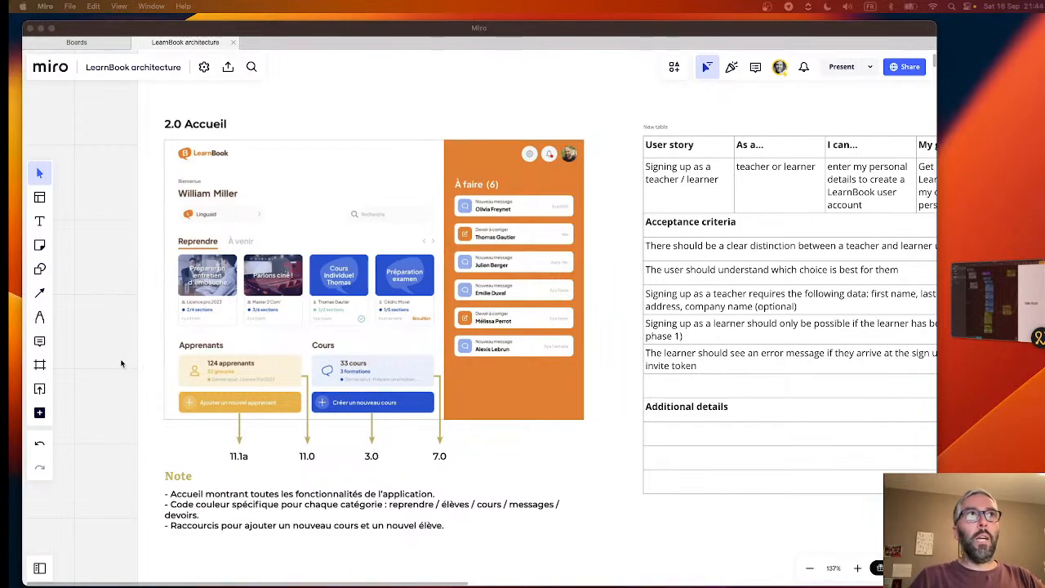
# - Examine the 2.0 Accueil frame with its home screen wireframe and the user story table beside it
pyautogui.scroll(-5, 121, 363)
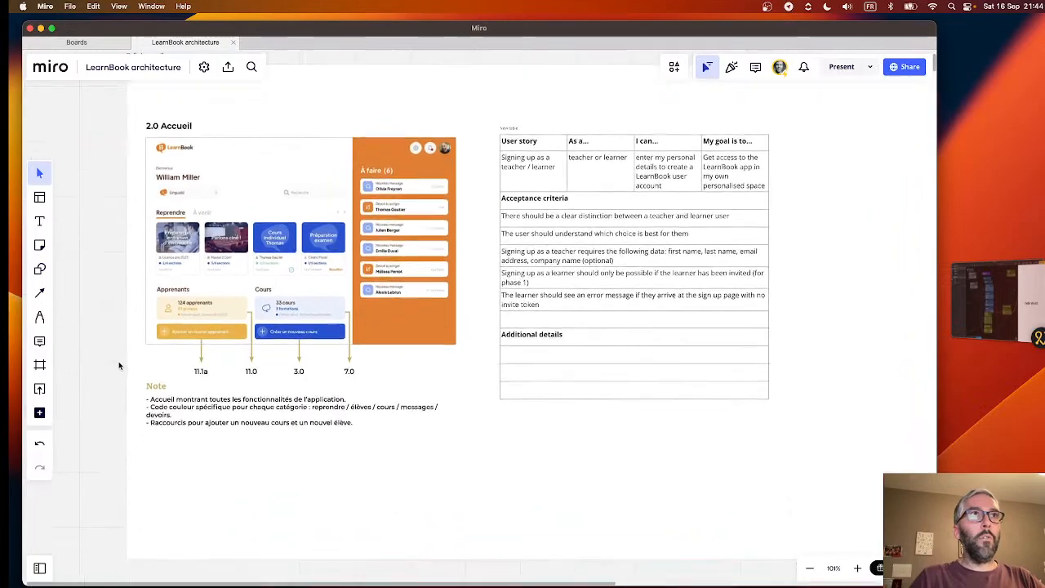
pyautogui.scroll(-2, 127, 390)
pyautogui.scroll(4, 134, 429)
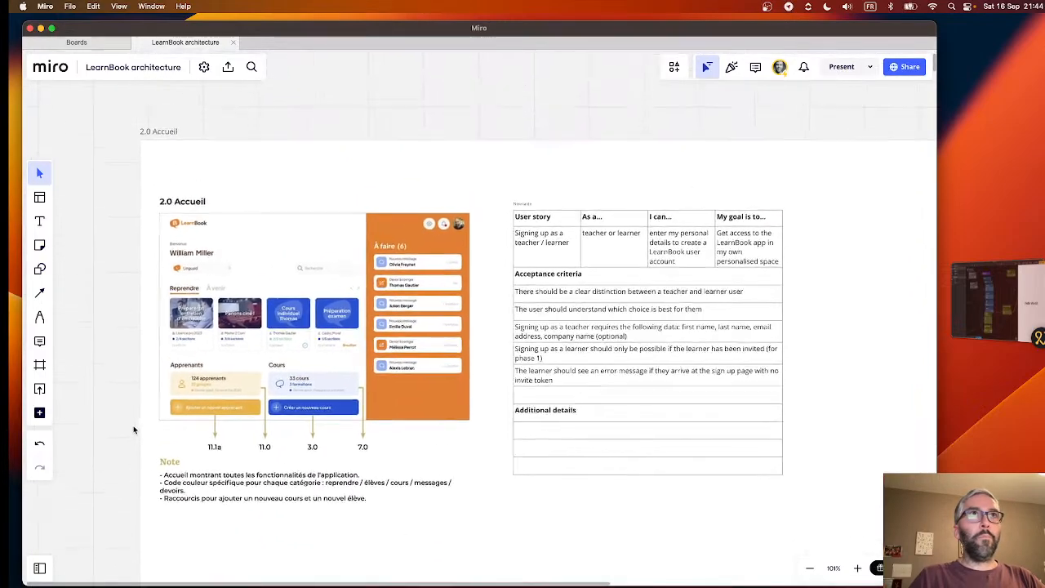
pyautogui.scroll(-1, 134, 429)
pyautogui.scroll(-4, 133, 430)
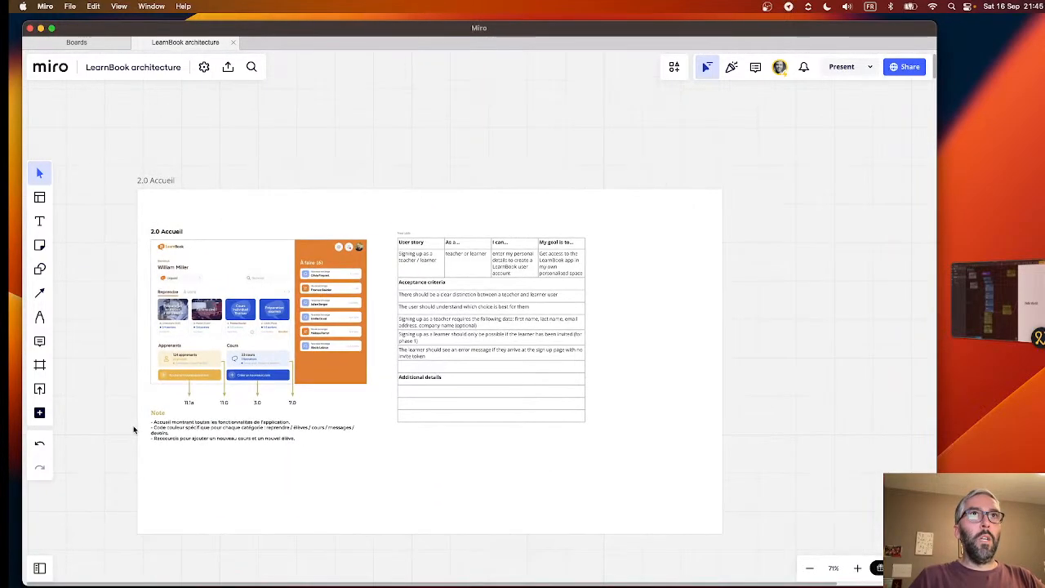
pyautogui.scroll(-1, 134, 429)
pyautogui.scroll(-4, 130, 426)
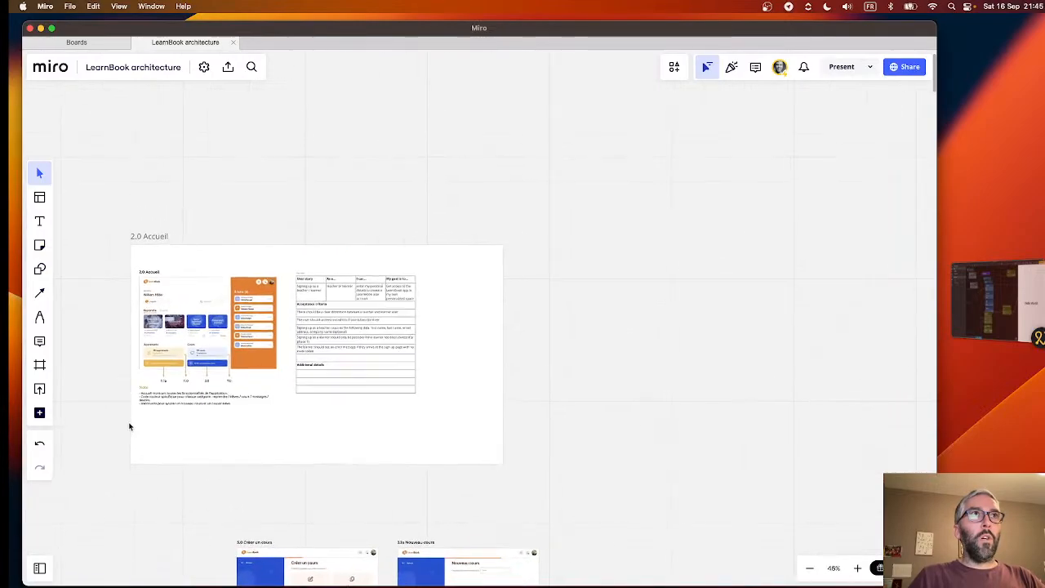
pyautogui.scroll(5, 129, 426)
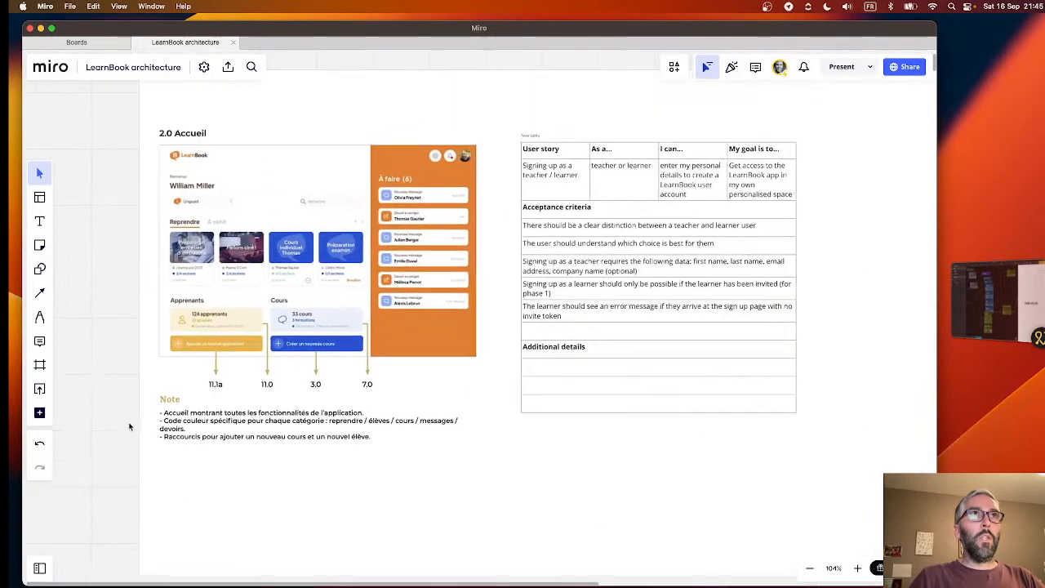
# - Review the course creation wireframes and their notes, from 3.1b Nouveau cours through 4.0b Cours vide
pyautogui.scroll(-6, 129, 426)
pyautogui.scroll(-10, 129, 426)
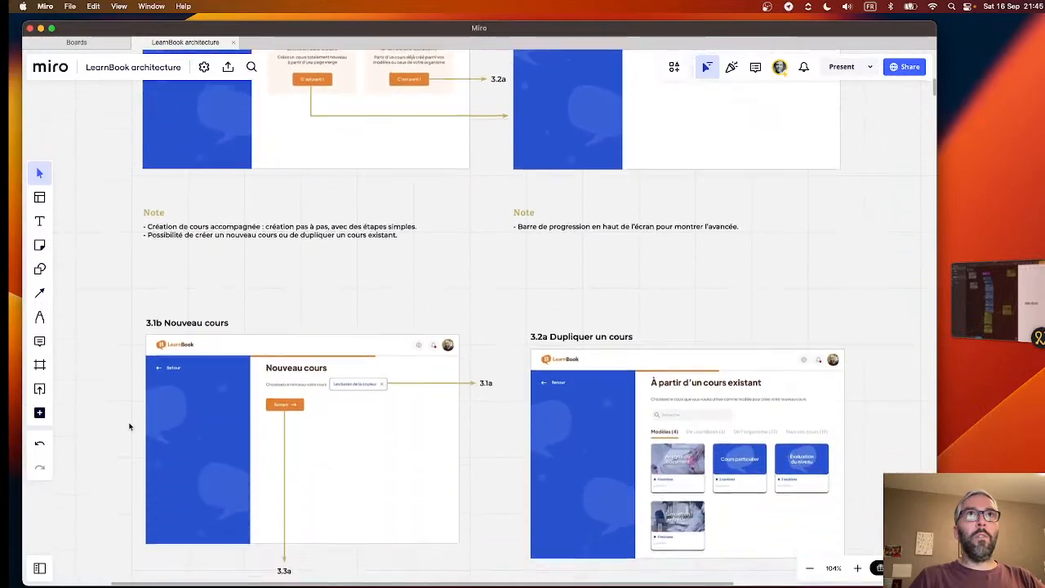
pyautogui.scroll(-10, 129, 426)
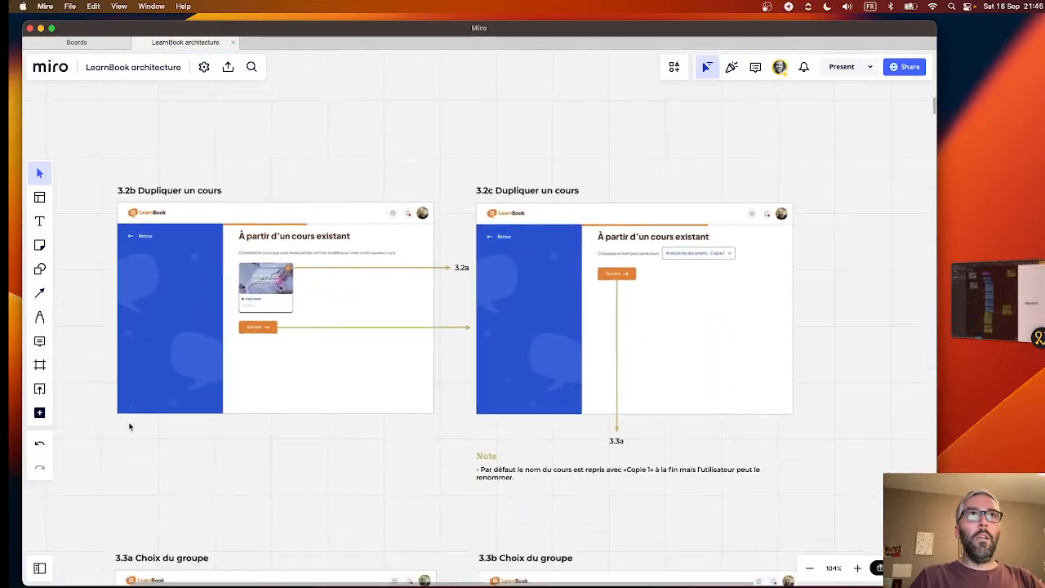
pyautogui.scroll(-8, 129, 426)
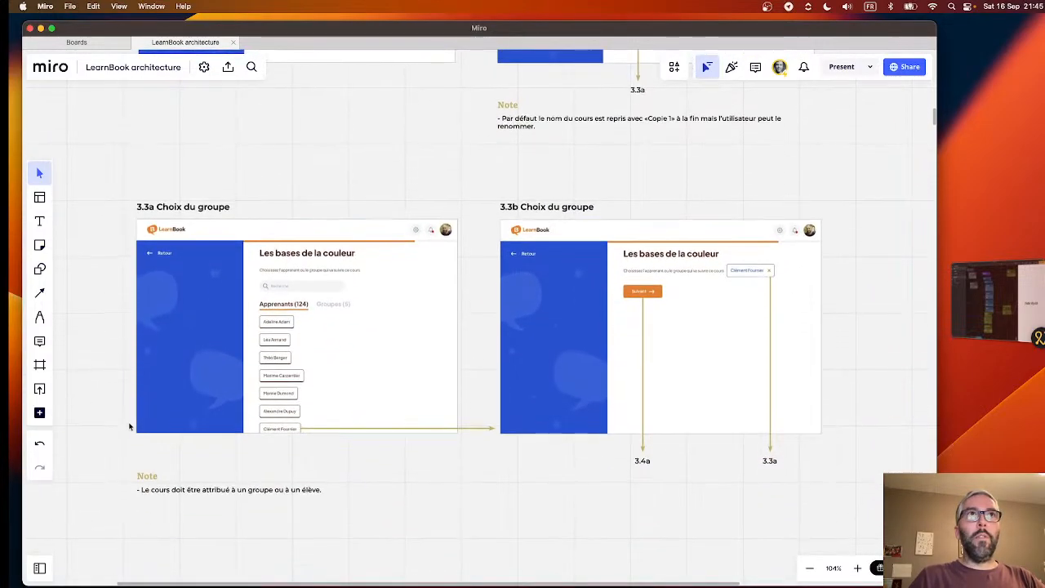
pyautogui.scroll(-10, 117, 433)
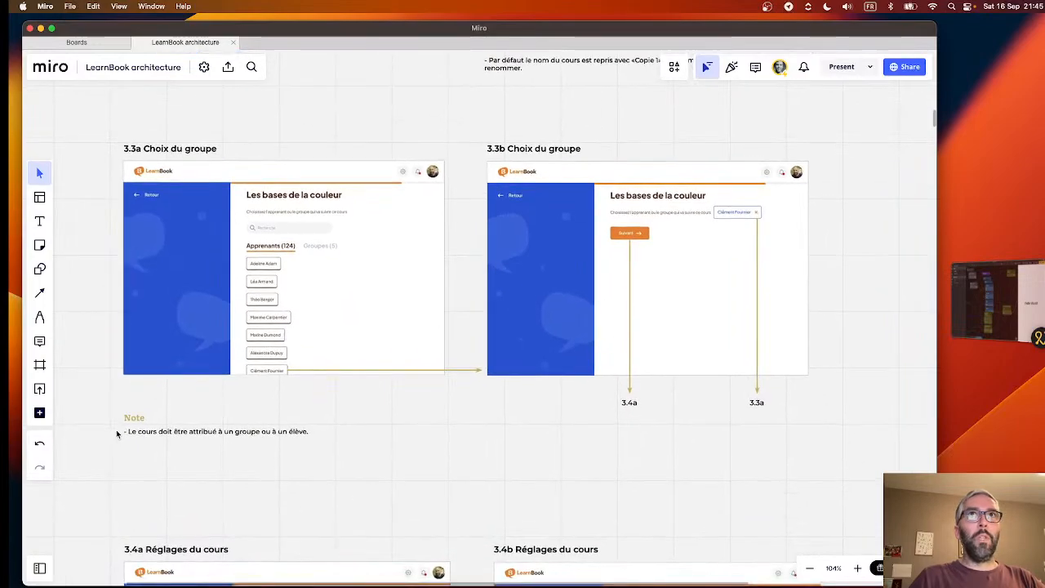
pyautogui.scroll(-1, 116, 434)
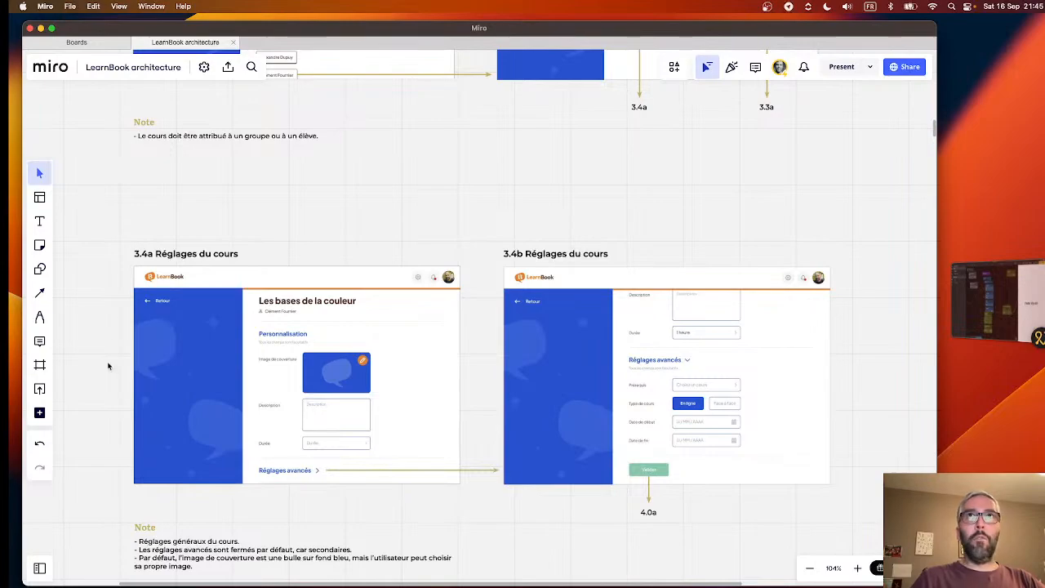
pyautogui.scroll(-5, 108, 365)
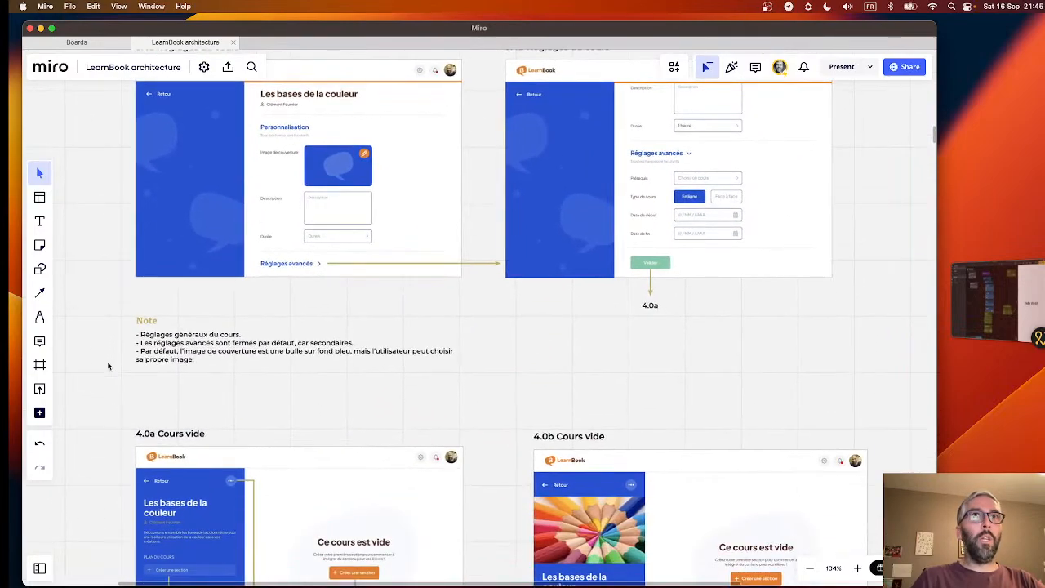
pyautogui.scroll(-5, 108, 366)
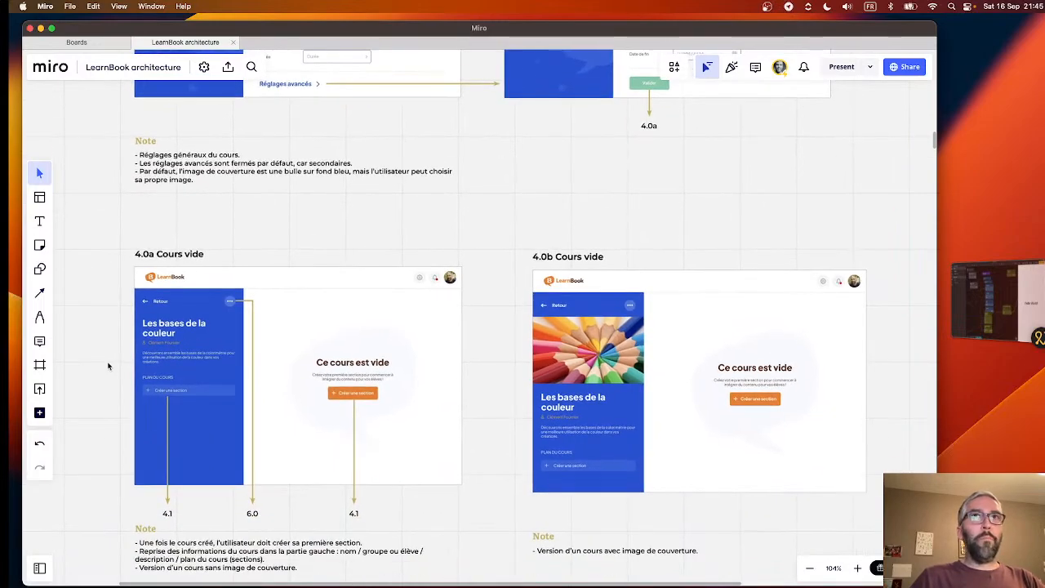
pyautogui.scroll(-2, 108, 365)
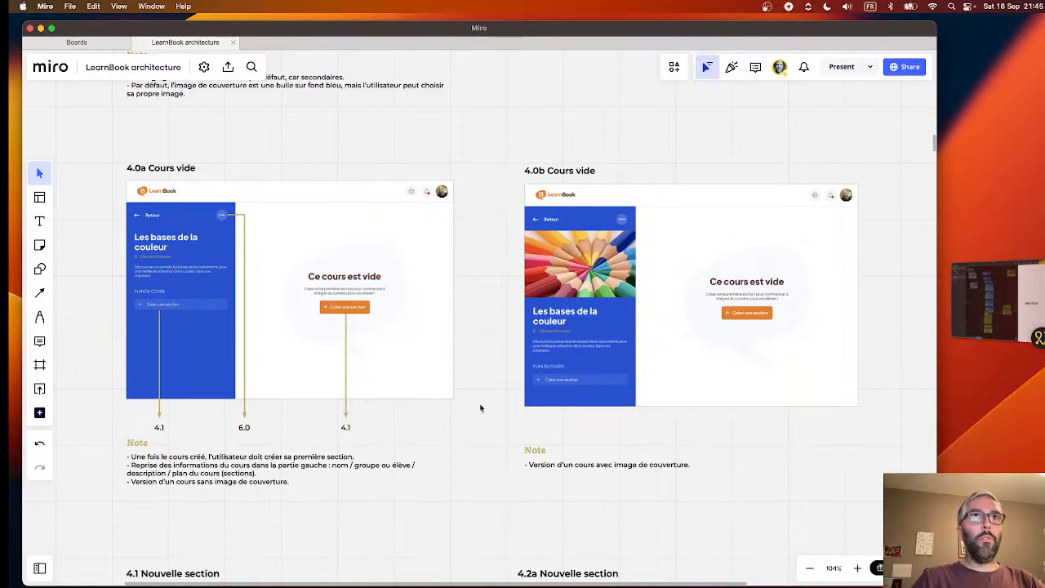
pyautogui.scroll(-5, 480, 408)
# - Return to the 2.0 Accueil frame and survey the column of wireframes below it
pyautogui.scroll(10, 480, 408)
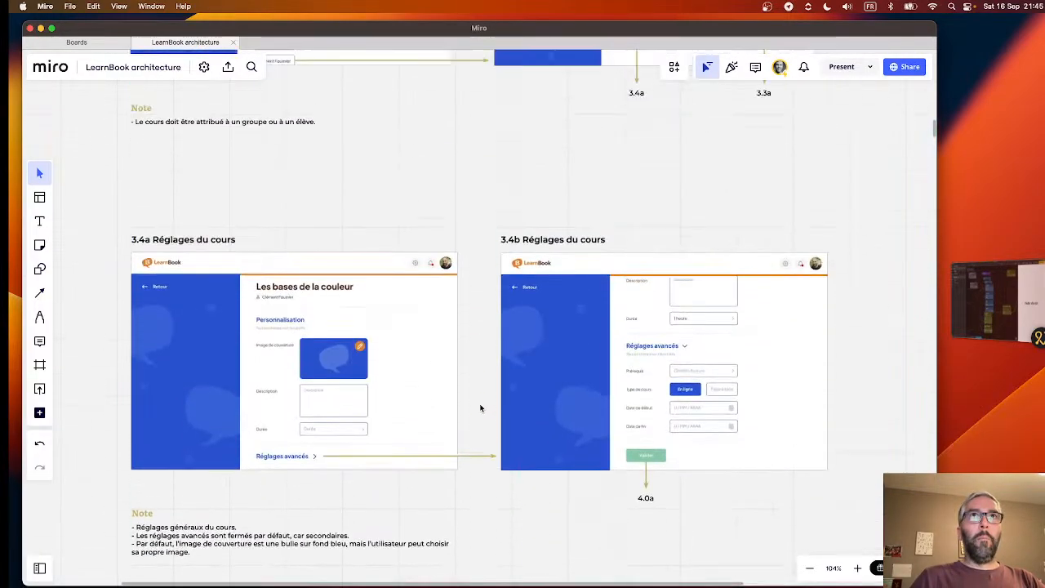
pyautogui.scroll(10, 480, 408)
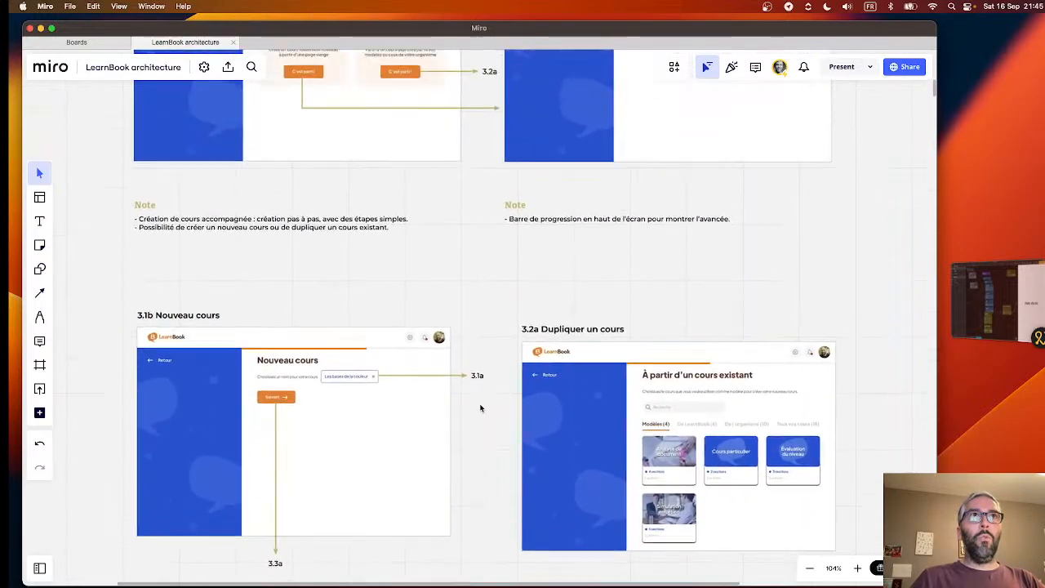
pyautogui.scroll(5, 480, 408)
pyautogui.scroll(8, 472, 328)
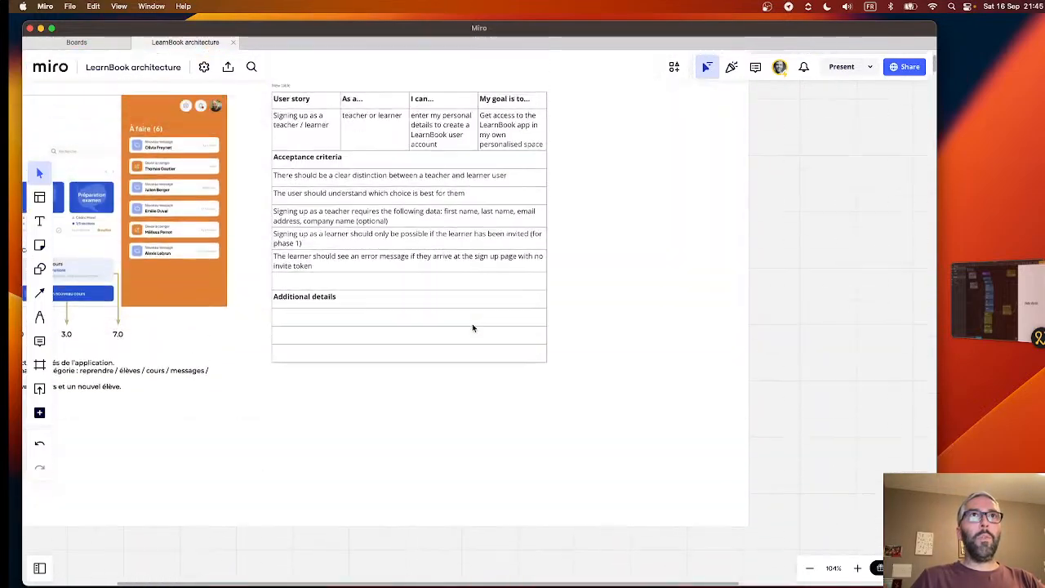
pyautogui.scroll(-5, 471, 323)
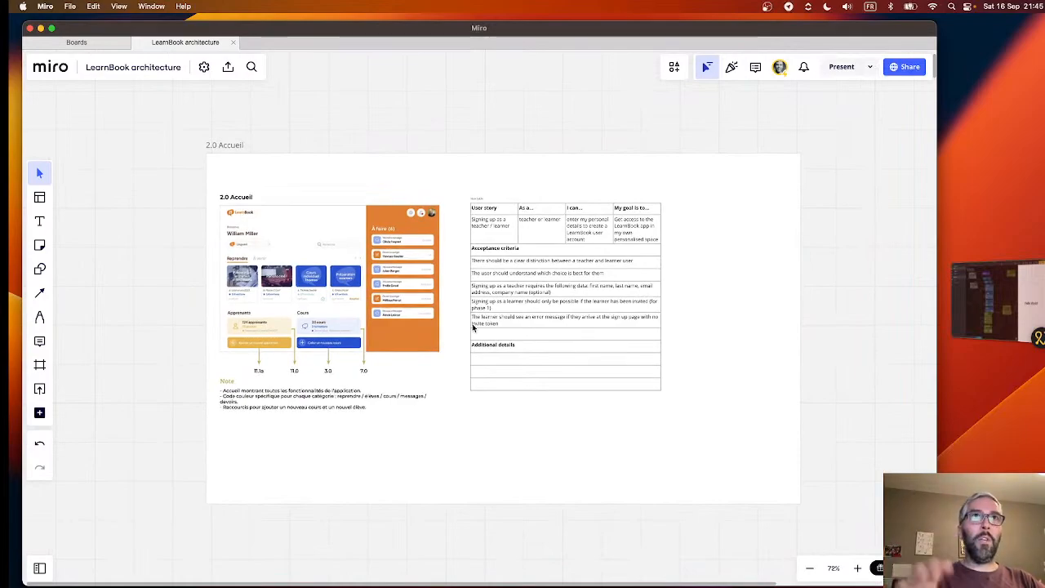
pyautogui.scroll(-8, 471, 323)
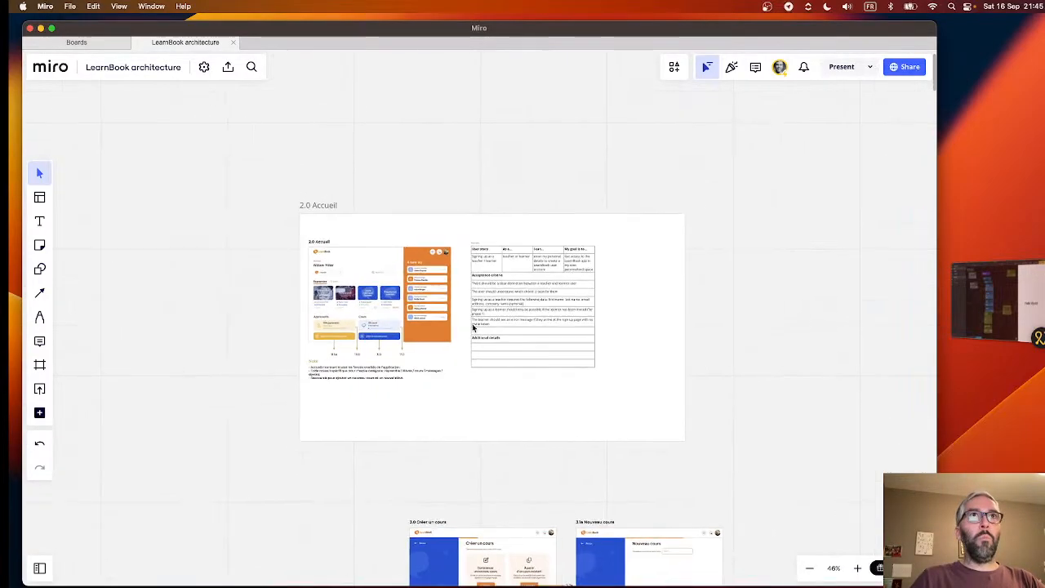
pyautogui.scroll(-5, 471, 326)
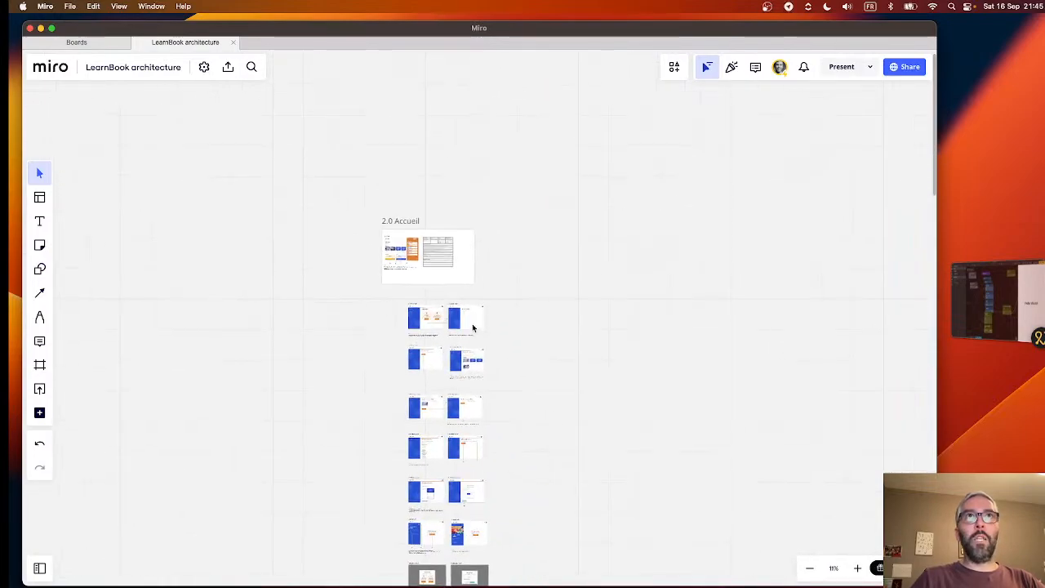
# - Inspect the 2.0 Accueil wireframe up close, including its arrows to screens 11.1a, 11.0, 3.0 and 7.0 and the note
pyautogui.scroll(10, 471, 327)
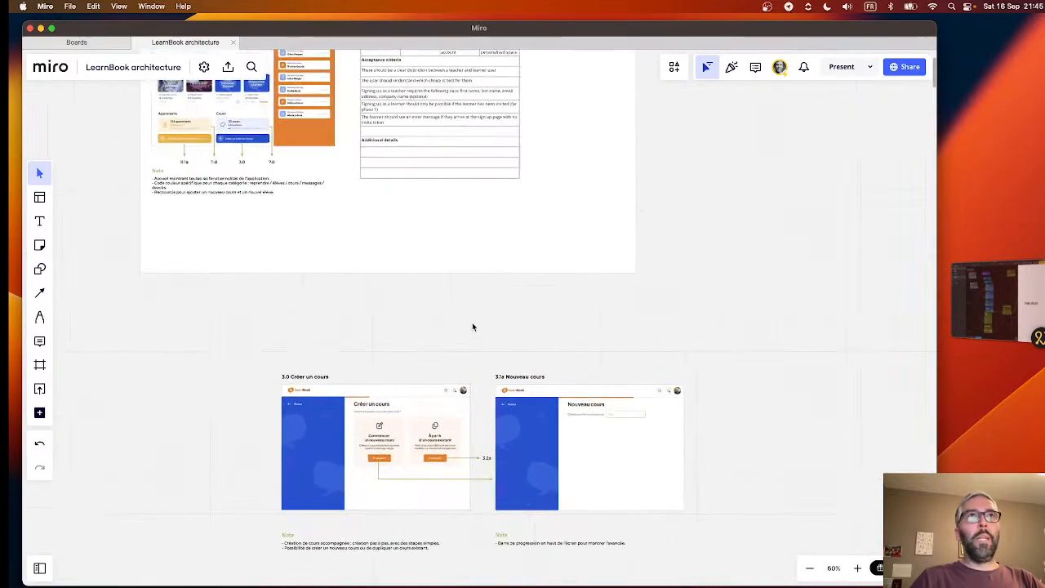
pyautogui.scroll(2, 472, 326)
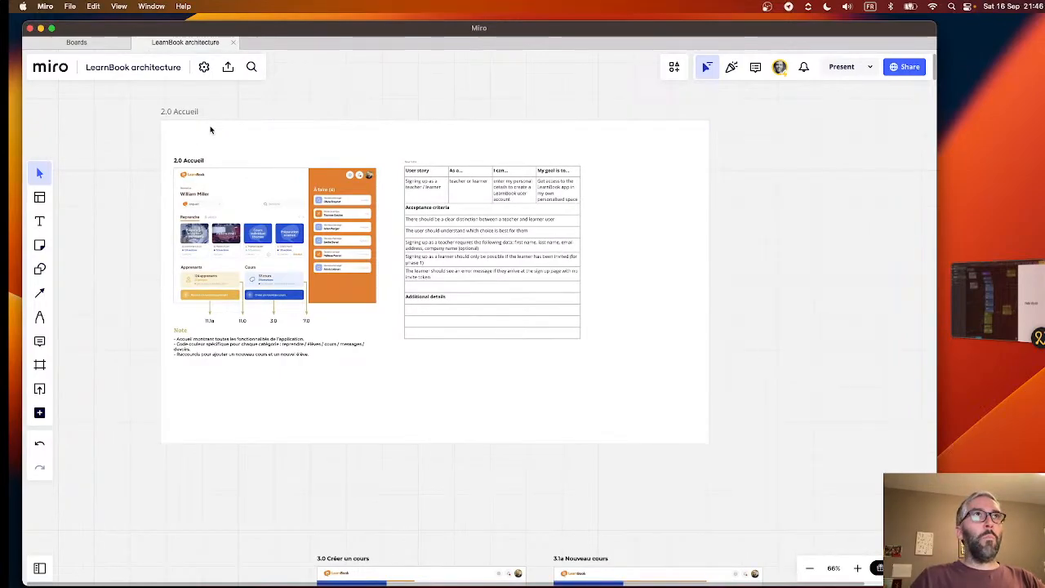
pyautogui.scroll(-5, 468, 499)
pyautogui.scroll(5, 469, 504)
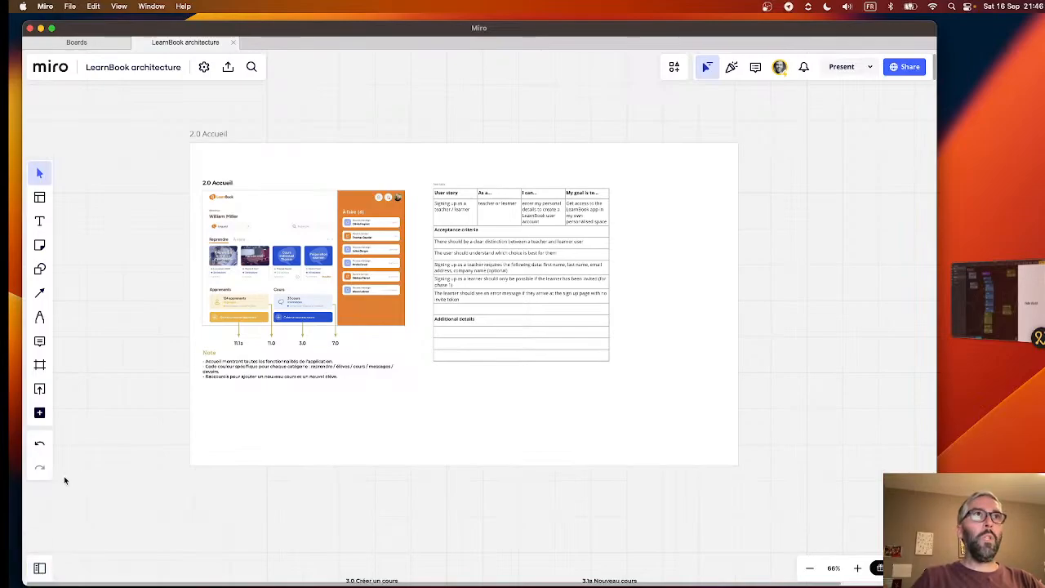
pyautogui.scroll(5, 166, 302)
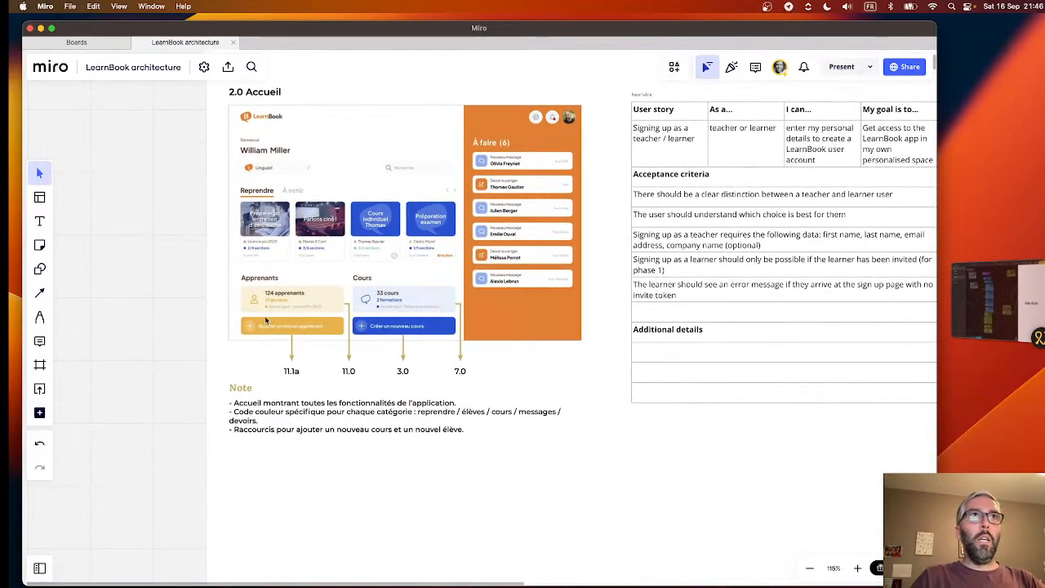
pyautogui.scroll(4, 265, 319)
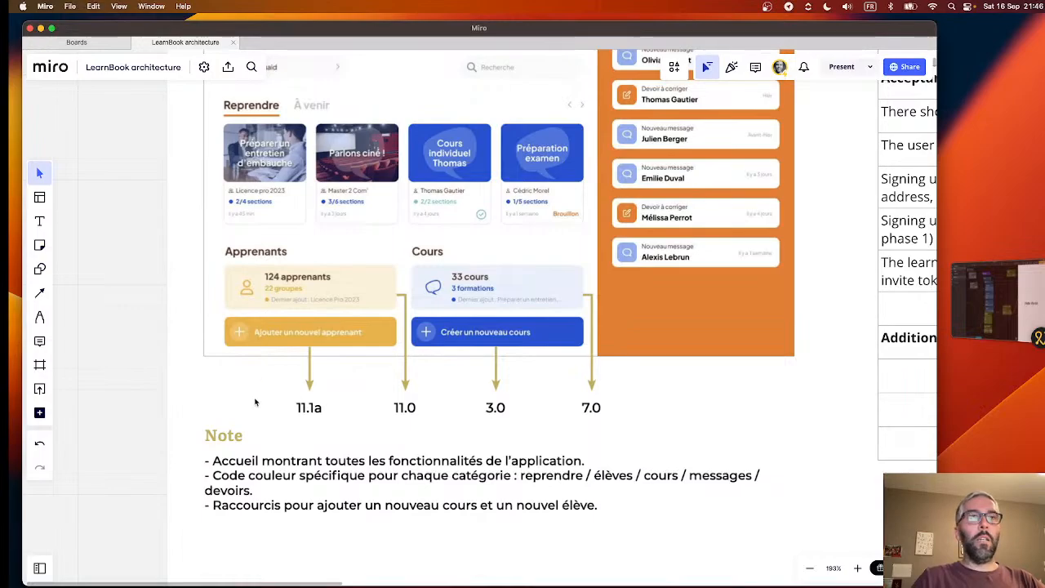
pyautogui.scroll(-8, 135, 377)
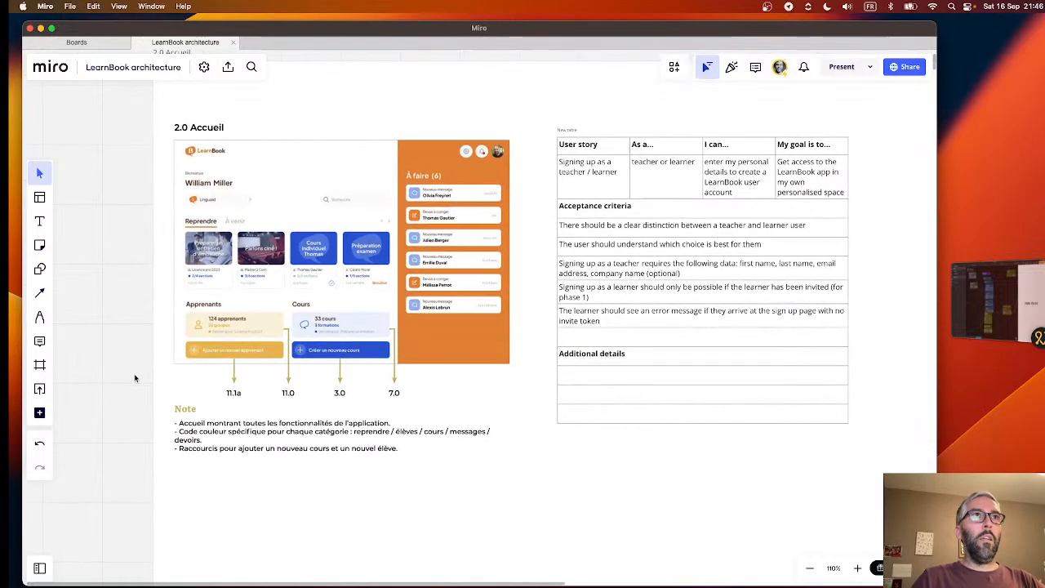
# - Open the board's frames list to check the 2.0 Accueil frame, and close the list
pyautogui.click(40, 568)
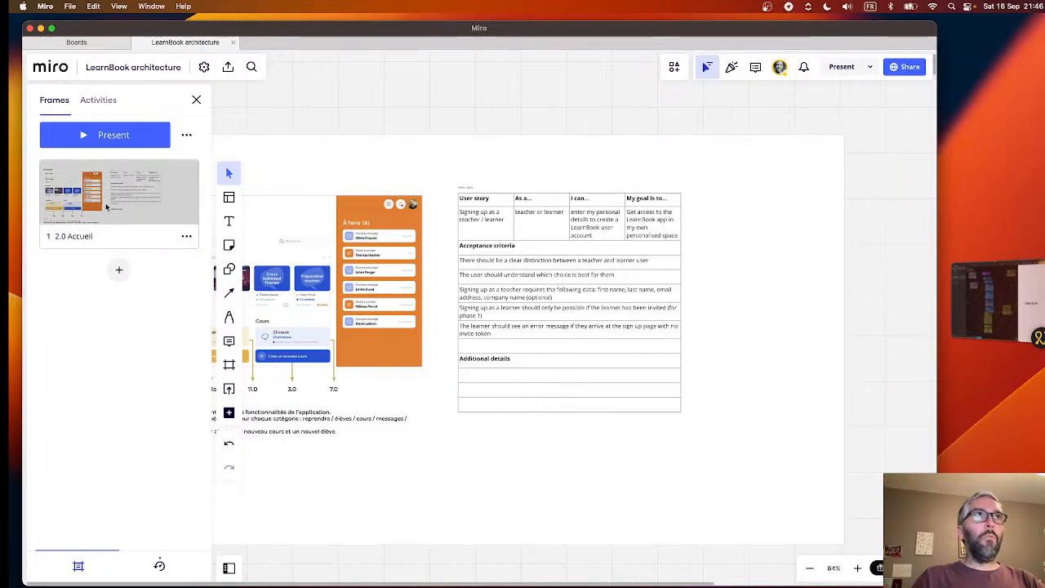
pyautogui.click(196, 100)
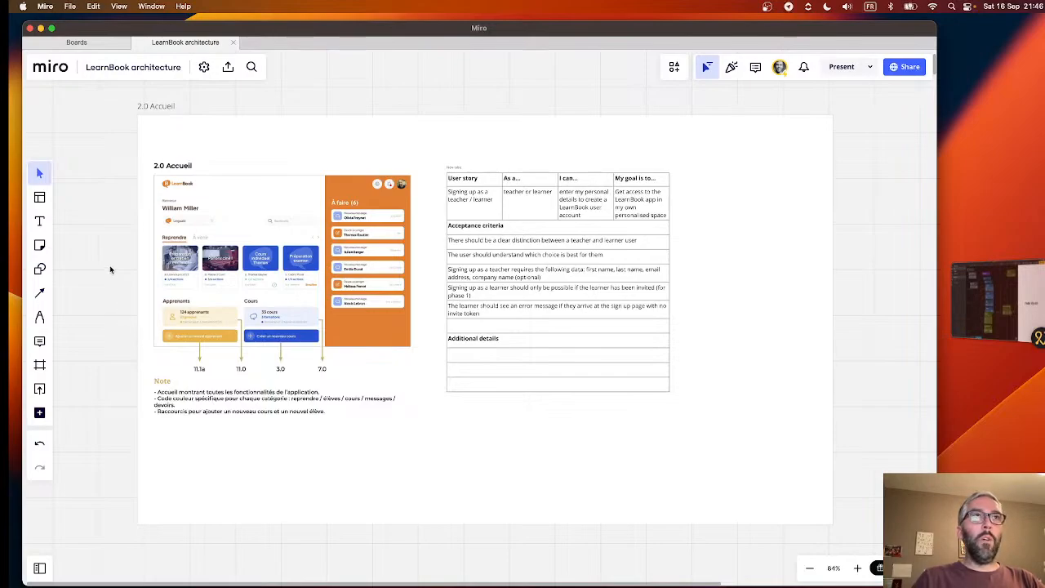
# - Select the user story table and the 2.0 Accueil image in turn, and examine the home screen's details alongside the table
pyautogui.click(473, 205)
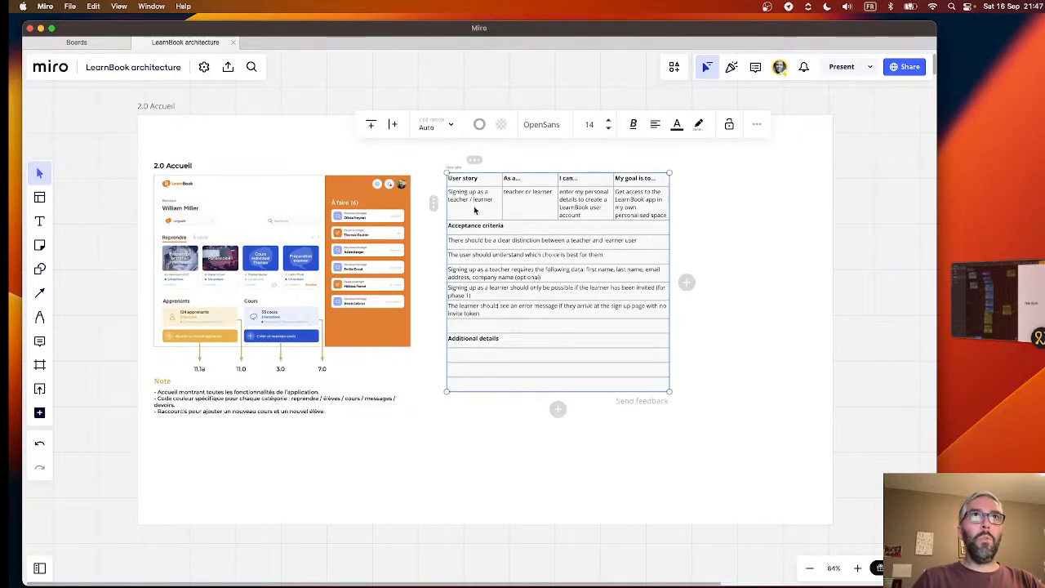
pyautogui.click(307, 270)
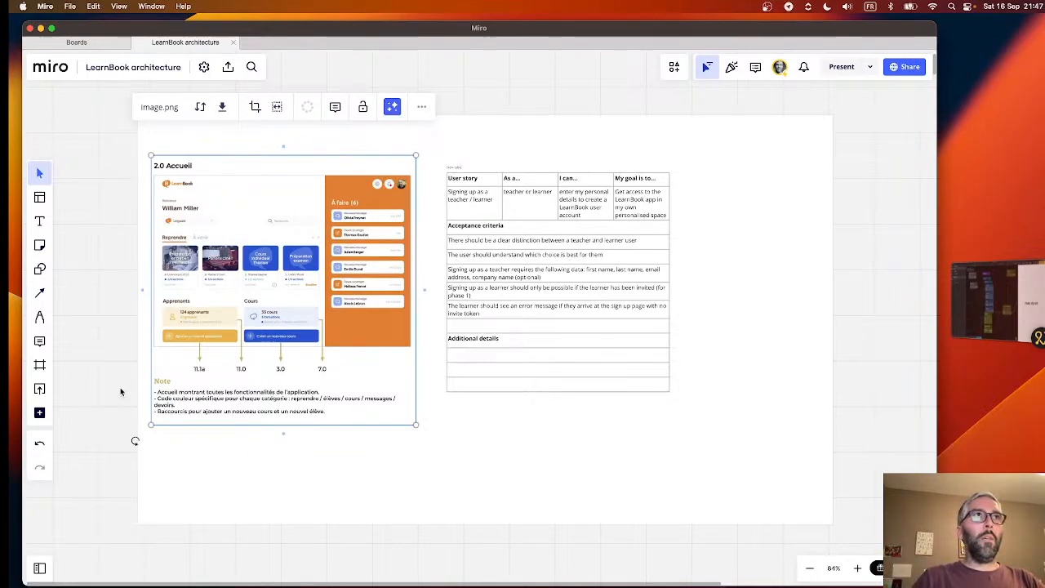
pyautogui.scroll(-3, 119, 390)
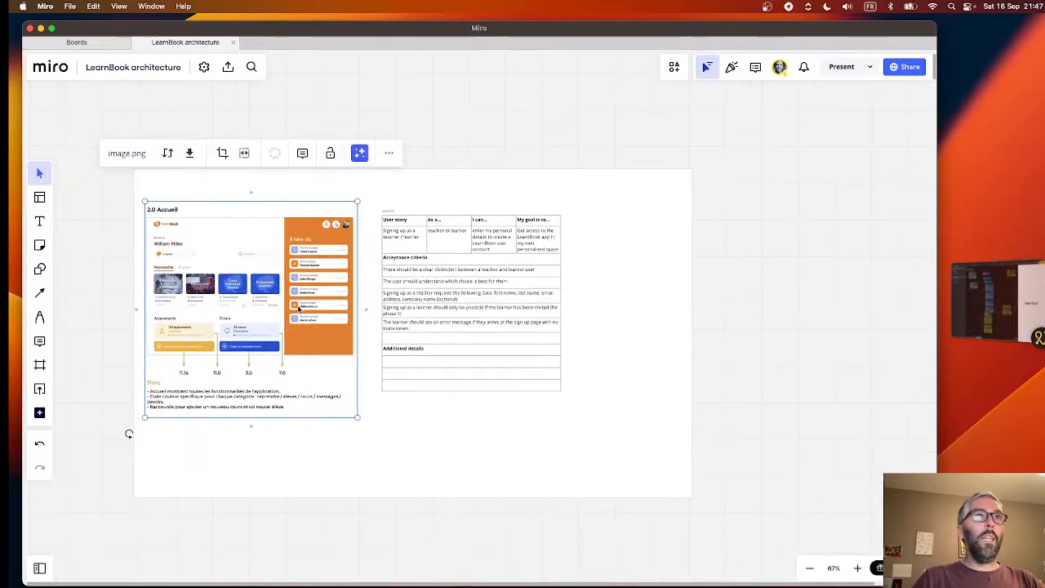
pyautogui.scroll(5, 253, 298)
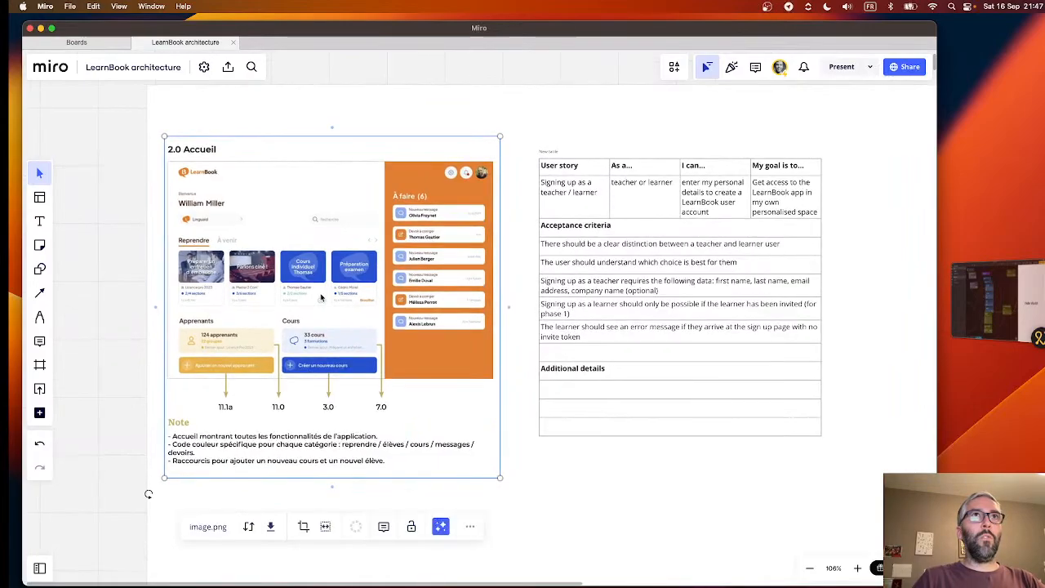
pyautogui.scroll(4, 321, 298)
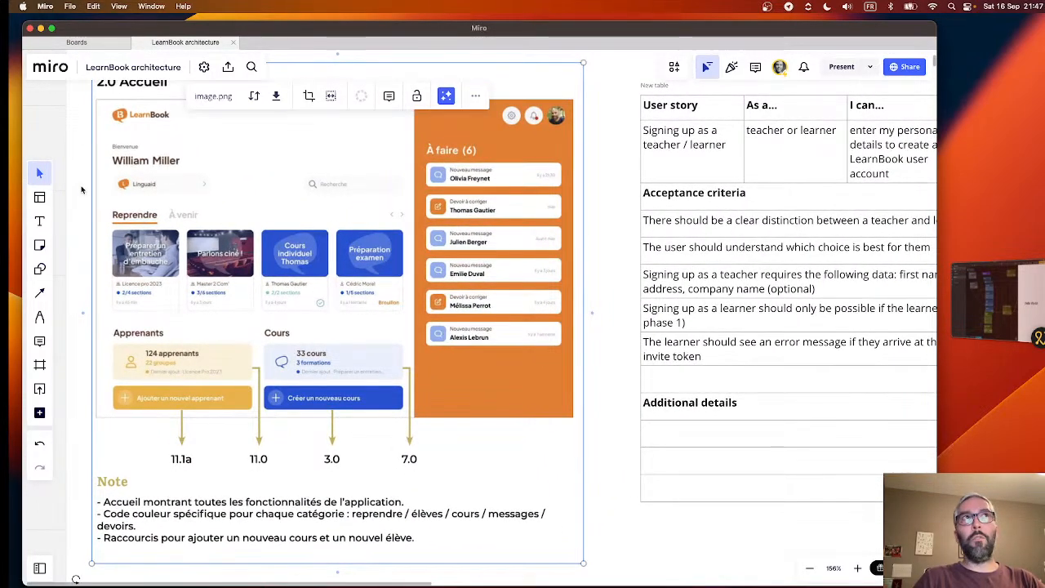
pyautogui.scroll(3, 208, 215)
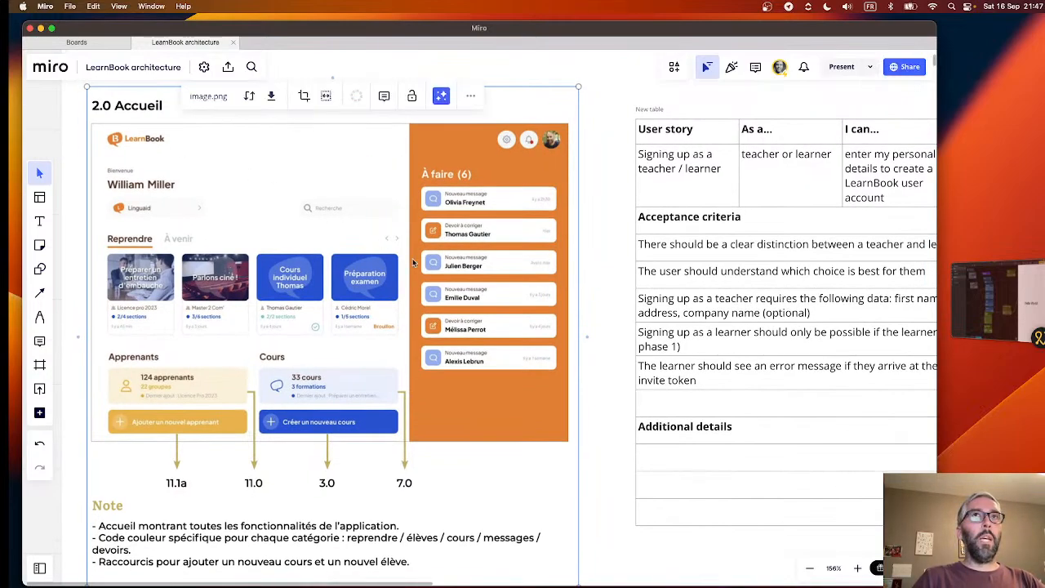
pyautogui.scroll(-5, 576, 373)
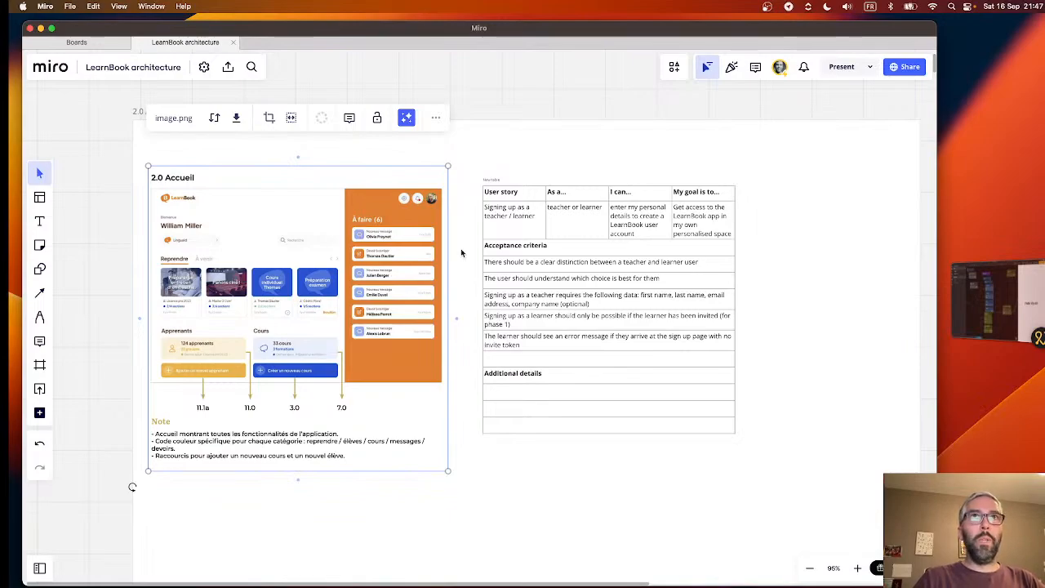
pyautogui.scroll(-3, 460, 253)
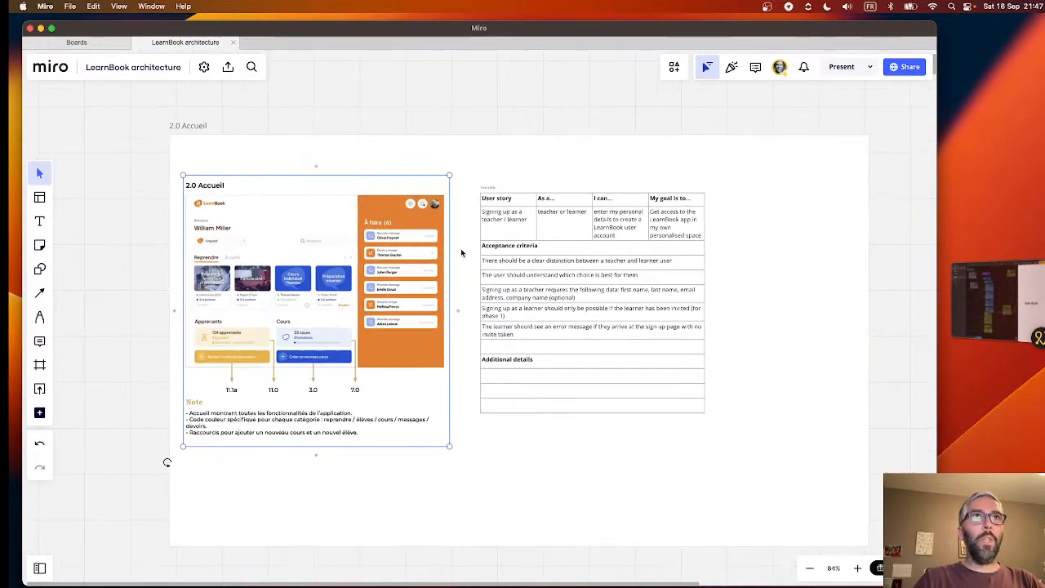
# - Deselect the 2.0 Accueil image and examine the home screen wireframe up close, with its arrows and note
pyautogui.scroll(-1, 460, 248)
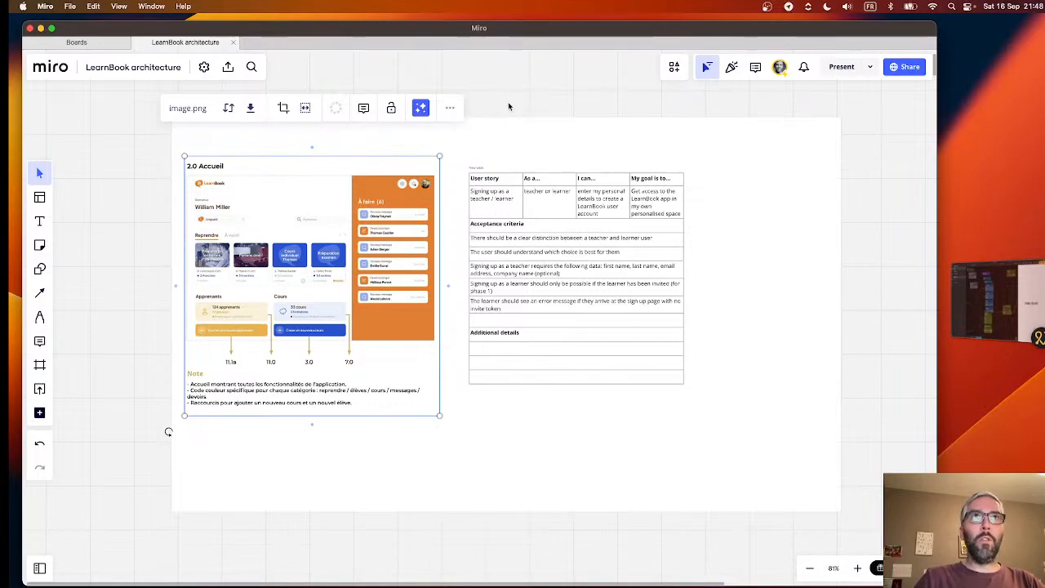
pyautogui.click(501, 105)
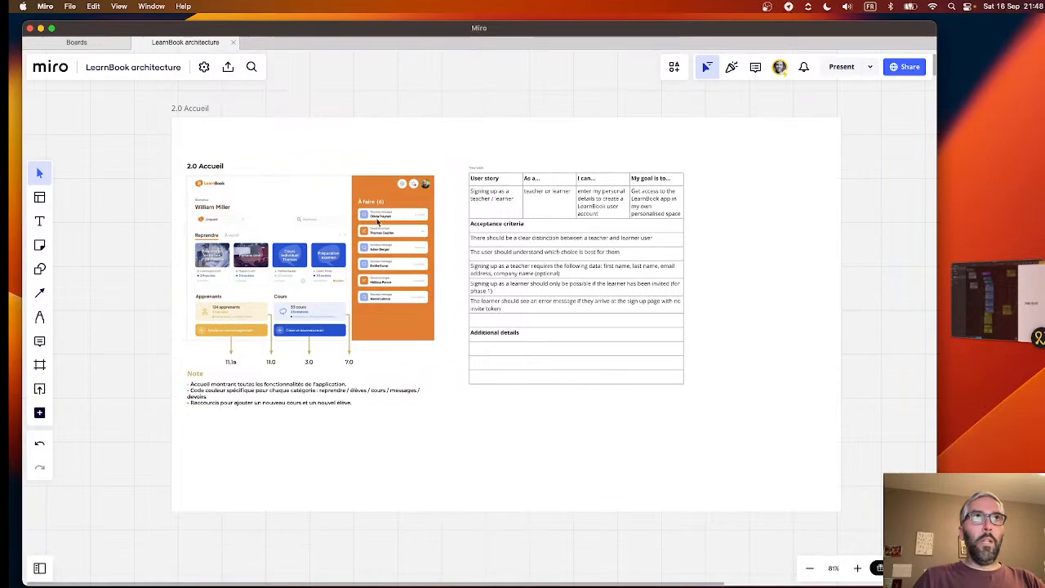
pyautogui.click(377, 220)
pyautogui.click(513, 96)
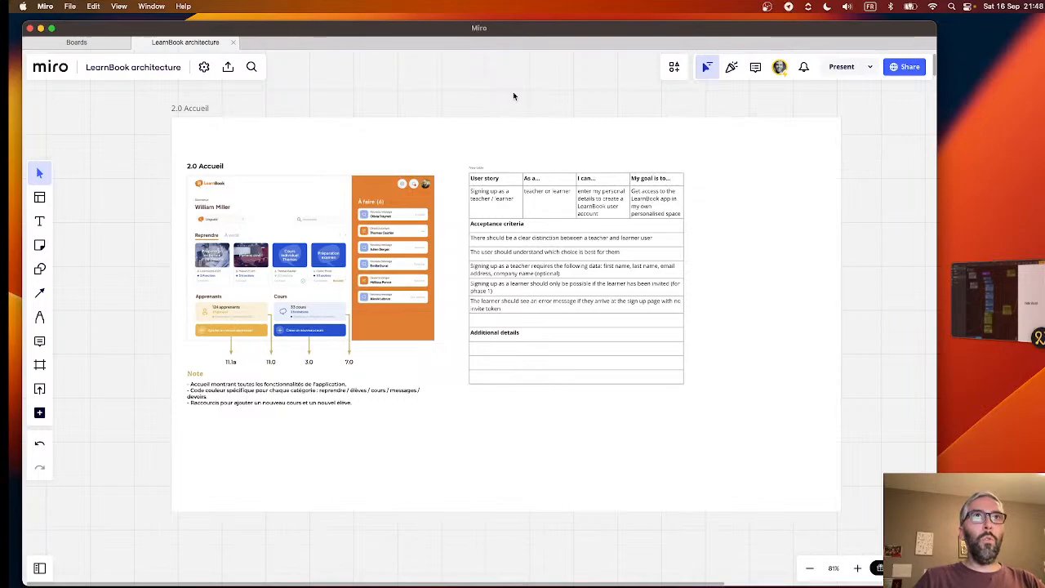
pyautogui.scroll(5, 271, 207)
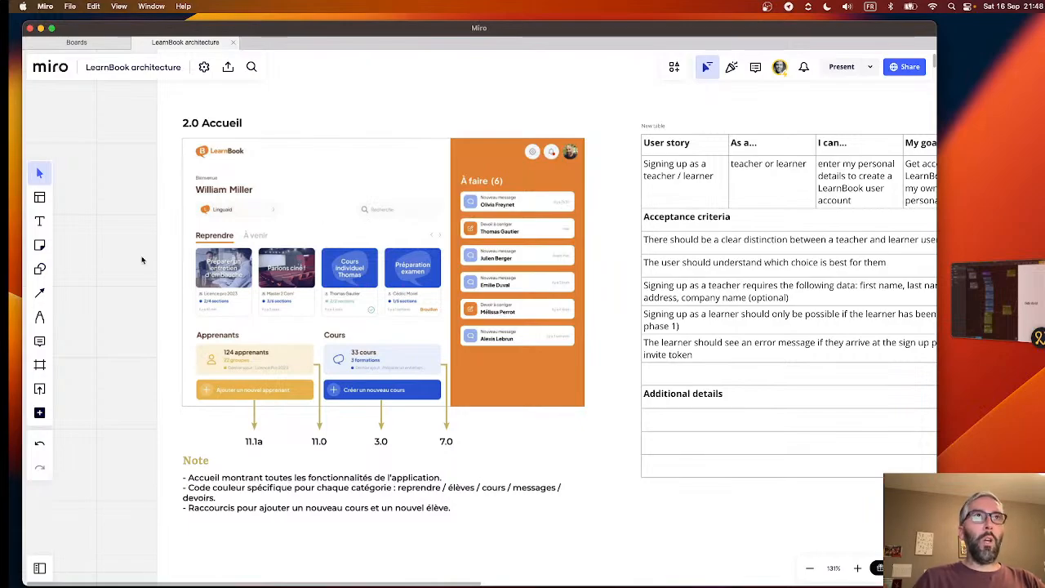
pyautogui.scroll(2, 142, 260)
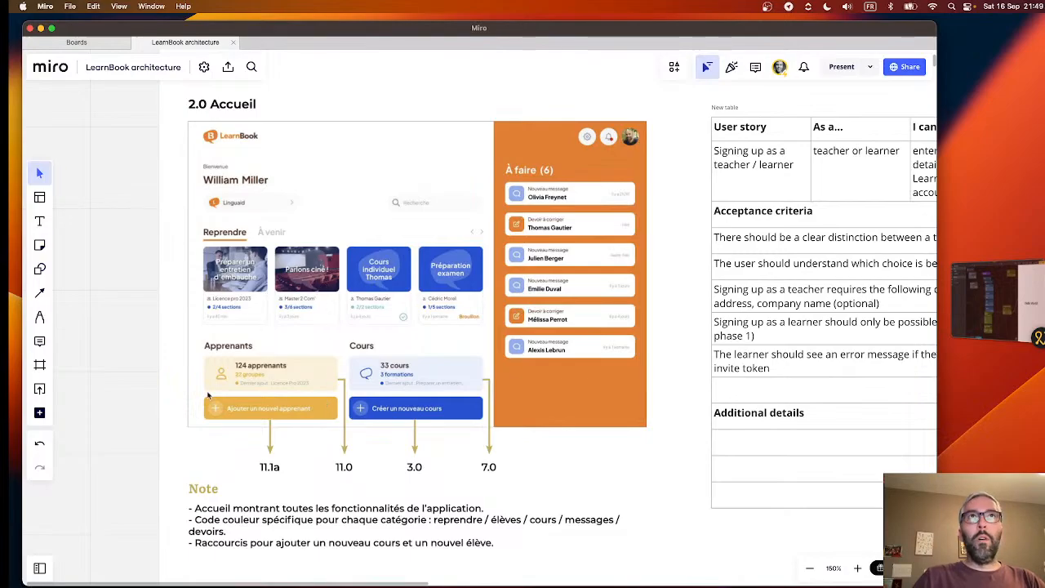
pyautogui.scroll(-5, 209, 395)
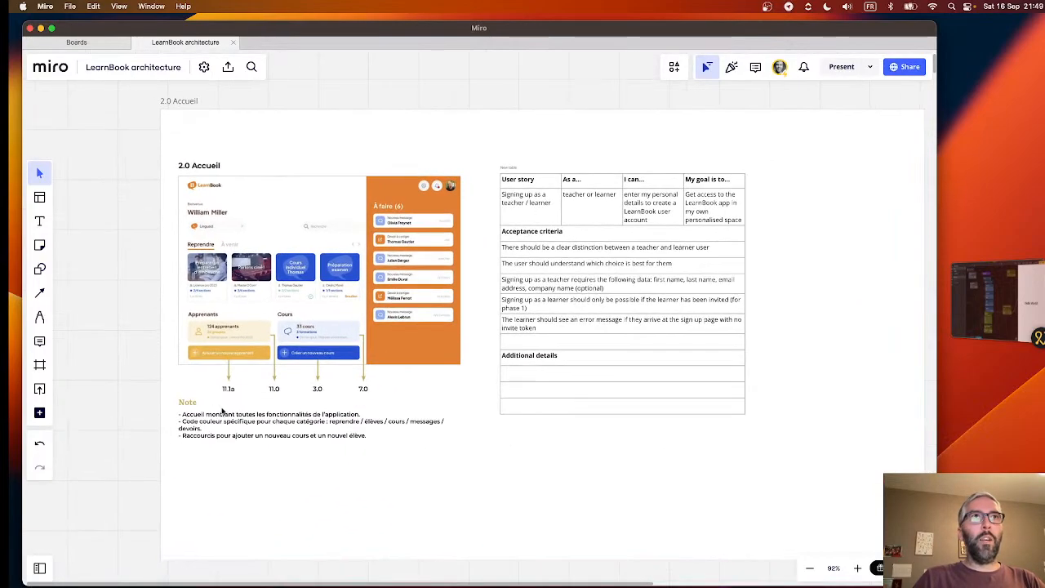
pyautogui.scroll(5, 222, 411)
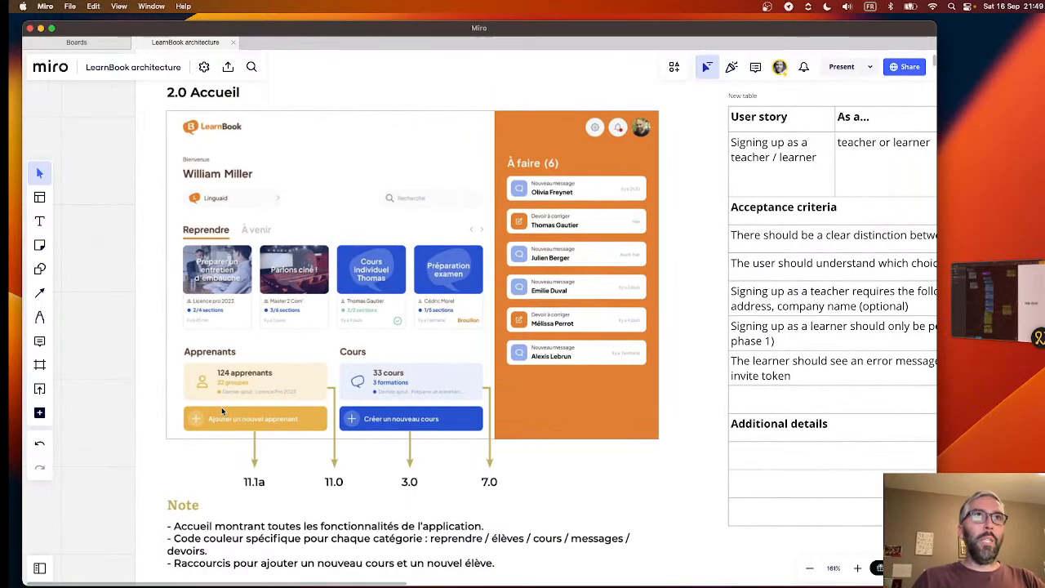
# - Survey the wireframes below the 2.0 Accueil frame, from 3.0 Créer un cours down to 10.0 and 10.1 Intelligence Artificielle (IA)
pyautogui.scroll(-5, 221, 407)
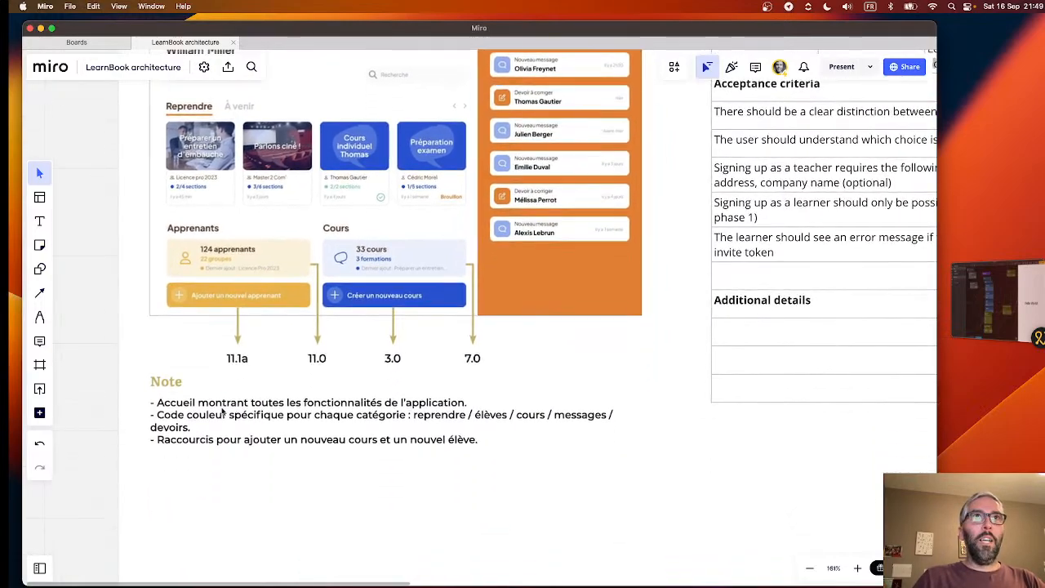
pyautogui.scroll(-5, 221, 407)
pyautogui.scroll(-10, 221, 406)
pyautogui.scroll(-15, 221, 411)
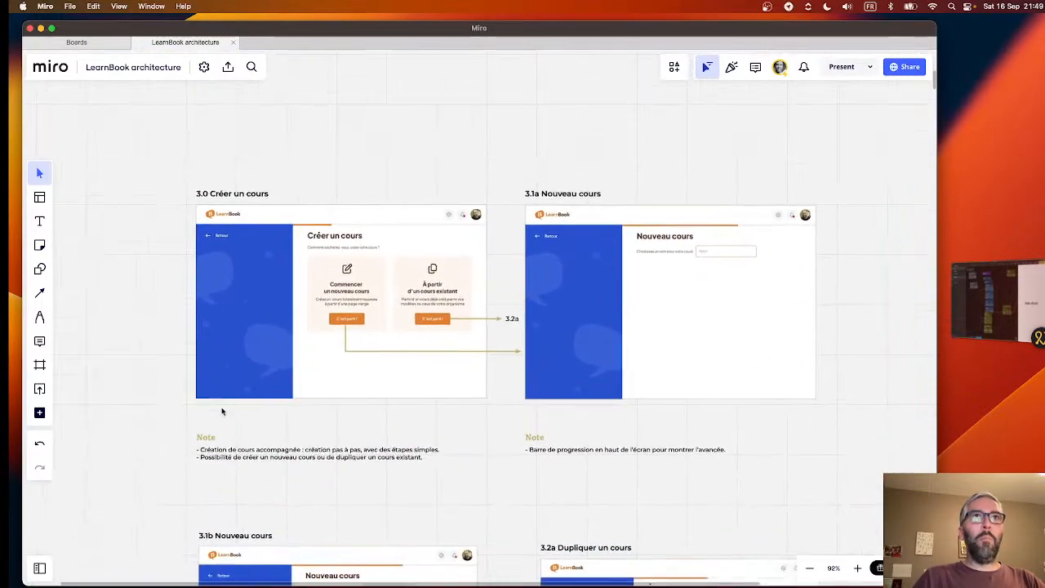
pyautogui.scroll(-15, 221, 411)
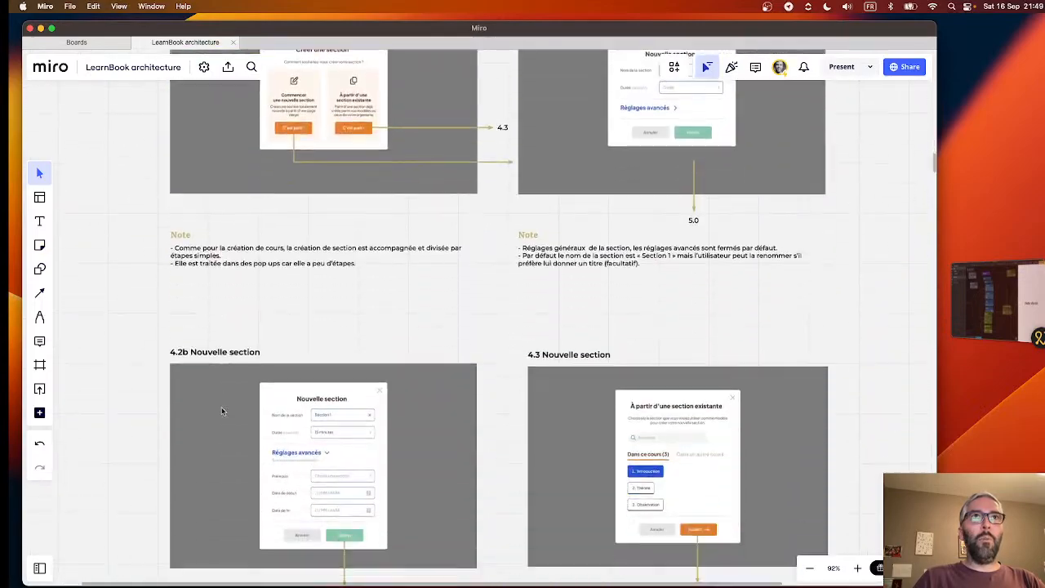
pyautogui.scroll(-15, 221, 406)
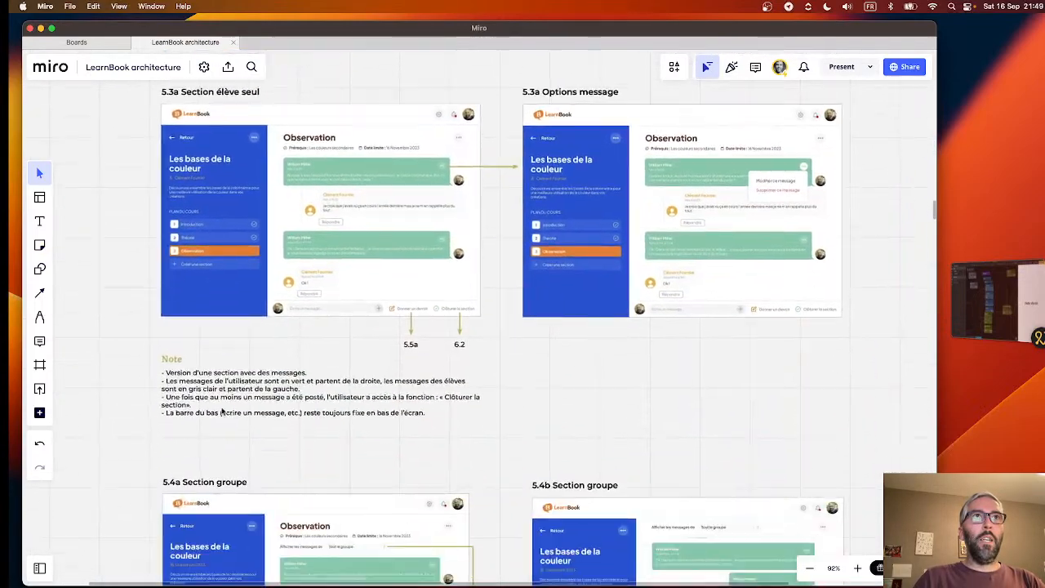
pyautogui.scroll(-15, 221, 411)
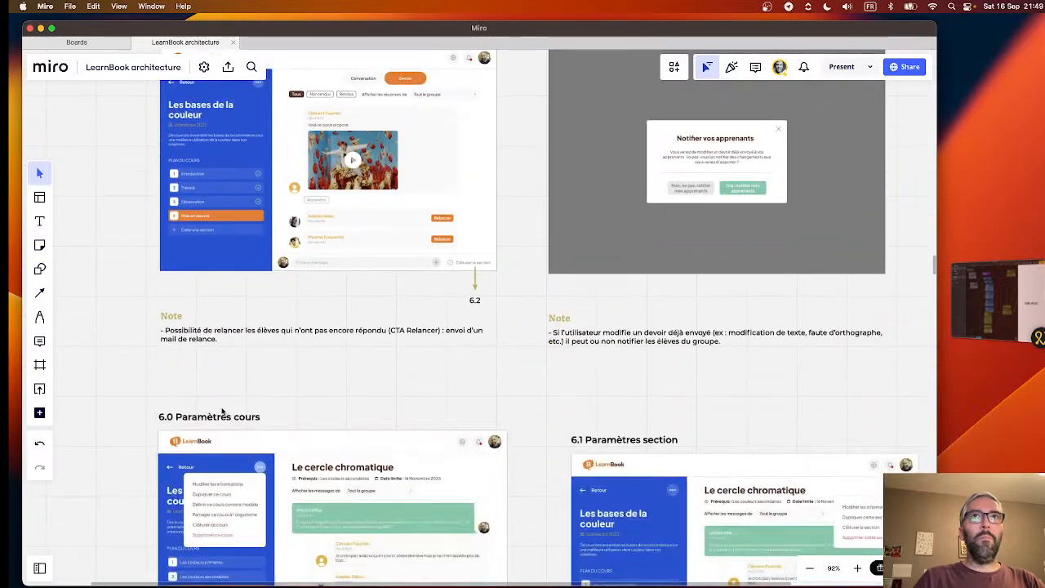
pyautogui.scroll(-15, 221, 411)
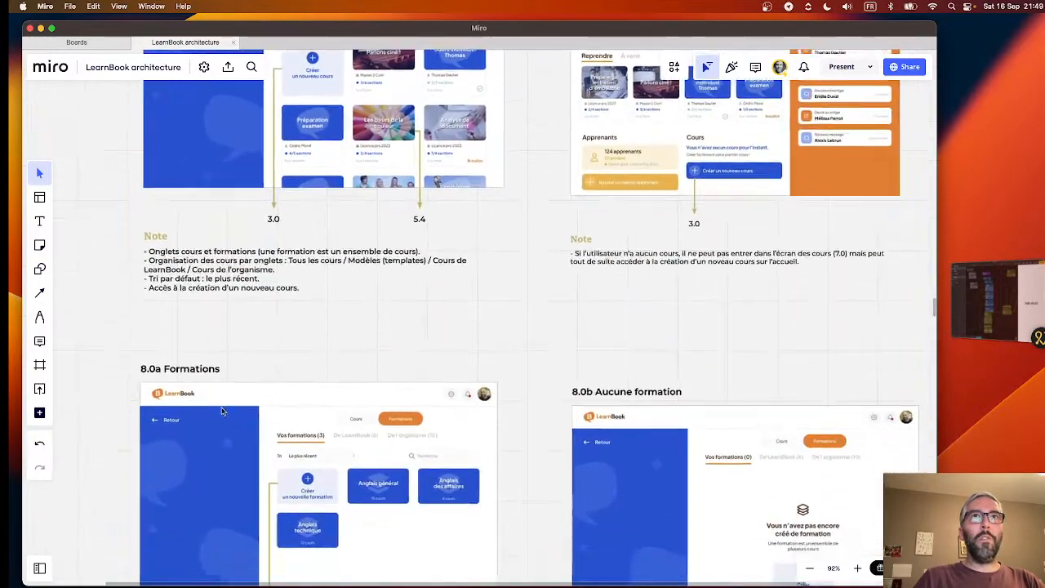
pyautogui.scroll(-15, 222, 411)
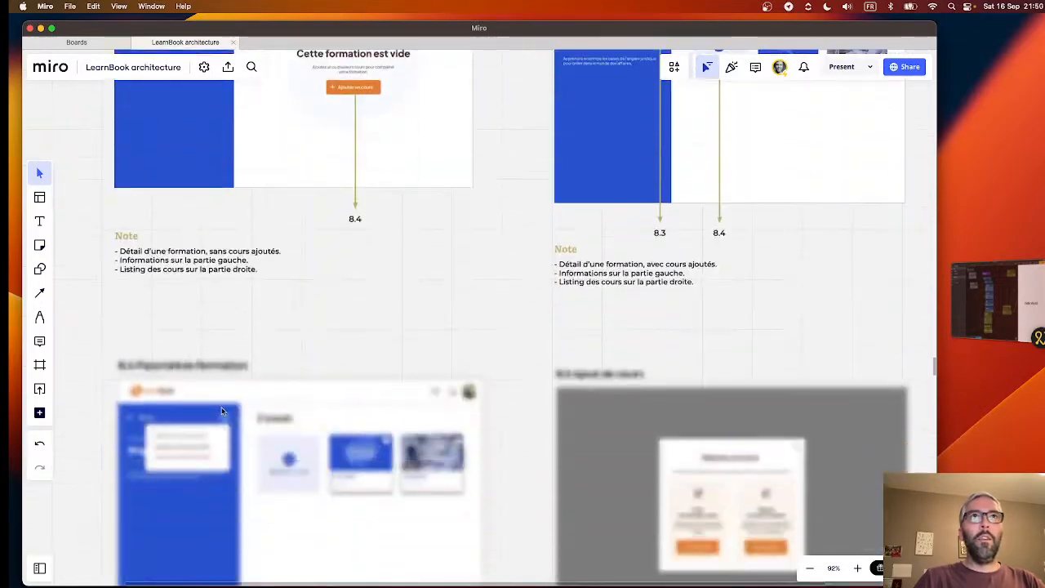
pyautogui.scroll(-3, 221, 411)
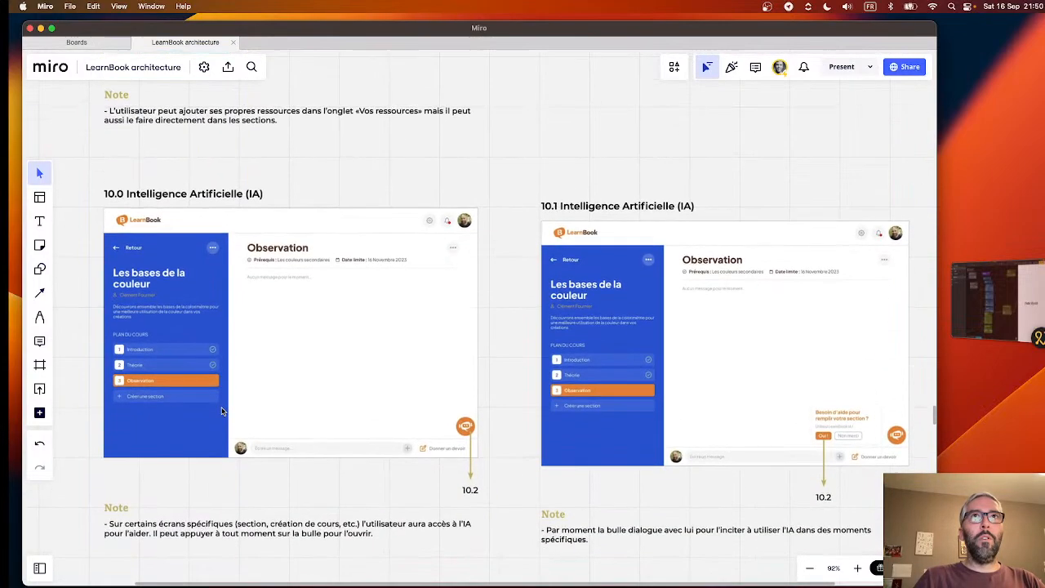
# - Examine the AI assistant bubble in wireframe 10.0, the help prompt in 10.1, and the notes under both screens
pyautogui.scroll(5, 283, 367)
pyautogui.hscroll(-2, 282, 366)
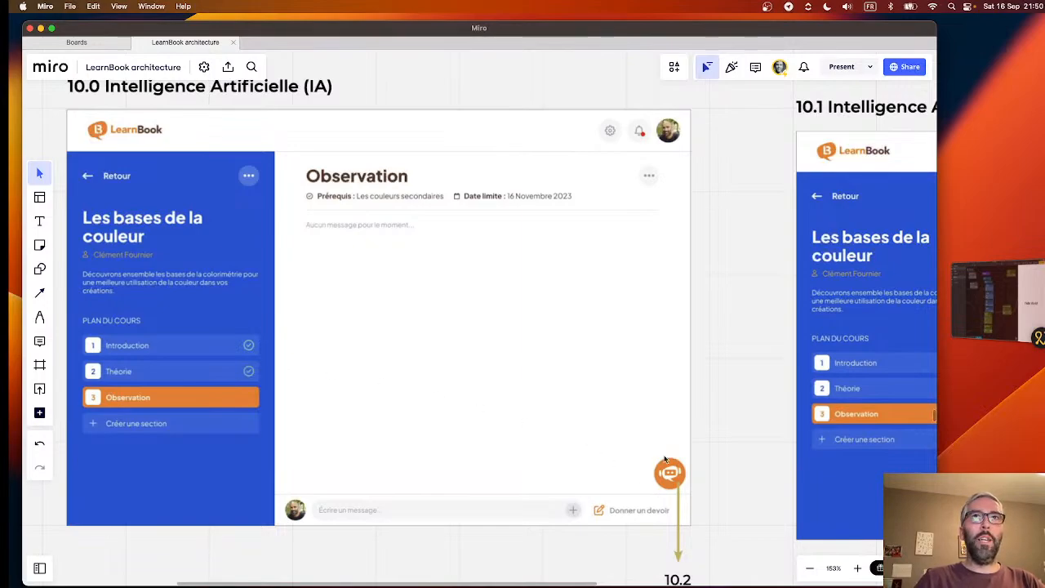
pyautogui.hscroll(10, 693, 482)
pyautogui.hscroll(1, 692, 482)
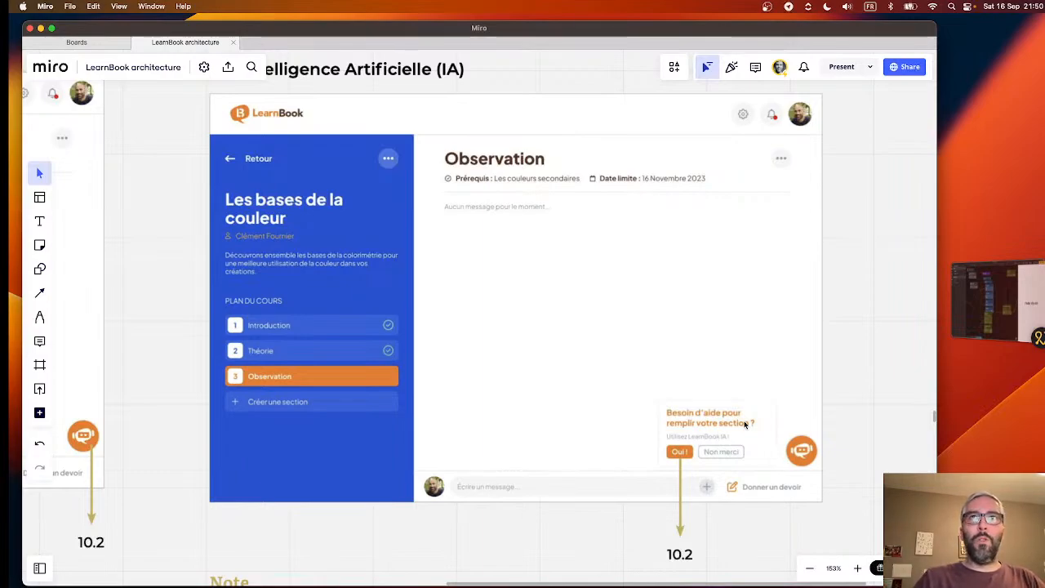
pyautogui.scroll(-5, 644, 422)
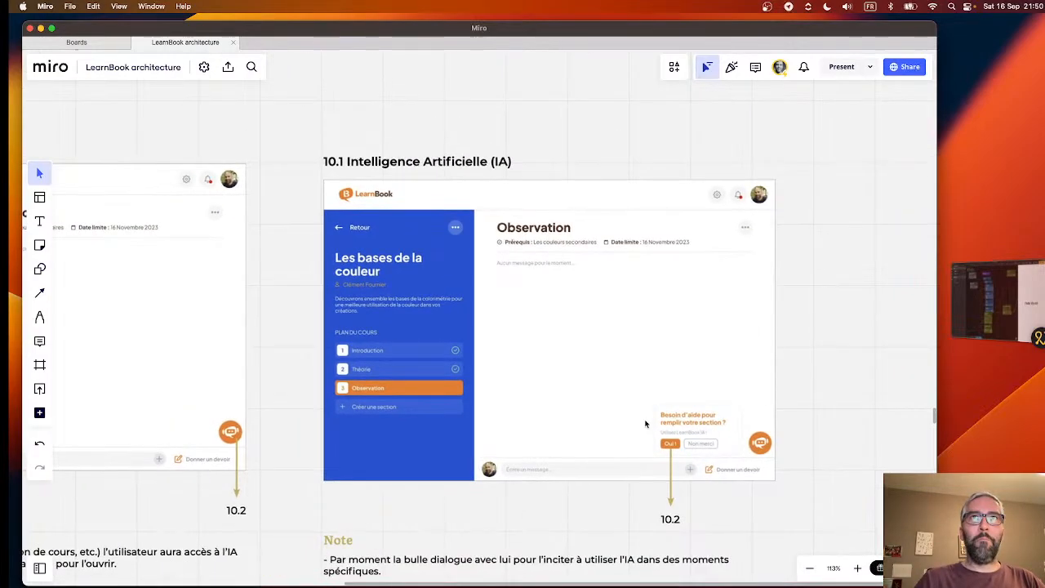
pyautogui.scroll(-5, 645, 423)
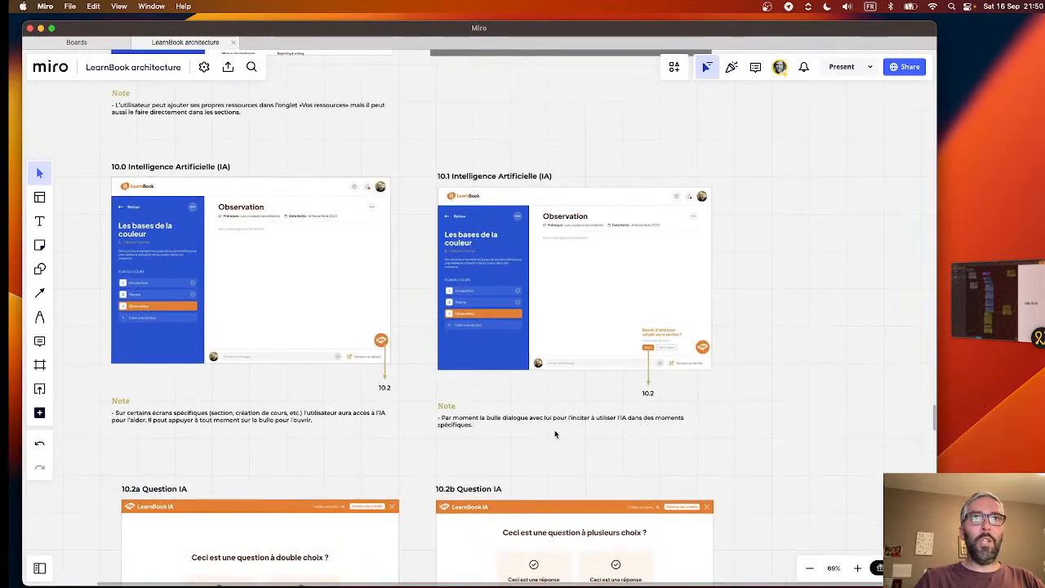
# - Go back up the board past the Ressources and section wireframes to the 2.0 Accueil frame and its user story table
pyautogui.scroll(15, 554, 435)
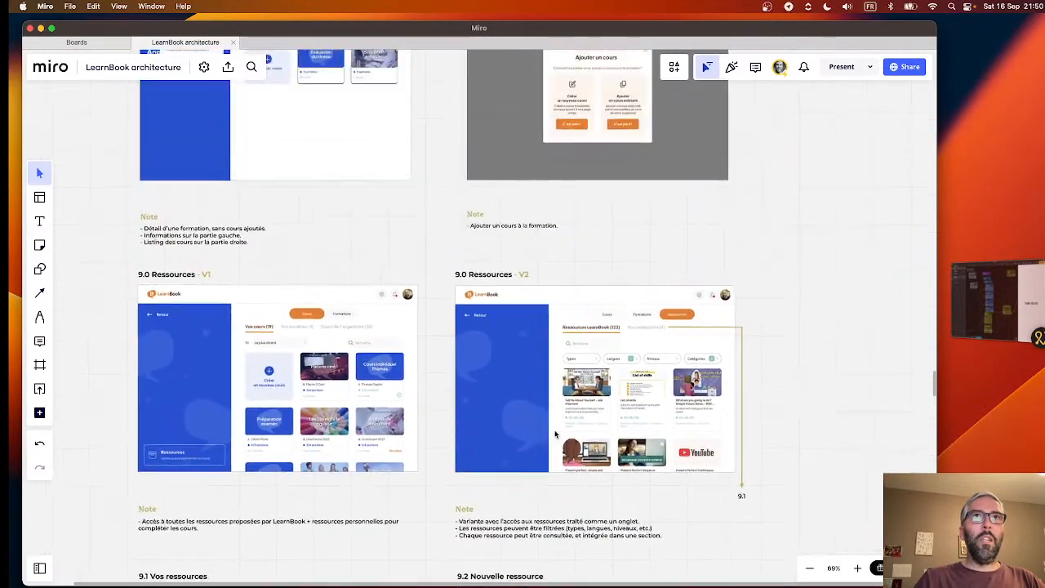
pyautogui.scroll(15, 554, 435)
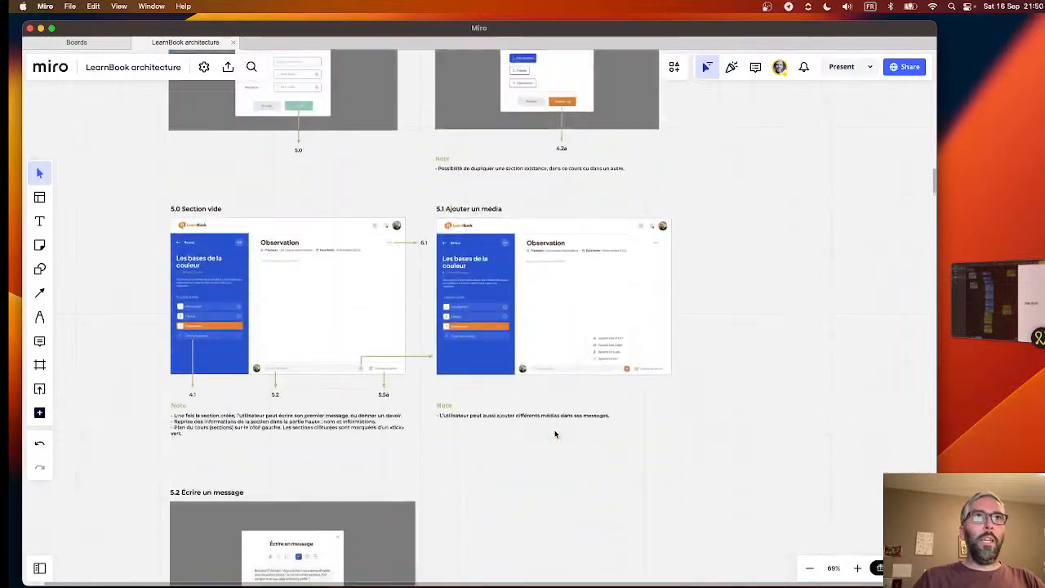
pyautogui.scroll(15, 554, 434)
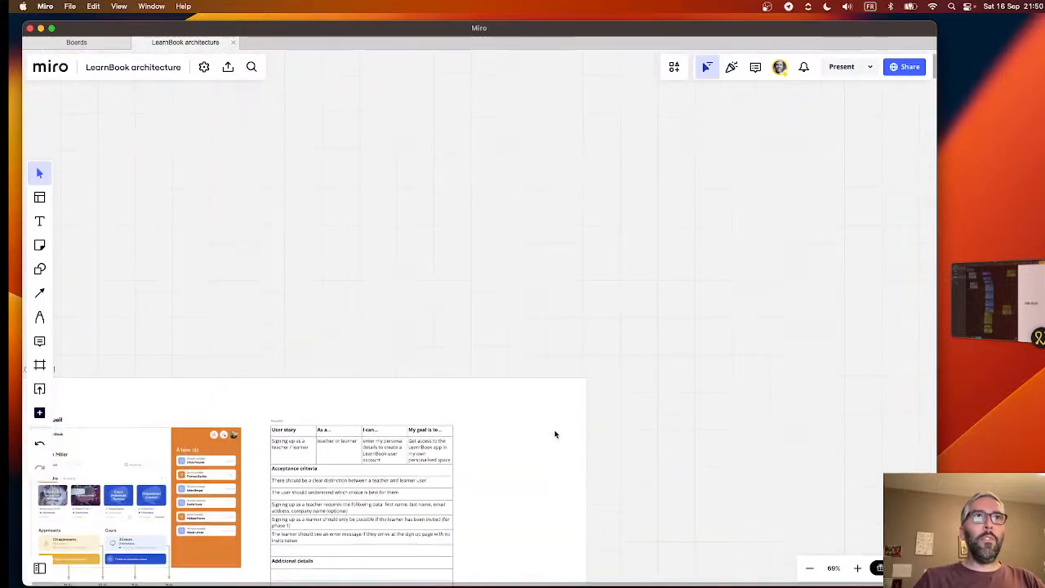
pyautogui.scroll(5, 384, 325)
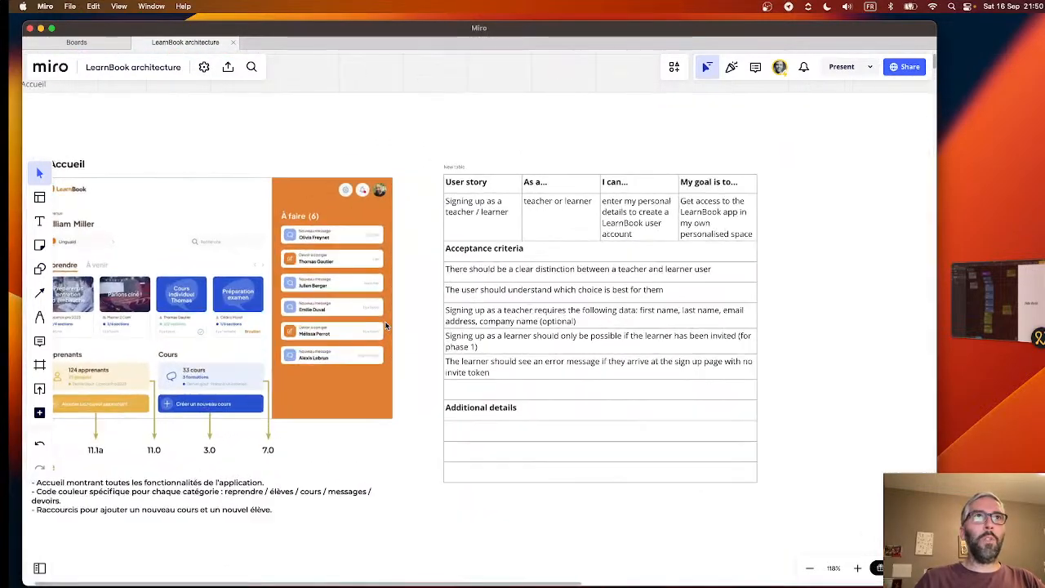
pyautogui.hscroll(-2, 384, 325)
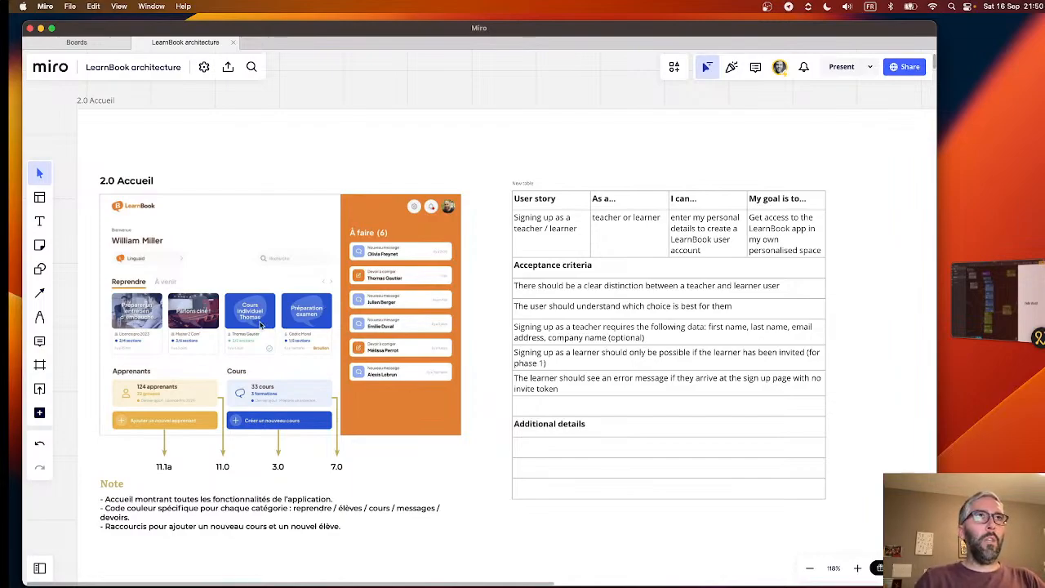
# - Inspect the 2.0 Accueil home screen closely, covering the Reprendre courses, Apprenants and Cours blocks, and the À faire list
pyautogui.scroll(3, 259, 326)
pyautogui.hscroll(-5, 258, 327)
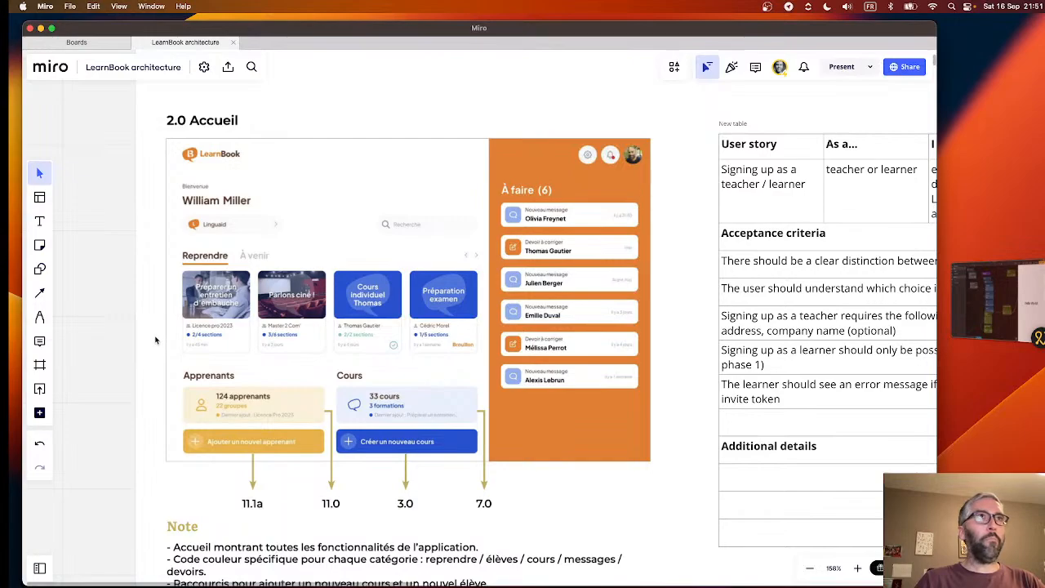
pyautogui.scroll(3, 125, 350)
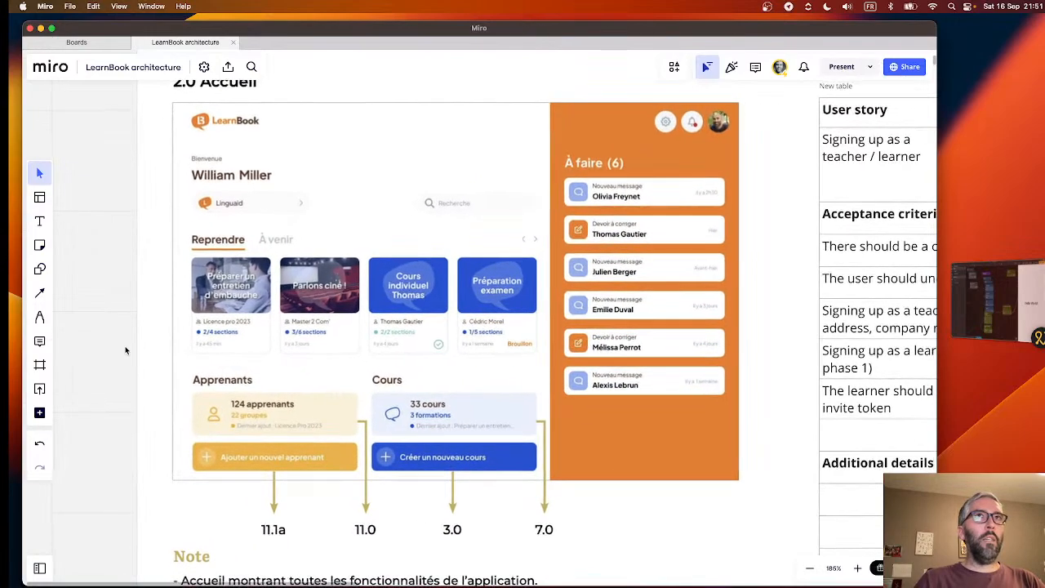
pyautogui.hscroll(1, 125, 350)
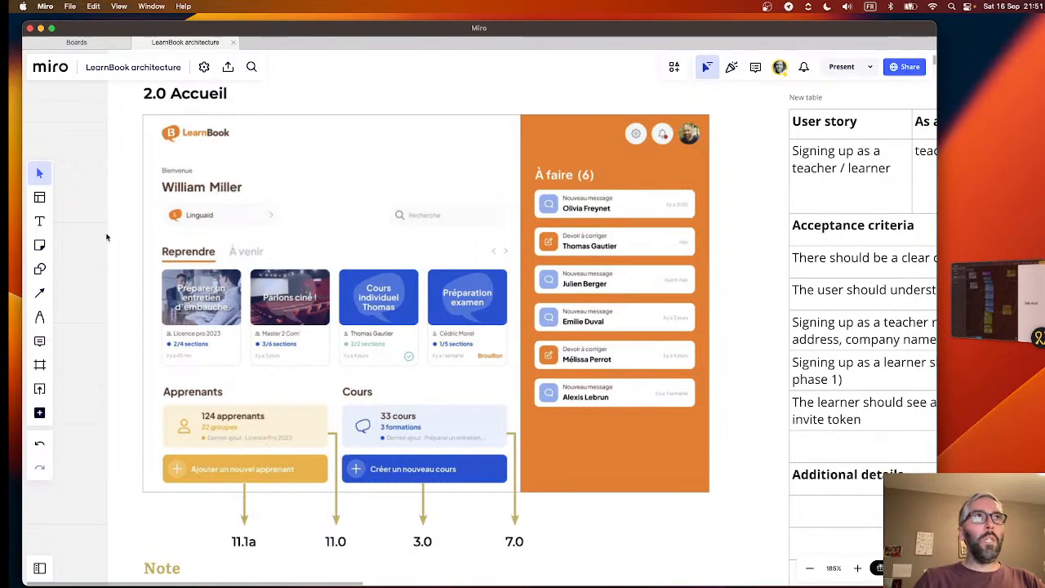
pyautogui.scroll(-3, 91, 234)
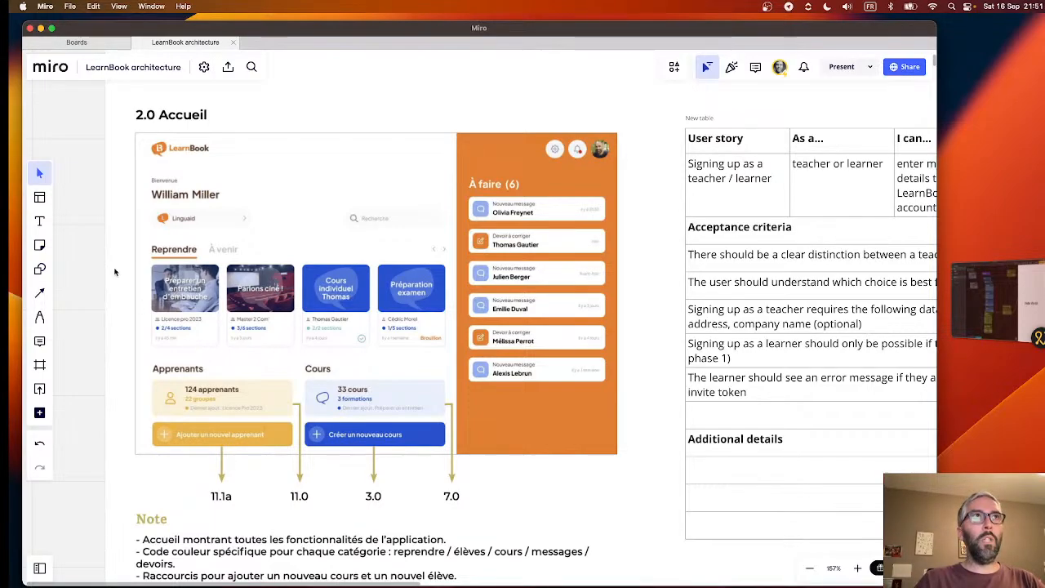
pyautogui.scroll(2, 96, 266)
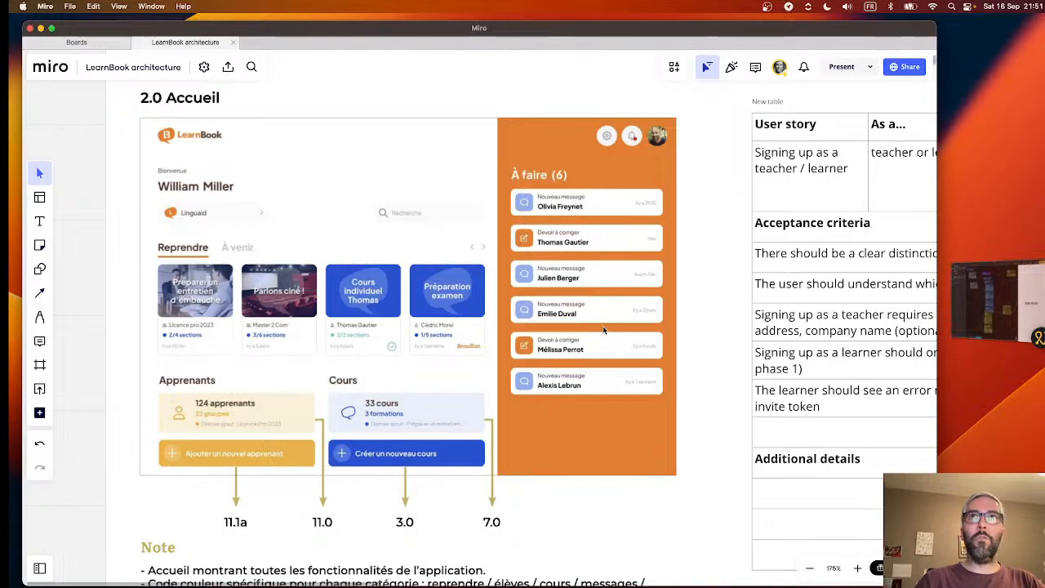
# - Read the sign-up user story, acceptance criteria and additional details table, comparing it back and forth with the 2.0 Accueil wireframe
pyautogui.hscroll(10, 492, 308)
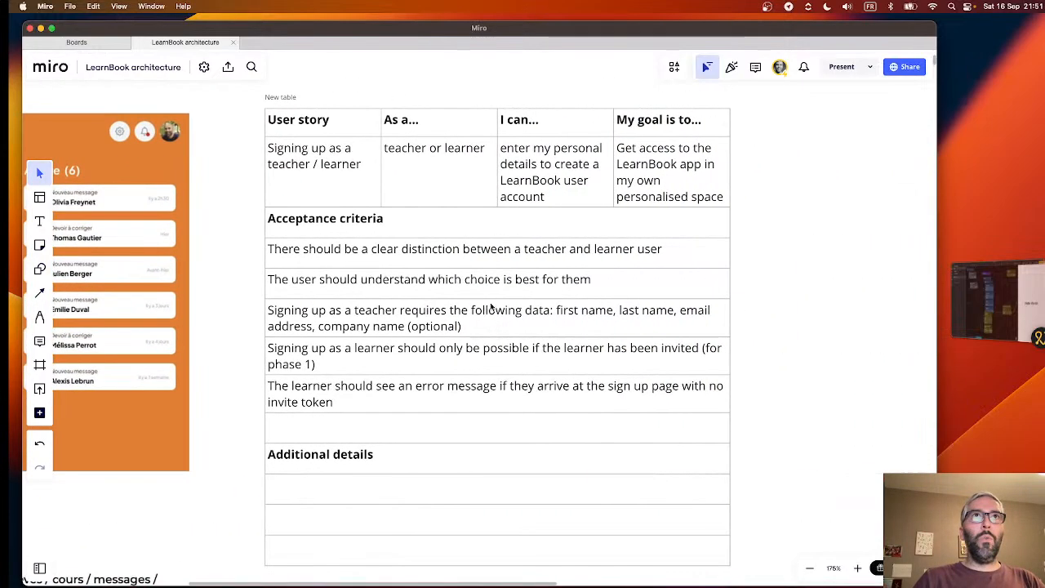
pyautogui.hscroll(-9, 490, 303)
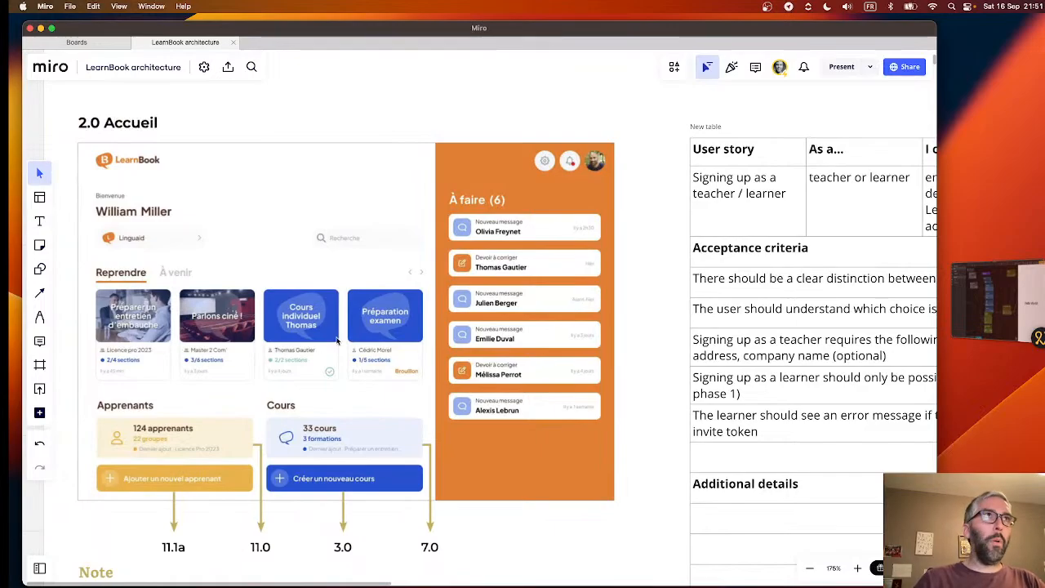
pyautogui.hscroll(8, 418, 228)
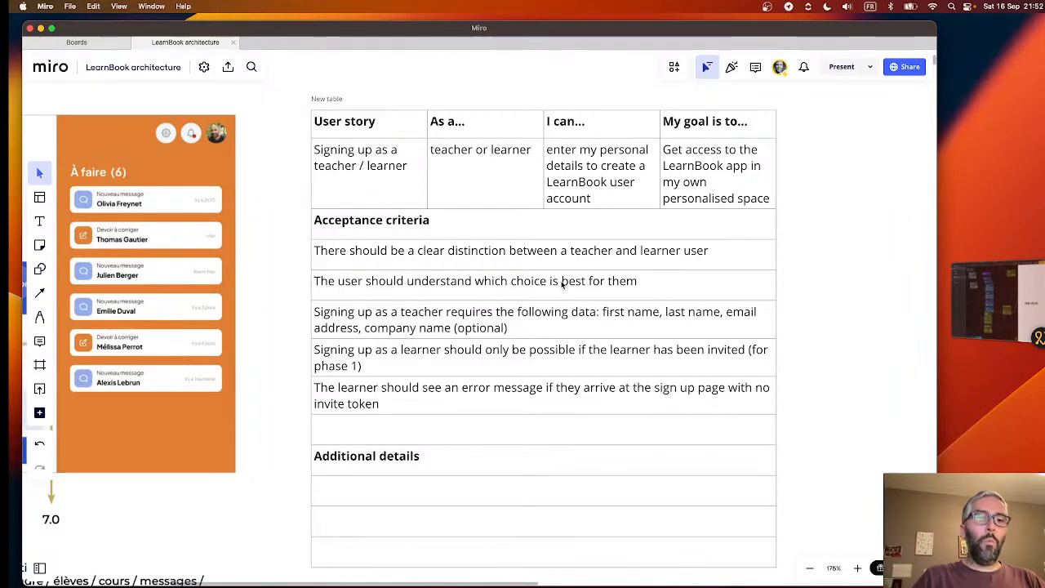
pyautogui.hscroll(-10, 562, 283)
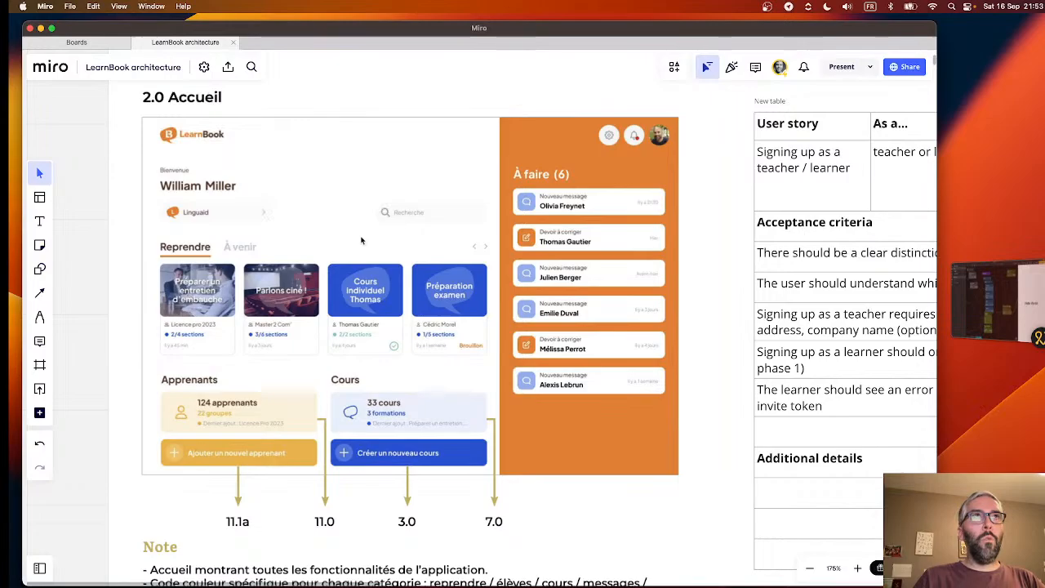
pyautogui.hscroll(10, 361, 240)
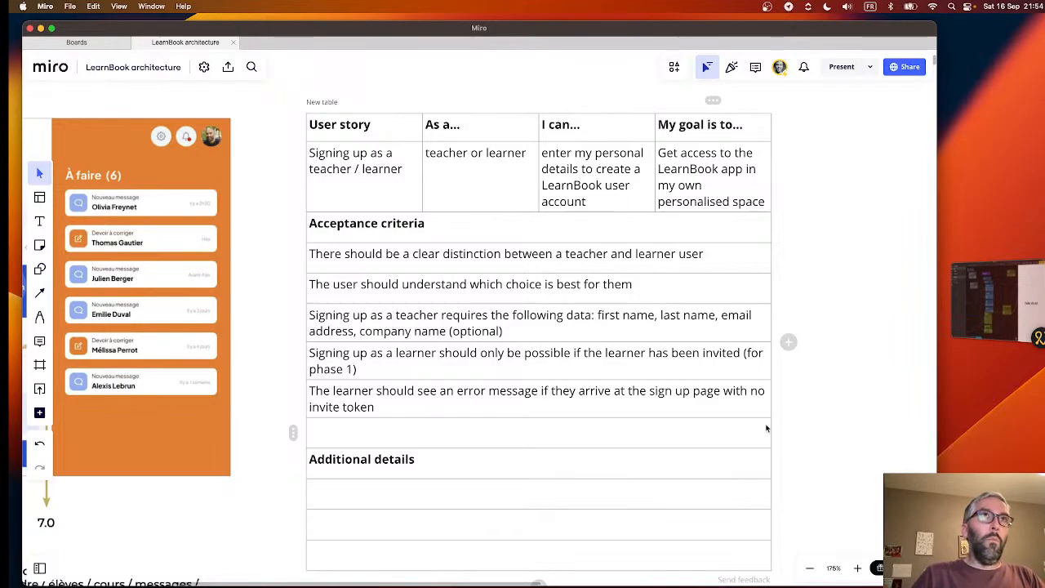
pyautogui.hscroll(-10, 766, 428)
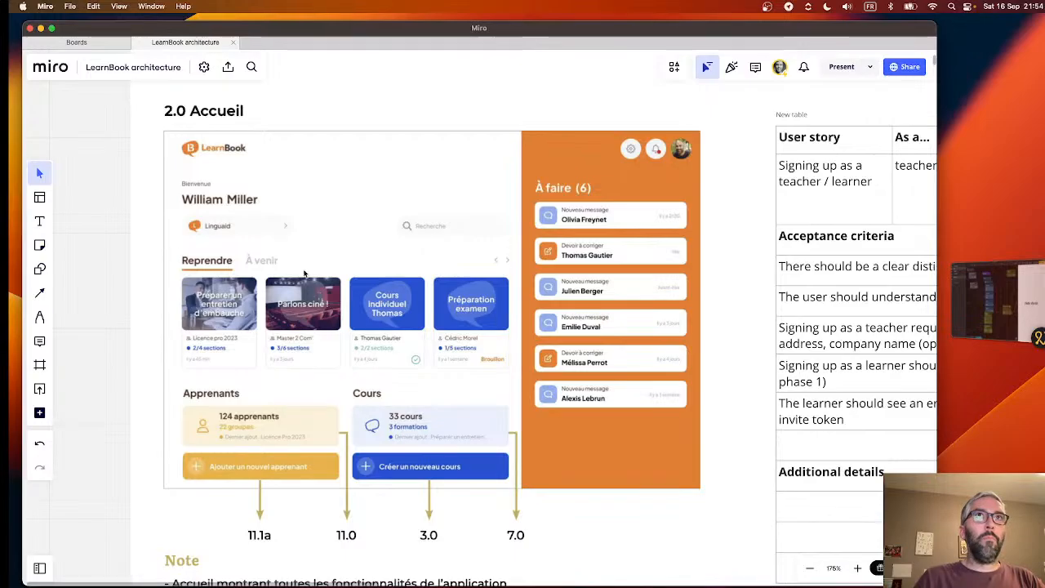
# - Go through the sign-up user story row of the table, covering its role, action and goal cells
pyautogui.hscroll(10, 303, 274)
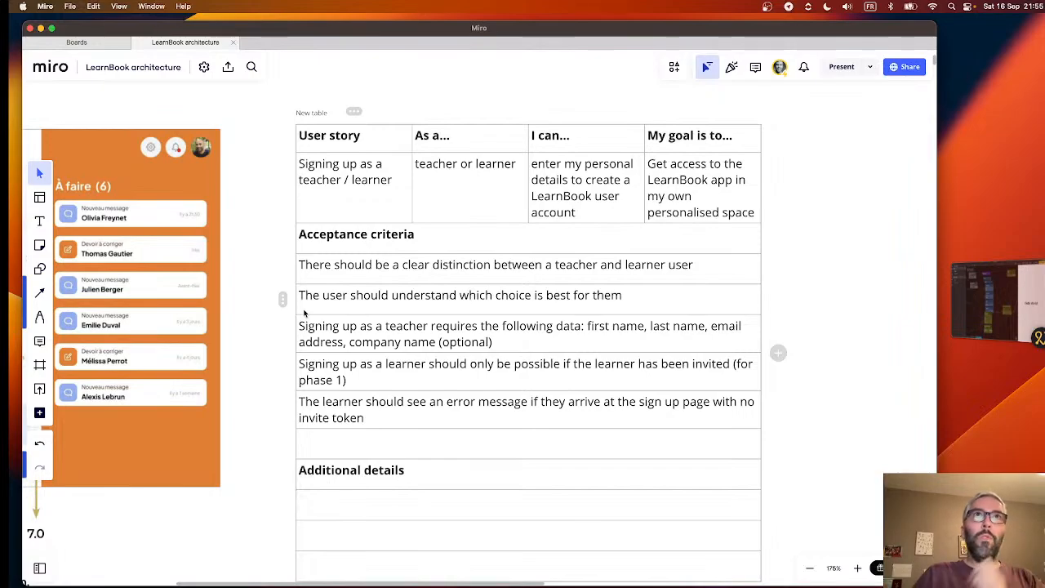
pyautogui.click(464, 310)
pyautogui.click(451, 299)
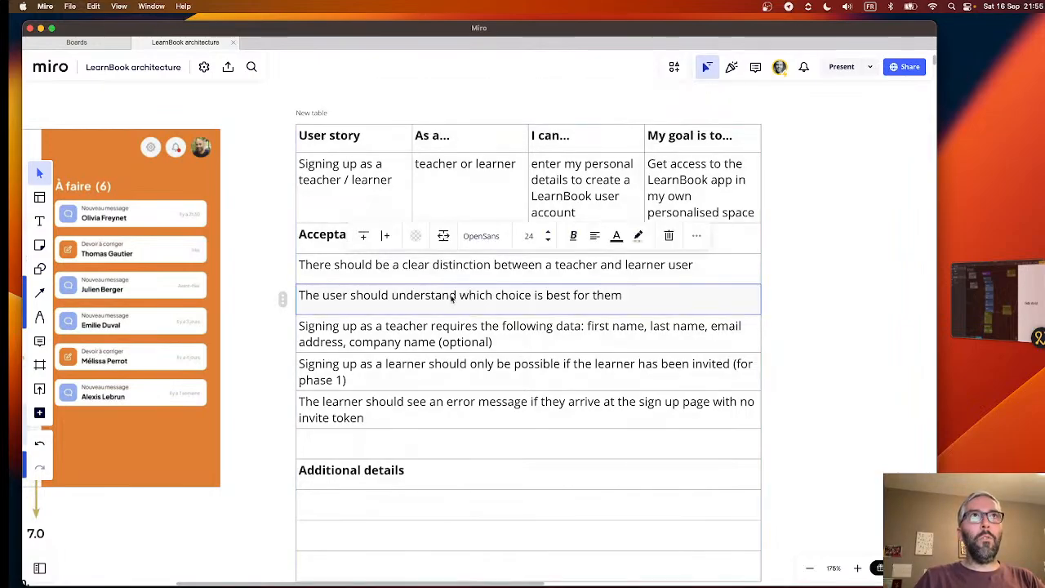
pyautogui.click(381, 166)
pyautogui.click(480, 184)
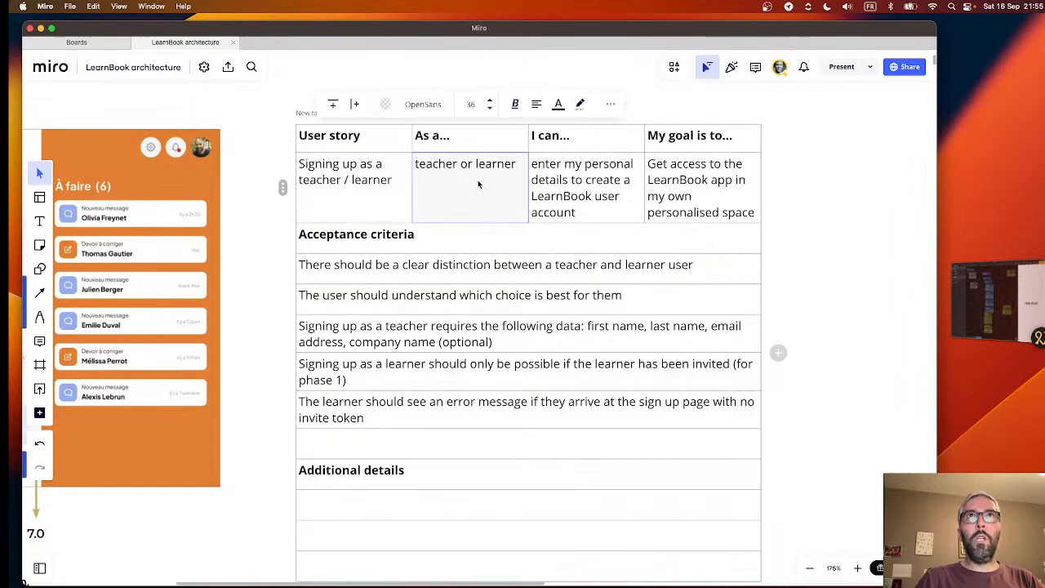
pyautogui.click(600, 198)
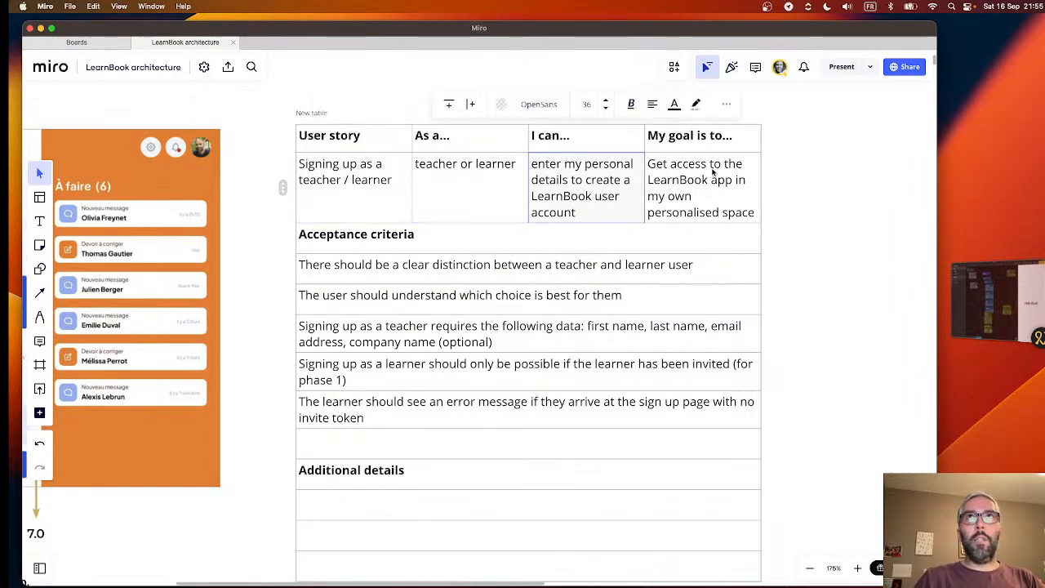
pyautogui.click(684, 196)
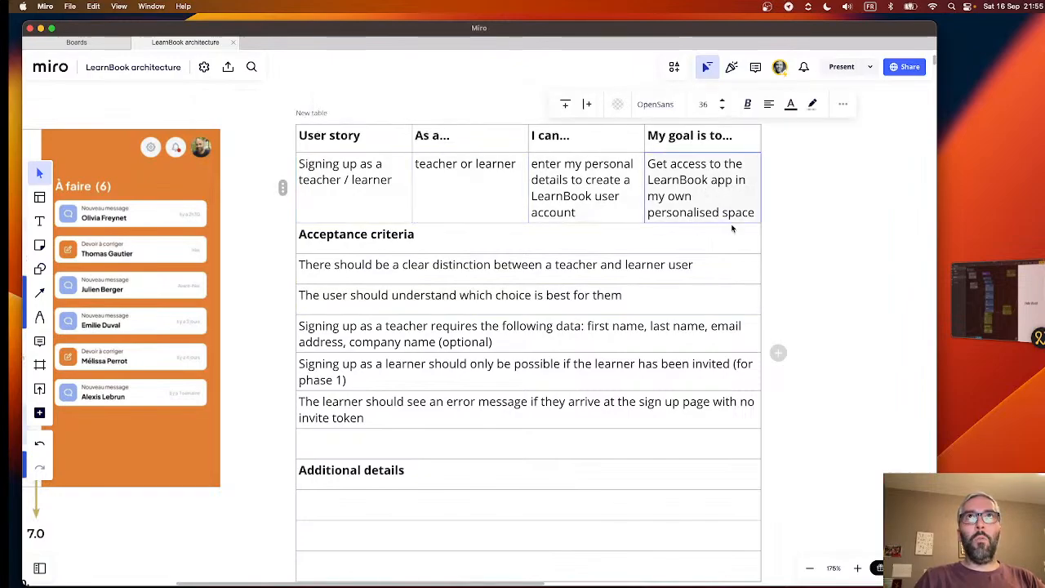
# - Review each acceptance criterion in order, from the teacher and learner distinction to the missing invite token error and the empty row
pyautogui.click(432, 274)
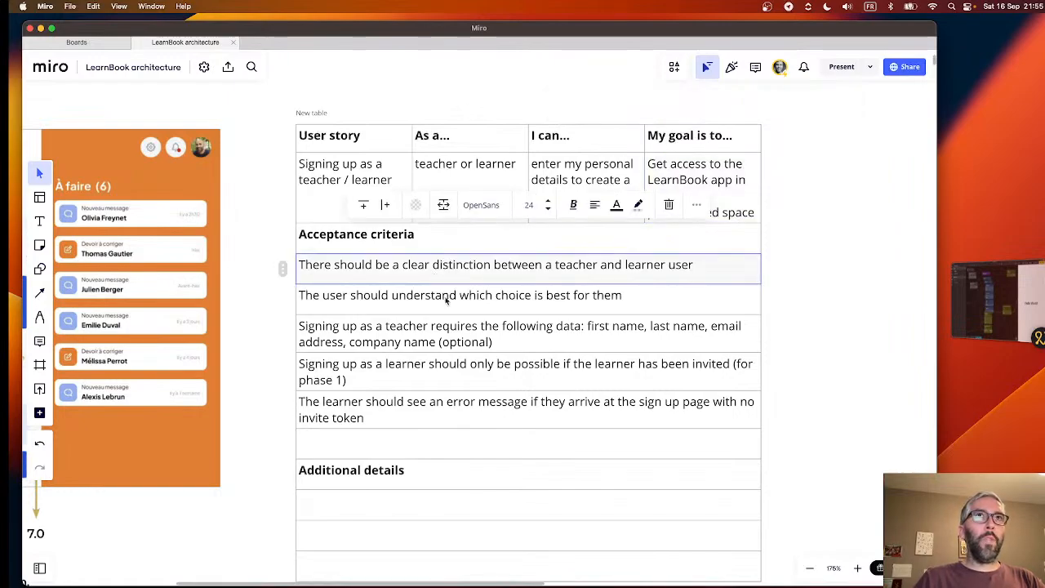
pyautogui.click(445, 301)
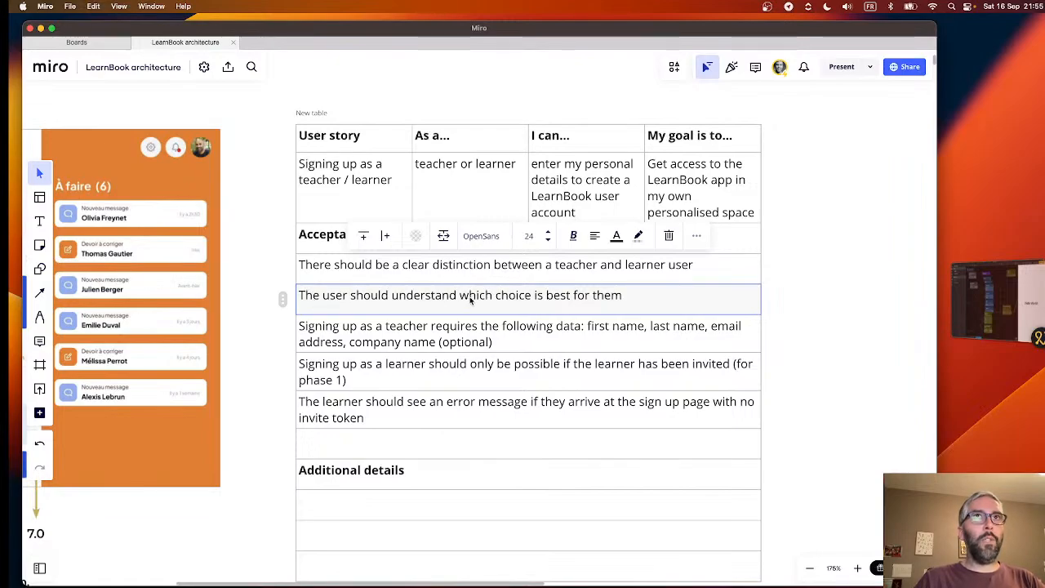
pyautogui.click(519, 341)
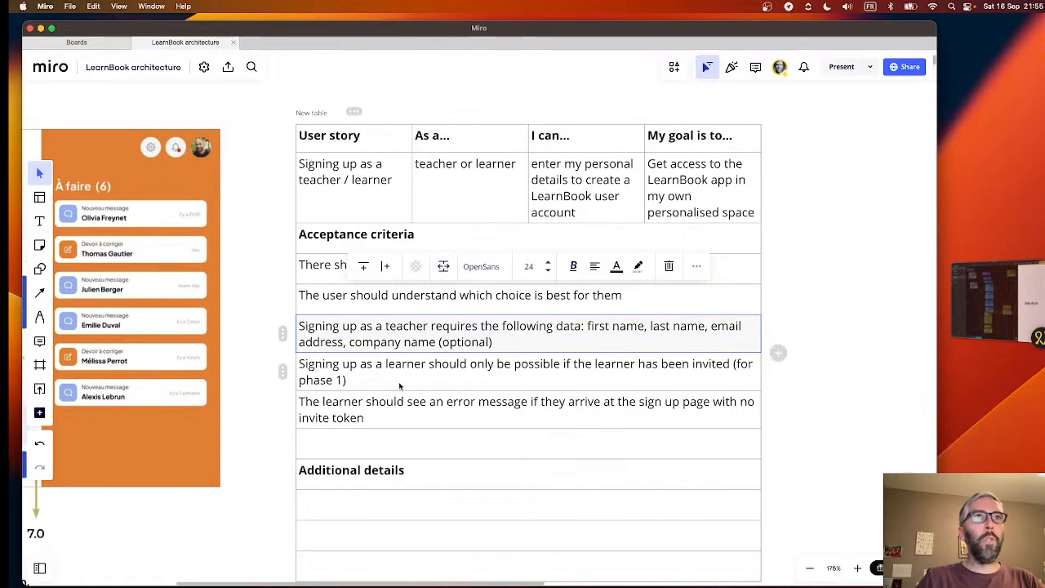
pyautogui.click(417, 372)
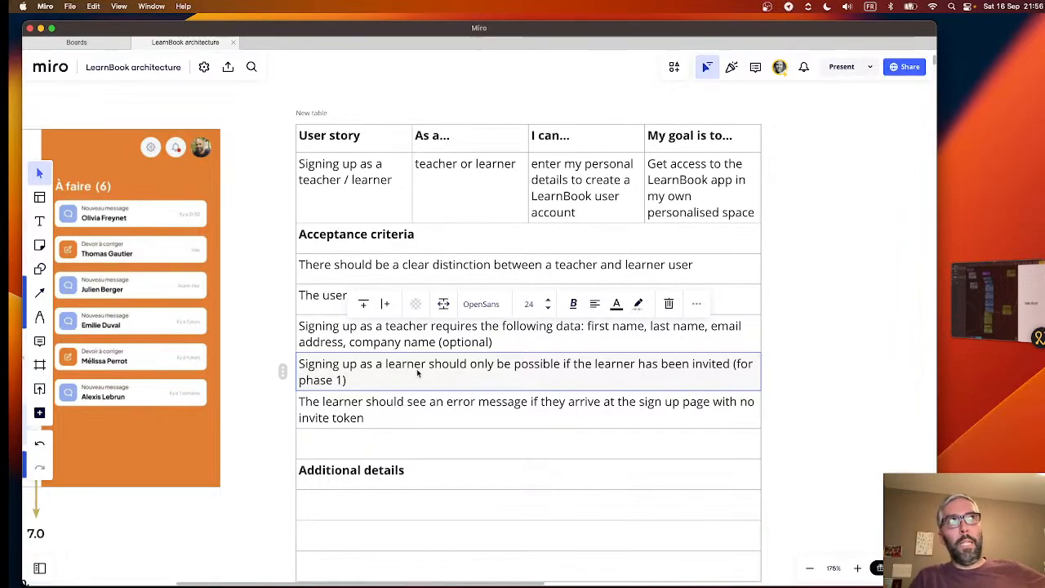
pyautogui.click(426, 415)
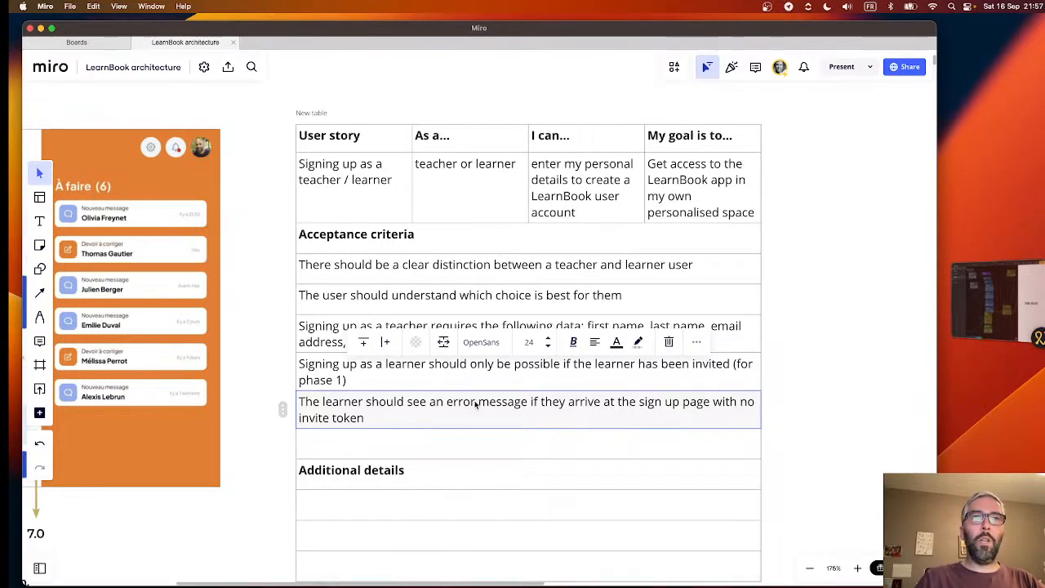
pyautogui.click(422, 378)
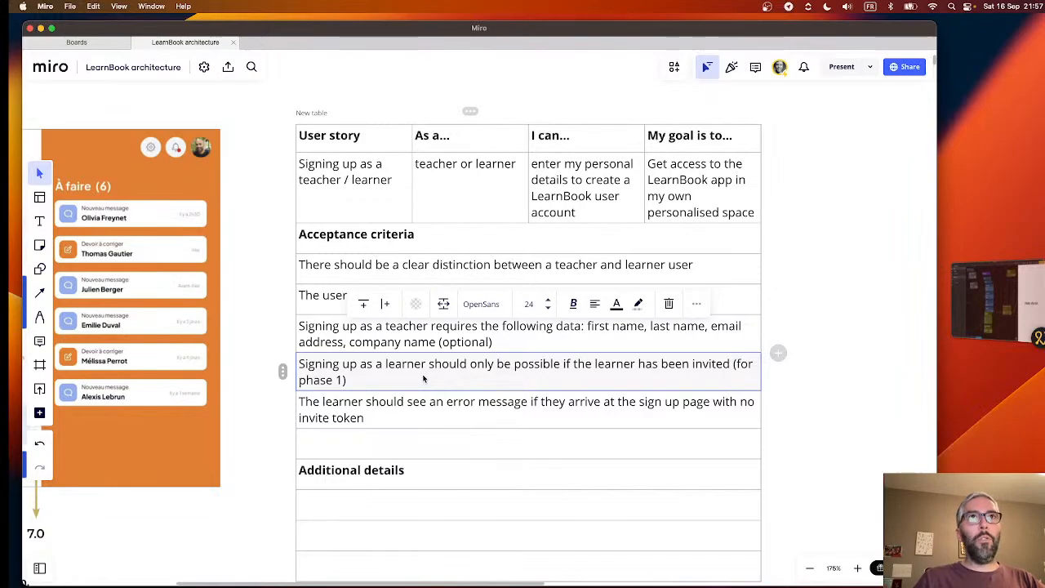
pyautogui.click(458, 406)
pyautogui.click(466, 445)
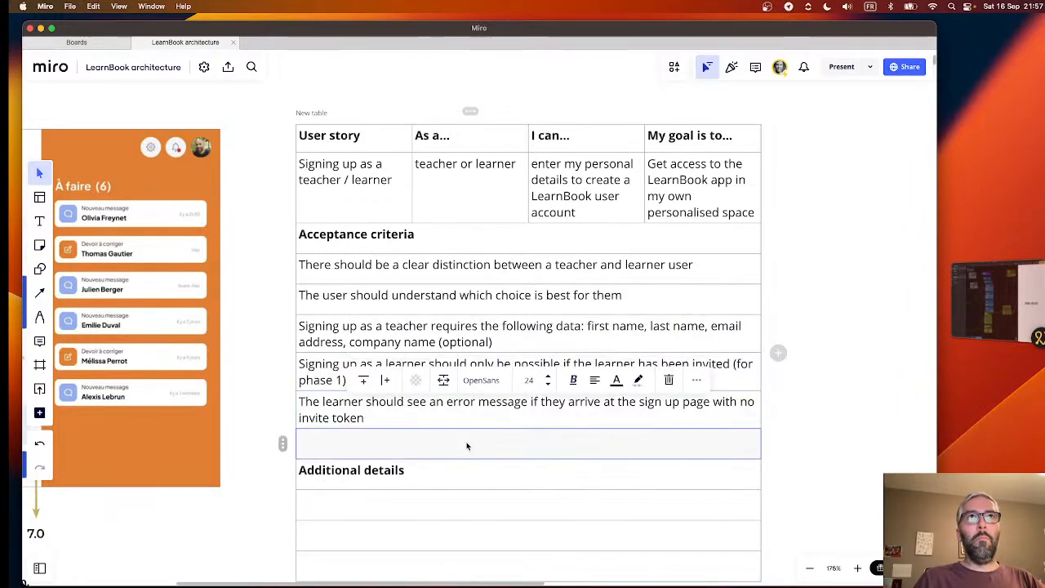
pyautogui.click(393, 243)
pyautogui.click(282, 250)
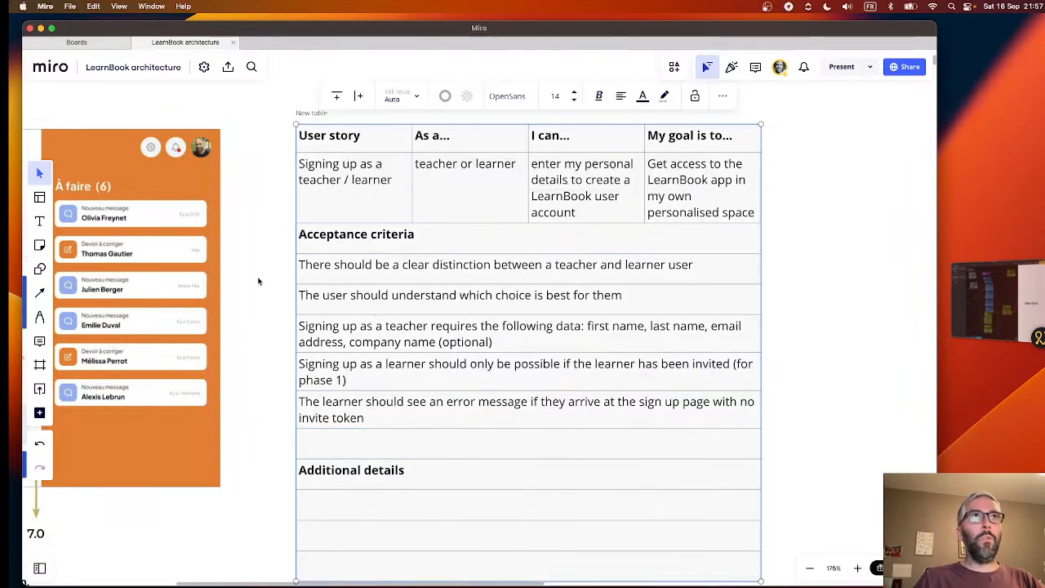
pyautogui.click(258, 280)
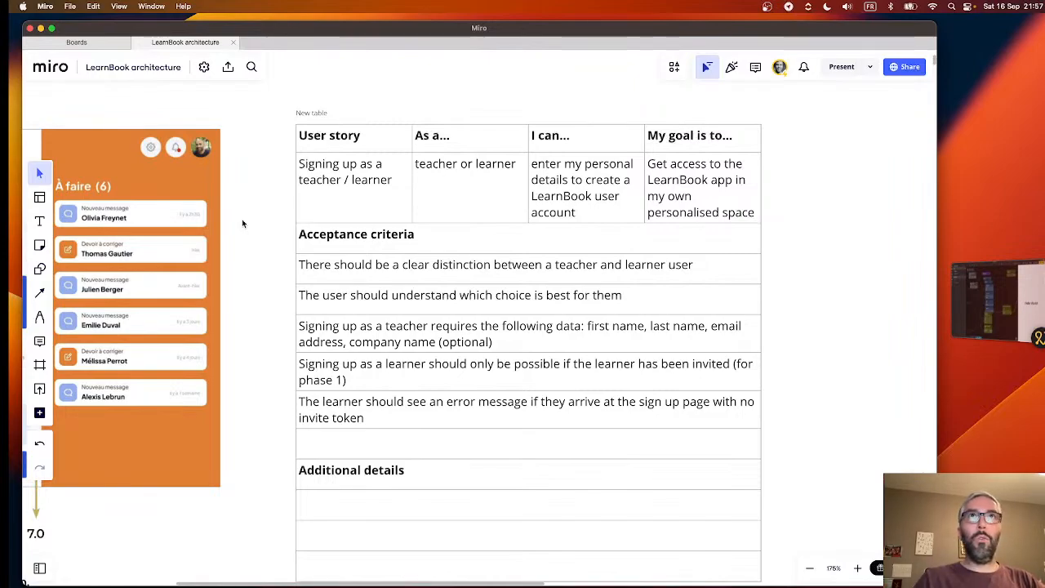
# - Examine the "As a…" cell of the sign-up story, comparing the words teacher and learner without altering the text
pyautogui.click(482, 180)
pyautogui.click(481, 181)
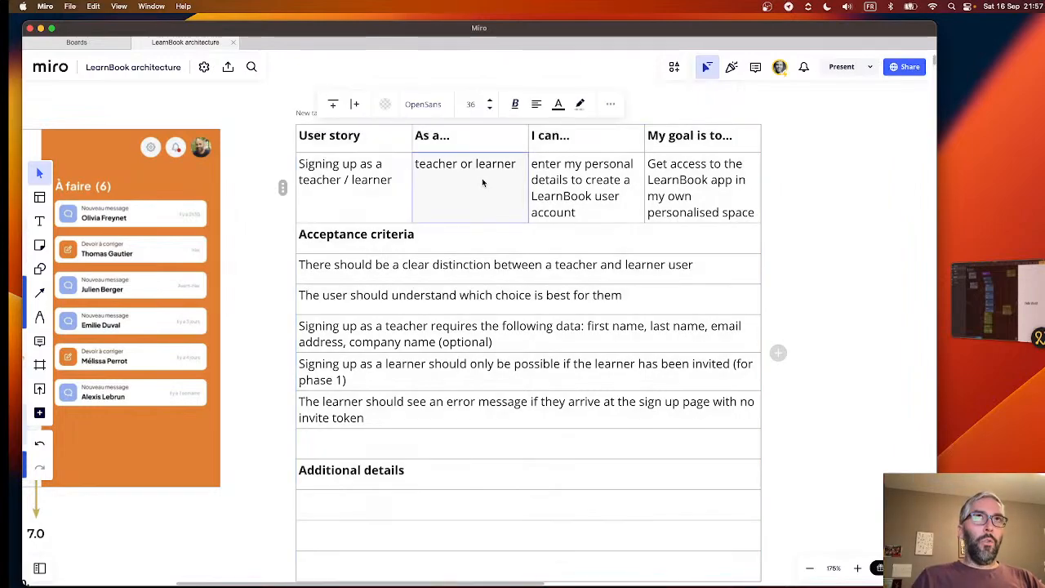
pyautogui.click(482, 177)
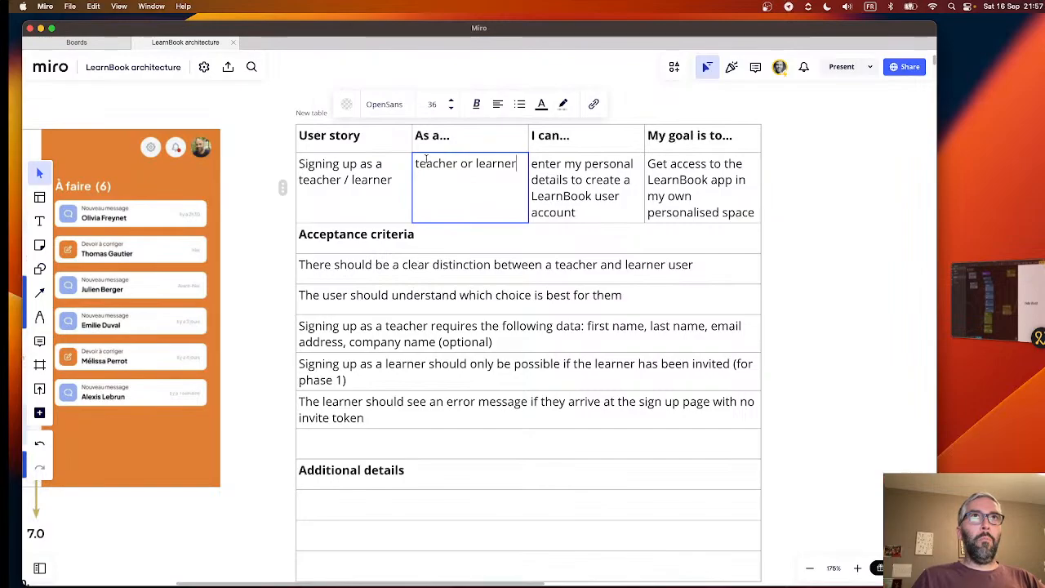
pyautogui.doubleClick(426, 164)
pyautogui.doubleClick(495, 163)
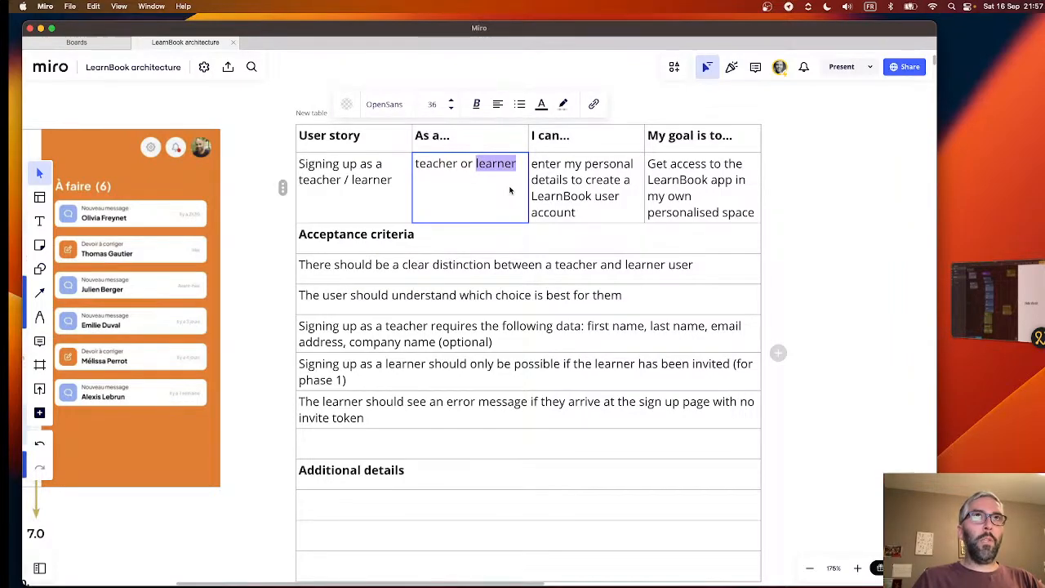
pyautogui.doubleClick(439, 162)
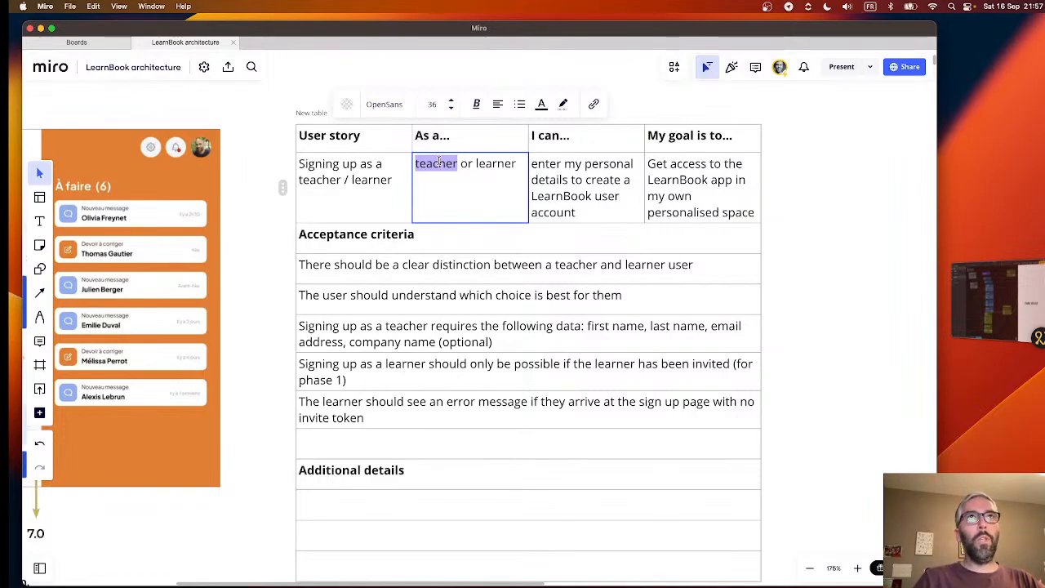
pyautogui.doubleClick(504, 165)
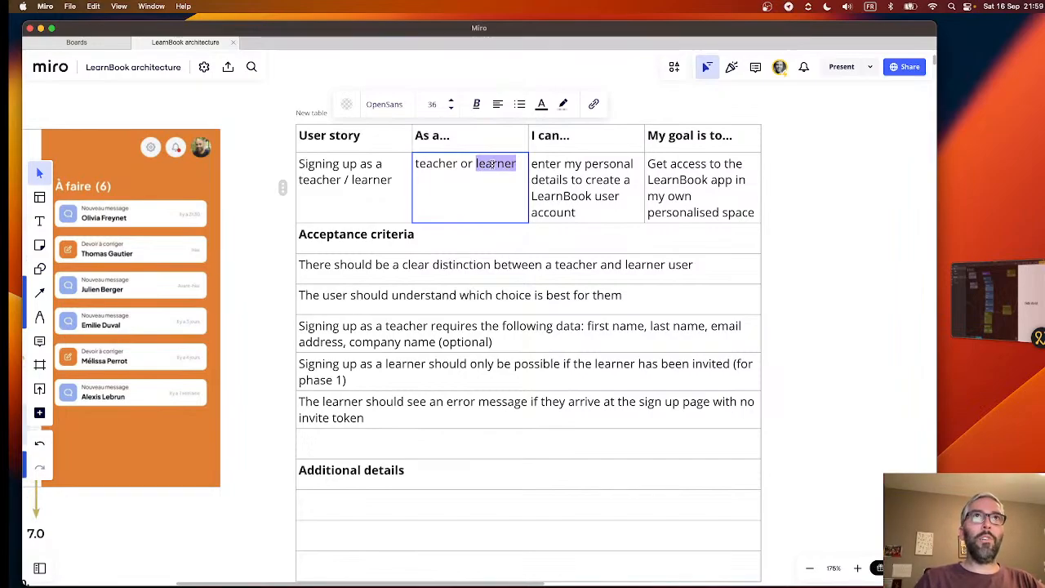
pyautogui.click(455, 163)
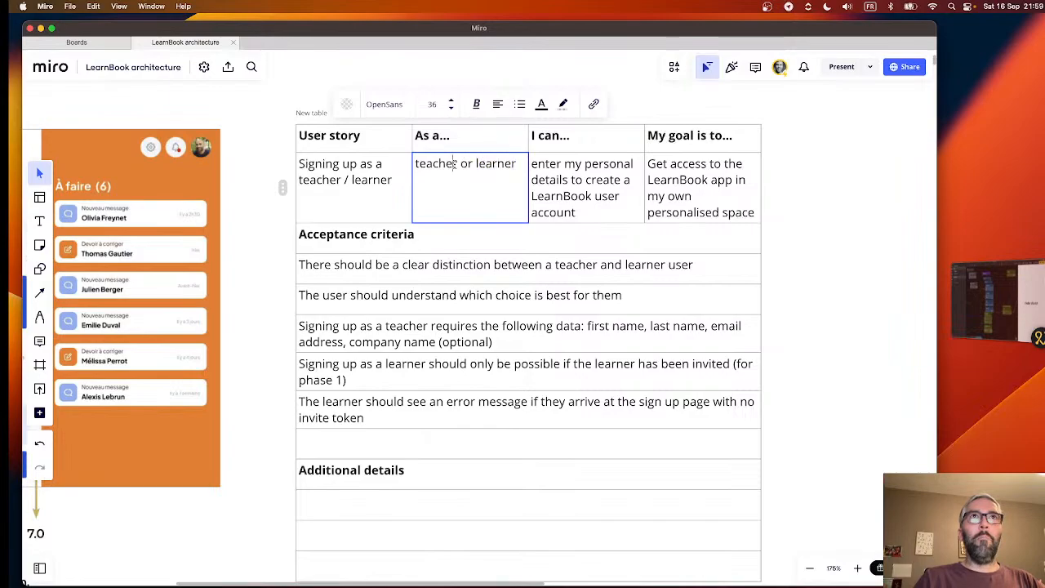
pyautogui.tripleClick(455, 163)
pyautogui.doubleClick(508, 164)
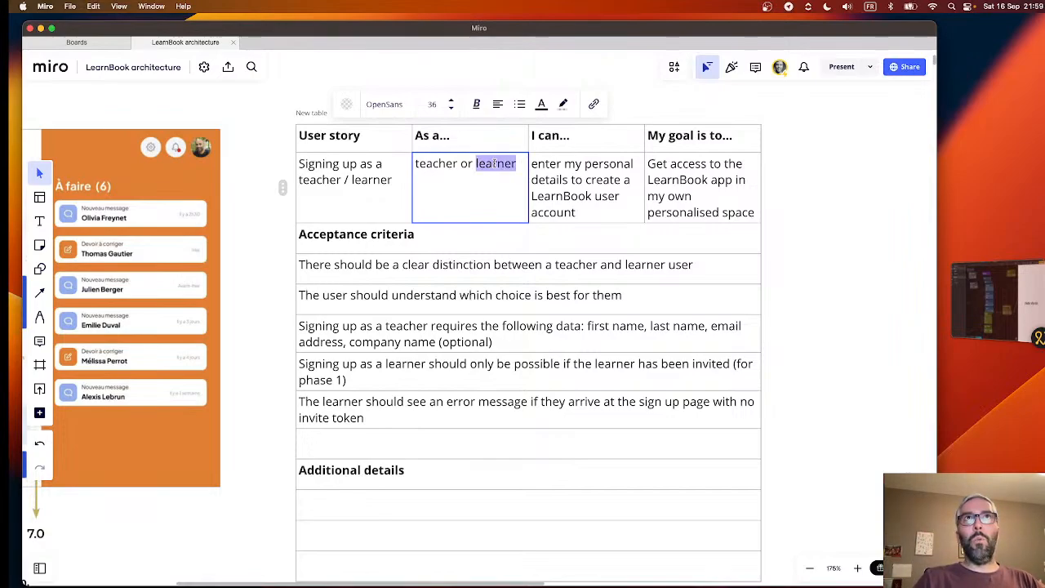
pyautogui.press('Escape')
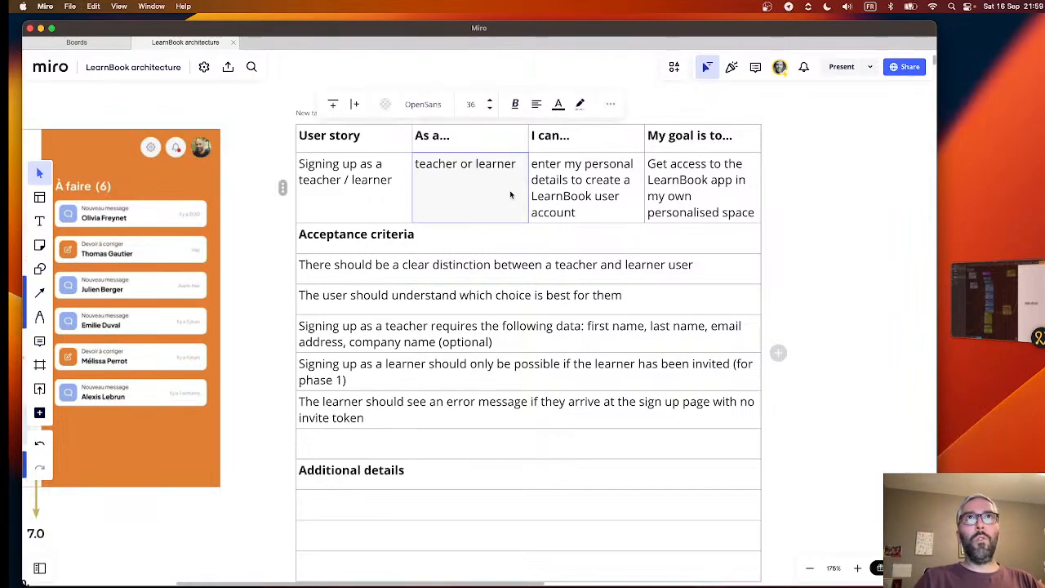
# - Recap the whole sign-up table, relating the user story cells to each of the acceptance criteria rows
pyautogui.click(658, 206)
pyautogui.click(604, 211)
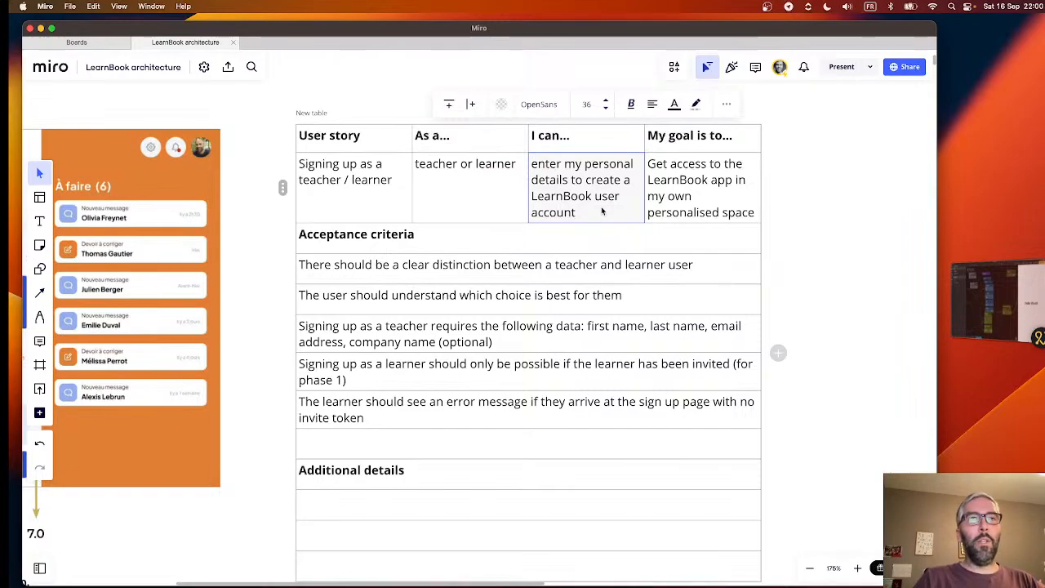
pyautogui.click(512, 336)
pyautogui.click(586, 210)
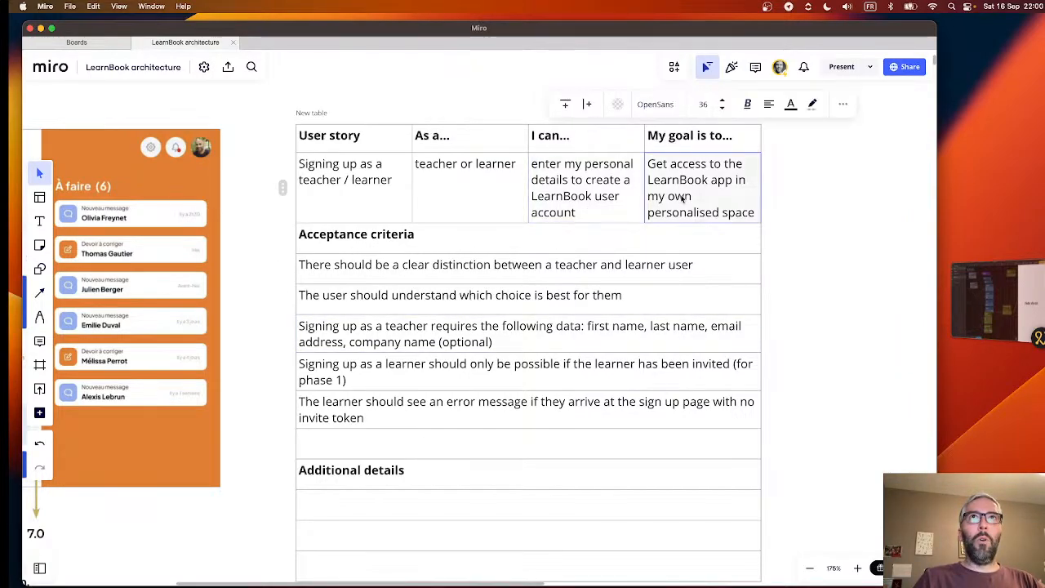
pyautogui.click(449, 194)
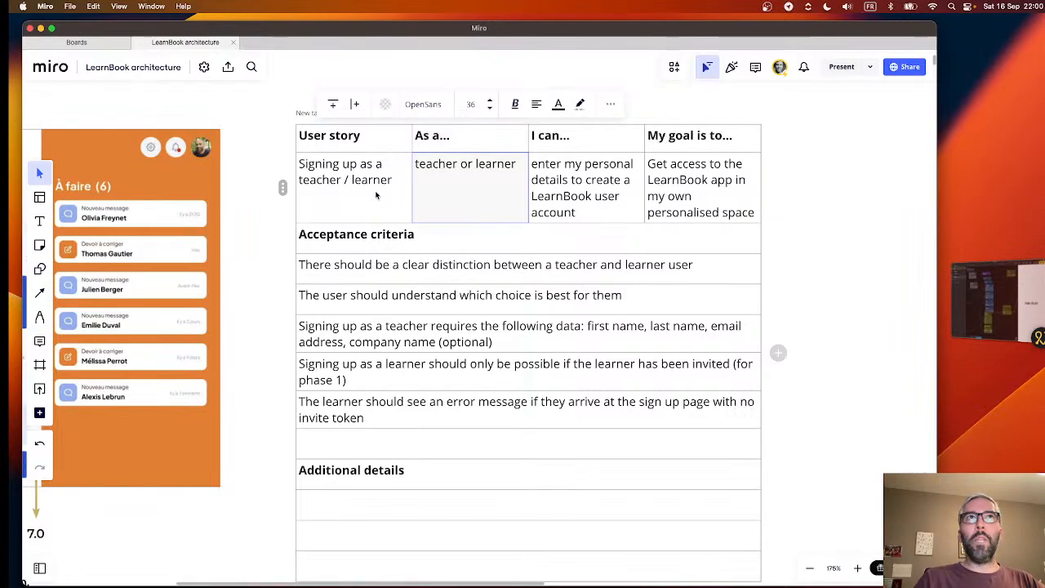
pyautogui.click(351, 182)
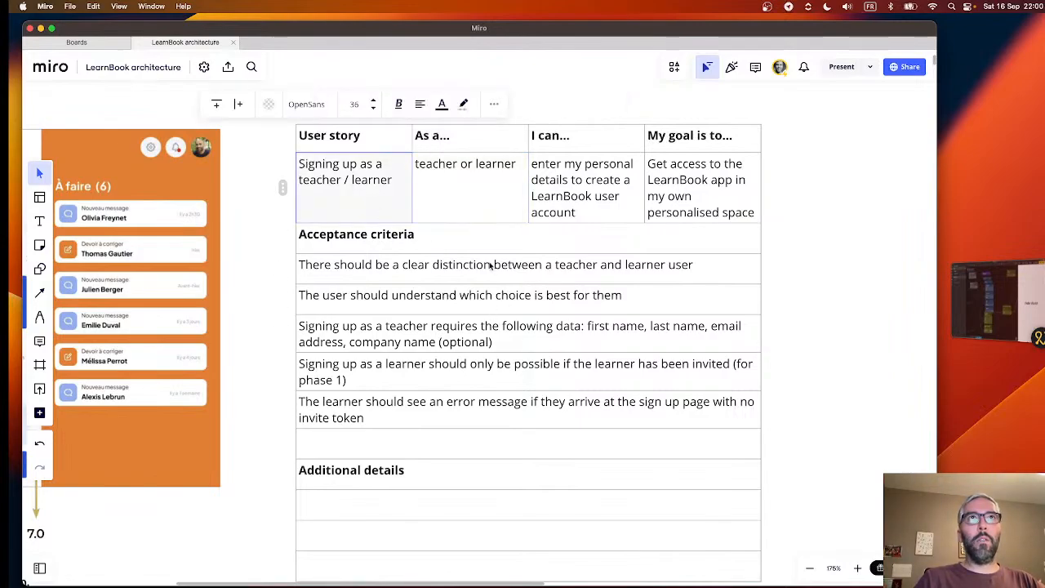
pyautogui.click(490, 264)
pyautogui.click(503, 304)
pyautogui.click(514, 341)
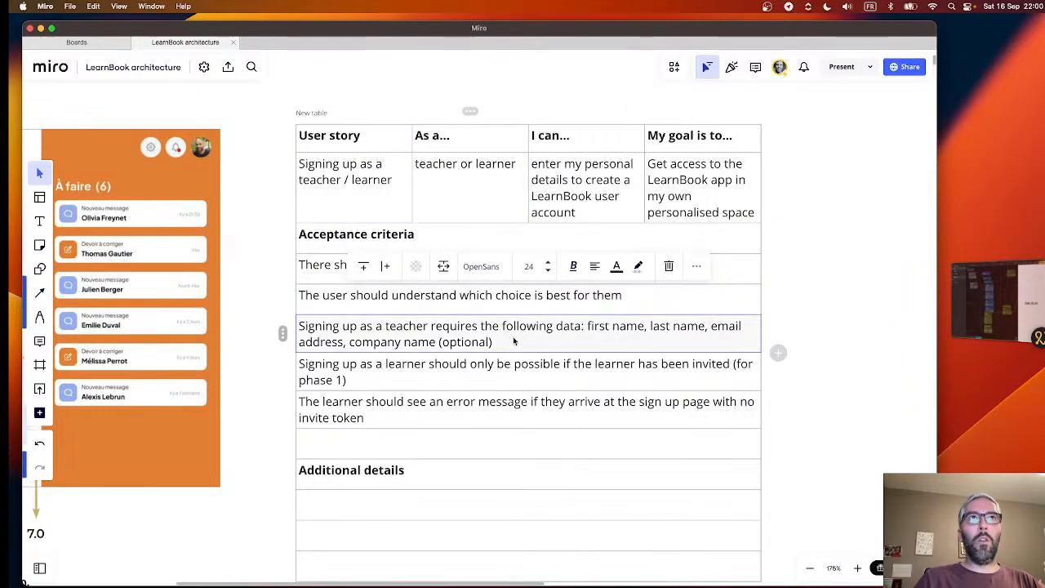
pyautogui.click(530, 371)
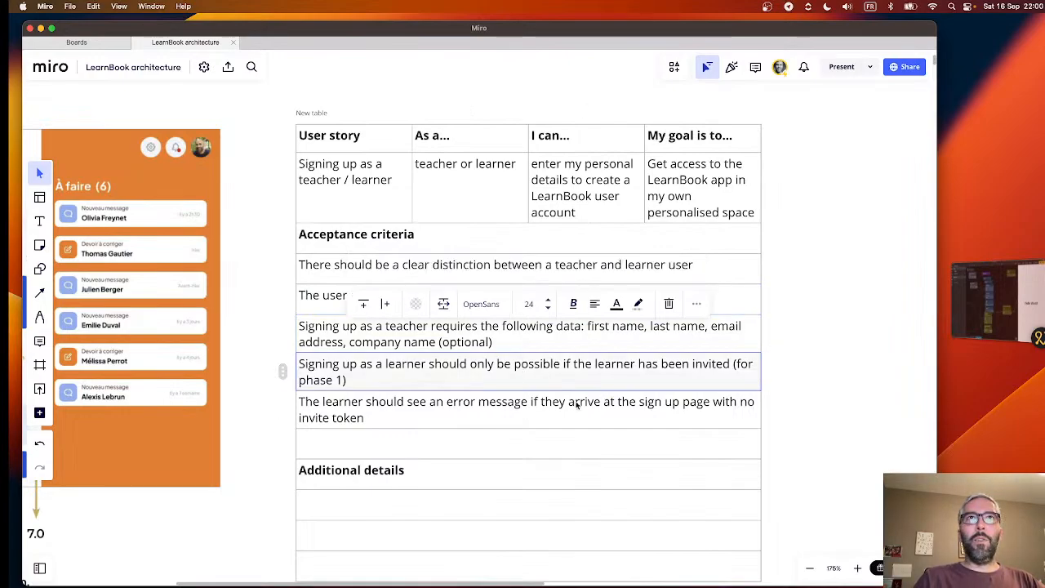
pyautogui.click(577, 404)
pyautogui.click(588, 263)
# - Switch to the learnbook-v5 project in Noodl and open the App component of the Default sheet
pyautogui.click(988, 295)
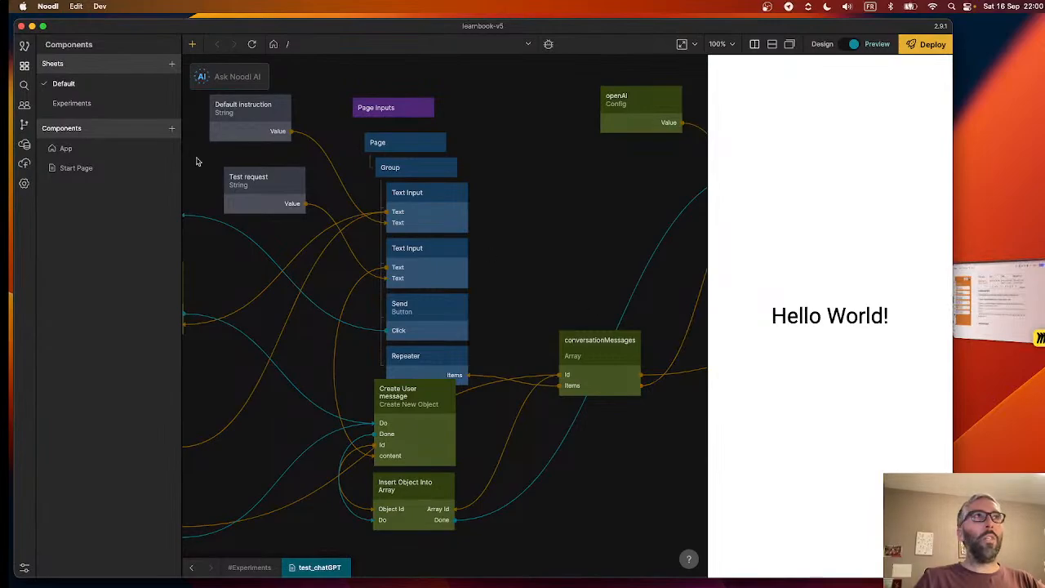
pyautogui.click(92, 157)
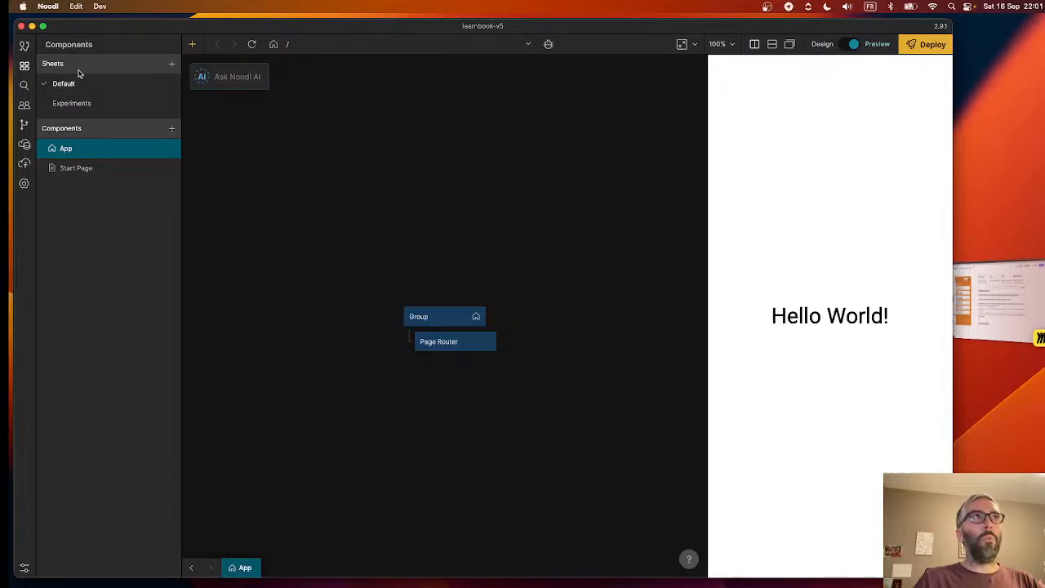
# - Add a sheet named "Login and Signup" to the project, and switch to the Experiments sheet
pyautogui.click(171, 69)
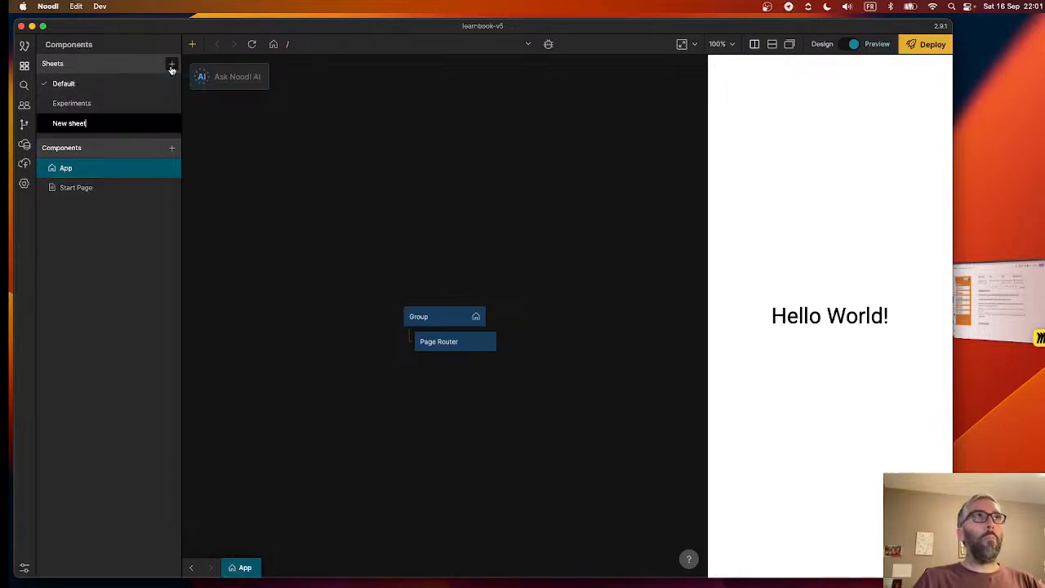
pyautogui.tripleClick(100, 123)
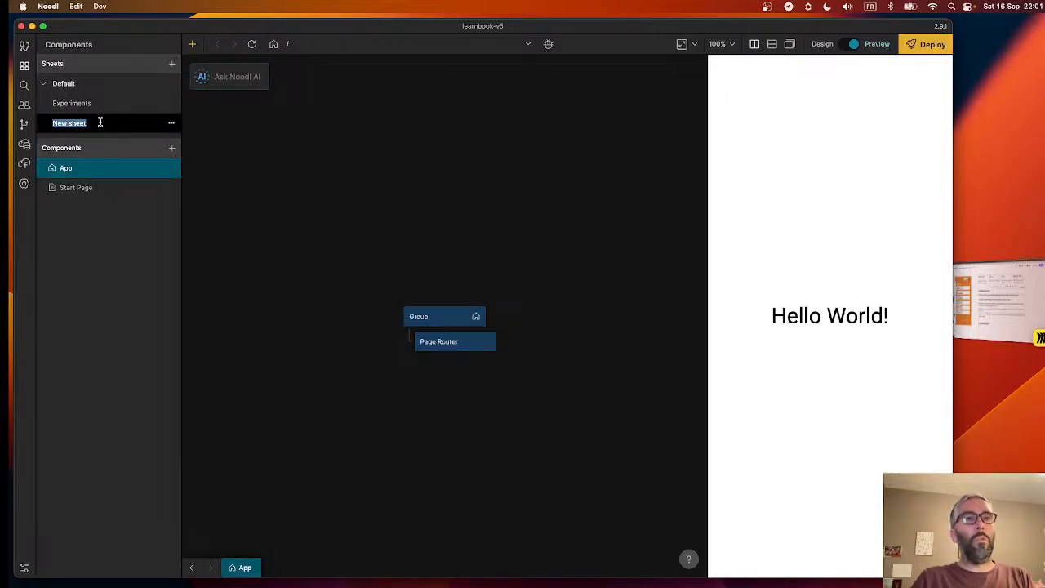
pyautogui.write('Login')
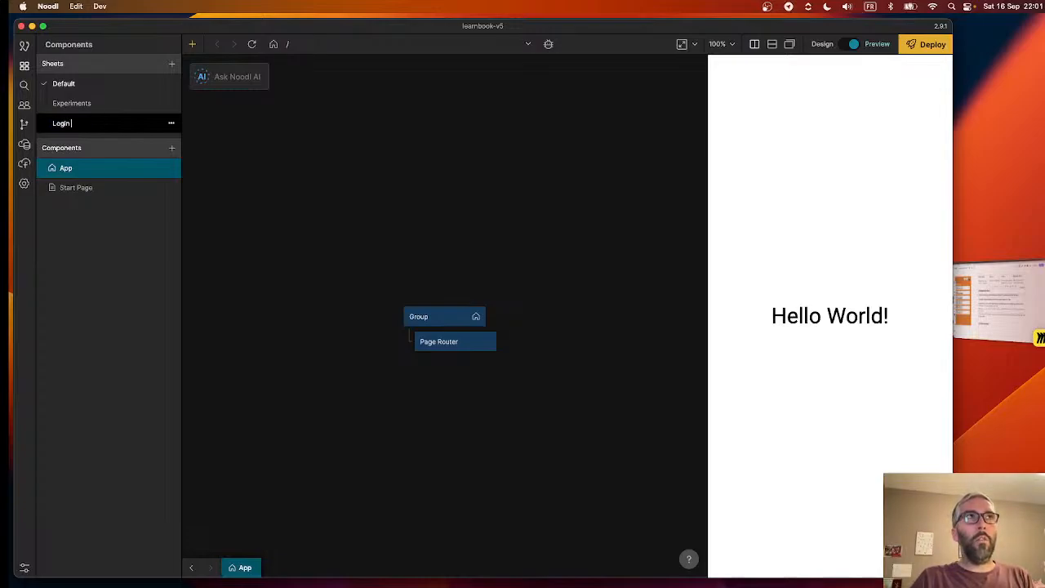
pyautogui.write(' and Signup')
pyautogui.press('Return')
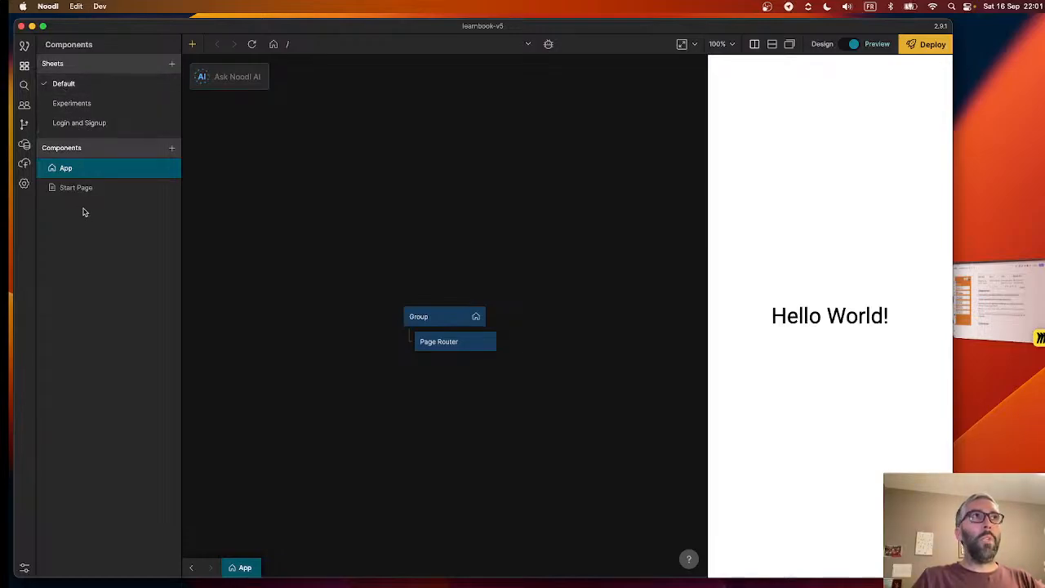
pyautogui.click(85, 103)
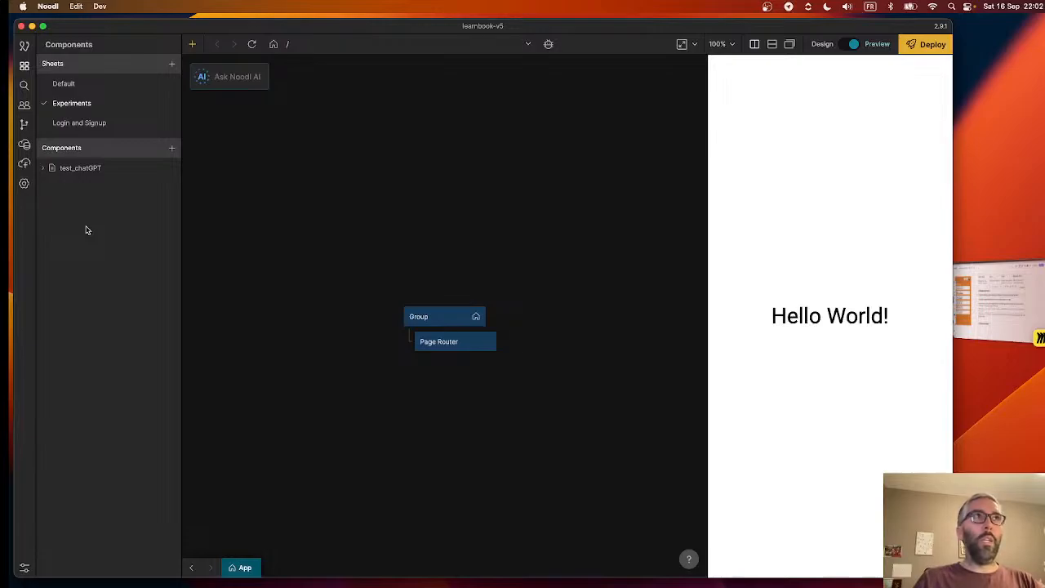
# - Add a page component named "experiment" to the Experiments sheet and preview its /experiment route
pyautogui.click(172, 150)
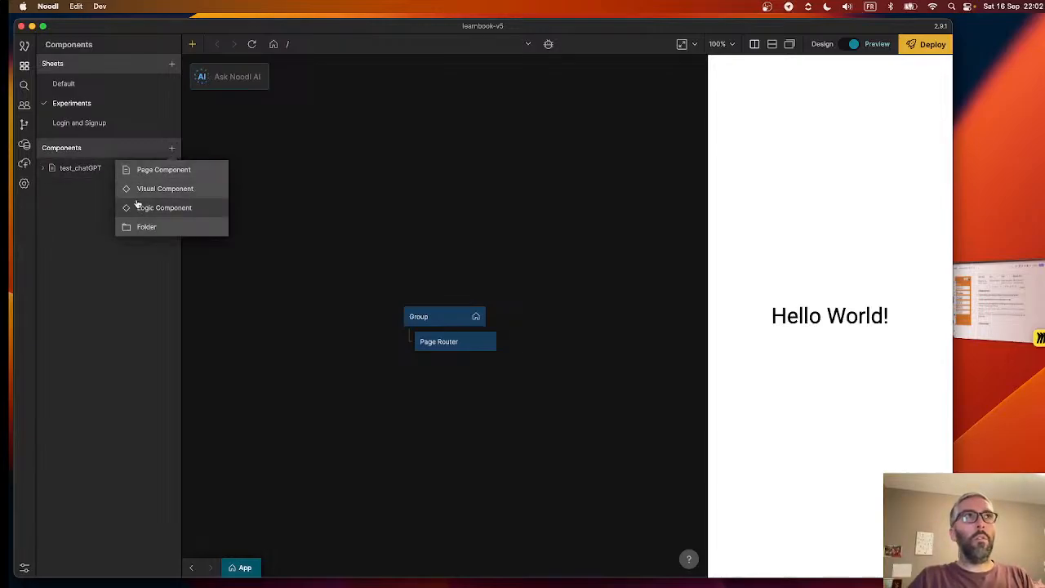
pyautogui.click(149, 173)
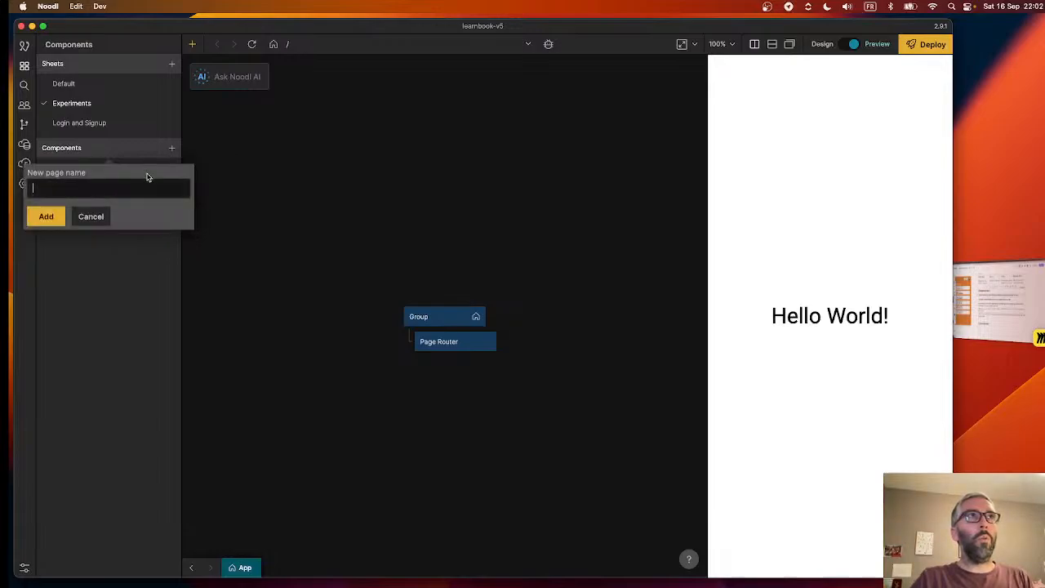
pyautogui.write('experiment')
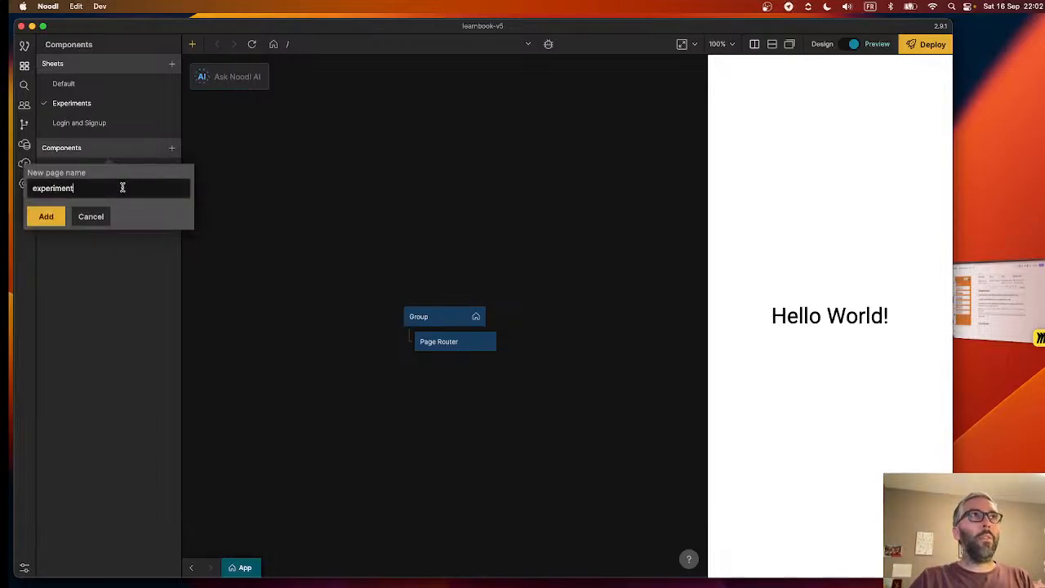
pyautogui.click(47, 217)
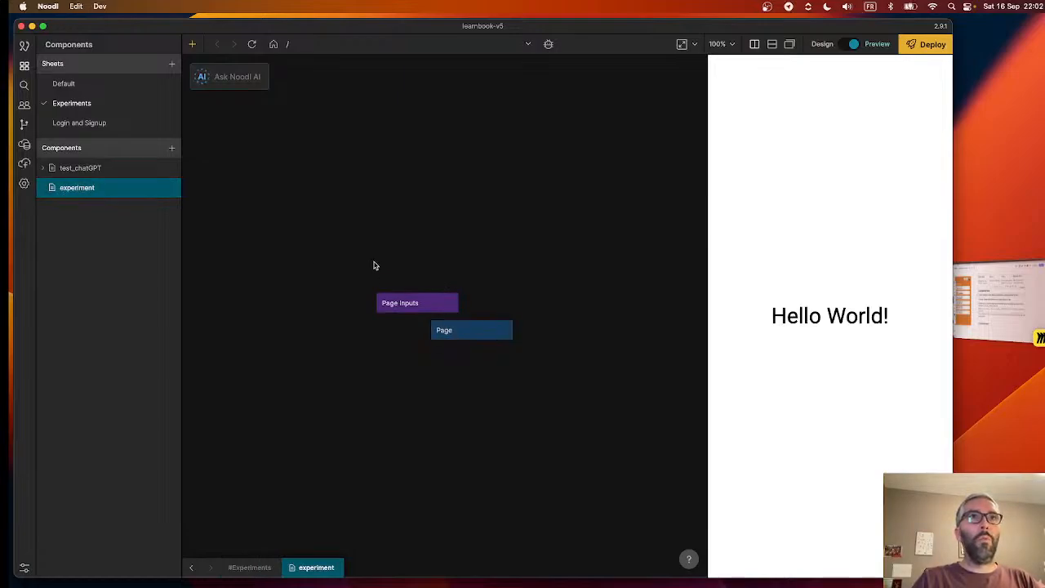
pyautogui.click(361, 45)
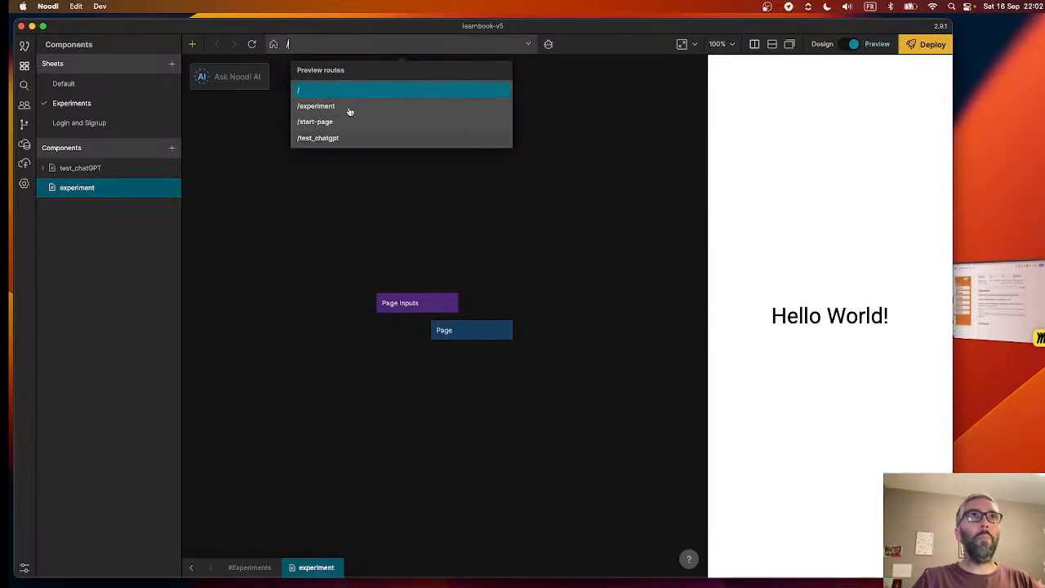
pyautogui.click(342, 109)
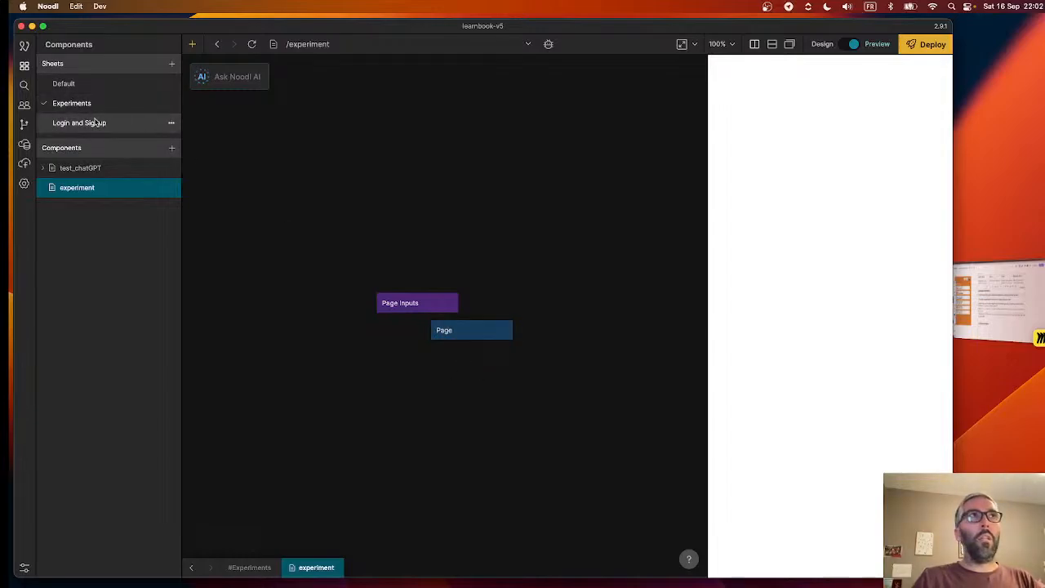
# - Compare the components of the Login and Signup, Experiments and Default sheets, and open the Start Page component
pyautogui.click(94, 123)
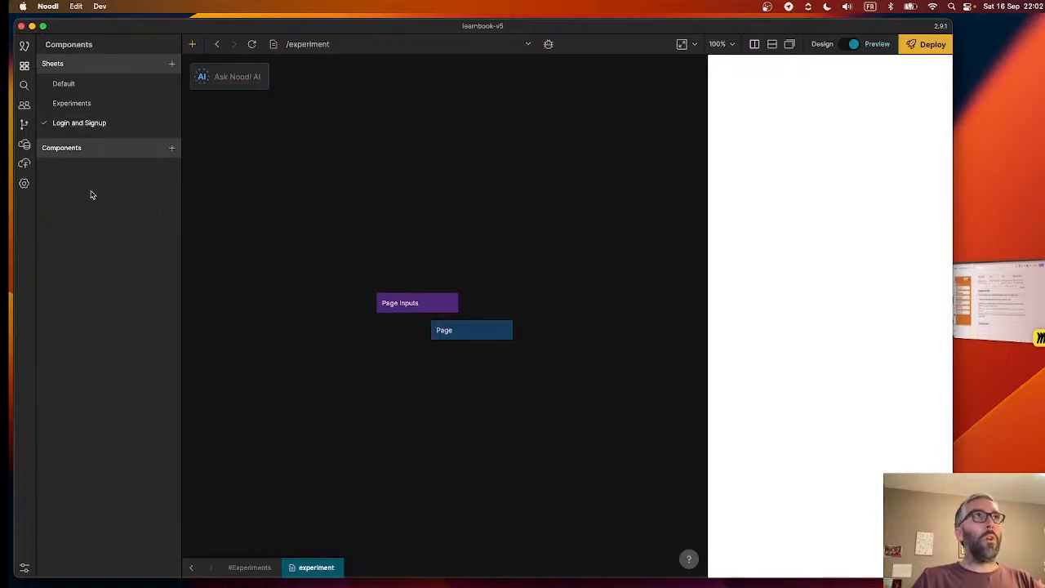
pyautogui.click(85, 106)
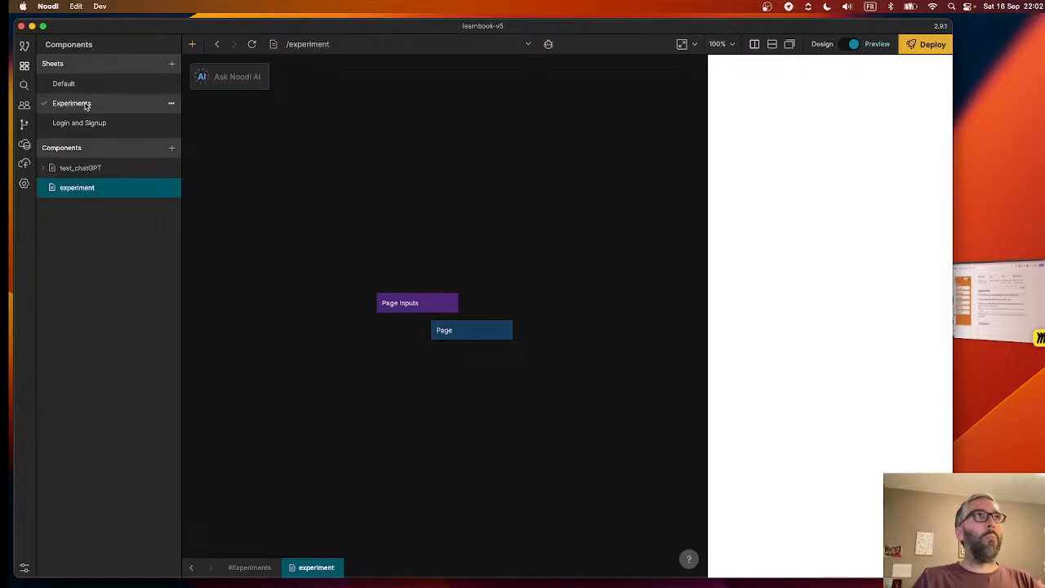
pyautogui.click(84, 88)
pyautogui.click(91, 190)
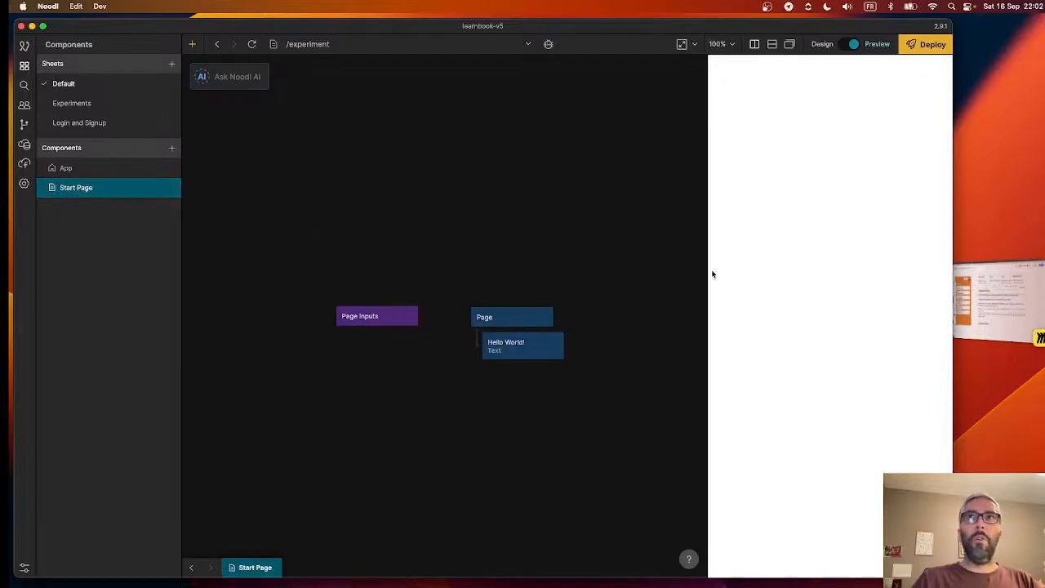
# - Switch to the LearnBook architecture board in Miro, view the 2.0 Accueil mockup, and return to the Noodl project
pyautogui.click(979, 307)
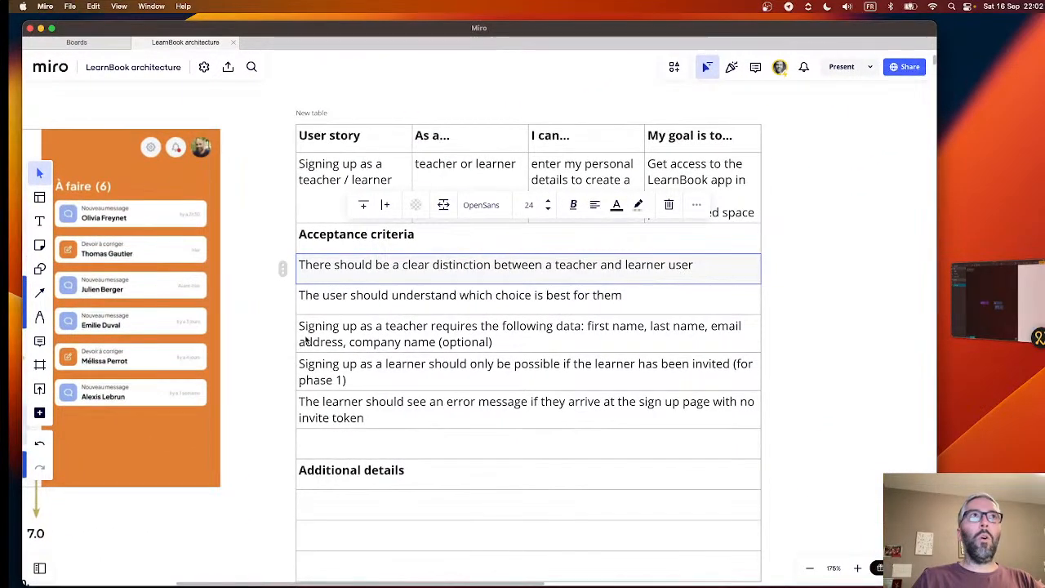
pyautogui.hscroll(-10, 306, 341)
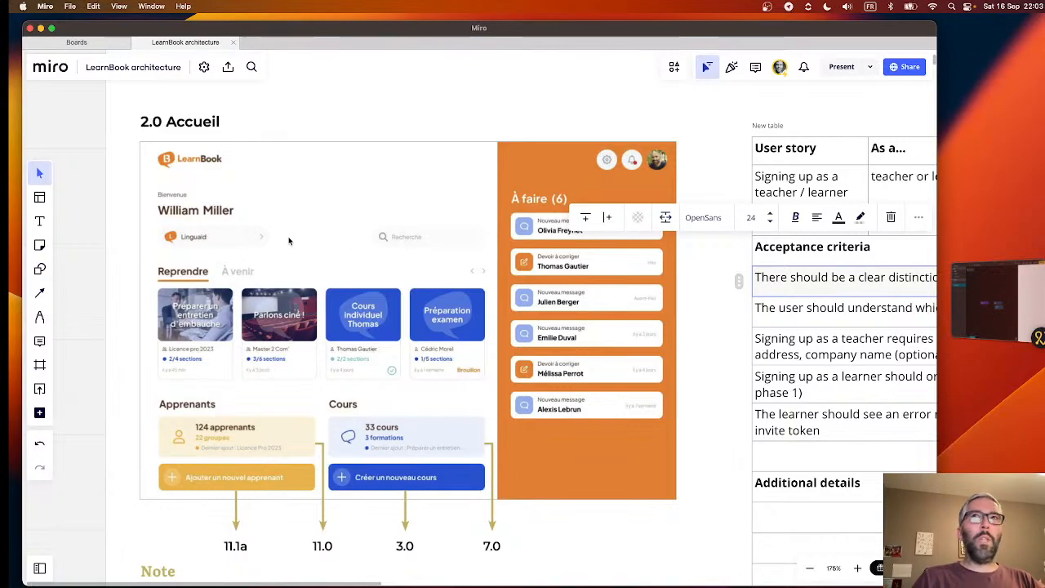
pyautogui.click(989, 299)
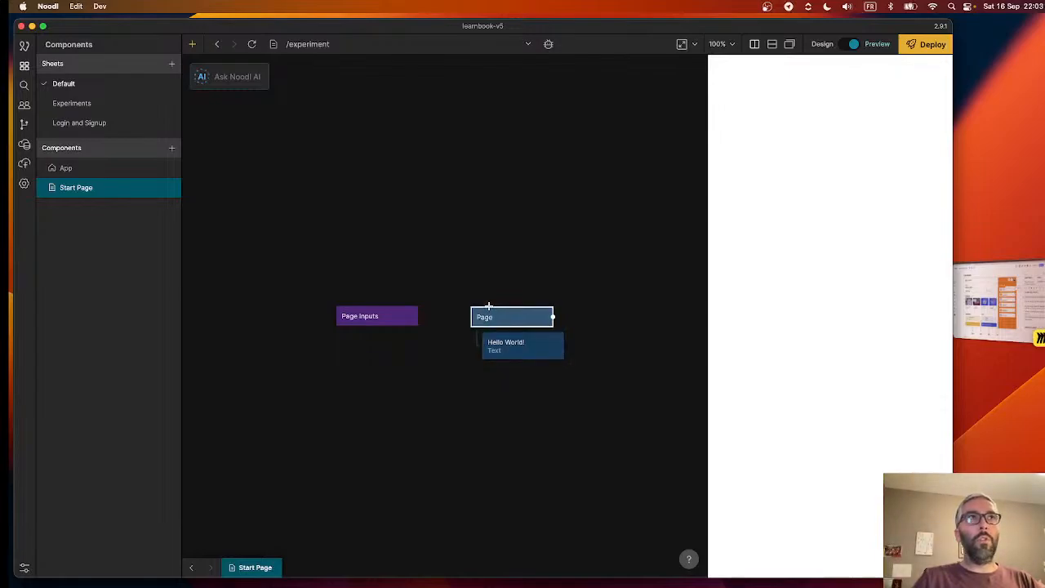
# - Add a sheet named "Dashboard" to the project, and switch to the Login and Signup sheet
pyautogui.click(170, 65)
pyautogui.press('super+a')
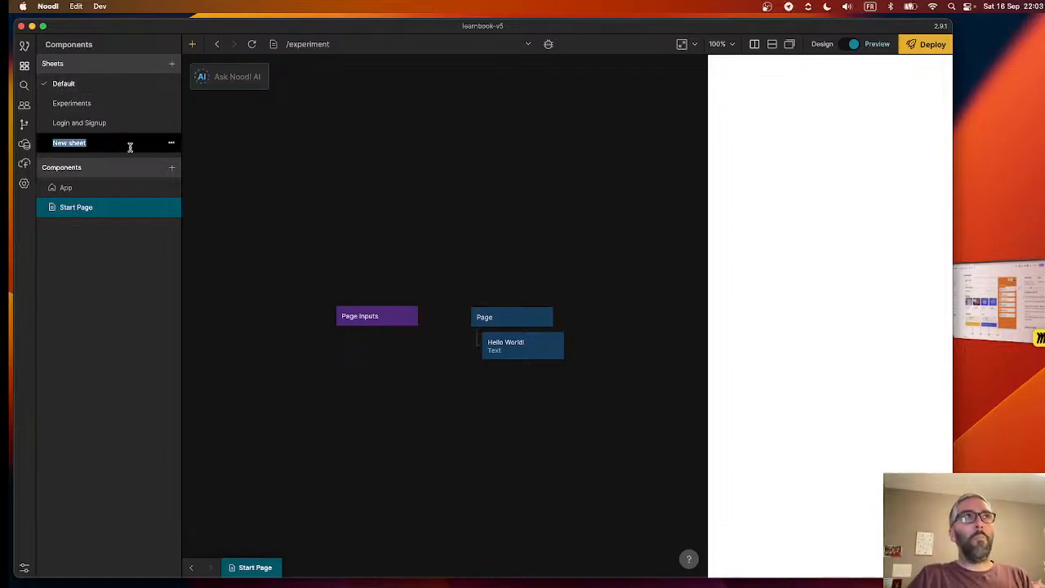
pyautogui.write('Dasbbl')
pyautogui.press('Return')
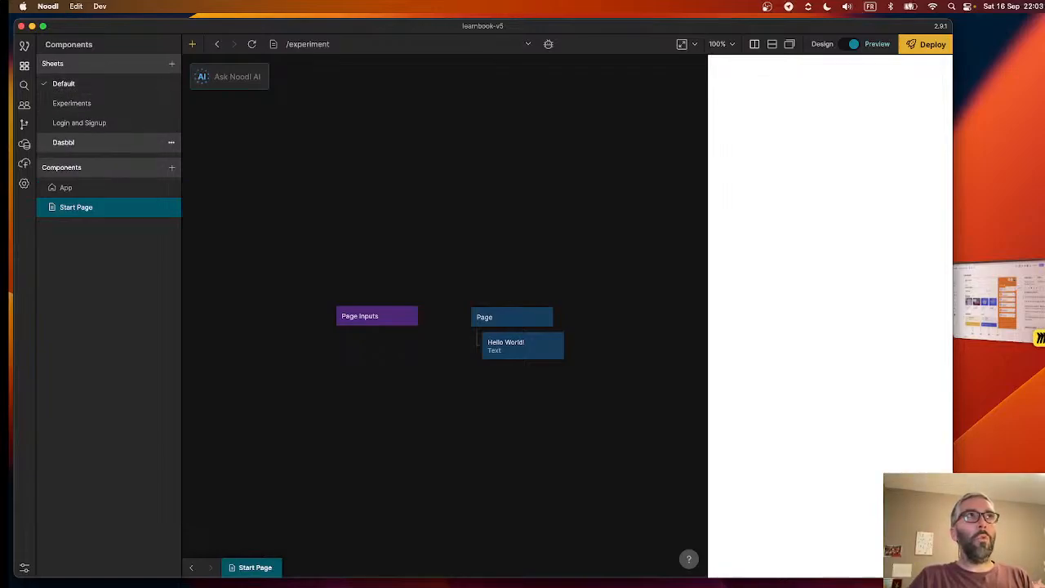
pyautogui.click(171, 144)
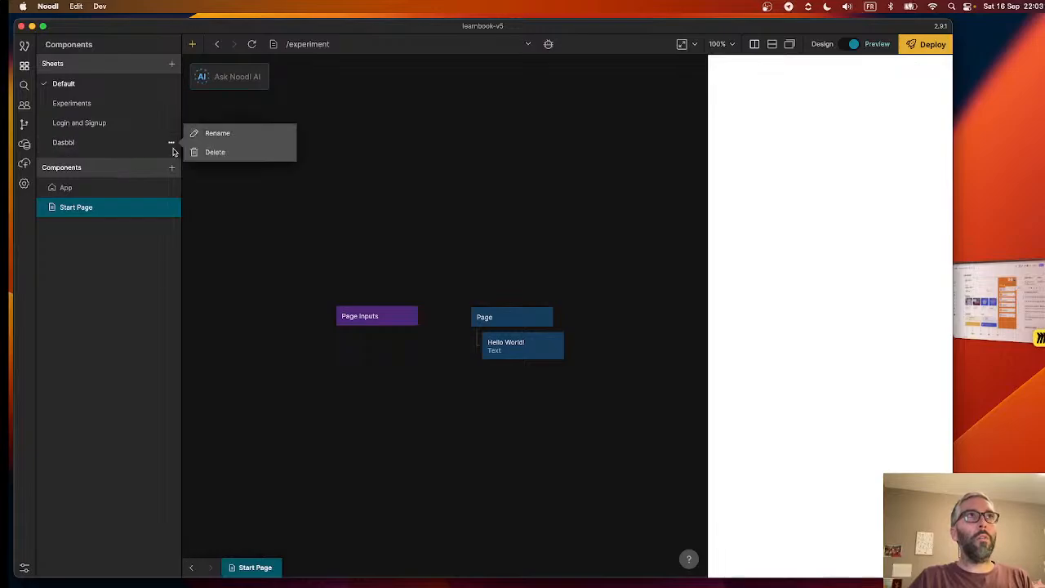
pyautogui.click(217, 133)
pyautogui.write('Dashboard')
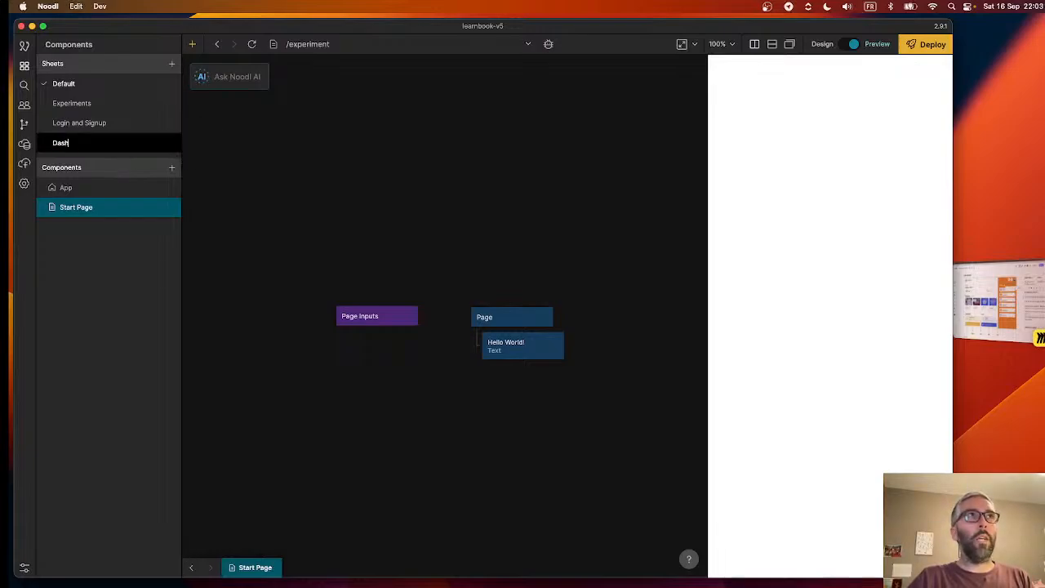
pyautogui.press('Return')
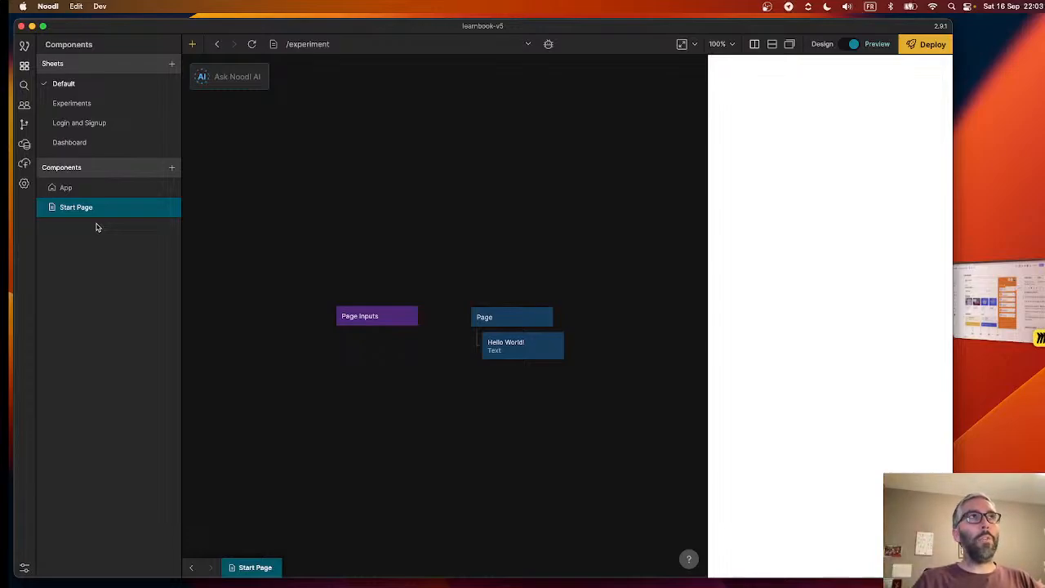
pyautogui.click(81, 124)
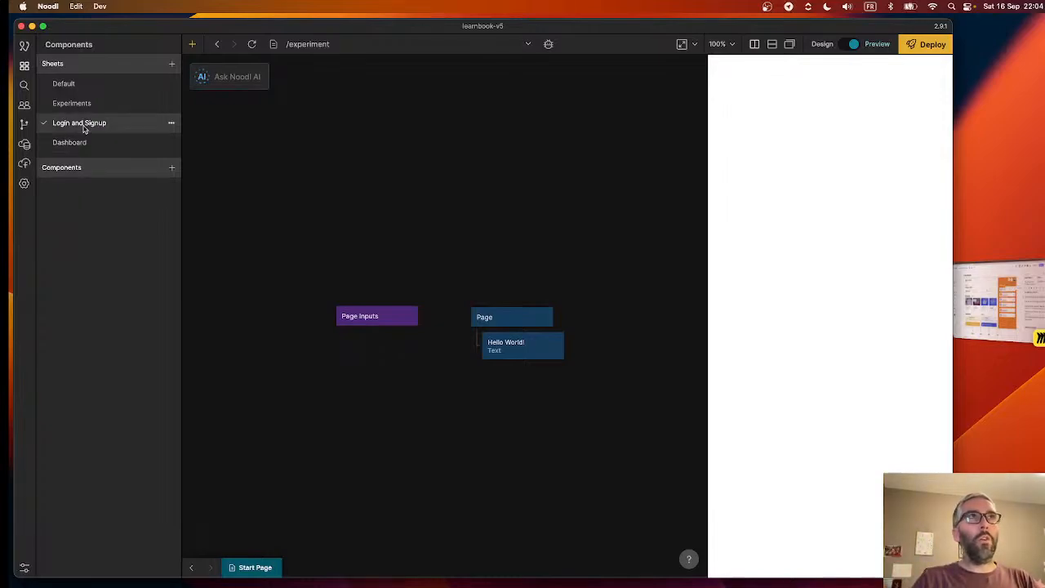
# - Switch to Miro and examine the mockups for the home page, course creation, sections, assignments, courses and formations
pyautogui.click(1026, 314)
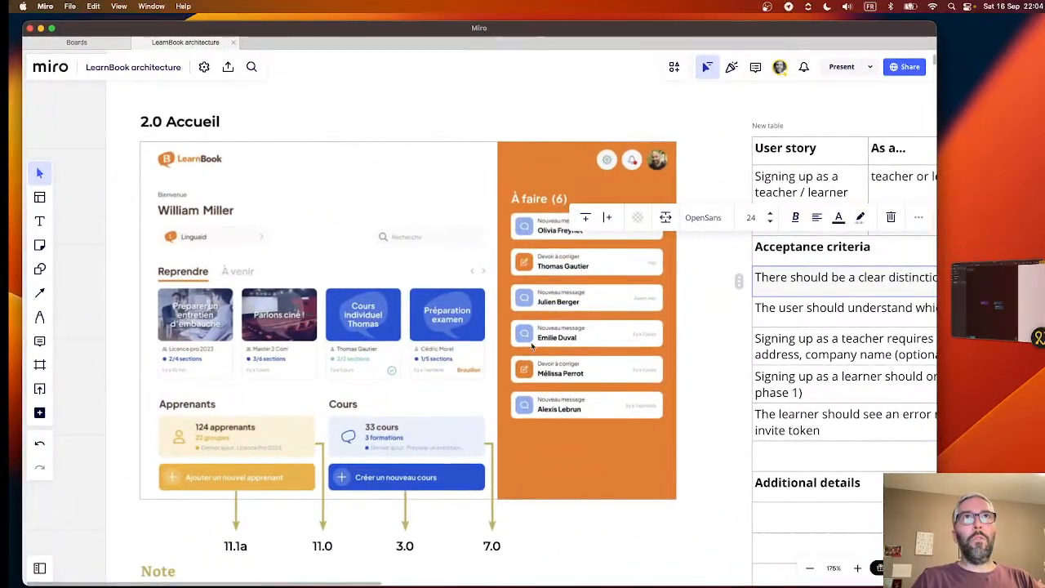
pyautogui.scroll(-10, 425, 357)
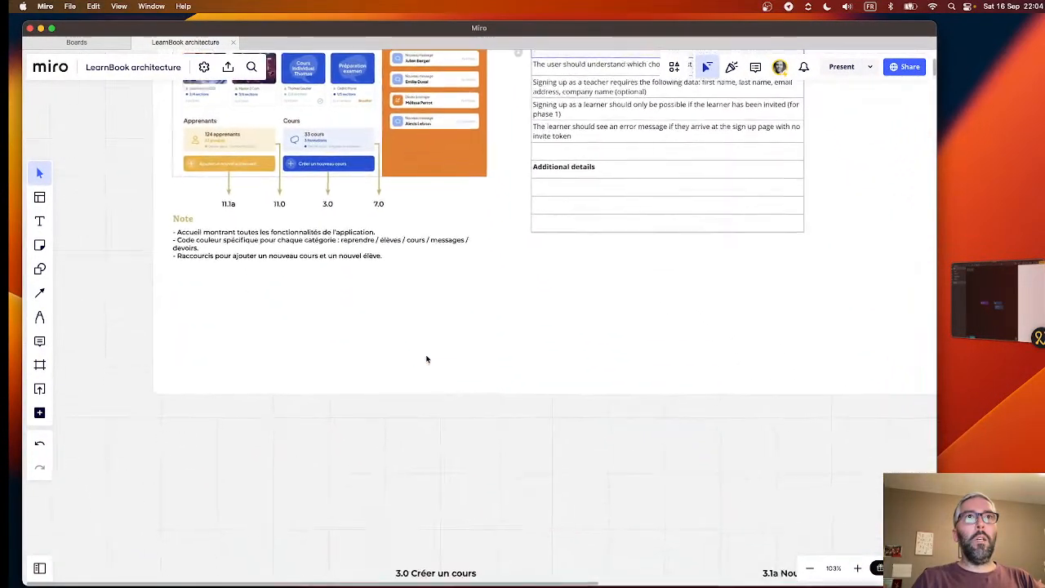
pyautogui.scroll(-3, 425, 358)
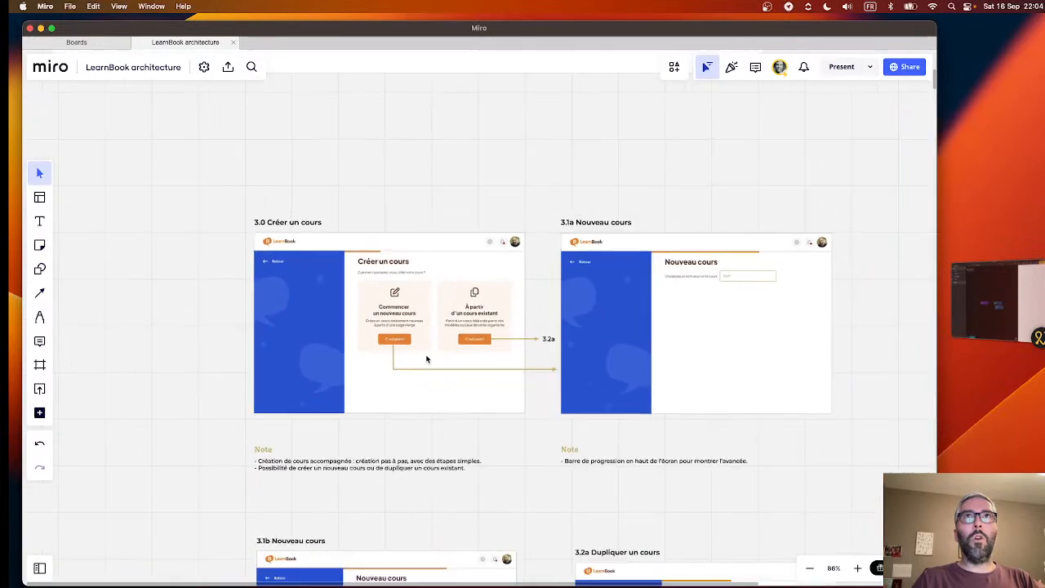
pyautogui.scroll(-5, 426, 358)
pyautogui.scroll(-15, 425, 358)
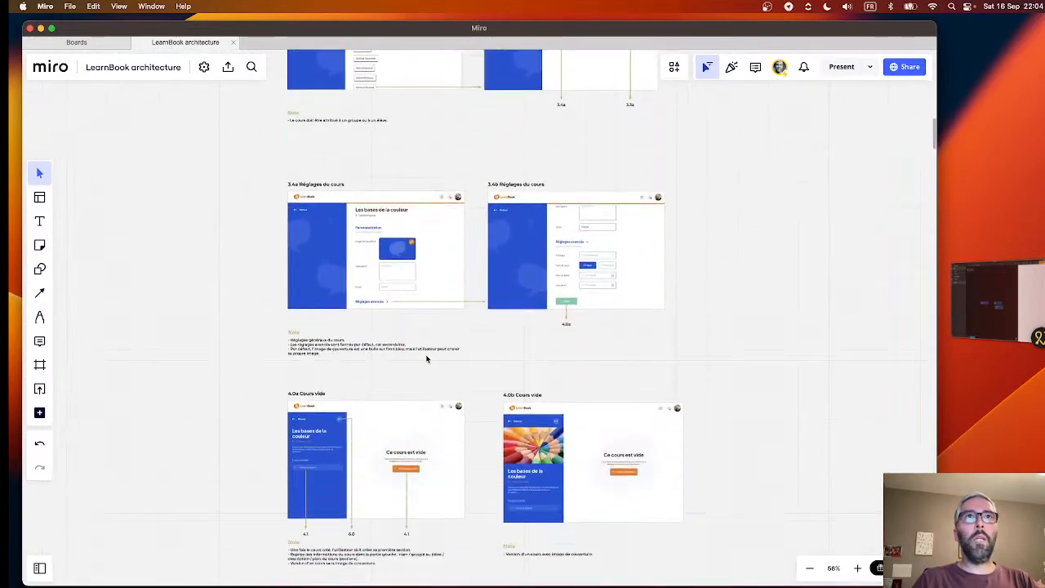
pyautogui.scroll(-15, 425, 357)
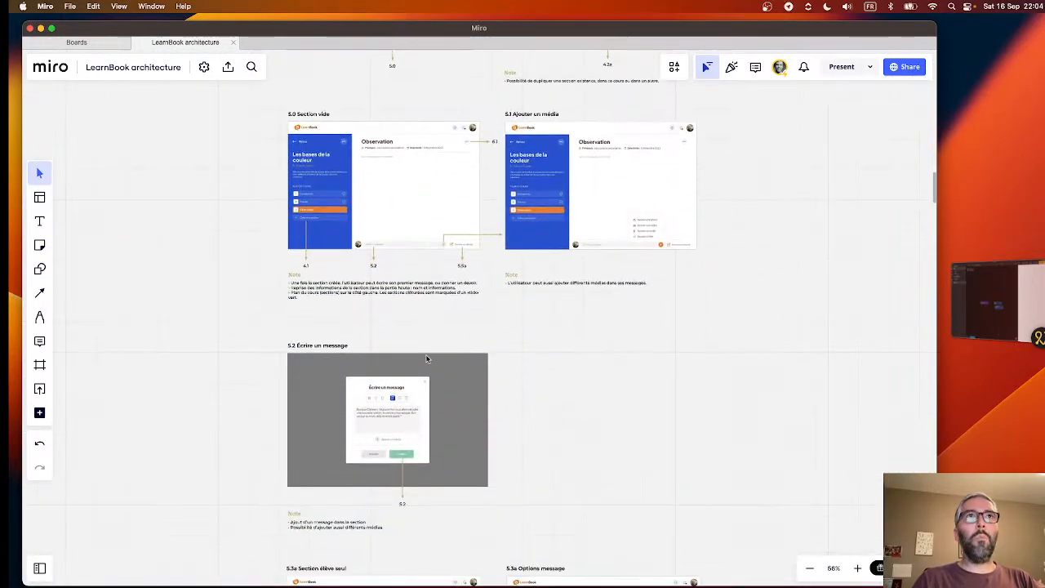
pyautogui.scroll(-12, 425, 357)
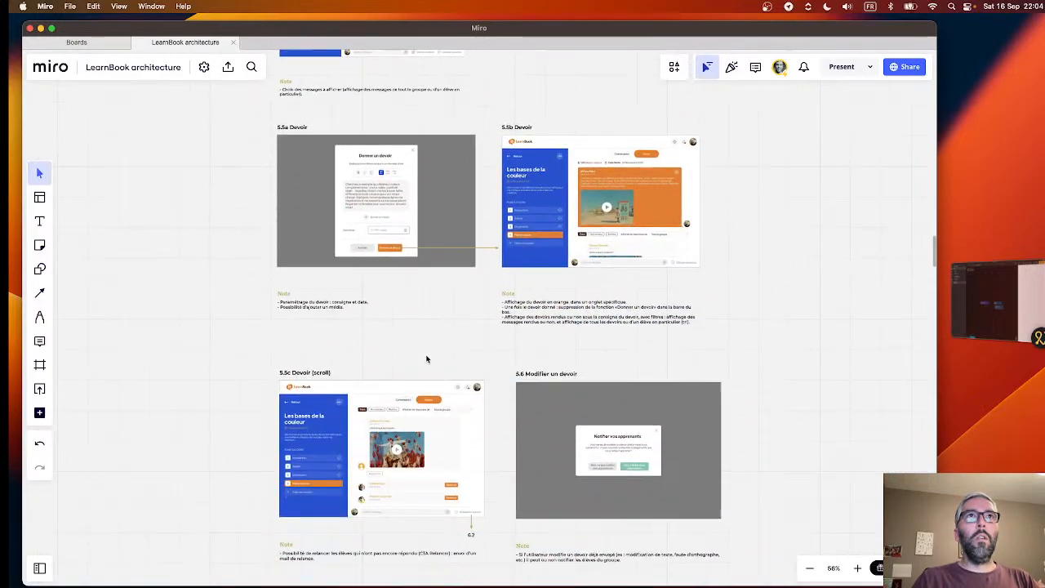
pyautogui.scroll(-10, 425, 357)
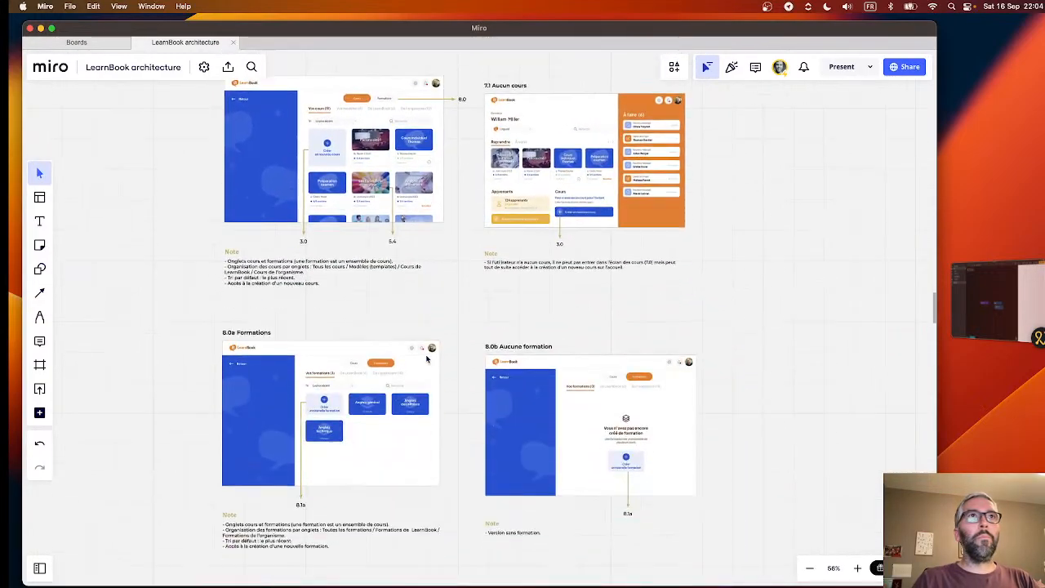
pyautogui.scroll(-5, 425, 358)
pyautogui.scroll(7, 427, 357)
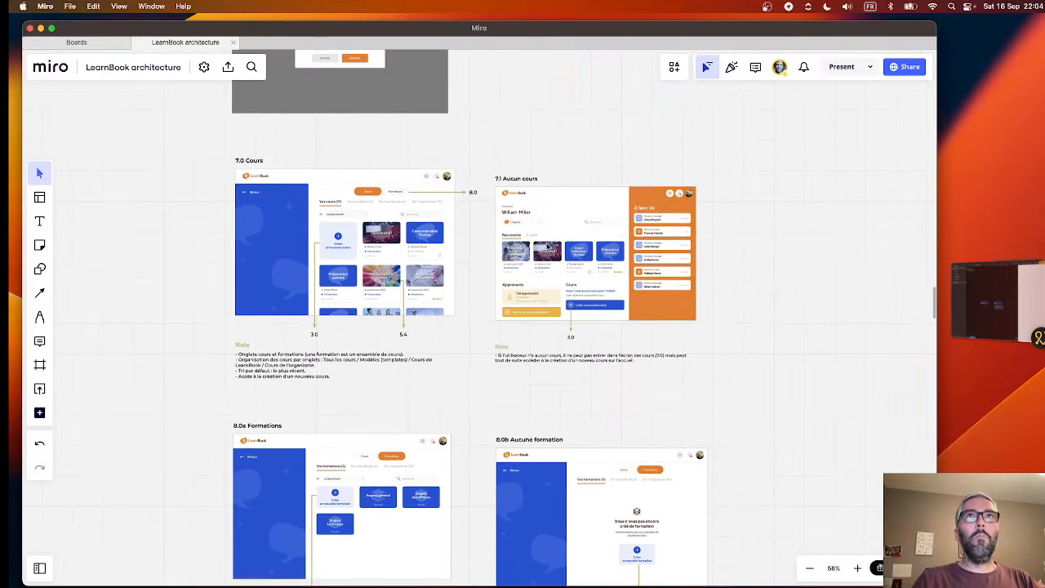
pyautogui.scroll(-12, 477, 400)
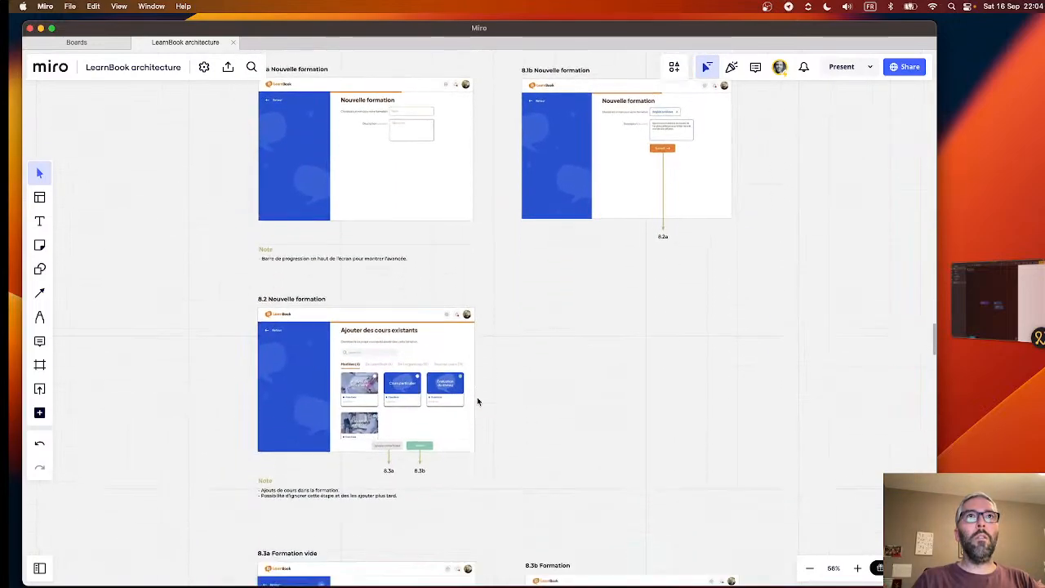
# - Examine the remaining board mockups covering resources, artificial intelligence, learners and groups, from 9.0 Ressources to 12.5 Détail cours vide
pyautogui.scroll(-12, 478, 400)
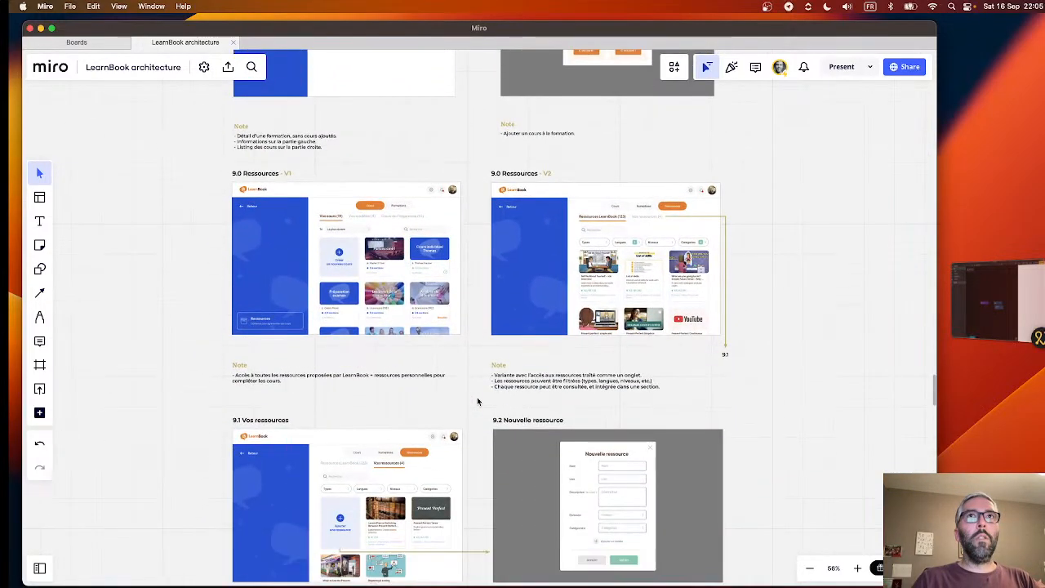
pyautogui.scroll(-2, 477, 400)
pyautogui.scroll(3, 477, 401)
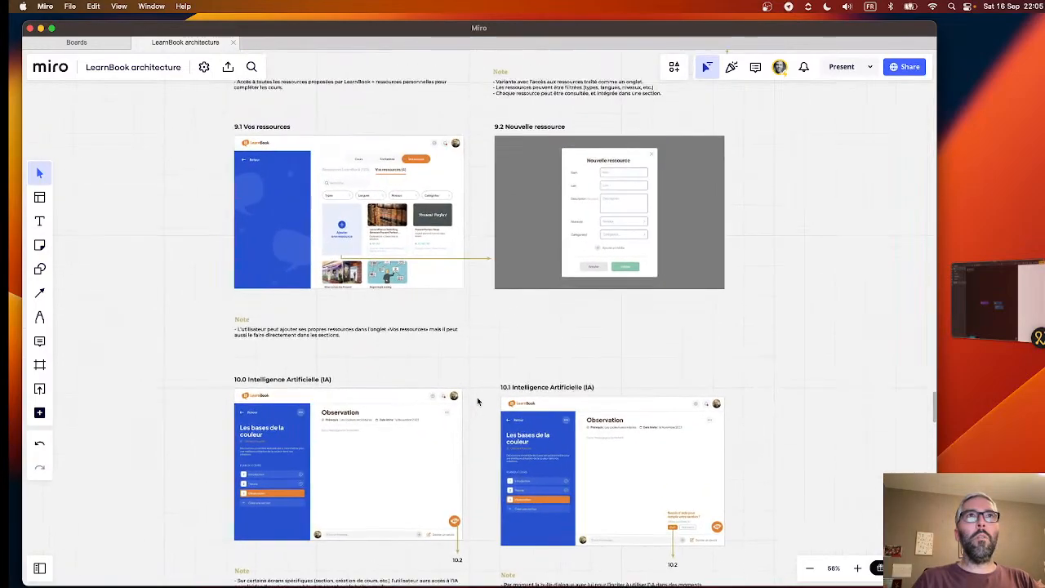
pyautogui.scroll(-5, 478, 401)
pyautogui.scroll(-15, 477, 400)
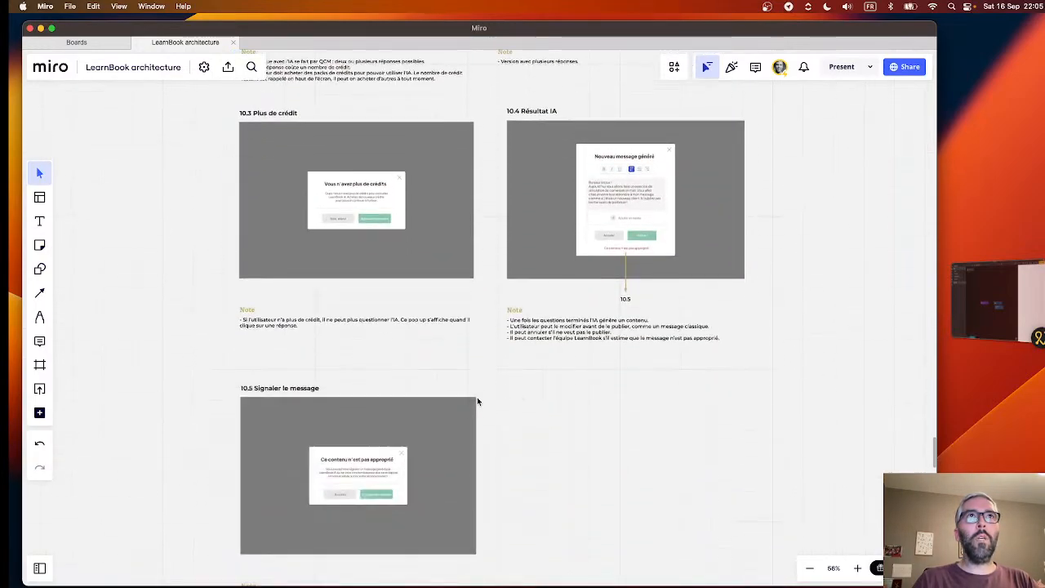
pyautogui.scroll(-14, 478, 401)
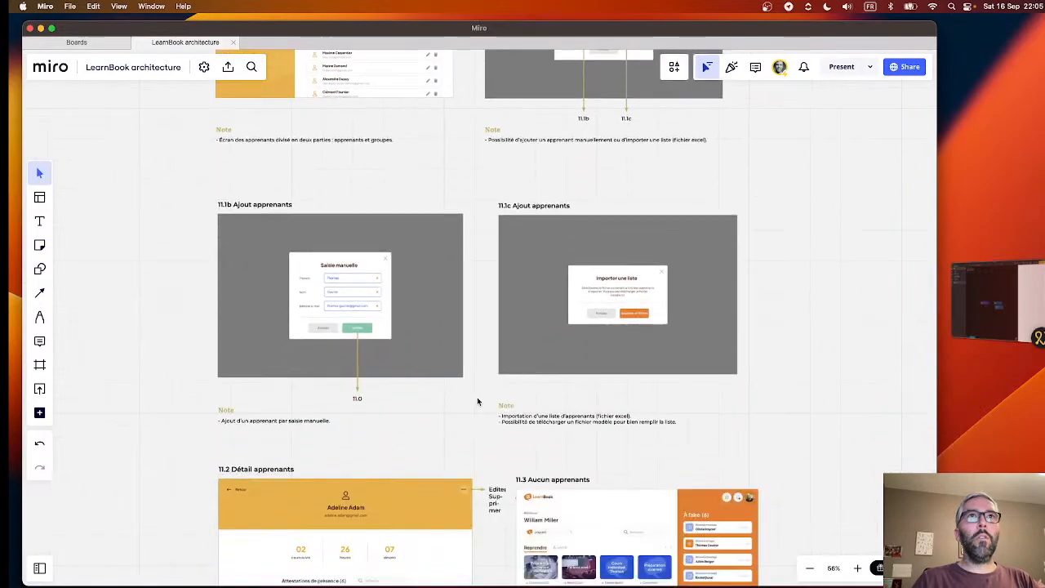
pyautogui.scroll(-12, 478, 400)
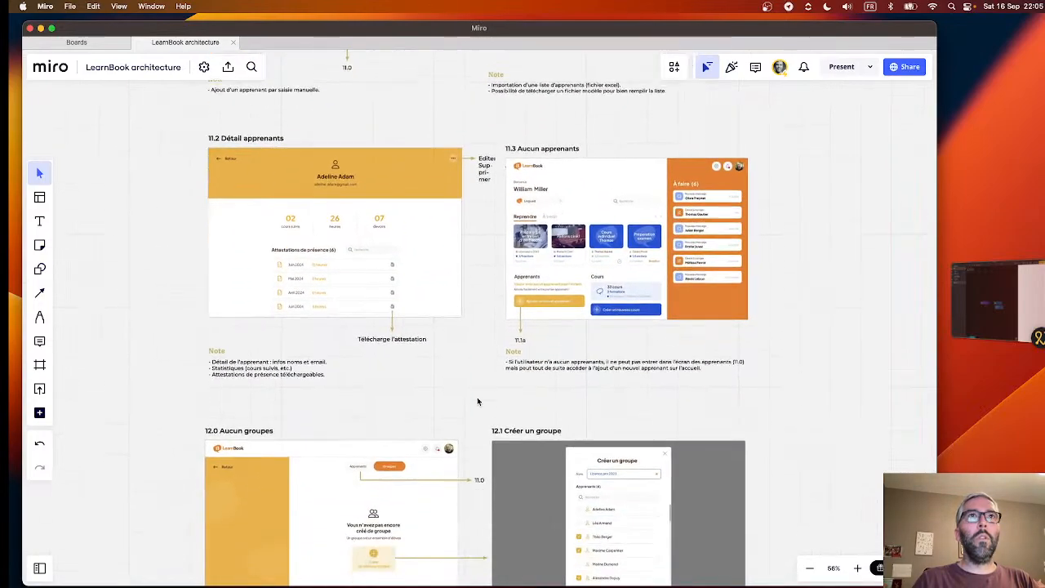
pyautogui.scroll(-12, 478, 401)
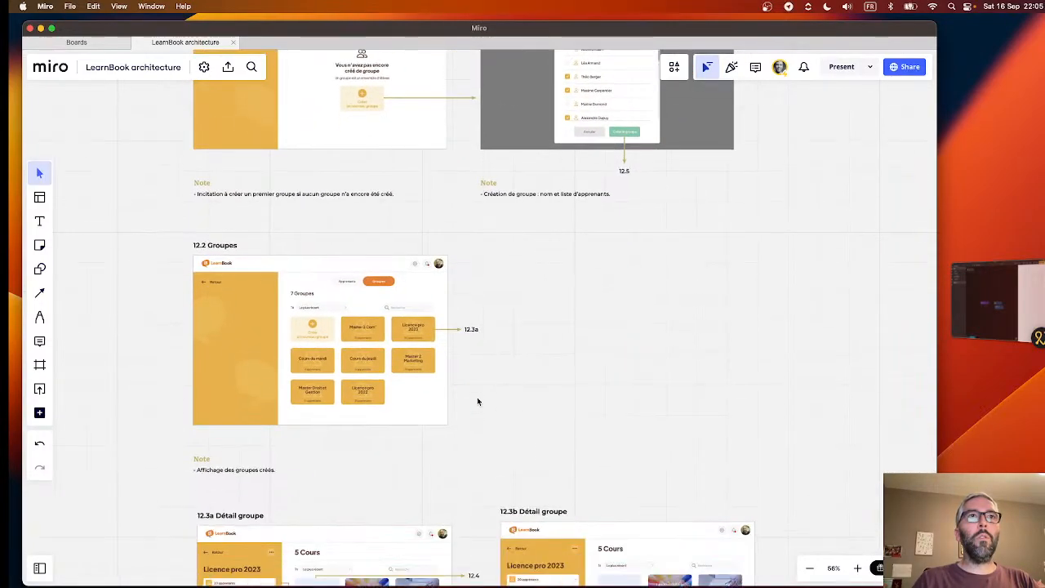
pyautogui.scroll(-3, 478, 401)
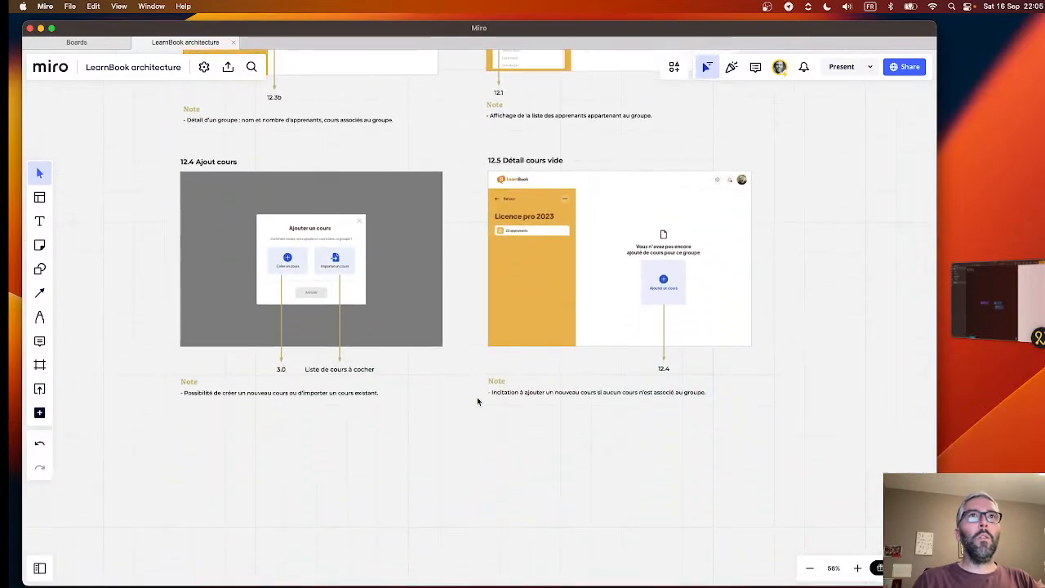
pyautogui.scroll(20, 477, 401)
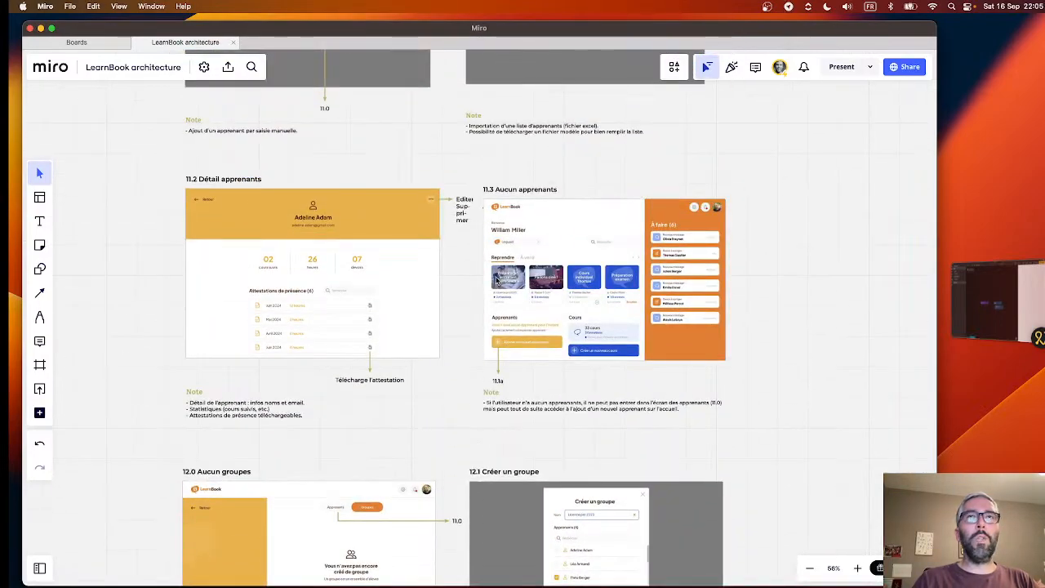
# - Go back over the board mockups from 11.3 Aucun apprenants to 2.0 Accueil, examine the home page mockup, and return to Noodl
pyautogui.scroll(5, 495, 280)
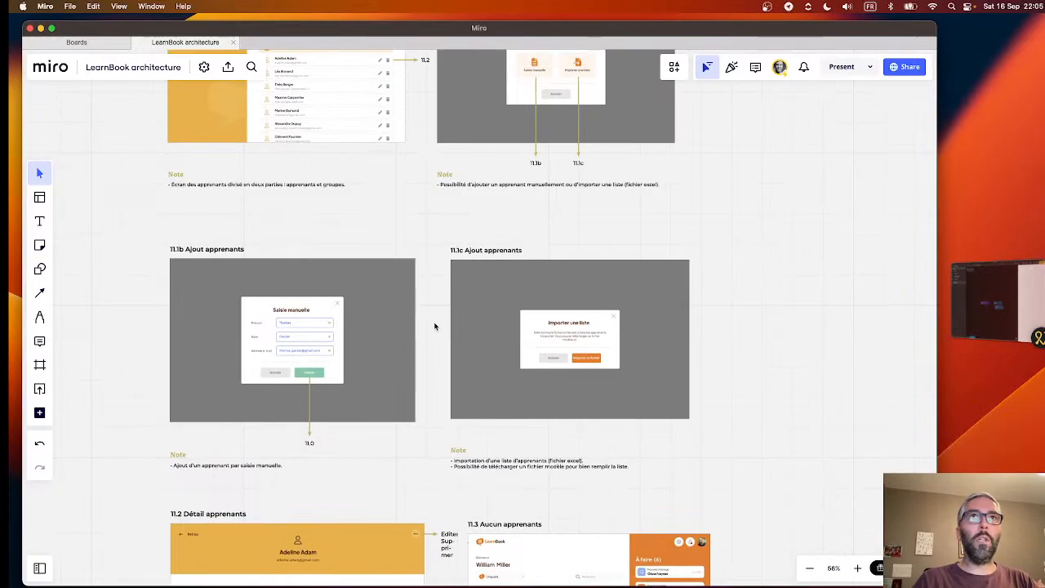
pyautogui.scroll(6, 435, 327)
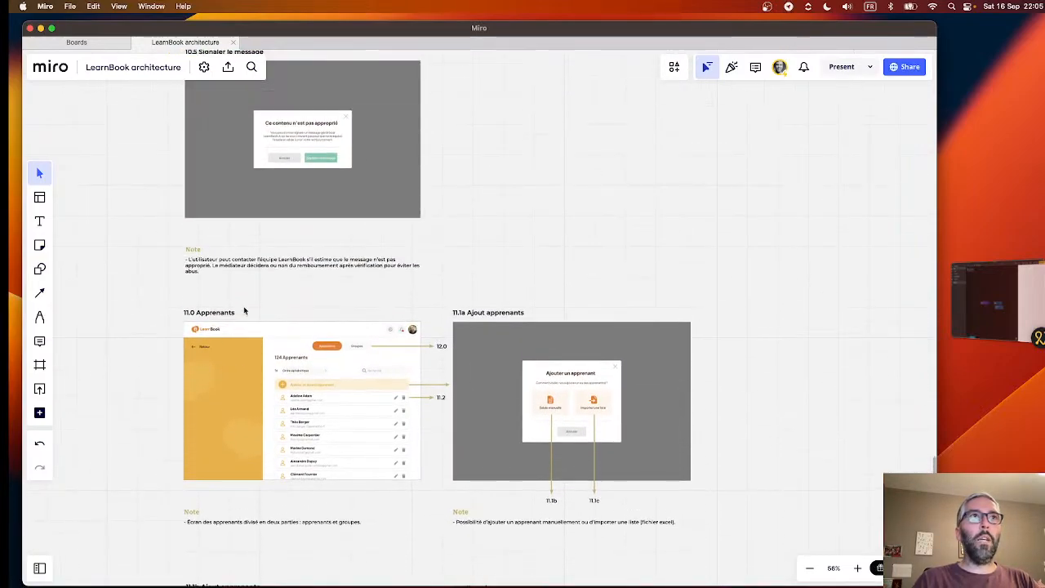
pyautogui.scroll(20, 249, 306)
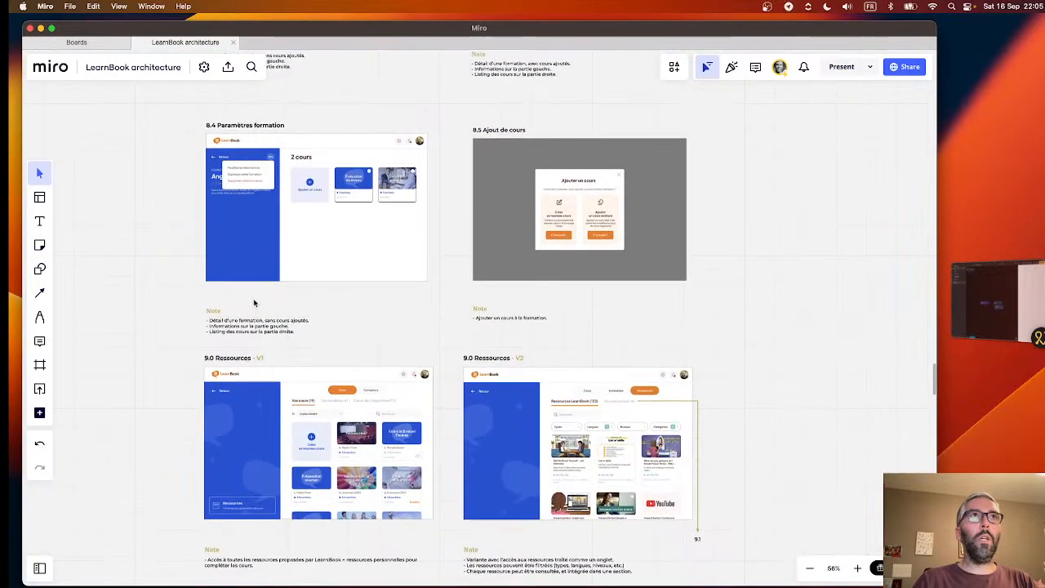
pyautogui.scroll(20, 254, 303)
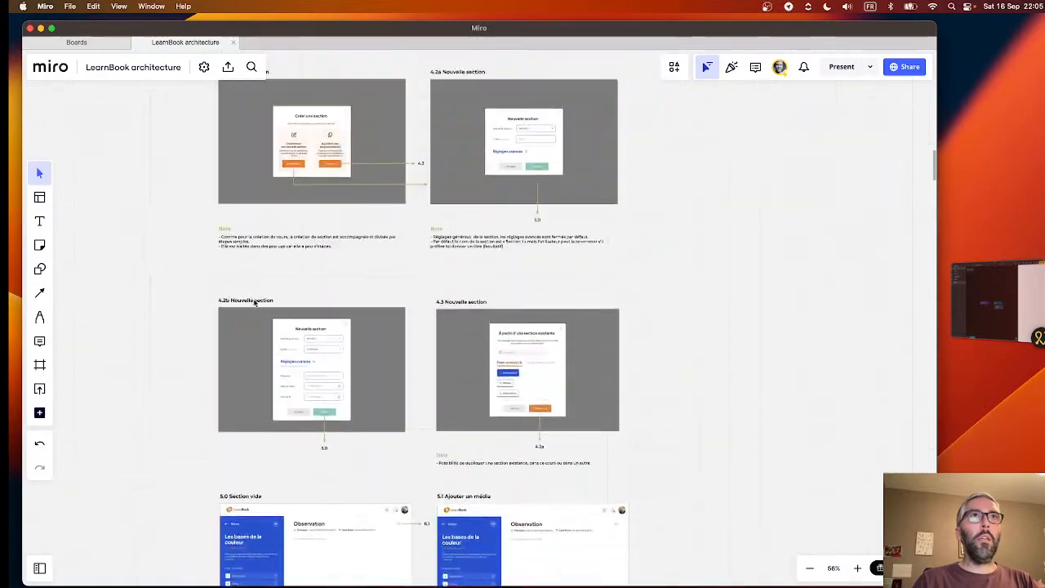
pyautogui.scroll(20, 254, 302)
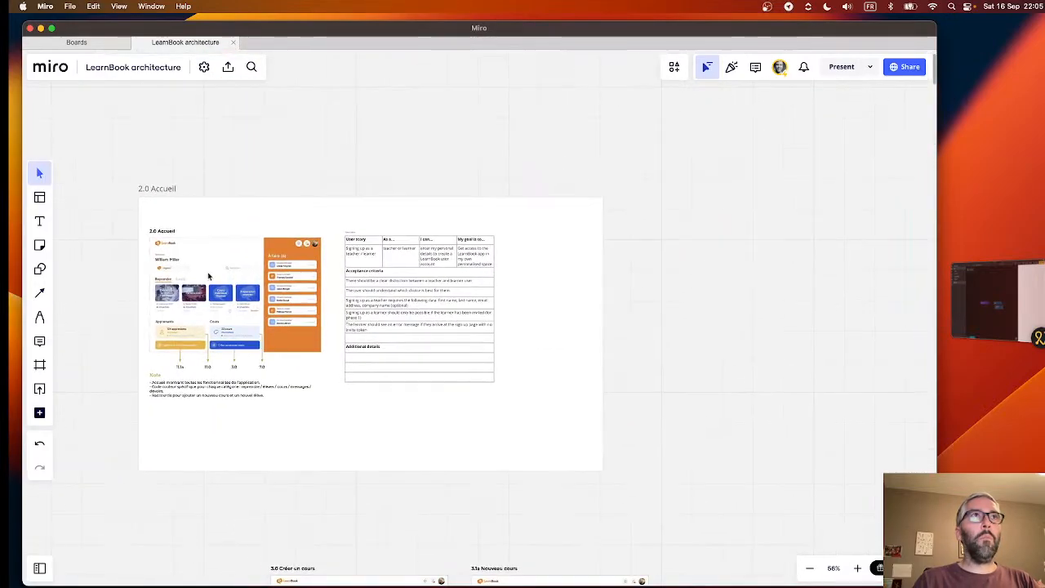
pyautogui.keyDown('ctrl'); pyautogui.scroll(10, 208, 276); pyautogui.keyUp('ctrl')
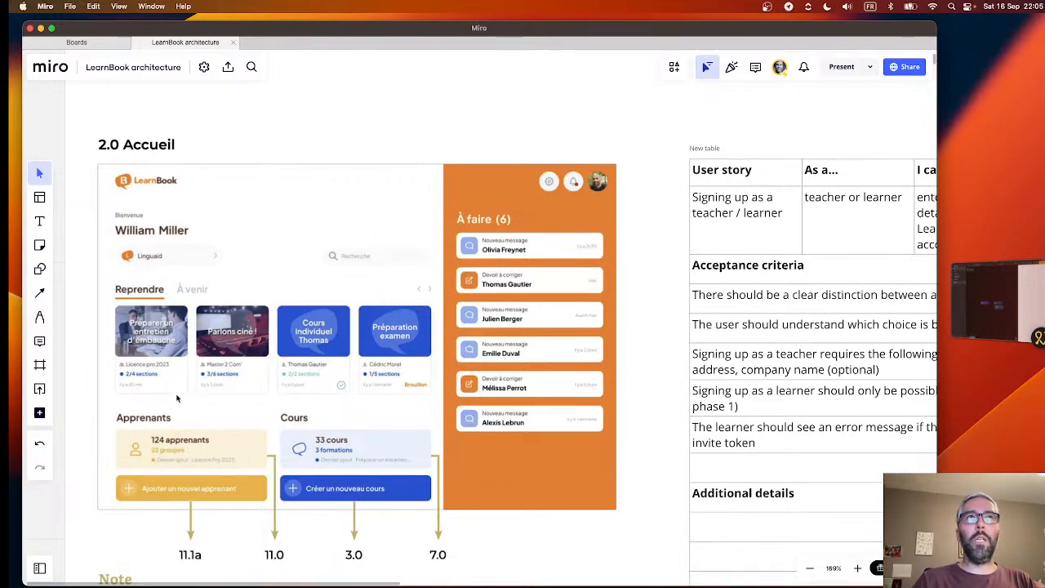
pyautogui.click(994, 280)
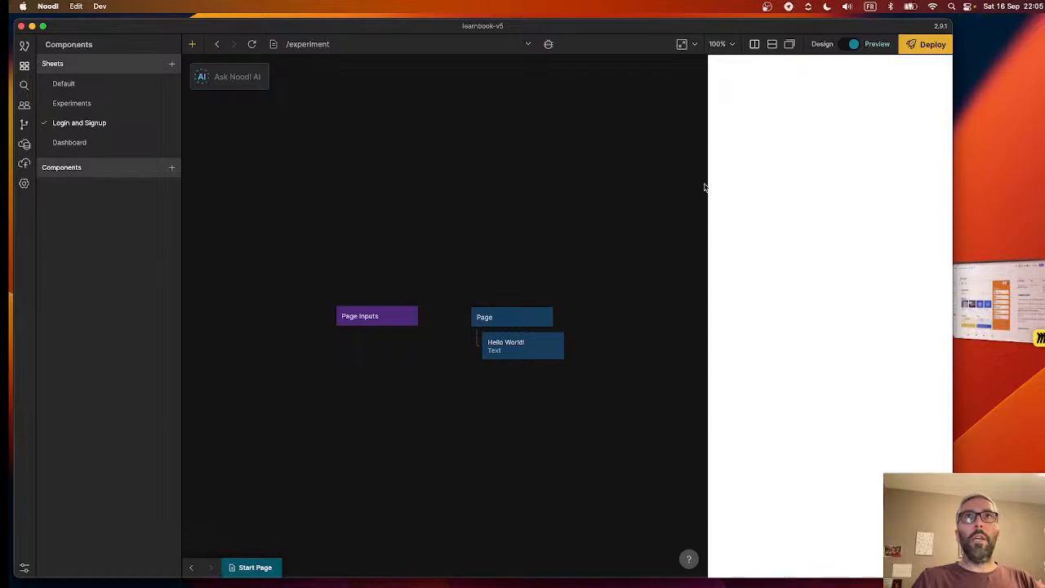
# - Widen the preview slightly, try it in a separate floating window, and dock it back beside the node canvas
pyautogui.moveTo(707, 187); pyautogui.dragTo(683, 163)
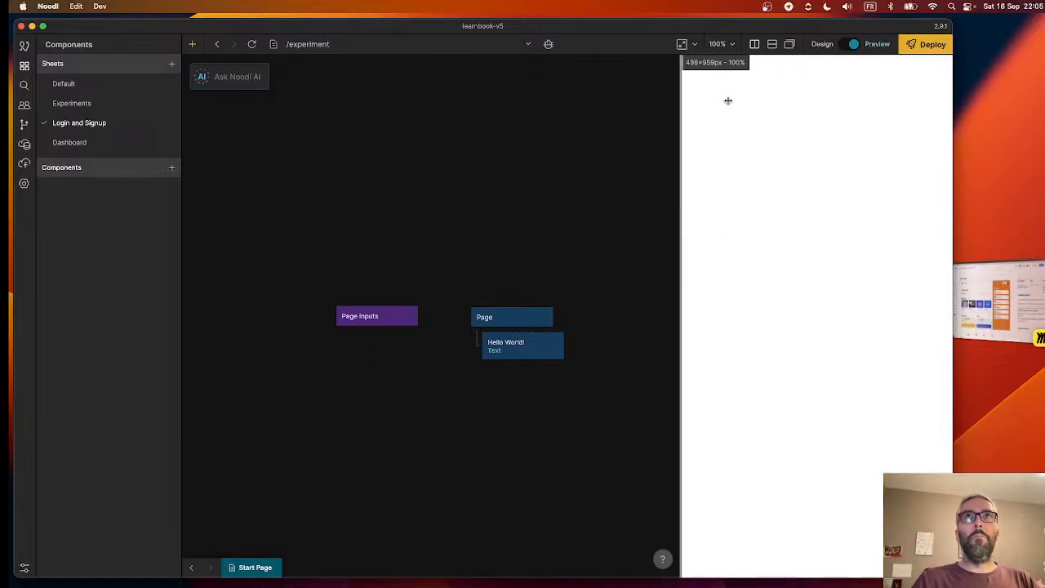
pyautogui.click(788, 44)
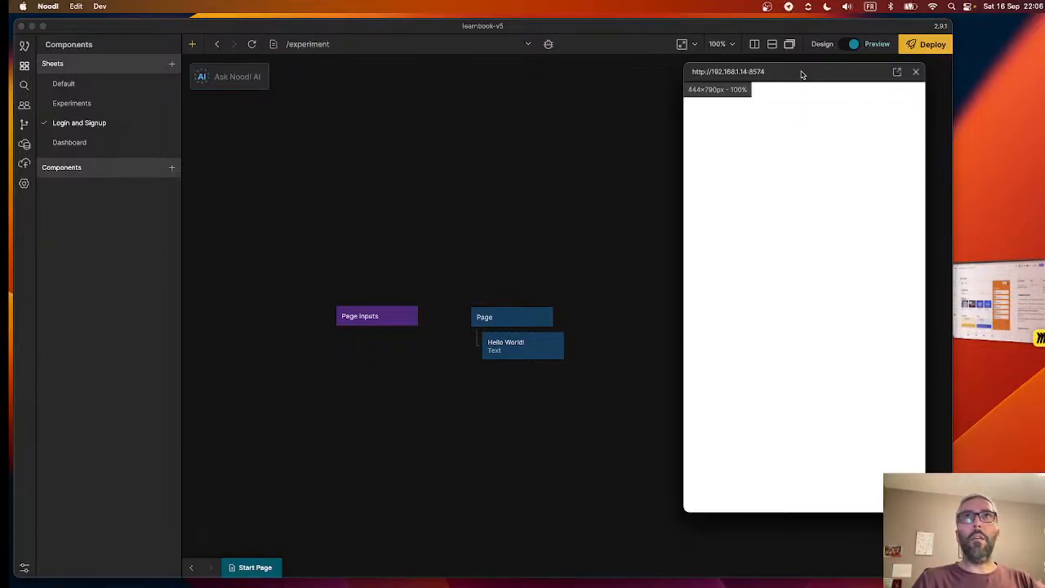
pyautogui.moveTo(801, 75); pyautogui.dragTo(822, 106)
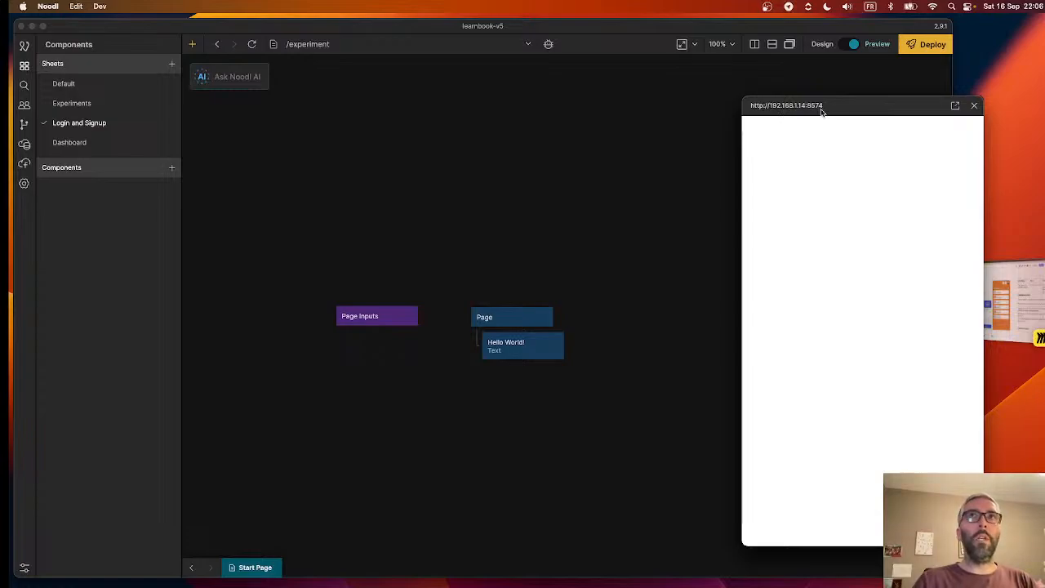
pyautogui.click(754, 44)
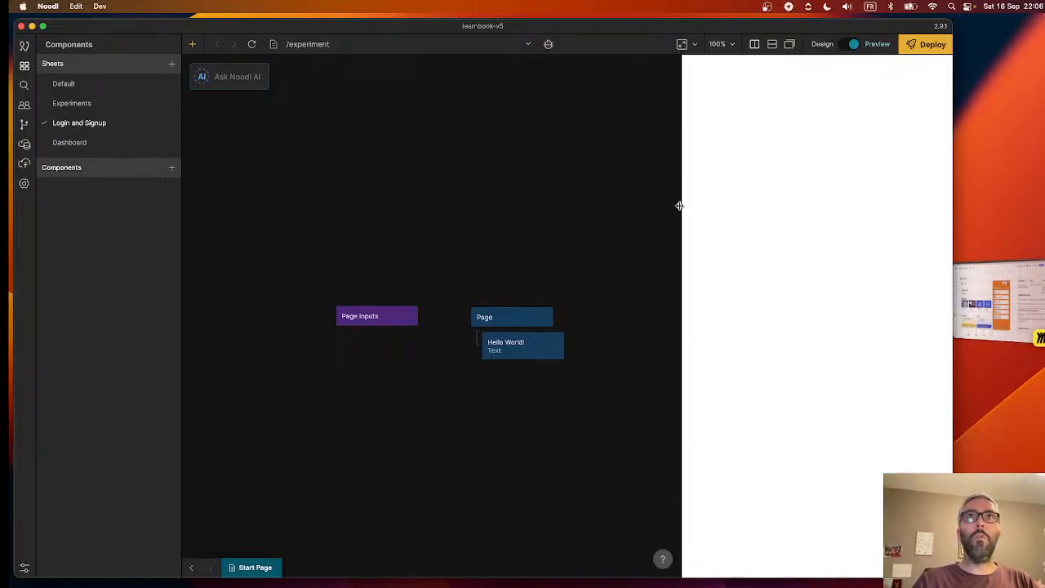
pyautogui.moveTo(681, 203); pyautogui.dragTo(679, 253)
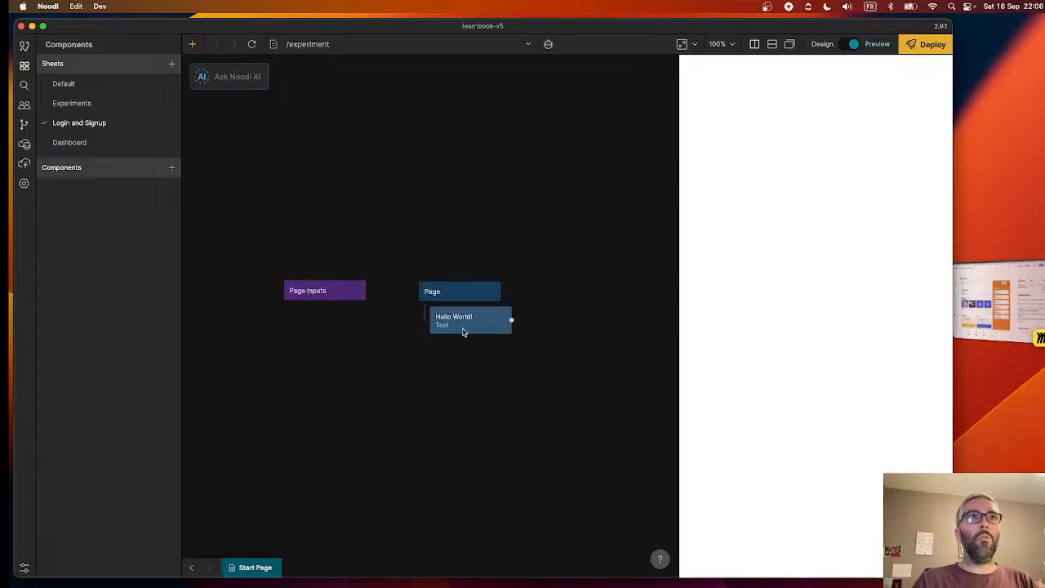
# - Look at the Experiments sheet, and add a page named "login" to the Login and Signup sheet
pyautogui.click(77, 106)
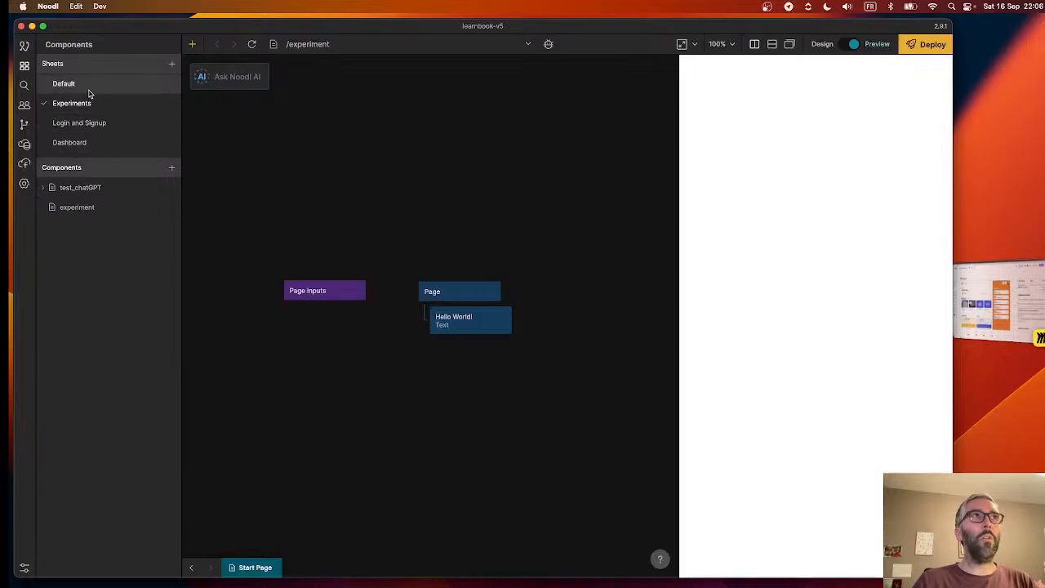
pyautogui.click(79, 123)
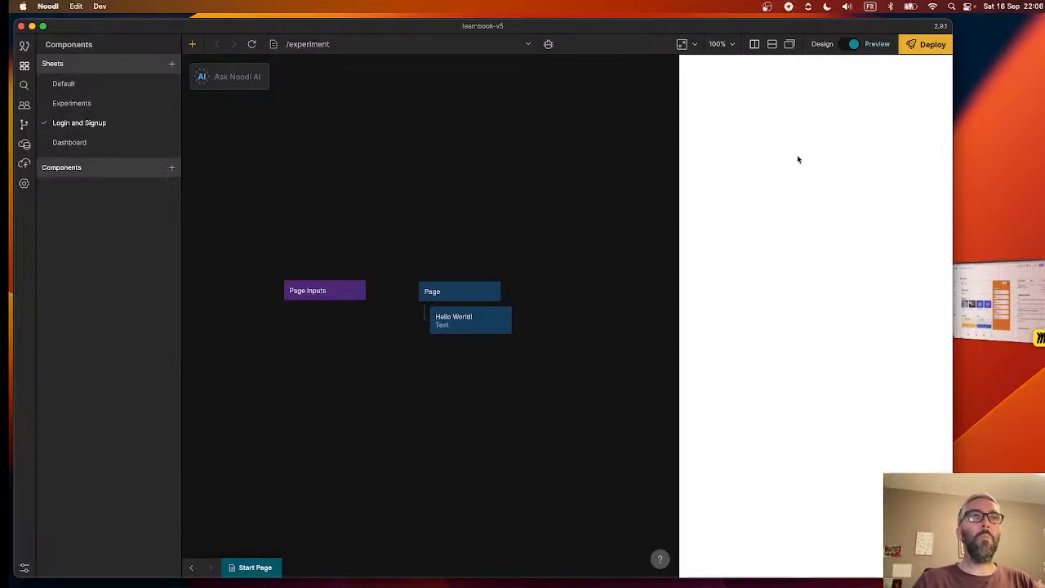
pyautogui.click(172, 167)
pyautogui.click(140, 195)
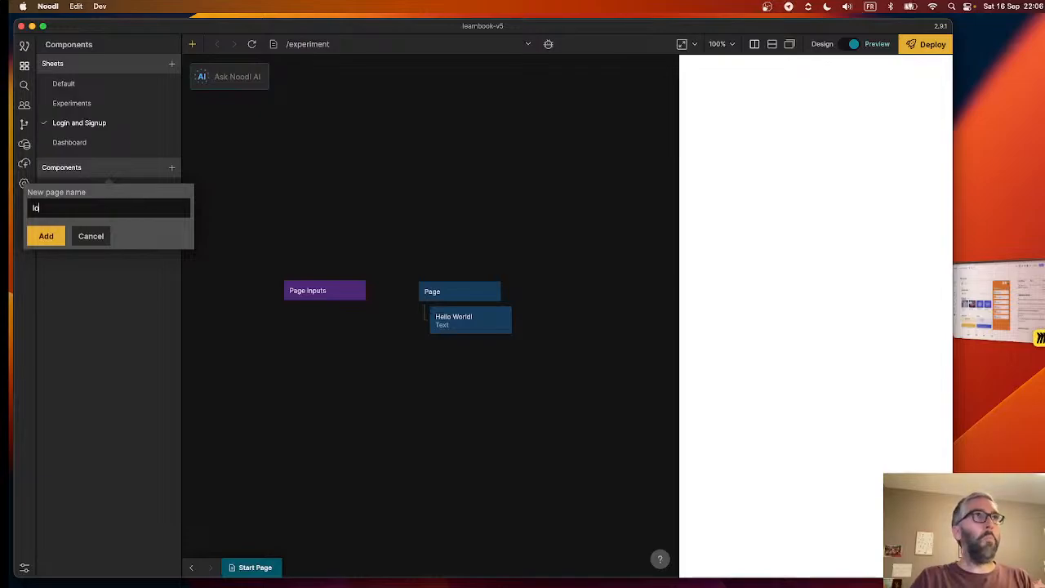
pyautogui.click(46, 236)
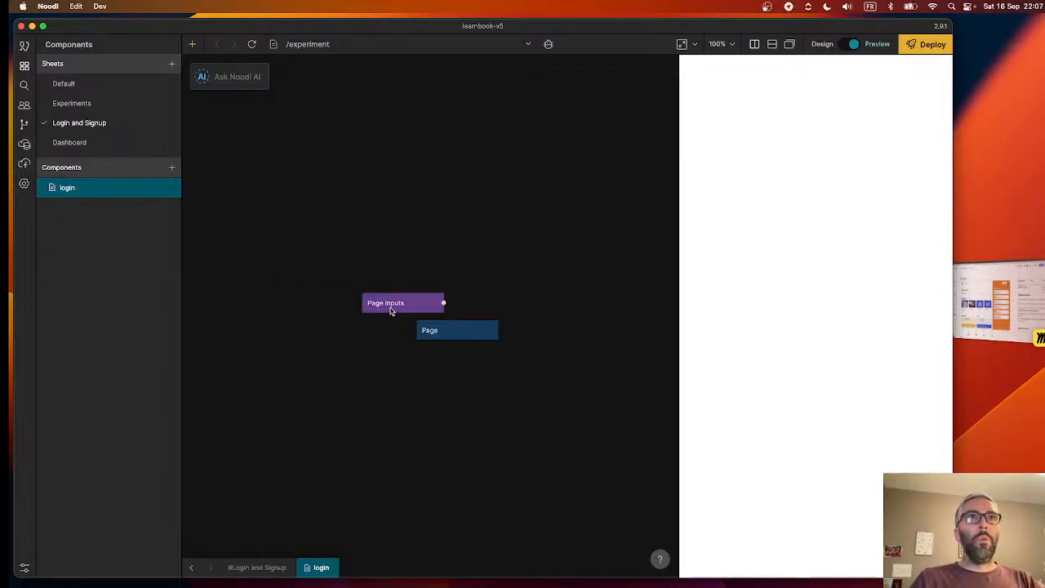
# - View the Page node's properties, and move the Page Inputs node up and away from the Page node
pyautogui.click(445, 338)
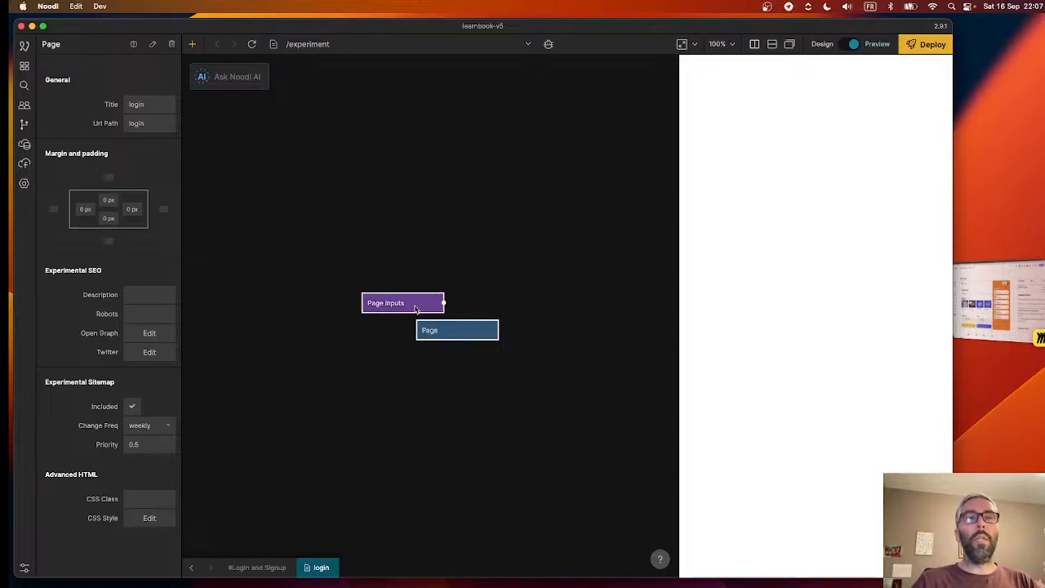
pyautogui.click(412, 307)
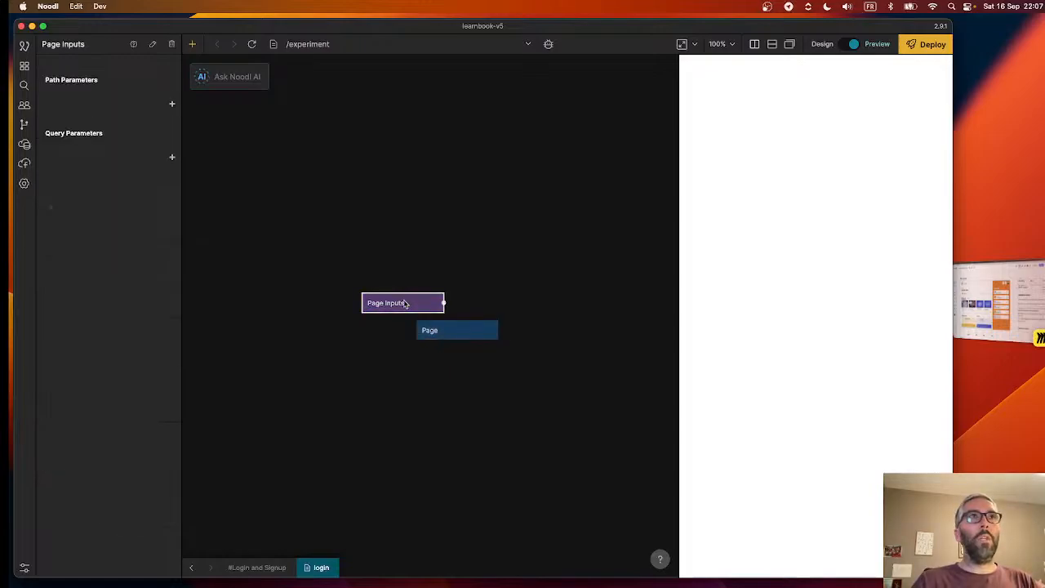
pyautogui.moveTo(412, 307); pyautogui.dragTo(335, 288)
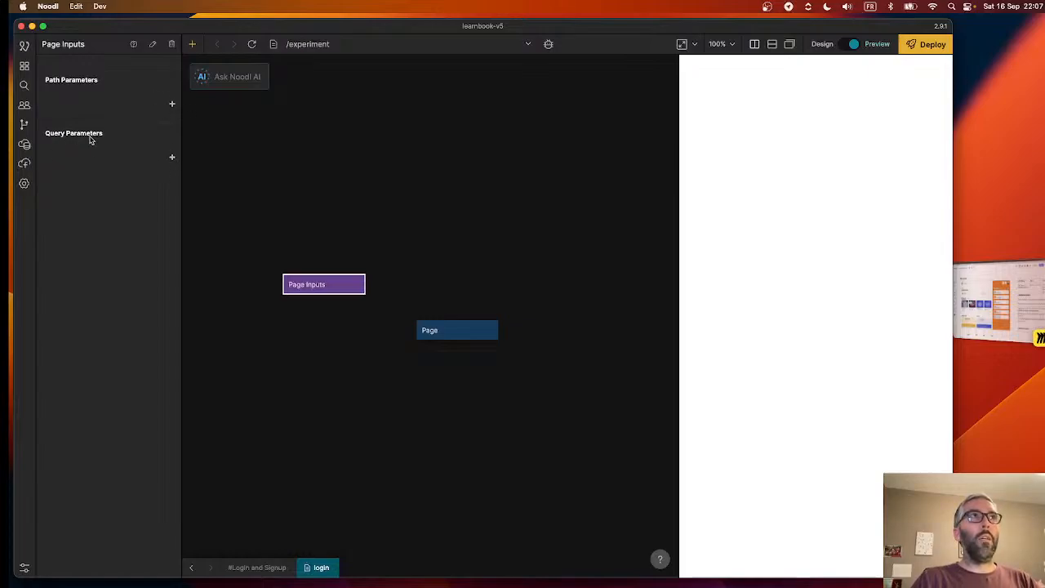
# - Add a query parameter named "inviteToken" to the Page Inputs node, and view the available connections from it to the Page node
pyautogui.click(172, 159)
pyautogui.write('inviteToken')
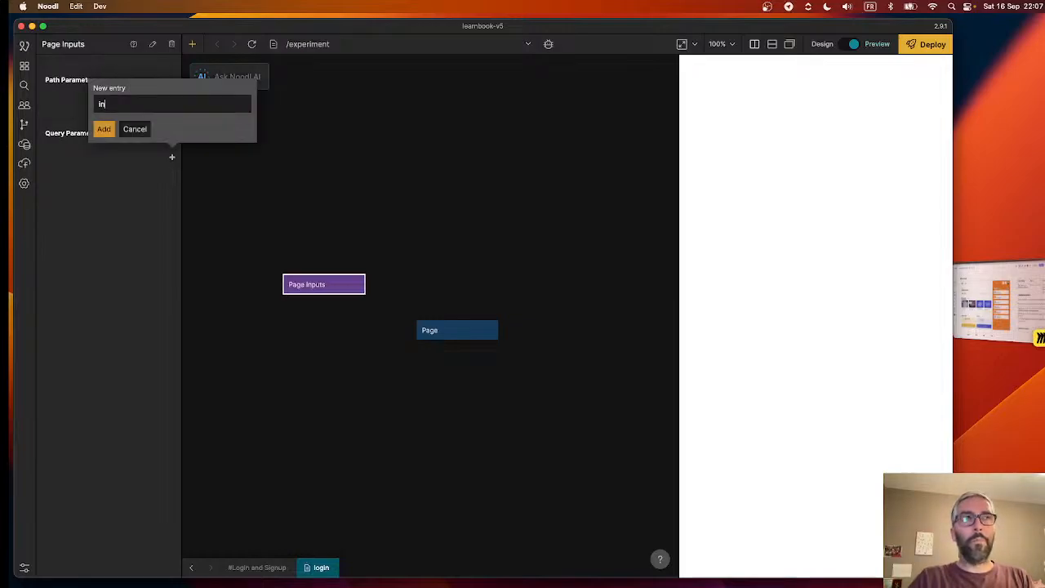
pyautogui.click(102, 130)
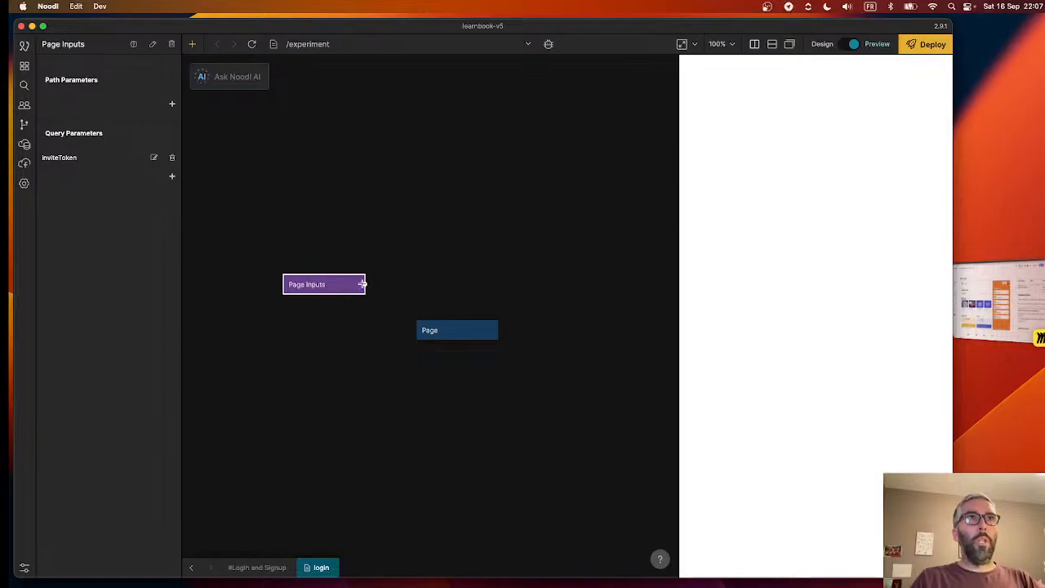
pyautogui.moveTo(364, 284); pyautogui.dragTo(455, 329)
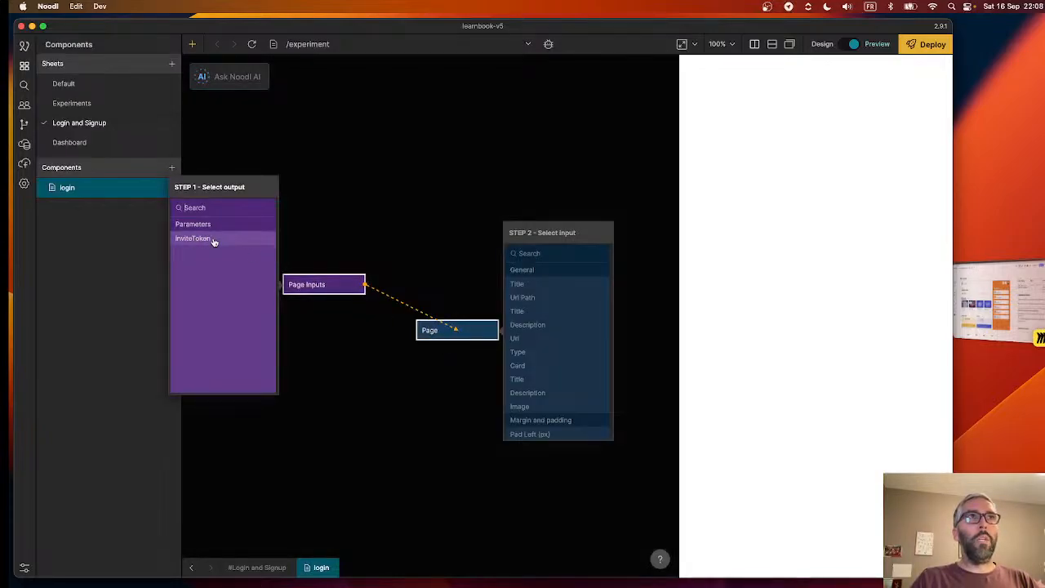
pyautogui.click(366, 251)
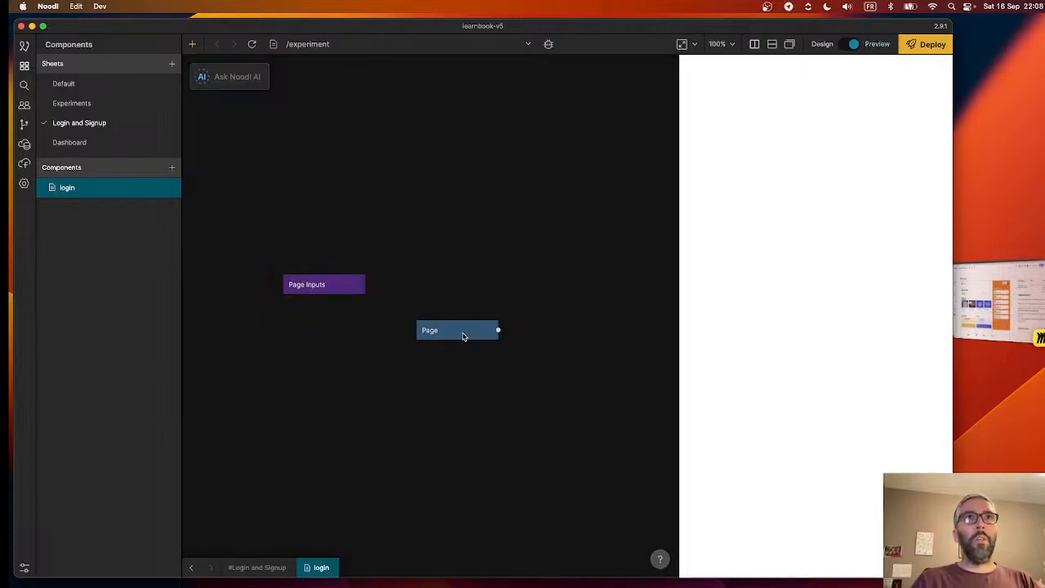
# - Set the title of the login page's Page node to "LearnBook Login"
pyautogui.click(463, 335)
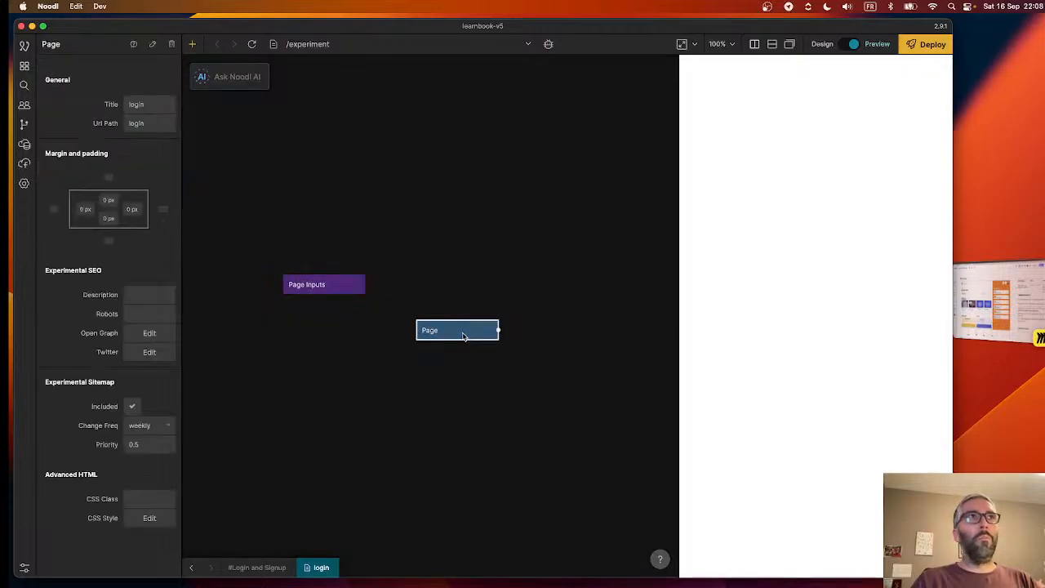
pyautogui.click(135, 104)
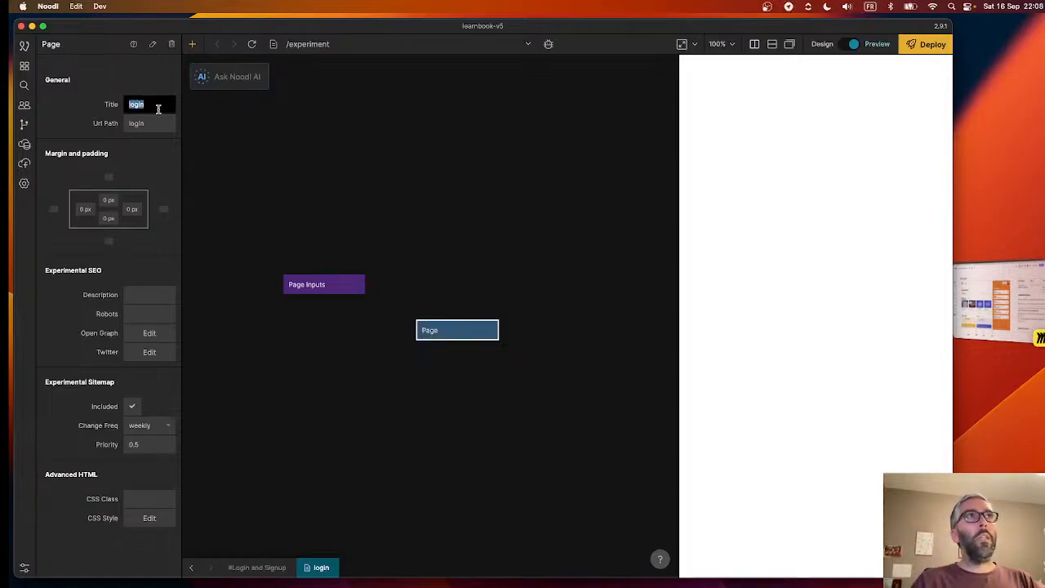
pyautogui.write('Learn')
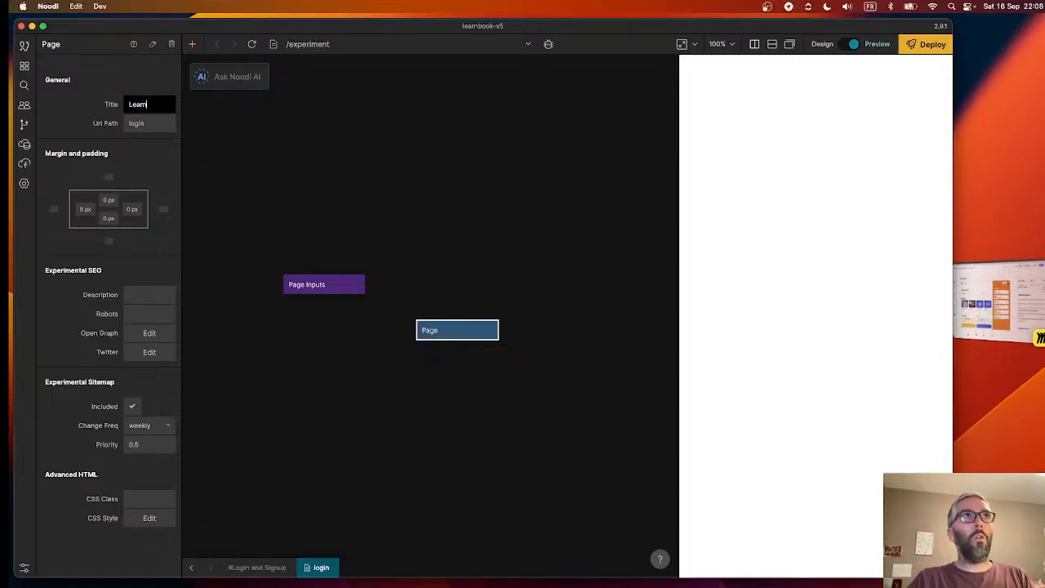
pyautogui.write('Book Login')
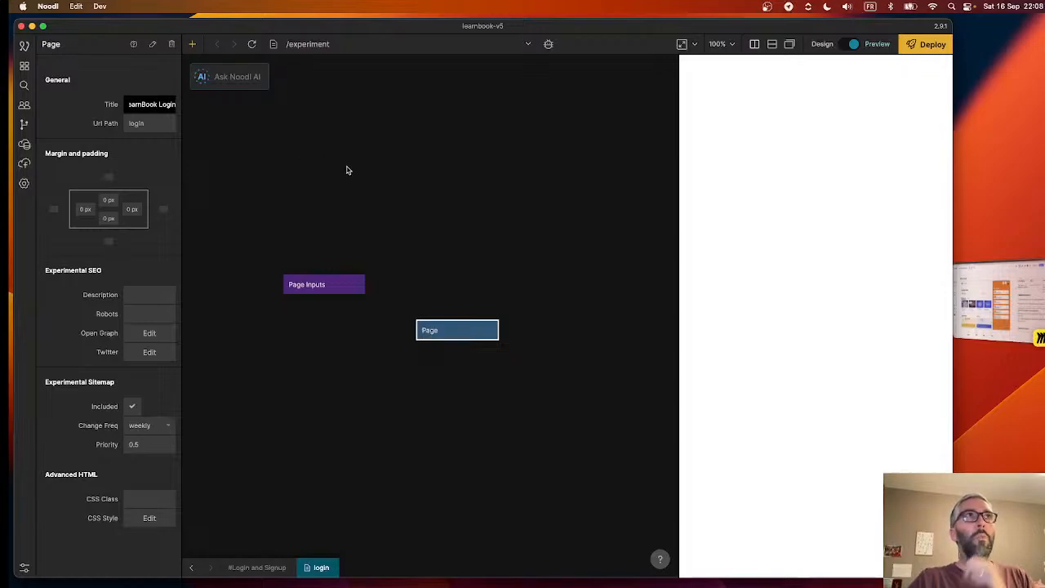
pyautogui.click(347, 170)
# - Set the Page node's URL path to "login"
pyautogui.click(445, 329)
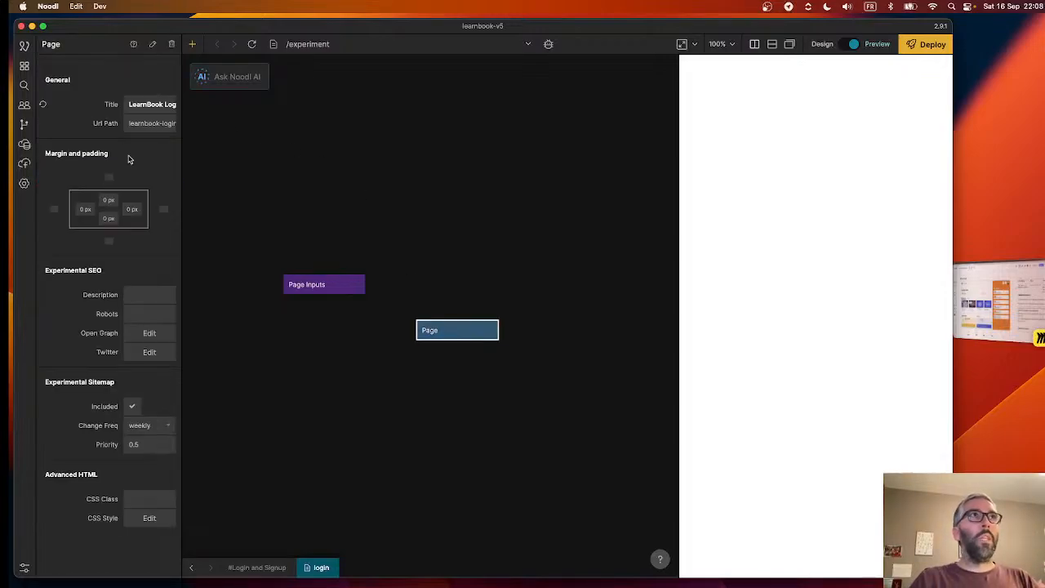
pyautogui.click(152, 122)
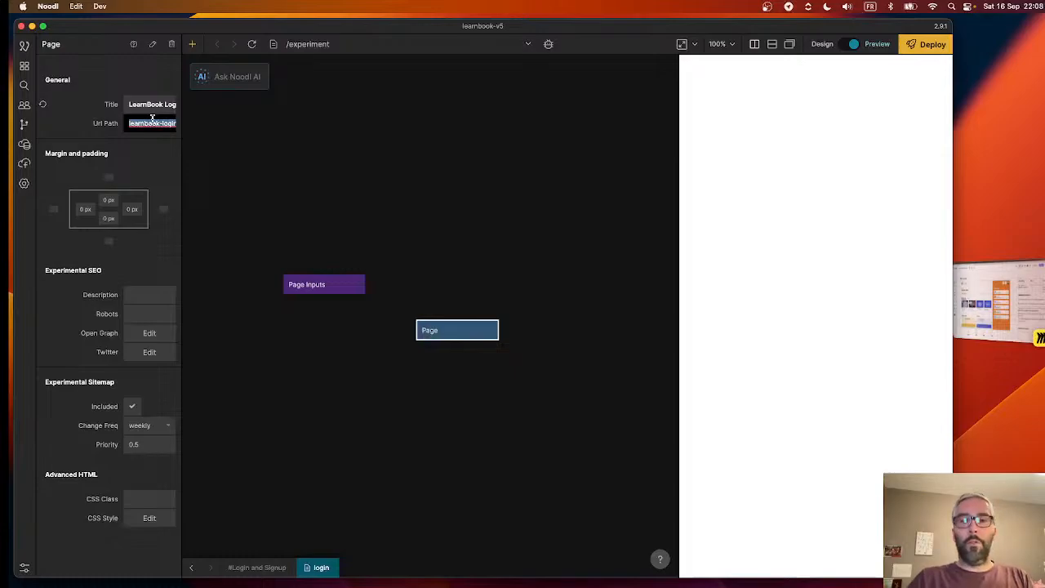
pyautogui.write('login')
pyautogui.click(370, 182)
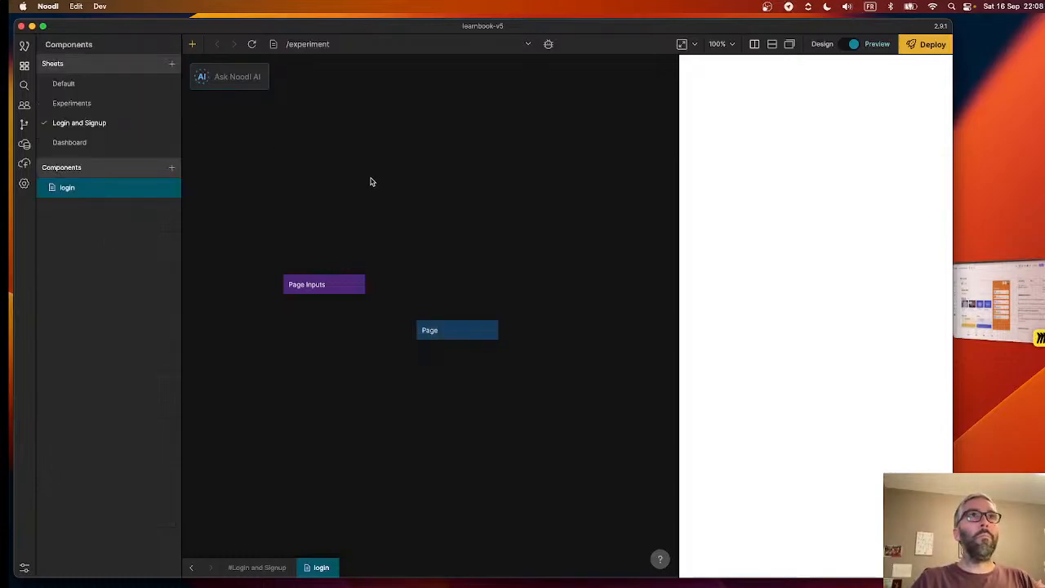
# - Open the Page node's SEO description and robots values
pyautogui.click(453, 336)
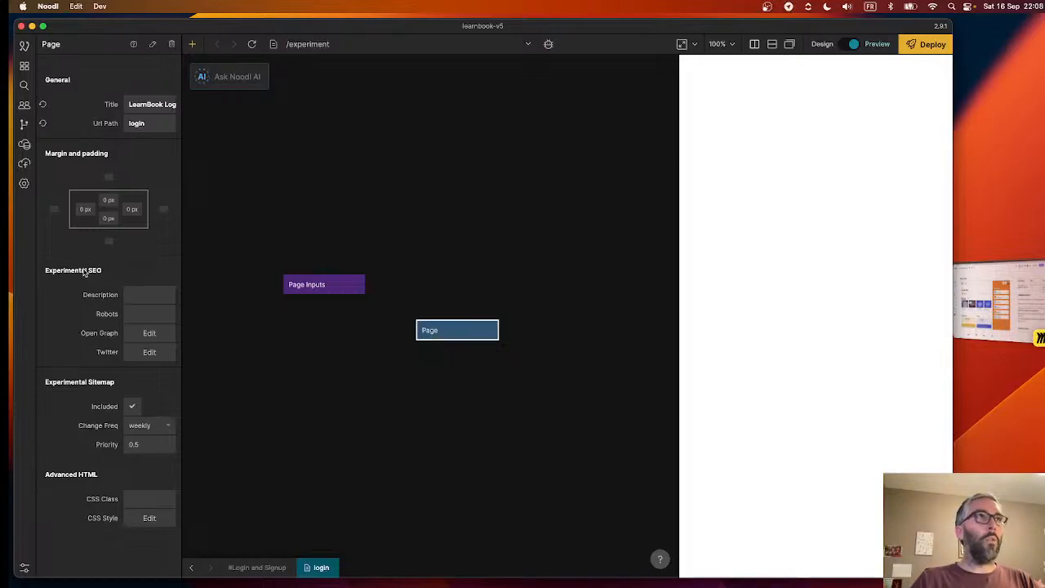
pyautogui.click(150, 296)
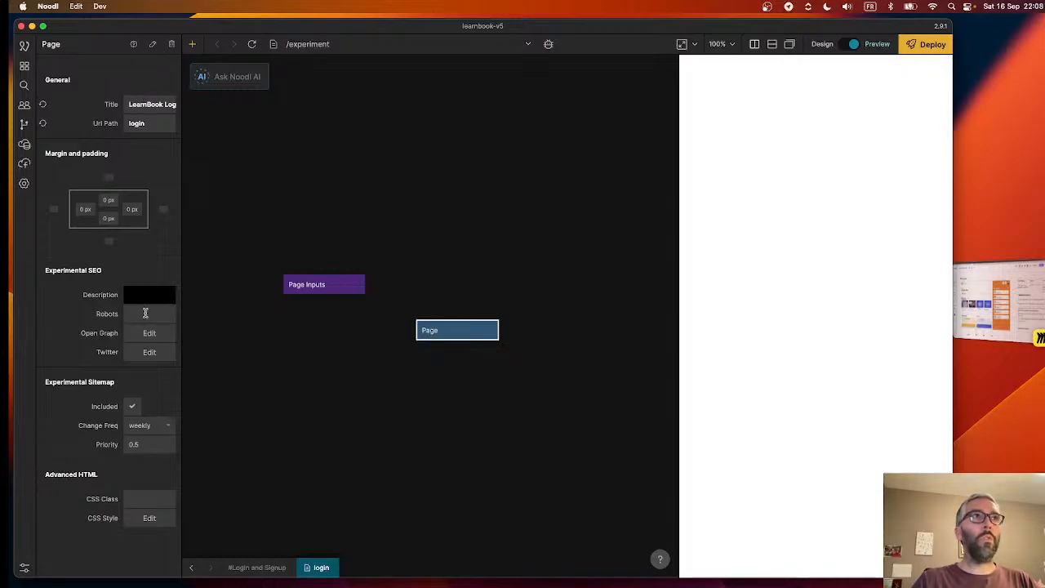
pyautogui.click(146, 312)
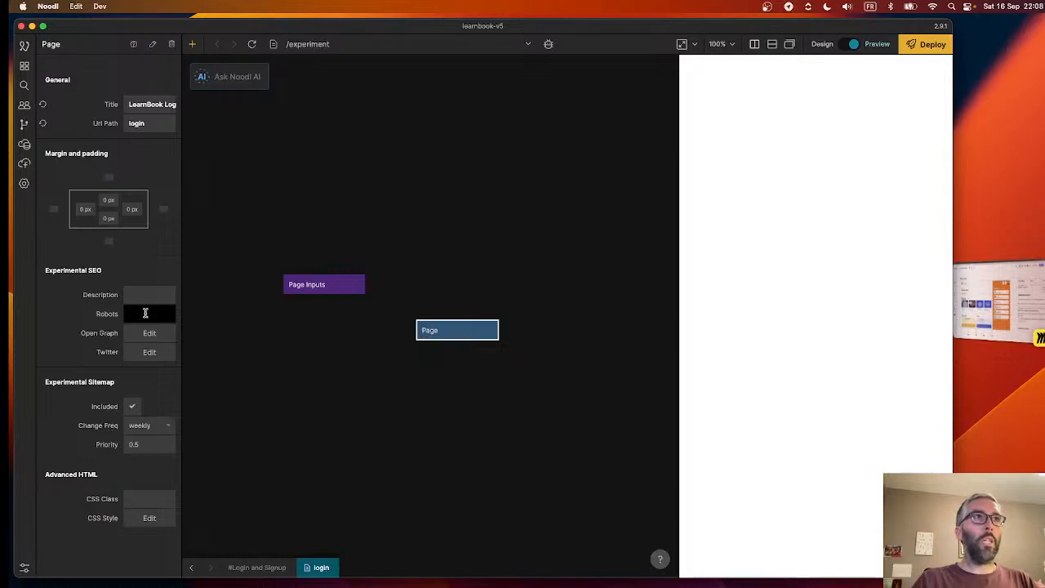
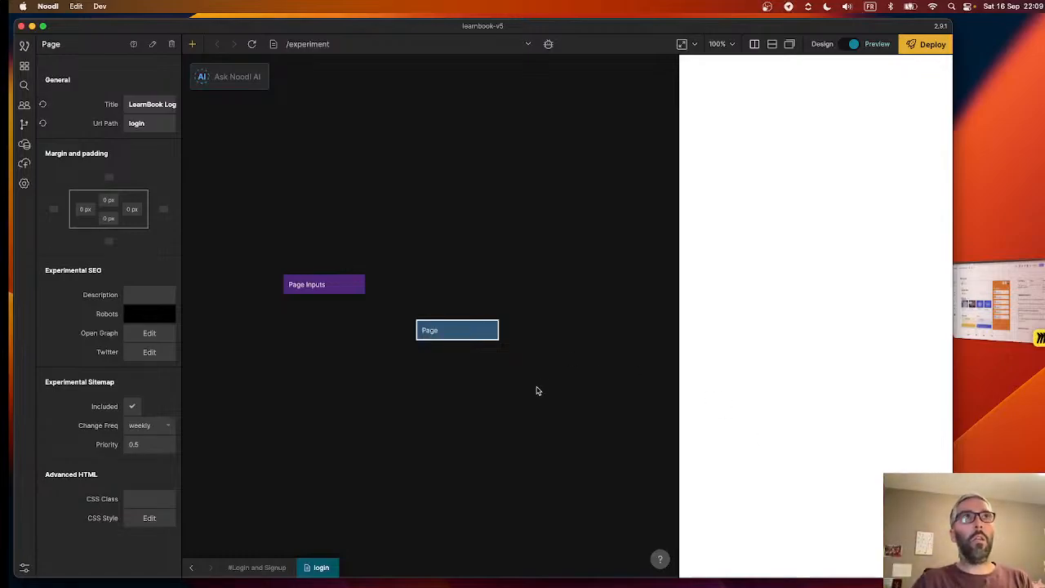
pyautogui.rightClick(448, 378)
pyautogui.write('gr')
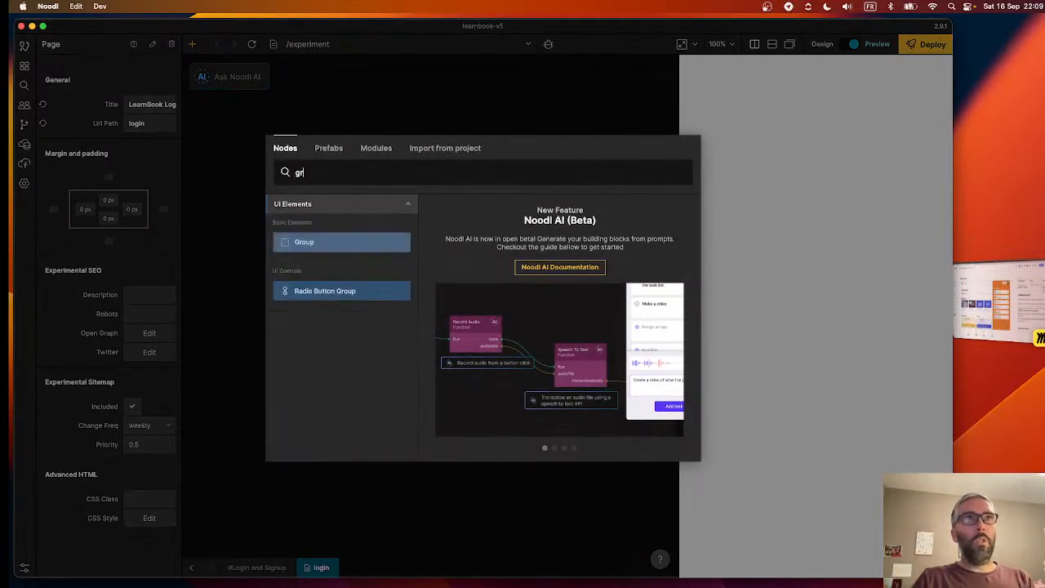
pyautogui.press('Escape')
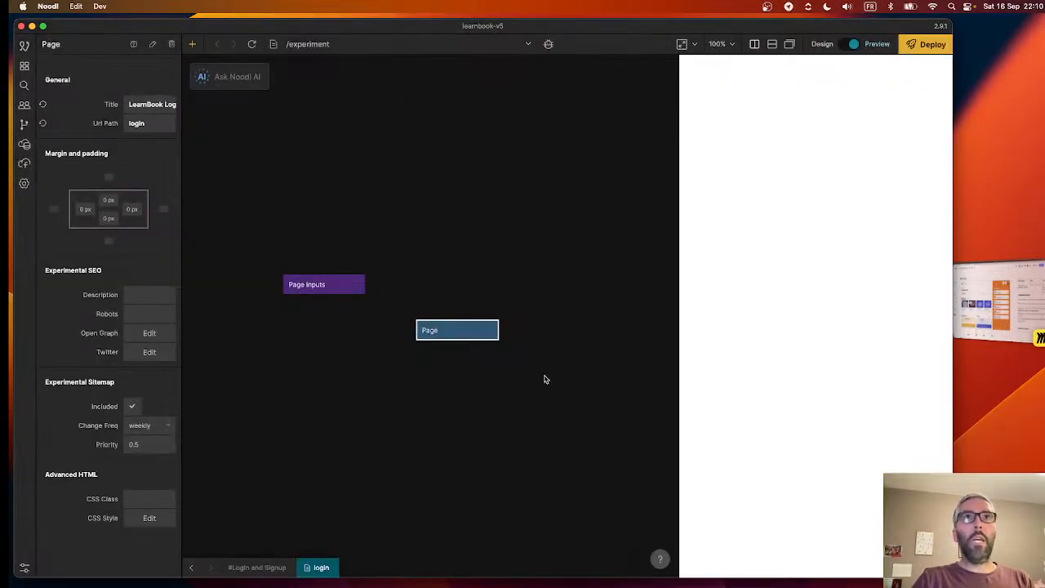
pyautogui.click(499, 379)
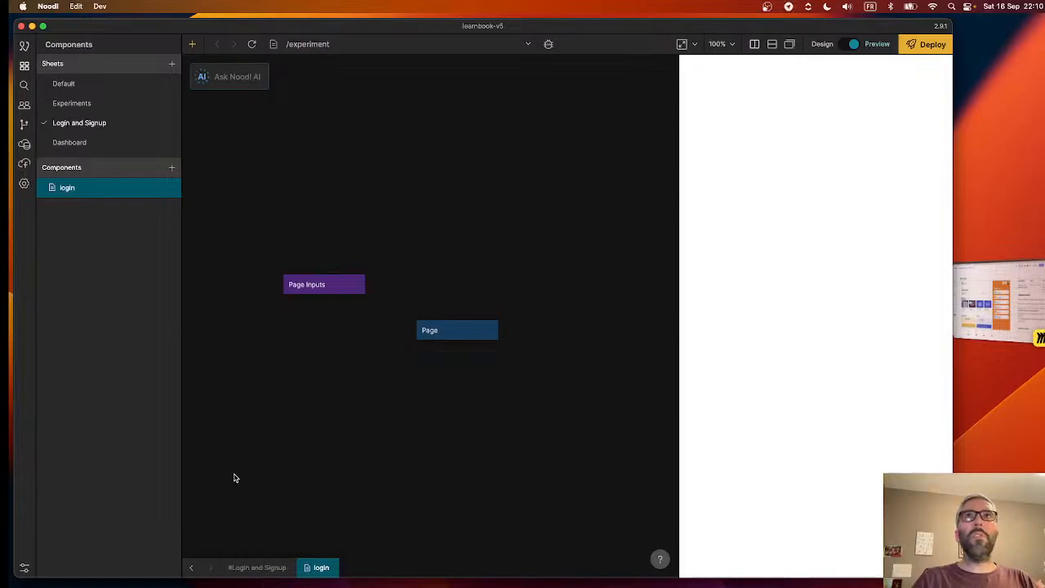
pyautogui.click(196, 52)
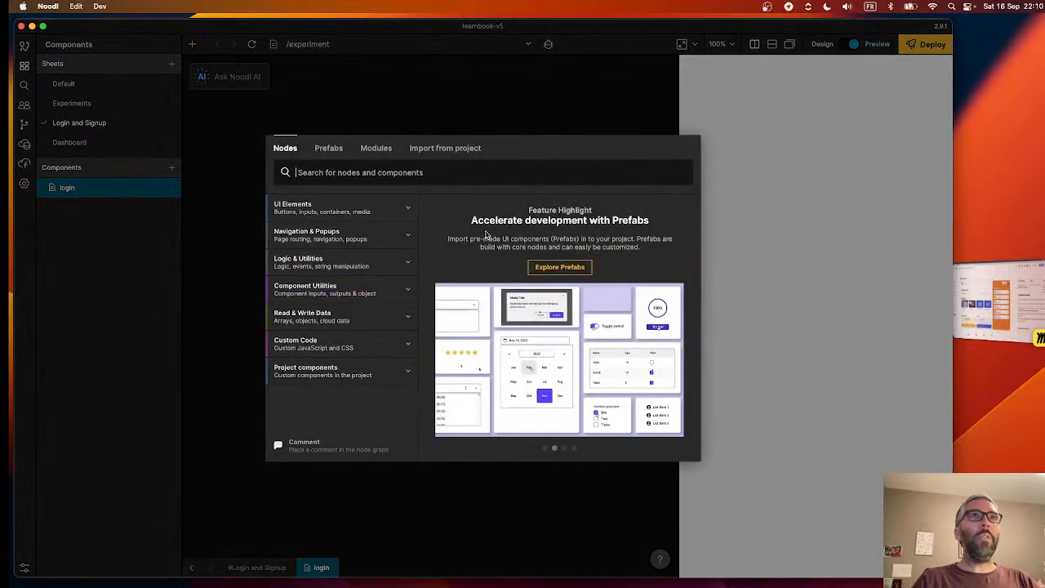
pyautogui.click(434, 125)
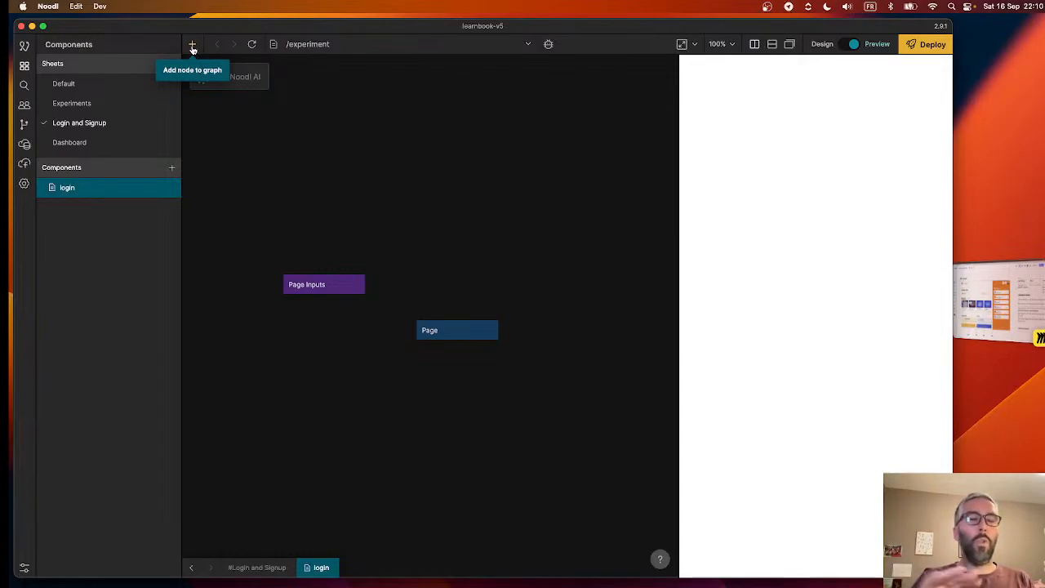
# - Look through the available UI element nodes and the prefabs in the node library
pyautogui.rightClick(520, 254)
pyautogui.write('gr')
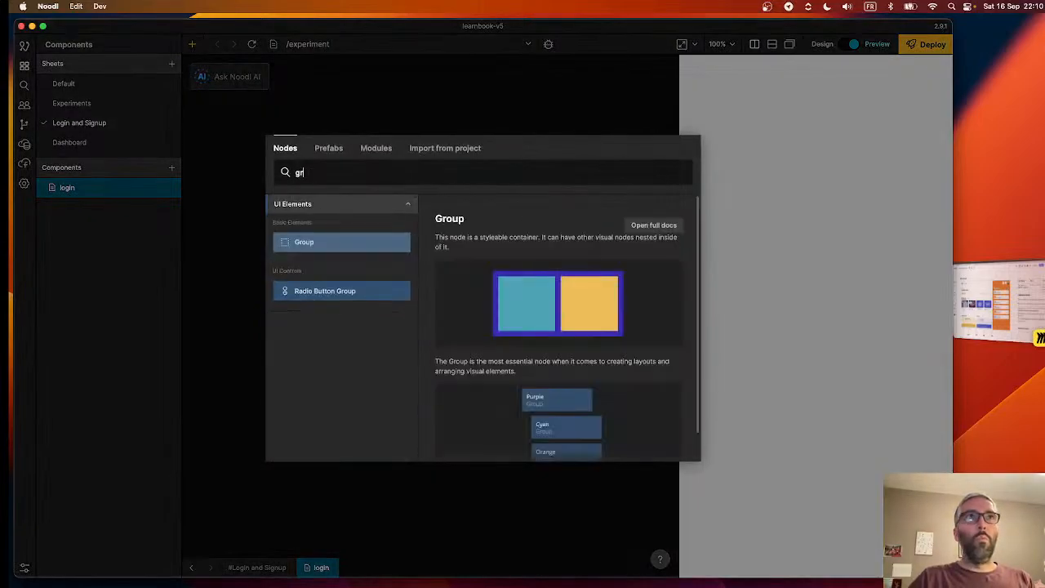
pyautogui.press('BackSpace')
pyautogui.press('BackSpace')
pyautogui.click(307, 204)
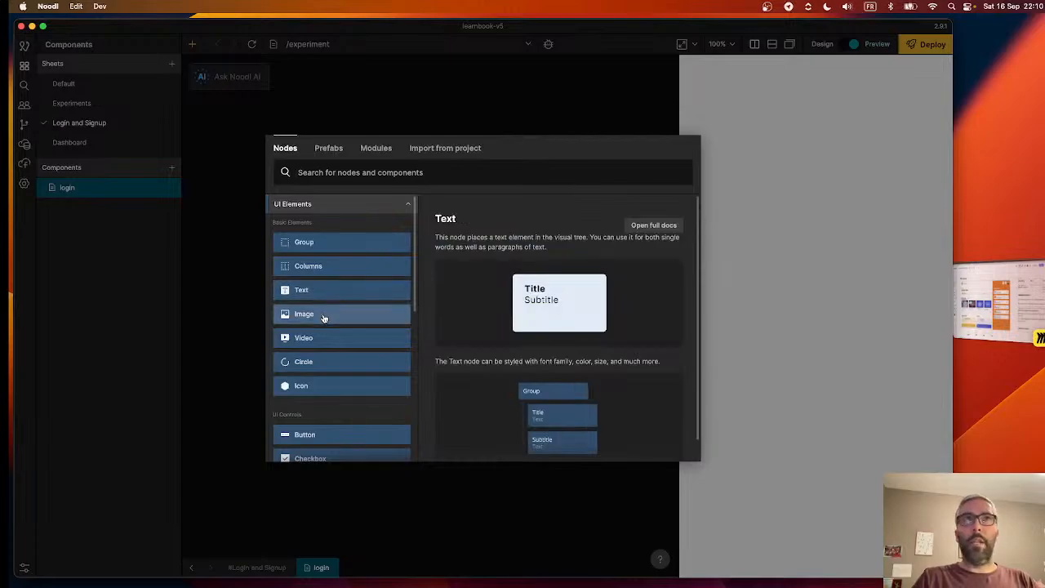
pyautogui.scroll(-5, 323, 318)
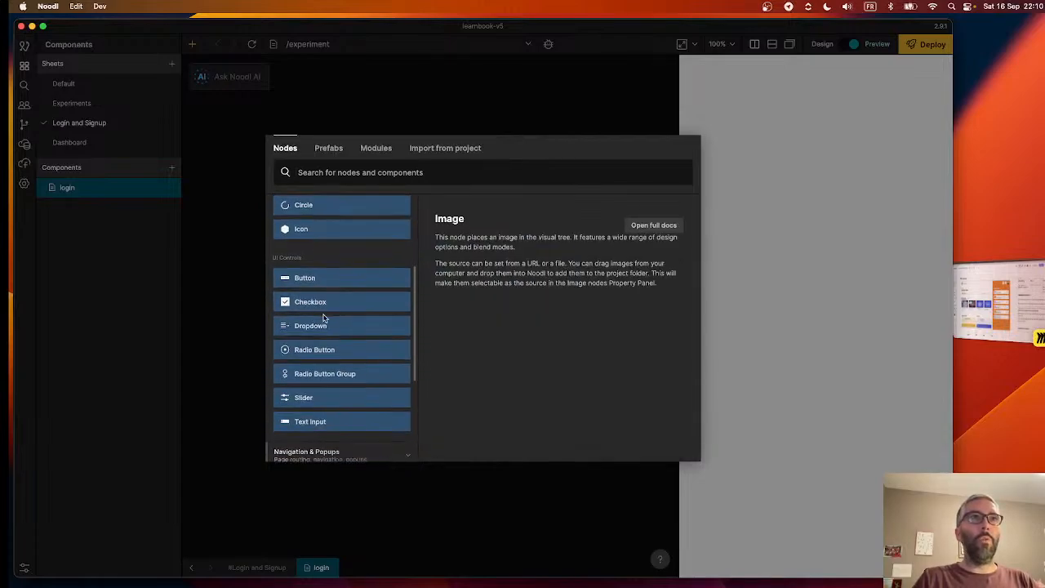
pyautogui.scroll(-2, 324, 318)
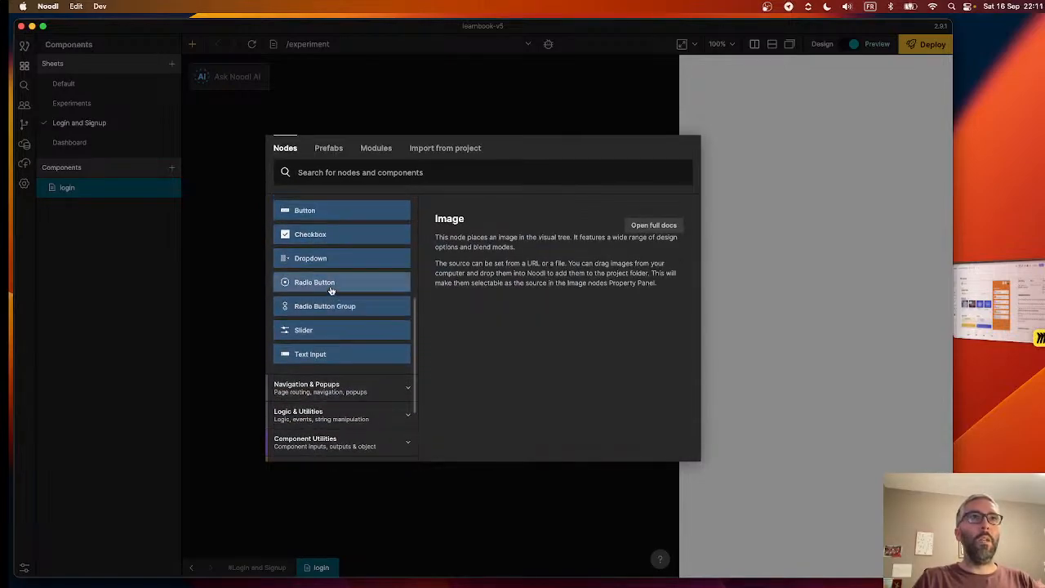
pyautogui.scroll(7, 330, 290)
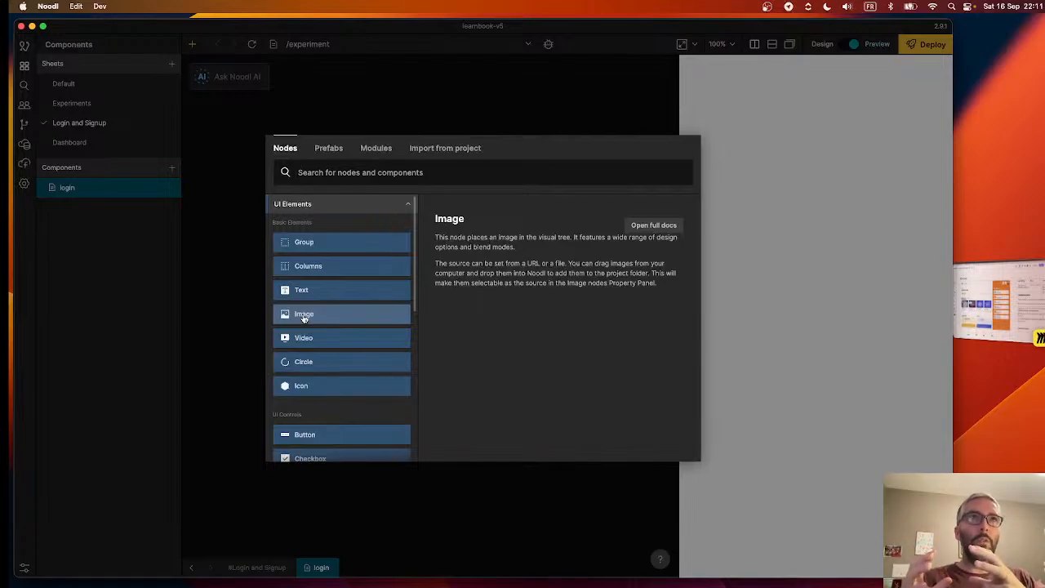
pyautogui.click(324, 148)
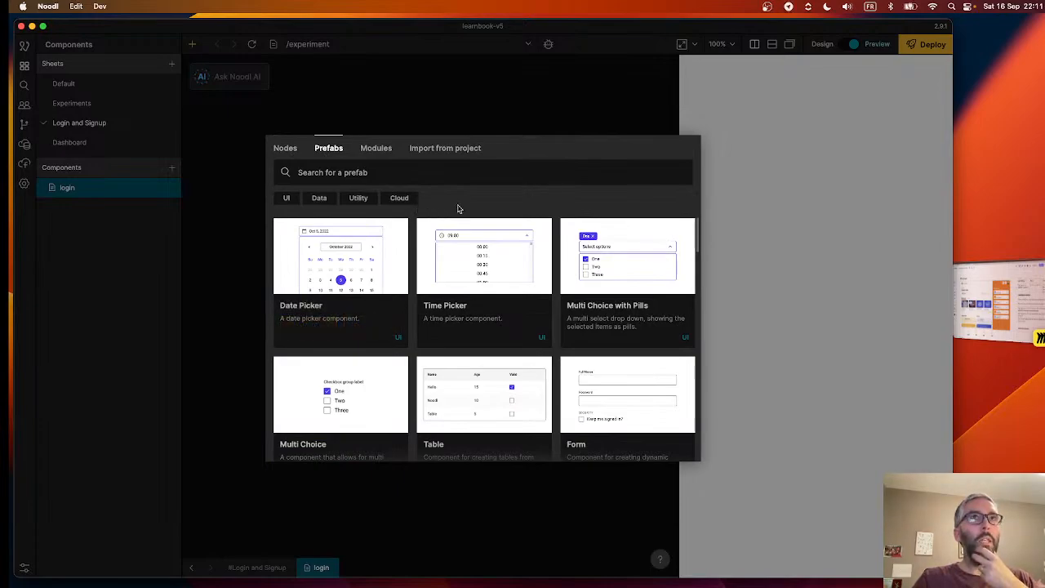
pyautogui.moveTo(339, 253)
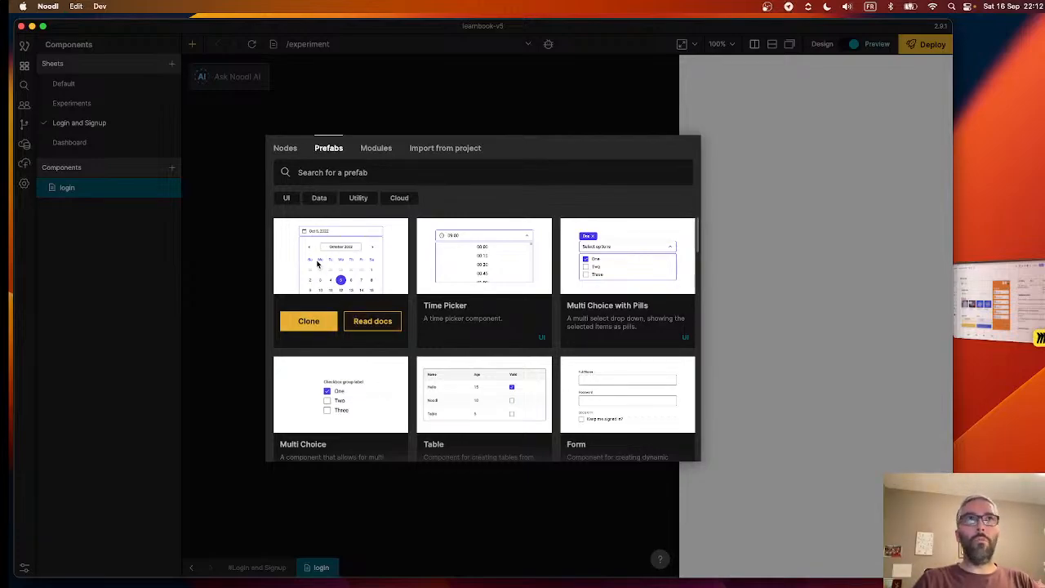
# - Add a Group node from the basic UI elements and nest it under the Page node
pyautogui.click(290, 149)
pyautogui.click(328, 210)
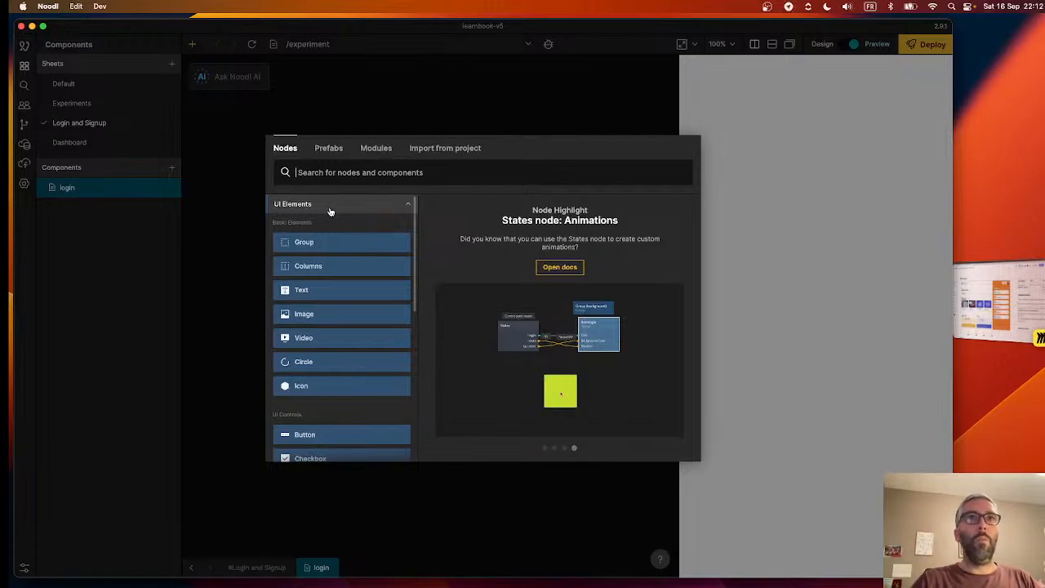
pyautogui.scroll(-4, 326, 351)
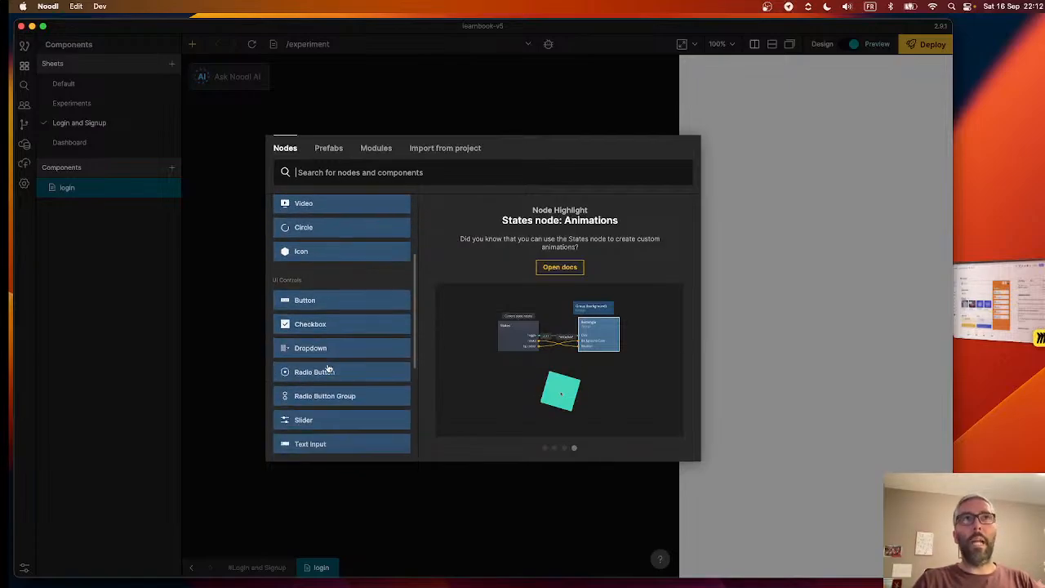
pyautogui.scroll(3, 339, 280)
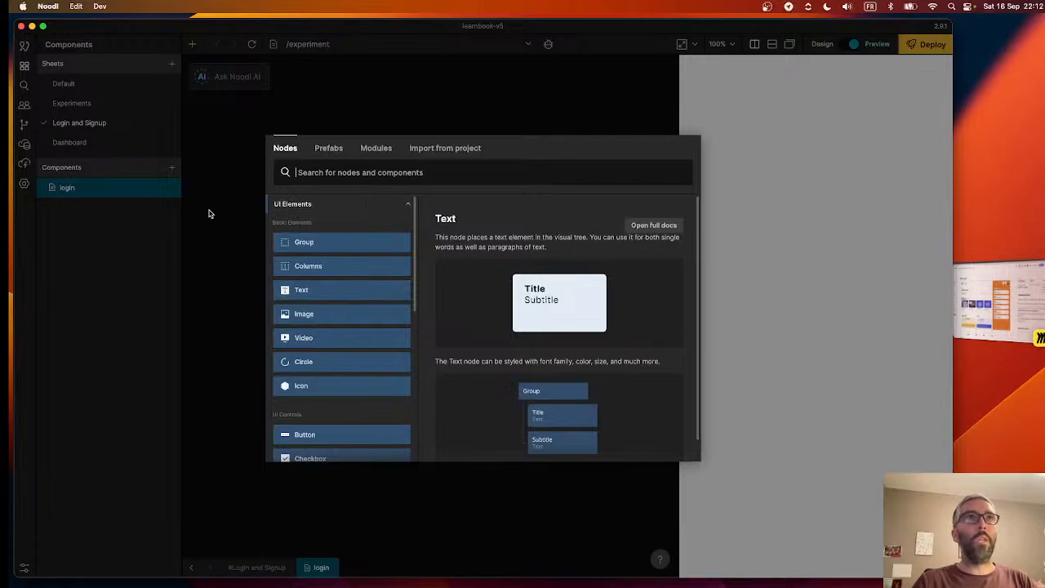
pyautogui.click(323, 244)
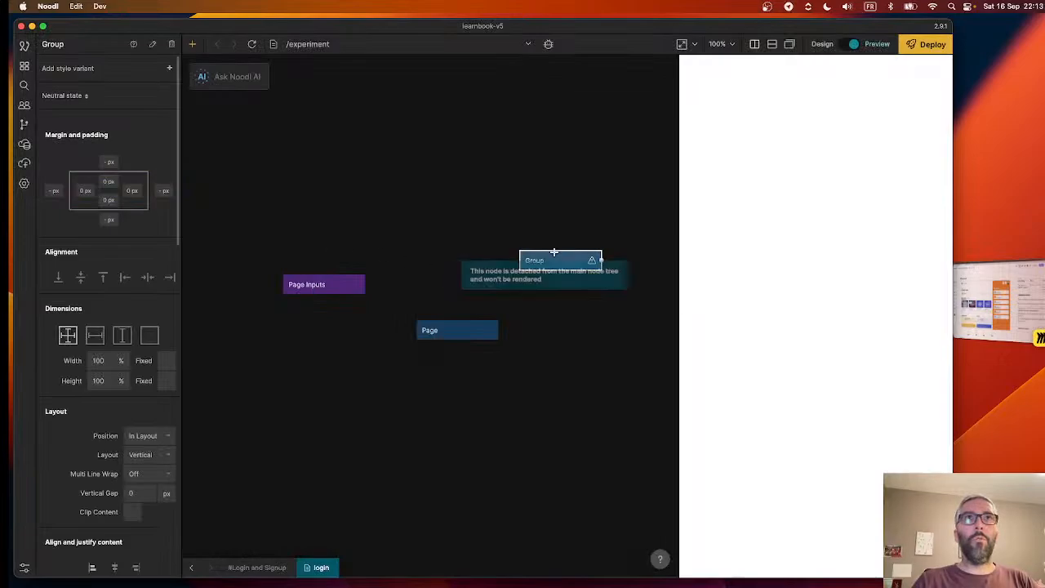
pyautogui.moveTo(529, 271); pyautogui.dragTo(488, 353)
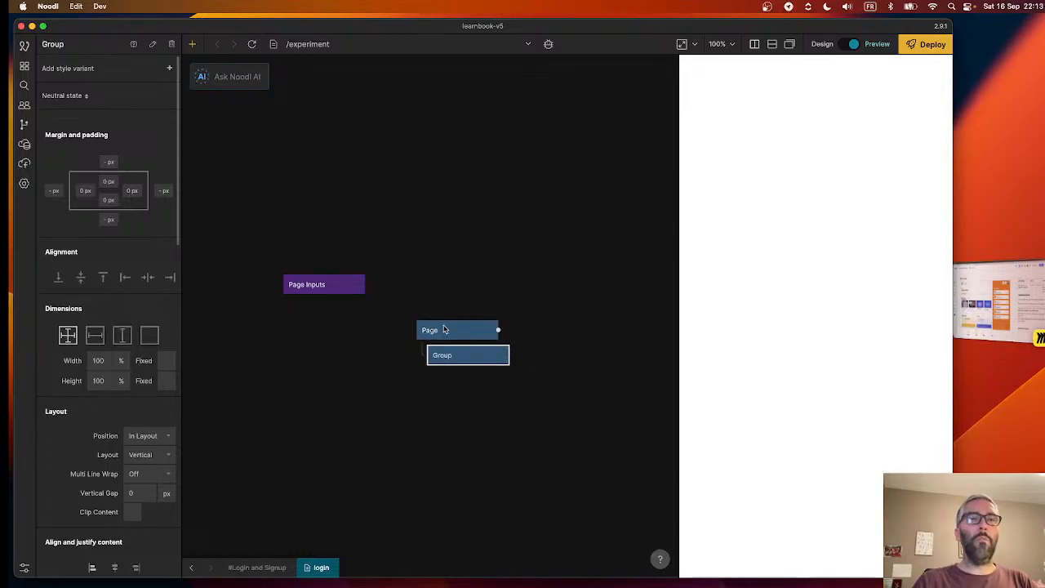
# - Add a second Group node and nest it as a child of the first Group
pyautogui.rightClick(428, 389)
pyautogui.write('gr')
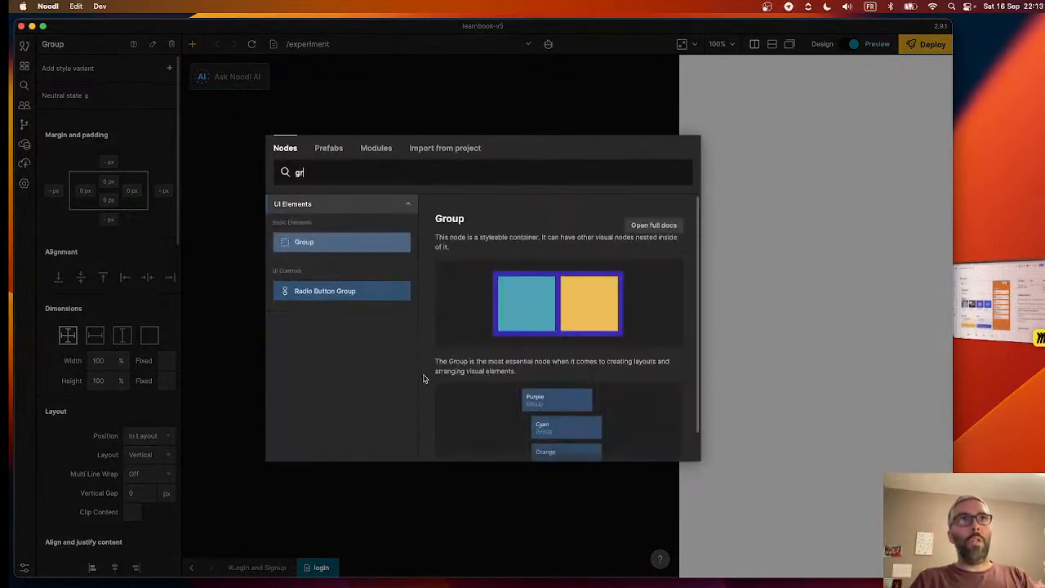
pyautogui.click(345, 241)
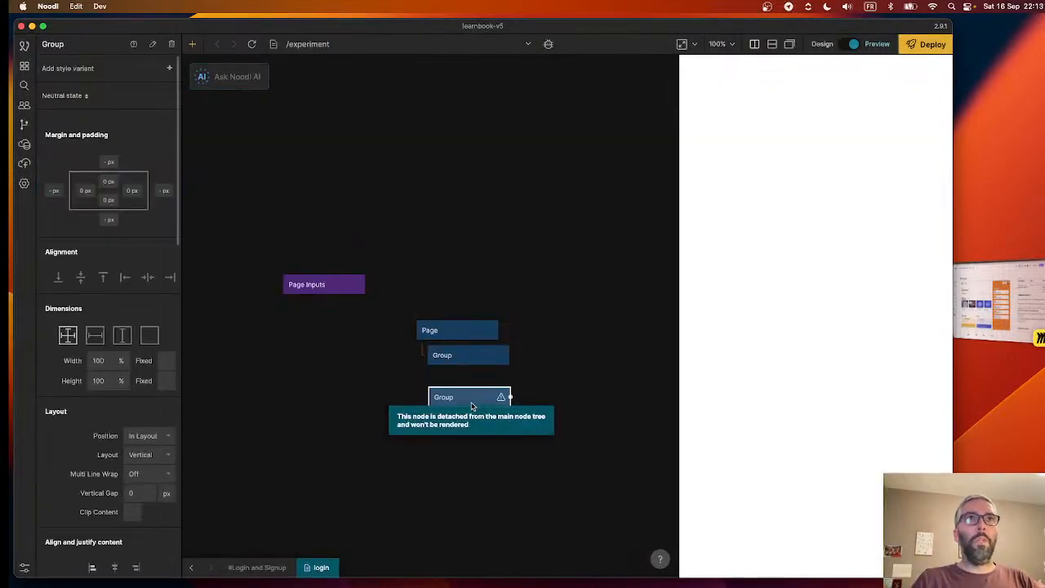
pyautogui.moveTo(471, 406)
pyautogui.mouseDown()
pyautogui.moveTo(471, 370)
pyautogui.moveTo(471, 382)
pyautogui.moveTo(482, 379)
pyautogui.moveTo(470, 373)
pyautogui.moveTo(470, 387)
pyautogui.mouseUp()
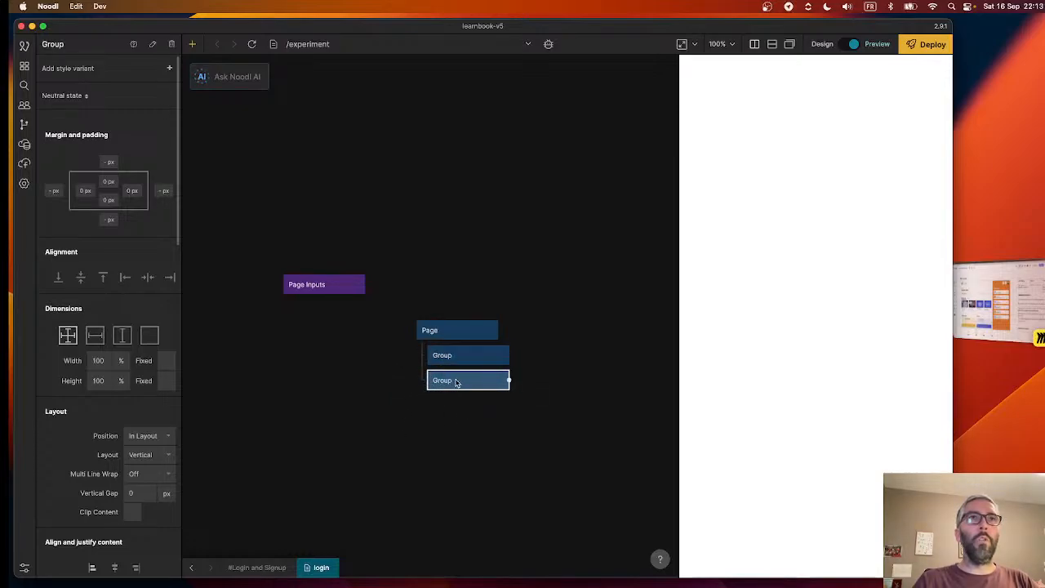
pyautogui.moveTo(456, 380); pyautogui.dragTo(516, 385)
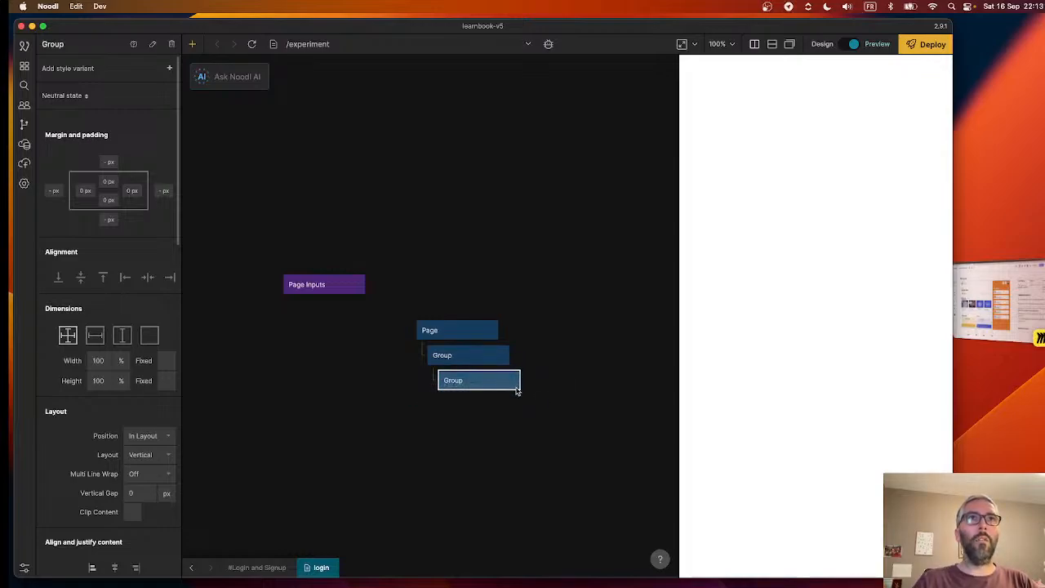
# - Rename the outer Group directly under the Page node as "Main container"
pyautogui.click(457, 355)
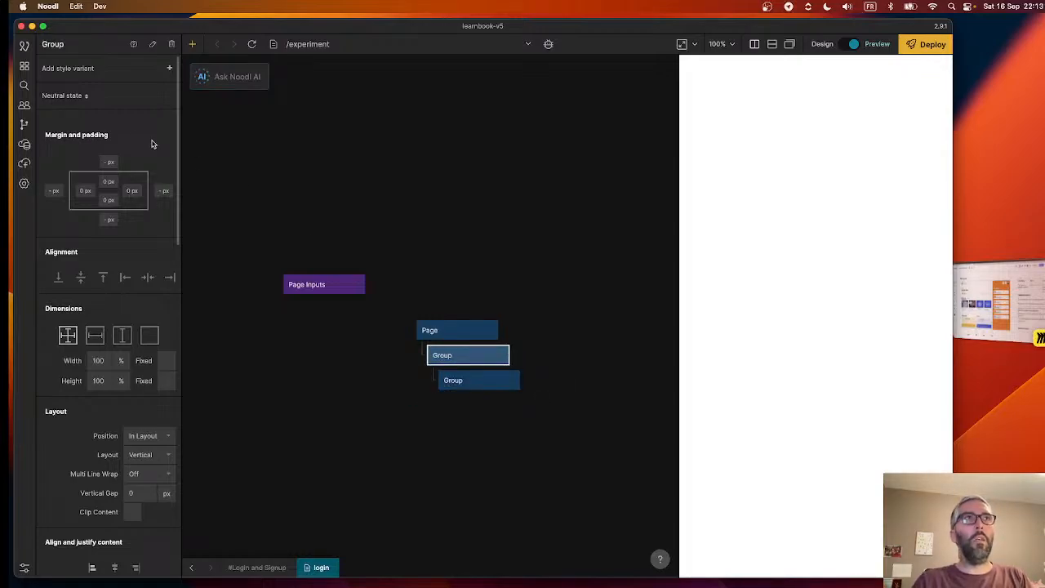
pyautogui.doubleClick(68, 45)
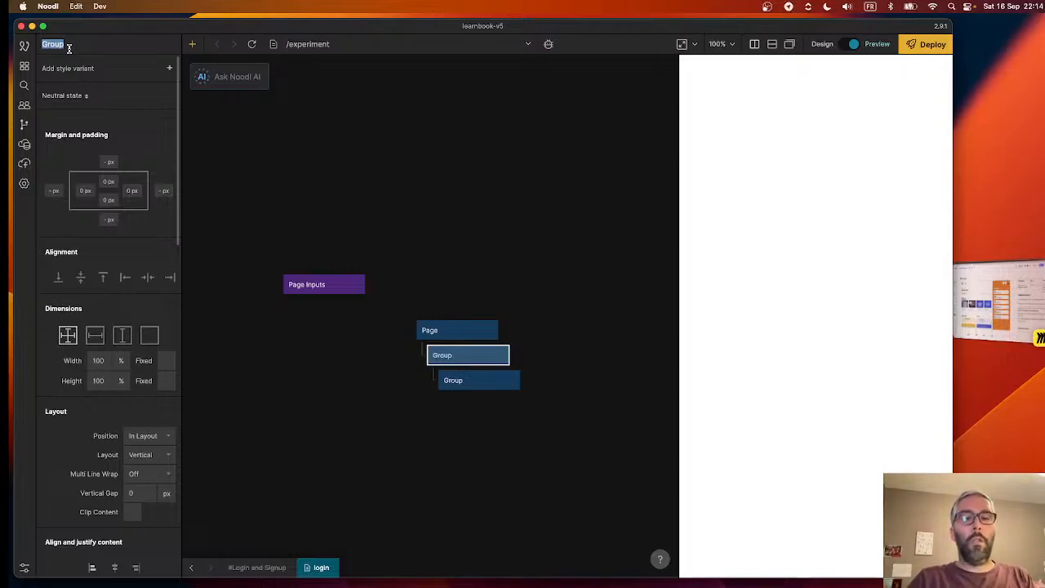
pyautogui.write('P')
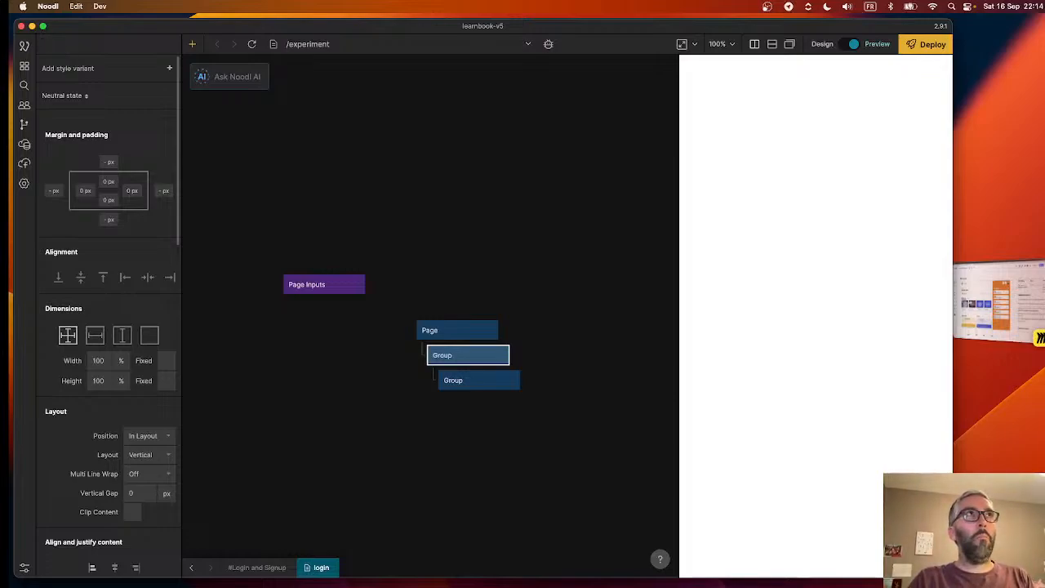
pyautogui.write('ain container')
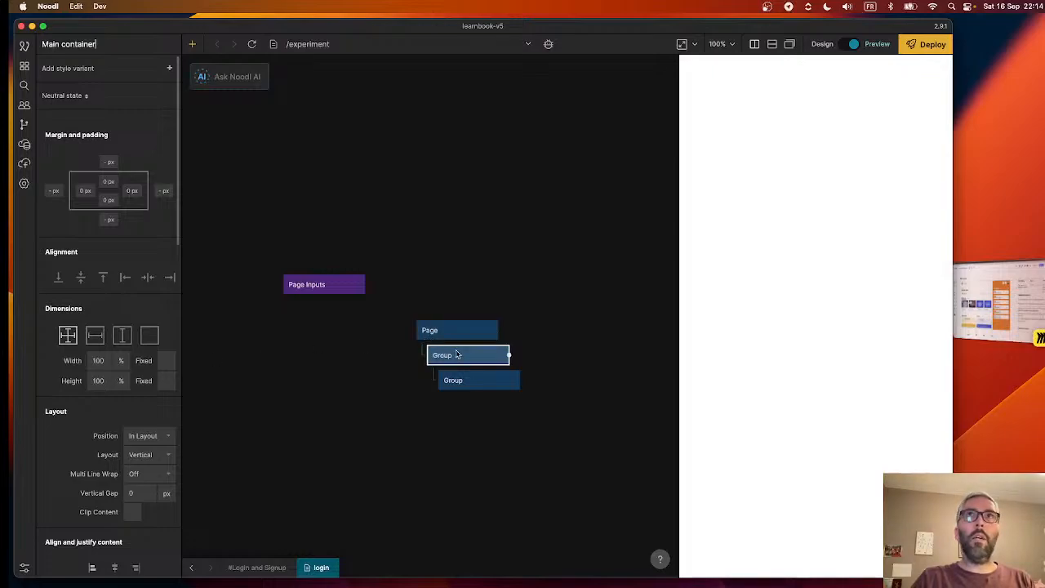
# - Try Grey - 400 and Grey - 900 as the outer group's background color
pyautogui.scroll(-10, 139, 421)
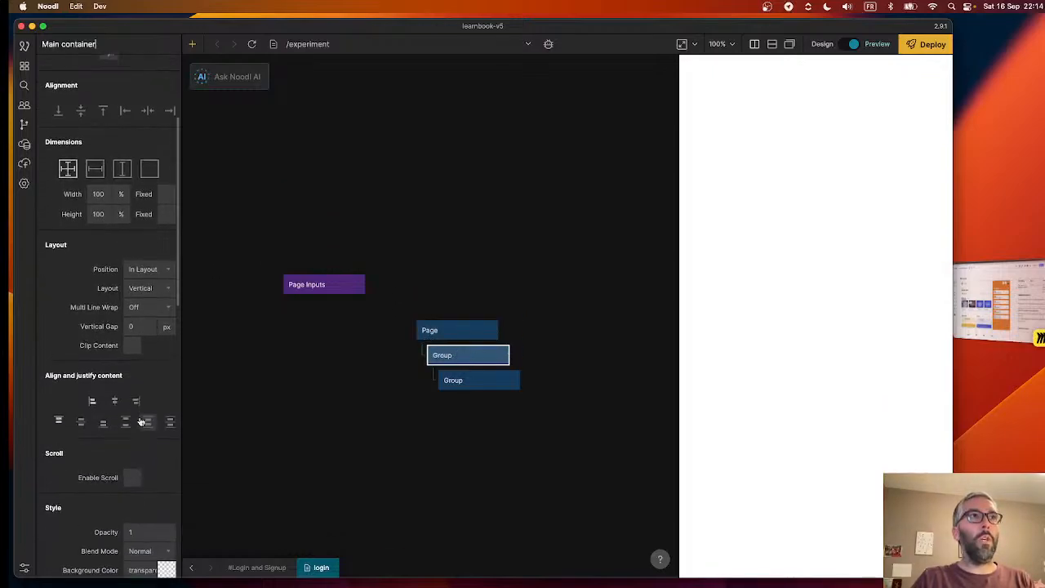
pyautogui.click(142, 357)
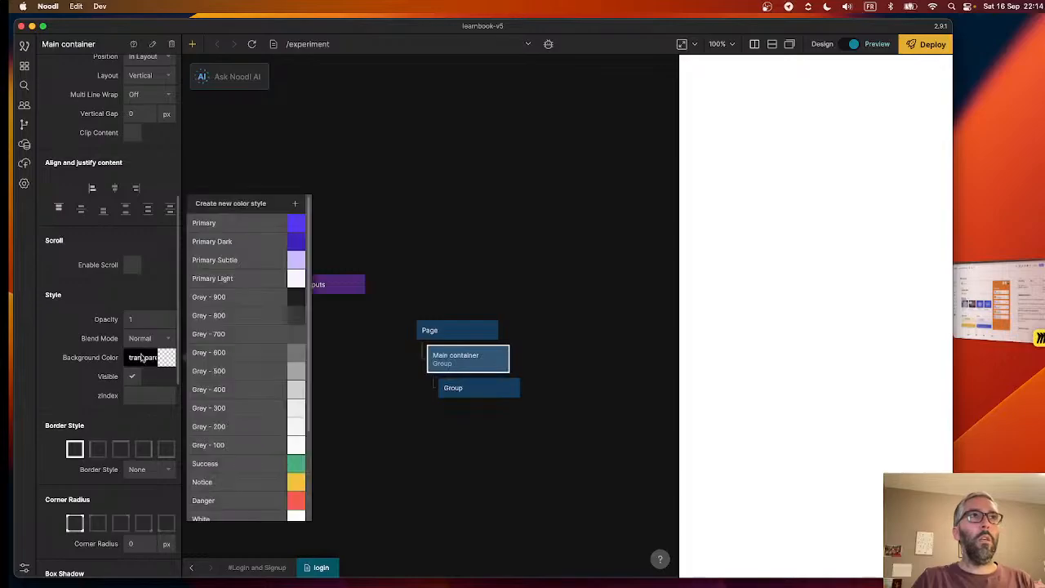
pyautogui.click(243, 388)
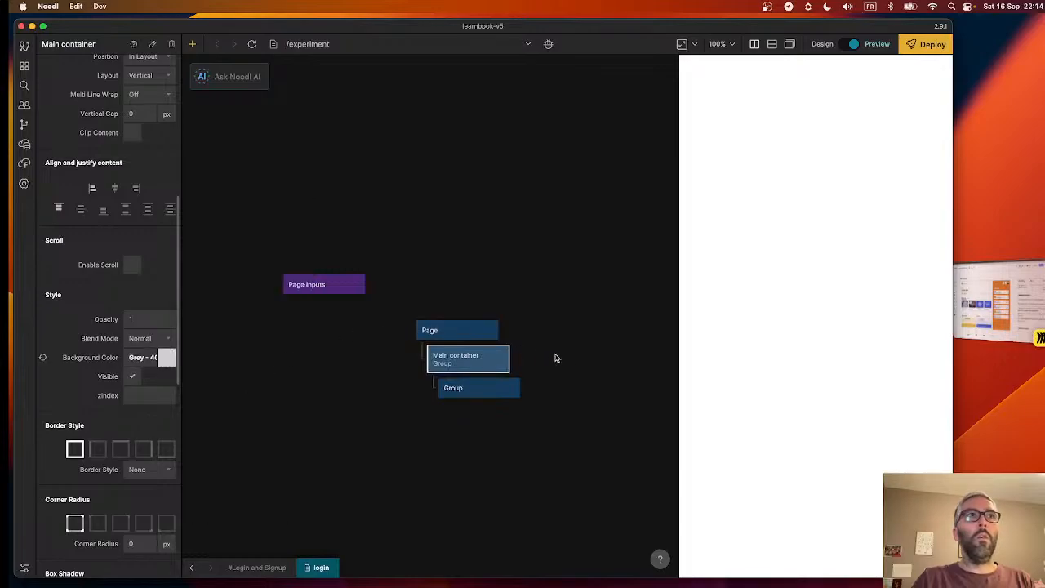
pyautogui.click(143, 362)
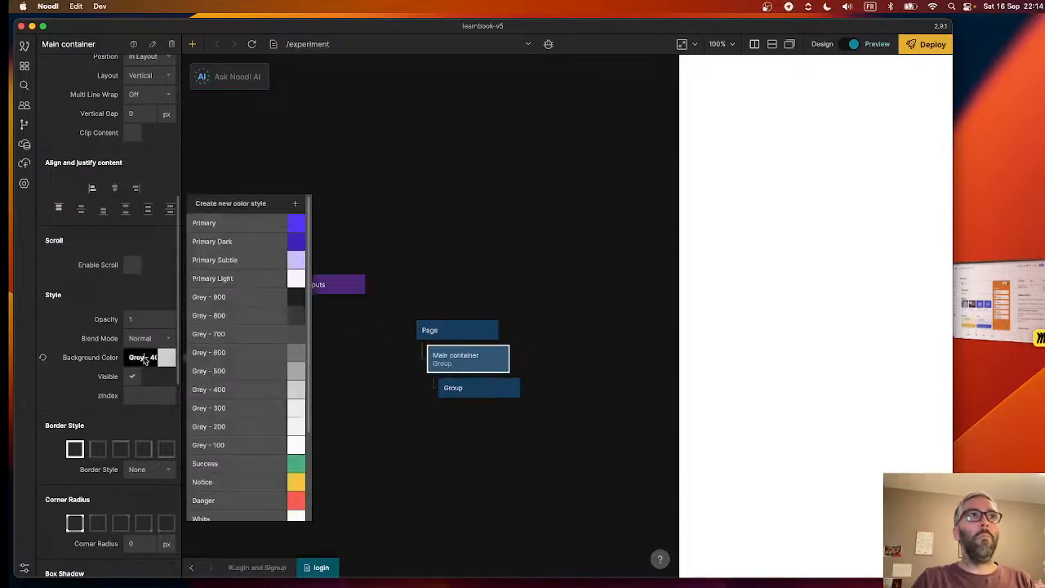
pyautogui.click(233, 298)
# - Switch the preview from the experiment page to the /login route
pyautogui.click(541, 301)
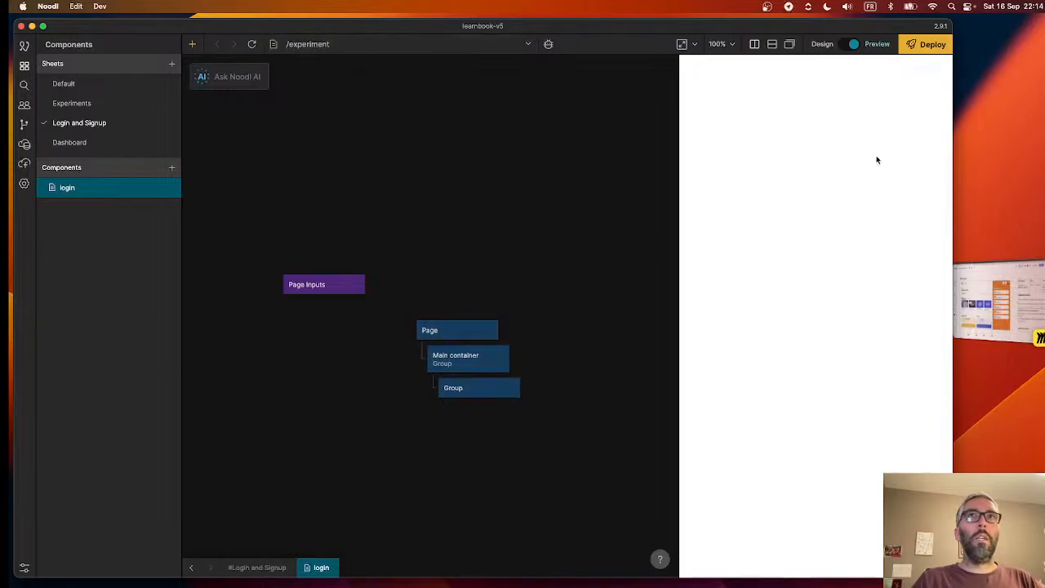
pyautogui.click(315, 44)
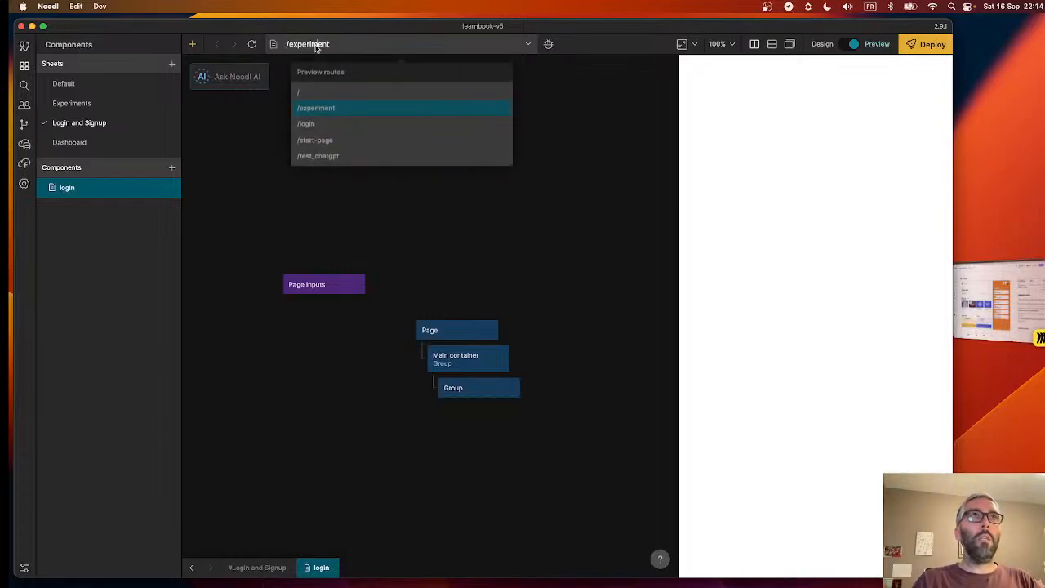
pyautogui.click(326, 124)
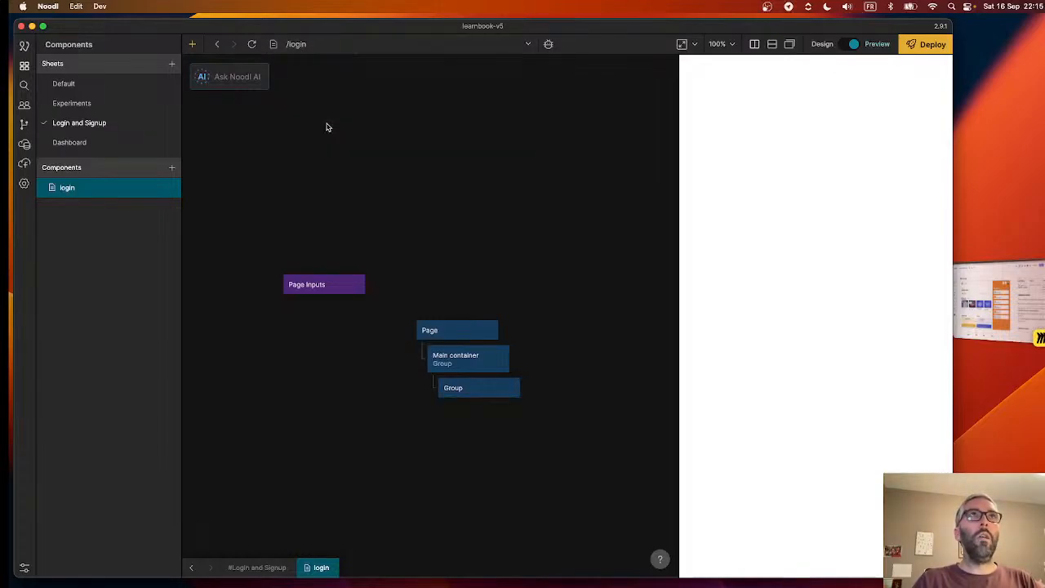
# - Set the Main container's background color to the Danger color style
pyautogui.click(457, 359)
pyautogui.scroll(-10, 135, 444)
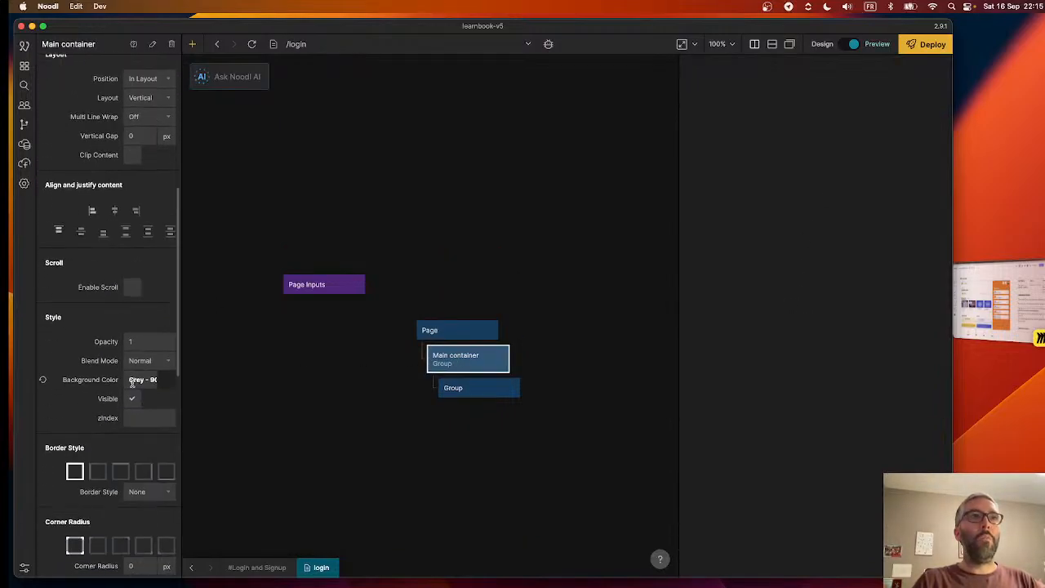
pyautogui.click(140, 379)
pyautogui.click(247, 523)
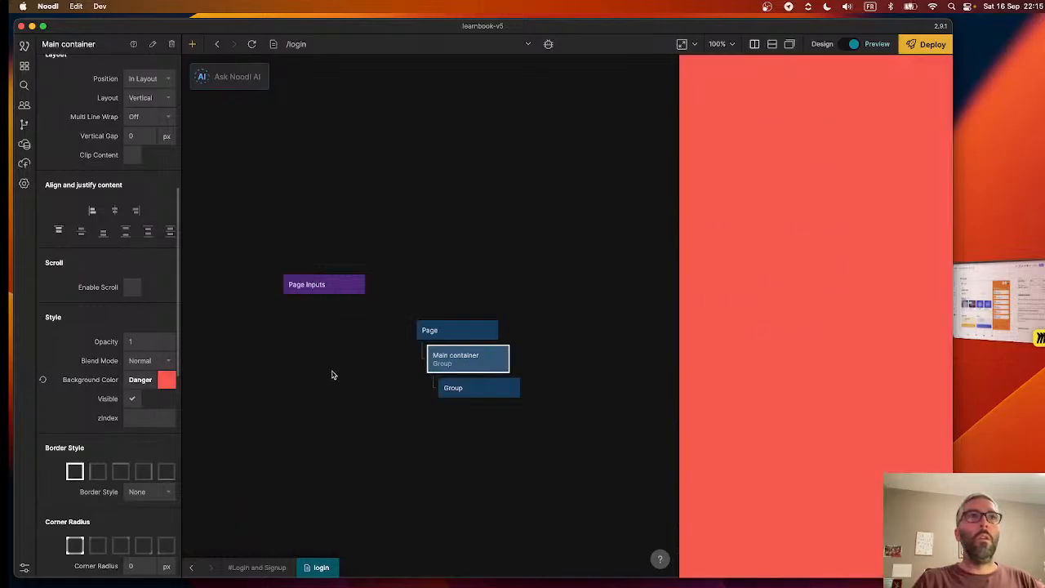
pyautogui.scroll(10, 84, 236)
pyautogui.scroll(-1, 132, 334)
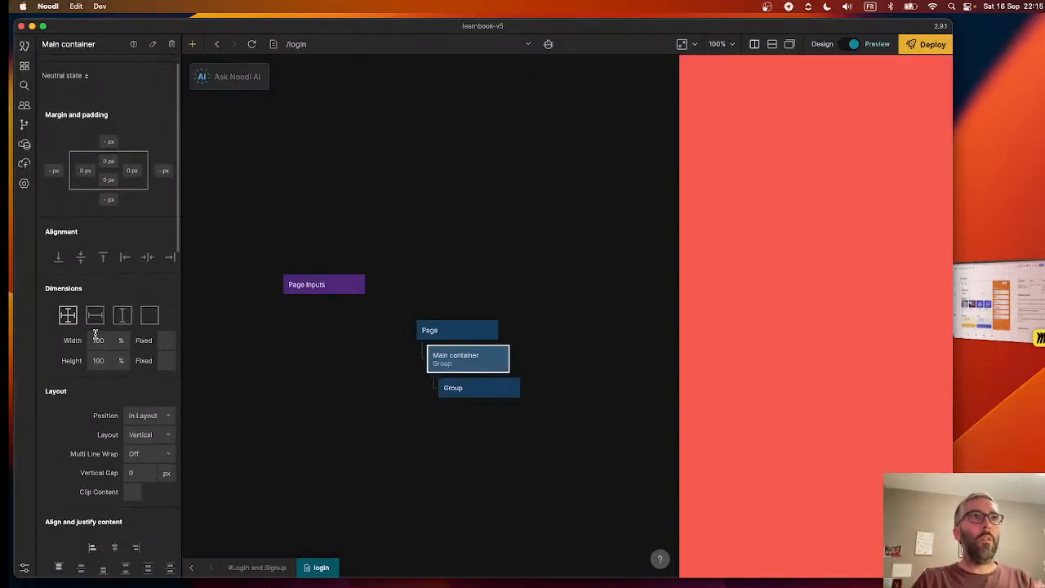
# - Set the Main container's width and height to 50%
pyautogui.click(97, 339)
pyautogui.write('50')
pyautogui.press('Tab')
pyautogui.write('50')
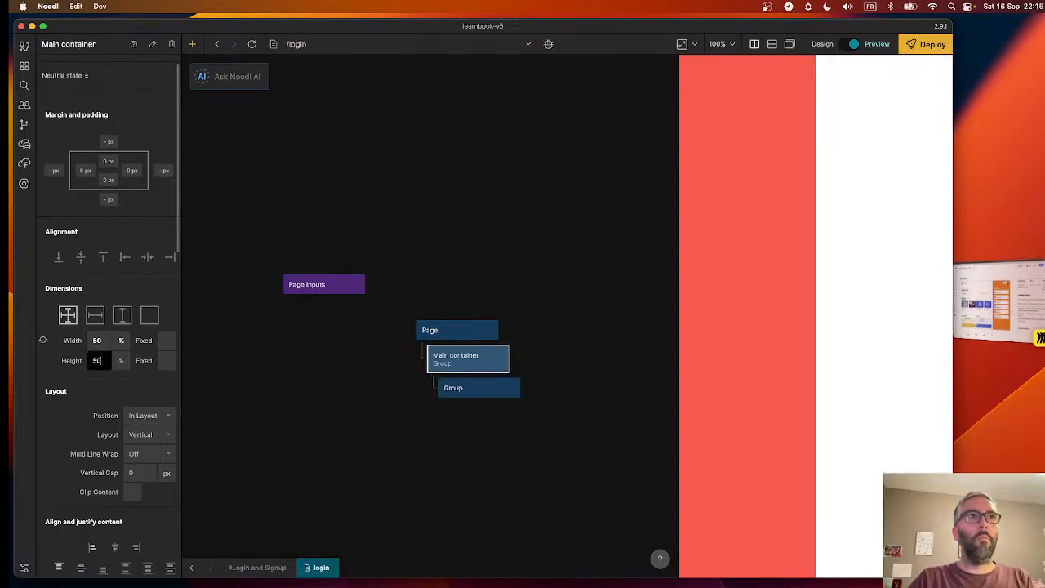
pyautogui.press('Tab')
pyautogui.click(108, 389)
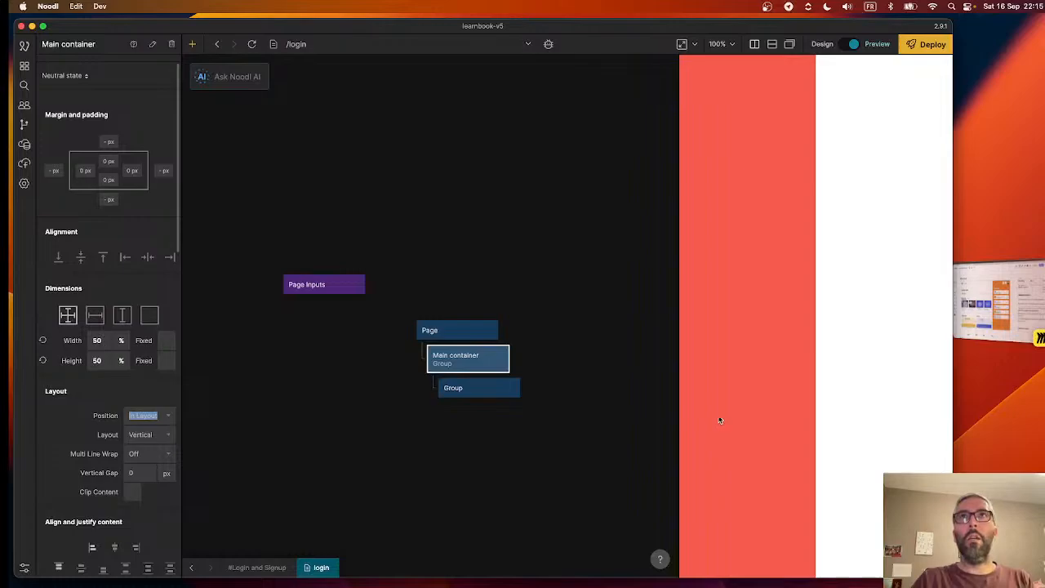
pyautogui.click(109, 362)
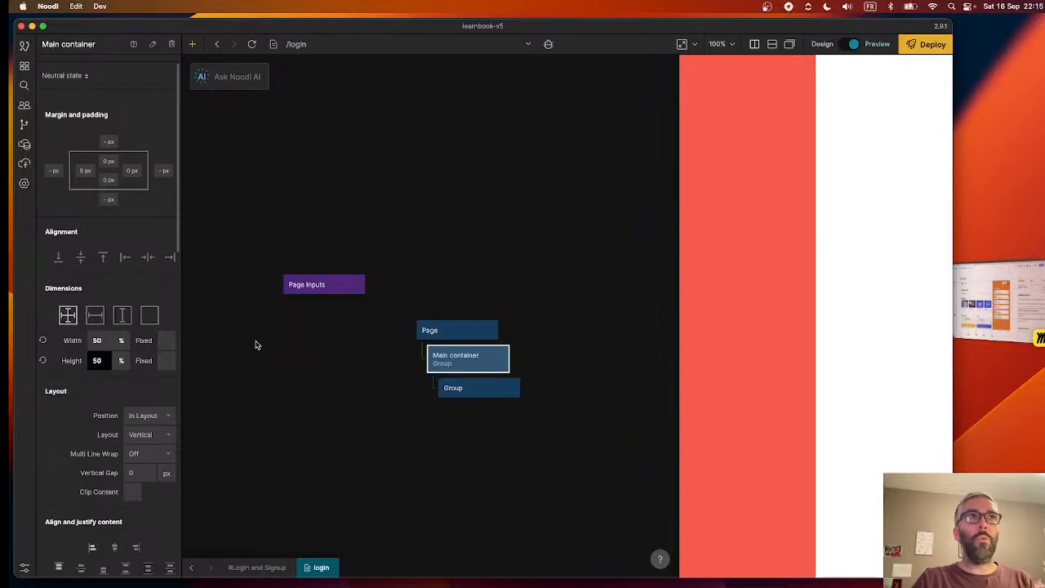
# - Try the explicit width and content height sizing mode, as well as a fixed height, on the Main container
pyautogui.click(95, 318)
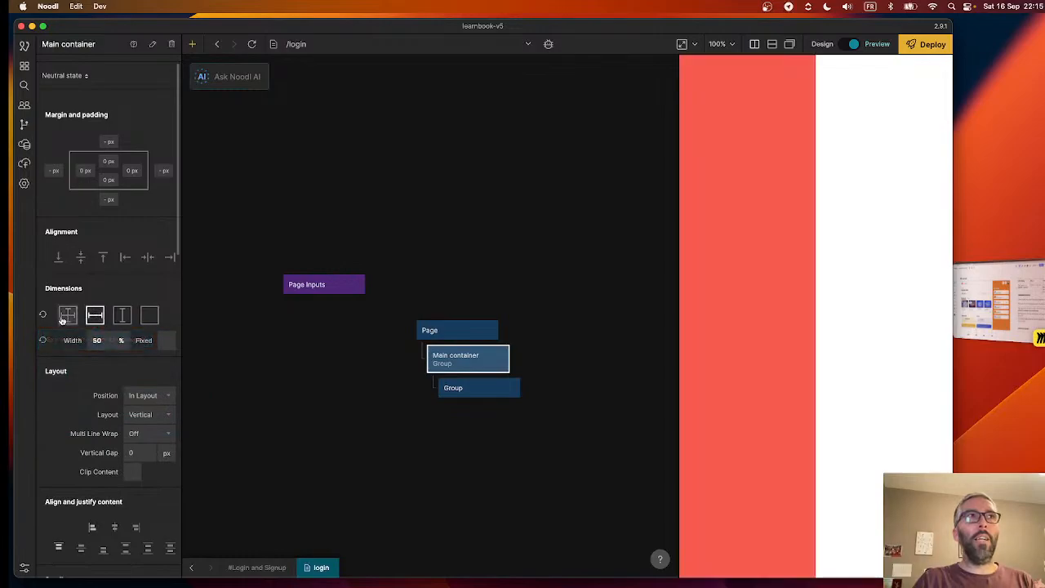
pyautogui.click(65, 318)
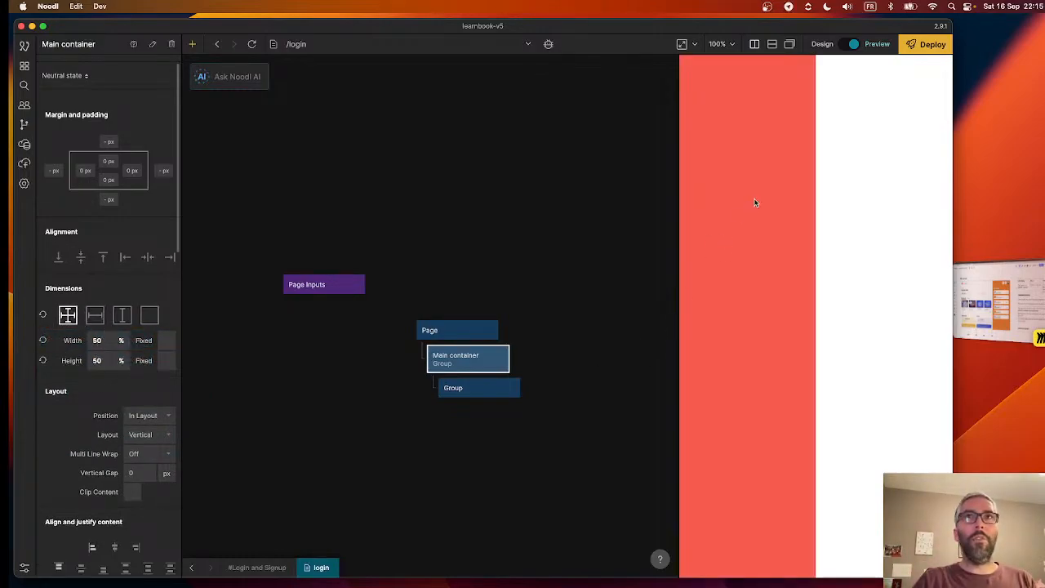
pyautogui.click(167, 361)
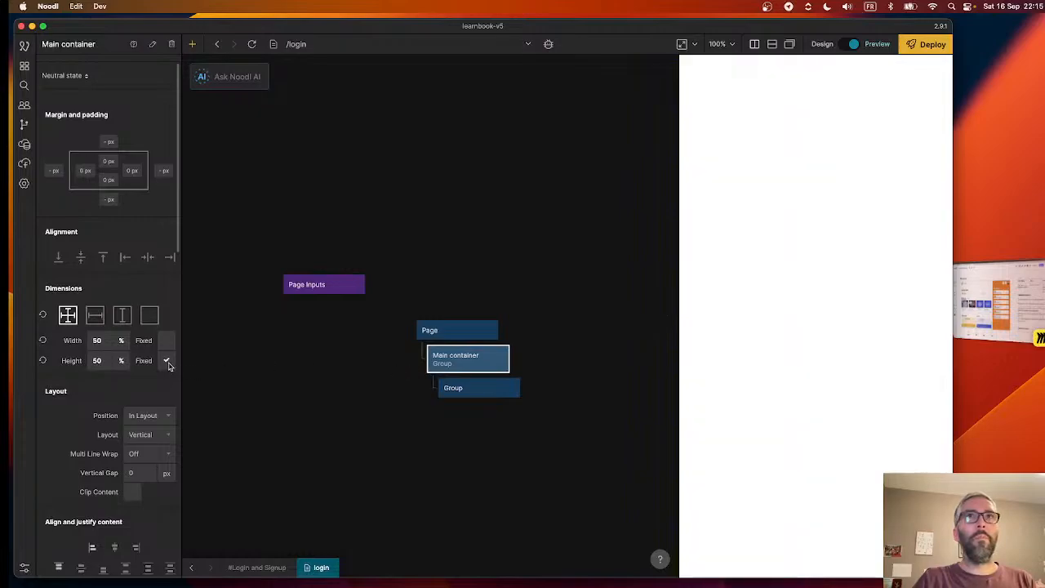
pyautogui.click(167, 362)
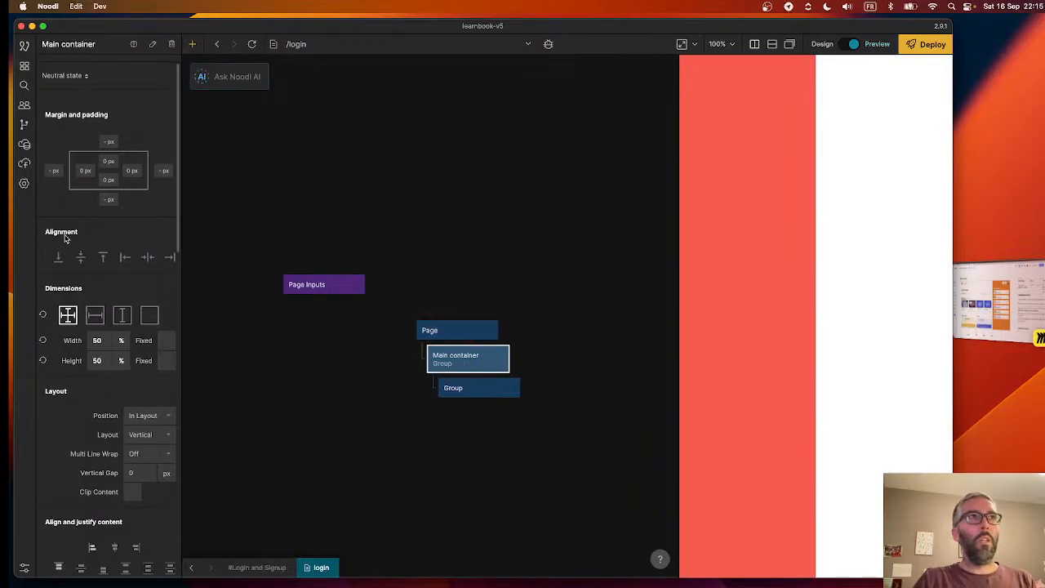
# - Try centring the Main container horizontally and vertically, and reset its alignment, width and height to the defaults
pyautogui.click(149, 259)
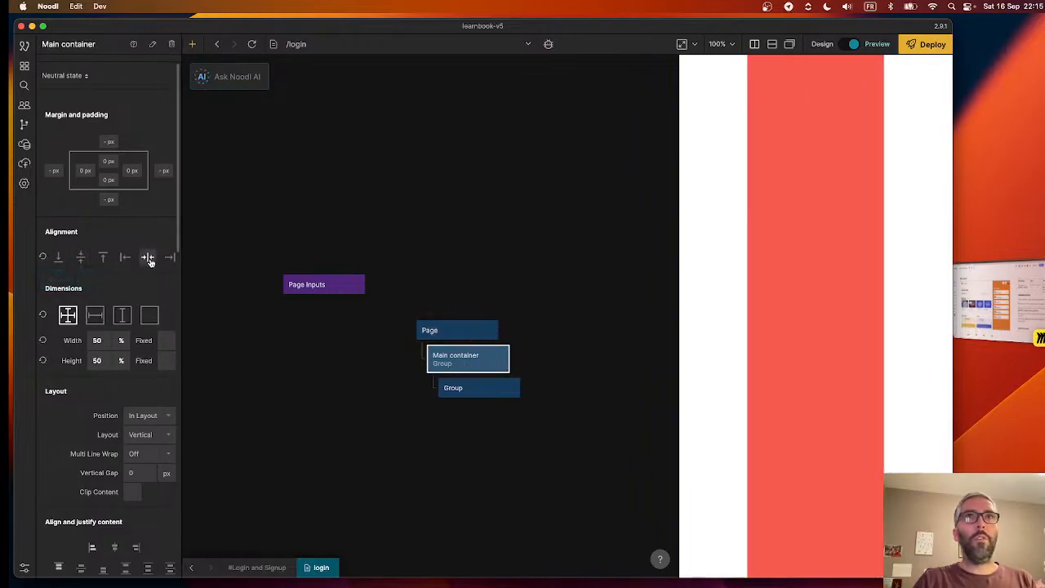
pyautogui.click(81, 258)
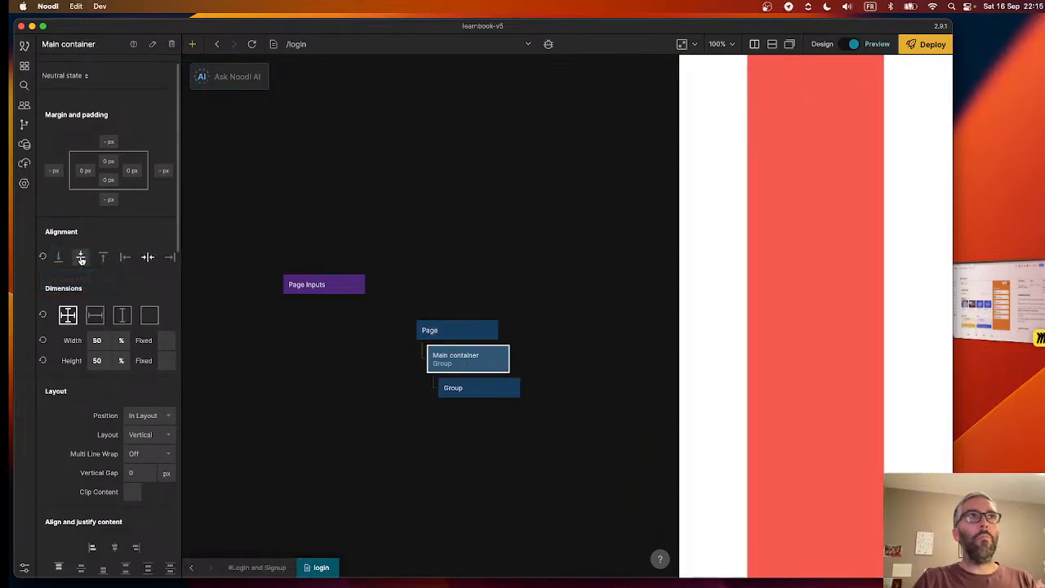
pyautogui.click(43, 258)
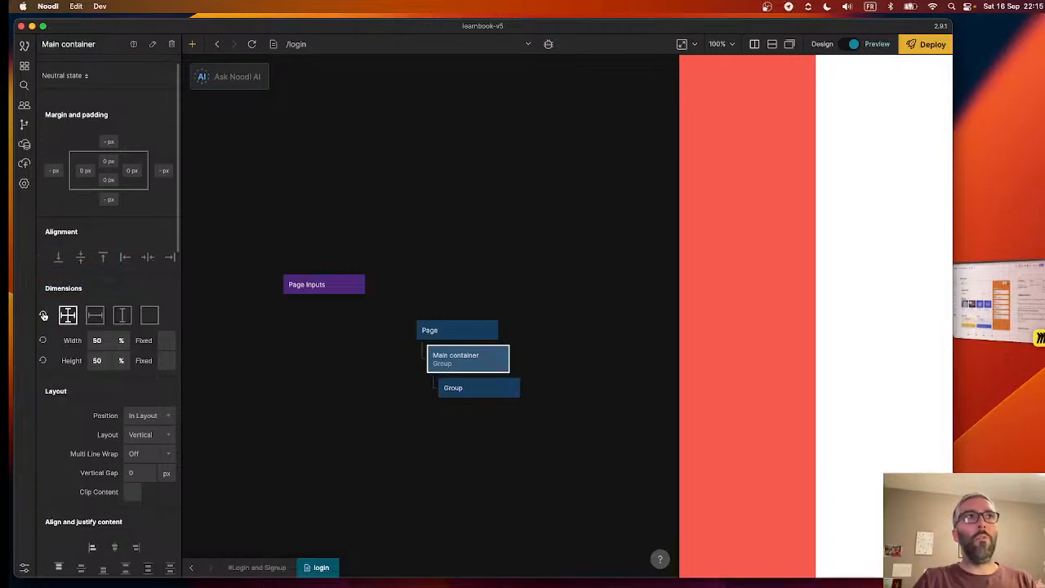
pyautogui.click(42, 340)
pyautogui.click(42, 360)
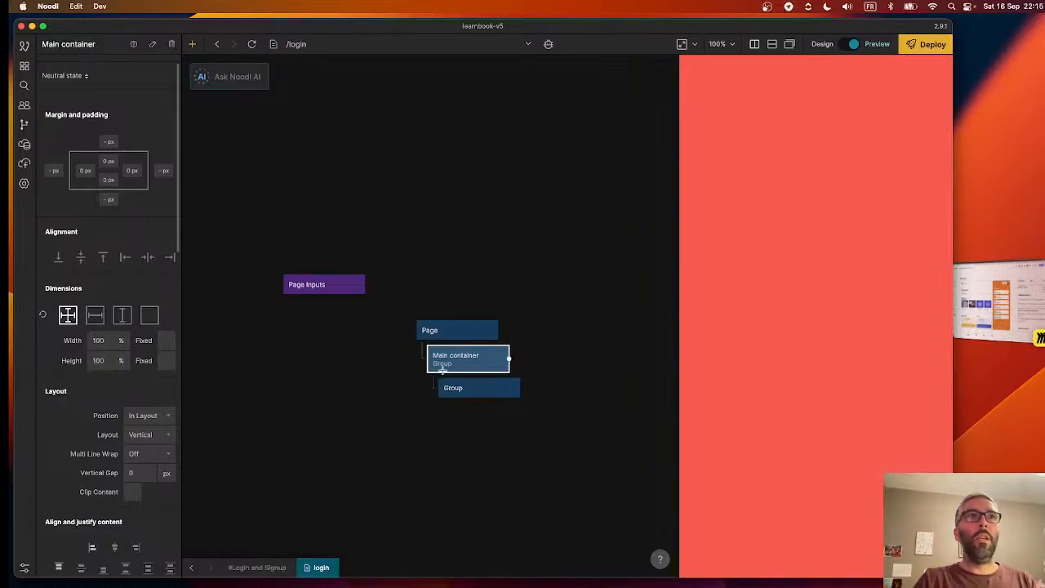
# - Set the Main container's background color to transparent
pyautogui.scroll(-8, 98, 437)
pyautogui.click(140, 362)
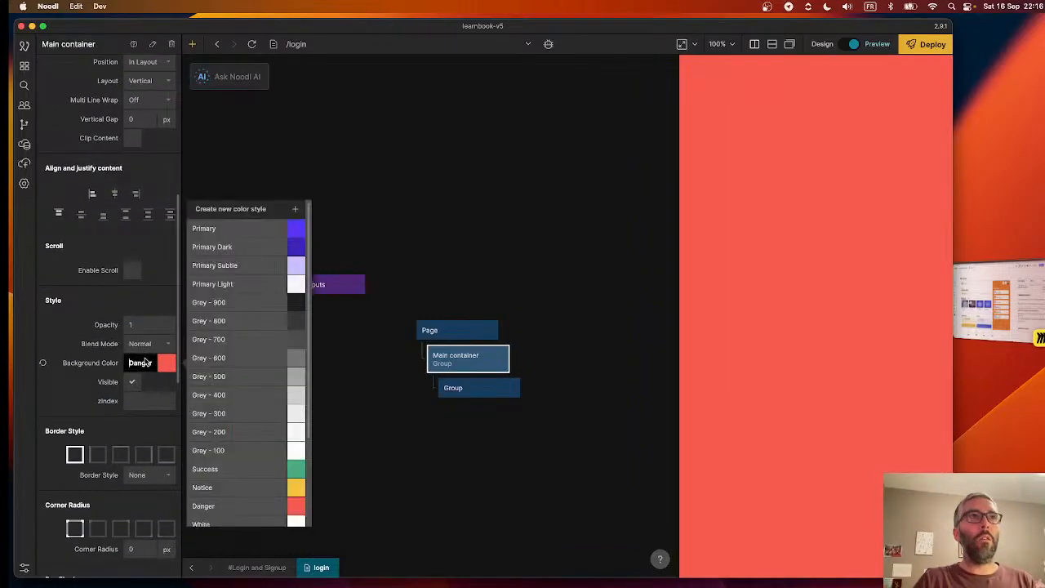
pyautogui.scroll(-3, 245, 466)
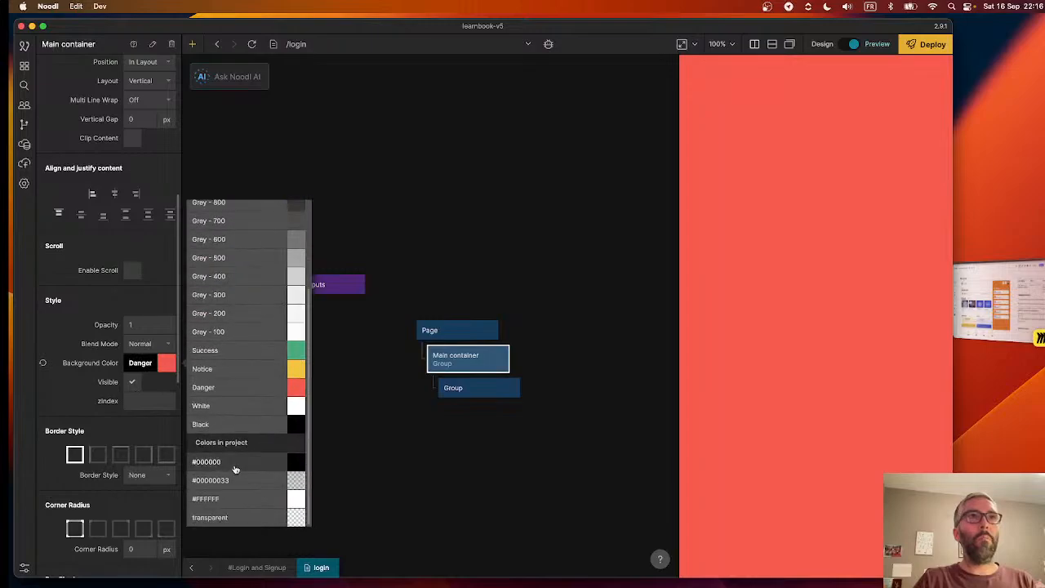
pyautogui.click(235, 519)
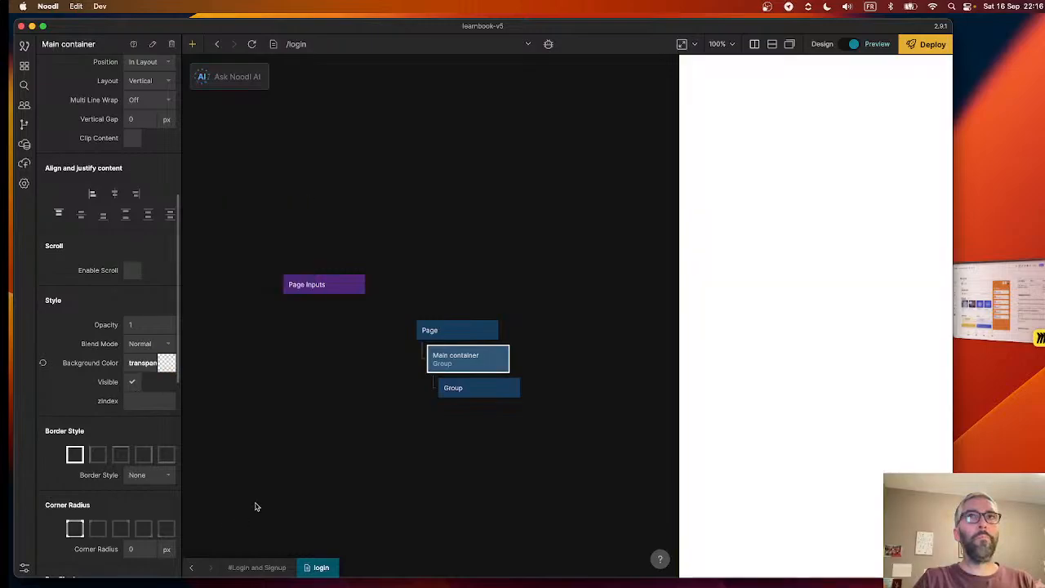
# - Limit the inner Group under the Main container to a maximum width of 500 px
pyautogui.click(454, 396)
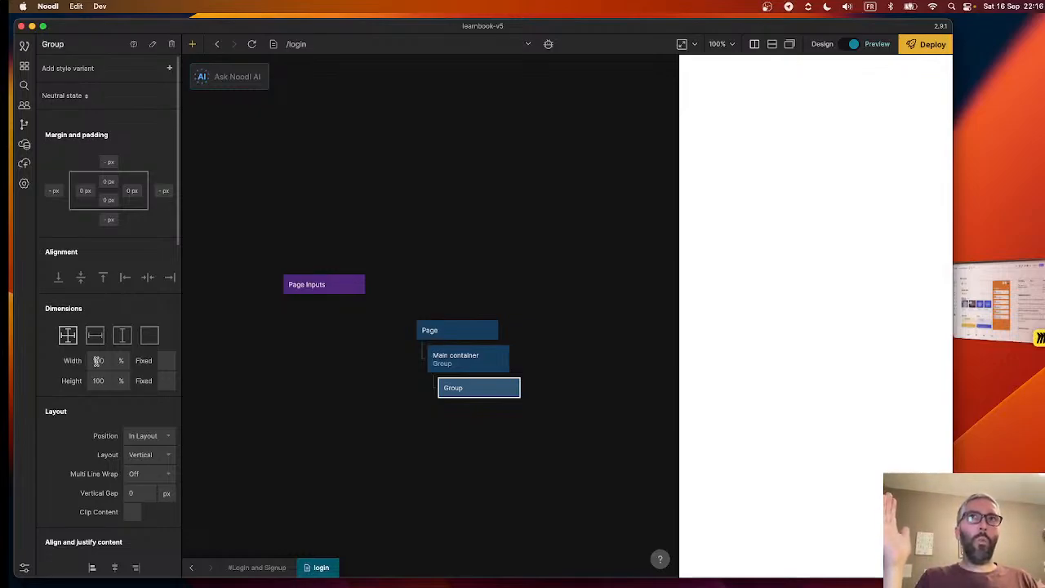
pyautogui.scroll(-15, 97, 408)
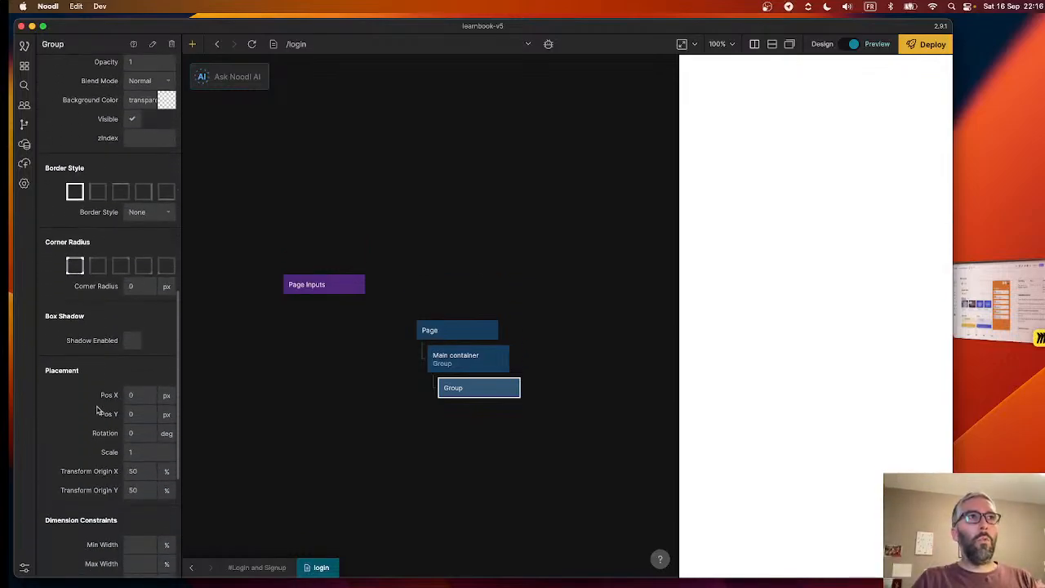
pyautogui.click(144, 338)
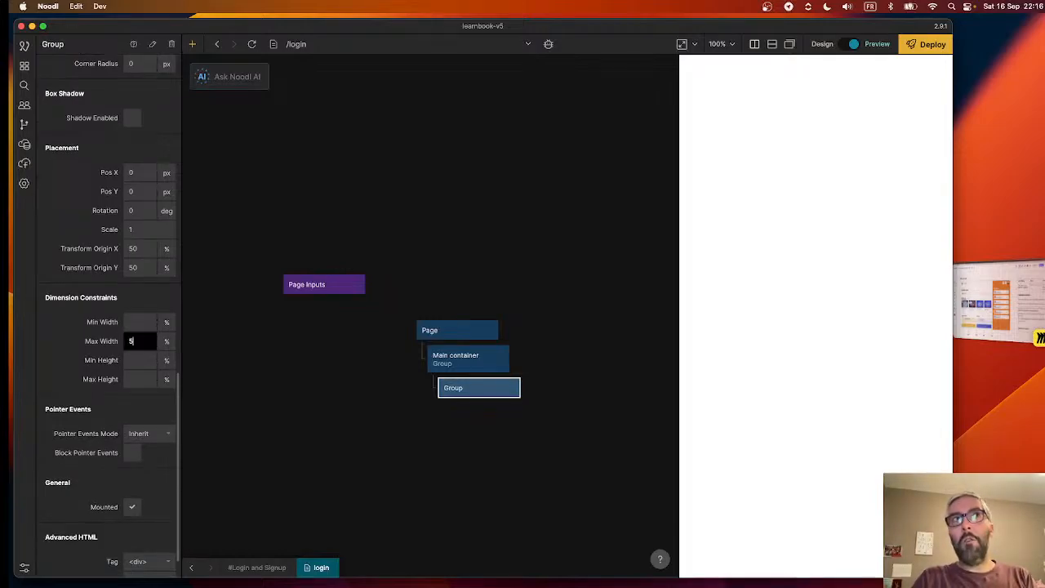
pyautogui.write('500')
pyautogui.click(168, 342)
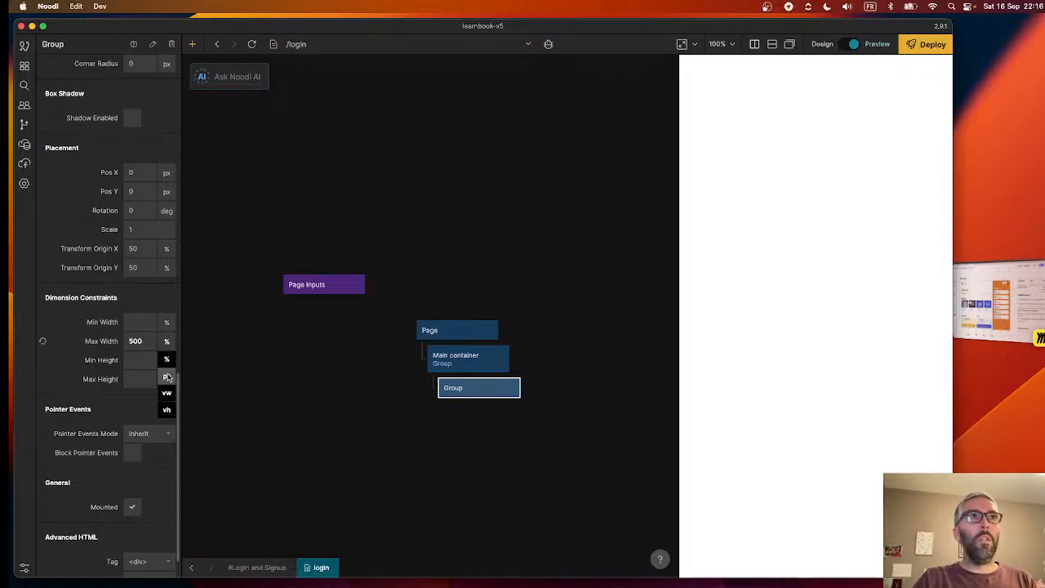
pyautogui.click(166, 381)
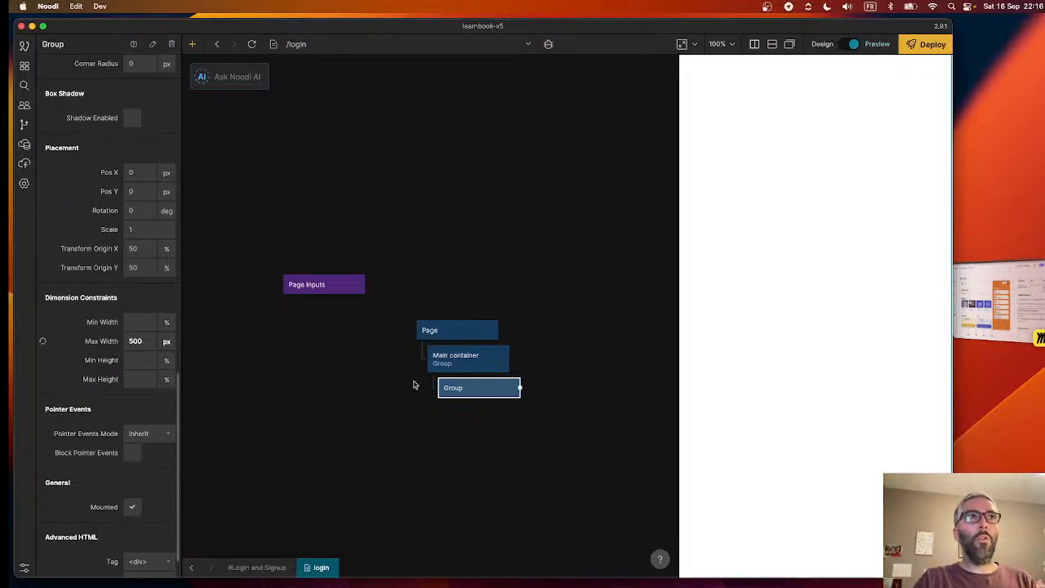
# - Give the inner Group a solid border style
pyautogui.scroll(10, 54, 389)
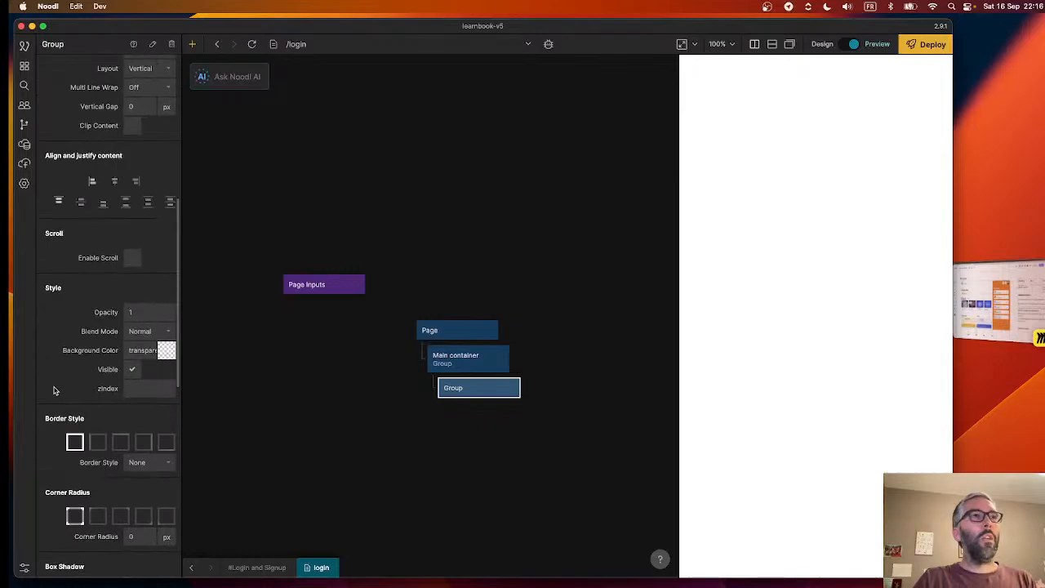
pyautogui.scroll(2, 52, 389)
pyautogui.scroll(-3, 139, 331)
pyautogui.click(140, 343)
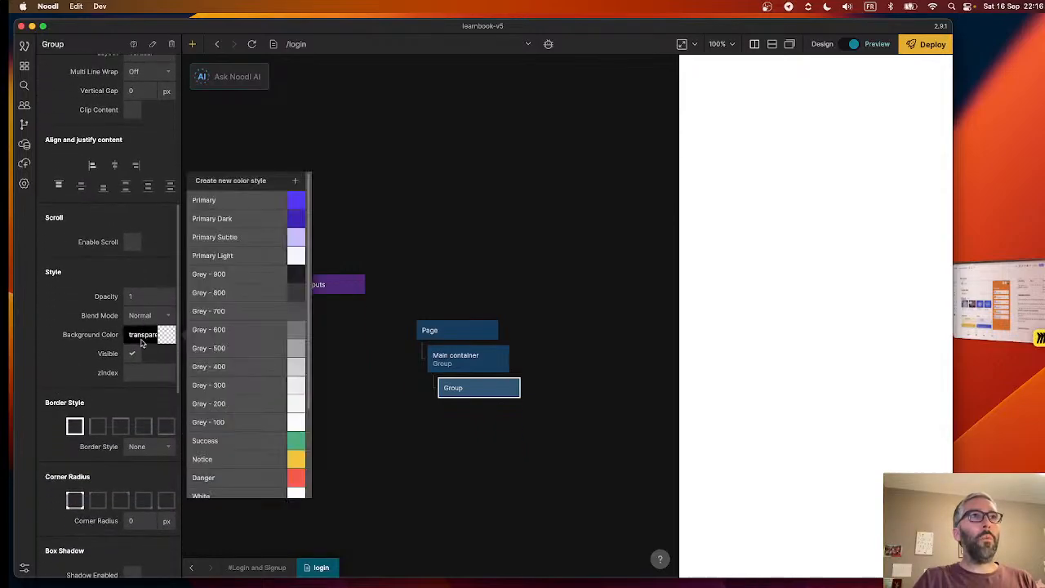
pyautogui.click(84, 344)
pyautogui.scroll(-10, 75, 400)
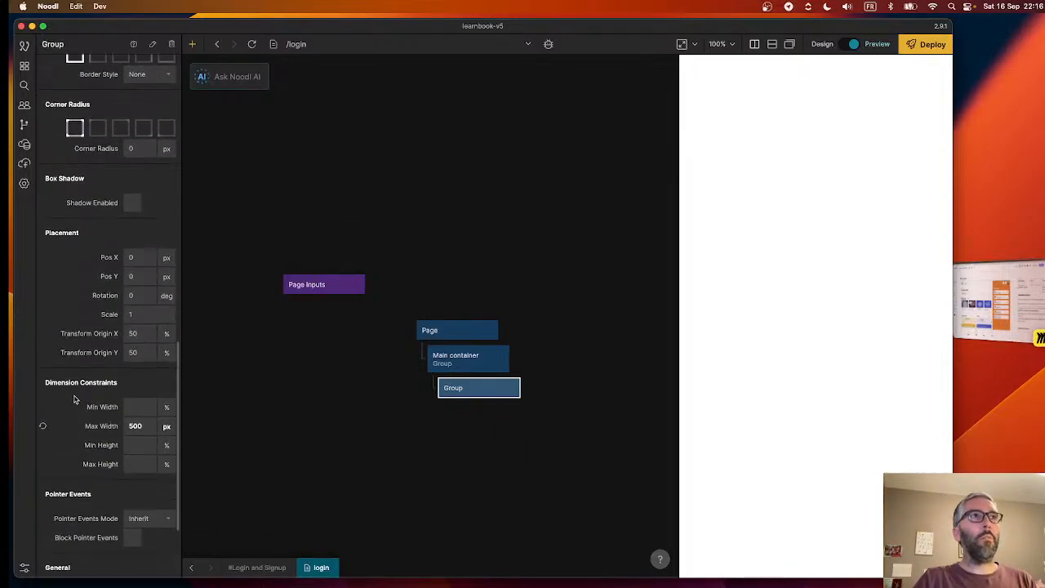
pyautogui.scroll(8, 73, 399)
pyautogui.click(151, 223)
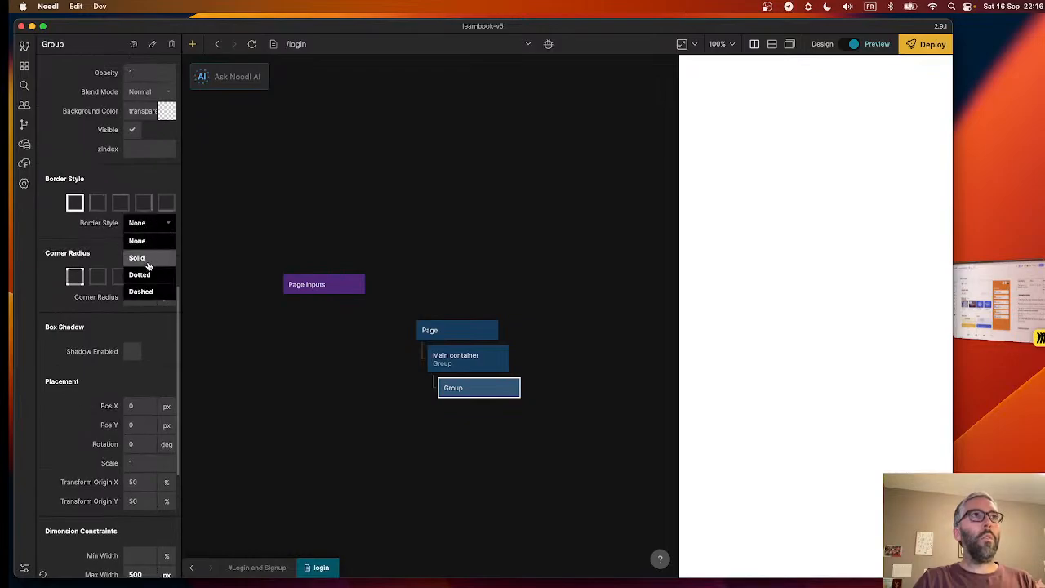
pyautogui.click(148, 260)
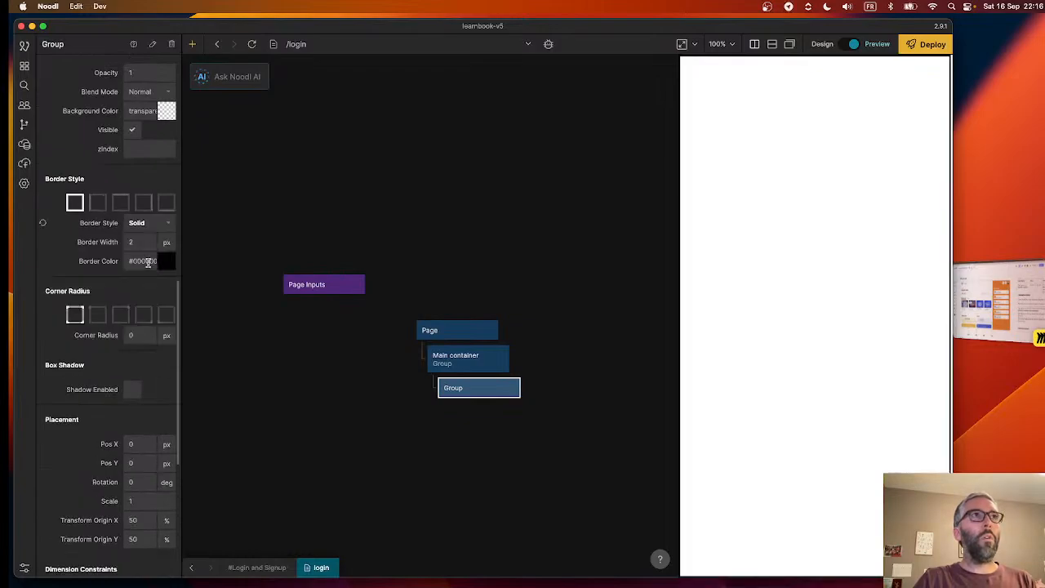
pyautogui.click(536, 241)
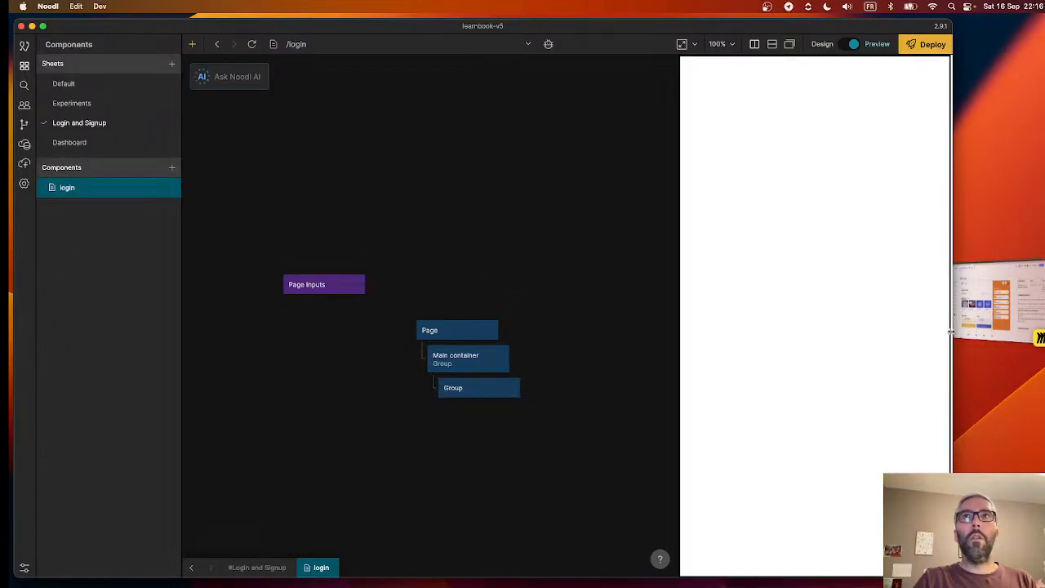
# - Rename the inner Group under the Main container as "Login box"
pyautogui.click(455, 389)
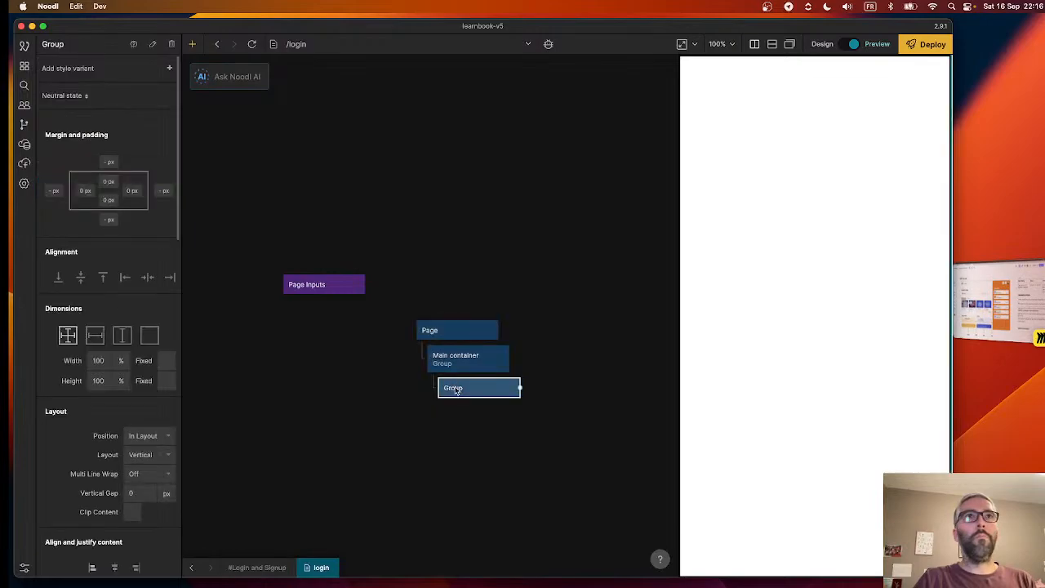
pyautogui.doubleClick(63, 45)
pyautogui.write('Login')
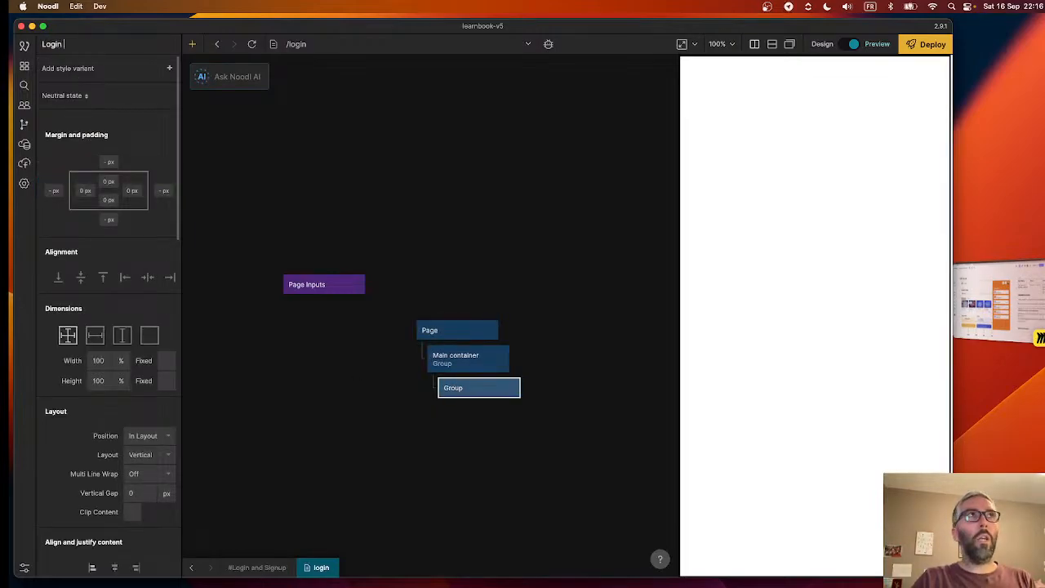
pyautogui.write(' box')
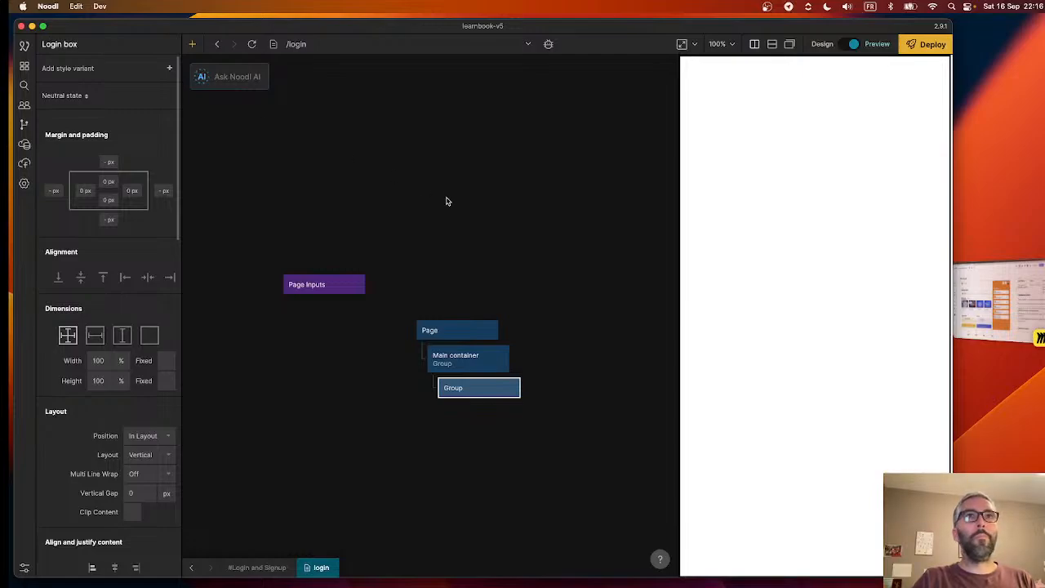
pyautogui.click(448, 198)
pyautogui.click(480, 392)
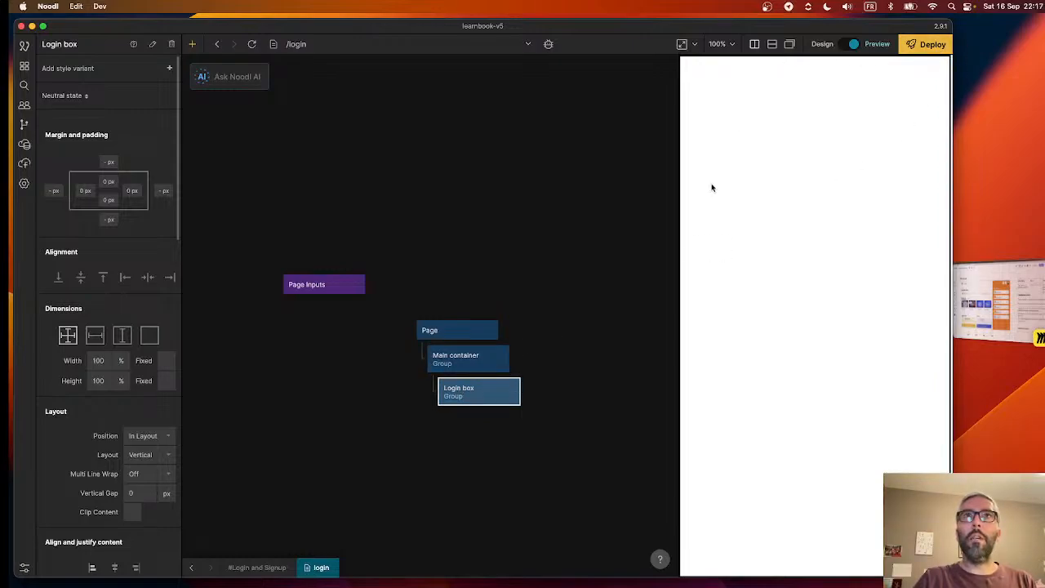
# - Widen the preview area and centre the Login box horizontally and vertically inside the Main container
pyautogui.scroll(-5, 83, 351)
pyautogui.scroll(-7, 83, 351)
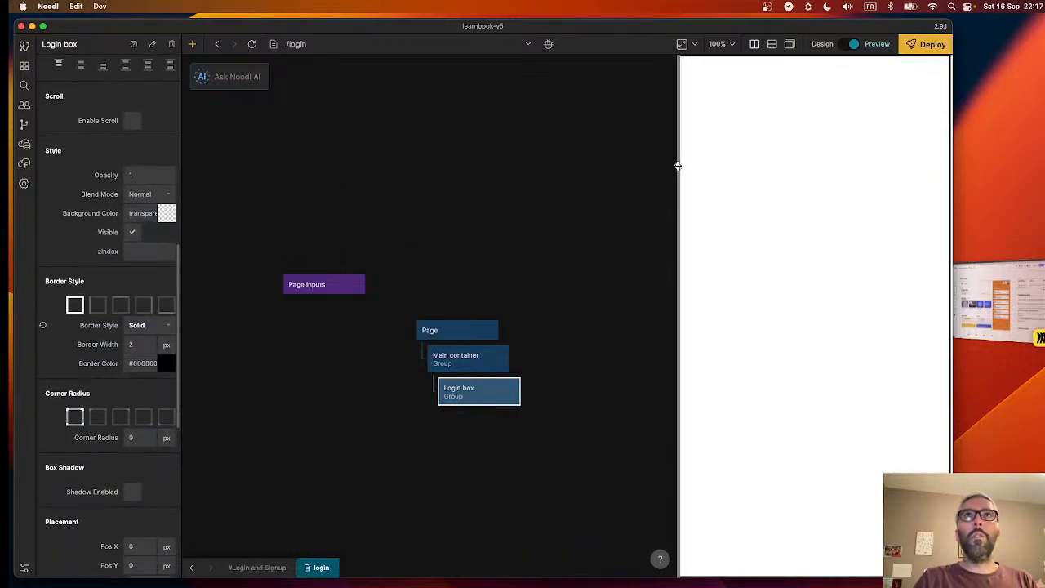
pyautogui.moveTo(678, 166); pyautogui.dragTo(479, 182)
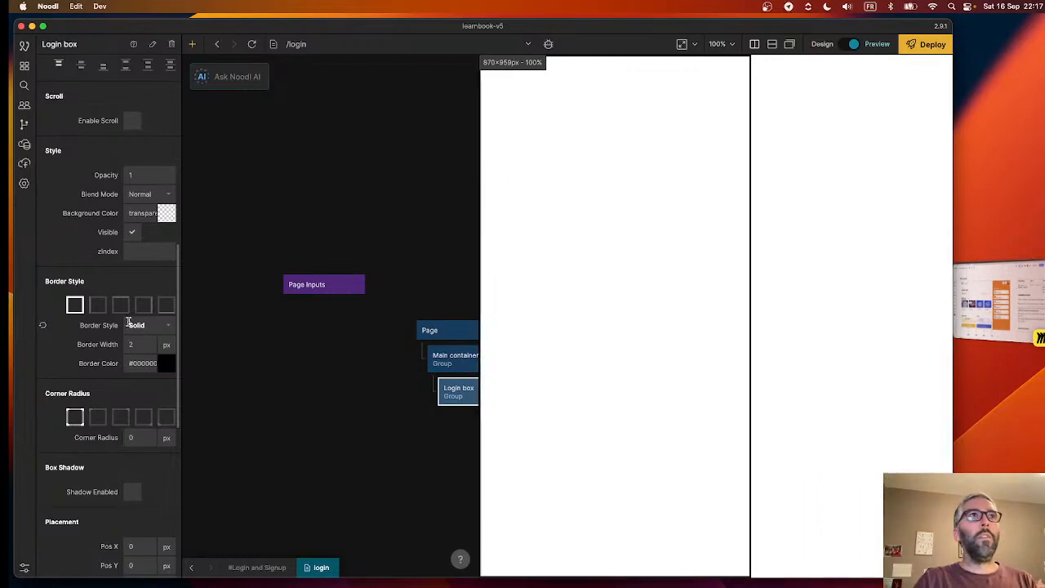
pyautogui.scroll(10, 112, 270)
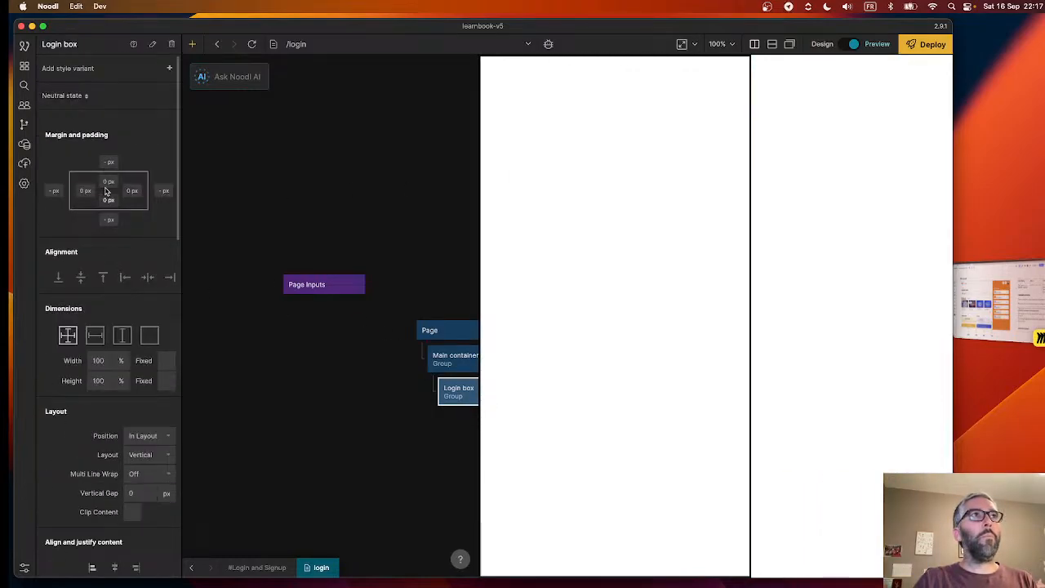
pyautogui.click(148, 278)
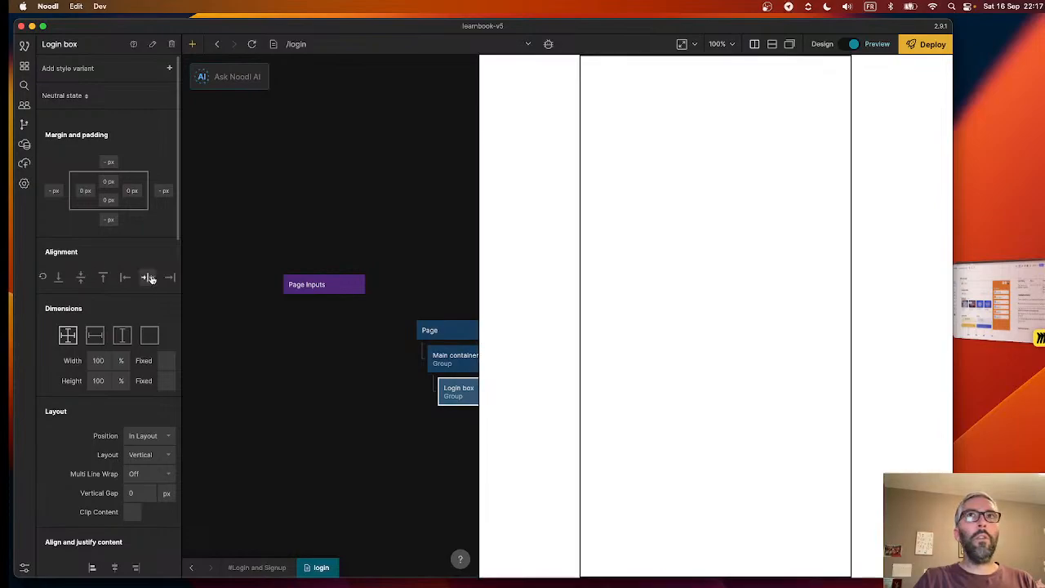
pyautogui.click(80, 277)
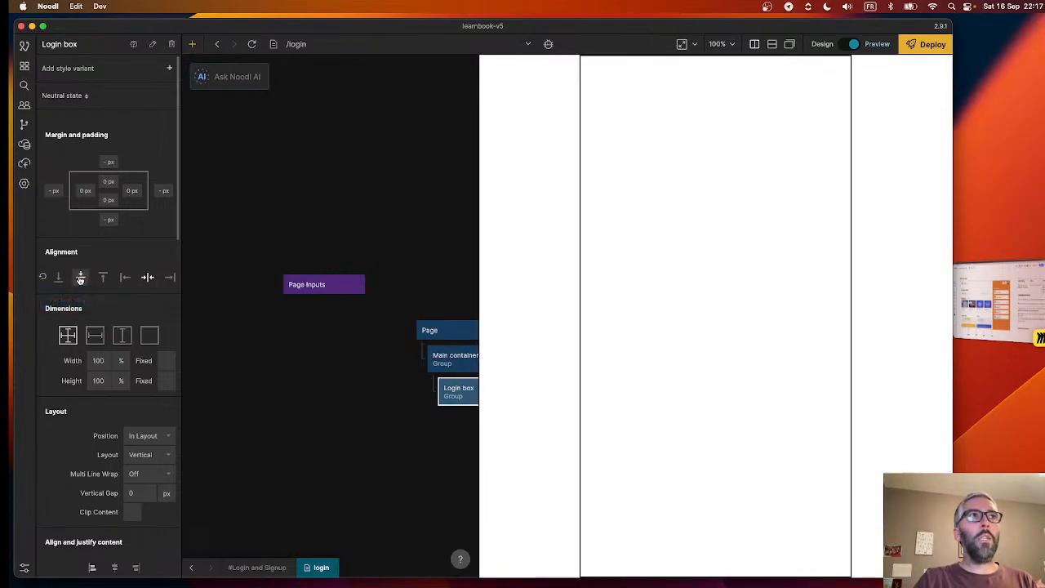
pyautogui.scroll(-10, 115, 424)
pyautogui.scroll(10, 116, 432)
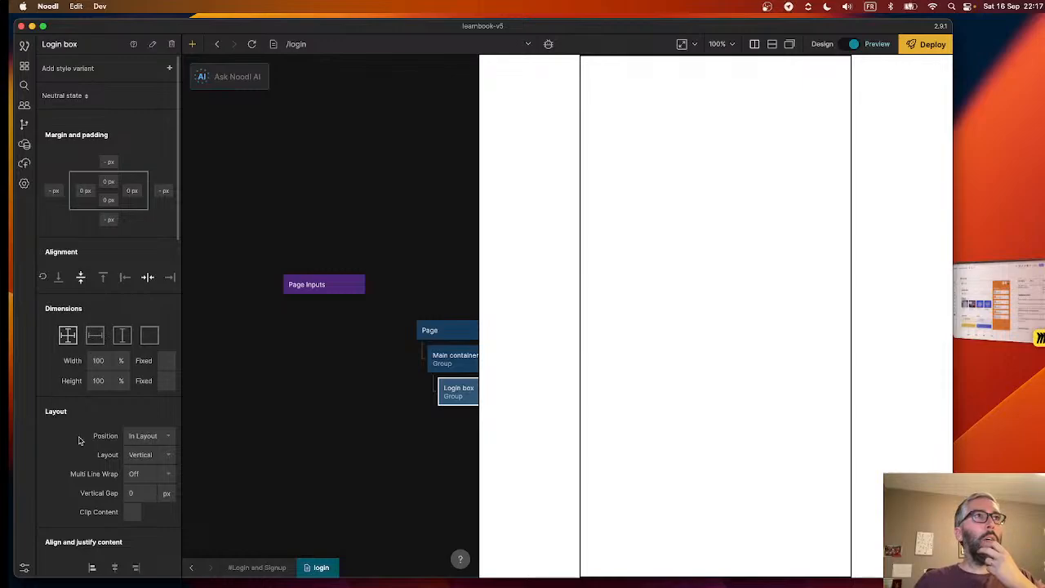
# - Set the Login box's minimum height to 300 px and make its height follow its content while the width stays explicit
pyautogui.scroll(-15, 79, 441)
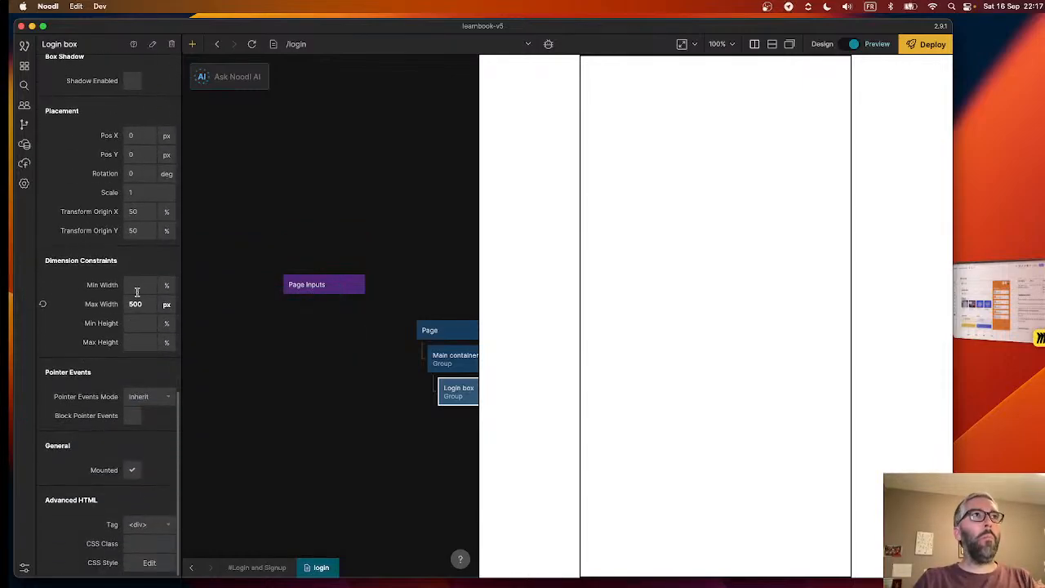
pyautogui.click(139, 324)
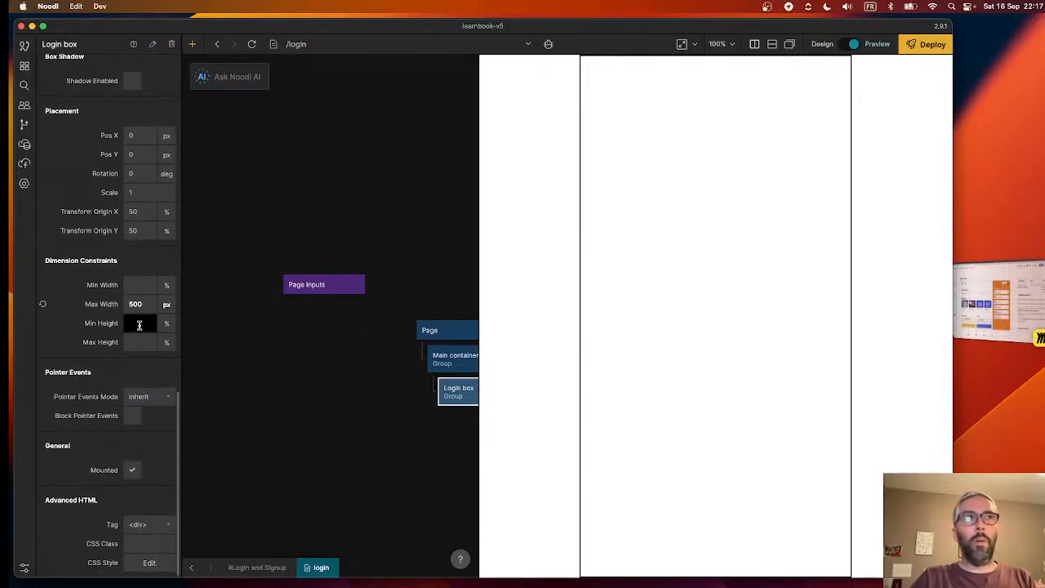
pyautogui.write('300')
pyautogui.click(167, 324)
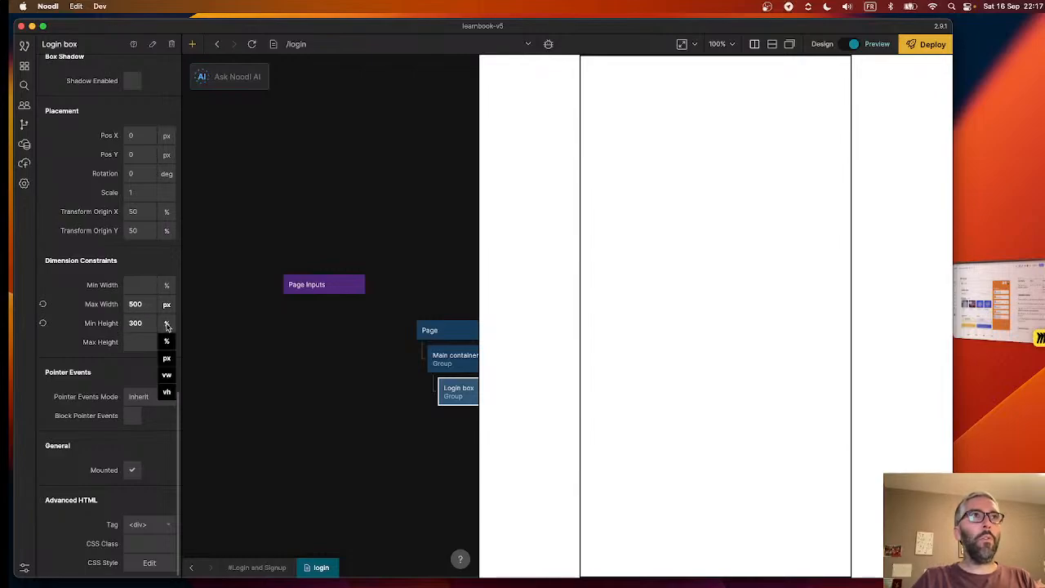
pyautogui.click(164, 365)
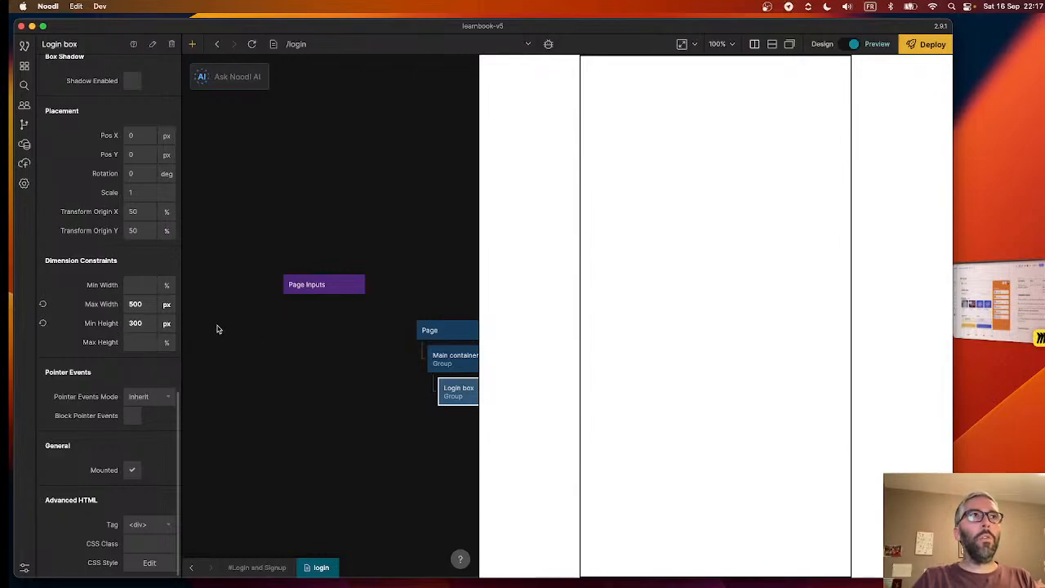
pyautogui.scroll(15, 175, 314)
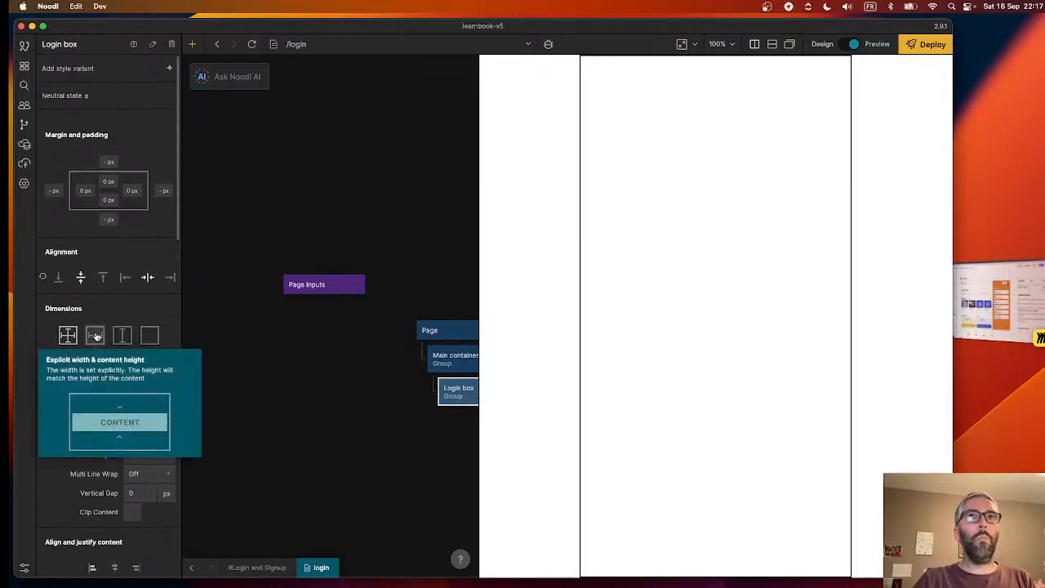
pyautogui.click(95, 336)
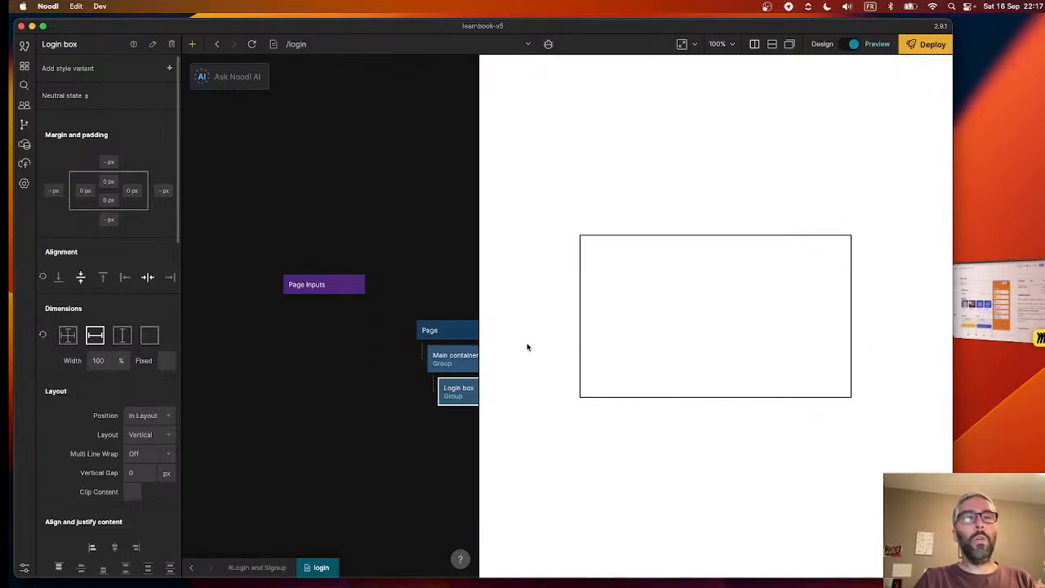
# - Add a Text node and nest it as a child of the Login box group
pyautogui.hscroll(5, 408, 443)
pyautogui.scroll(-3, 408, 443)
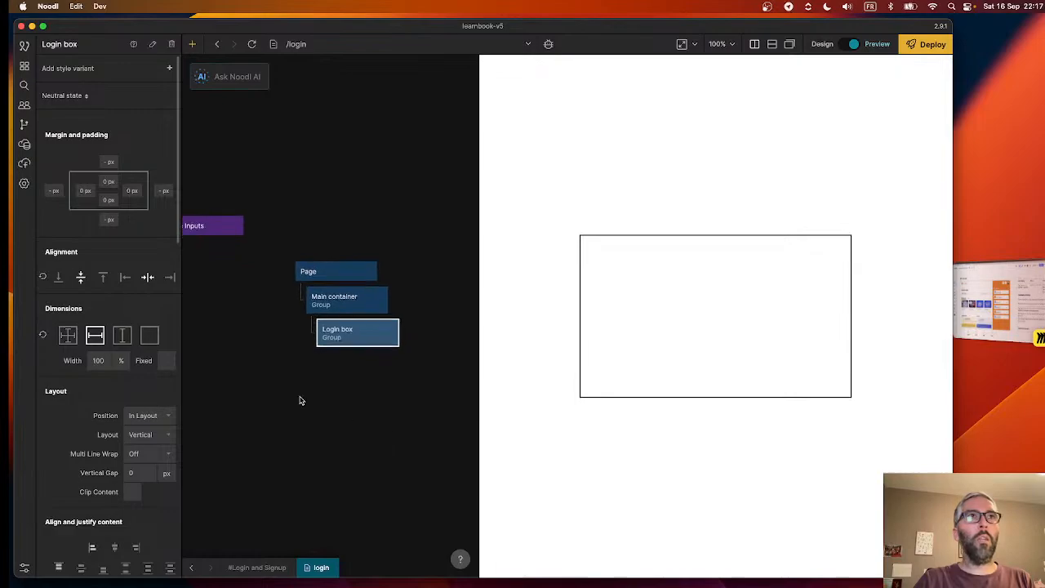
pyautogui.hscroll(-2, 299, 400)
pyautogui.hscroll(1, 327, 399)
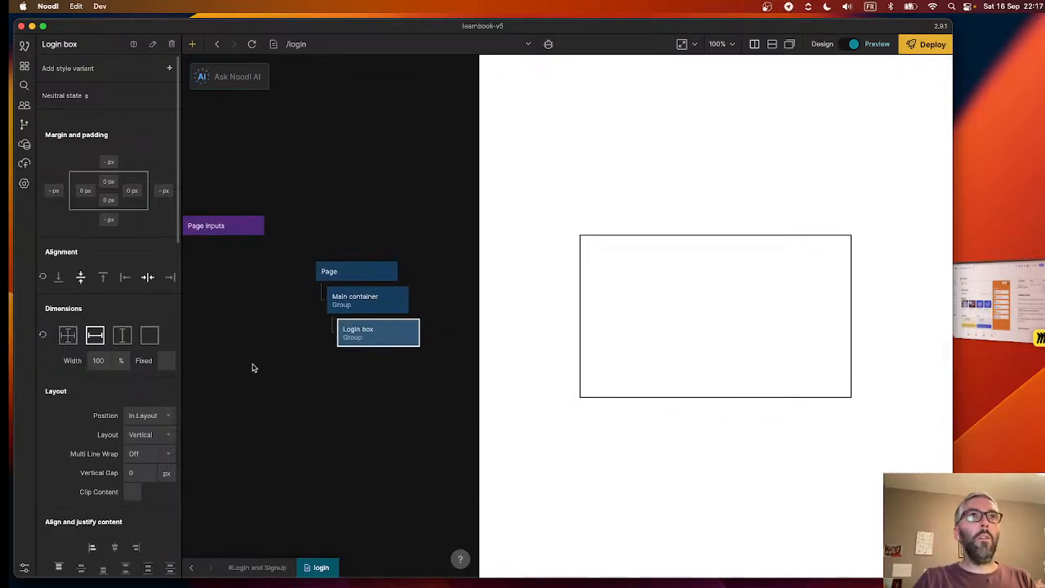
pyautogui.rightClick(352, 387)
pyautogui.write('text')
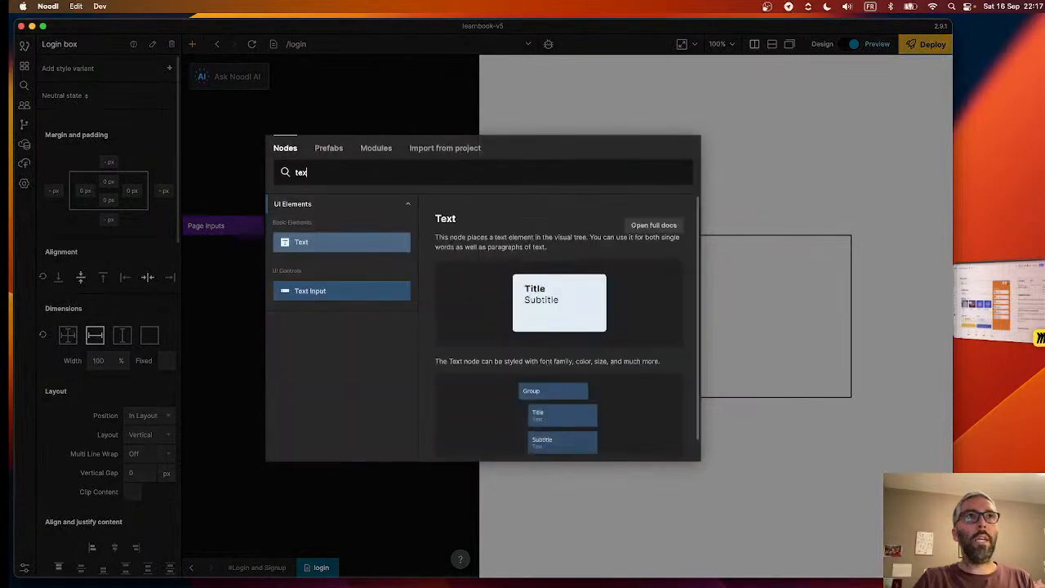
pyautogui.click(341, 242)
pyautogui.moveTo(379, 393); pyautogui.dragTo(392, 364)
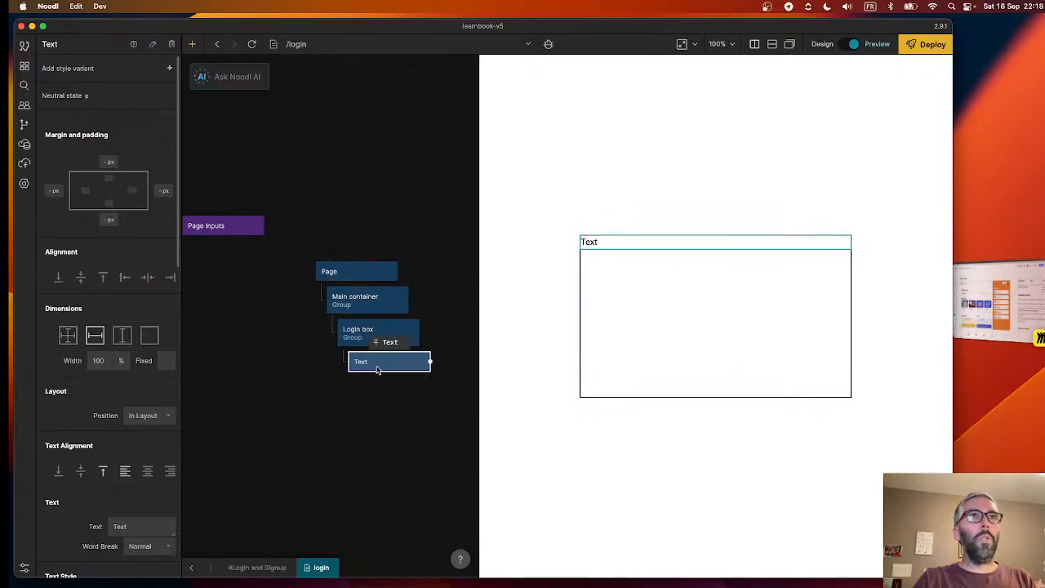
# - Rename the Text node inside the Login box as "Title text"
pyautogui.doubleClick(71, 47)
pyautogui.write('Title text')
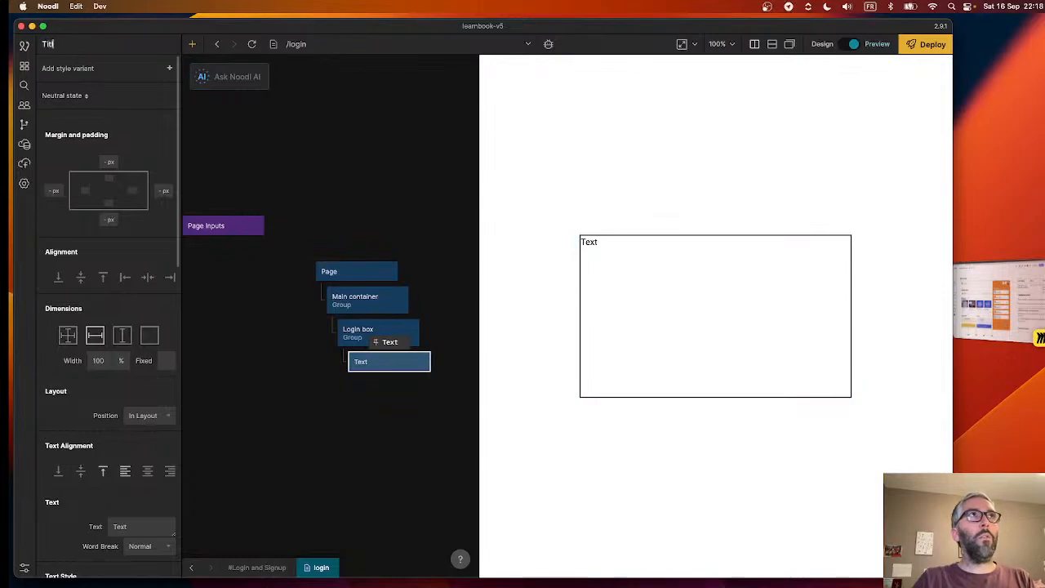
pyautogui.click(351, 144)
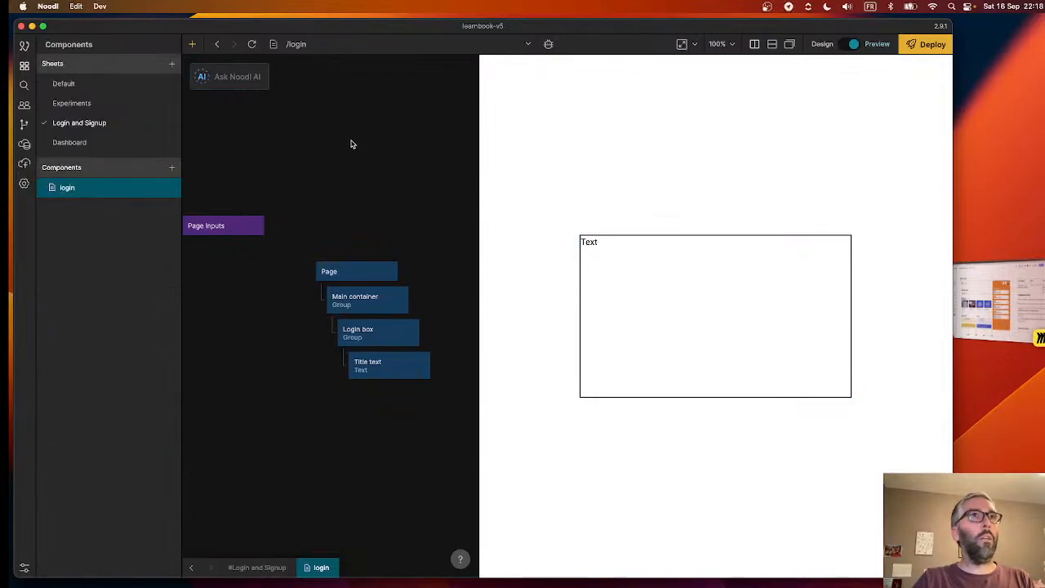
pyautogui.click(391, 366)
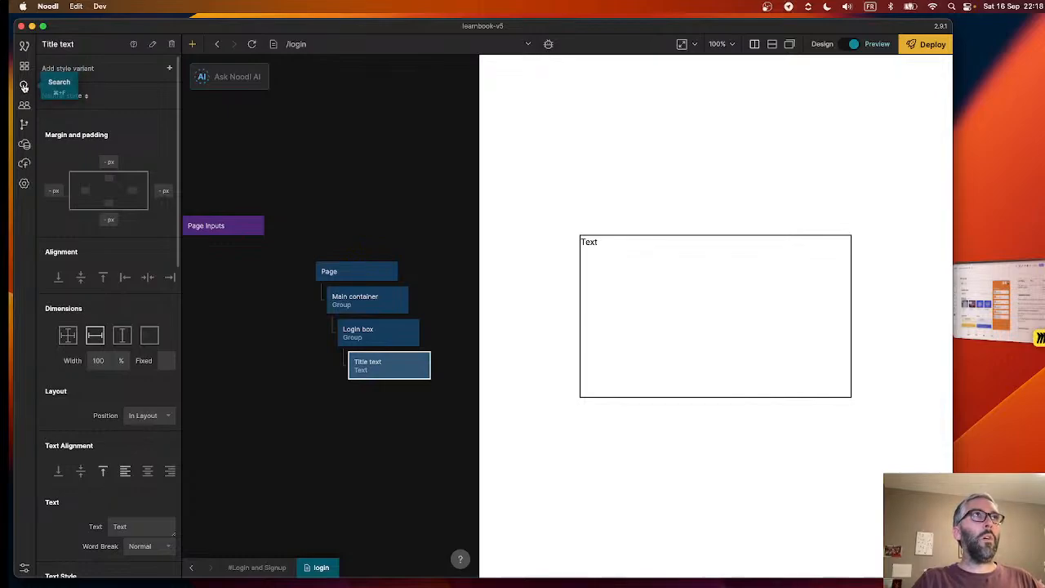
# - Search the project's nodes and properties for "main", "group" and "app", clear the search and return to the components list
pyautogui.click(24, 86)
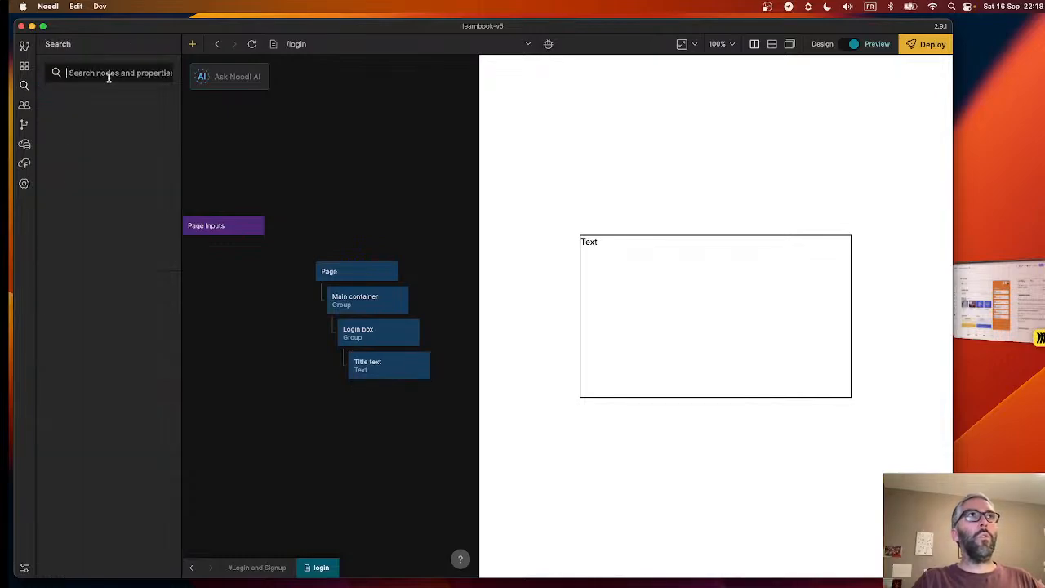
pyautogui.write('ma')
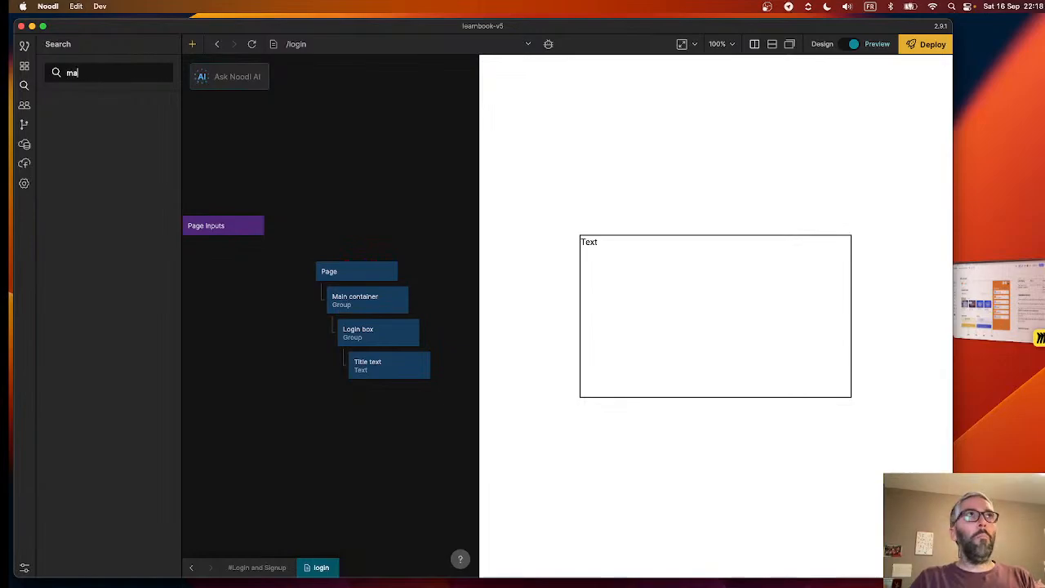
pyautogui.write('in')
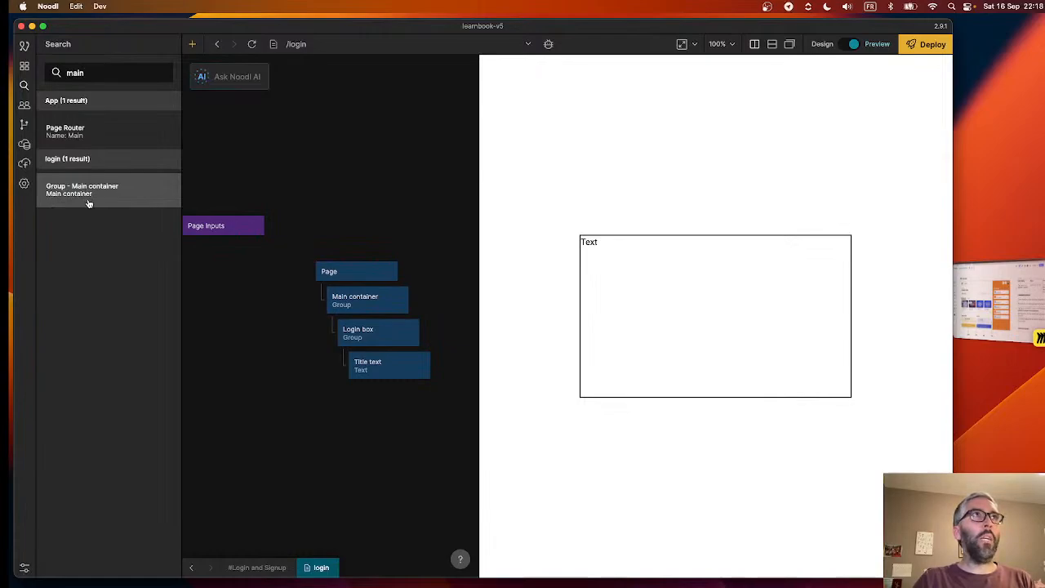
pyautogui.press('super+a')
pyautogui.write('br')
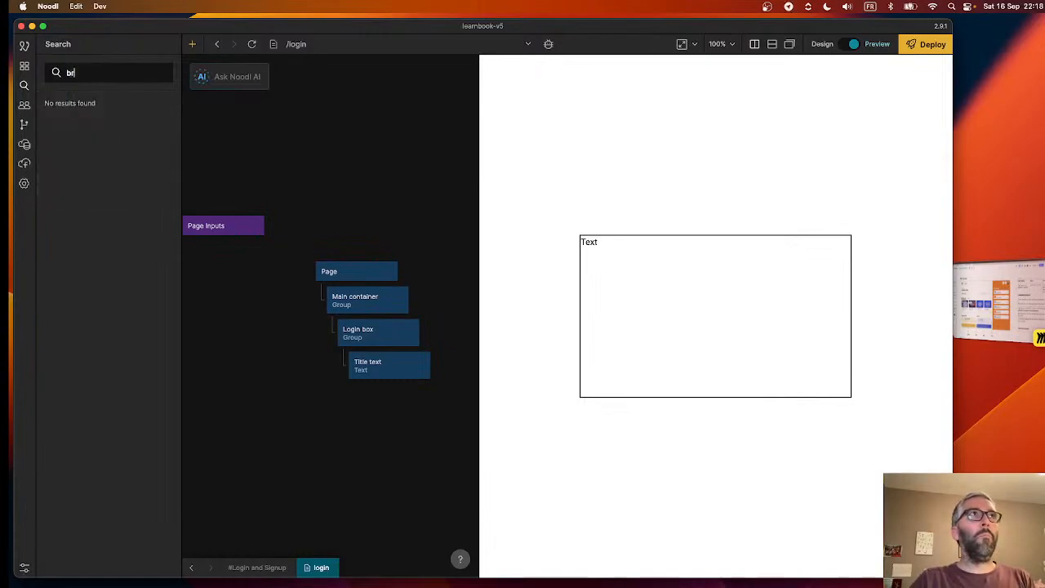
pyautogui.press('BackSpace')
pyautogui.press('BackSpace')
pyautogui.write('group')
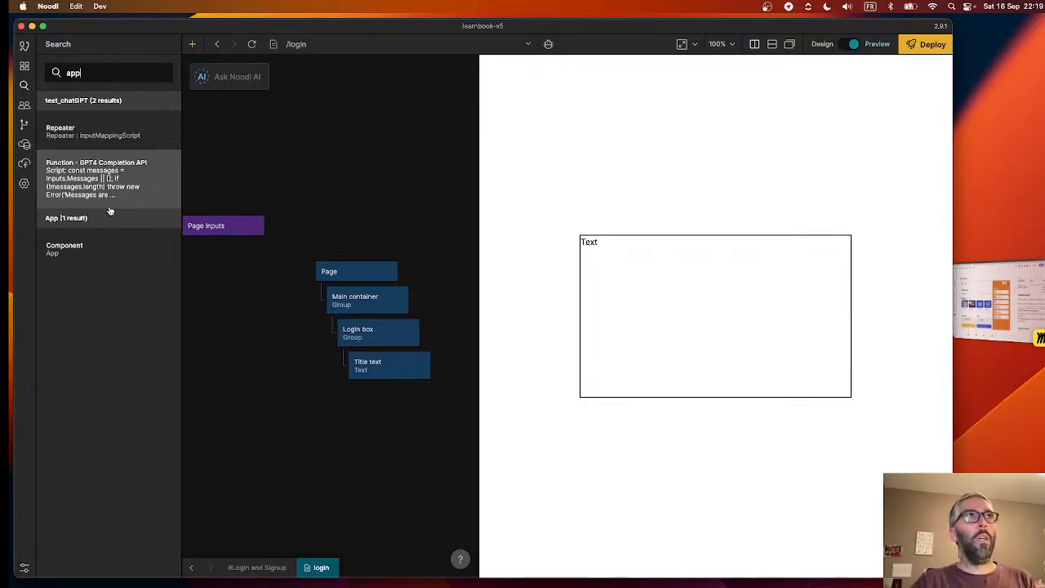
pyautogui.doubleClick(78, 73)
pyautogui.press('BackSpace')
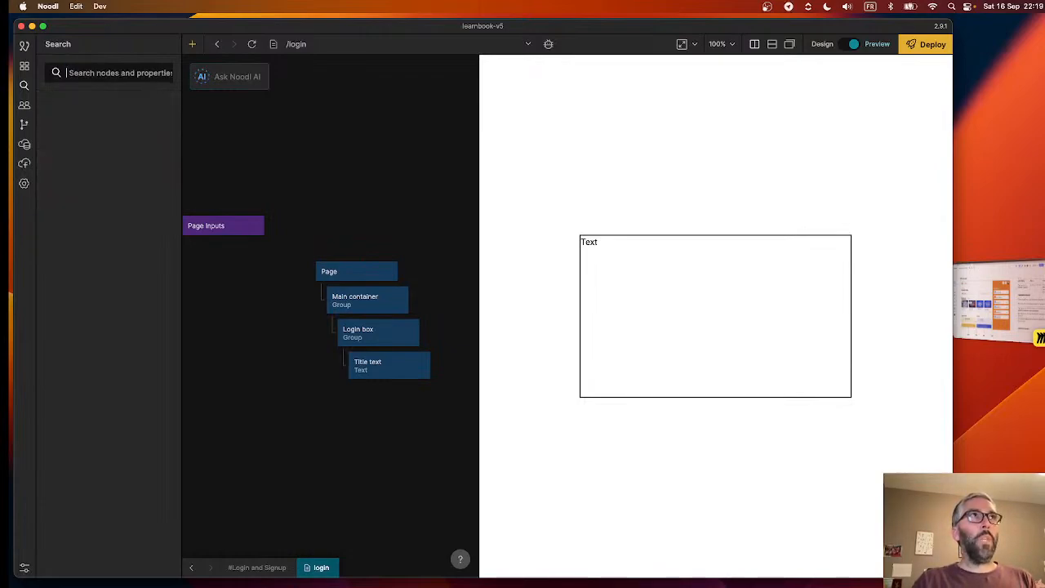
pyautogui.click(24, 67)
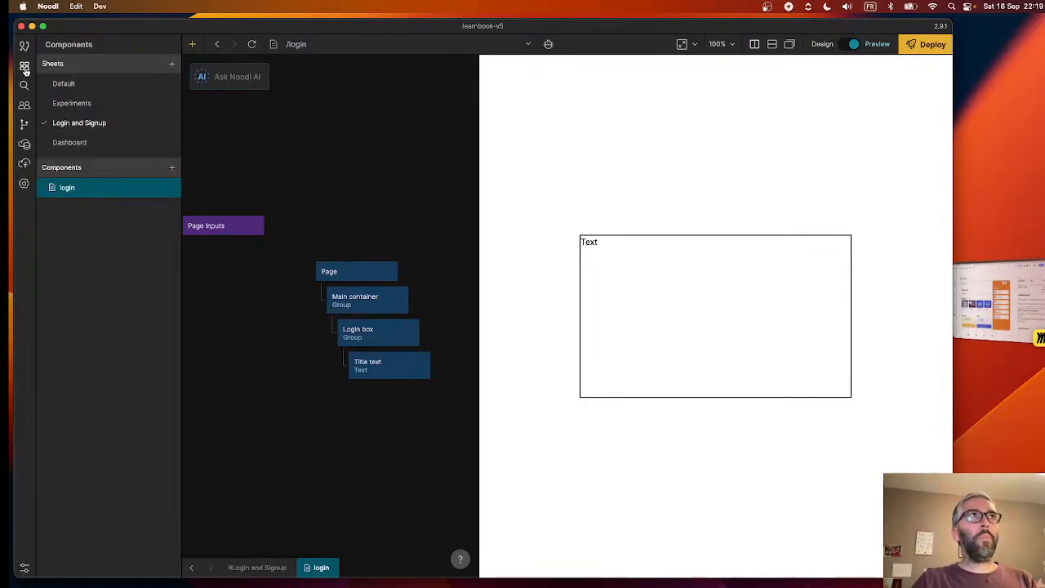
# - Try the Title Small and Title Medium text styles on the Title text node and settle on Title Large
pyautogui.click(380, 370)
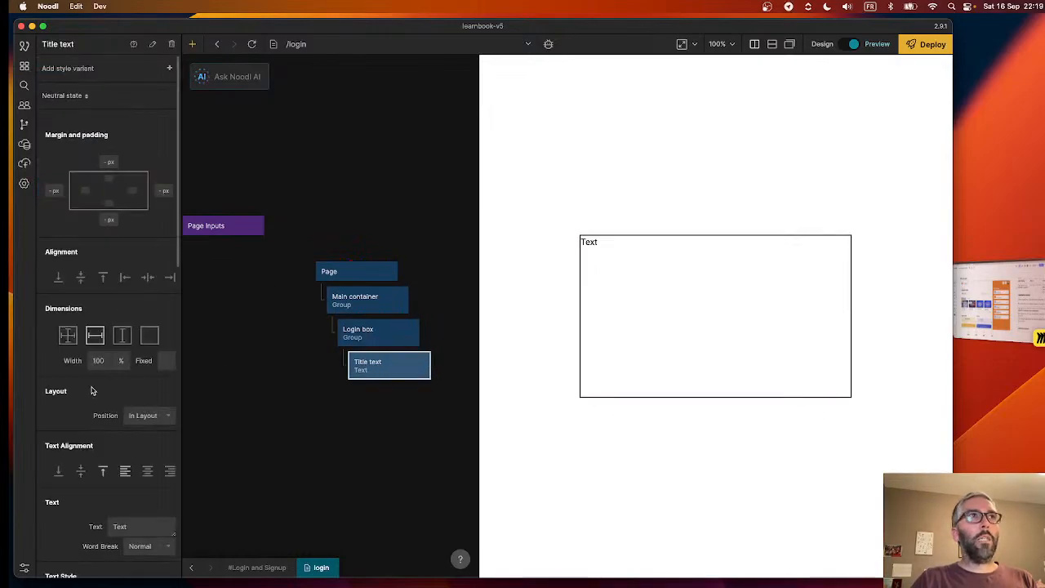
pyautogui.scroll(-6, 92, 390)
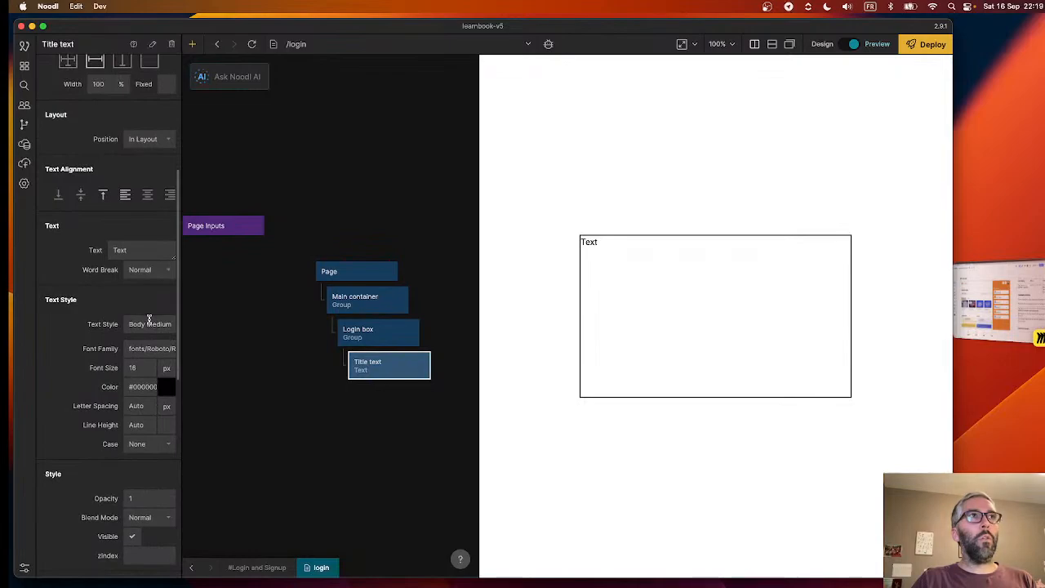
pyautogui.click(143, 324)
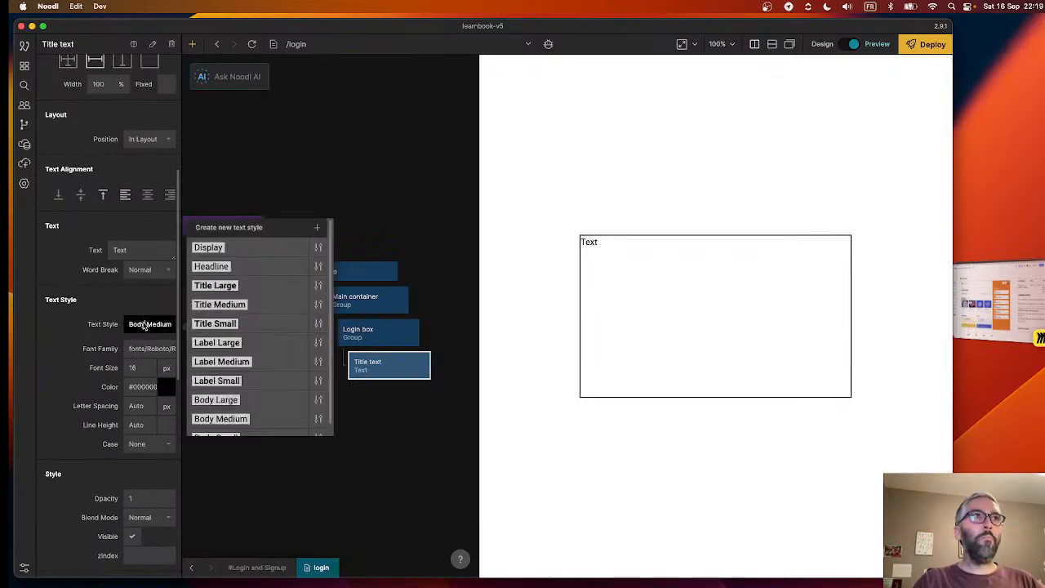
pyautogui.click(228, 324)
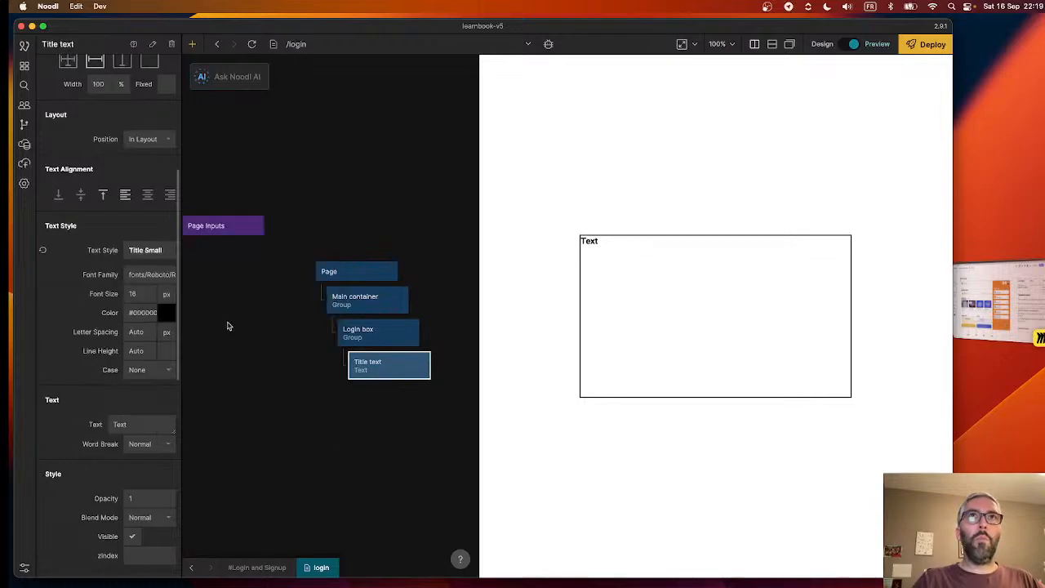
pyautogui.click(138, 253)
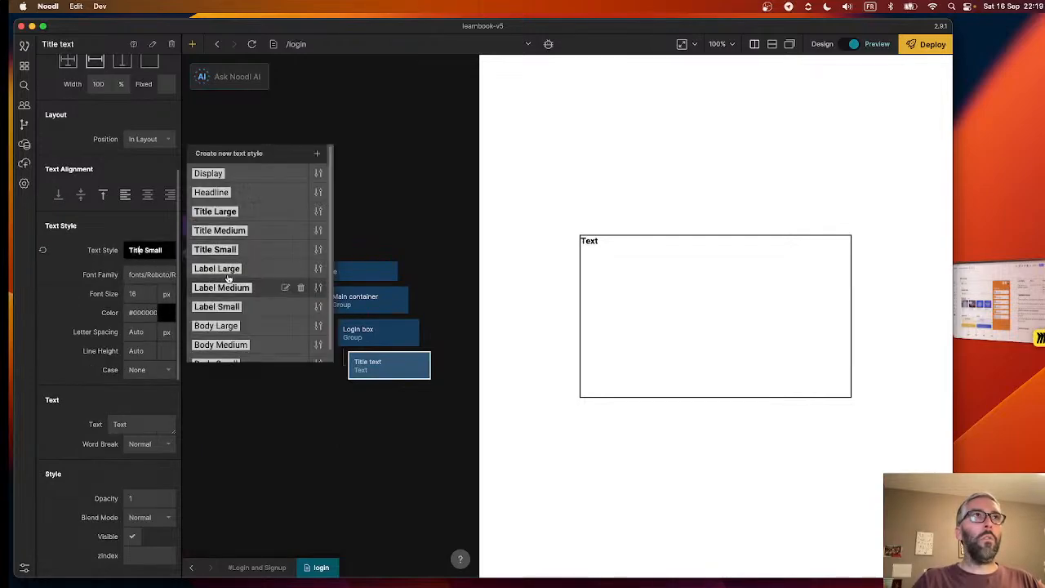
pyautogui.click(237, 228)
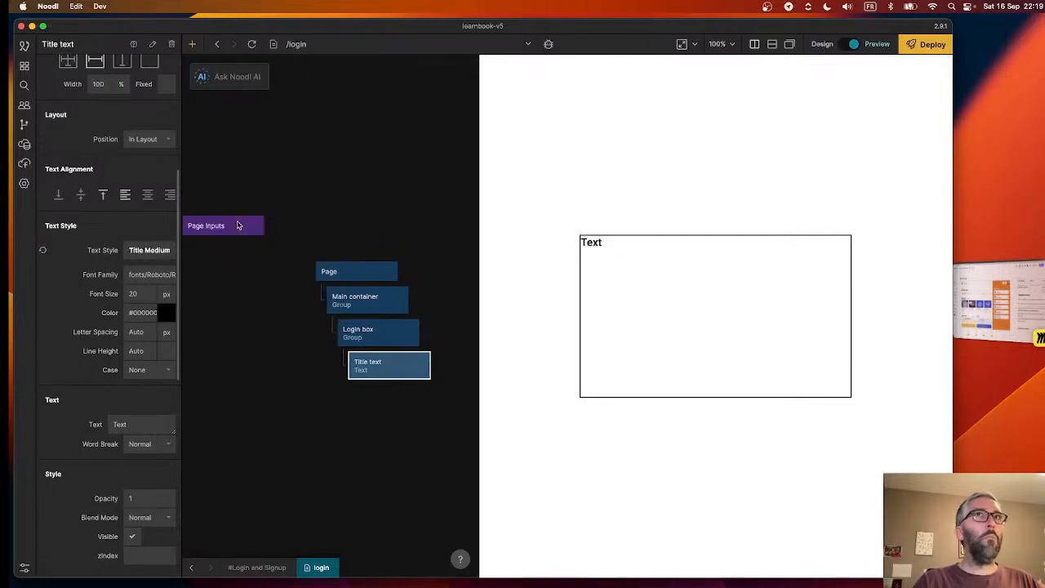
pyautogui.click(140, 251)
pyautogui.click(228, 211)
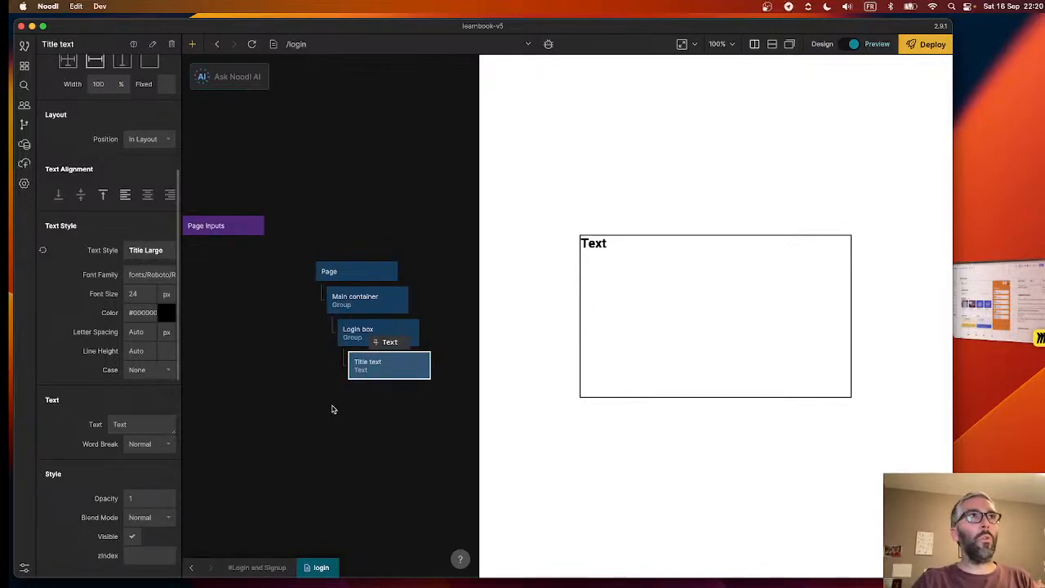
# - Set the displayed text of the Title text node to "Login"
pyautogui.scroll(7, 102, 305)
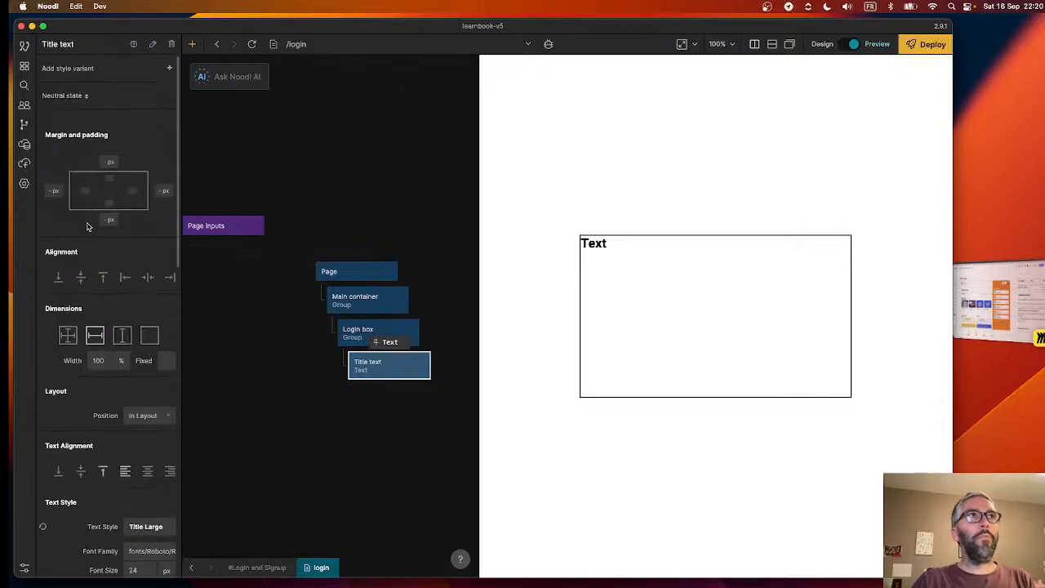
pyautogui.scroll(-8, 88, 226)
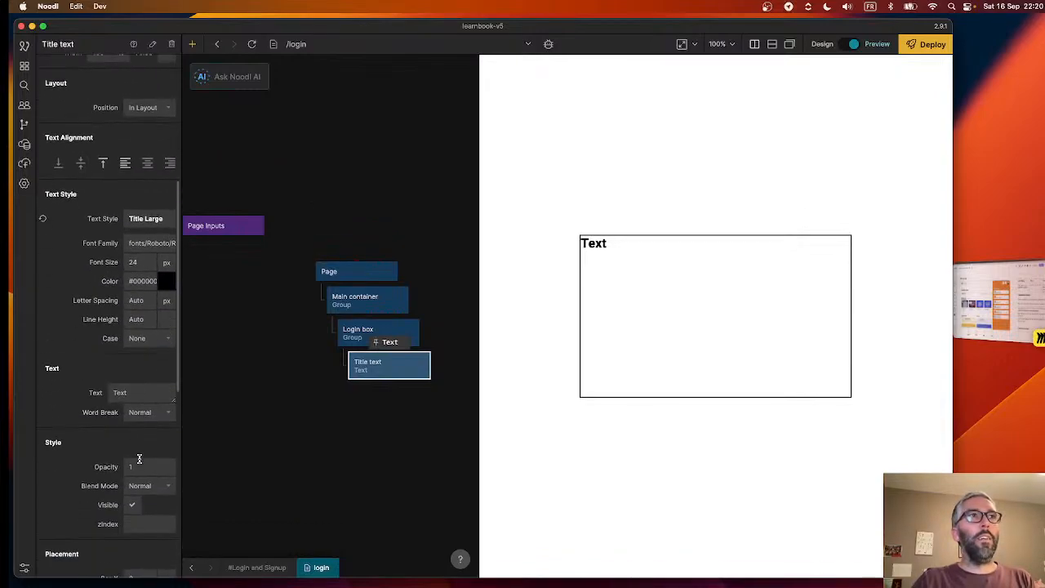
pyautogui.doubleClick(133, 389)
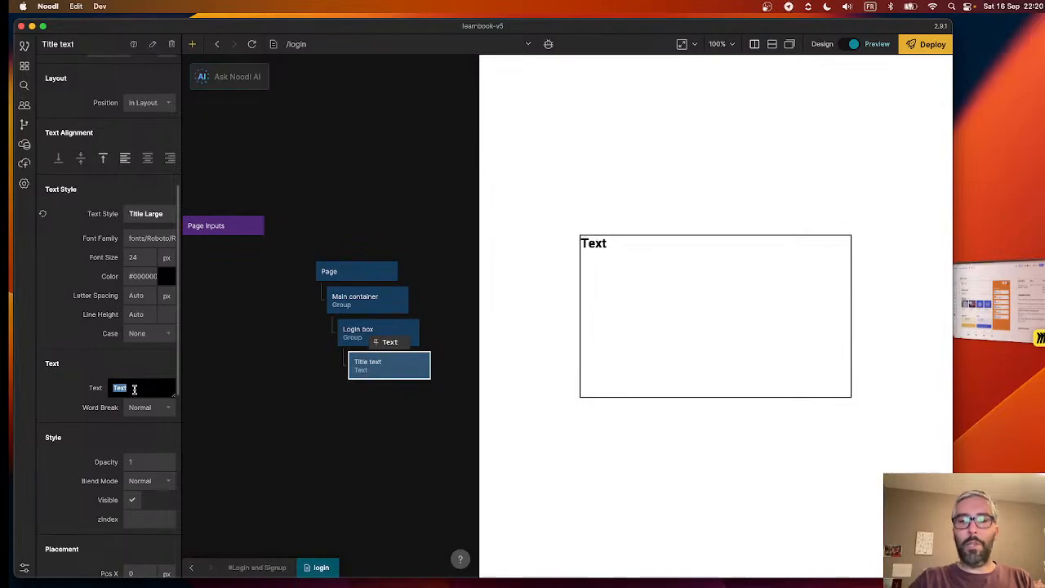
pyautogui.write('c')
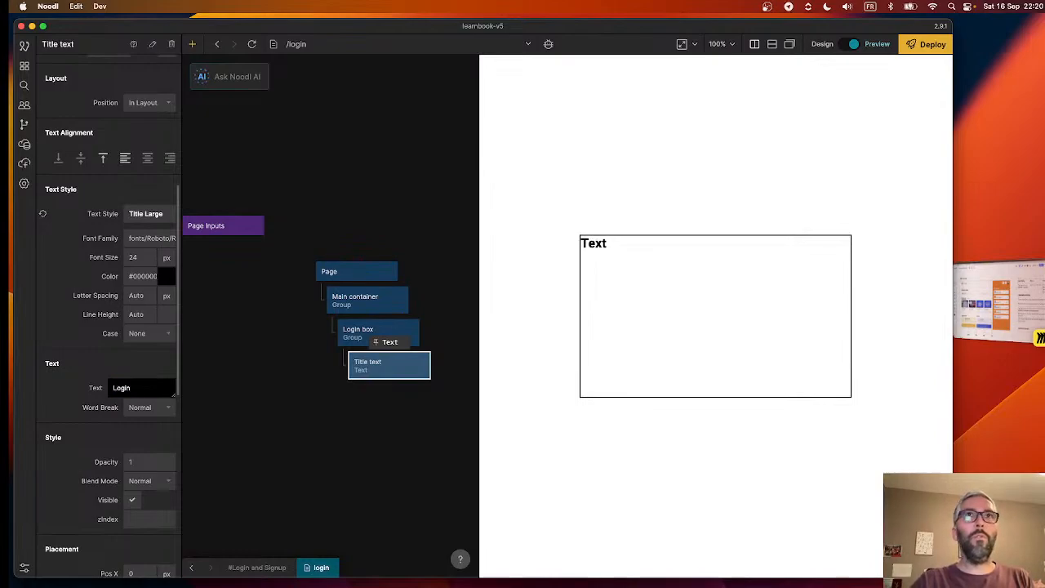
pyautogui.click(334, 427)
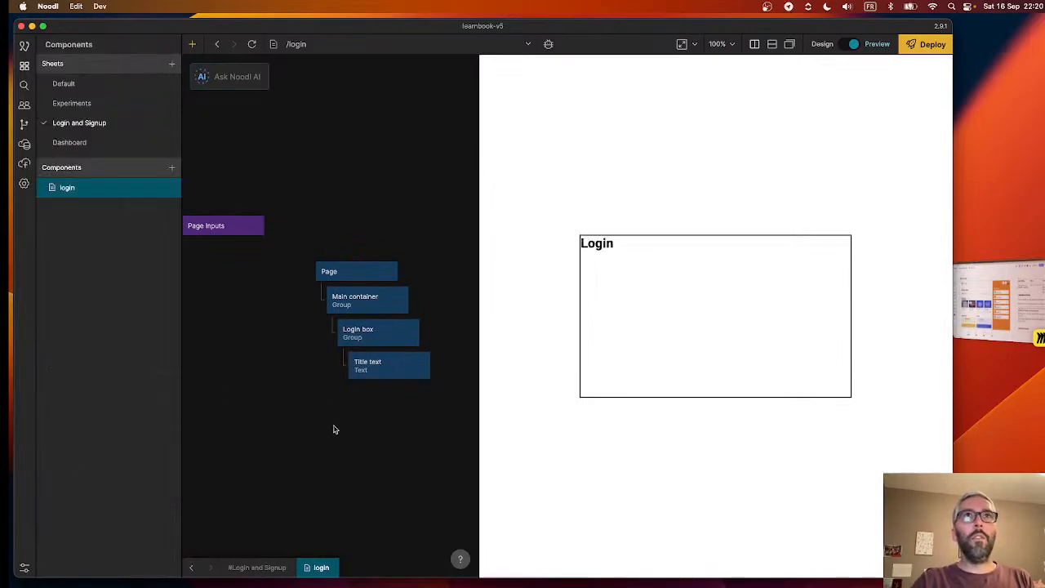
# - Duplicate the Title text node inside the Login box and delete one of the two nodes
pyautogui.click(399, 367)
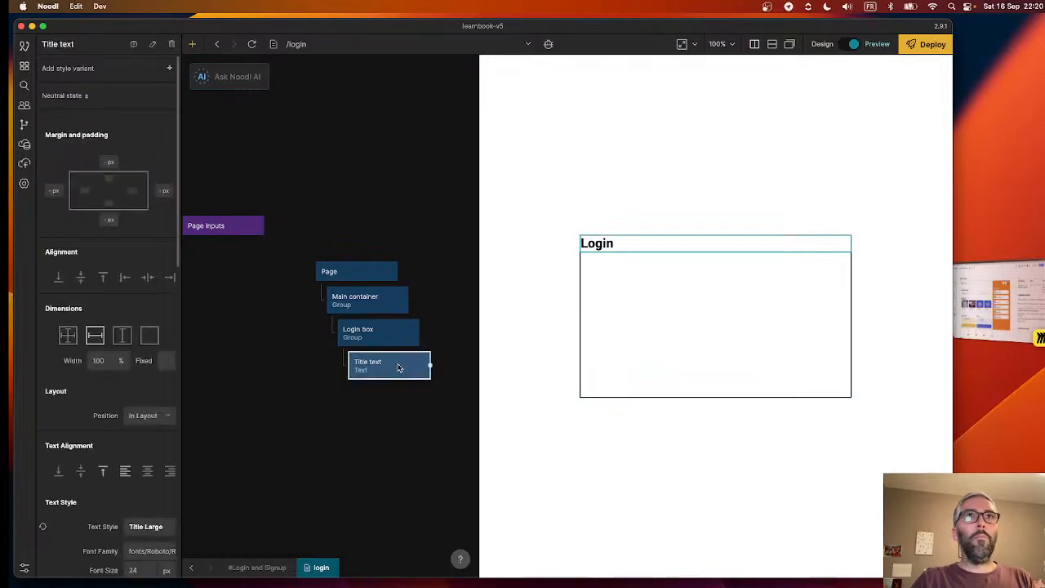
pyautogui.press('super+c')
pyautogui.press('super+v')
pyautogui.click(398, 424)
pyautogui.moveTo(398, 425); pyautogui.dragTo(389, 392)
pyautogui.click(379, 365)
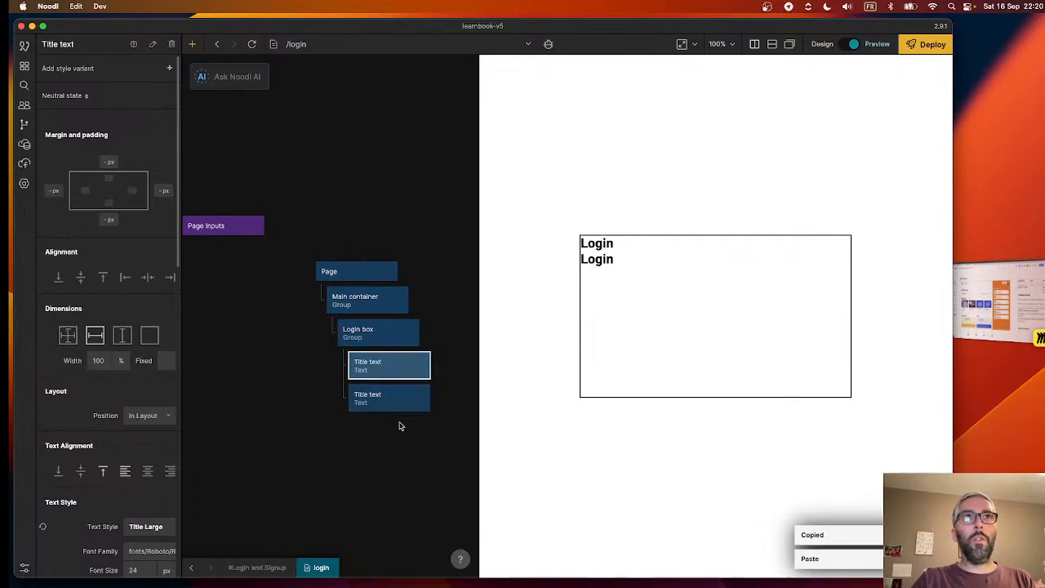
pyautogui.press('BackSpace')
# - Duplicate the Title text node inside the Login box and place the copy directly below the original
pyautogui.click(388, 377)
pyautogui.press('super+c')
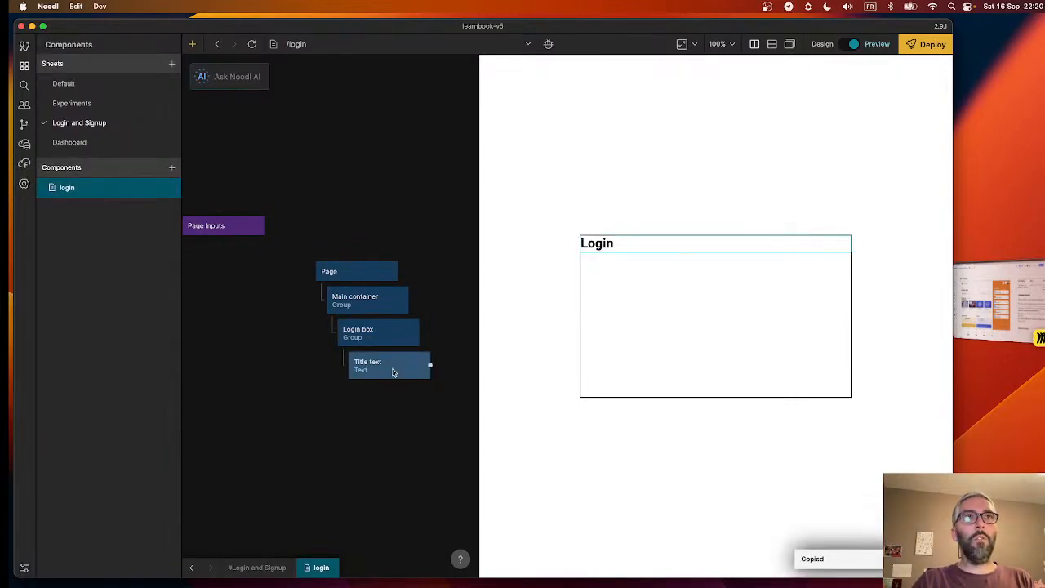
pyautogui.click(393, 372)
pyautogui.press('super+c')
pyautogui.press('super+v')
pyautogui.moveTo(410, 386); pyautogui.dragTo(387, 391)
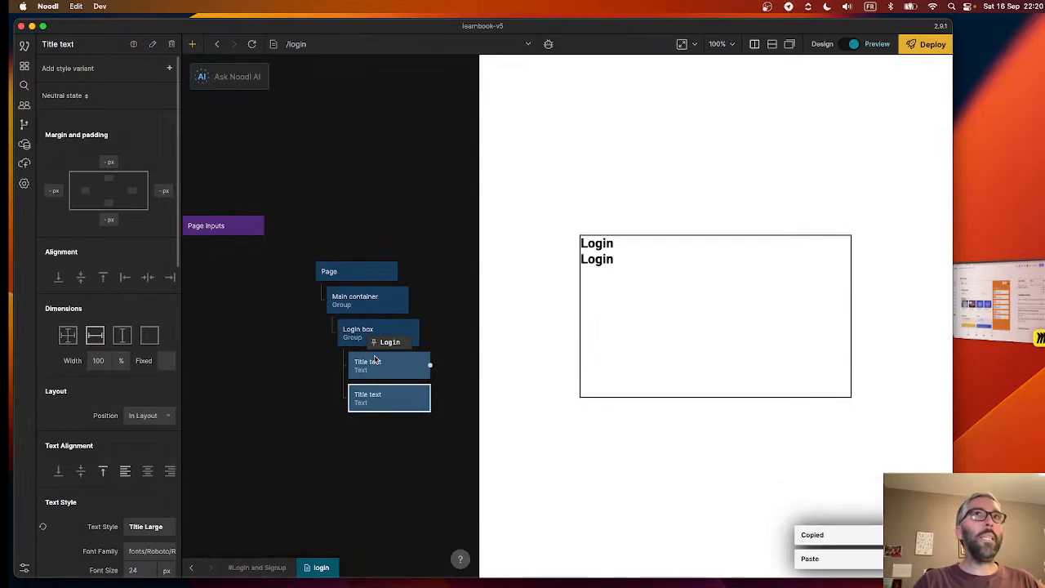
# - Size both Title text nodes in the Login box to their text width and height
pyautogui.click(373, 363)
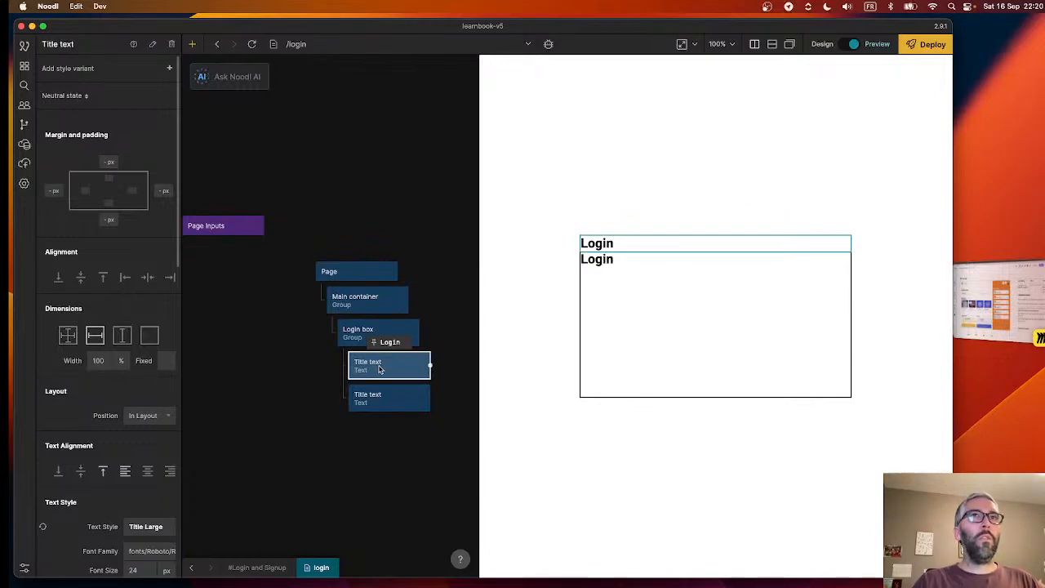
pyautogui.click(150, 336)
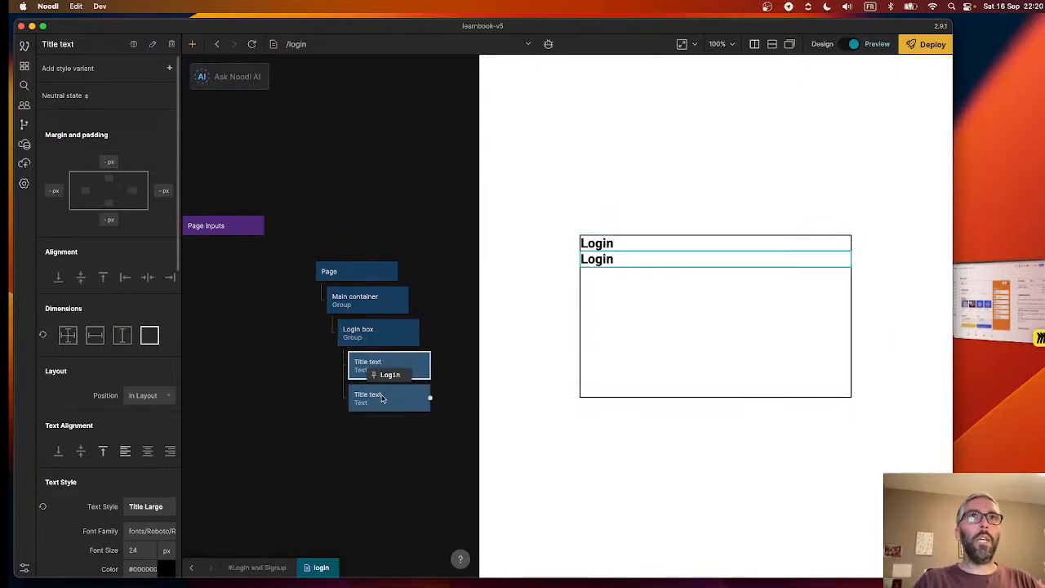
pyautogui.click(381, 397)
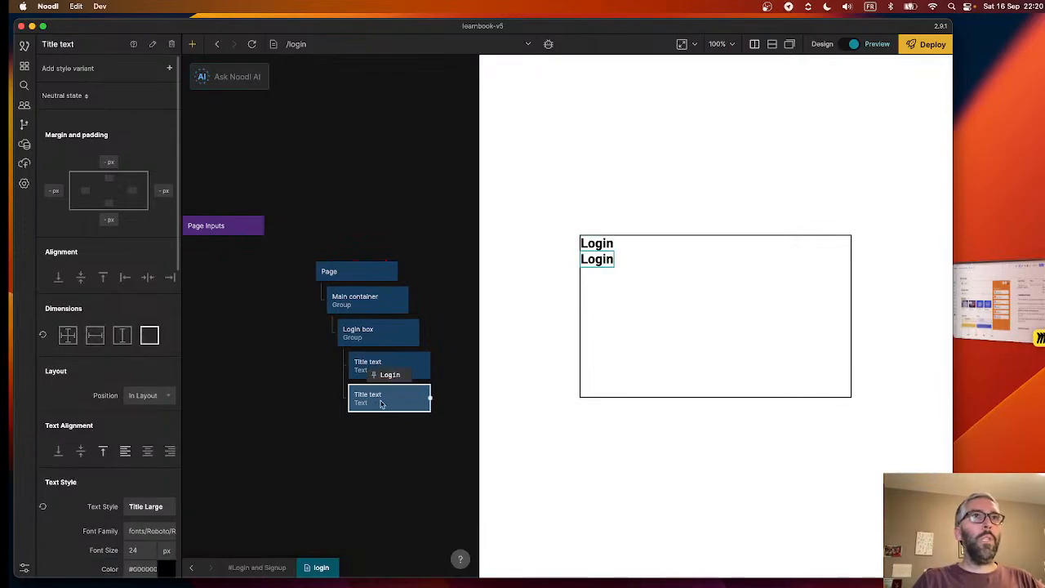
# - Rename the lower Title text node in the Login box as "Welcome text"
pyautogui.doubleClick(64, 44)
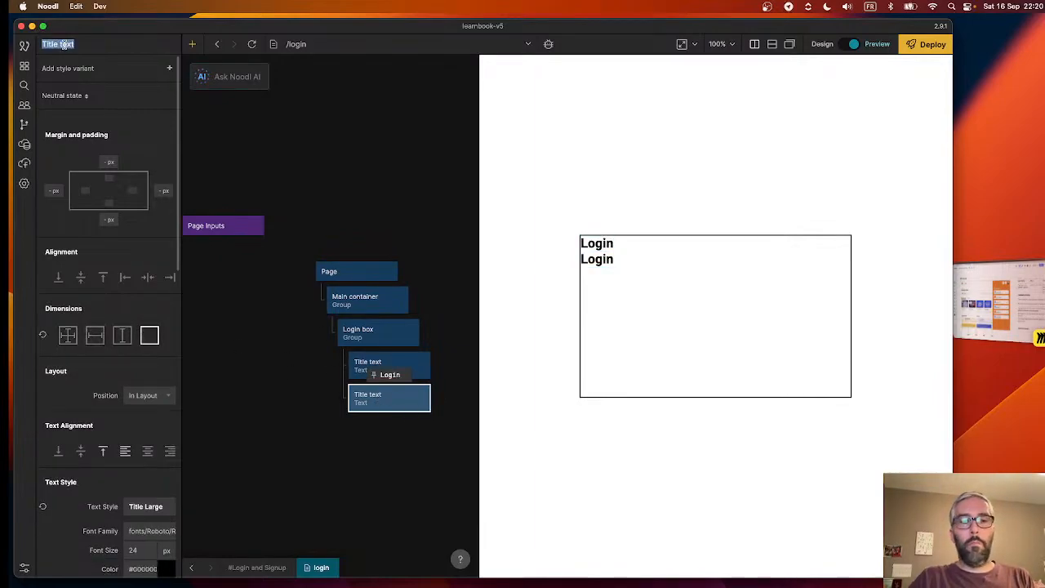
pyautogui.write('Welcome t')
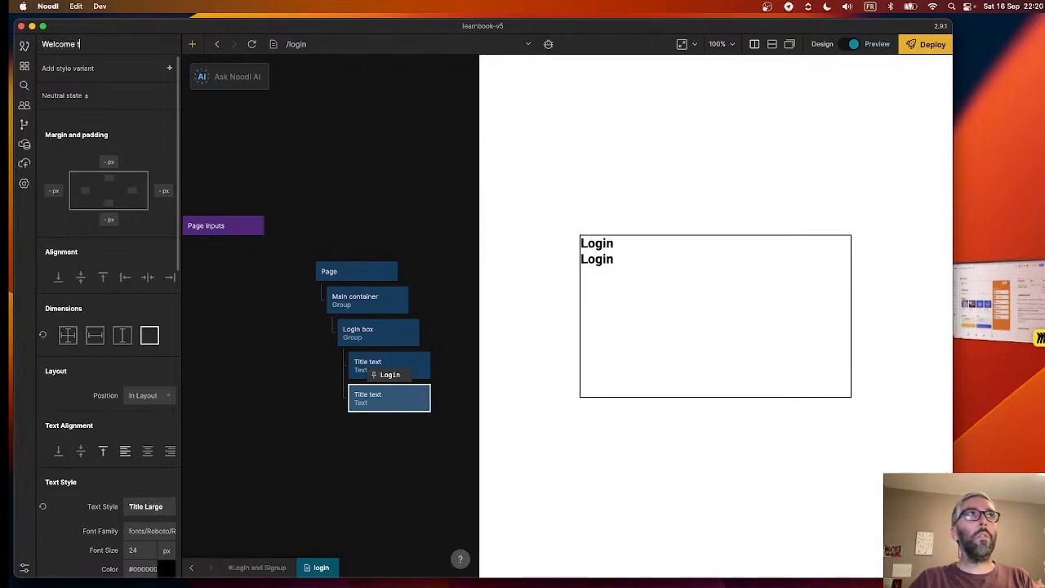
pyautogui.write('ext')
# - Set the displayed text of the Welcome text node to "Welcome to LearnBook! Please log in below:"
pyautogui.scroll(-3, 95, 395)
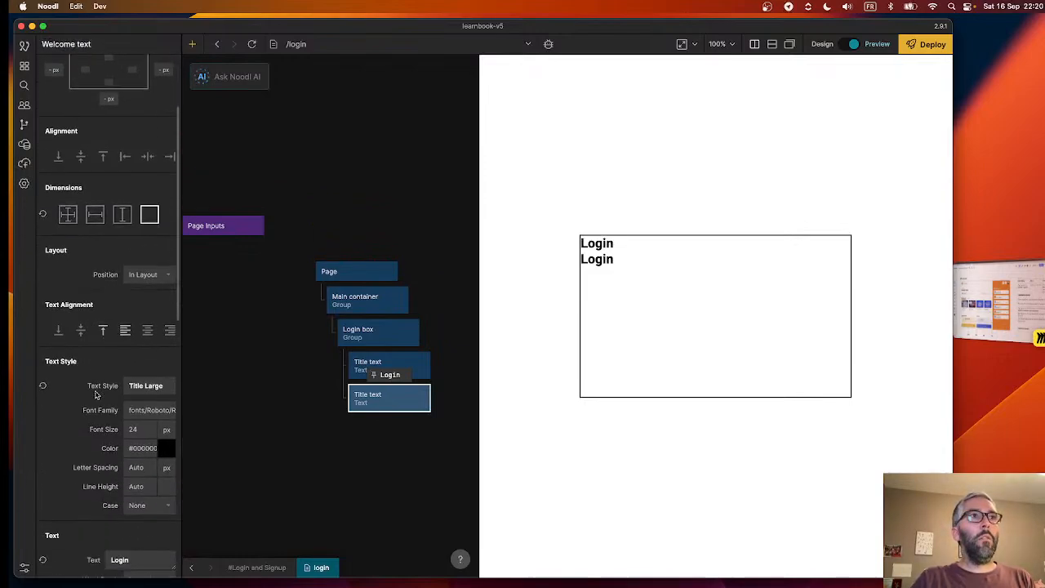
pyautogui.scroll(-4, 135, 518)
pyautogui.click(125, 403)
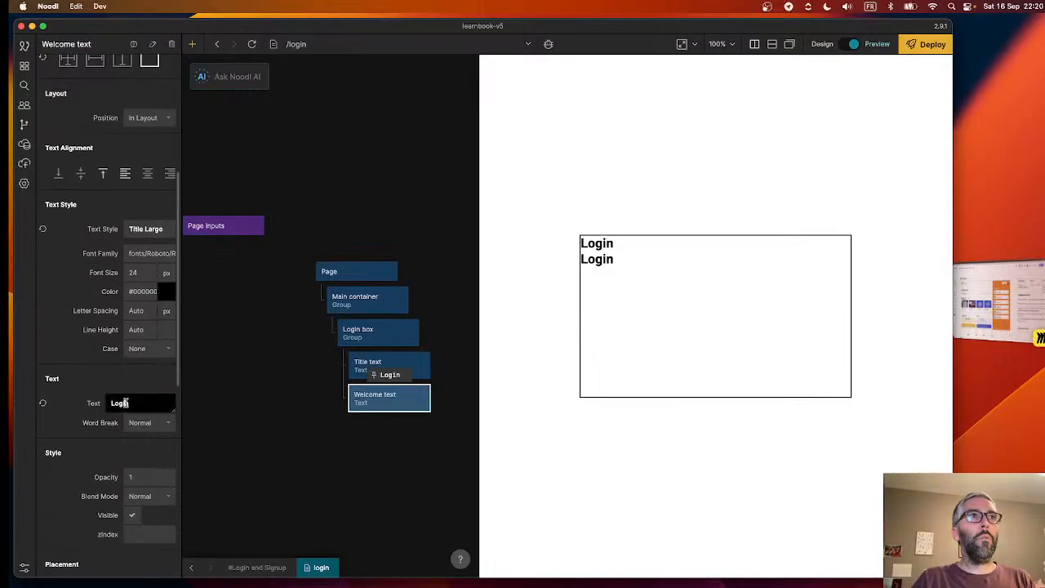
pyautogui.doubleClick(125, 402)
pyautogui.write('Welco')
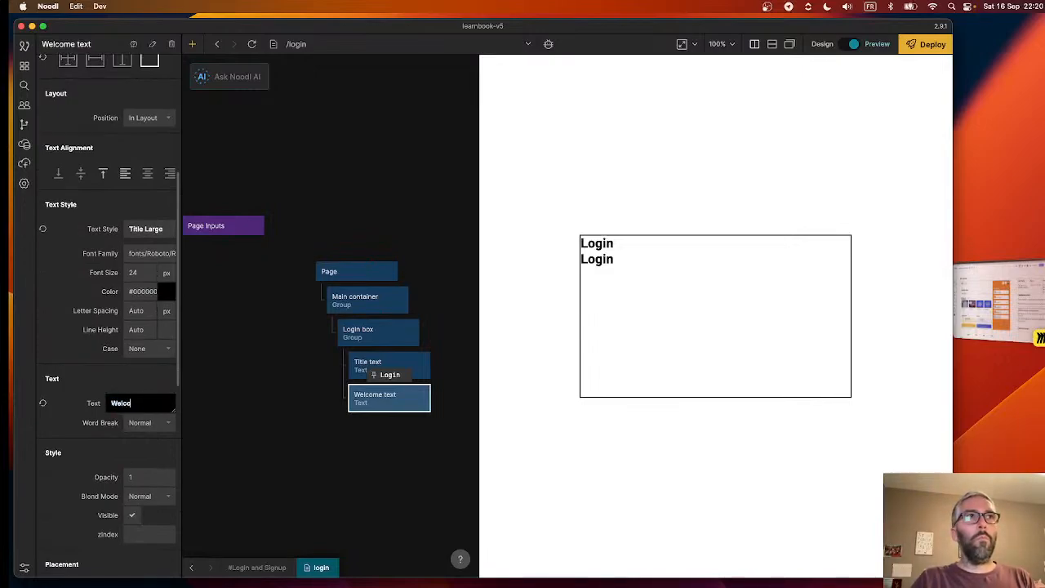
pyautogui.write('me to LearnBook')
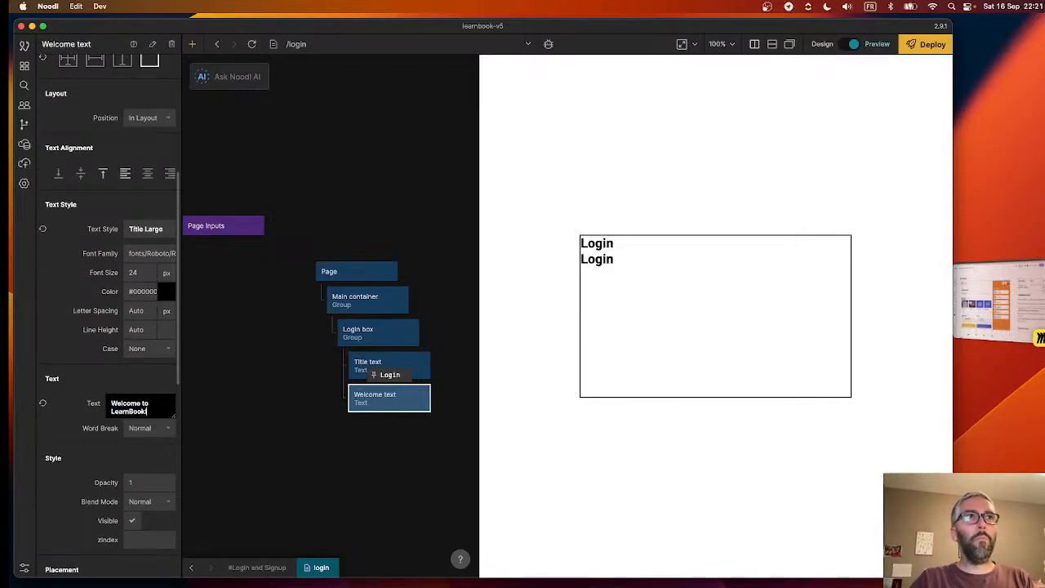
pyautogui.write('! Please')
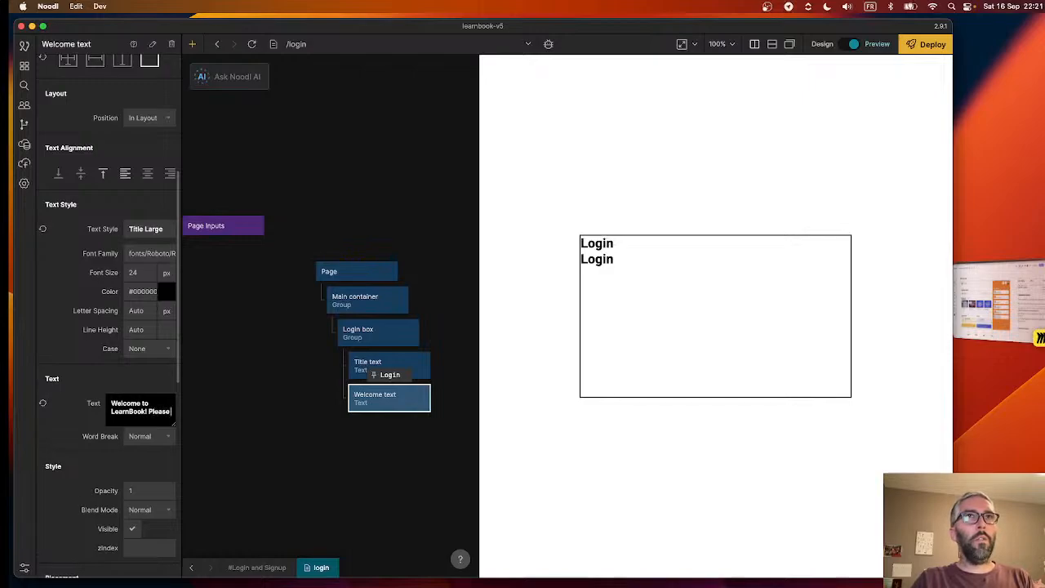
pyautogui.write(' log in')
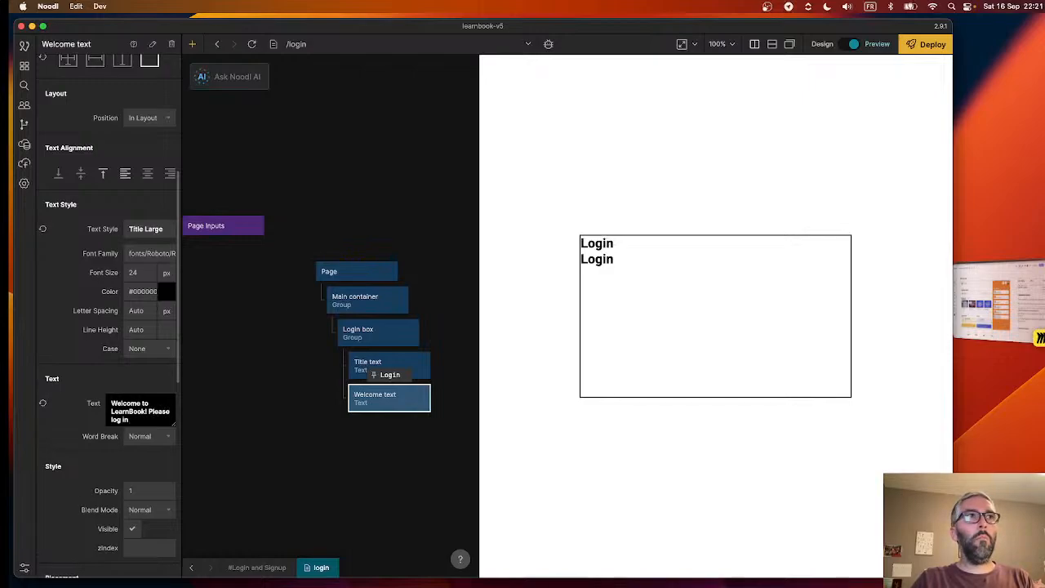
pyautogui.write(' below:')
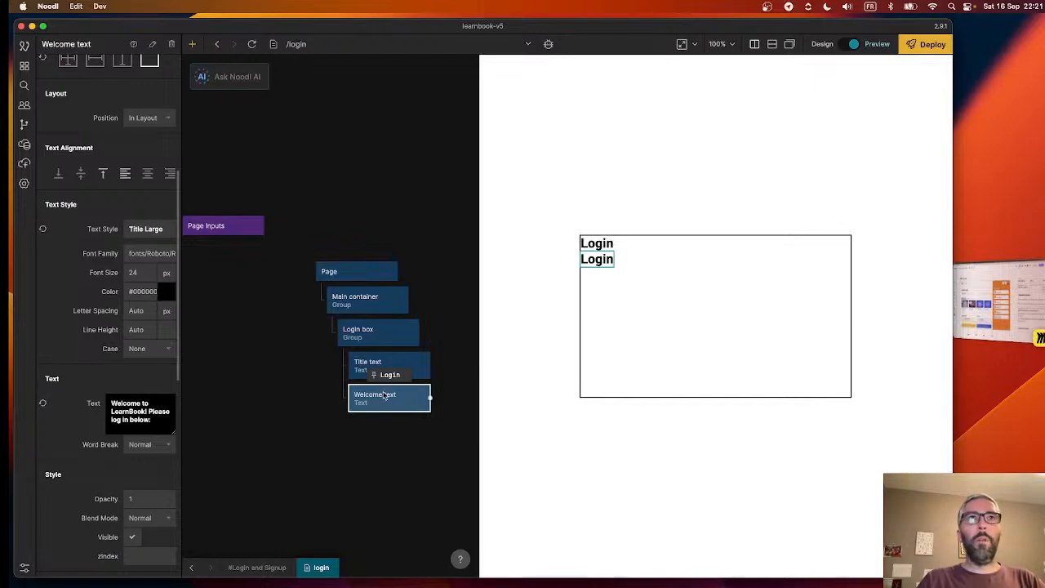
pyautogui.click(342, 463)
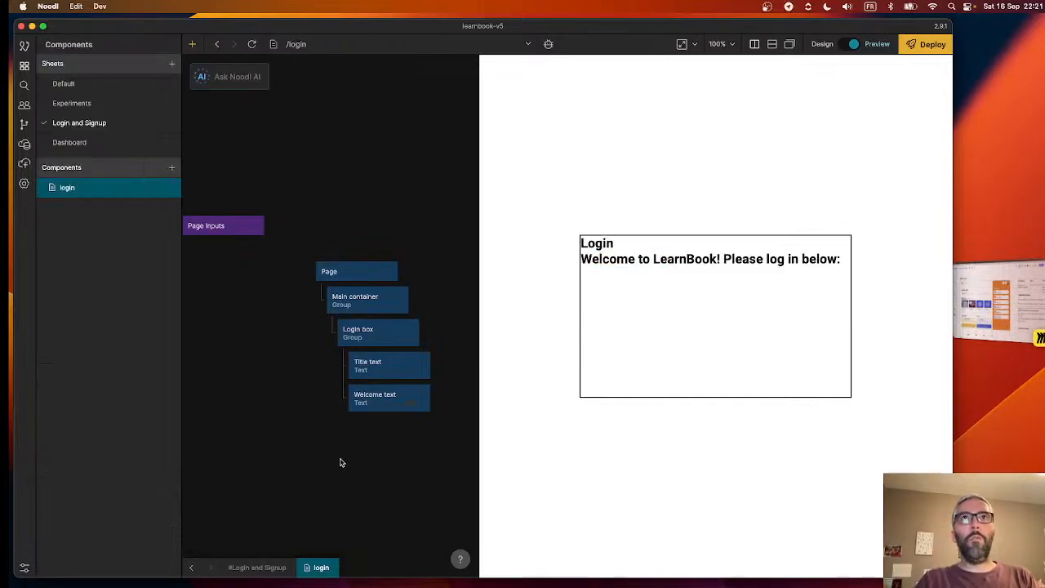
# - Replace the colon at the end of the Welcome text node's displayed text with a full stop
pyautogui.click(402, 401)
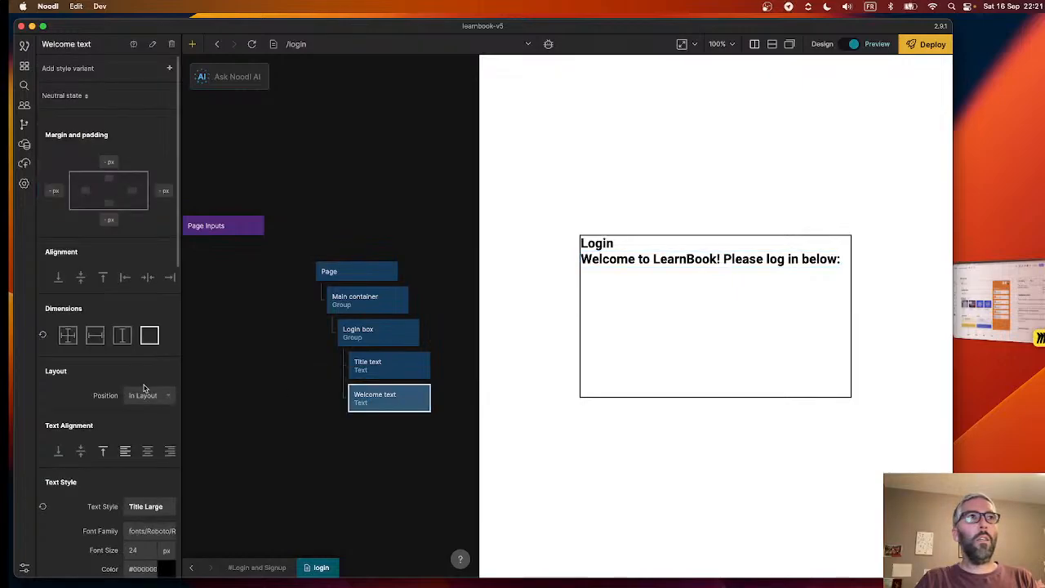
pyautogui.scroll(-10, 157, 539)
pyautogui.click(152, 421)
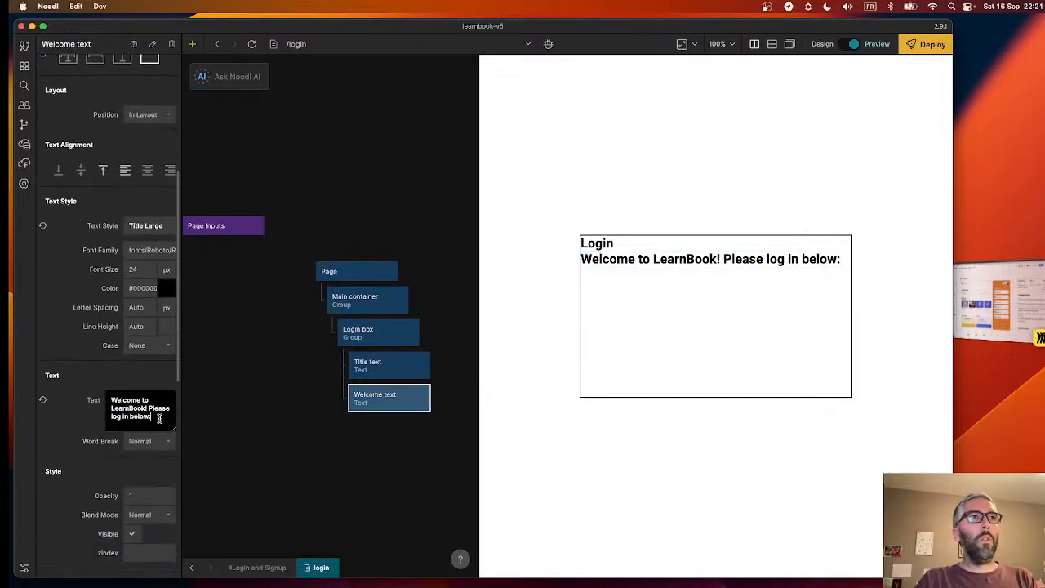
pyautogui.press('BackSpace')
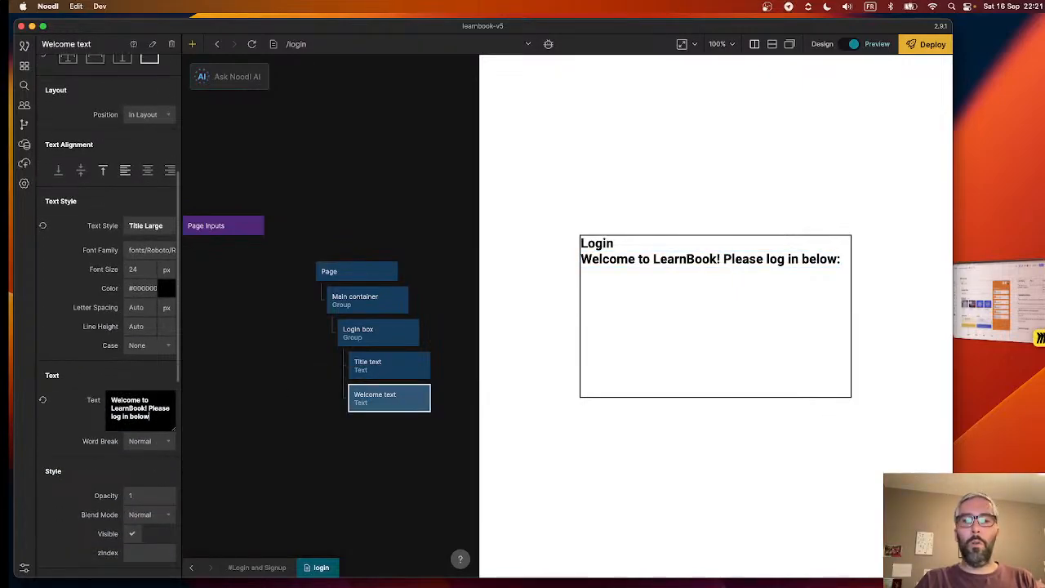
pyautogui.click(392, 432)
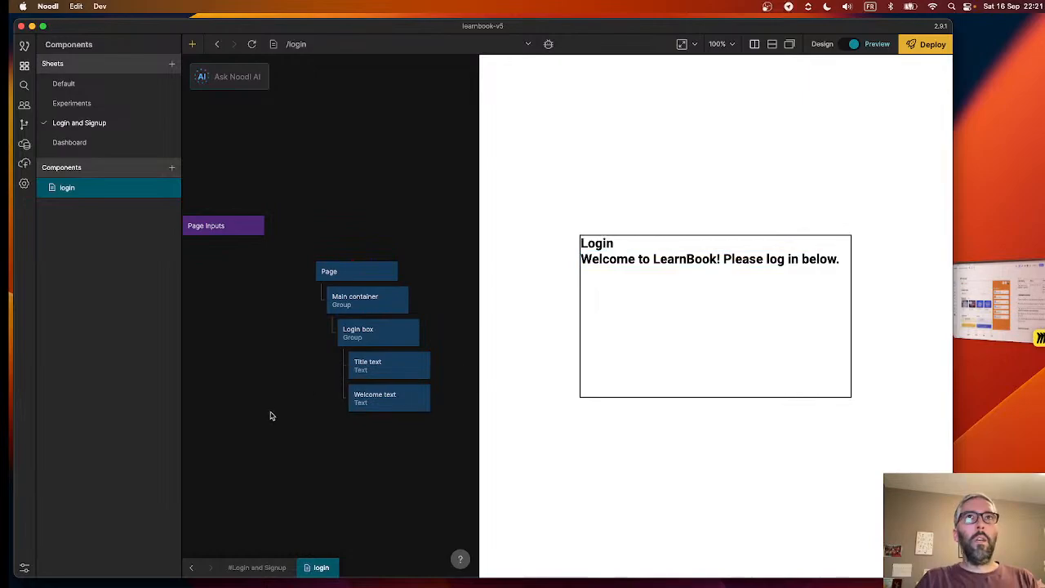
# - Add a Text Input node and nest it in the Login box below the Welcome text node
pyautogui.rightClick(271, 441)
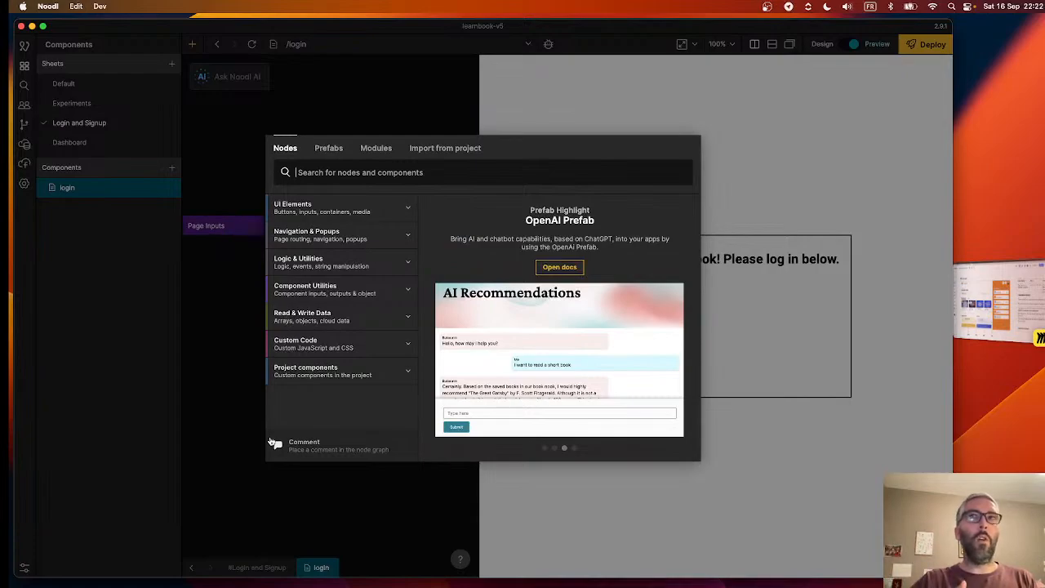
pyautogui.write('Input')
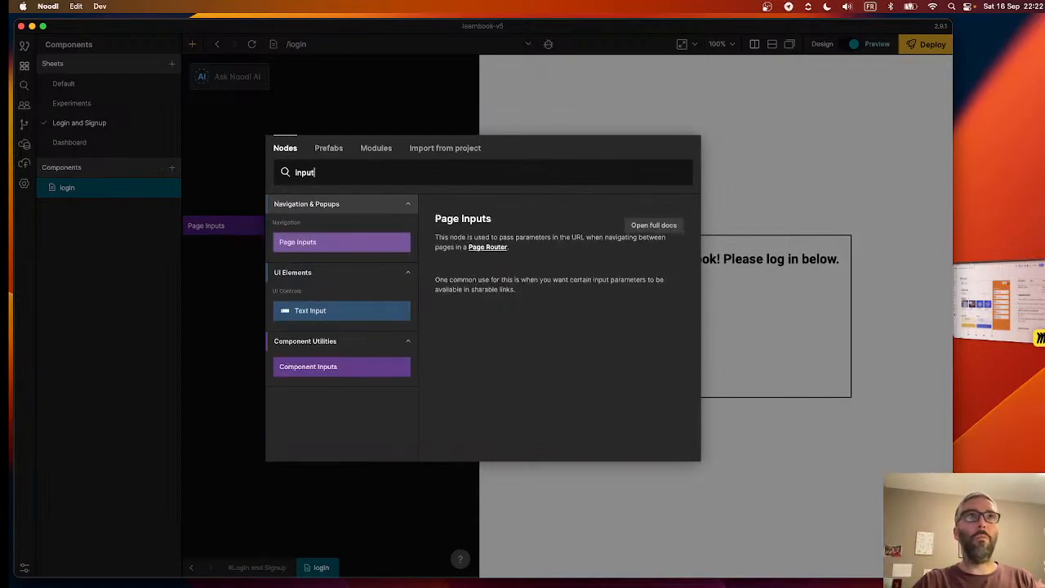
pyautogui.click(332, 319)
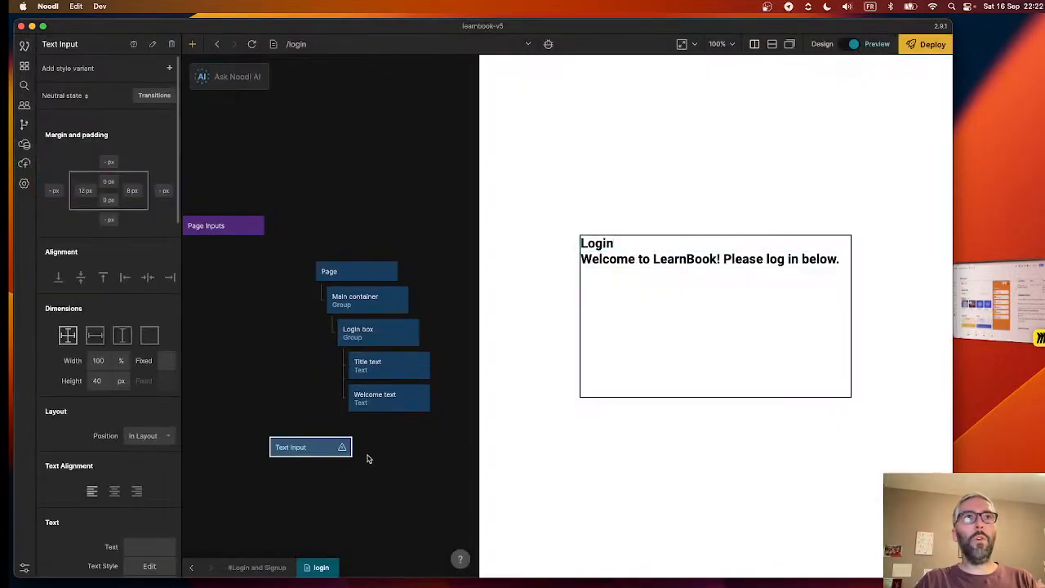
pyautogui.moveTo(295, 449); pyautogui.dragTo(380, 421)
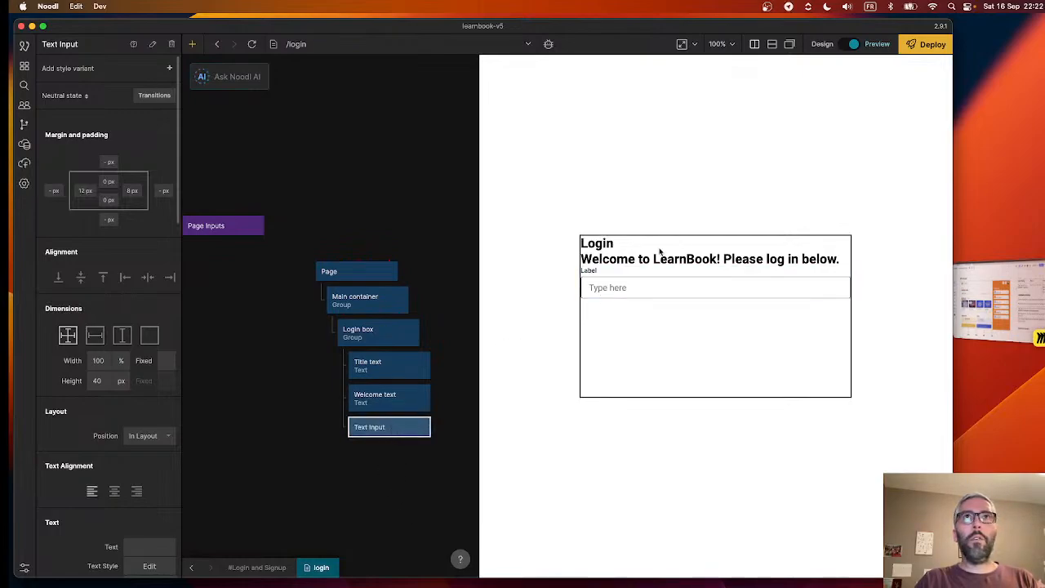
# - Set the placeholder of the Text Input node to "Your email"
pyautogui.scroll(-2, 129, 435)
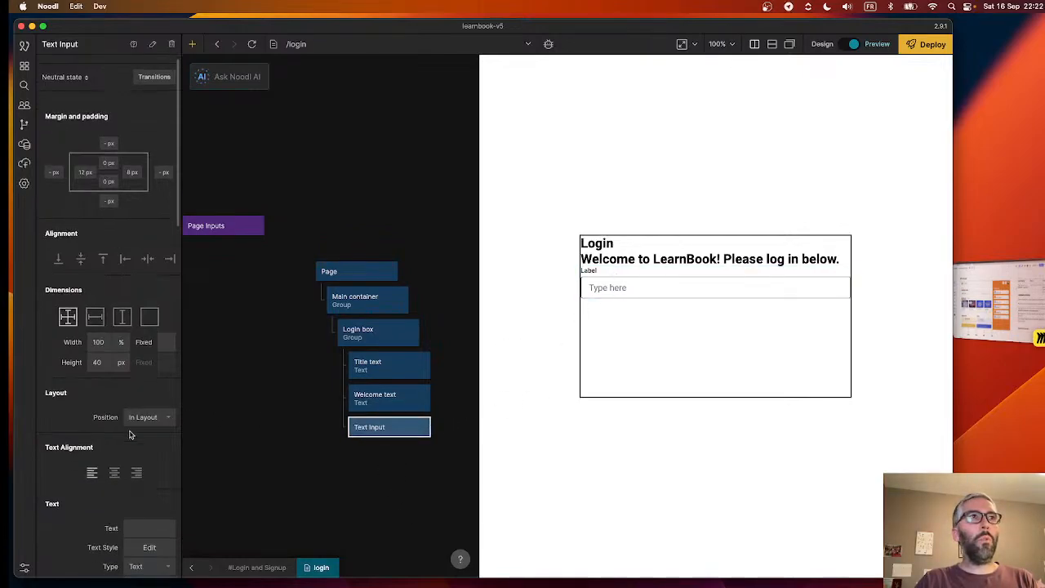
pyautogui.scroll(2, 123, 431)
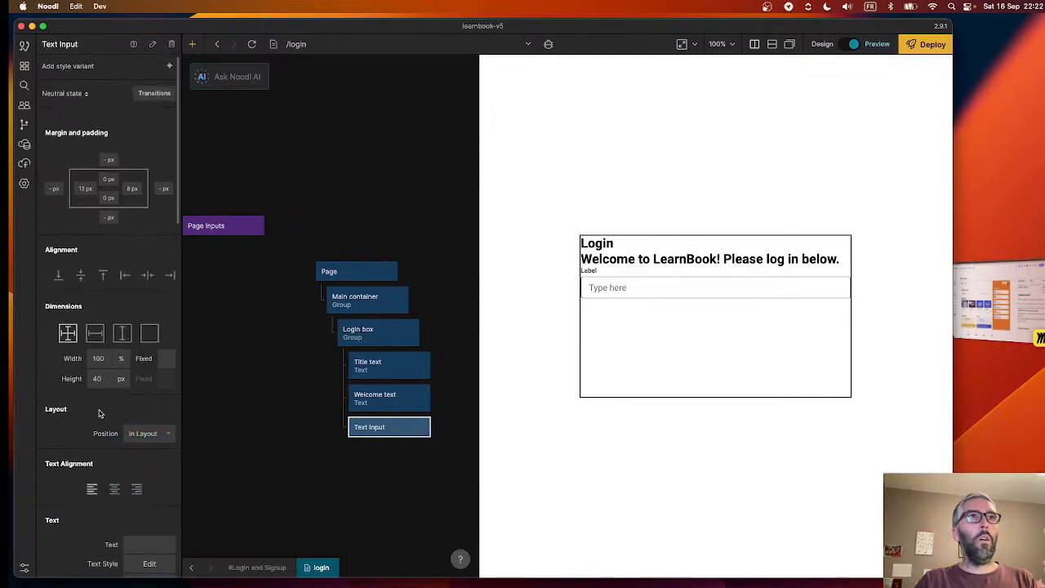
pyautogui.scroll(-3, 98, 412)
pyautogui.scroll(-4, 118, 374)
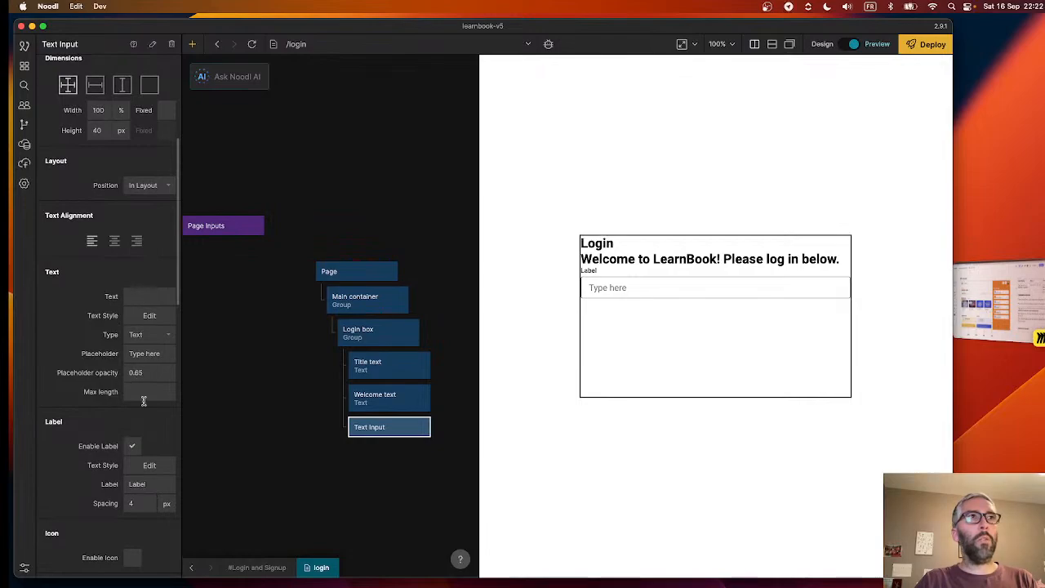
pyautogui.click(138, 354)
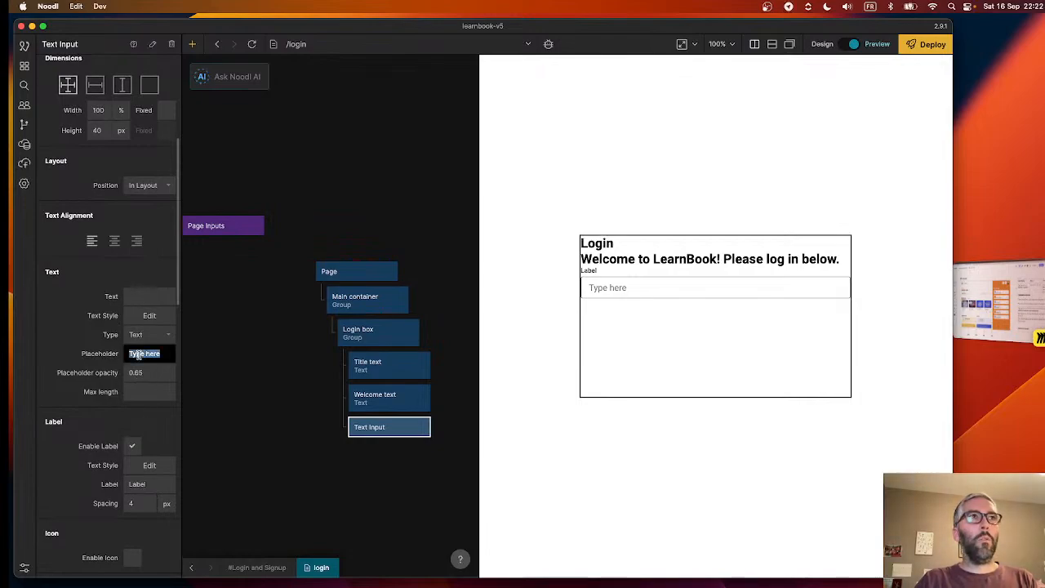
pyautogui.write('Your f')
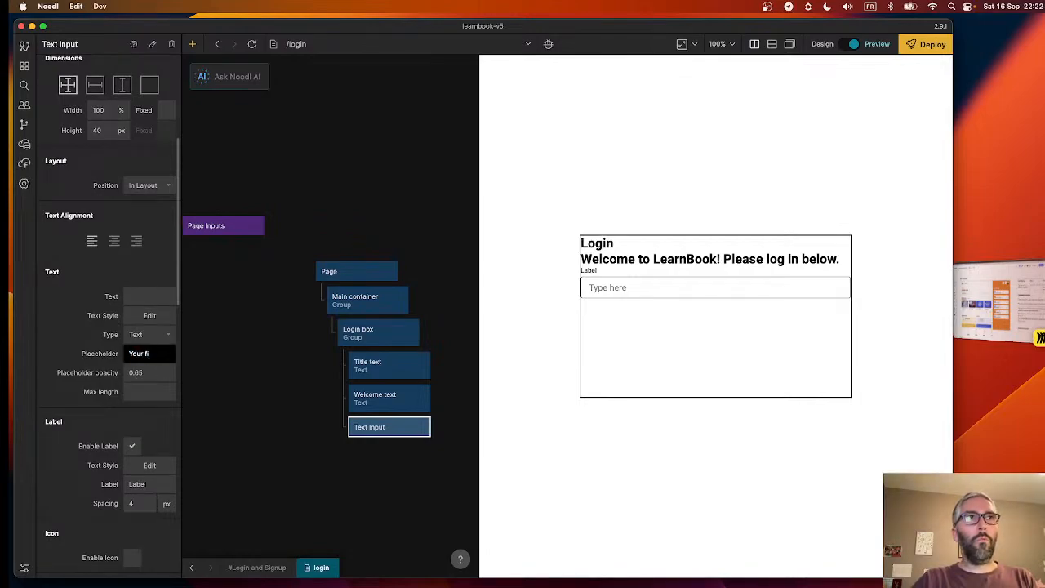
pyautogui.write('i')
pyautogui.press('BackSpace')
pyautogui.press('BackSpace')
pyautogui.press('BackSpace')
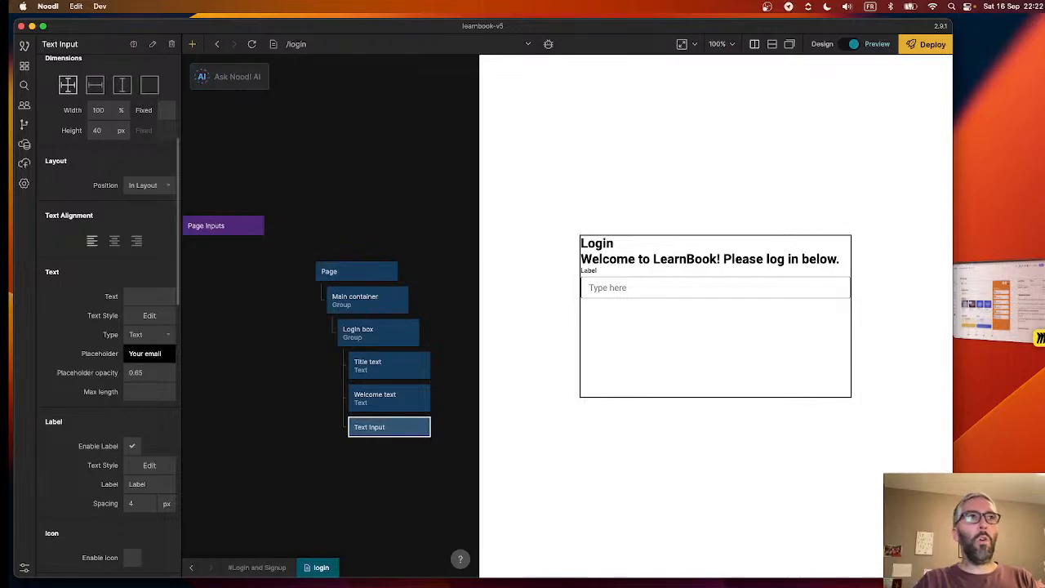
pyautogui.press('Return')
# - Set the type of the Text Input node to Email
pyautogui.scroll(-2, 99, 406)
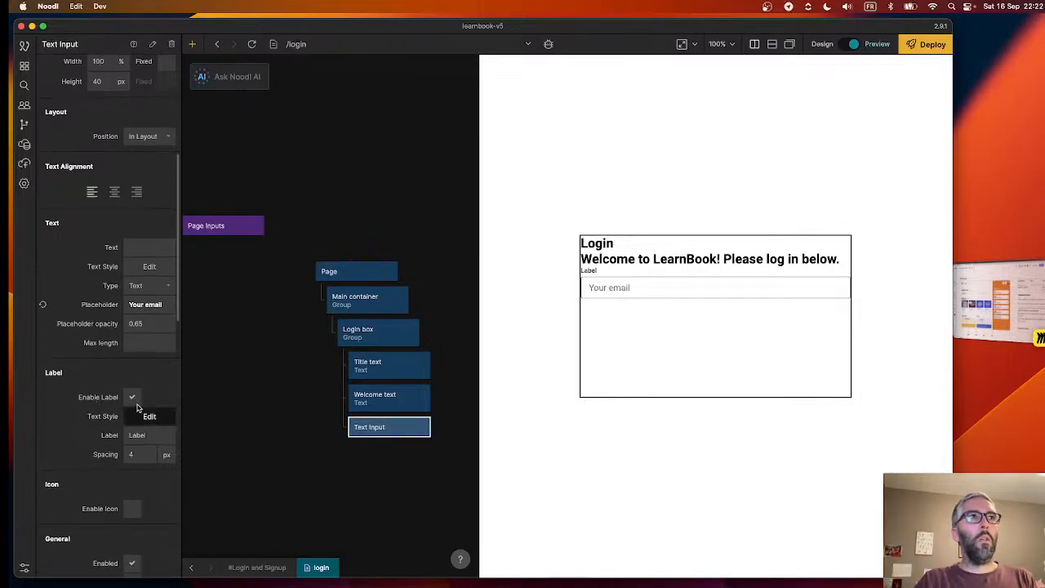
pyautogui.click(147, 285)
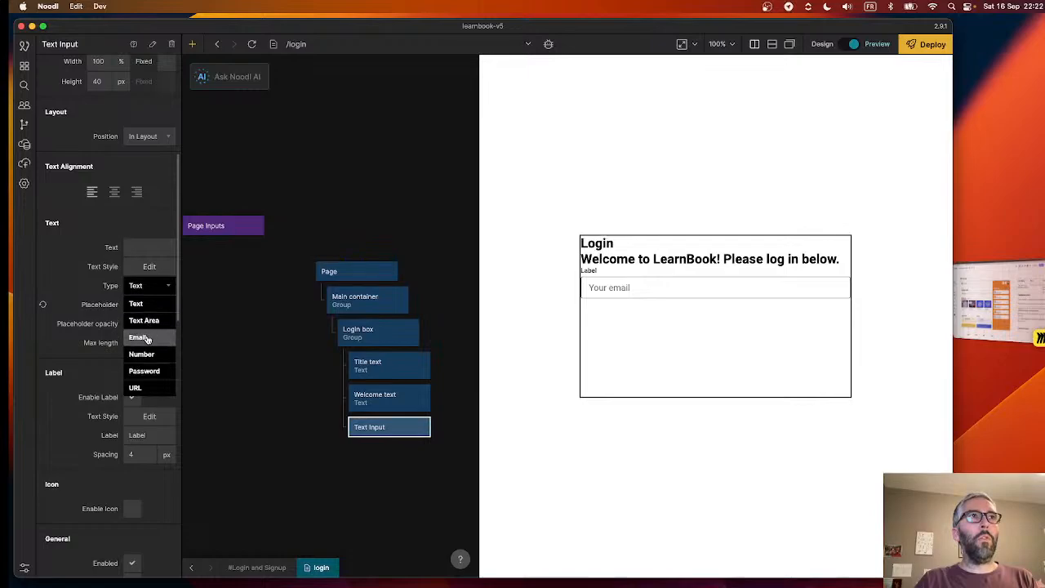
pyautogui.click(138, 337)
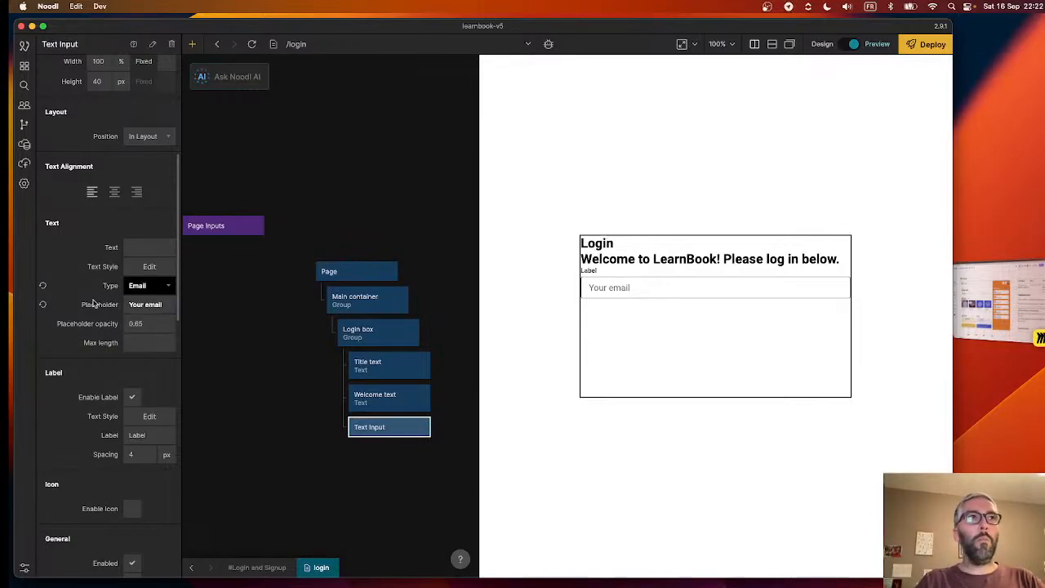
# - Keep the email Text Input's label enabled and set the label text to "Your email"
pyautogui.scroll(-2, 106, 327)
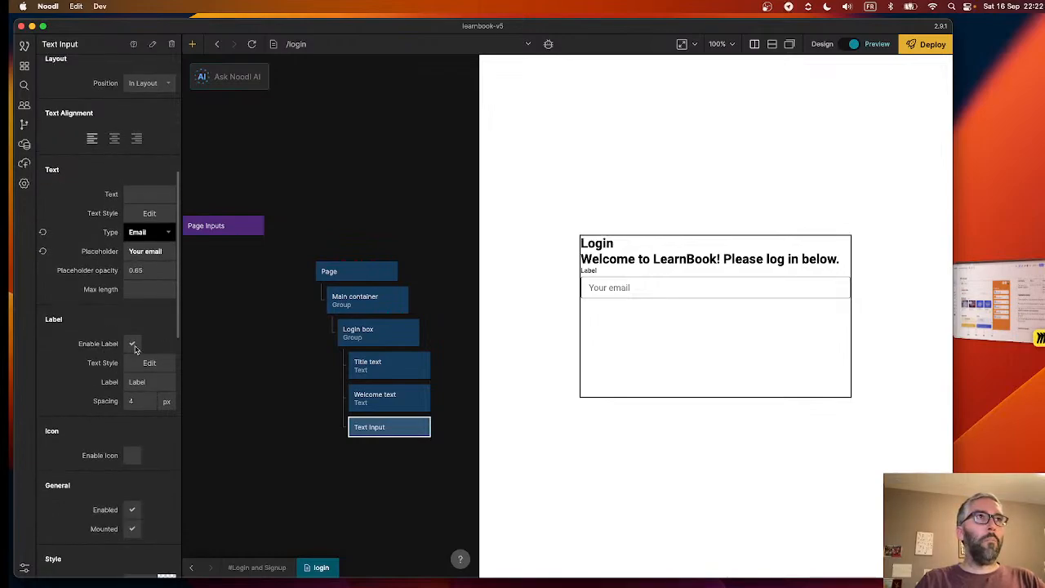
pyautogui.click(132, 345)
pyautogui.click(130, 346)
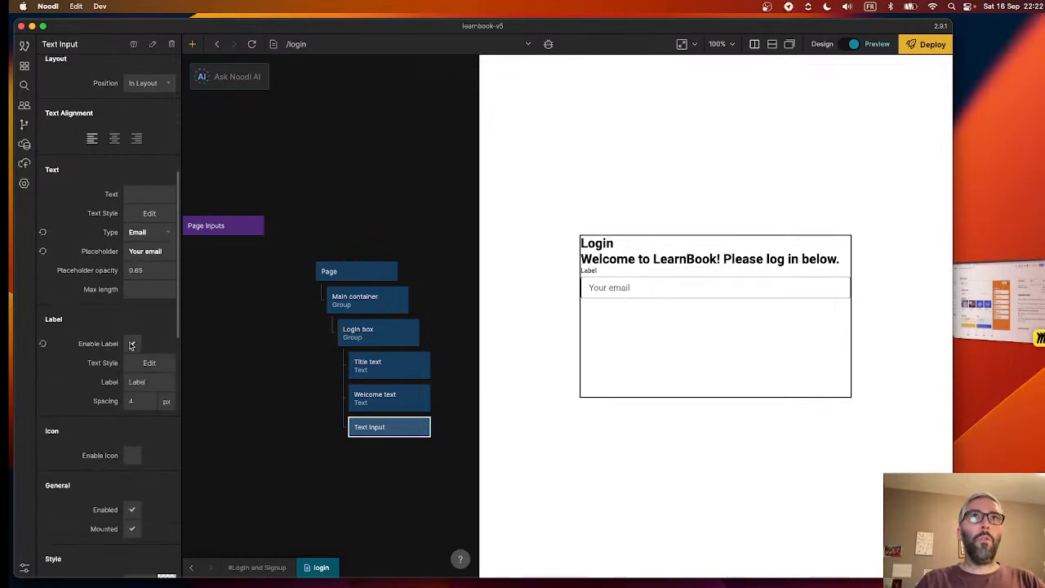
pyautogui.click(139, 381)
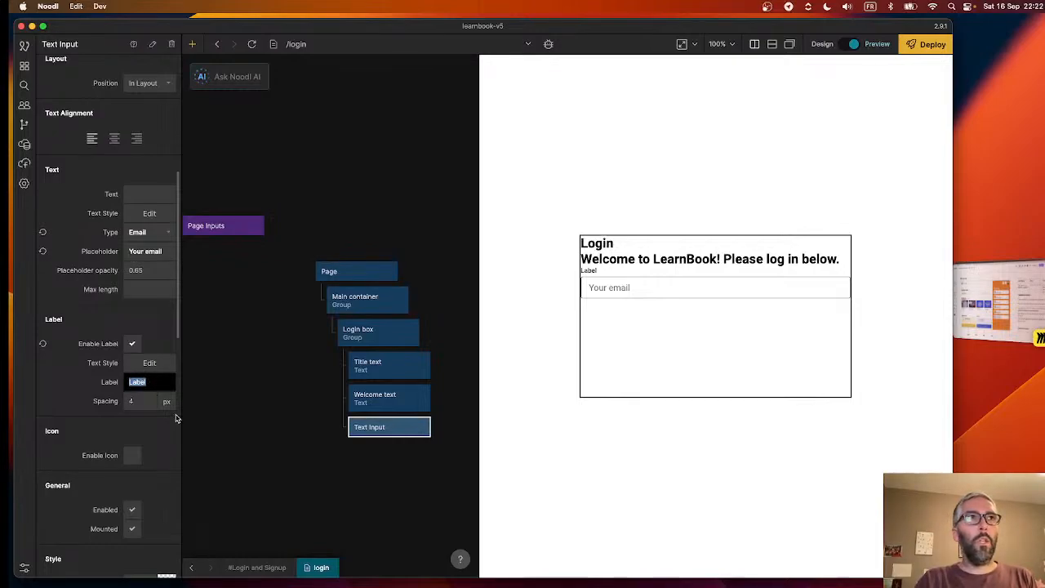
pyautogui.write('Tioy')
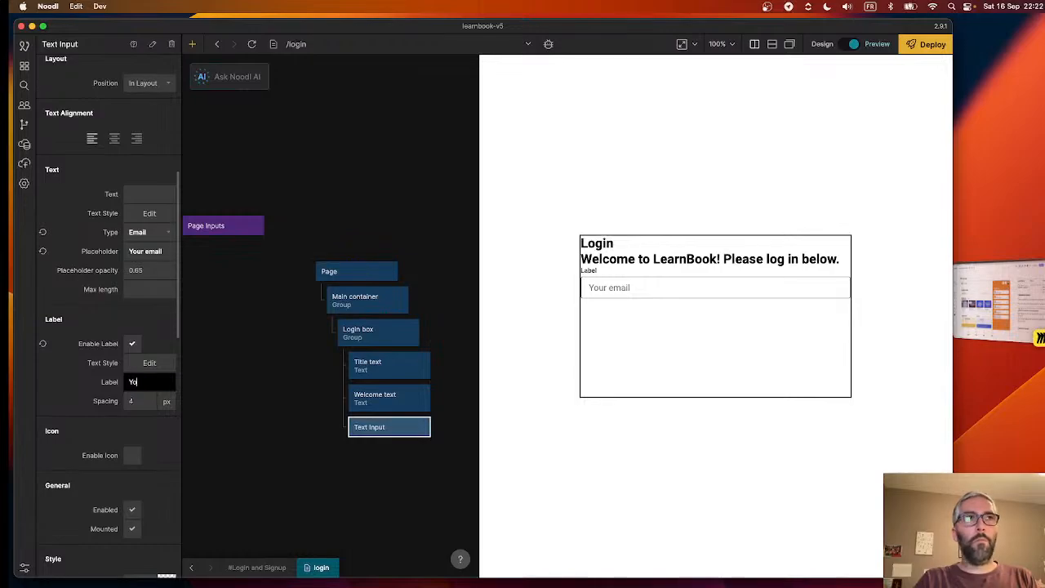
pyautogui.write('r Ema')
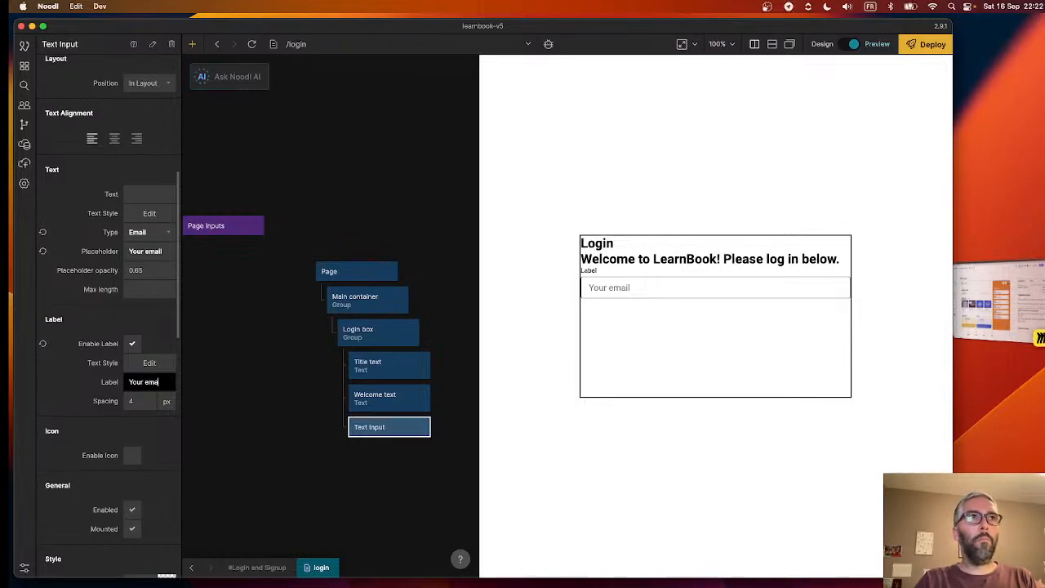
pyautogui.write('il')
pyautogui.click(128, 401)
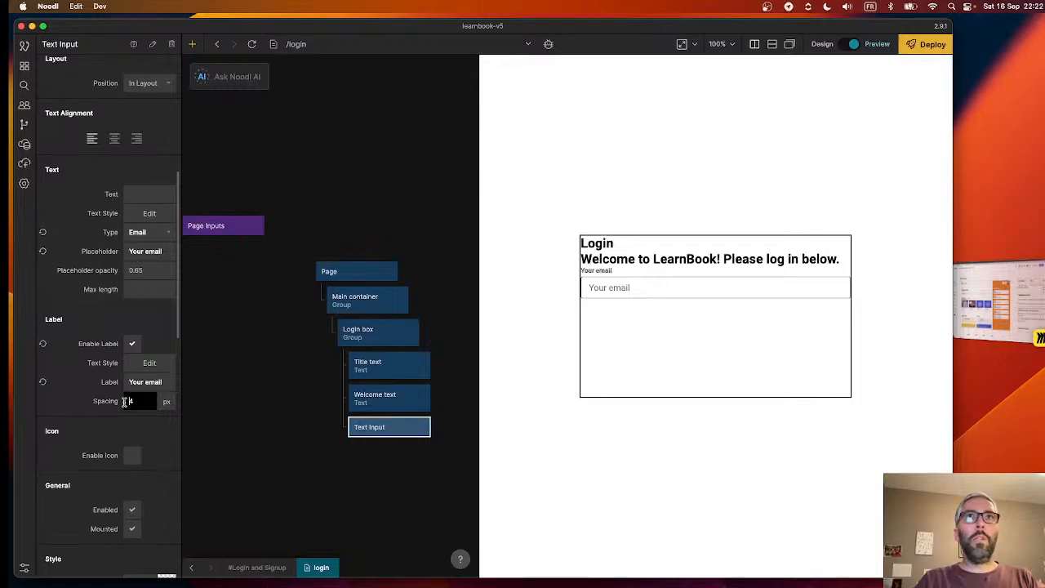
# - Change the text style of the email input's label to Label Medium
pyautogui.click(144, 362)
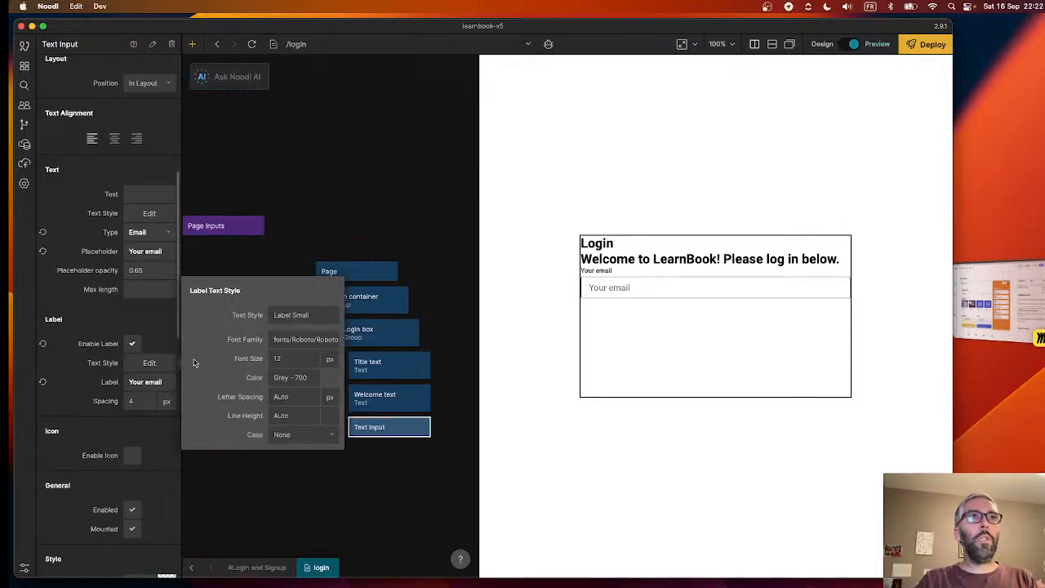
pyautogui.click(302, 318)
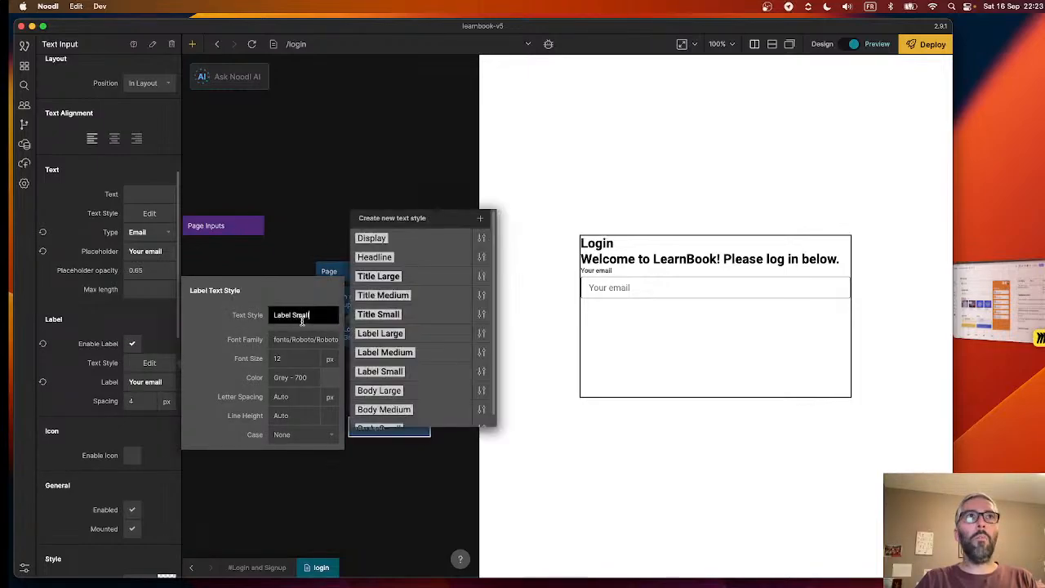
pyautogui.click(398, 346)
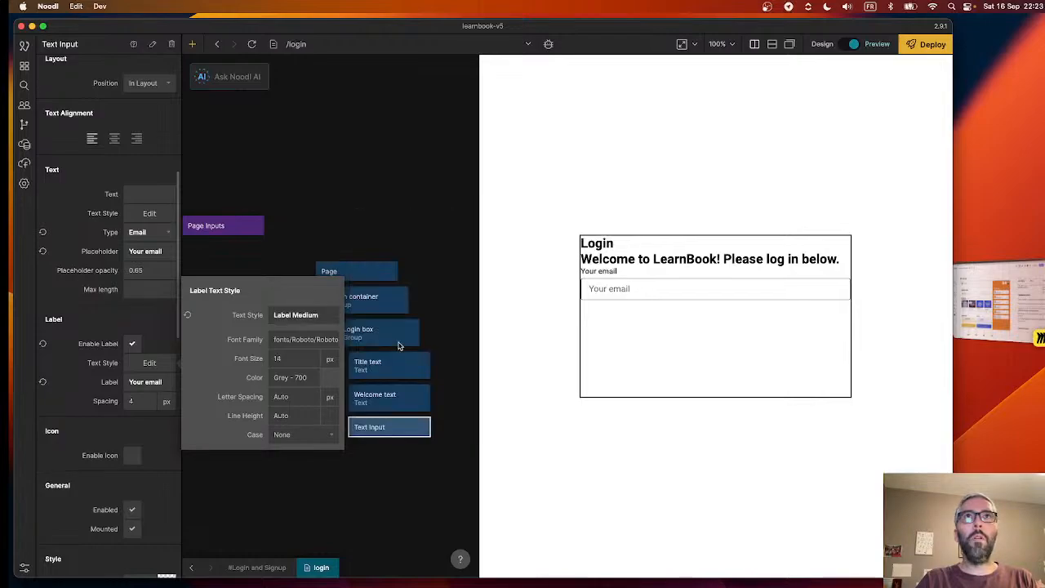
pyautogui.click(86, 359)
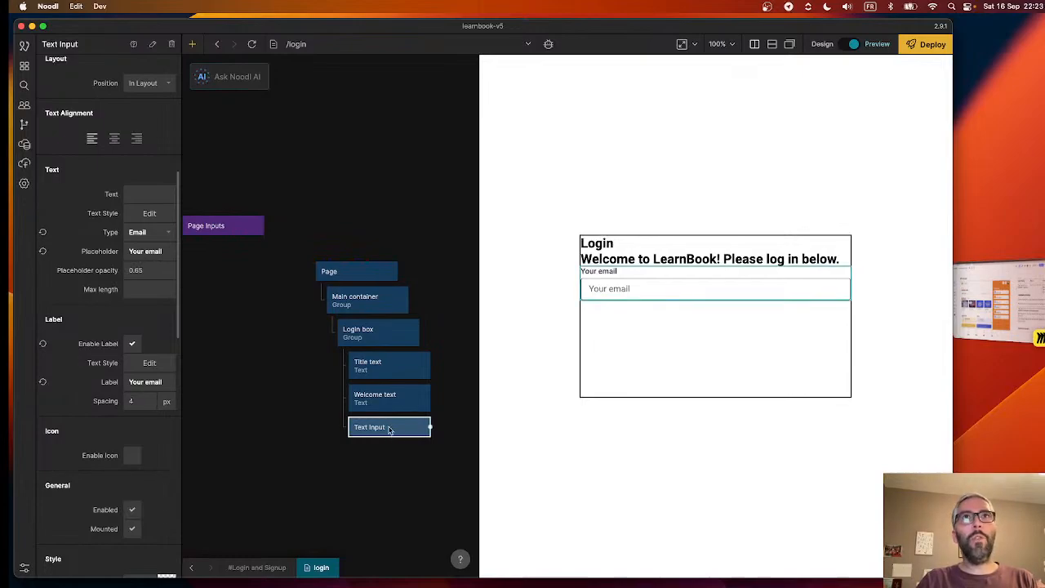
# - Duplicate the email Text Input node and nest the copy in the Login box directly below the original
pyautogui.hotkey('ctrl', 'c')
pyautogui.hotkey('ctrl', 'v')
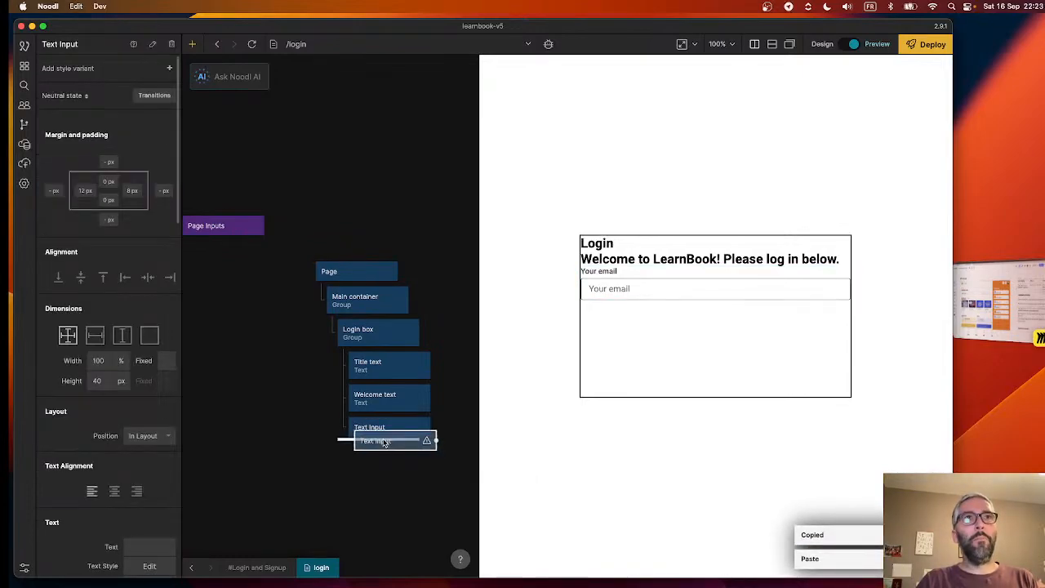
pyautogui.click(384, 441)
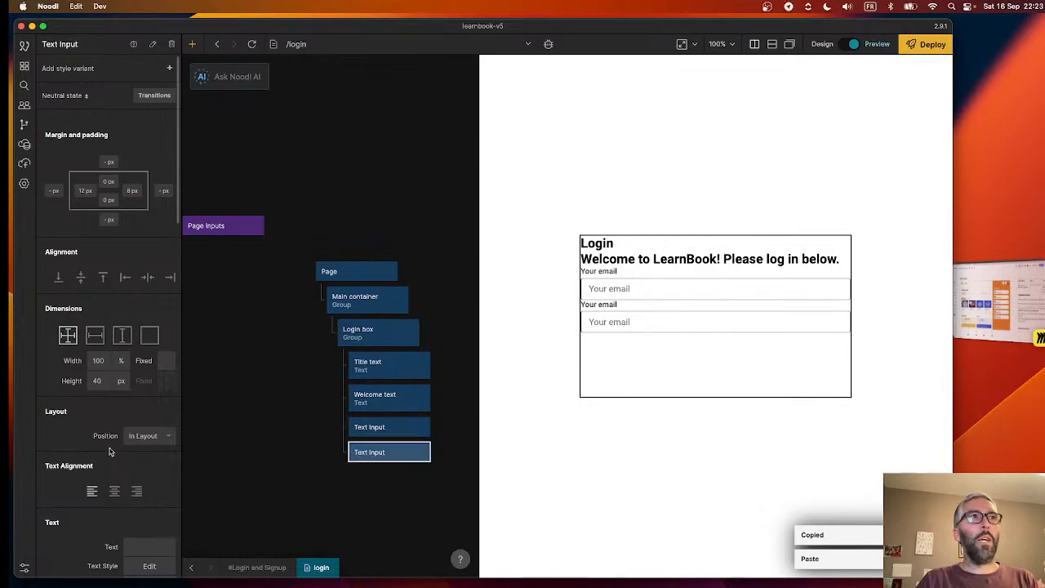
# - Set the duplicated Text Input's placeholder to "Your password" and its type to Password
pyautogui.scroll(-4, 110, 452)
pyautogui.click(147, 449)
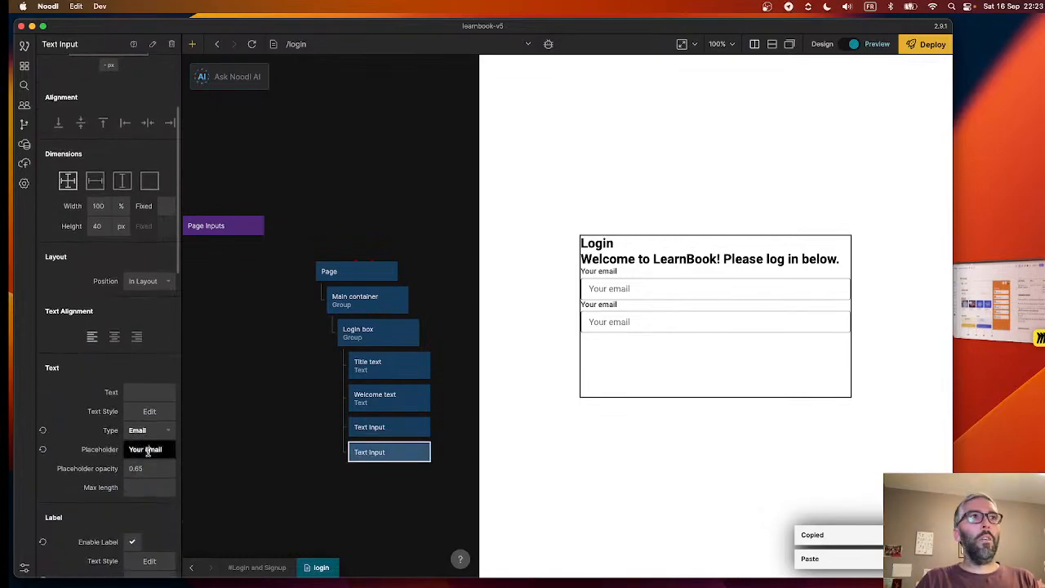
pyautogui.doubleClick(147, 450)
pyautogui.write('passw')
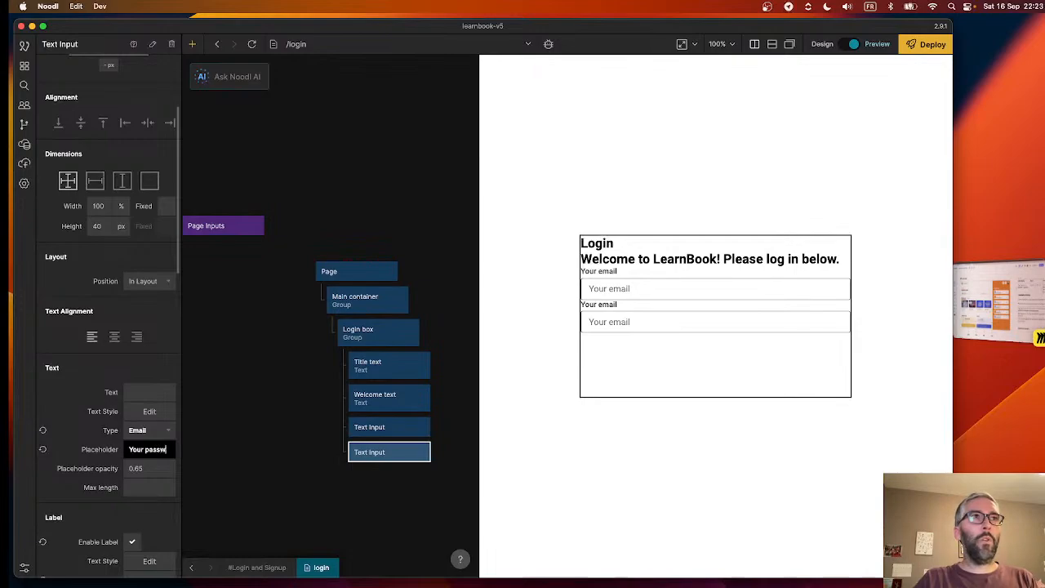
pyautogui.write('ord')
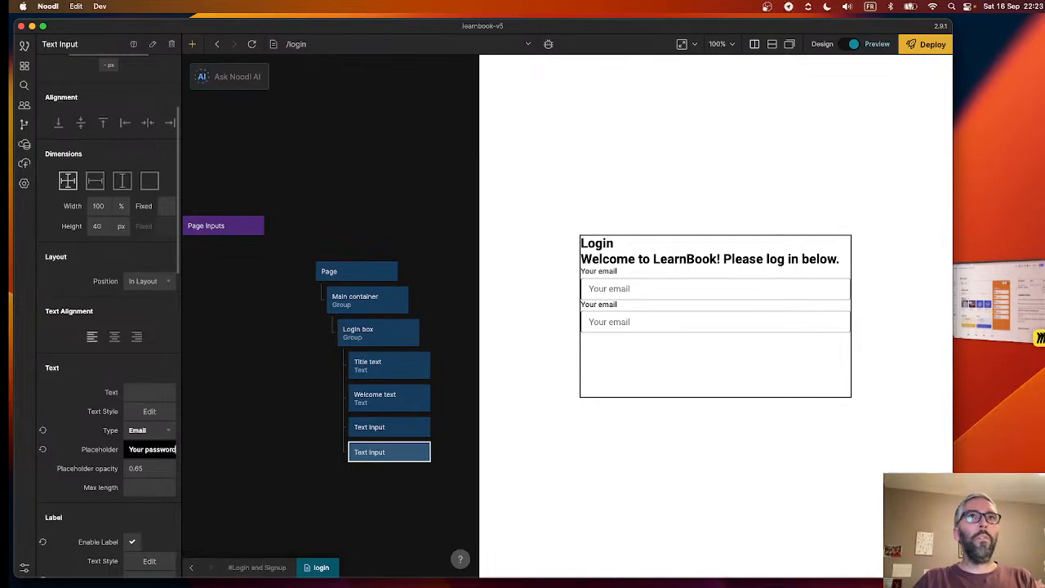
pyautogui.press('Return')
pyautogui.click(144, 436)
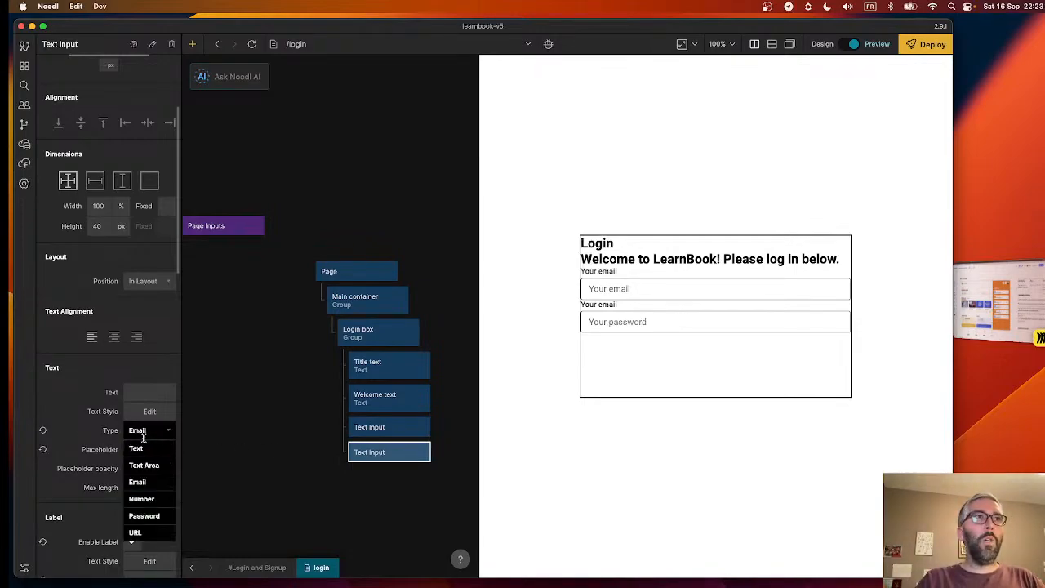
pyautogui.click(144, 515)
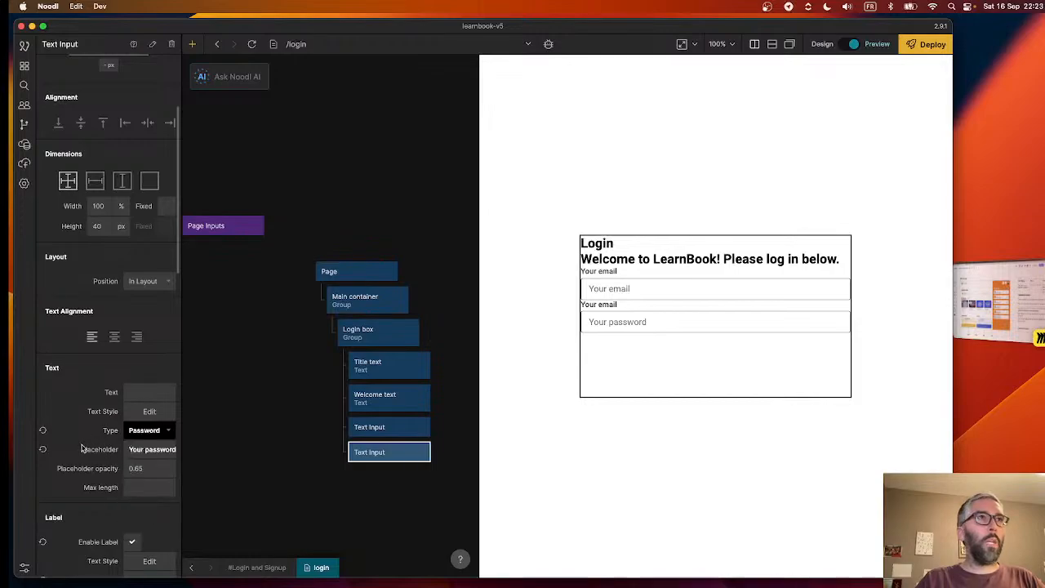
# - Set the label text of the second Text Input to "Your password"
pyautogui.scroll(-4, 82, 447)
pyautogui.click(155, 449)
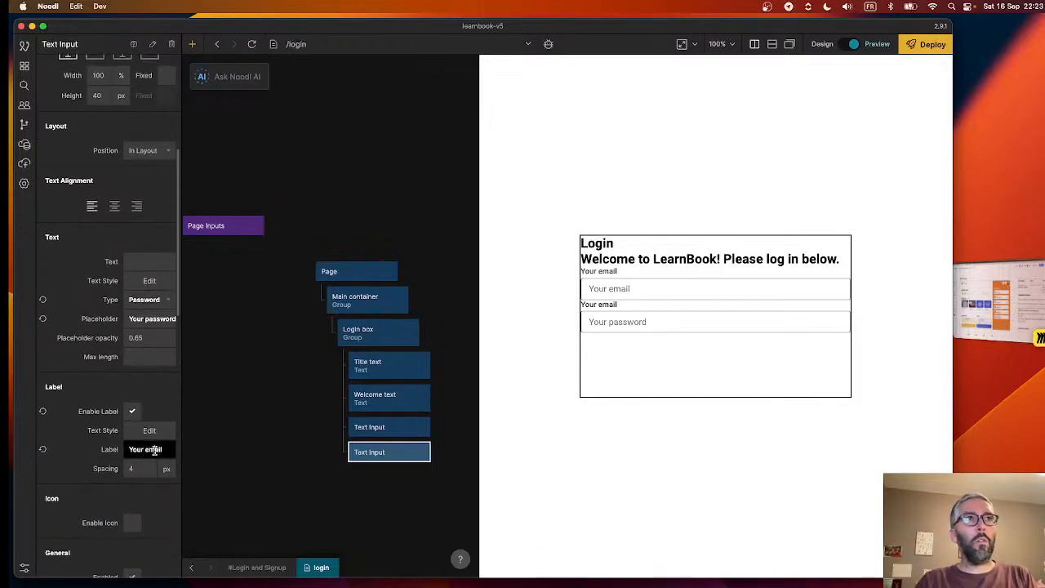
pyautogui.doubleClick(155, 450)
pyautogui.write('passwor')
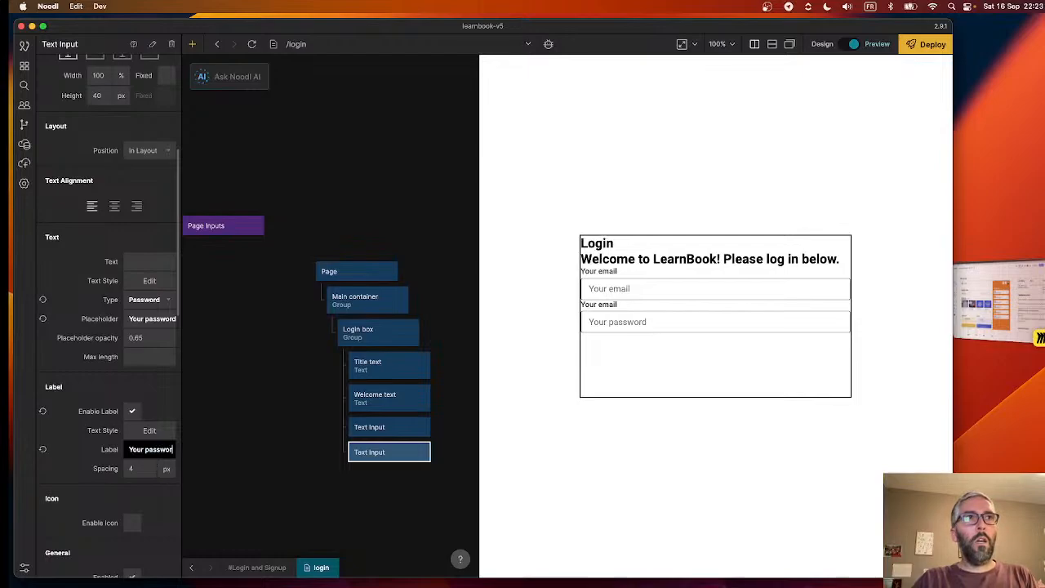
pyautogui.write('d')
pyautogui.click(248, 436)
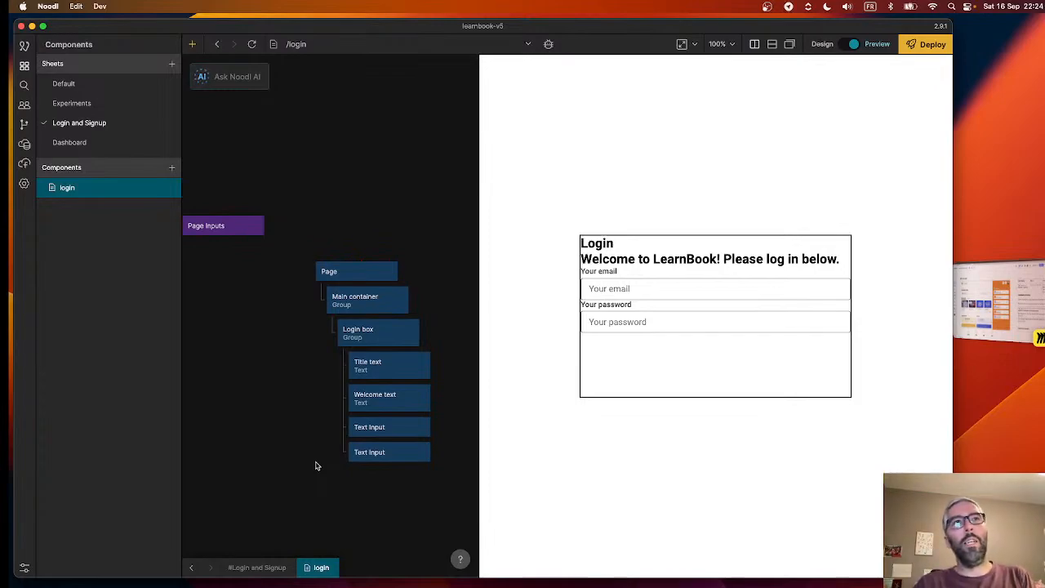
pyautogui.moveTo(306, 389); pyautogui.dragTo(381, 455)
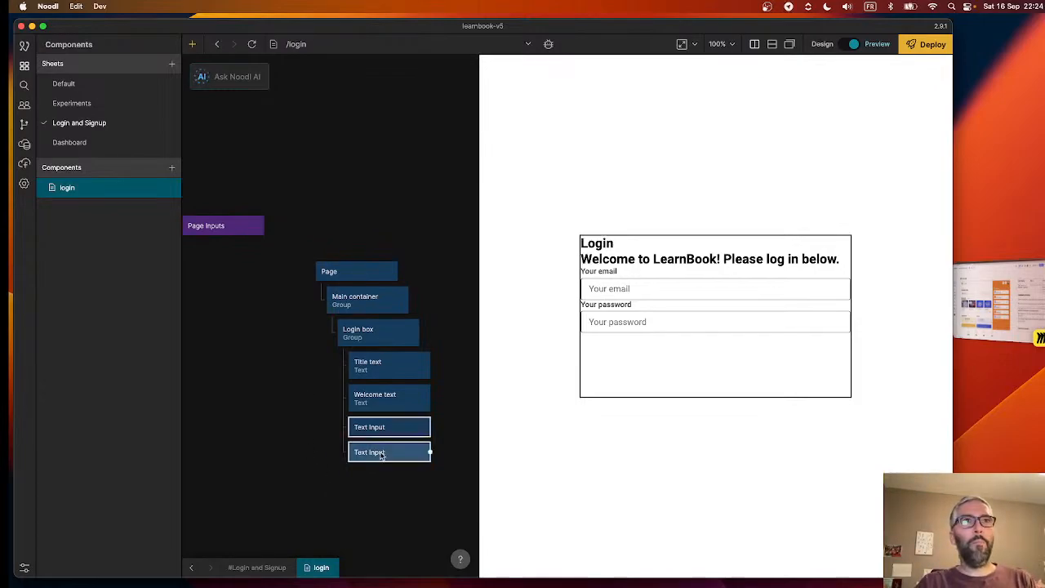
pyautogui.click(386, 457)
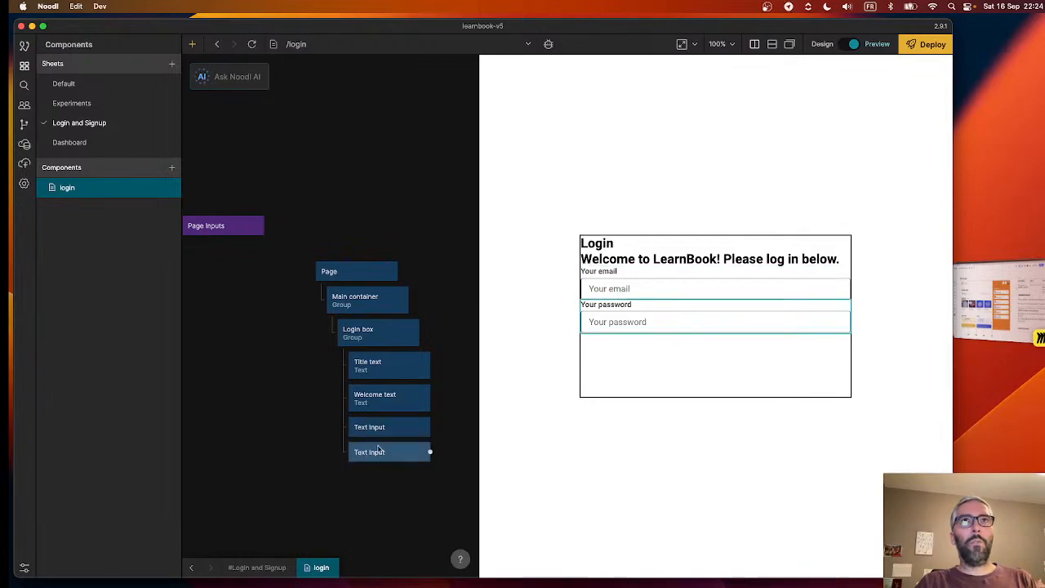
# - Add a Group node and nest it in the Login box below the password Text Input
pyautogui.scroll(-3, 302, 472)
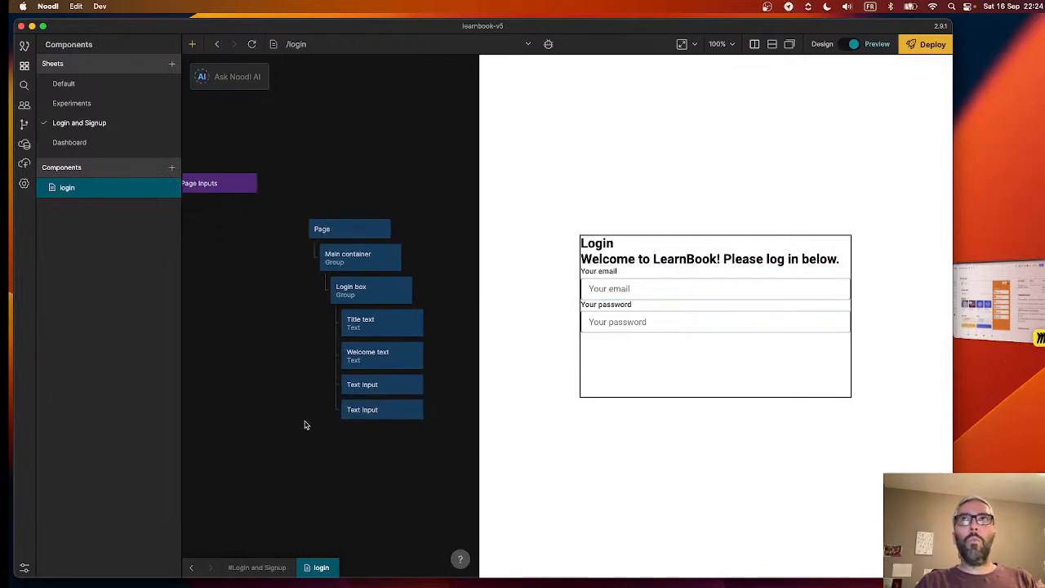
pyautogui.rightClick(332, 456)
pyautogui.write('gr')
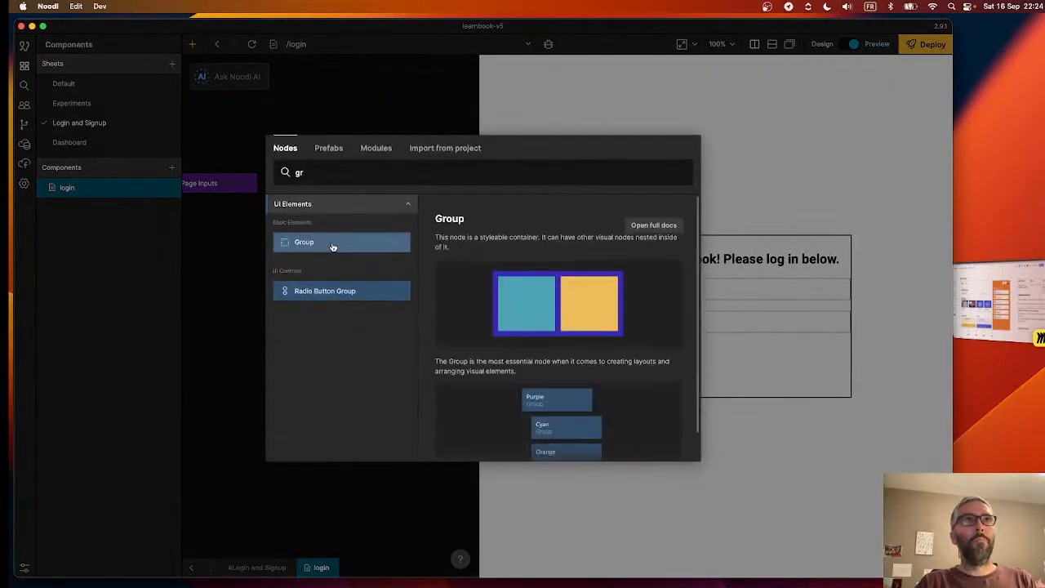
pyautogui.click(332, 242)
pyautogui.moveTo(368, 463); pyautogui.dragTo(385, 420)
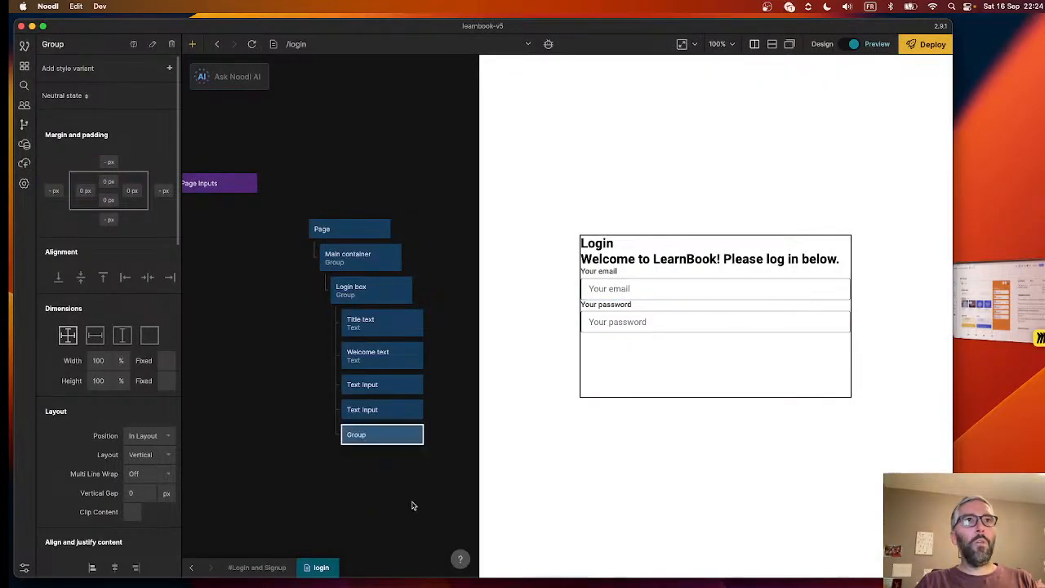
# - Add a Text node and nest it inside the new Group below the password input
pyautogui.rightClick(309, 466)
pyautogui.write('tex')
pyautogui.click(338, 240)
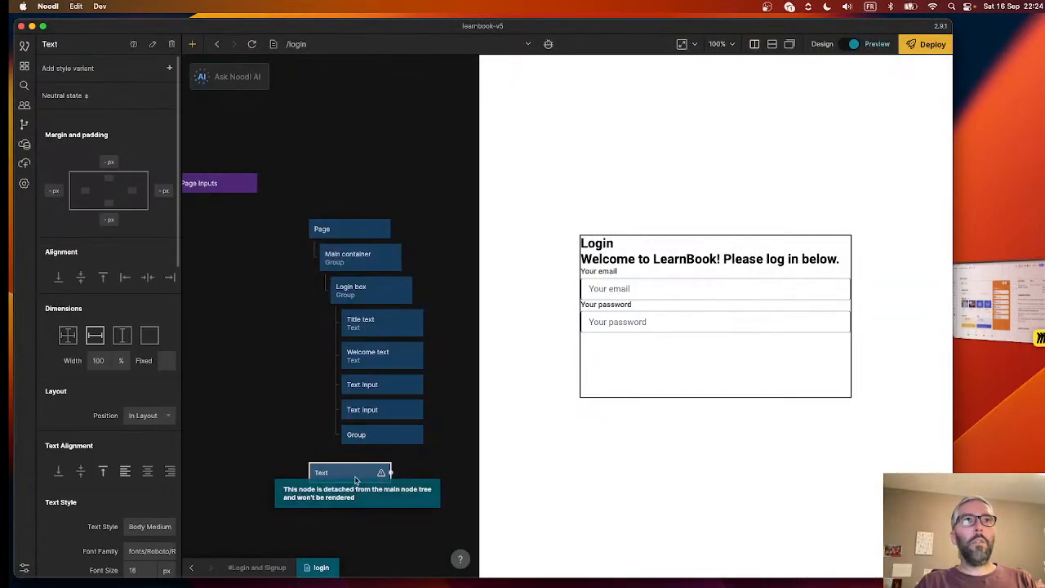
pyautogui.moveTo(355, 480); pyautogui.dragTo(399, 459)
# - Set the displayed text of the Text node inside the Group to "Forgot your password?"
pyautogui.scroll(-3, 83, 432)
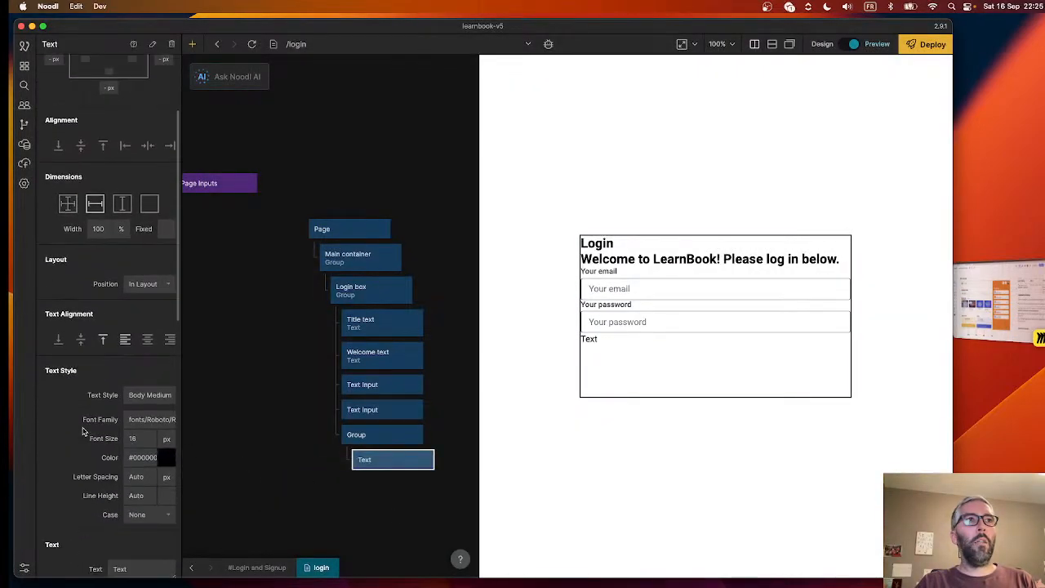
pyautogui.scroll(-3, 123, 490)
pyautogui.doubleClick(127, 455)
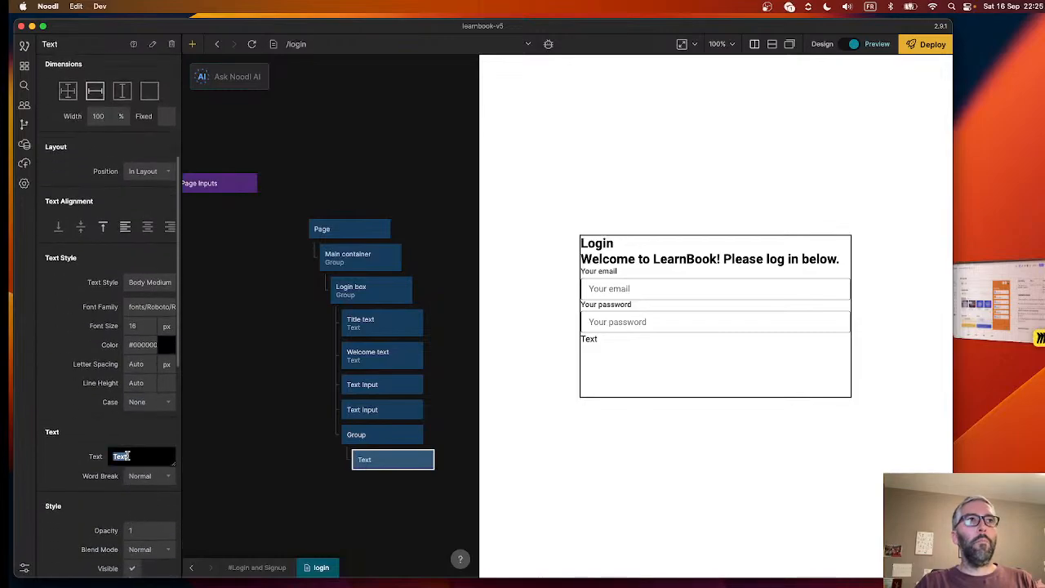
pyautogui.write('Forg')
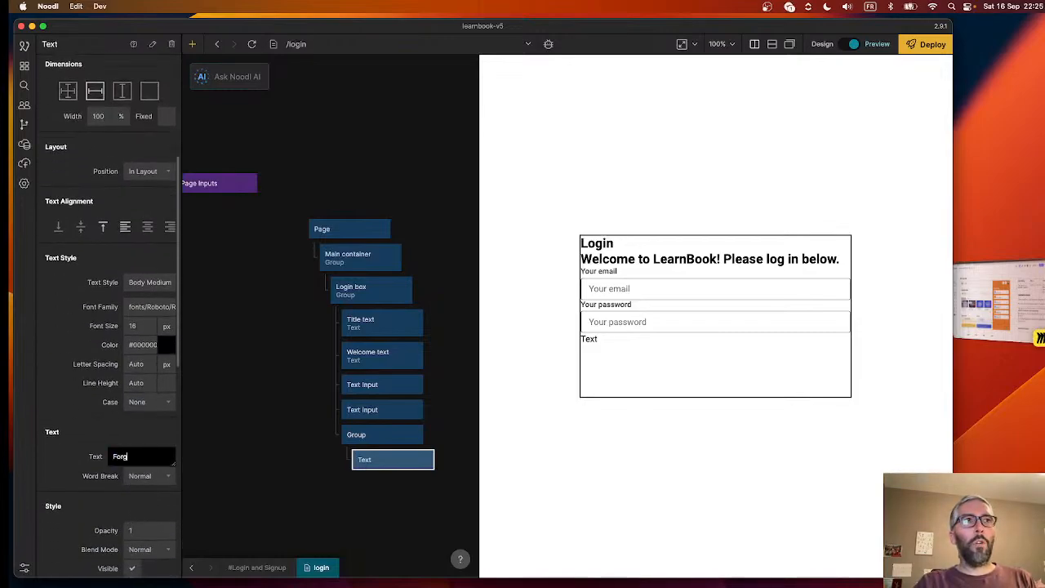
pyautogui.write('ot your password?')
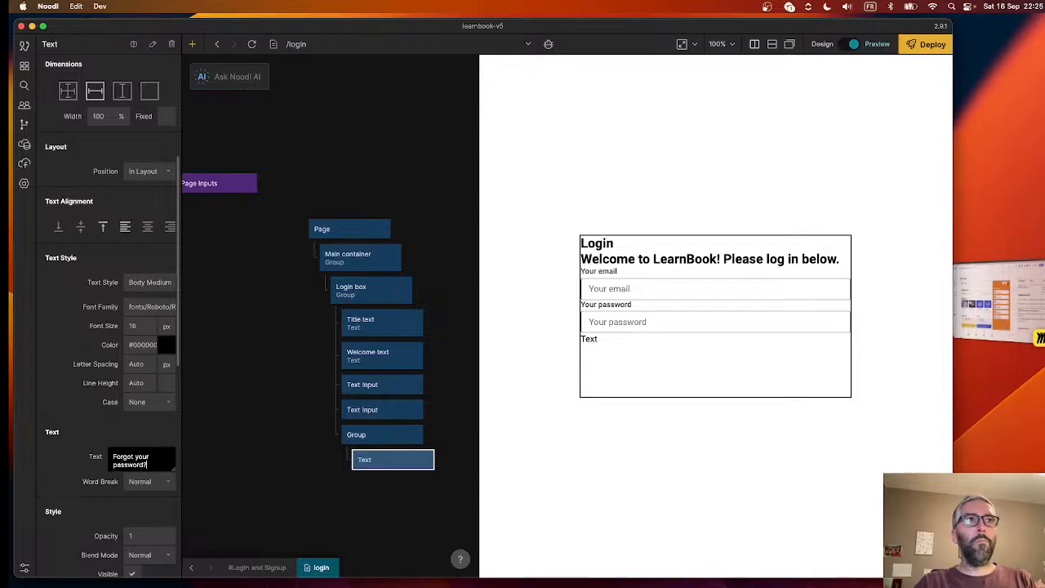
pyautogui.click(301, 482)
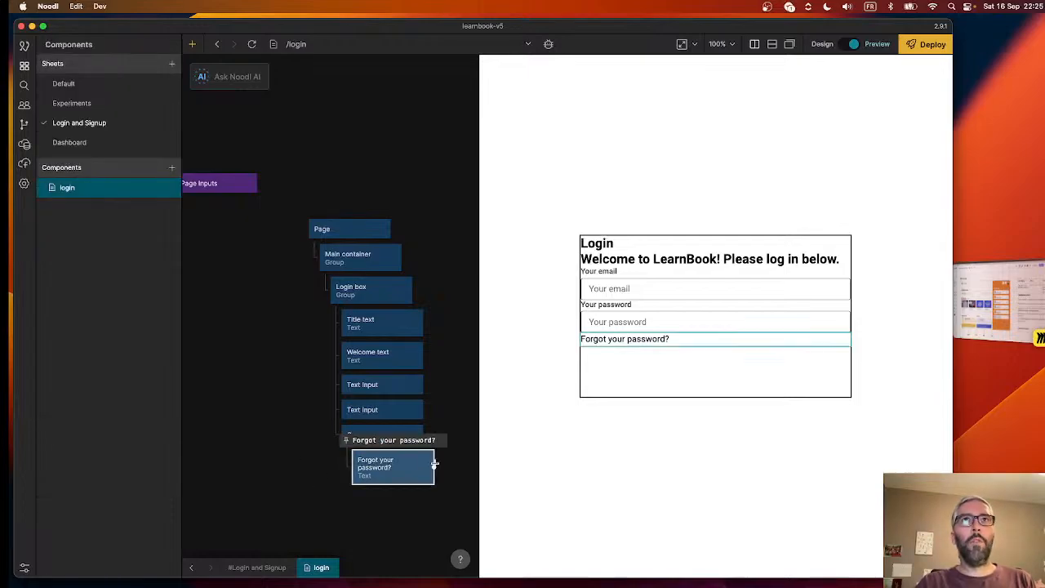
# - Set the dimensions of the "Forgot your password?" text and its parent Group to content width and height
pyautogui.click(397, 474)
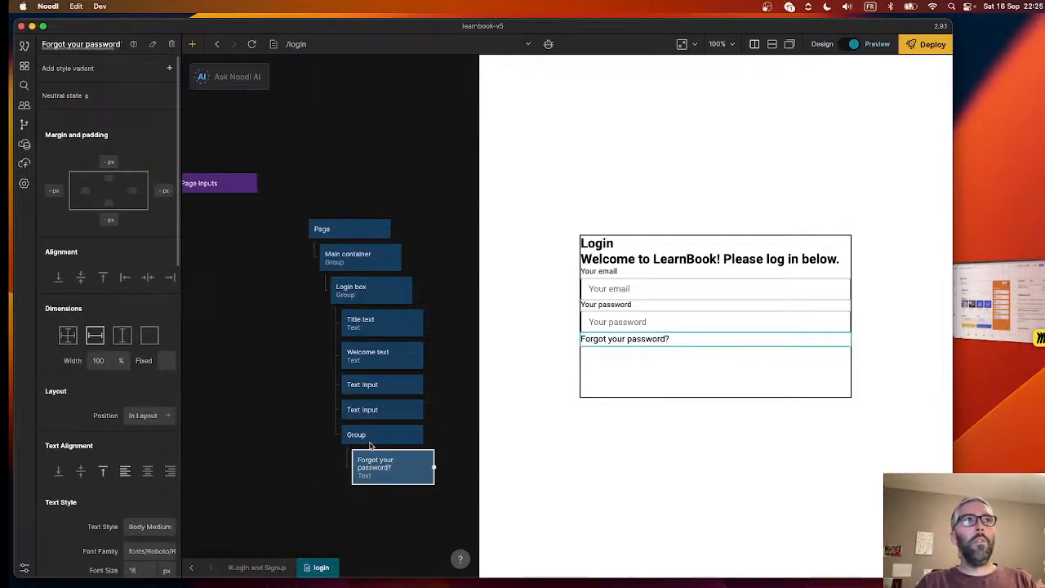
pyautogui.click(152, 339)
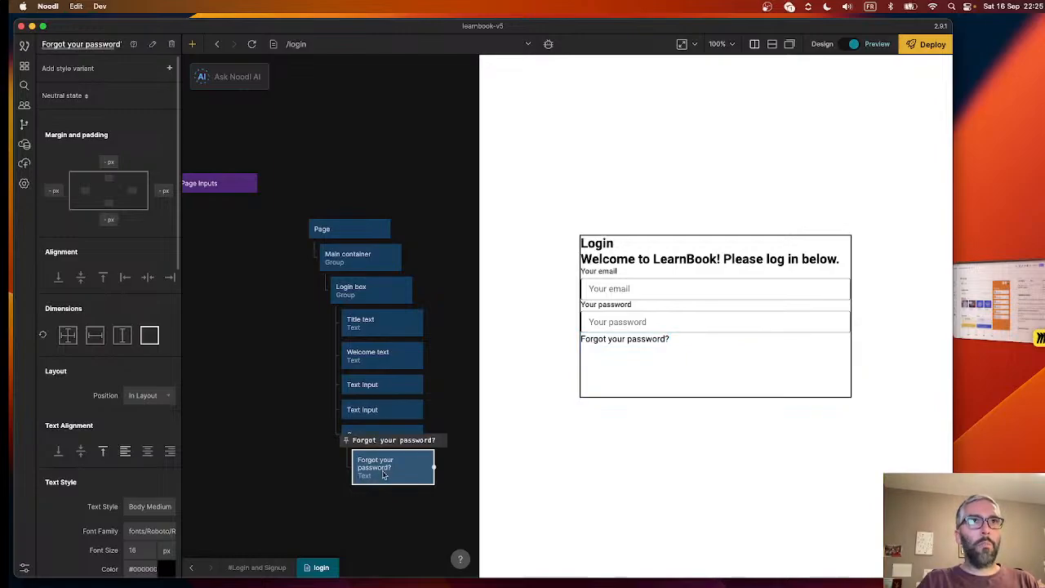
pyautogui.click(365, 434)
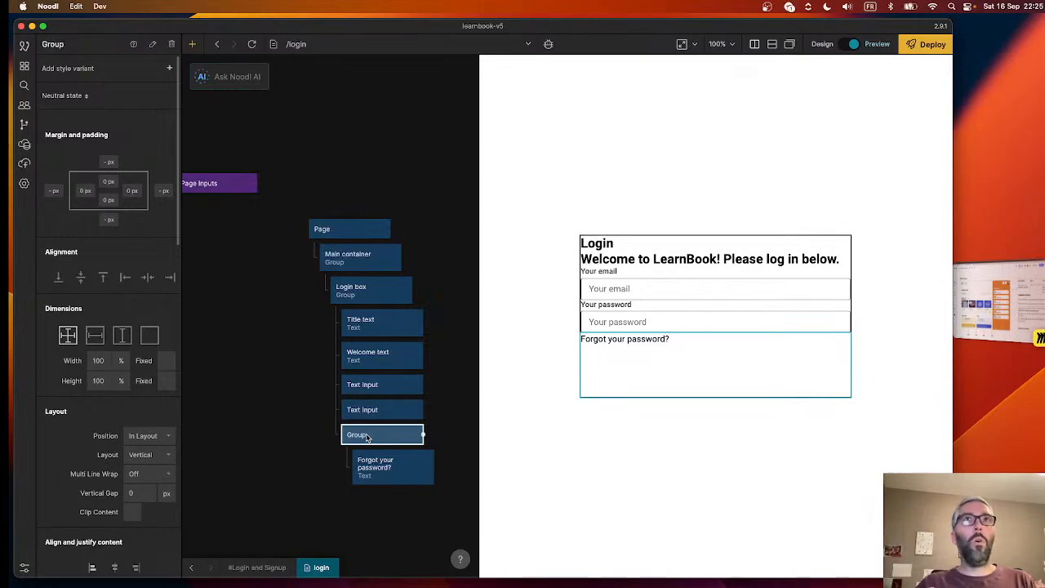
pyautogui.click(146, 338)
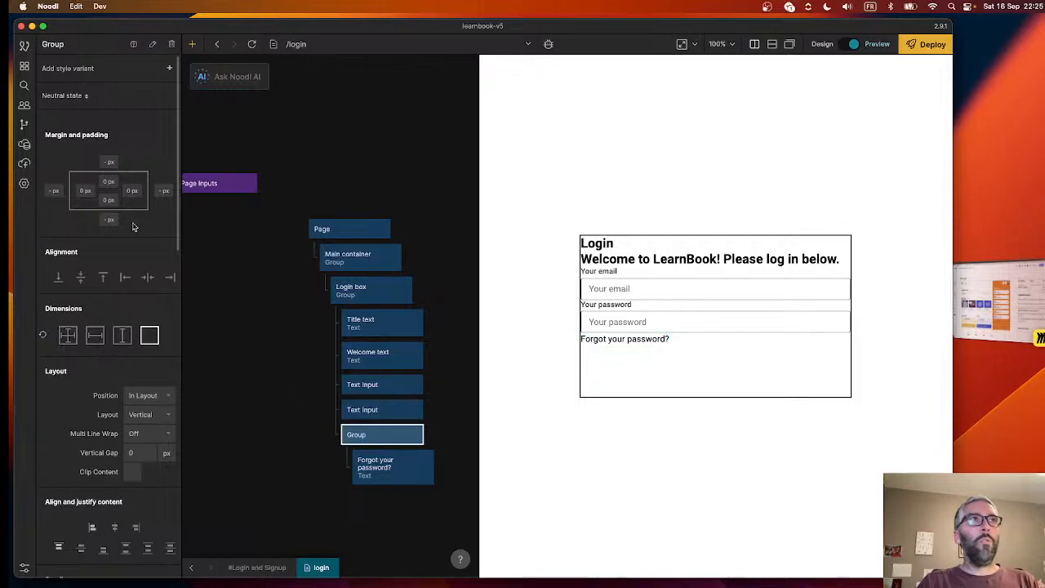
# - Set the padding of the Group around the "Forgot your password?" text to 5 px on all four sides
pyautogui.click(105, 179)
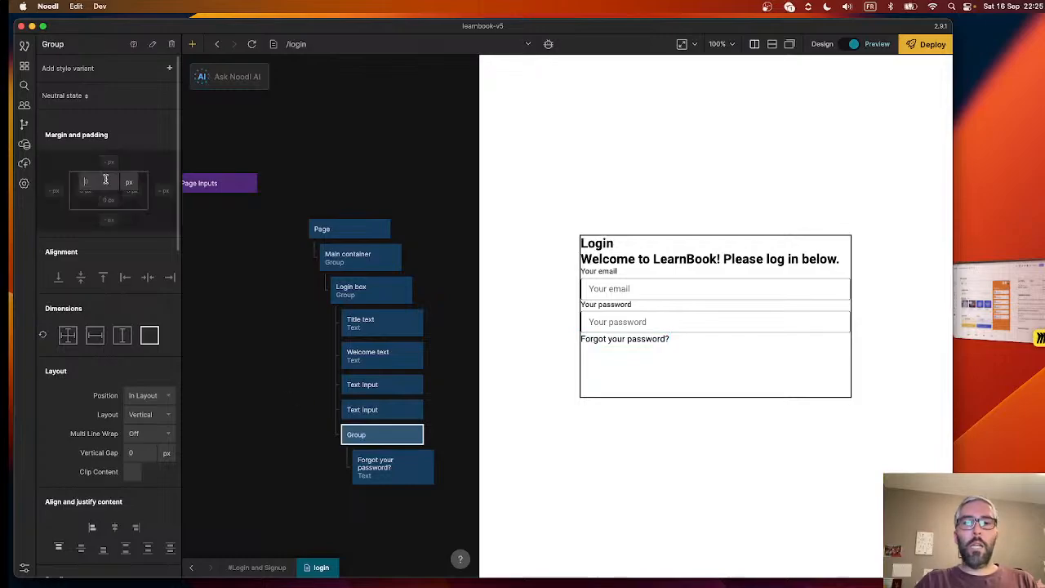
pyautogui.write('5')
pyautogui.press('Tab')
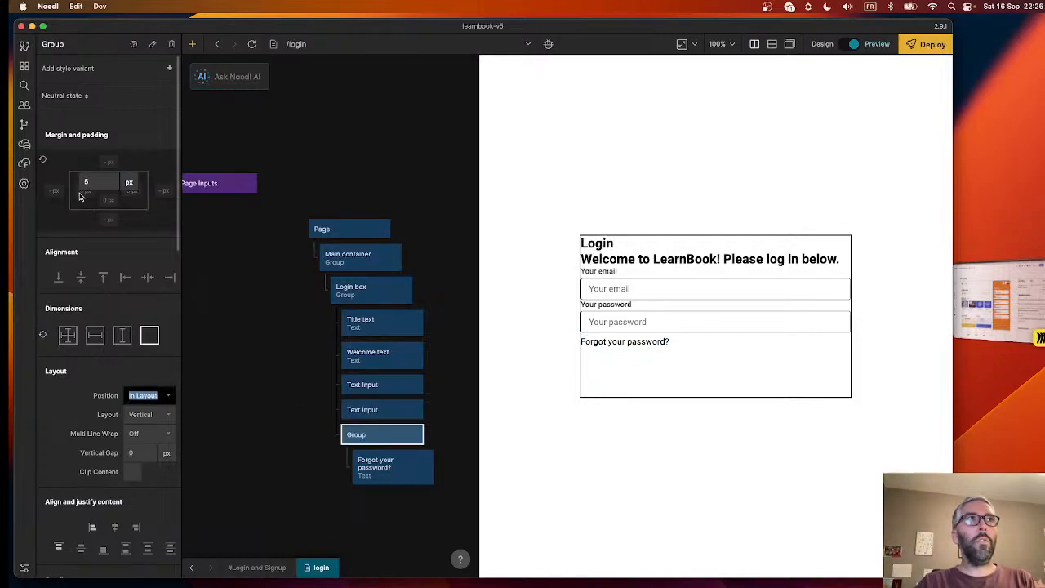
pyautogui.click(81, 195)
pyautogui.click(84, 192)
pyautogui.write('5')
pyautogui.click(105, 233)
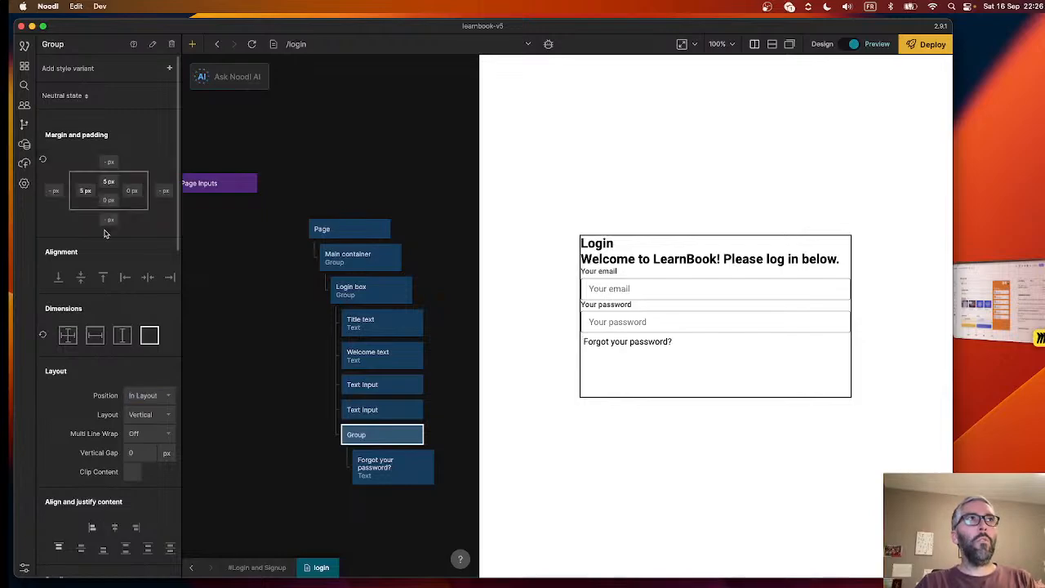
pyautogui.click(130, 192)
pyautogui.write('5')
pyautogui.click(109, 234)
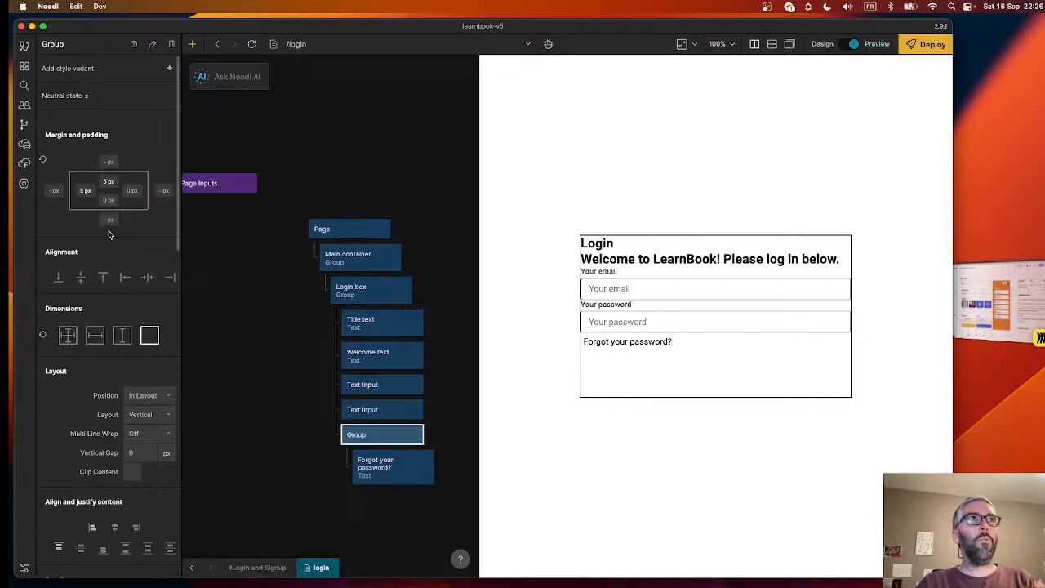
pyautogui.click(131, 191)
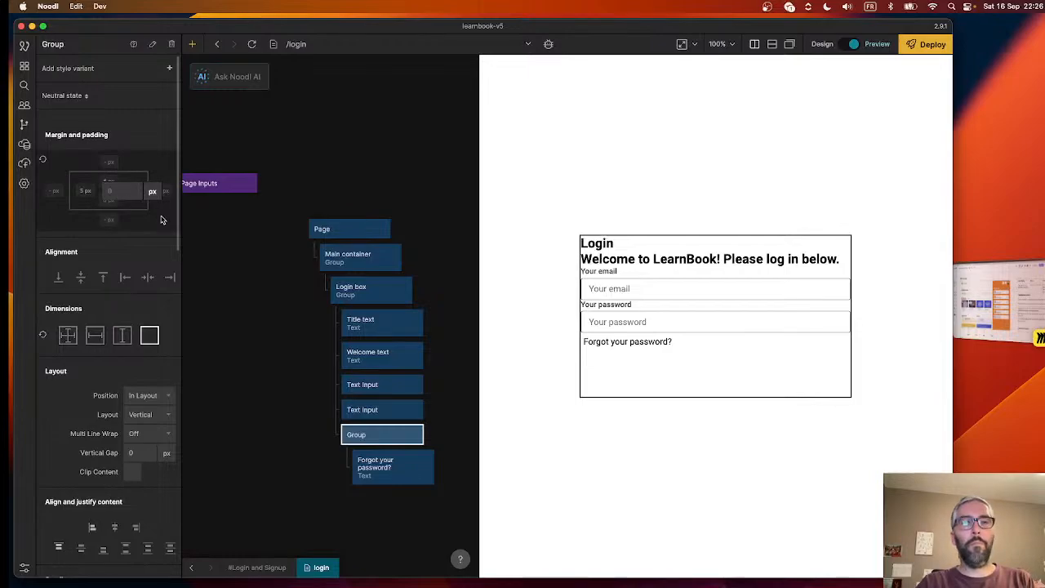
pyautogui.write('5')
pyautogui.click(138, 219)
pyautogui.click(109, 204)
pyautogui.write('5')
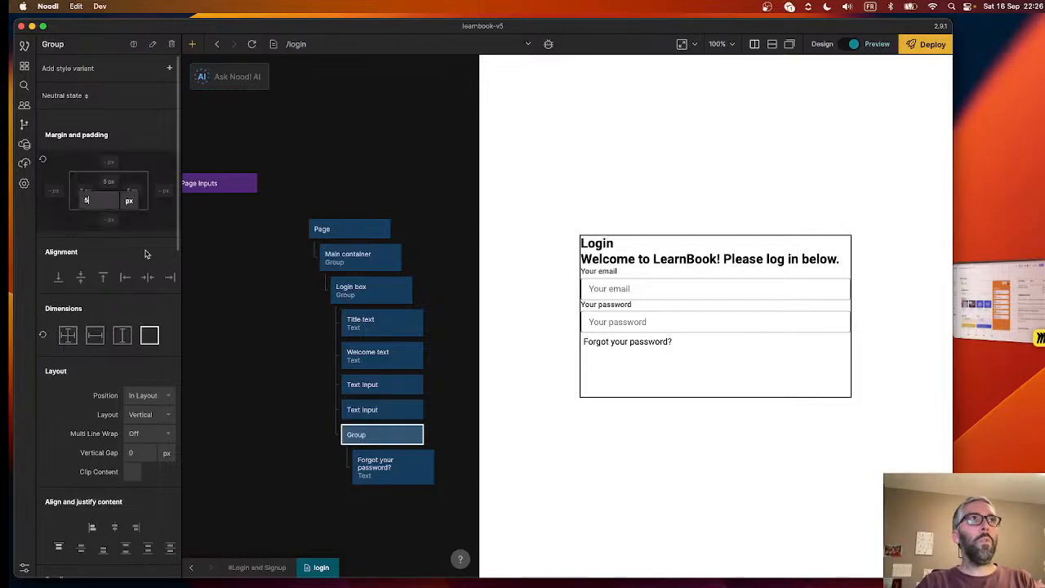
pyautogui.click(317, 310)
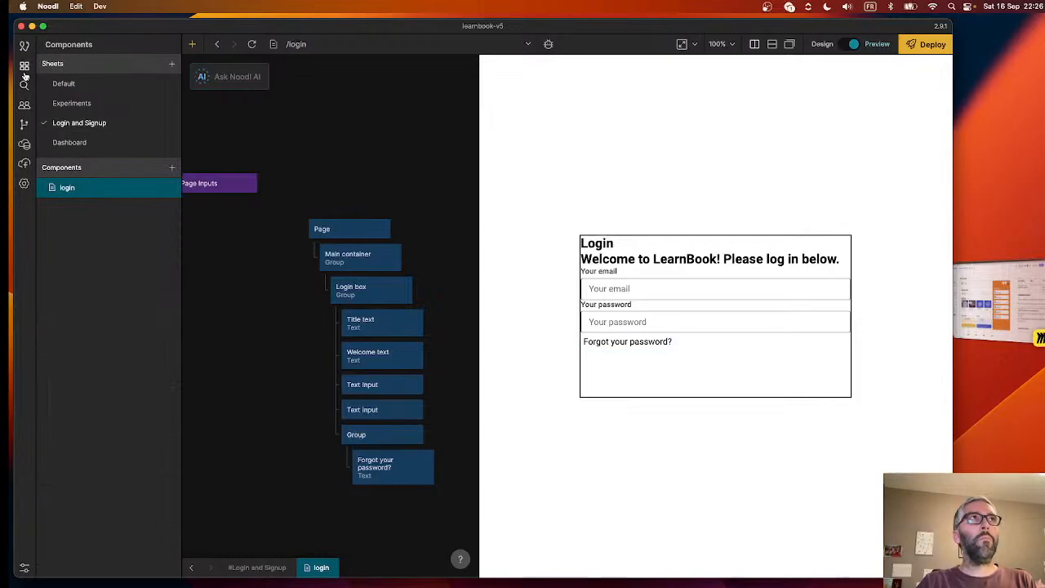
# - Examine the forgot-password text in the preview and the HTML tag options available for its parent Group
pyautogui.click(381, 435)
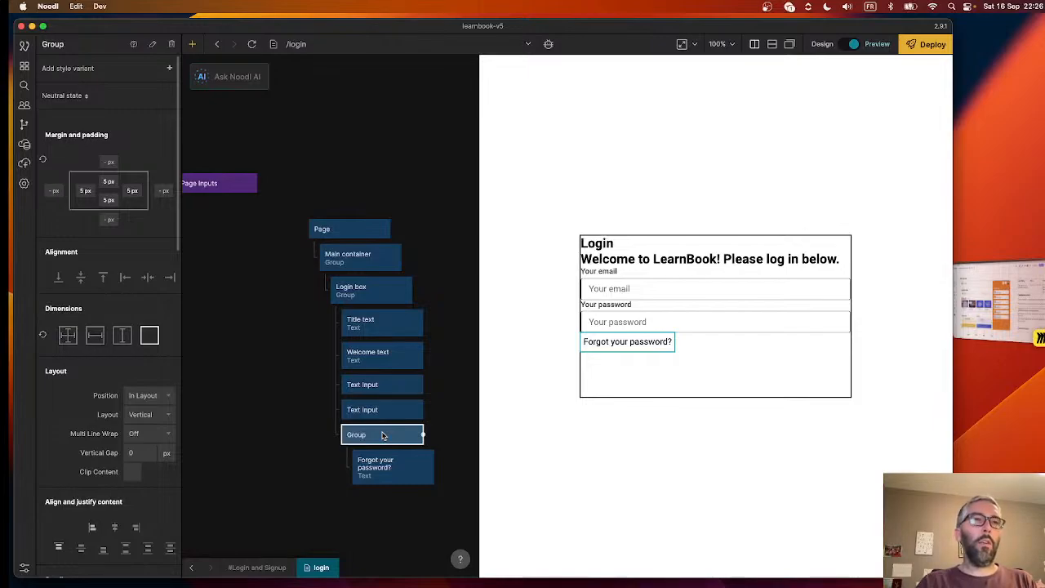
pyautogui.tripleClick(608, 341)
pyautogui.tripleClick(640, 342)
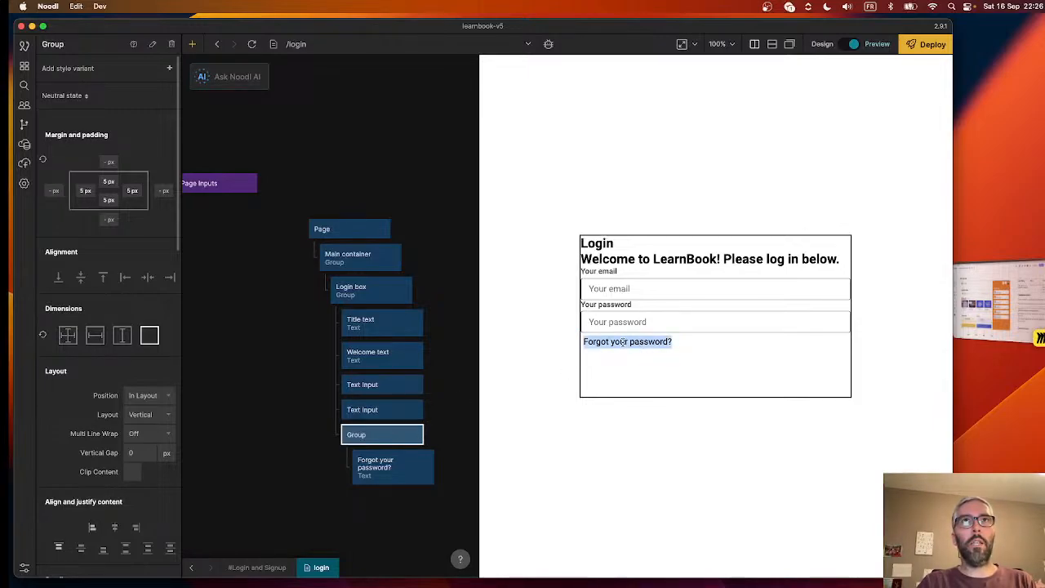
pyautogui.click(622, 342)
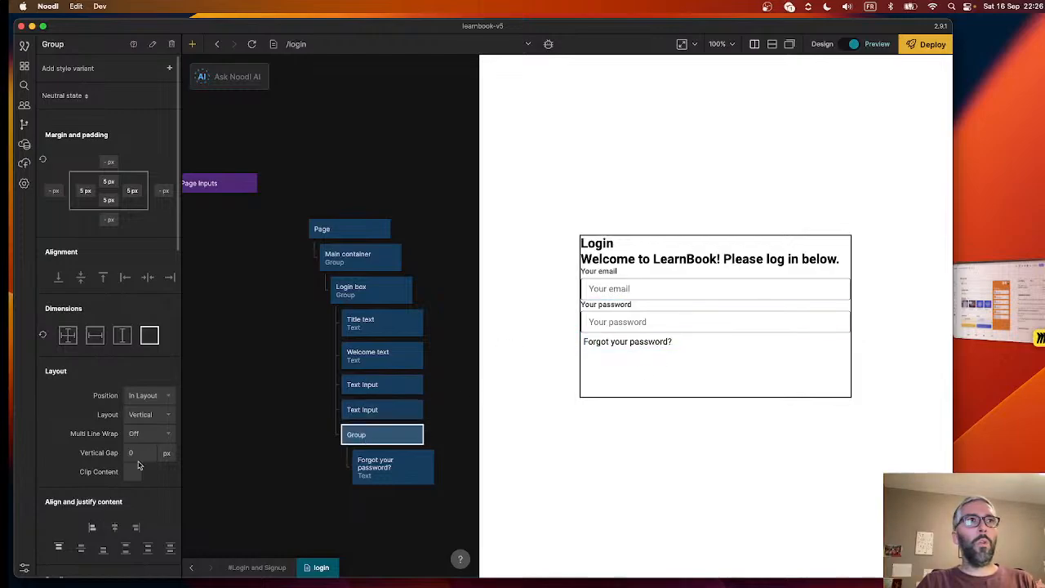
pyautogui.scroll(-15, 138, 465)
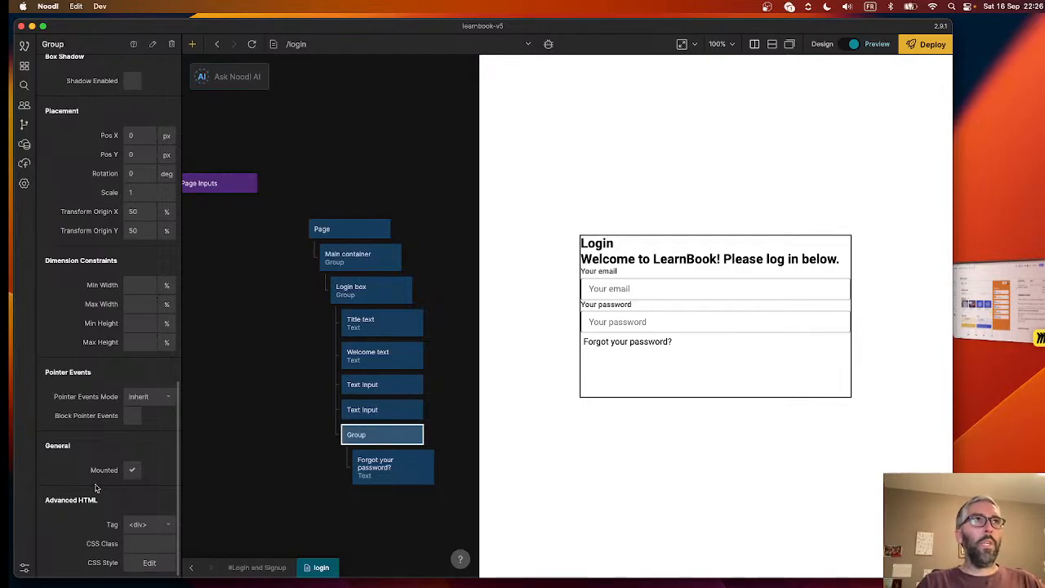
pyautogui.scroll(15, 94, 487)
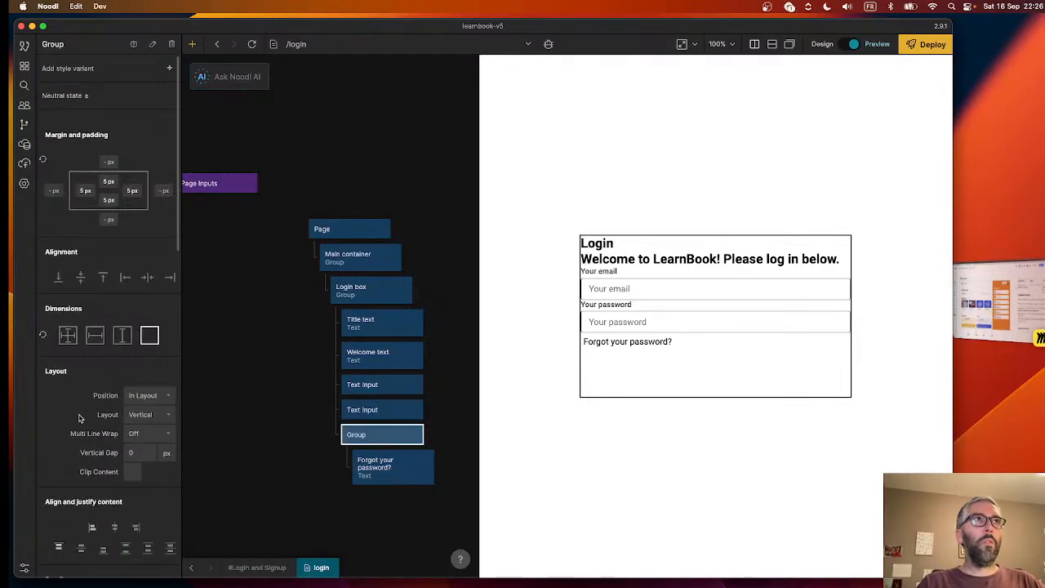
pyautogui.scroll(-15, 79, 418)
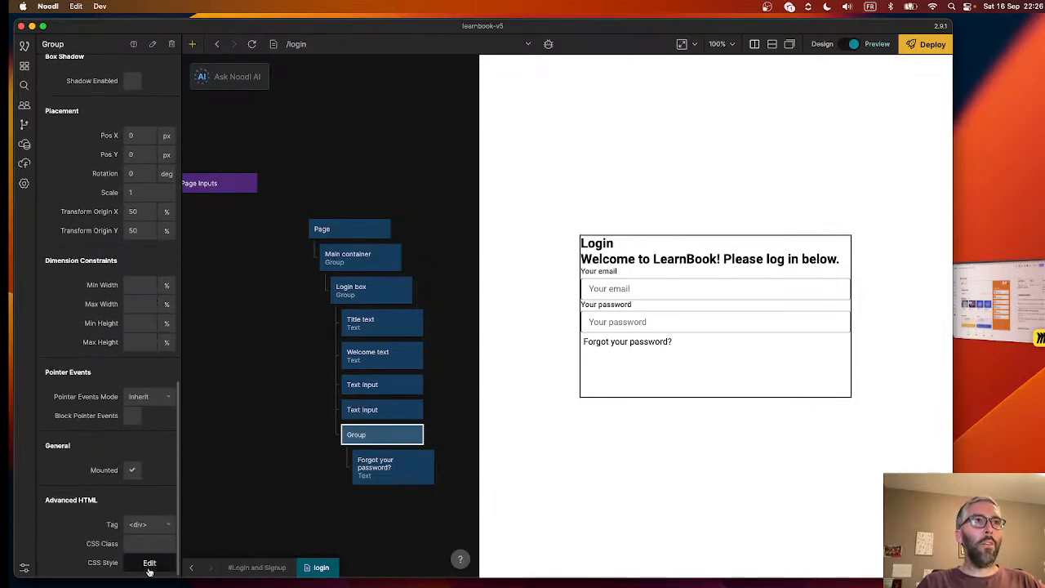
pyautogui.click(144, 524)
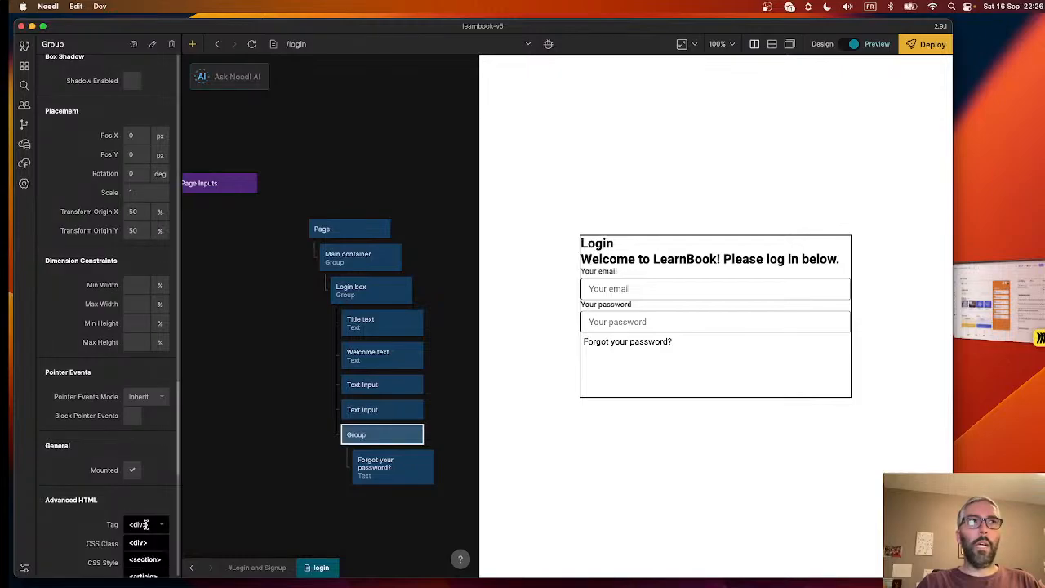
pyautogui.scroll(-2, 100, 532)
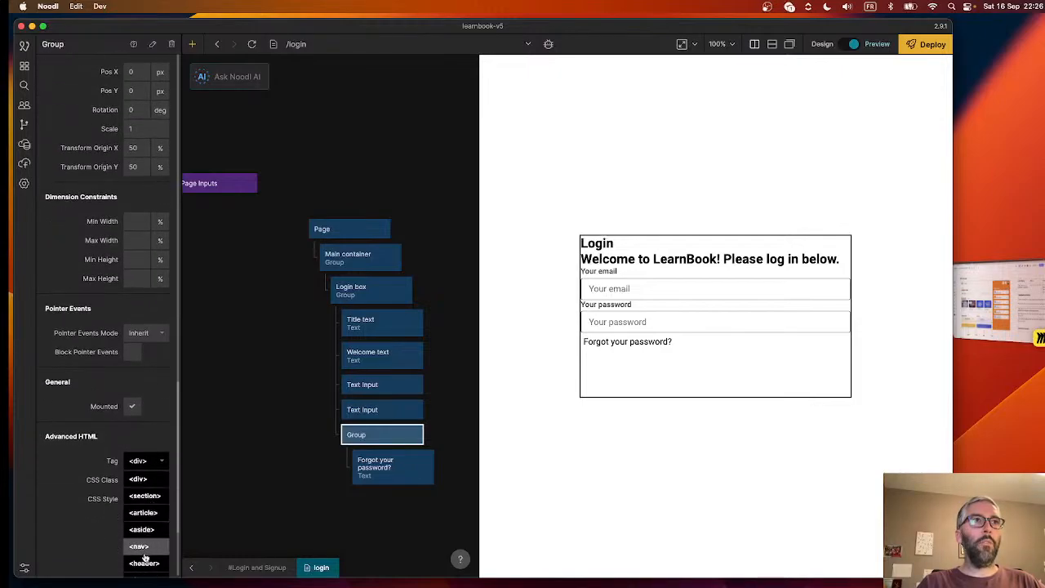
pyautogui.scroll(-2, 144, 557)
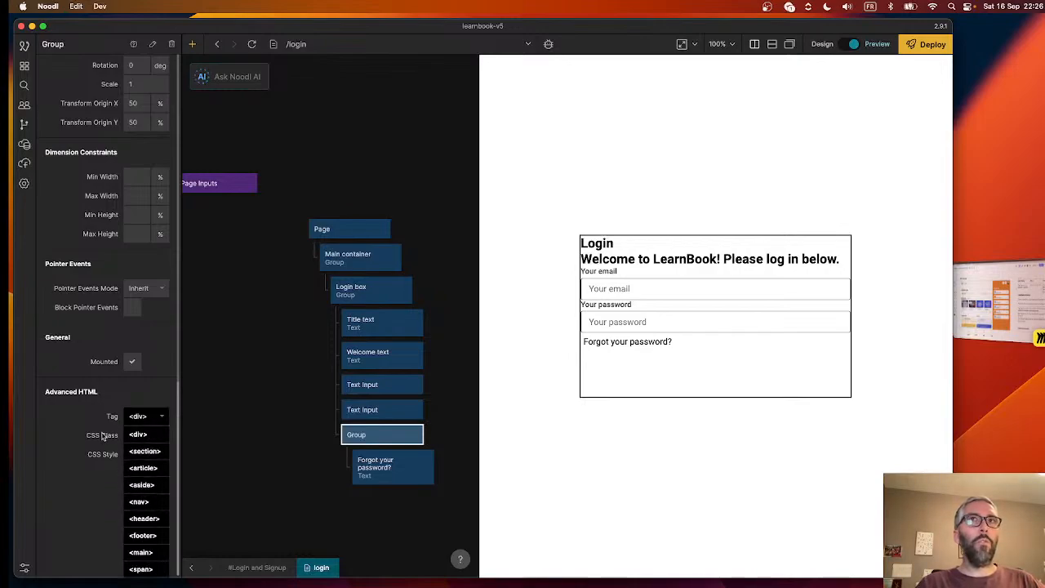
pyautogui.click(67, 399)
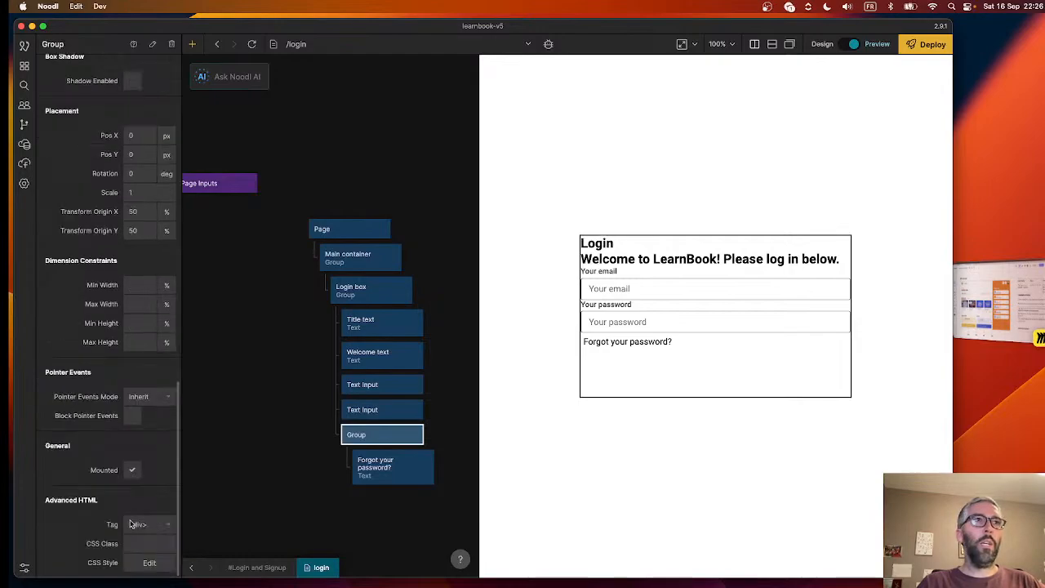
# - Add the custom CSS style "cursor: pointer;" on a new line for the Group around the forgot-password text
pyautogui.click(136, 544)
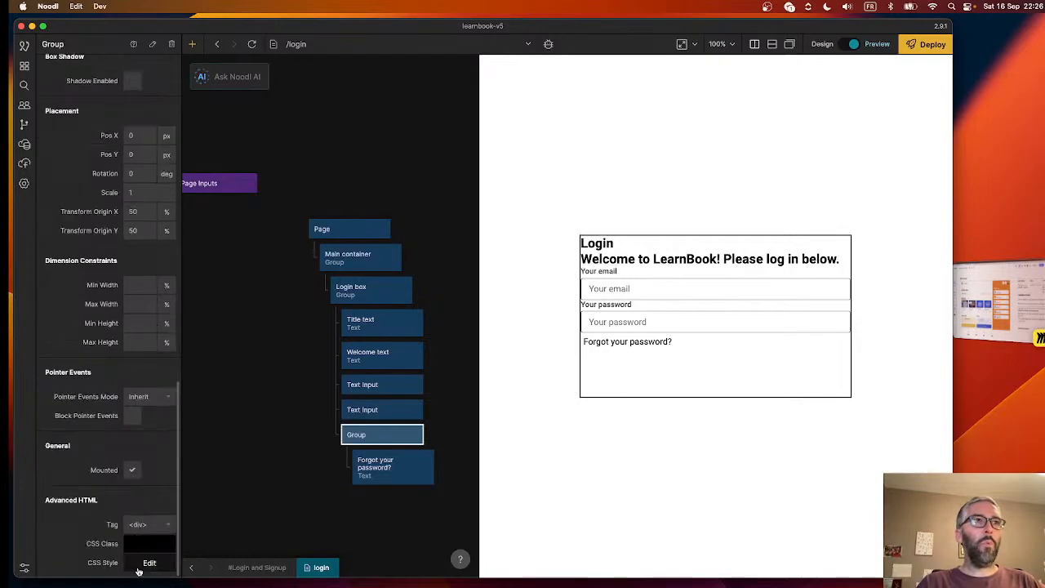
pyautogui.click(146, 562)
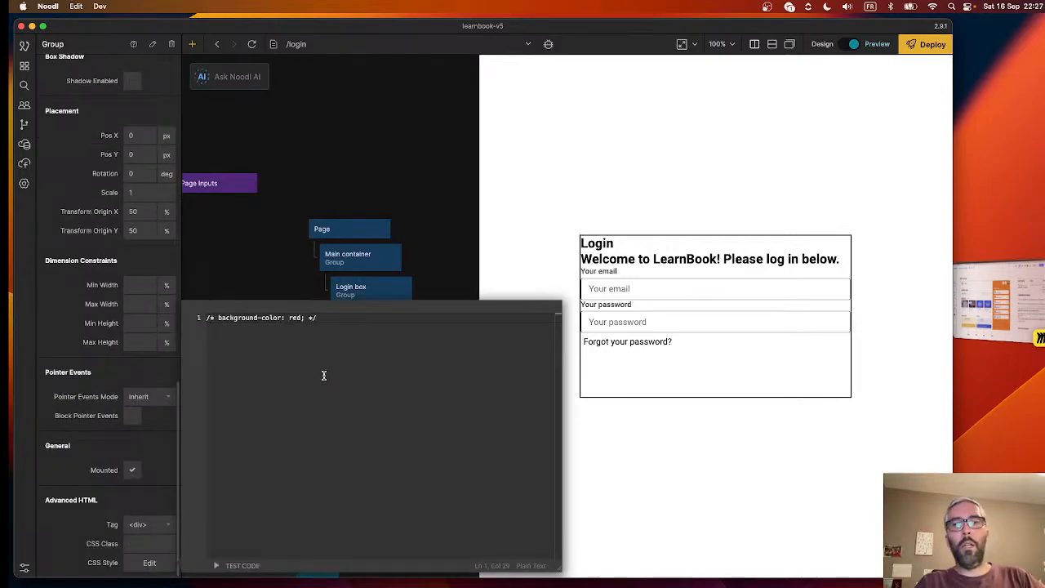
pyautogui.press('Return')
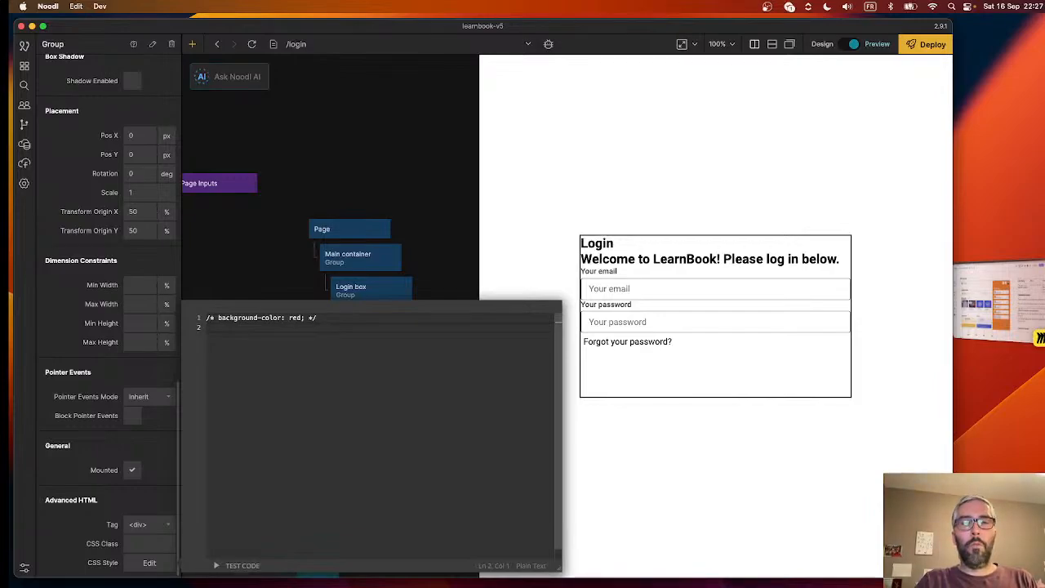
pyautogui.write('cursor: pointe')
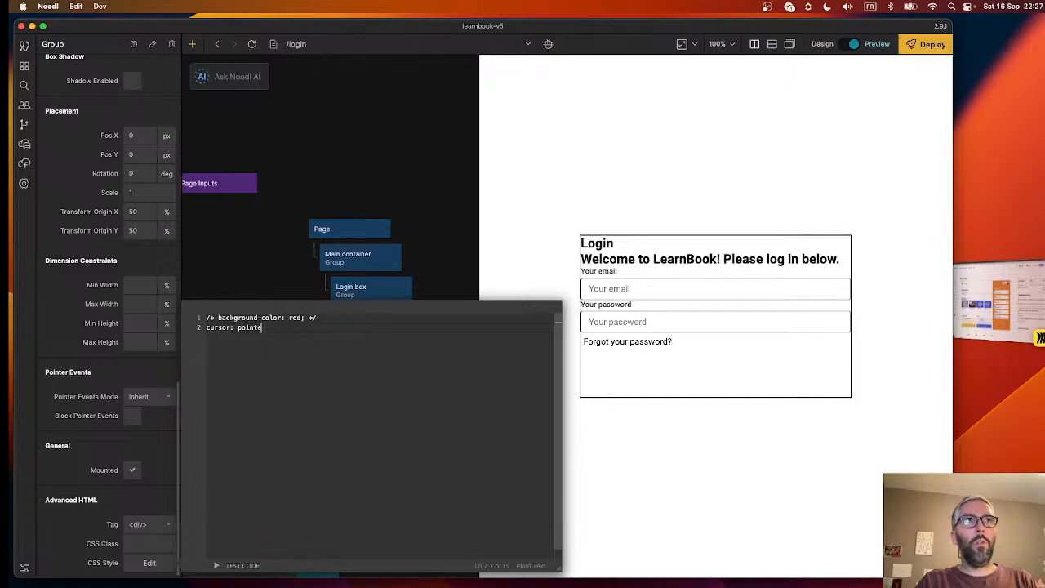
pyautogui.write('r')
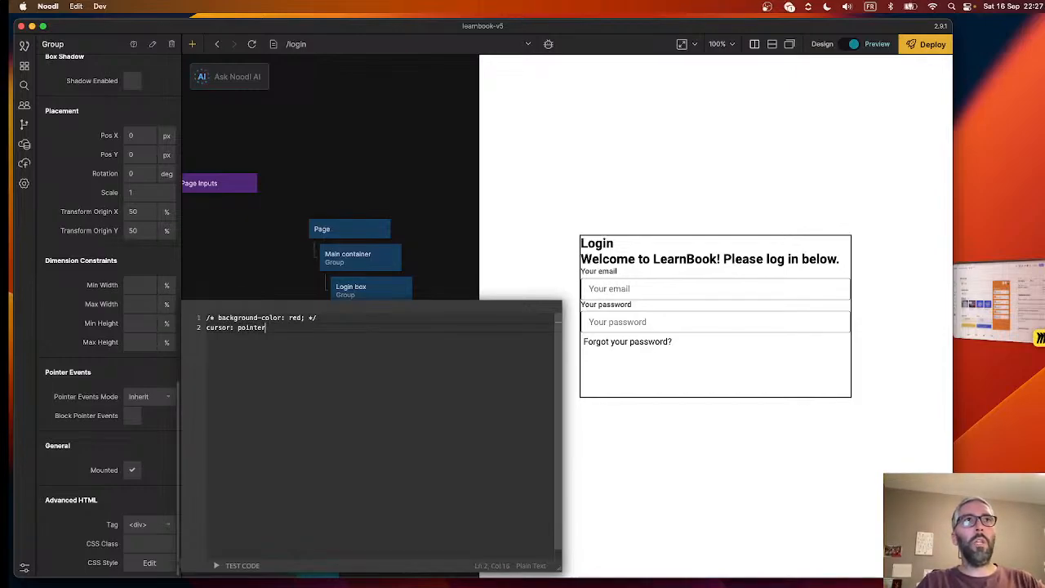
pyautogui.write(';;')
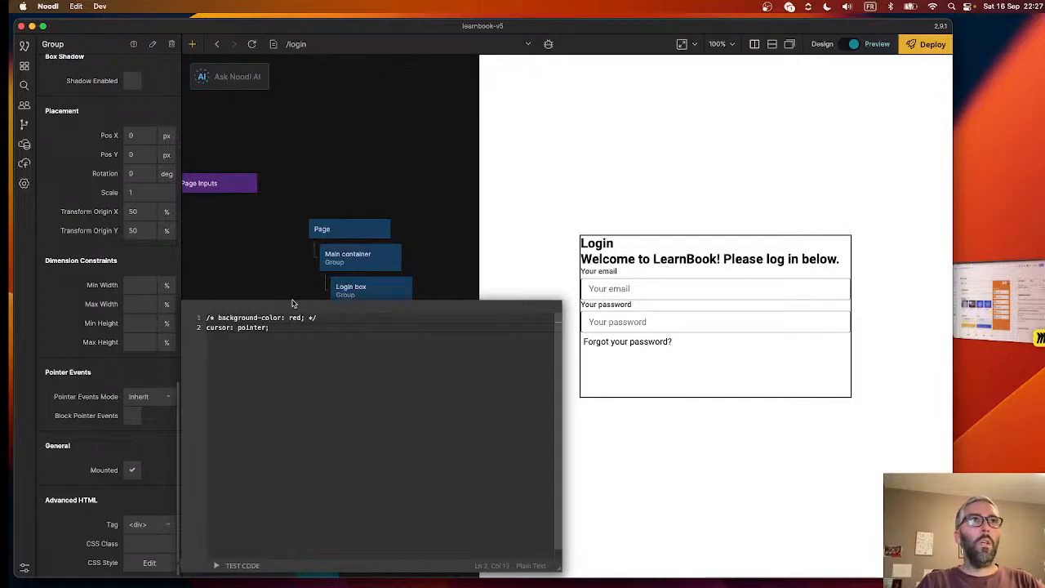
pyautogui.click(273, 250)
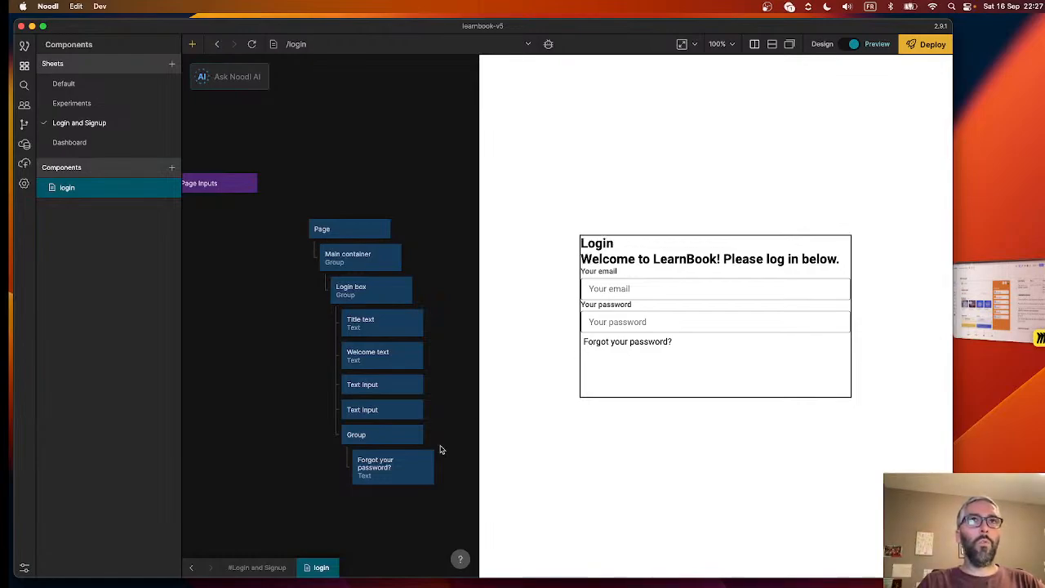
# - Align the Group containing the forgot-password text to the horizontal centre of the Login box
pyautogui.click(381, 479)
pyautogui.click(389, 437)
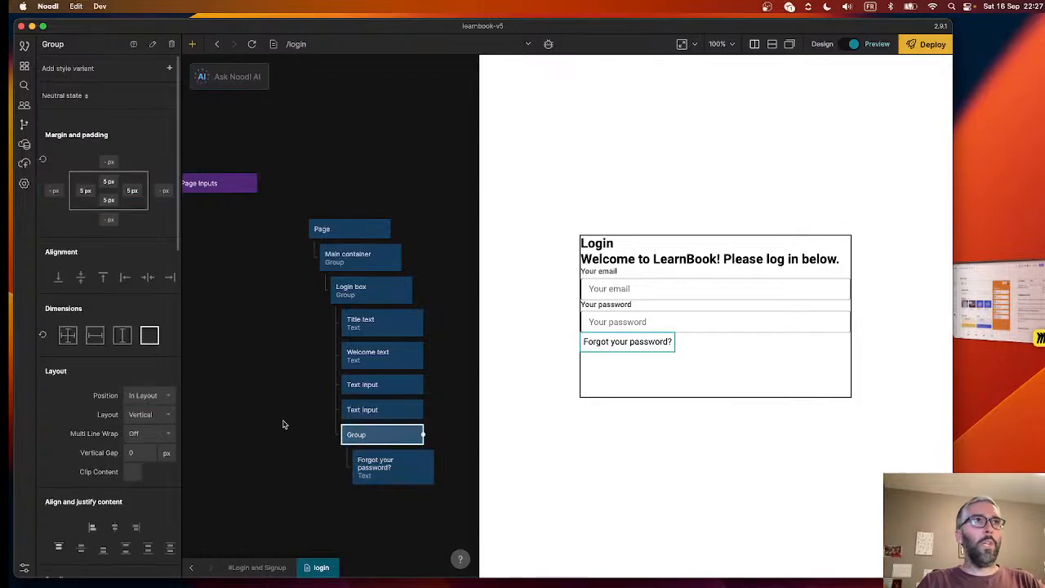
pyautogui.click(148, 279)
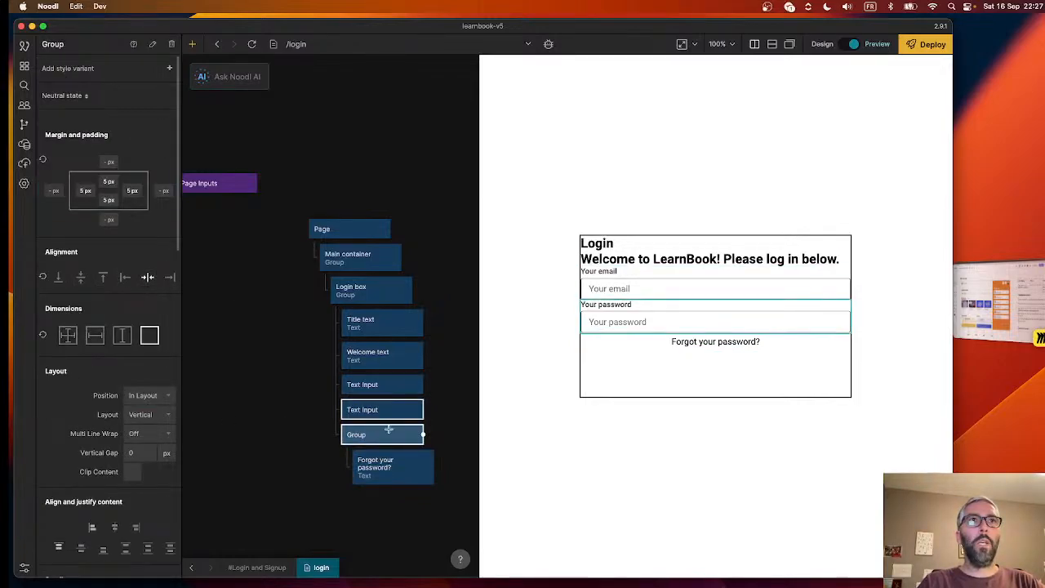
# - Align the Title text and Welcome text nodes to the horizontal centre of the Login box
pyautogui.click(371, 296)
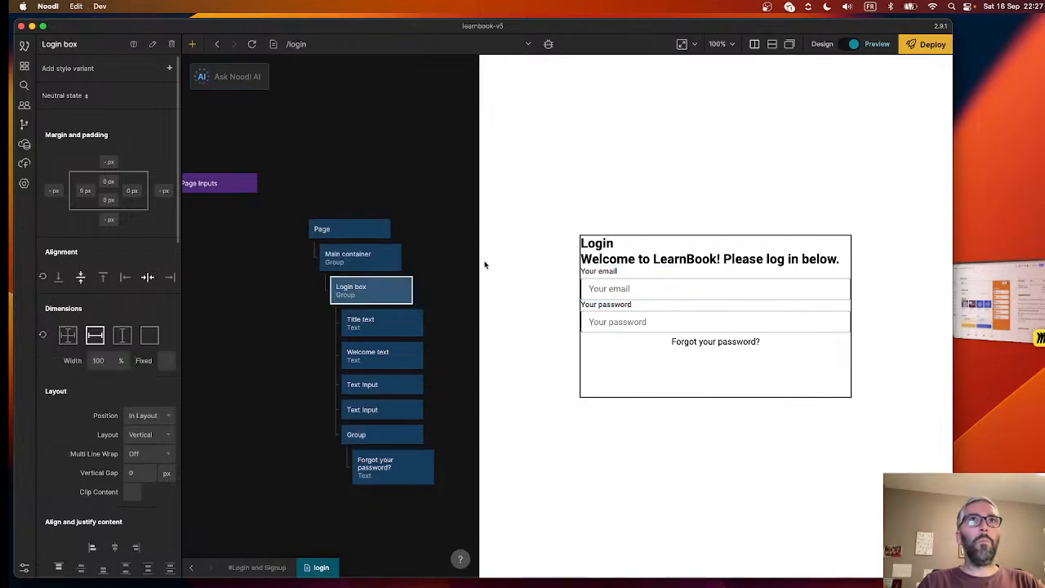
pyautogui.click(413, 323)
pyautogui.click(143, 277)
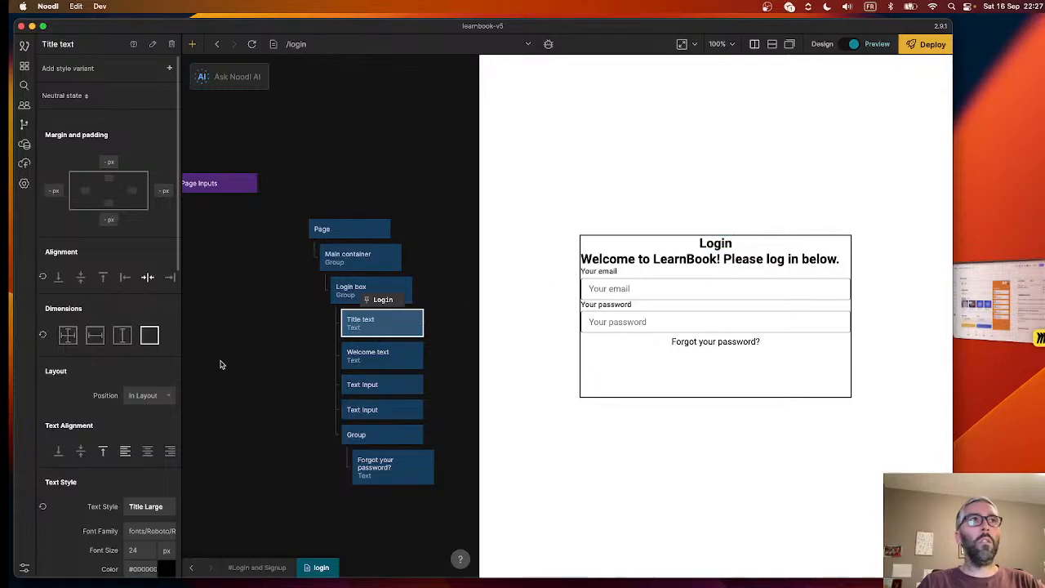
pyautogui.click(418, 355)
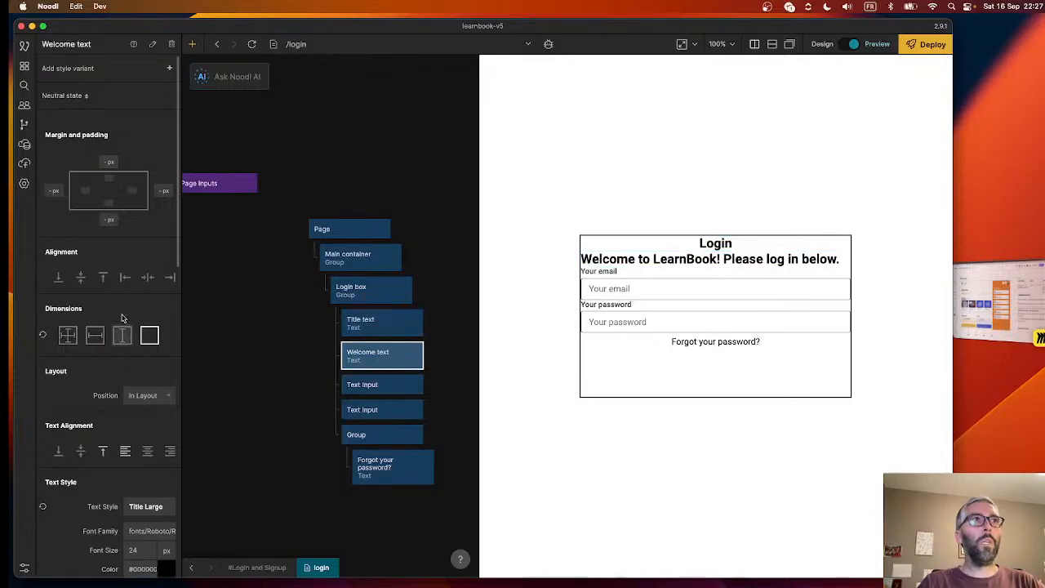
pyautogui.click(147, 278)
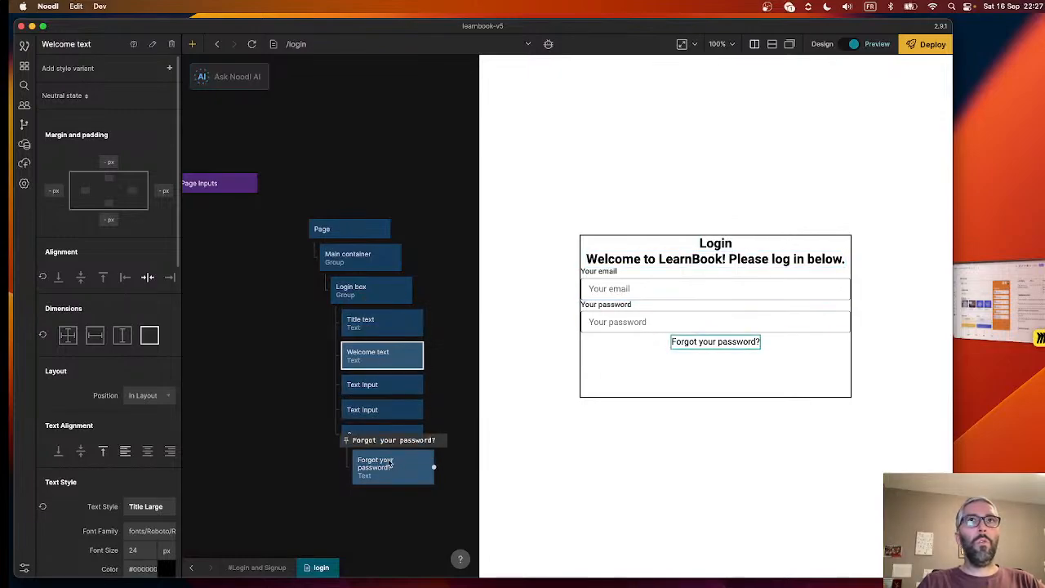
pyautogui.click(322, 506)
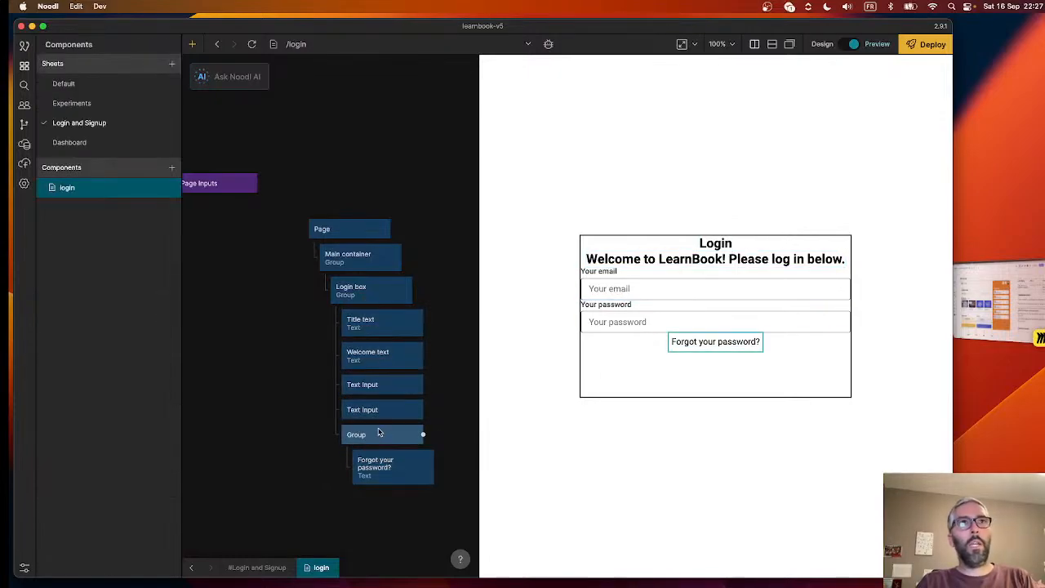
# - Duplicate the forgot-password Group with its text and place the detached copy in empty canvas space beside the original
pyautogui.click(378, 432)
pyautogui.hotkey('ctrl', 'c')
pyautogui.hotkey('ctrl', 'v')
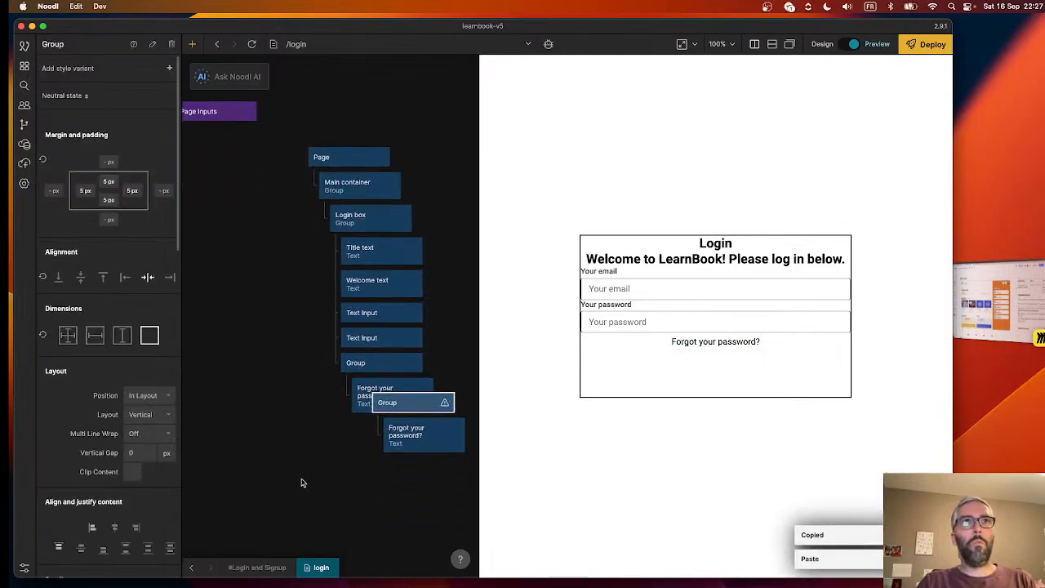
pyautogui.moveTo(403, 405); pyautogui.dragTo(364, 458)
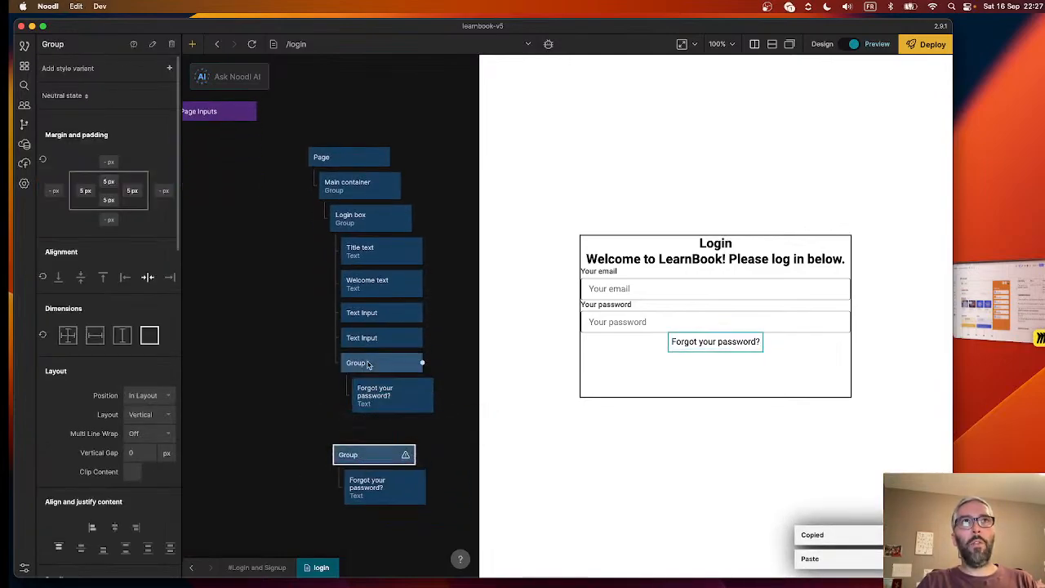
pyautogui.click(368, 364)
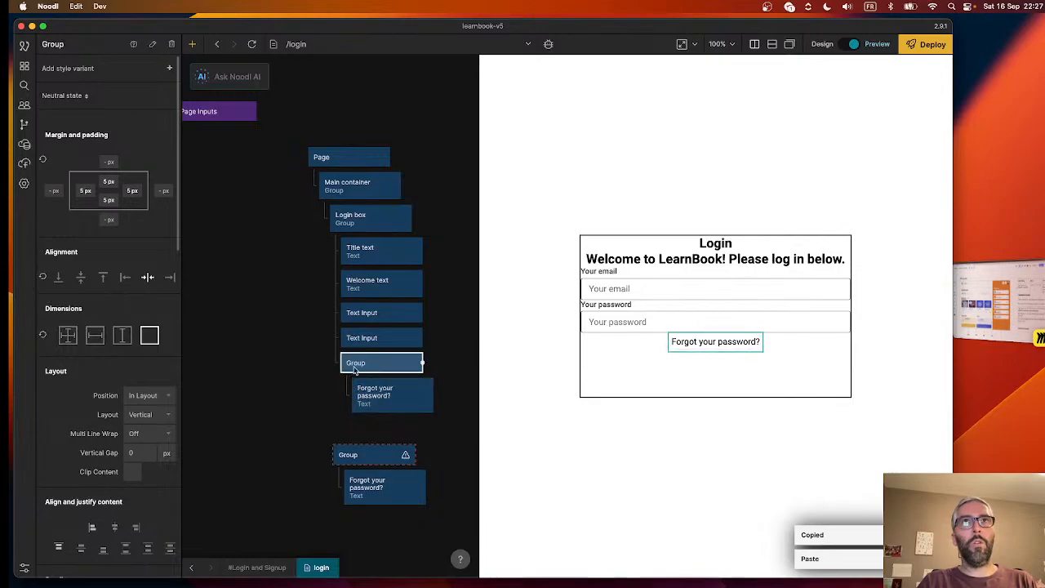
pyautogui.moveTo(353, 458); pyautogui.dragTo(237, 406)
pyautogui.click(334, 454)
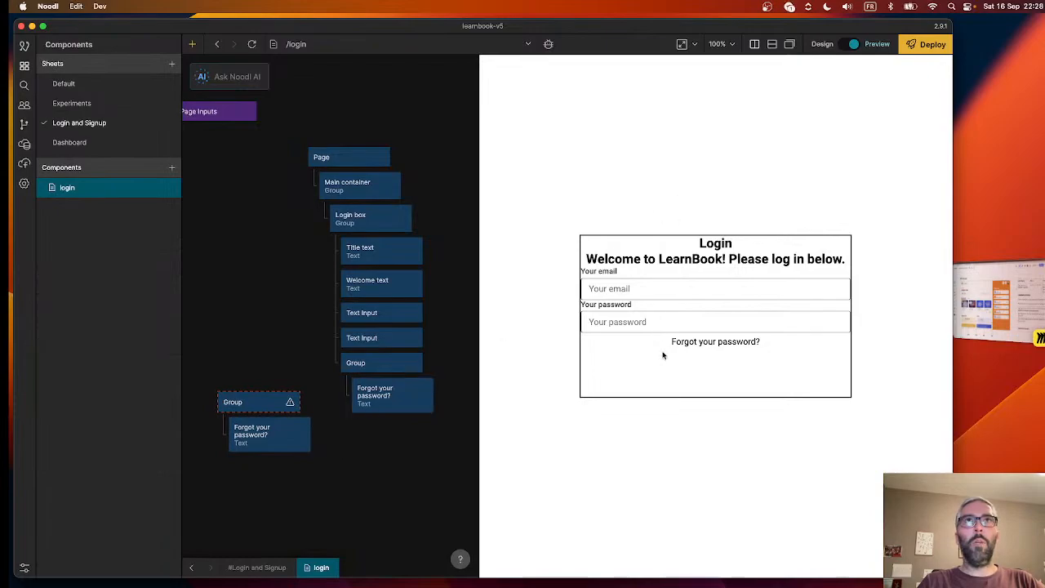
# - Nest the duplicated Group inside the original forgot-password Group in the Login box, and rename the original Group "Forgot password group"
pyautogui.moveTo(270, 402); pyautogui.dragTo(411, 244)
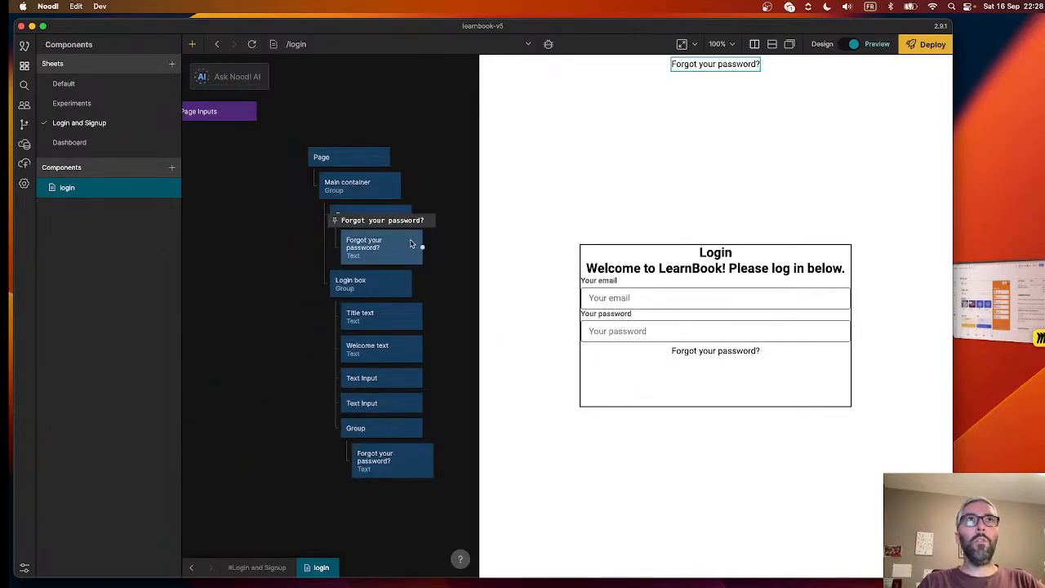
pyautogui.moveTo(360, 214); pyautogui.dragTo(392, 415)
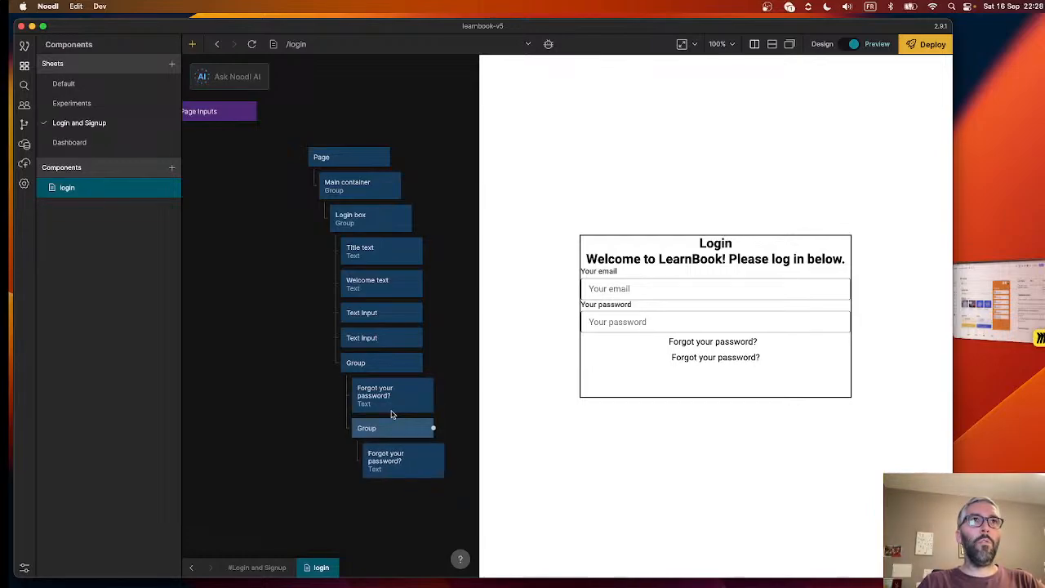
pyautogui.click(357, 362)
pyautogui.doubleClick(64, 43)
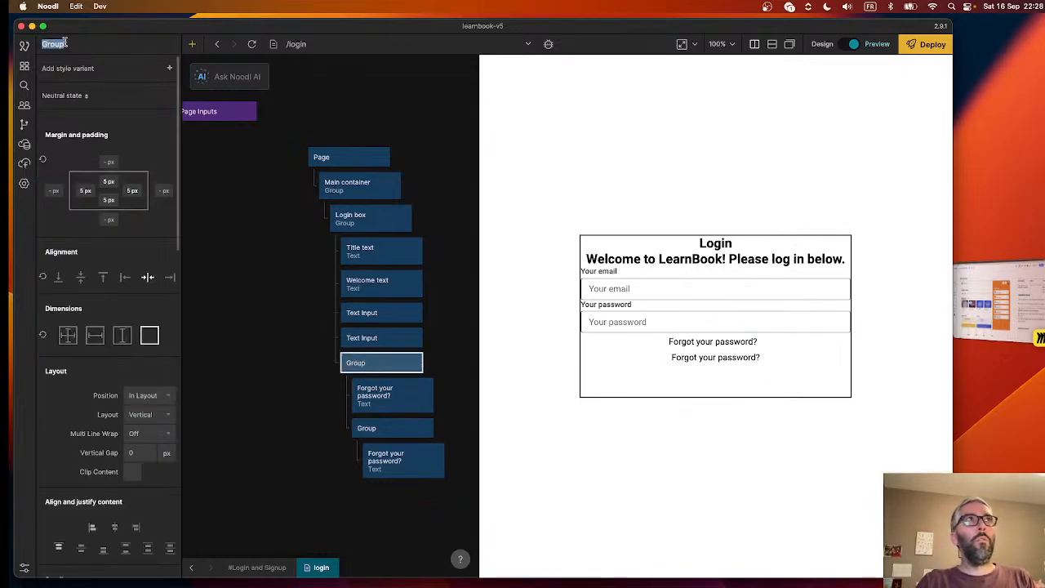
pyautogui.write('Forgot passwo')
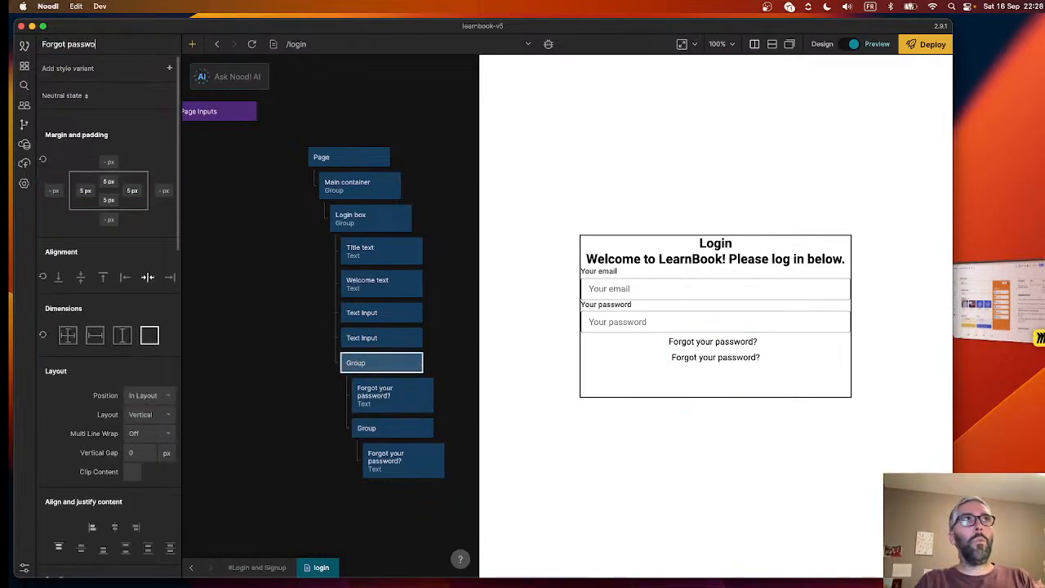
pyautogui.write('rd group')
pyautogui.click(249, 348)
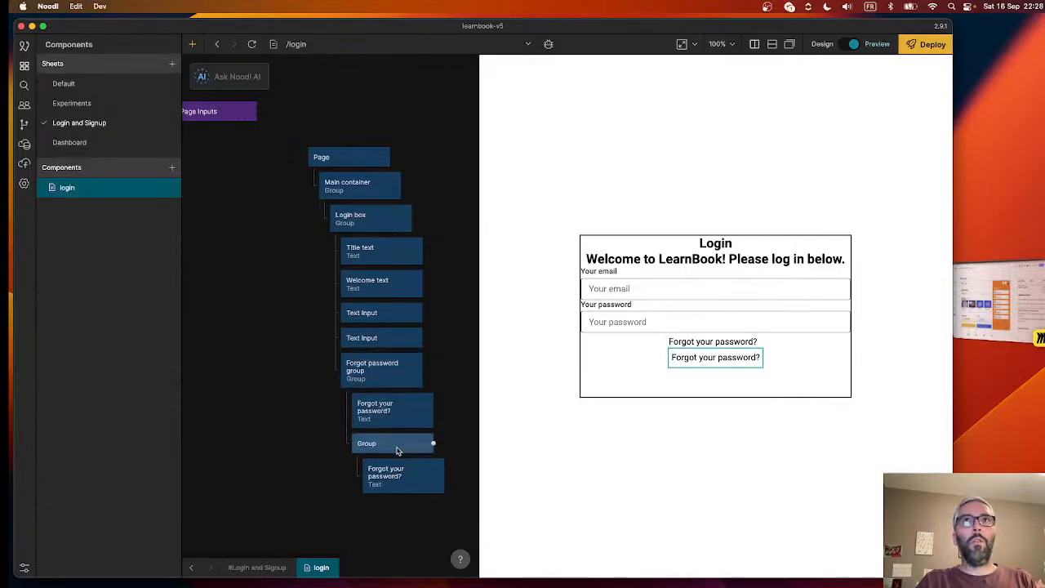
# - Move the nested duplicate Group out to sit directly under the Login box and rename it "Go to sign up group"
pyautogui.moveTo(395, 450)
pyautogui.mouseDown()
pyautogui.moveTo(373, 458)
pyautogui.moveTo(408, 437)
pyautogui.moveTo(385, 442)
pyautogui.mouseUp()
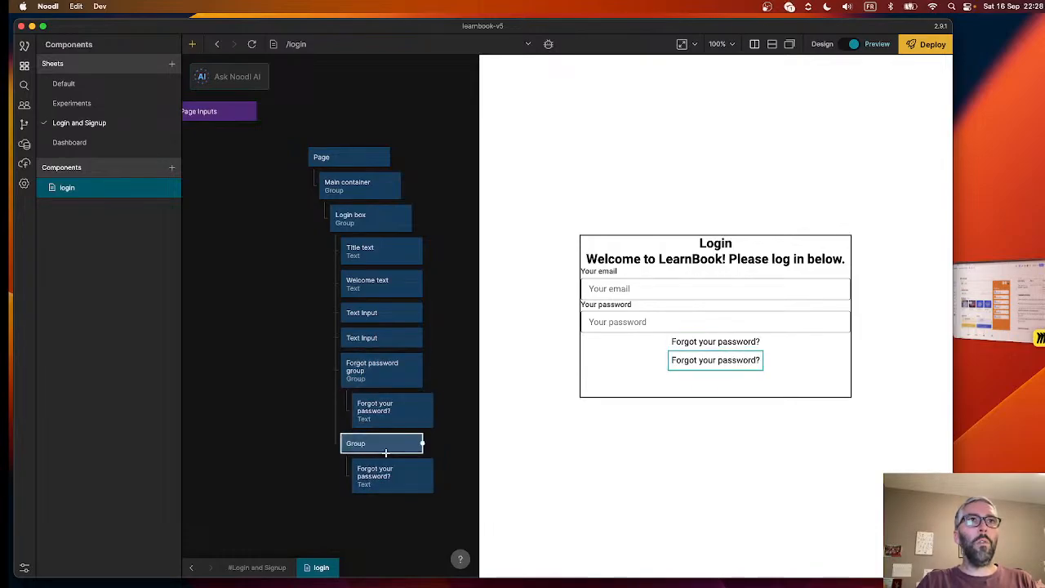
pyautogui.click(384, 445)
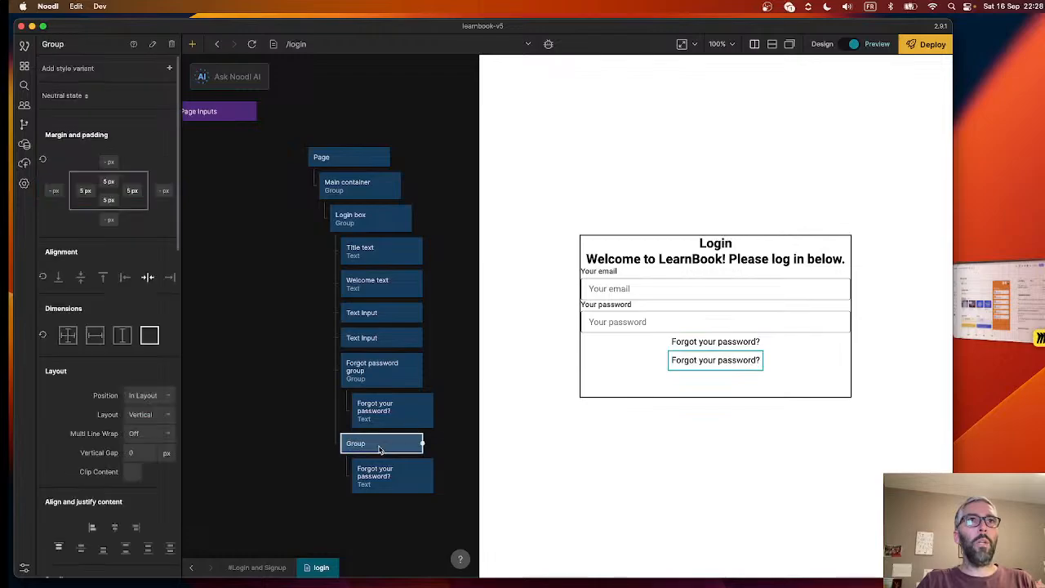
pyautogui.doubleClick(54, 44)
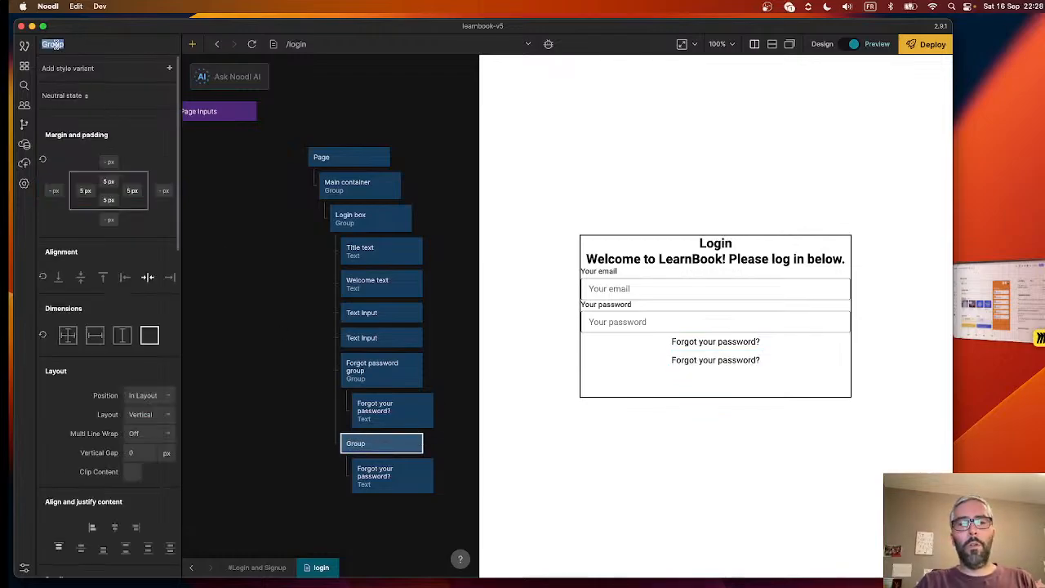
pyautogui.write('S')
pyautogui.write('o to')
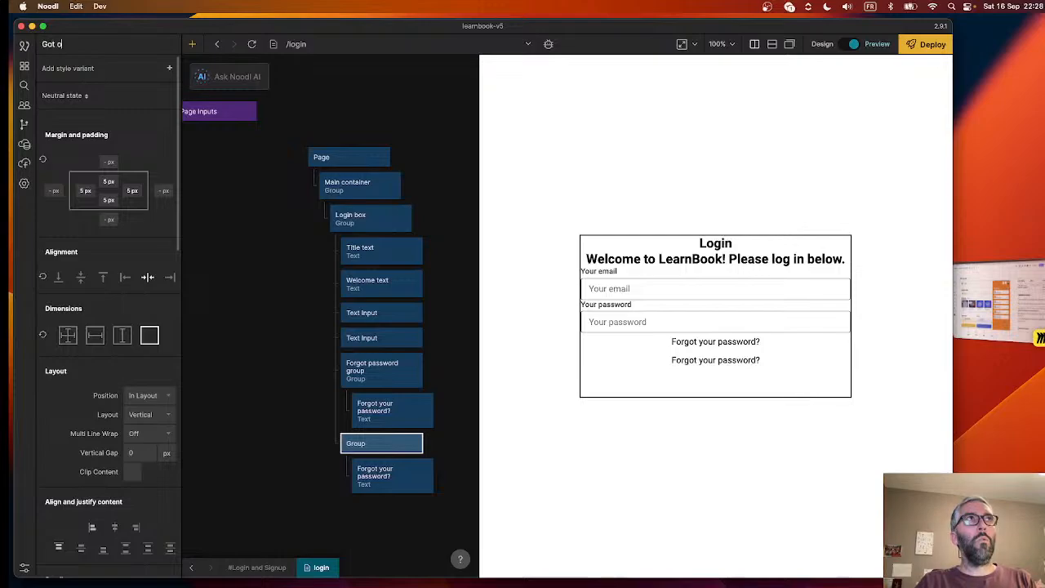
pyautogui.write(' sign up group')
pyautogui.click(291, 360)
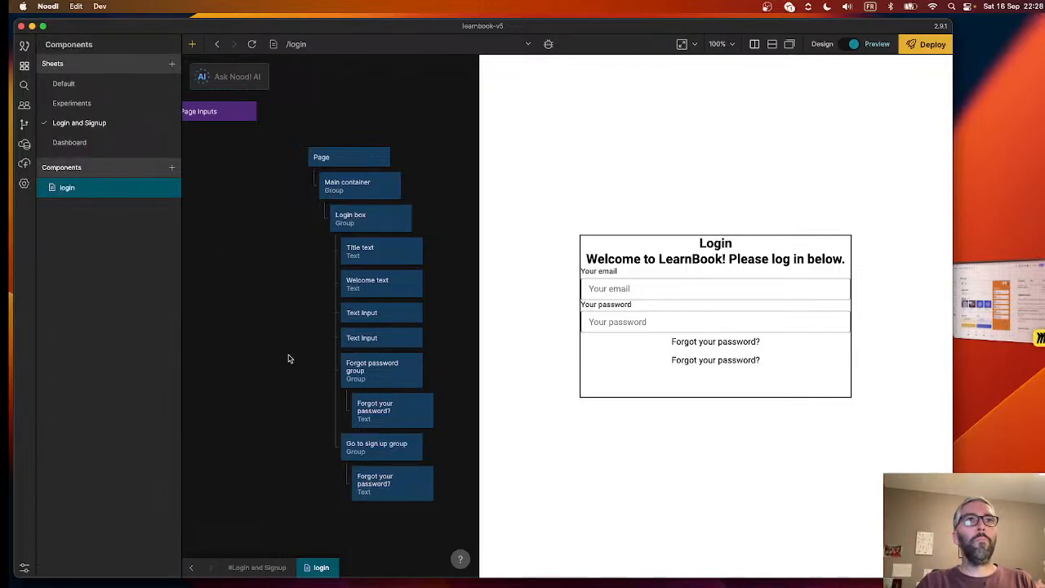
# - Change the text of the Text node inside the Go to sign up group to "Don't have an account? Sign up!"
pyautogui.click(404, 481)
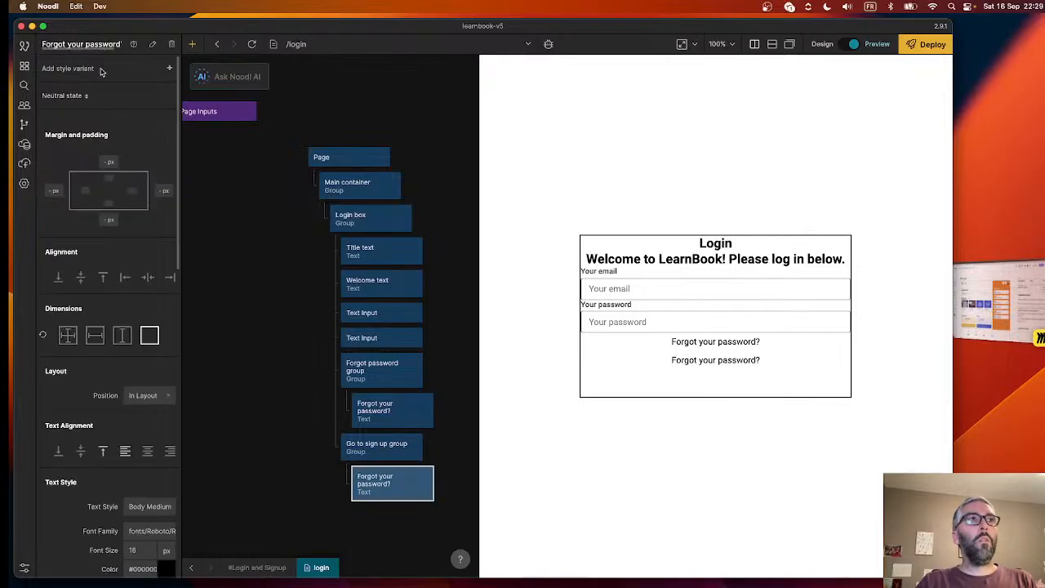
pyautogui.scroll(-10, 98, 334)
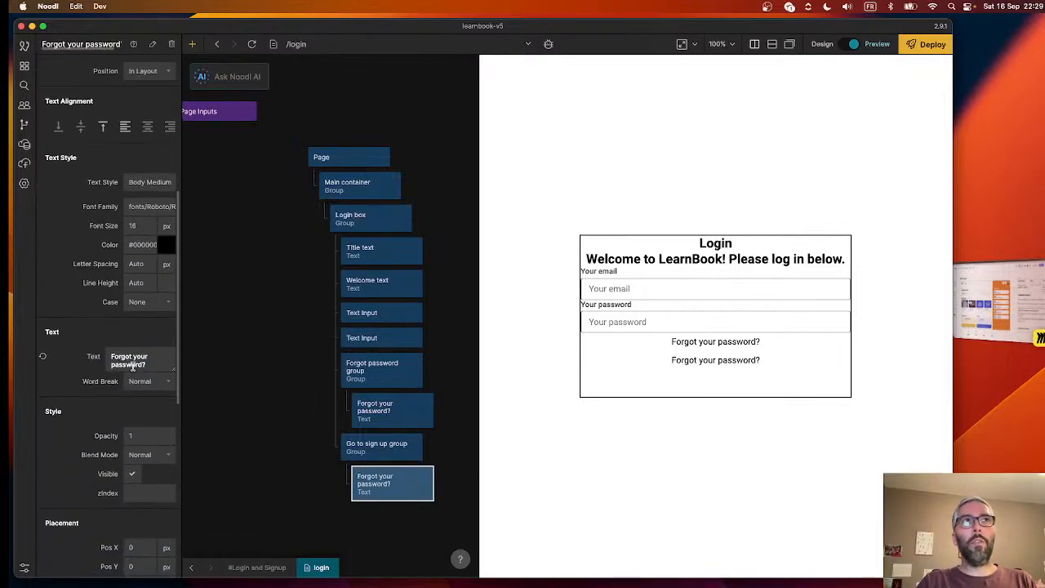
pyautogui.click(132, 367)
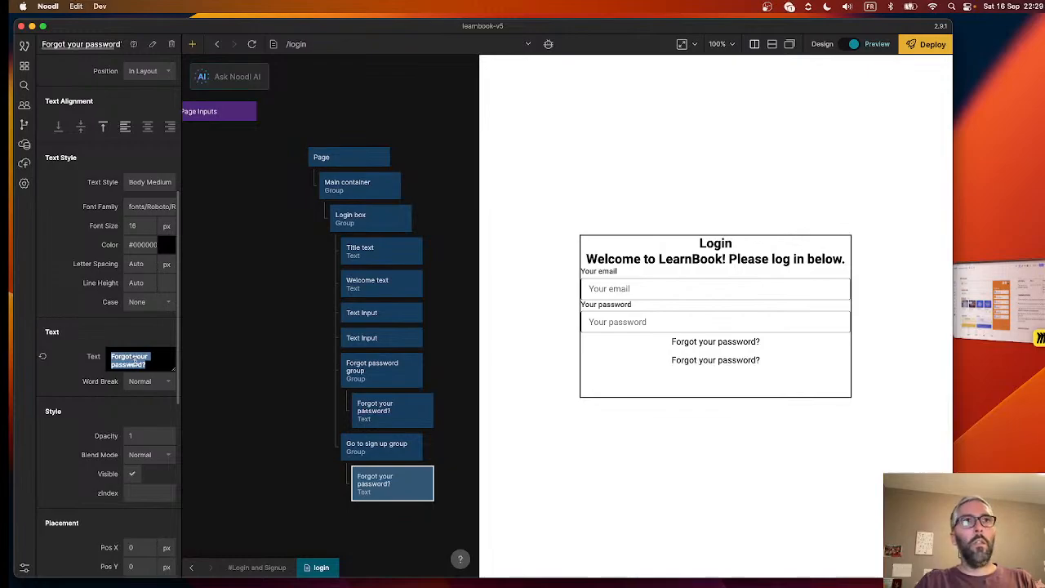
pyautogui.write('Don')
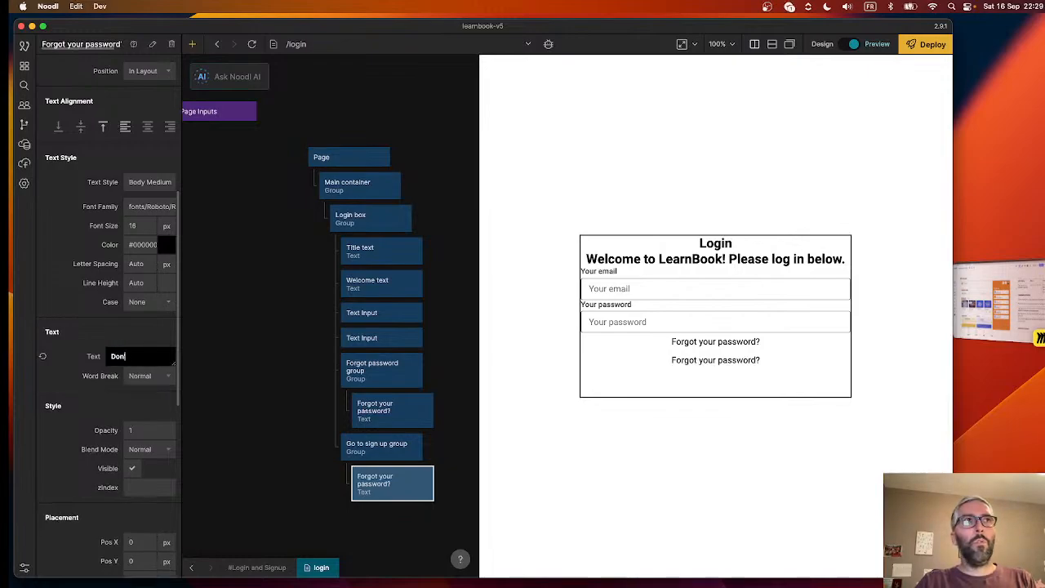
pyautogui.write("'t have an account? Sign up!")
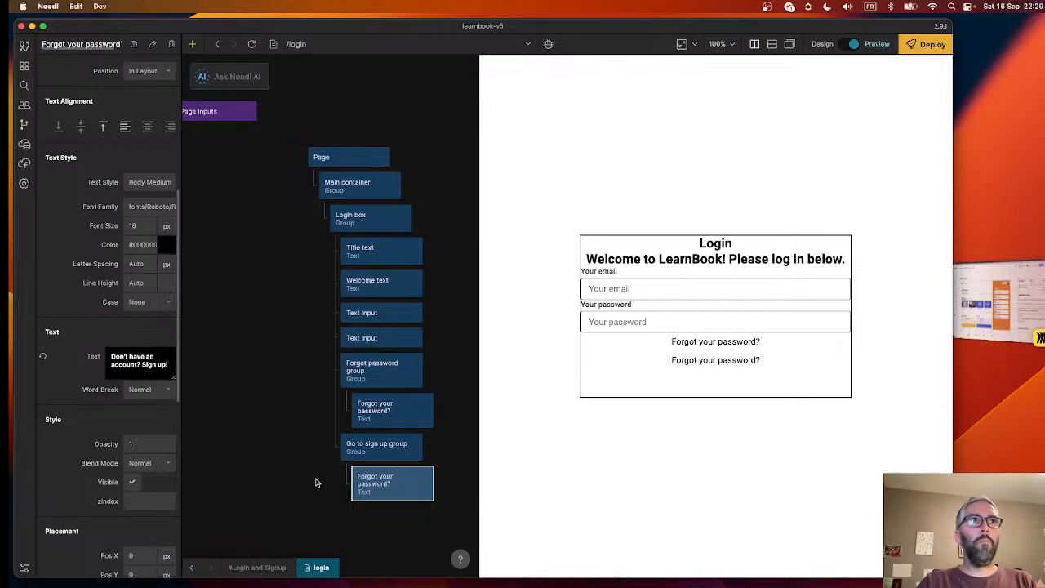
pyautogui.click(275, 472)
pyautogui.click(408, 483)
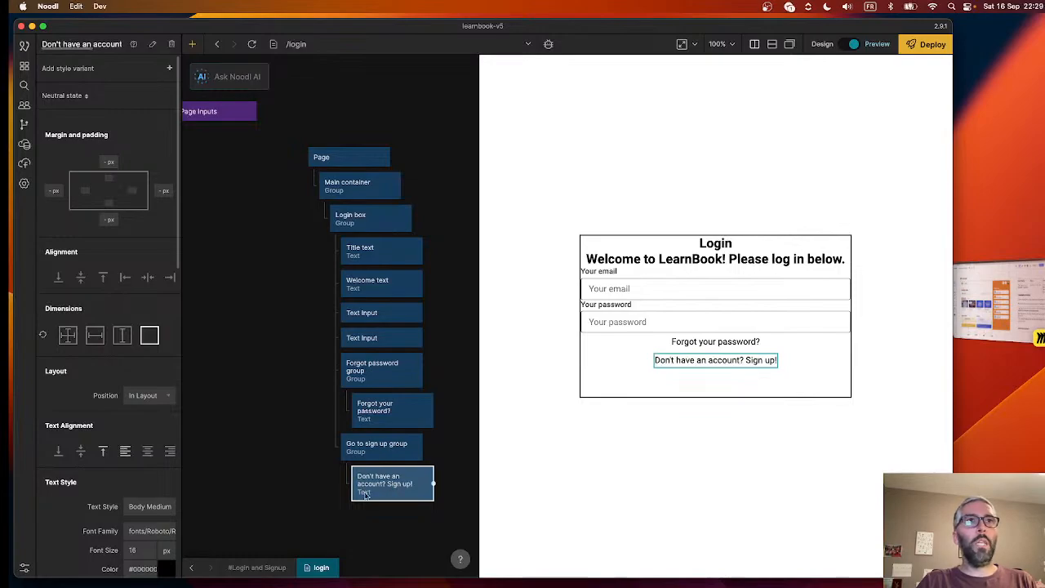
# - Check the custom CSS style of the Go to sign up group
pyautogui.click(376, 450)
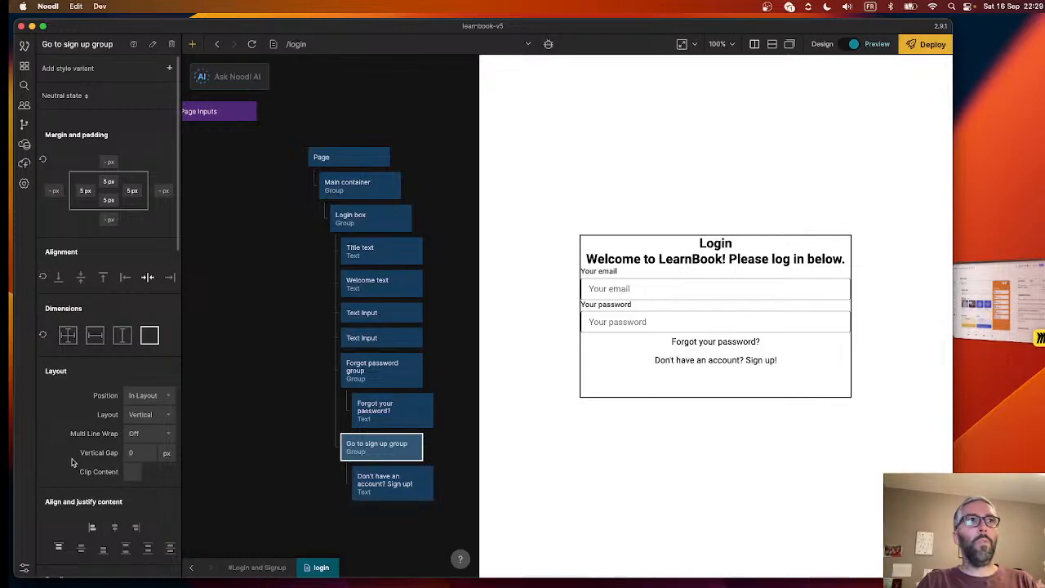
pyautogui.scroll(-10, 72, 462)
pyautogui.click(149, 563)
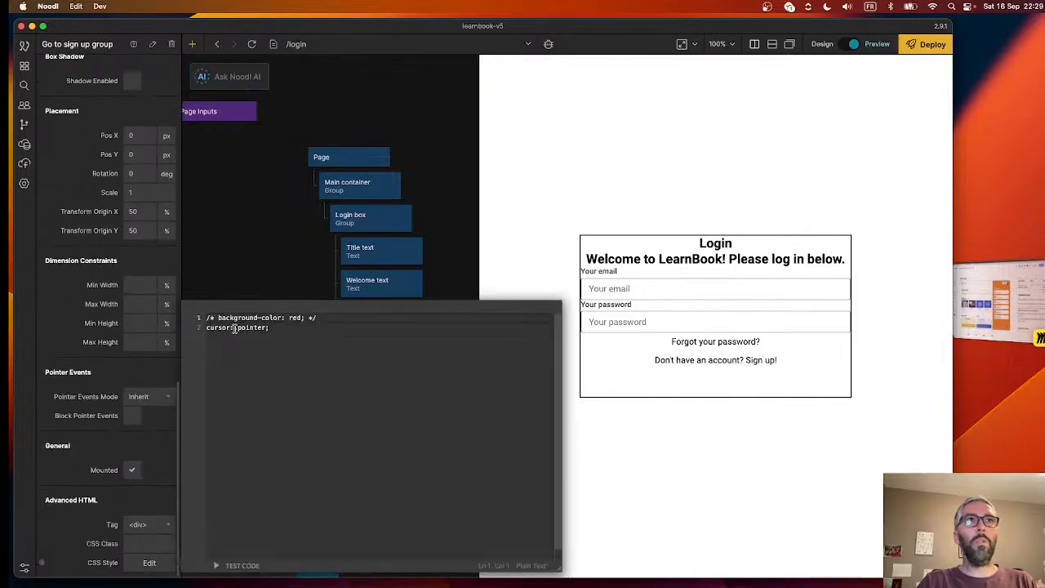
pyautogui.click(248, 266)
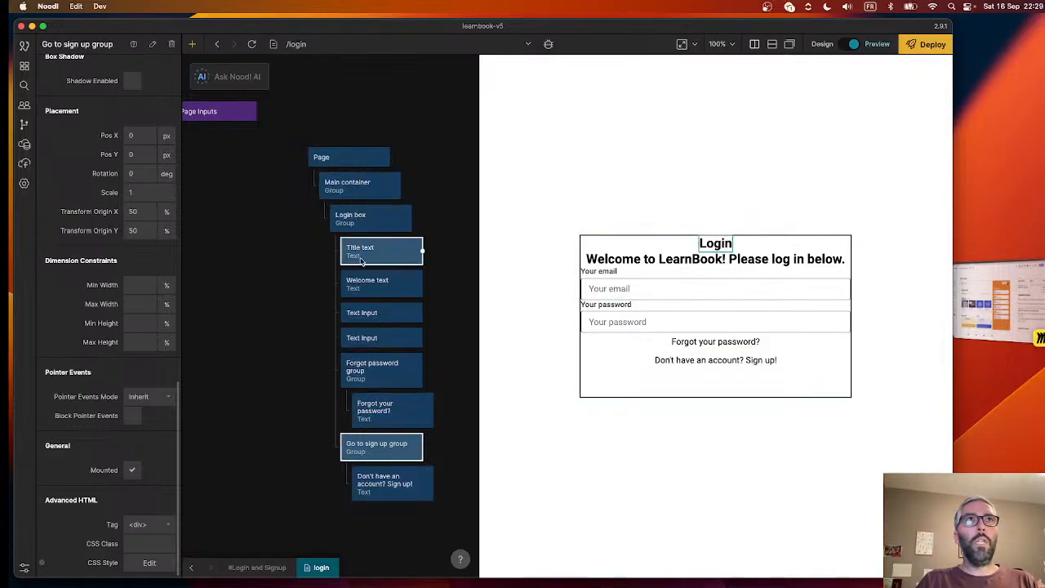
# - Set the Login box's vertical gap between its children to 20 px
pyautogui.click(372, 223)
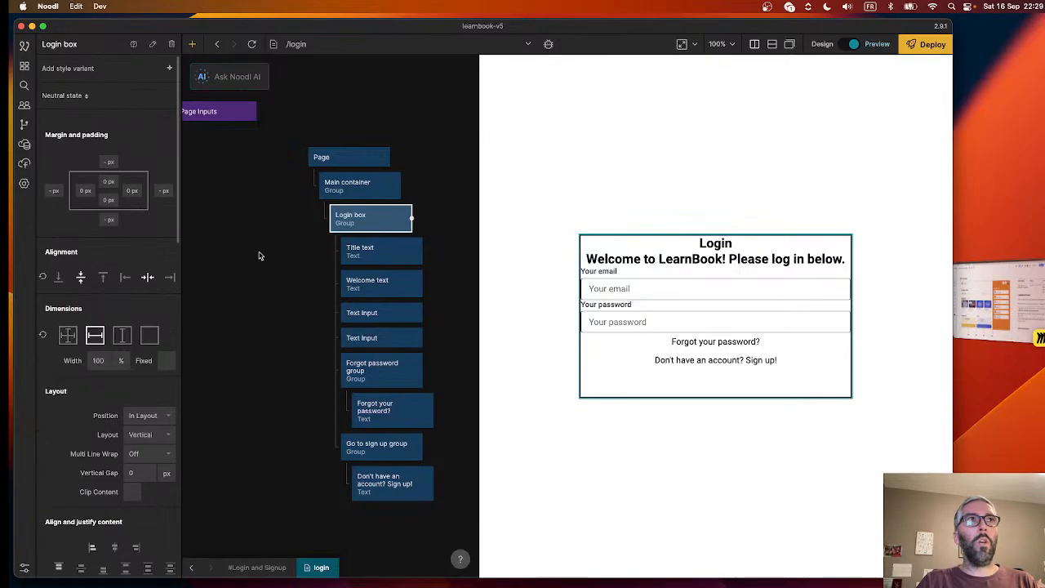
pyautogui.scroll(-2, 110, 411)
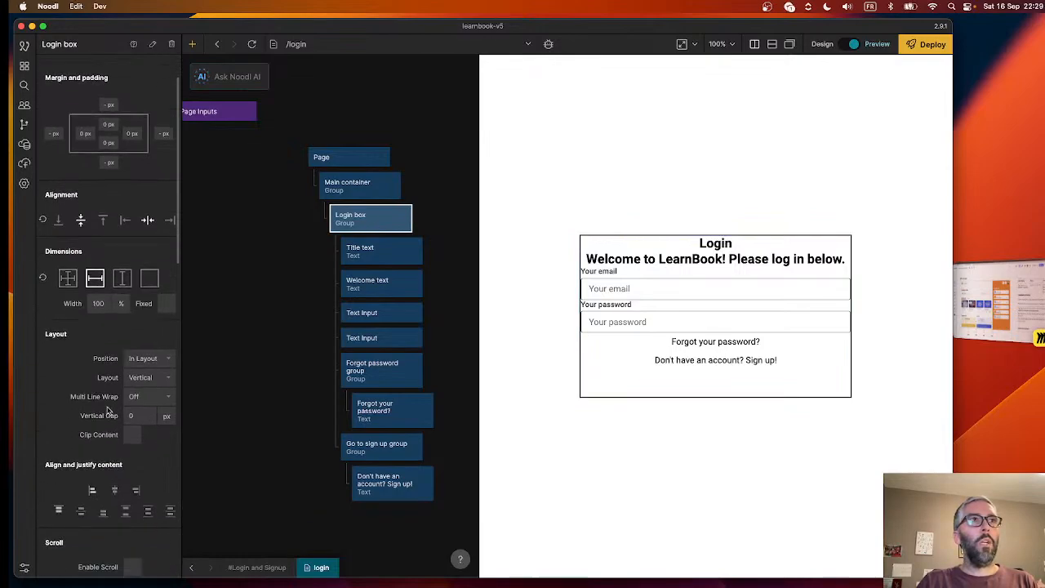
pyautogui.click(136, 417)
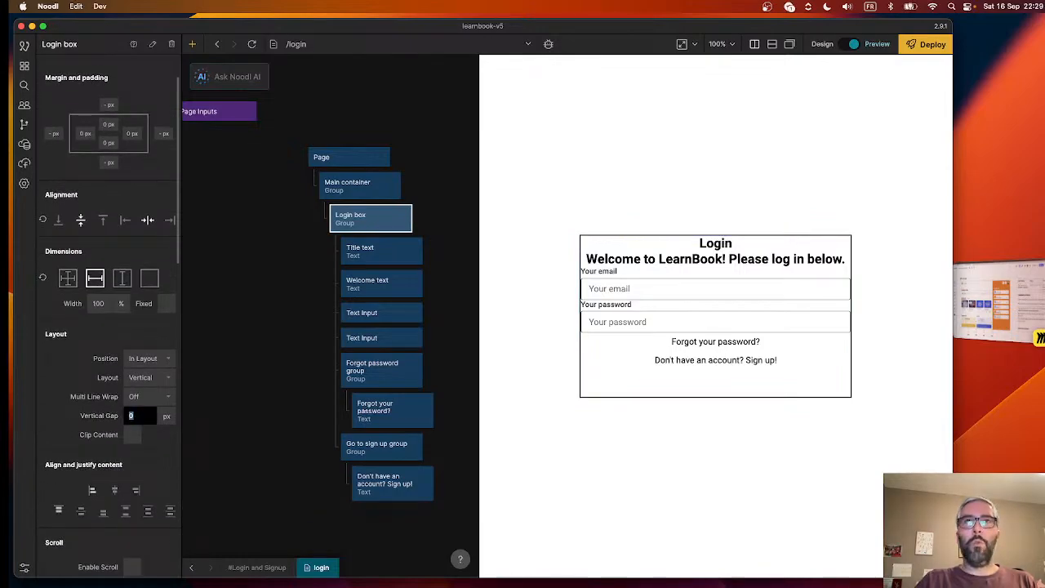
pyautogui.write('20')
pyautogui.press('Return')
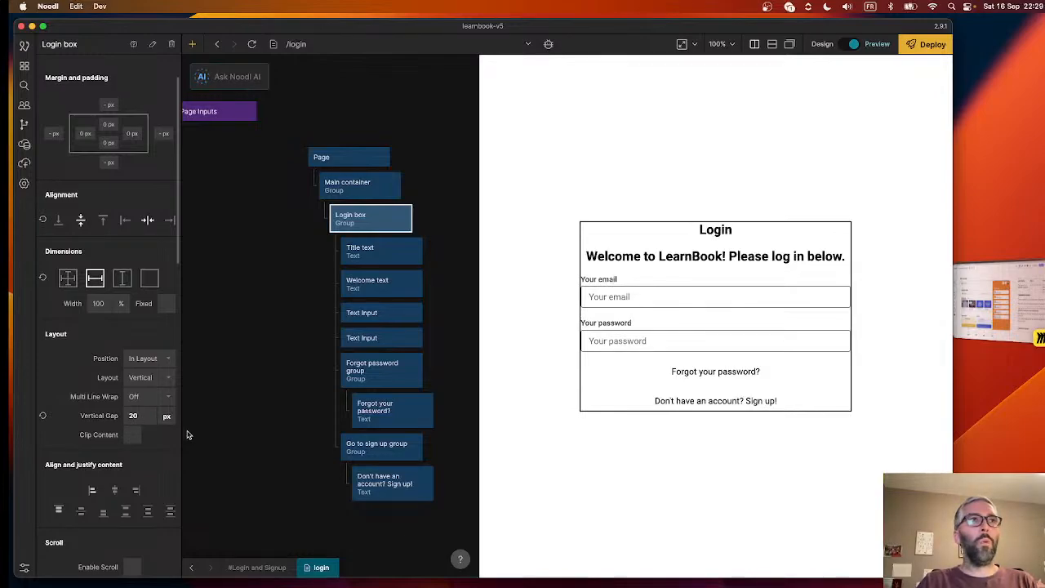
# - Set the Login box's top and bottom padding to 20 px
pyautogui.moveTo(58, 399)
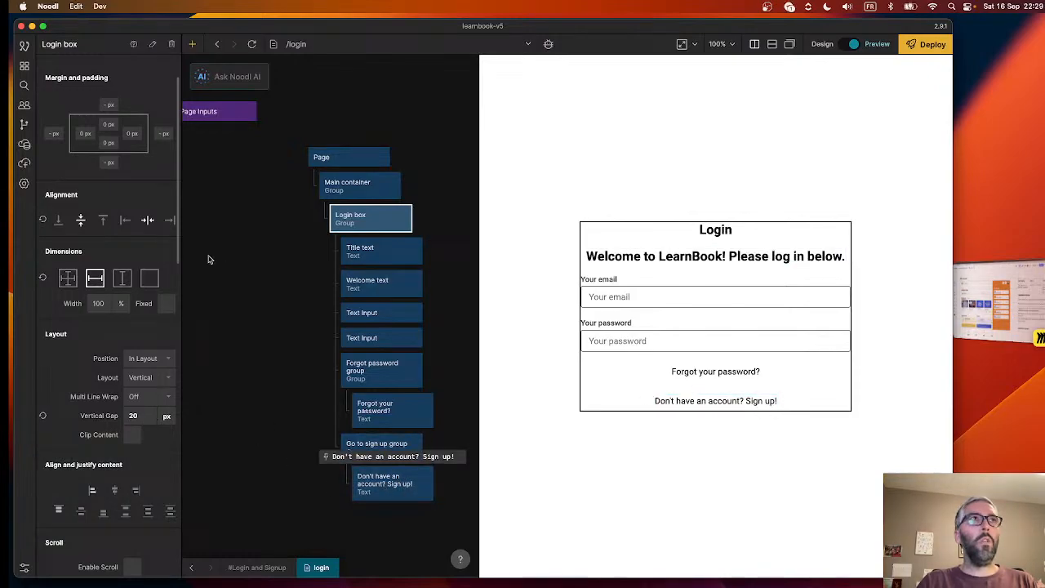
pyautogui.scroll(2, 96, 214)
pyautogui.click(109, 182)
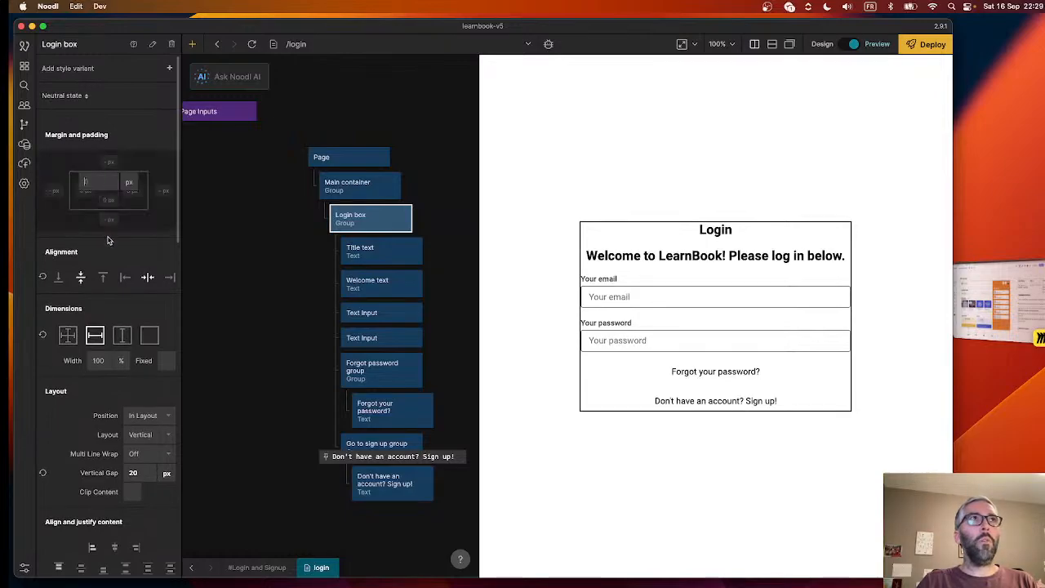
pyautogui.write('20')
pyautogui.press('Return')
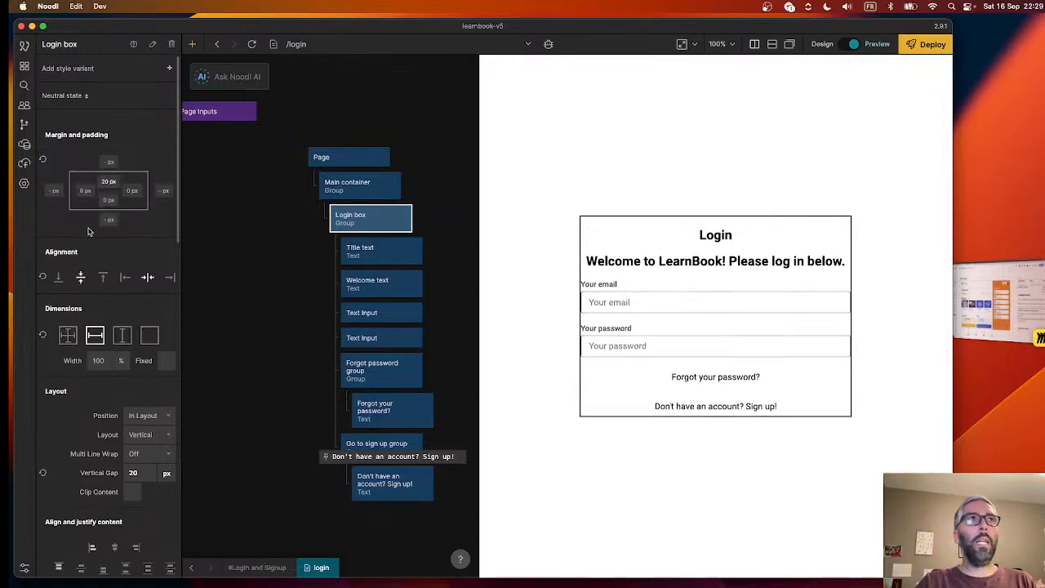
pyautogui.click(109, 200)
pyautogui.write('20')
pyautogui.press('Return')
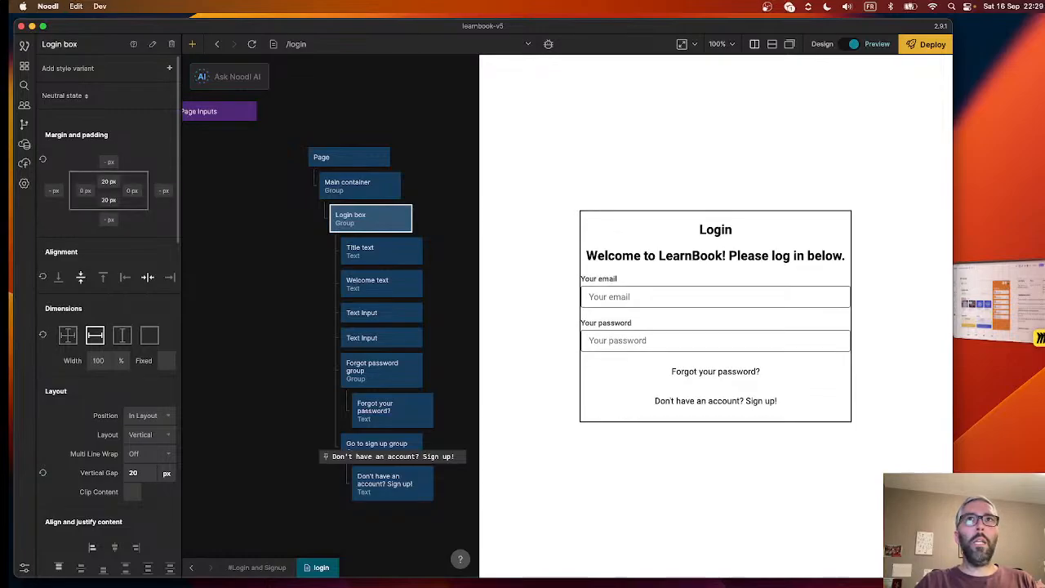
# - Set the Login box's left and right padding to 20 px
pyautogui.click(84, 191)
pyautogui.write('20')
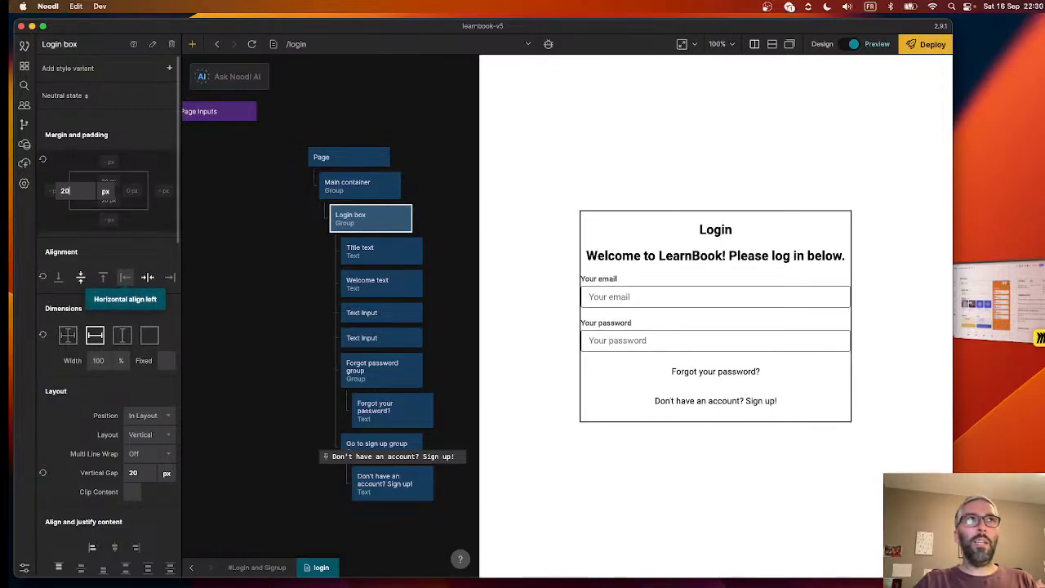
pyautogui.press('Return')
pyautogui.click(127, 193)
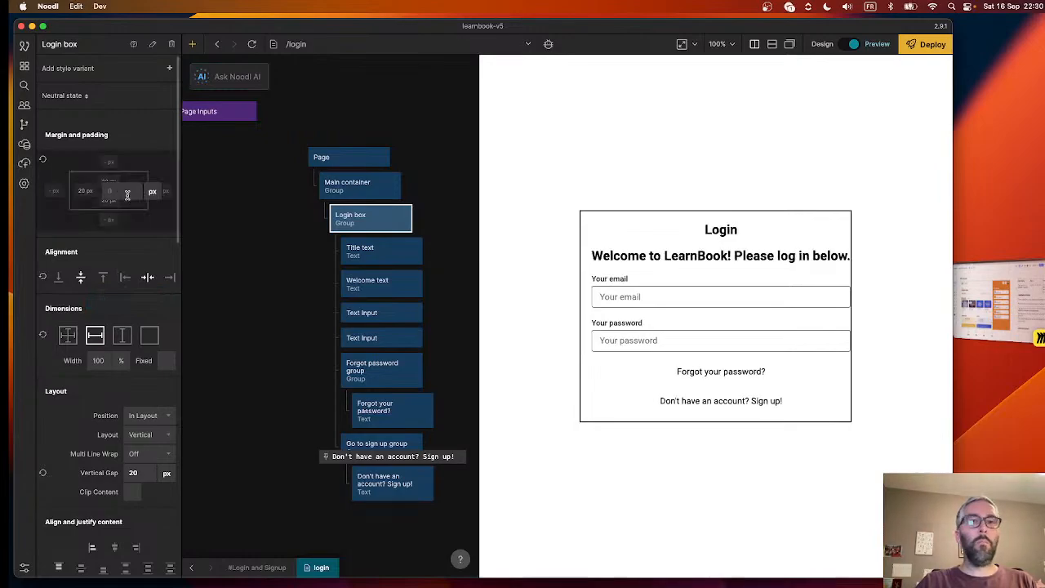
pyautogui.press('Return')
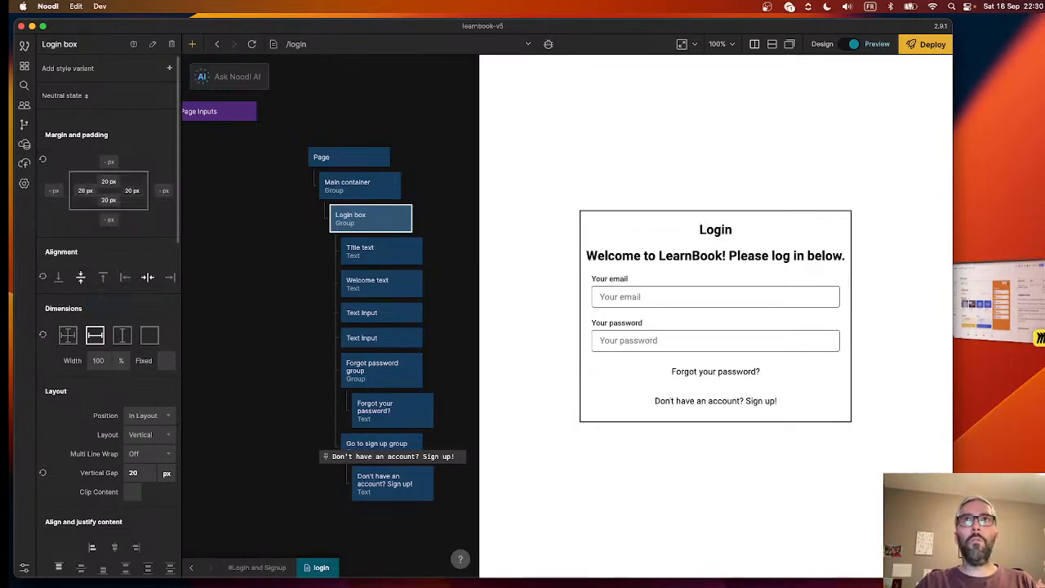
# - Increase the Login box's left and right padding to 40 px
pyautogui.click(86, 192)
pyautogui.write('2')
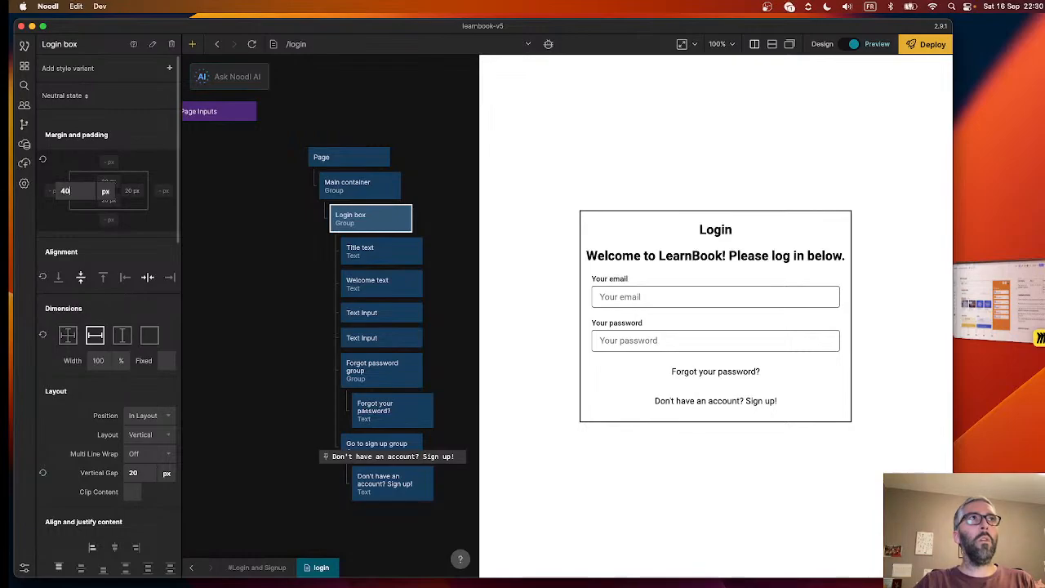
pyautogui.press('Return')
pyautogui.click(128, 190)
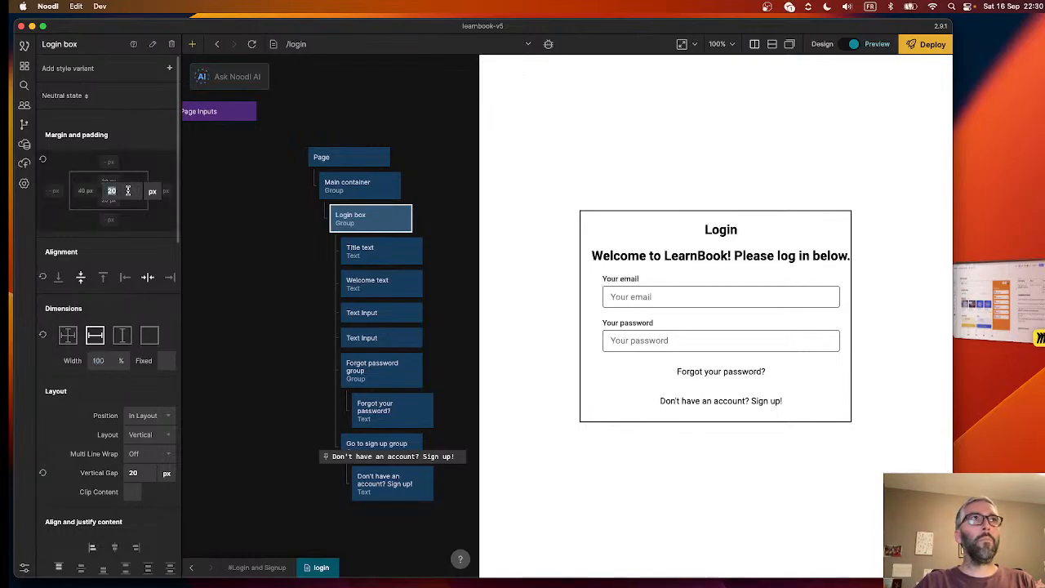
pyautogui.write('40')
pyautogui.press('Return')
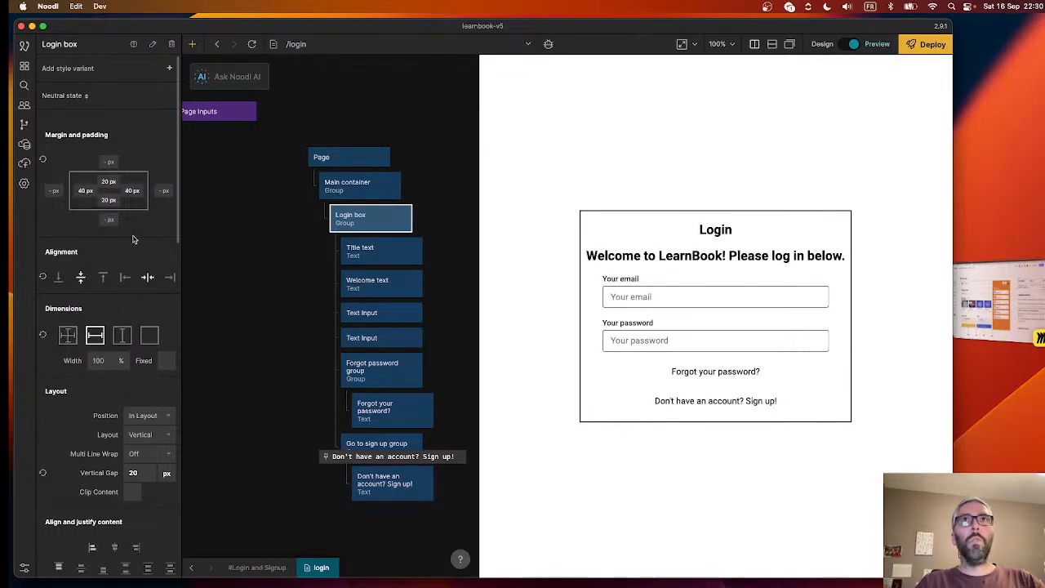
# - Examine the Welcome text's properties, including Case, Word Break and dimension constraints, for a way to keep it within the Login box's padding
pyautogui.tripleClick(620, 256)
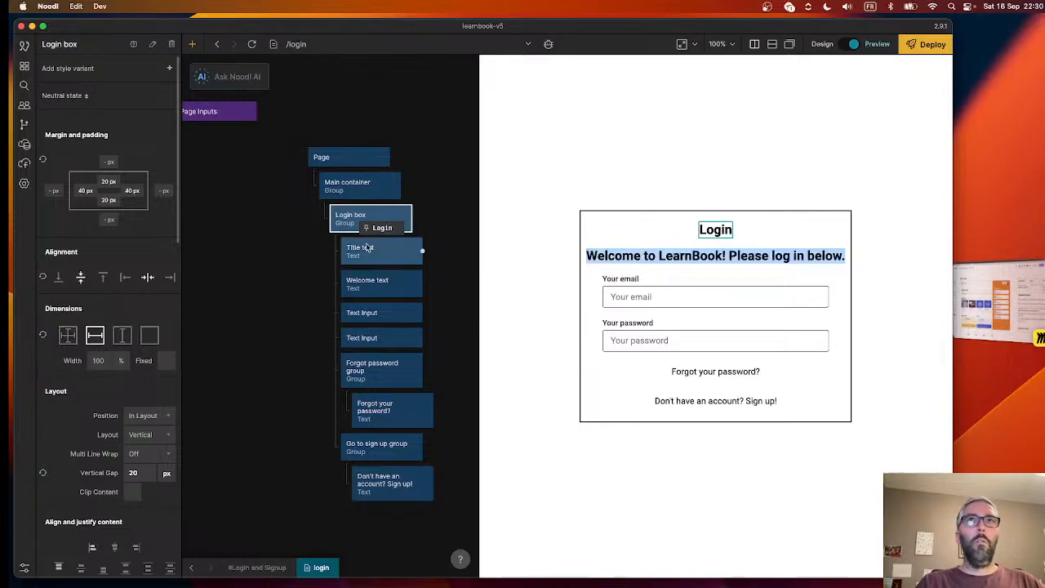
pyautogui.click(367, 289)
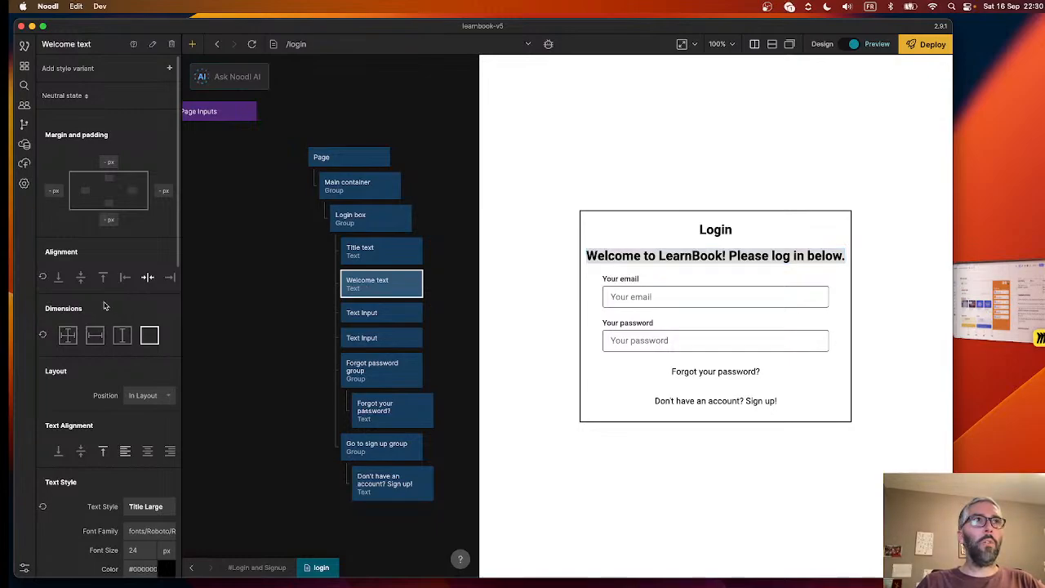
pyautogui.scroll(-3, 104, 382)
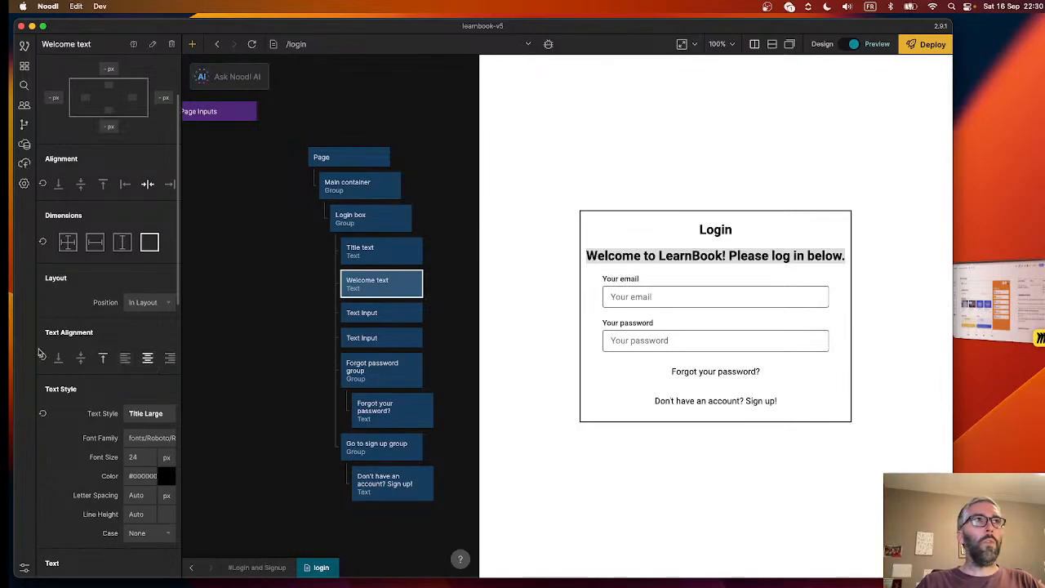
pyautogui.scroll(-3, 99, 416)
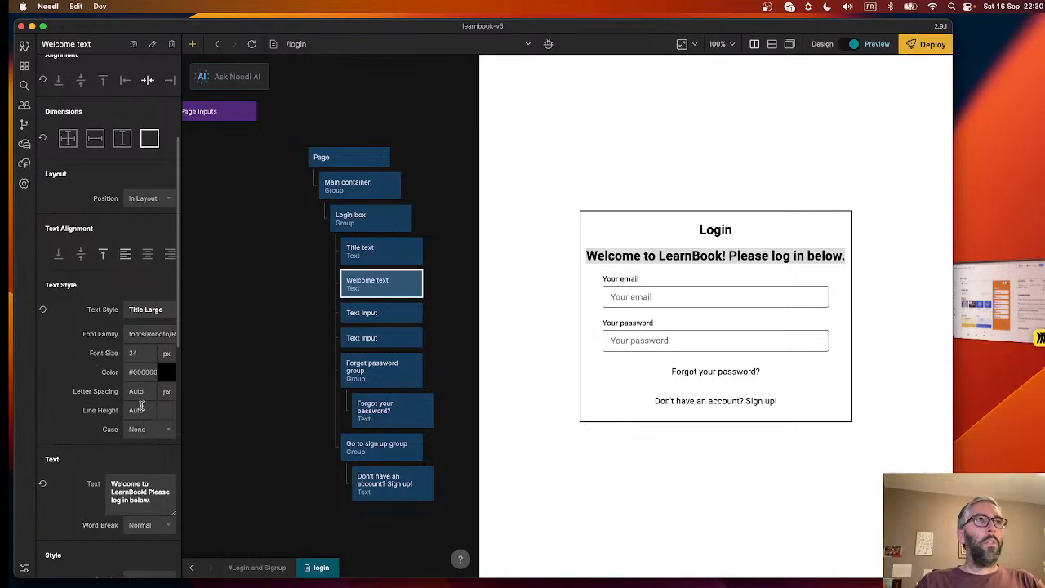
pyautogui.scroll(-3, 97, 383)
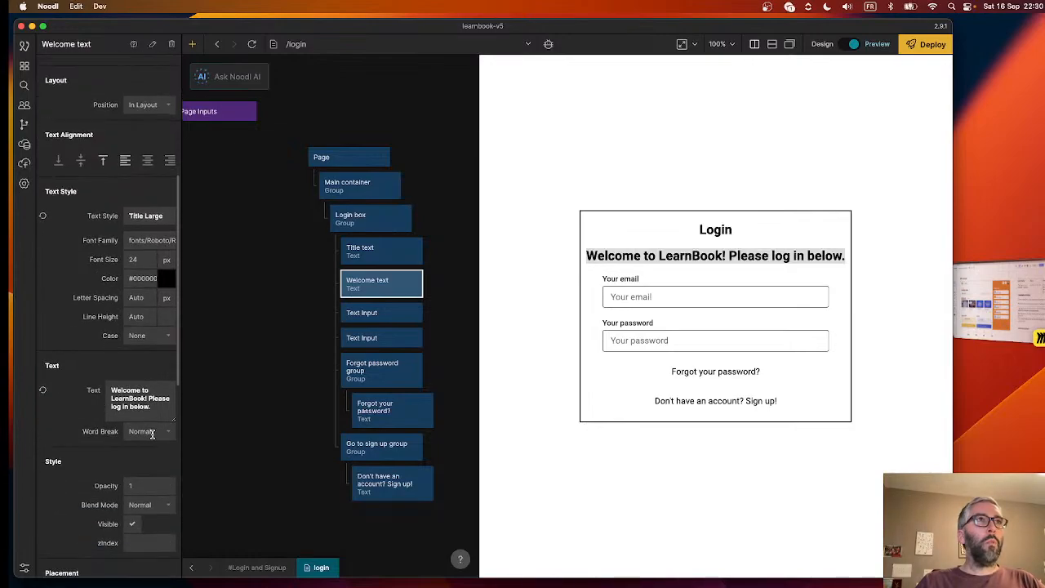
pyautogui.click(152, 335)
pyautogui.click(152, 335)
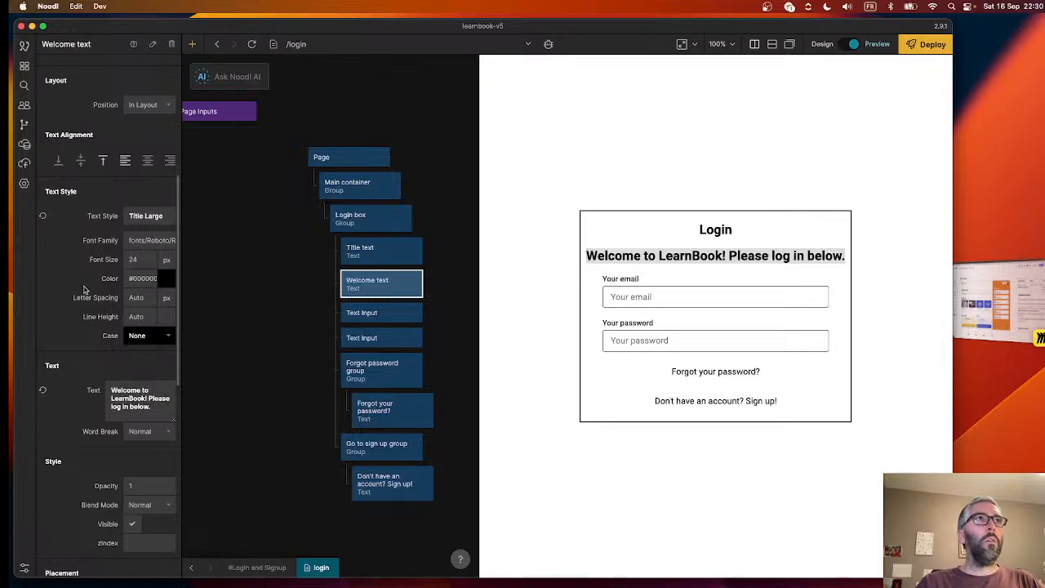
pyautogui.scroll(-3, 94, 367)
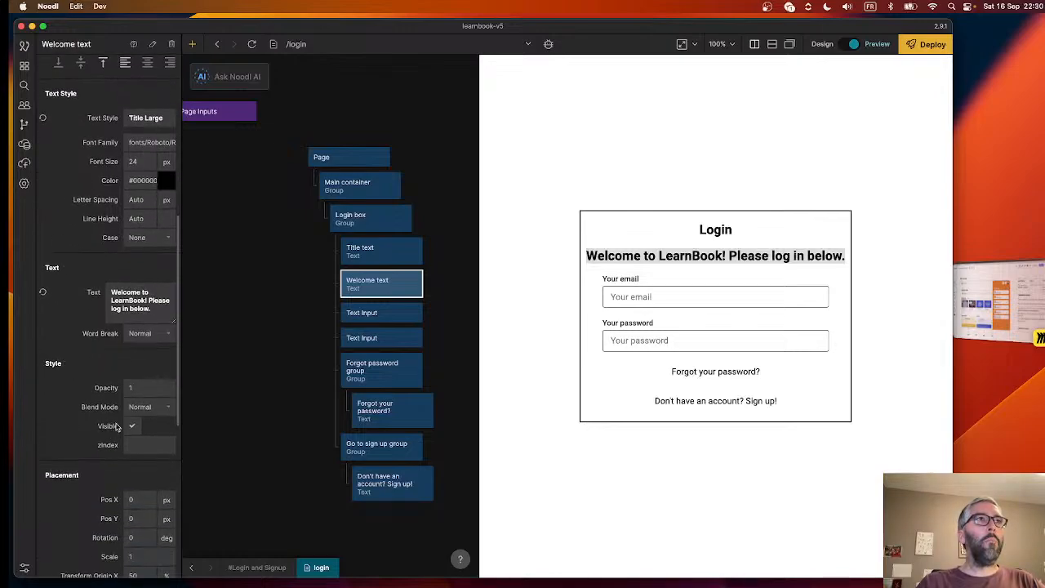
pyautogui.click(150, 334)
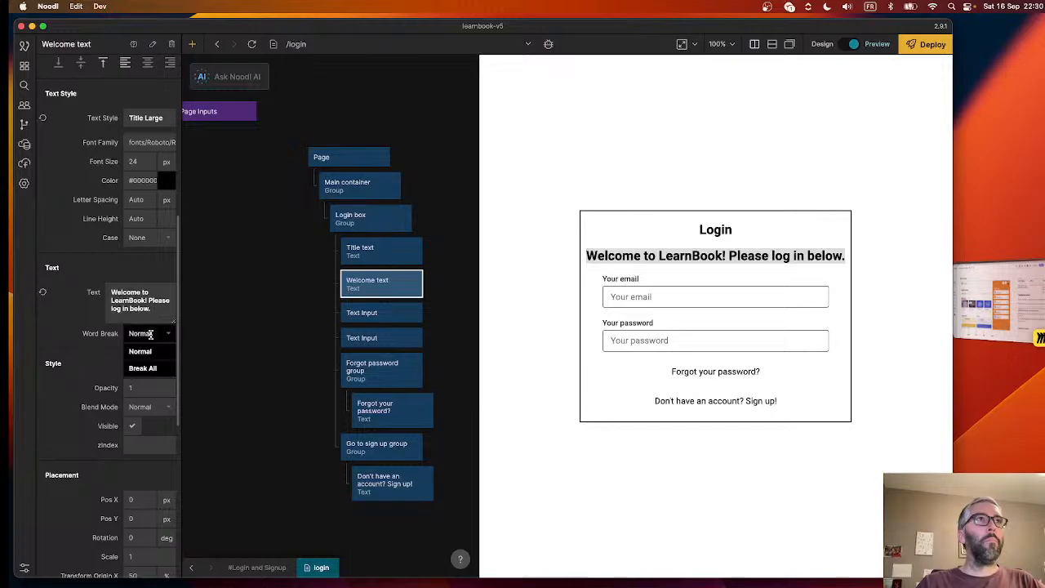
pyautogui.click(150, 334)
pyautogui.scroll(-6, 95, 378)
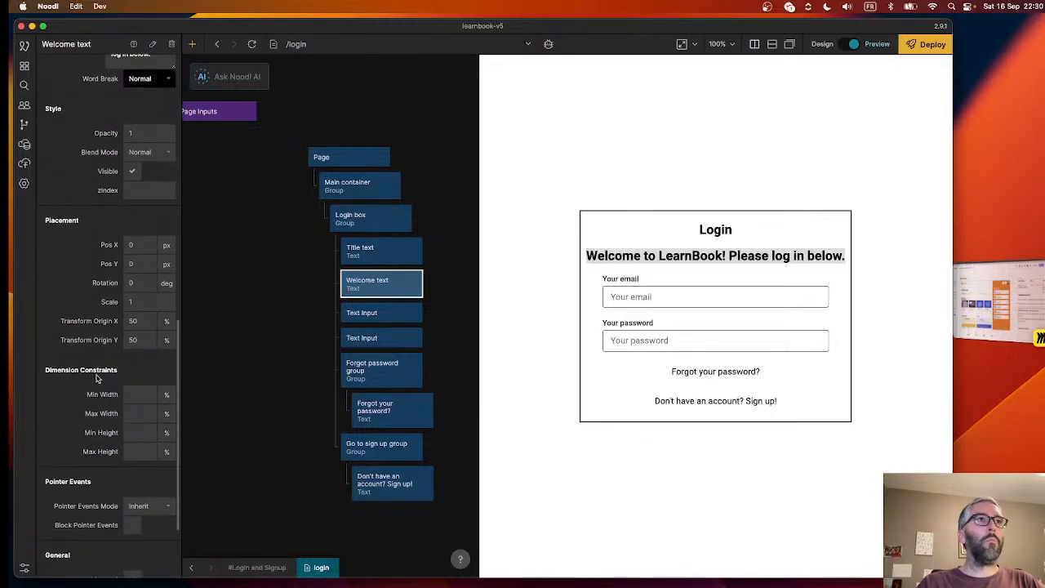
pyautogui.scroll(15, 96, 378)
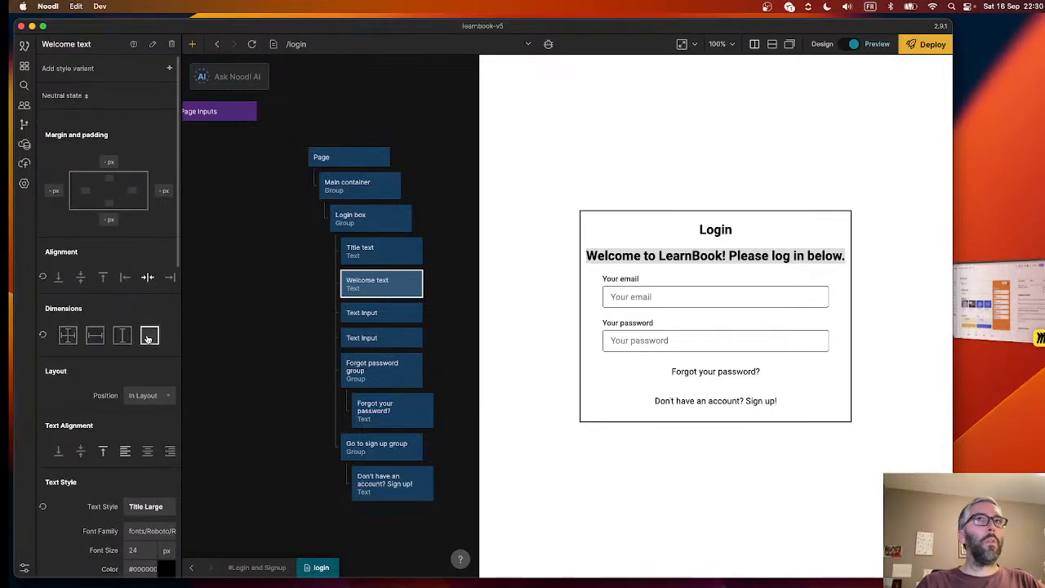
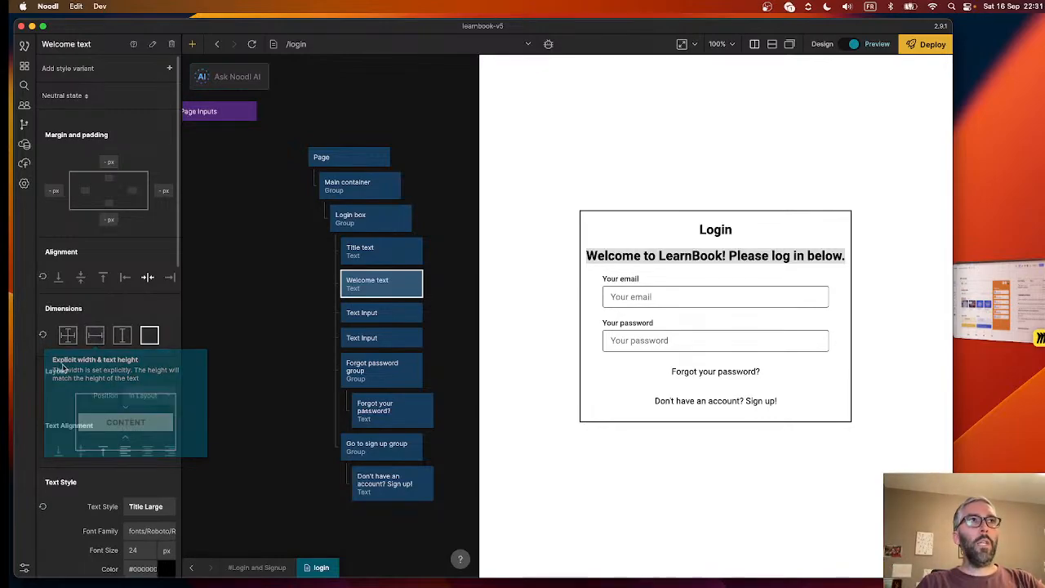
# - Give the Welcome text an explicit width of 100% with content-based height, and centre its text horizontally
pyautogui.click(92, 335)
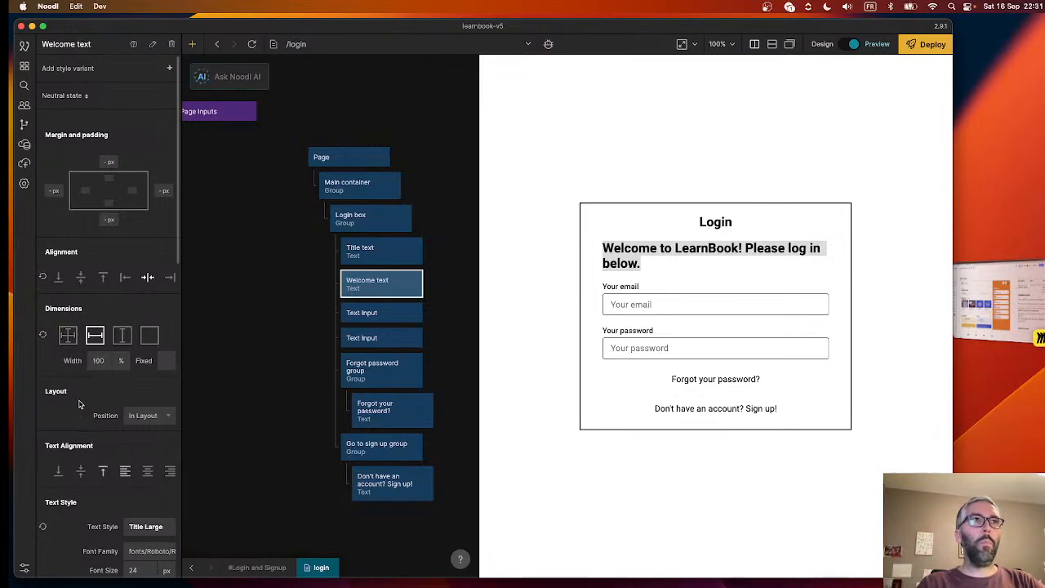
pyautogui.scroll(-5, 79, 403)
pyautogui.scroll(-3, 79, 403)
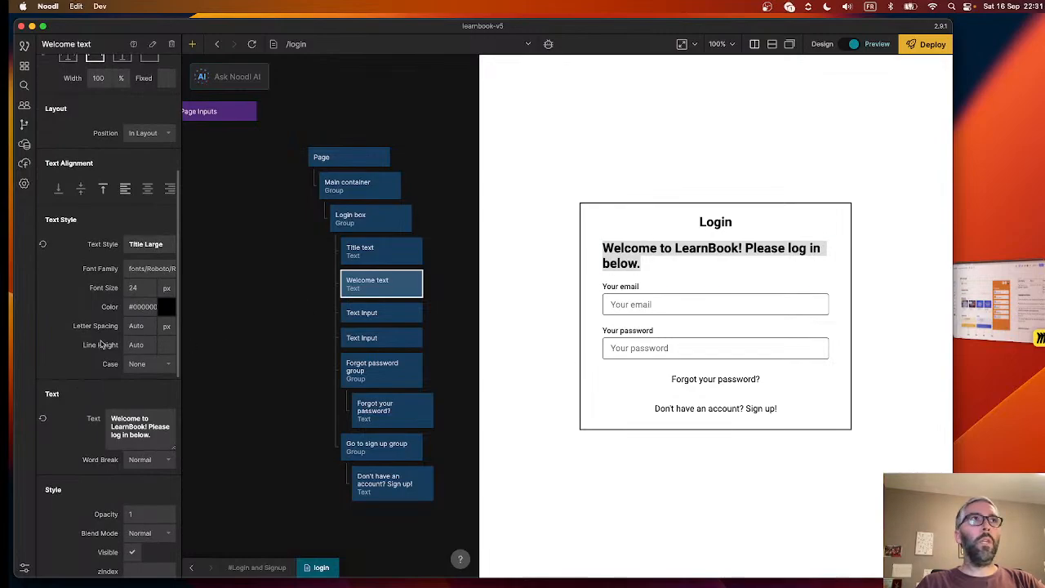
pyautogui.scroll(2, 102, 345)
pyautogui.click(147, 276)
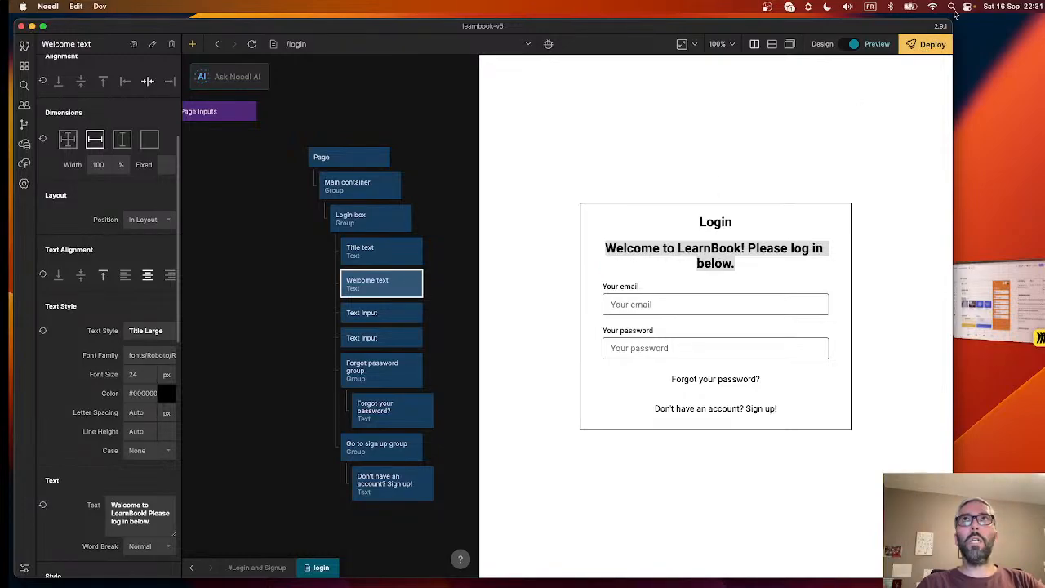
# - Insert a line break in the Welcome text so that "Please log in below." starts on its own line
pyautogui.moveTo(952, 19)
pyautogui.mouseDown()
pyautogui.moveTo(793, 36)
pyautogui.moveTo(960, 18)
pyautogui.mouseUp()
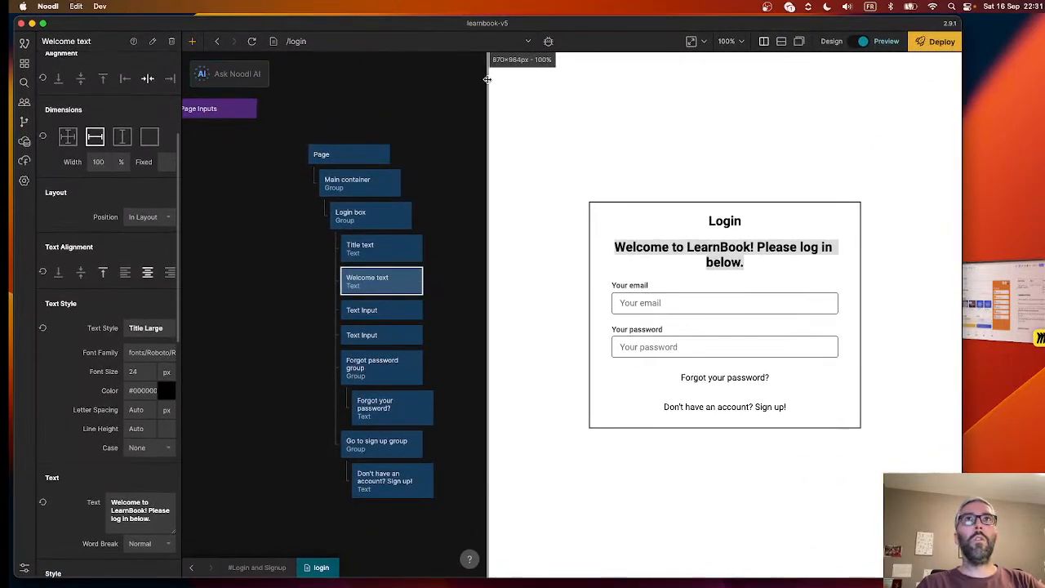
pyautogui.moveTo(487, 78); pyautogui.dragTo(569, 126)
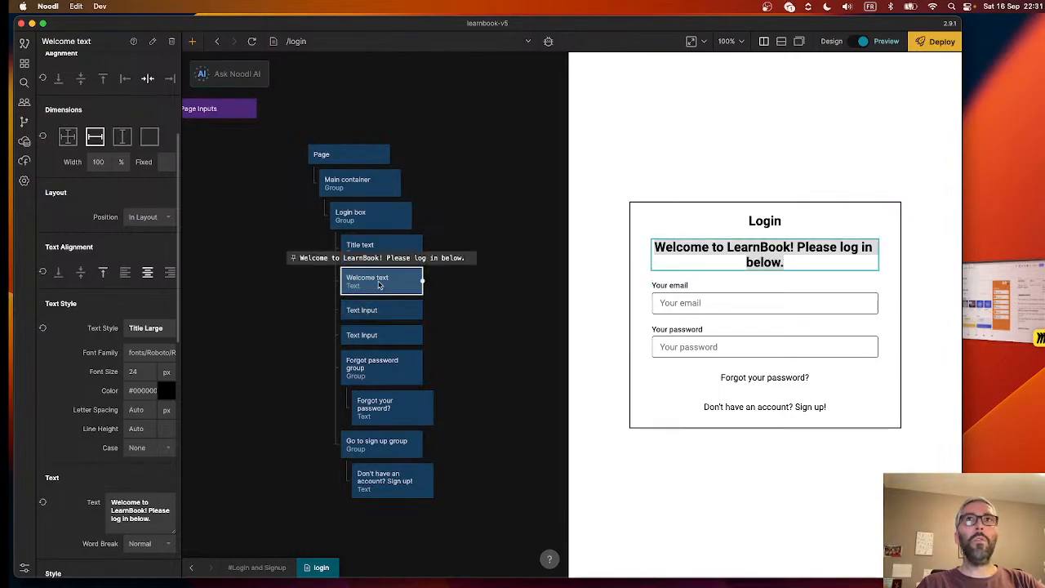
pyautogui.click(150, 508)
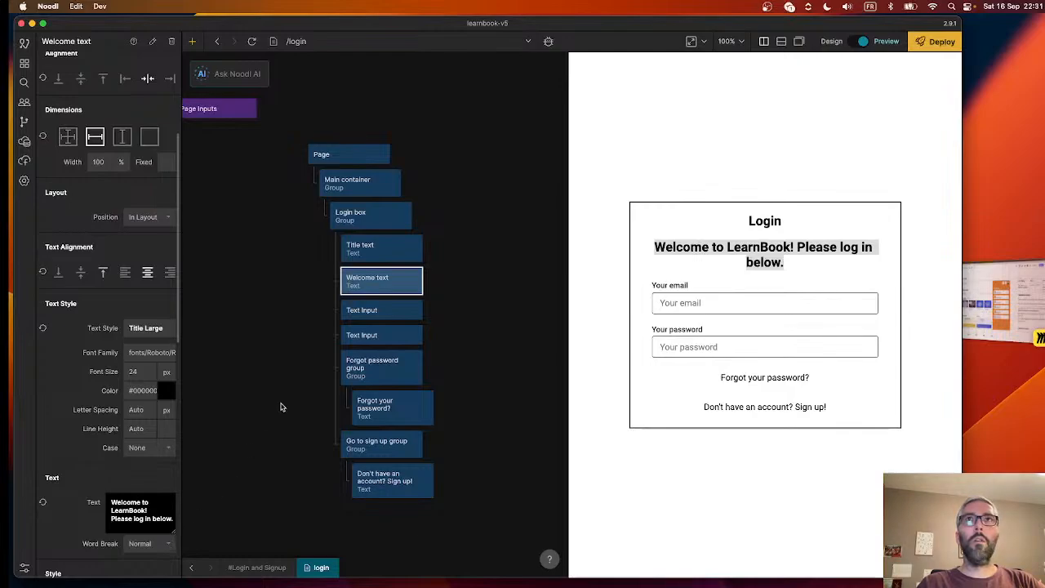
pyautogui.click(284, 370)
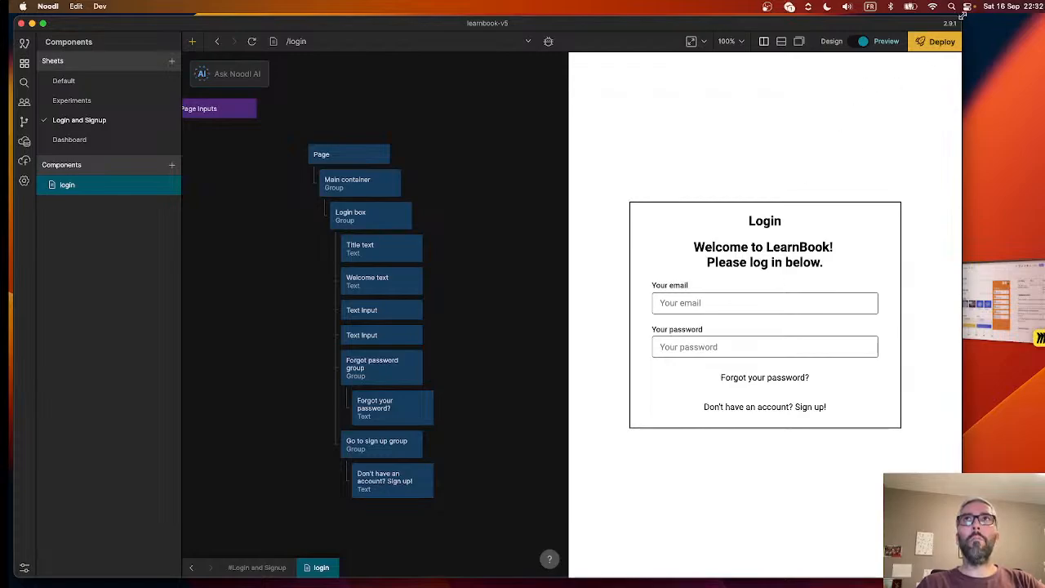
# - Narrow the preview to about 311 px and widen it to 568 px to check how the login layout adapts
pyautogui.moveTo(569, 140); pyautogui.dragTo(791, 176)
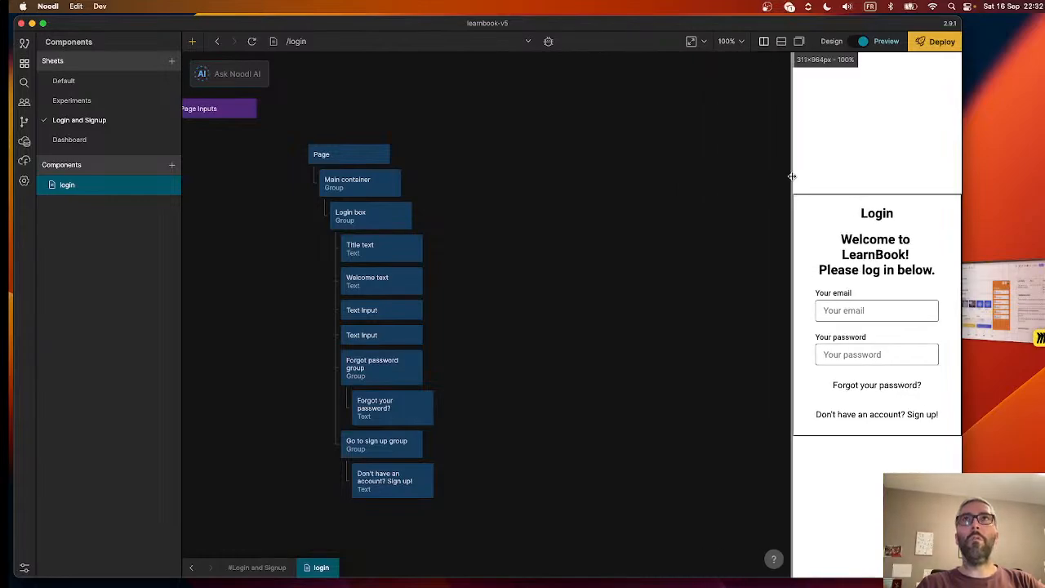
pyautogui.moveTo(791, 175)
pyautogui.mouseDown()
pyautogui.moveTo(688, 175)
pyautogui.moveTo(796, 176)
pyautogui.mouseUp()
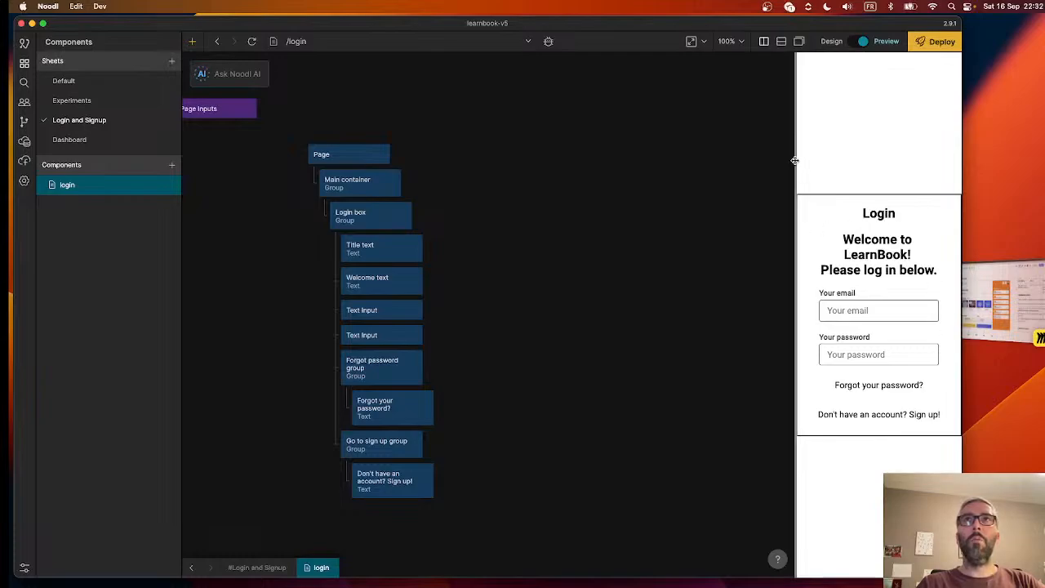
pyautogui.moveTo(793, 161); pyautogui.dragTo(653, 171)
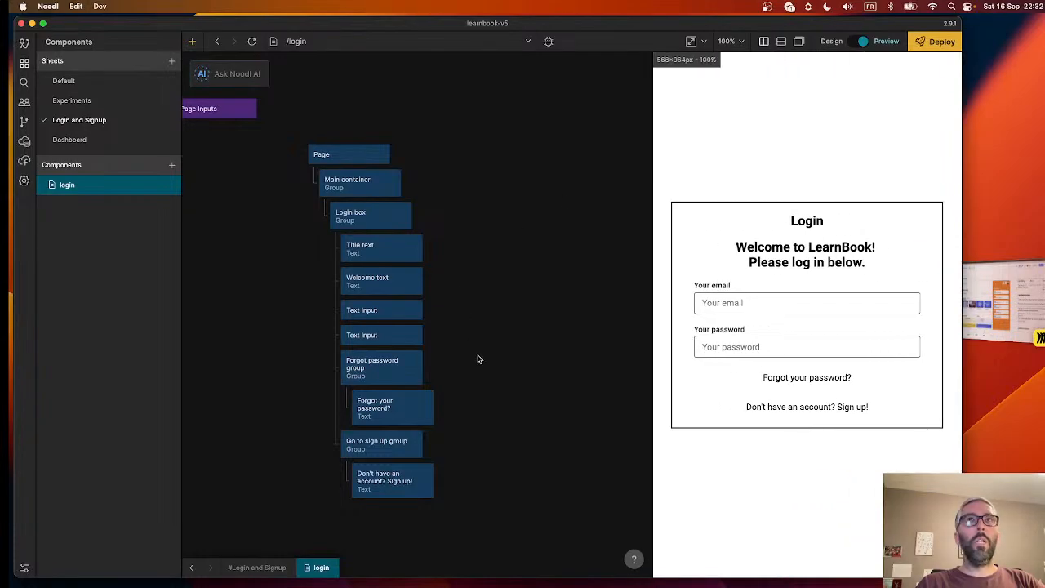
pyautogui.rightClick(483, 314)
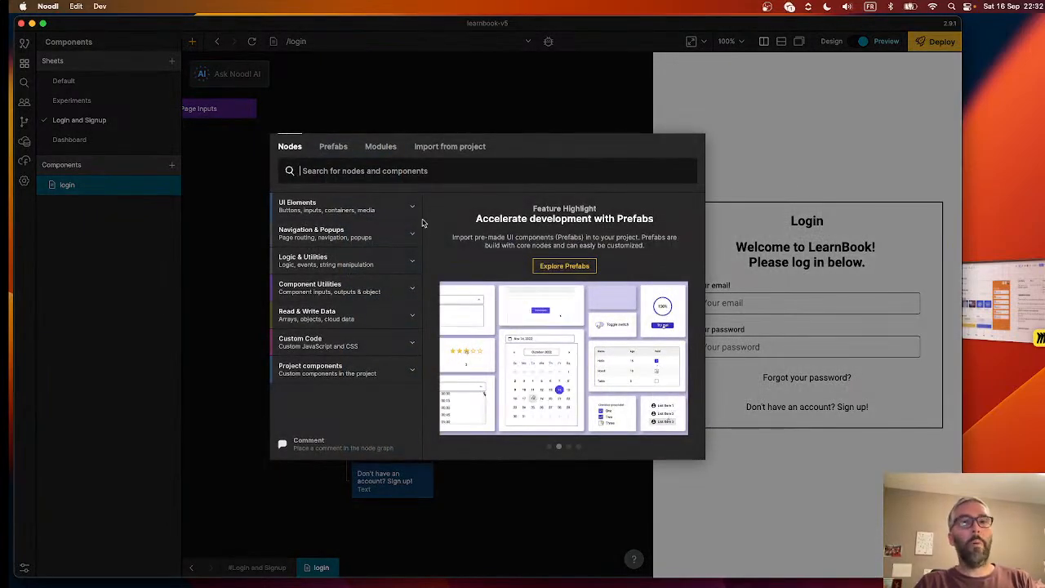
pyautogui.click(427, 100)
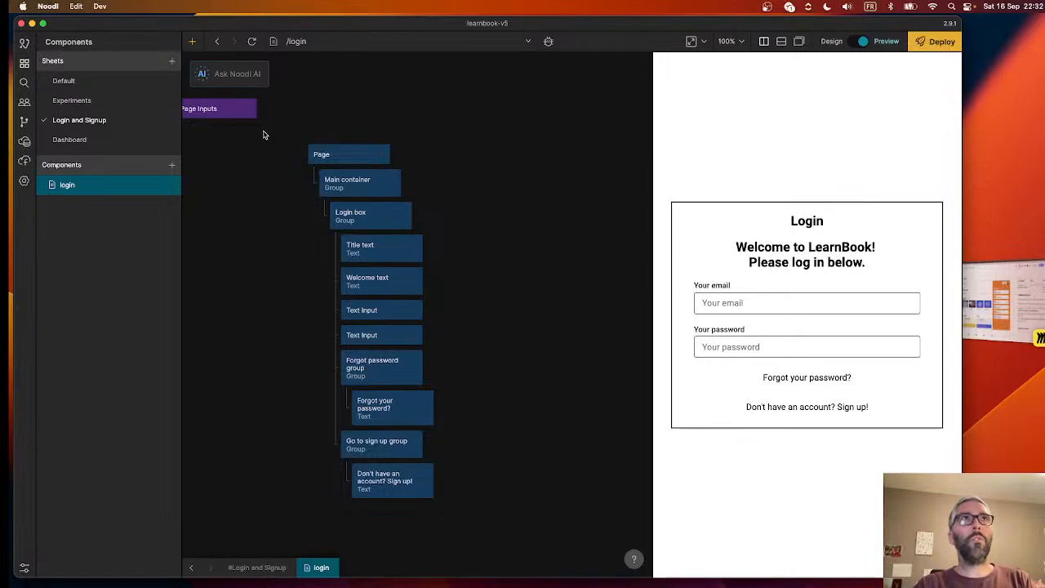
# - Open the preview's developer console and evaluate window.innerWidth
pyautogui.click(546, 41)
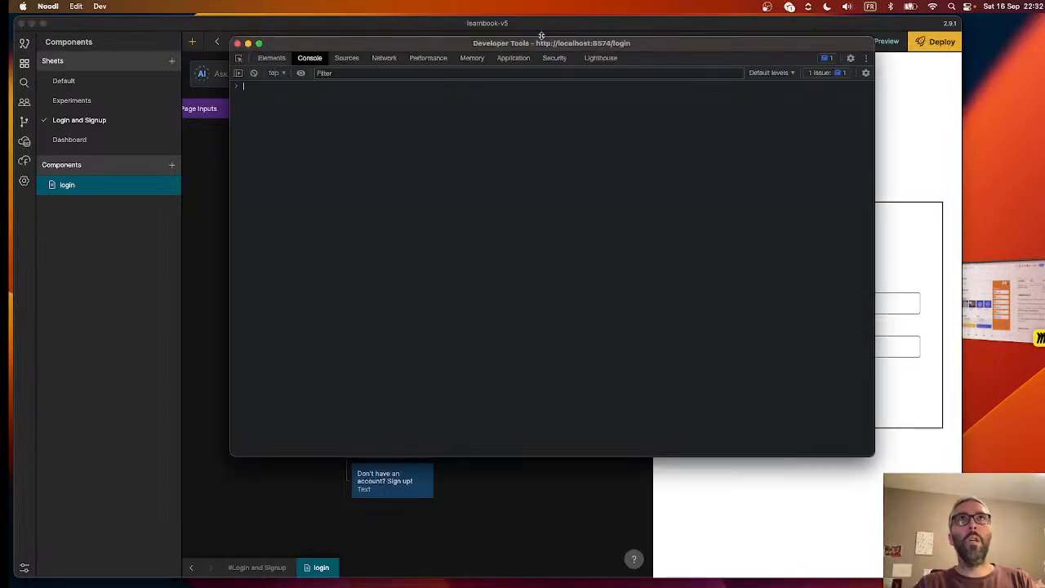
pyautogui.moveTo(503, 46); pyautogui.dragTo(496, 127)
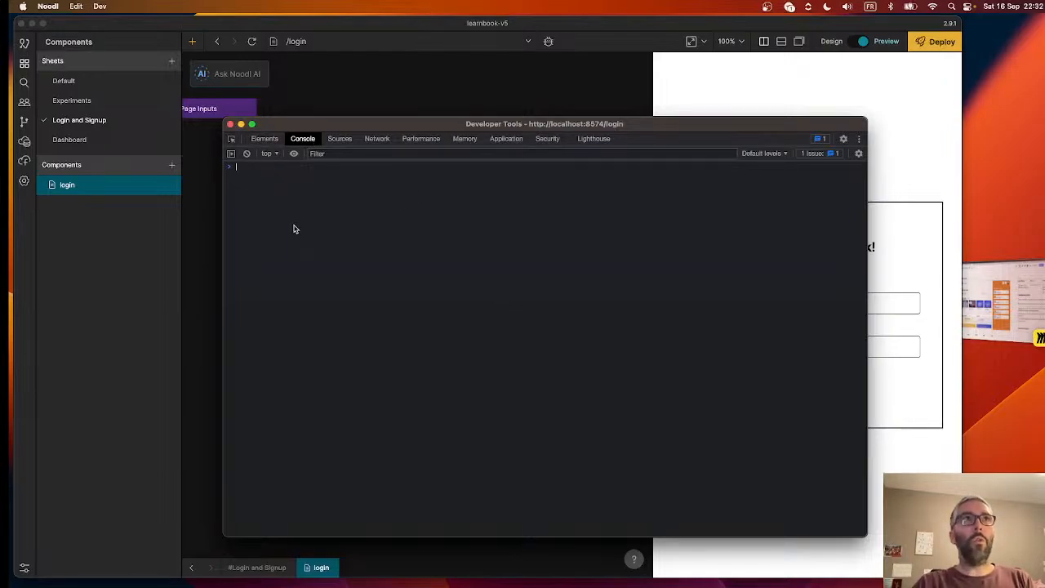
pyautogui.write('window.')
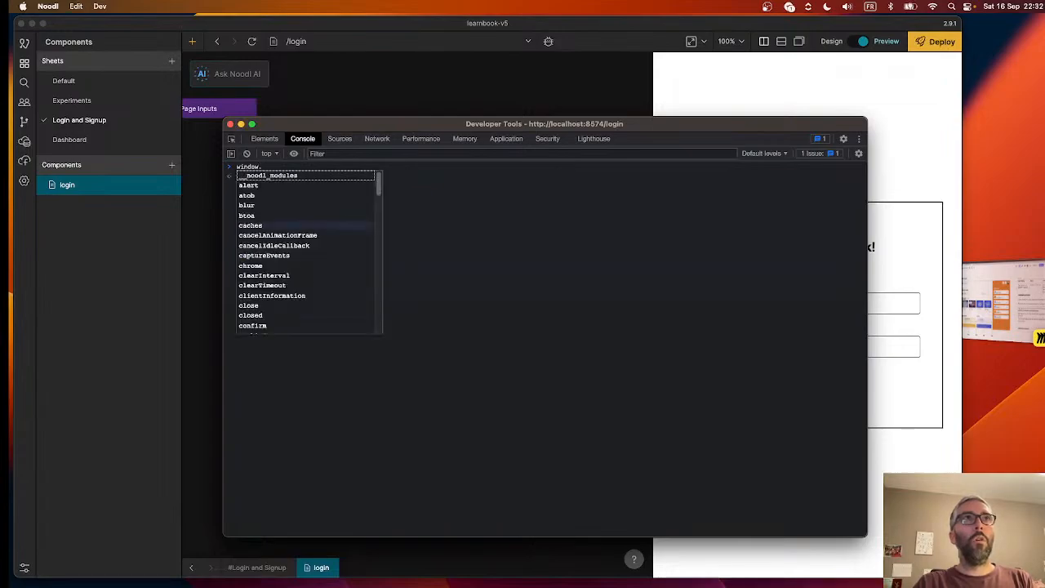
pyautogui.write('wid')
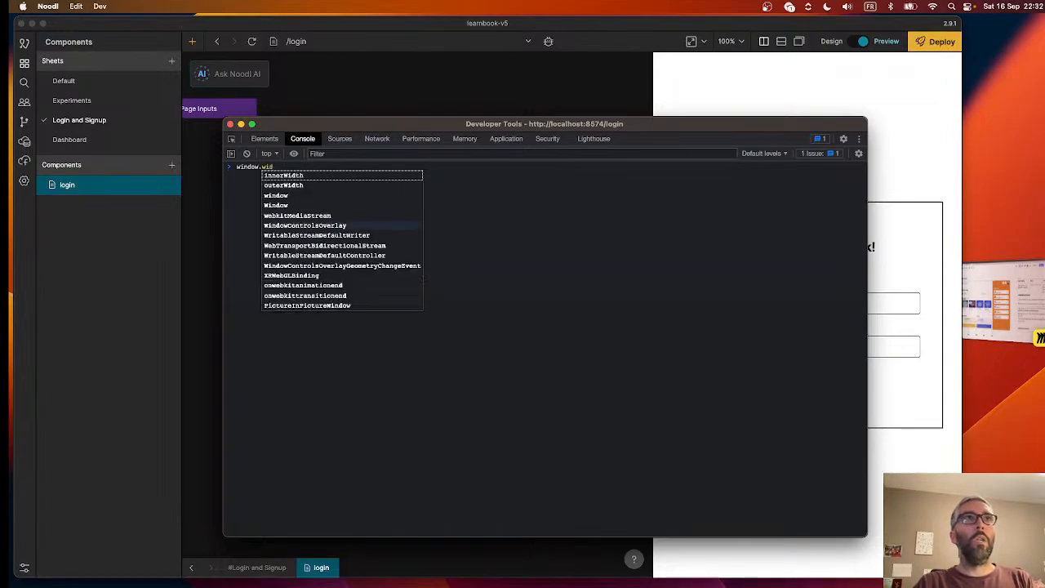
pyautogui.click(293, 176)
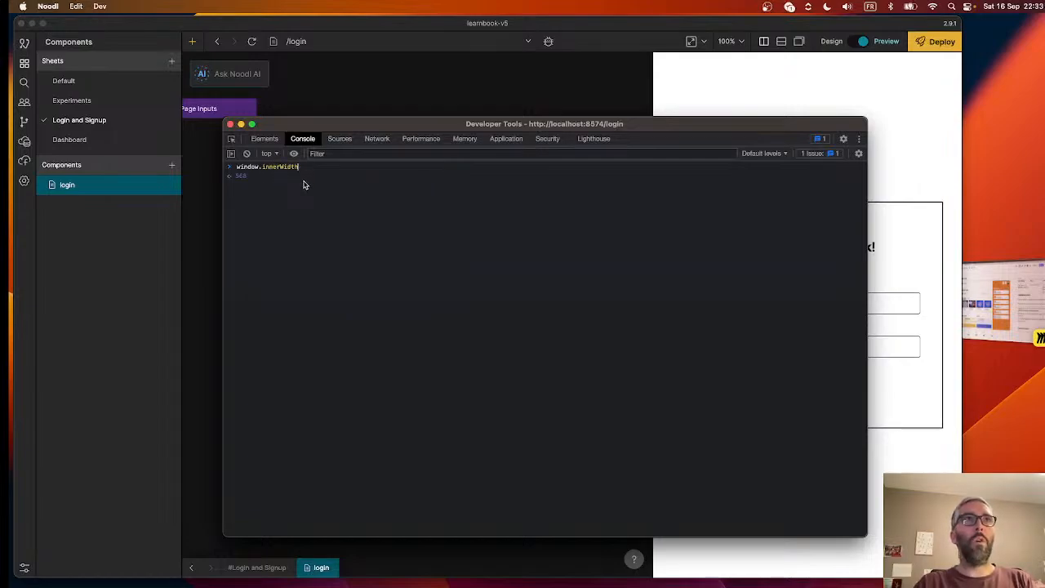
# - Evaluate window.outerWidth in the console for comparison with the inner width
pyautogui.press('BackSpace')
pyautogui.press('BackSpace')
pyautogui.press('BackSpace')
pyautogui.press('BackSpace')
pyautogui.press('BackSpace')
pyautogui.press('BackSpace')
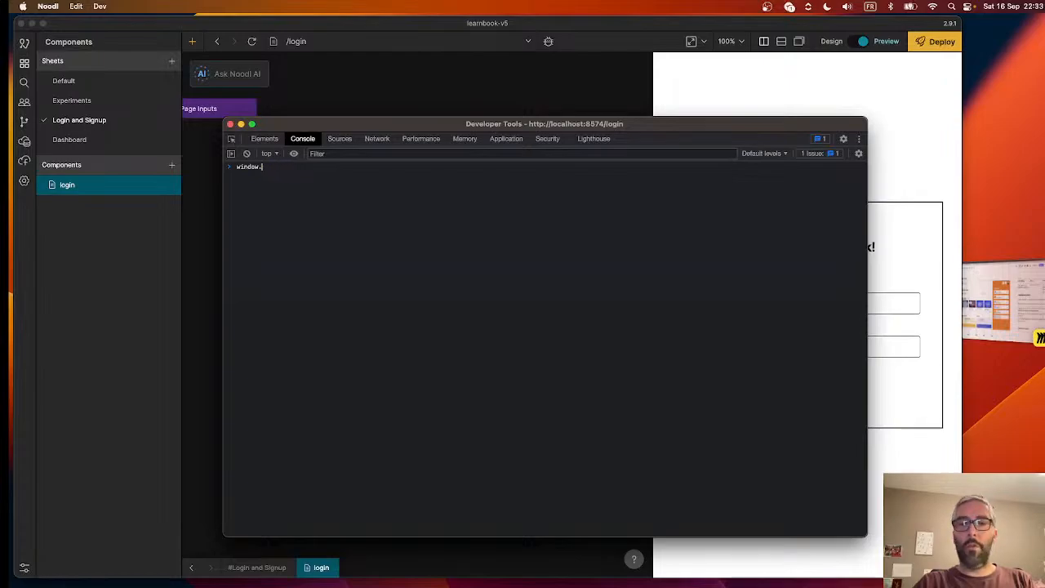
pyautogui.write('out')
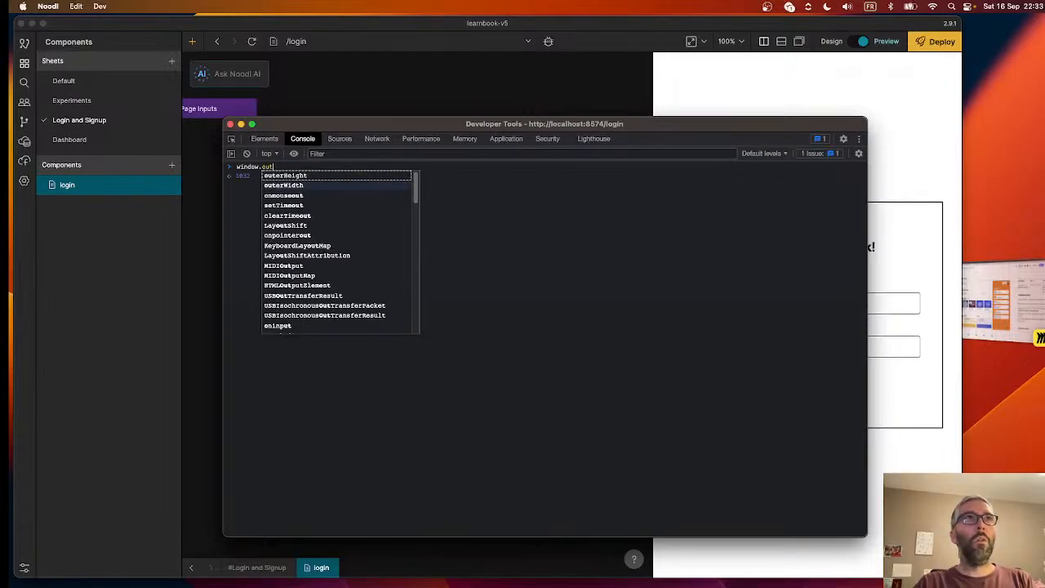
pyautogui.write('er')
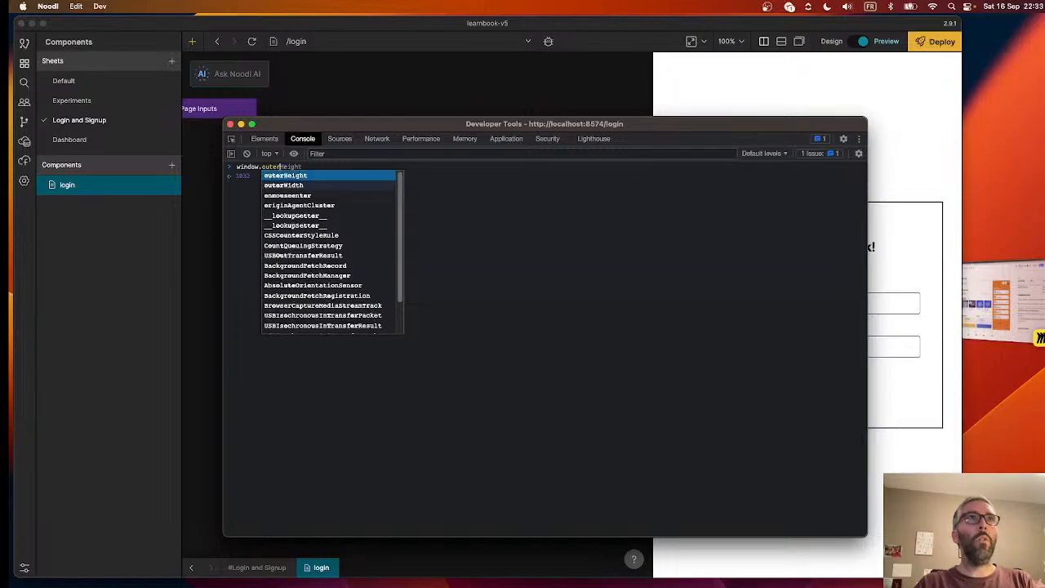
pyautogui.press('Down')
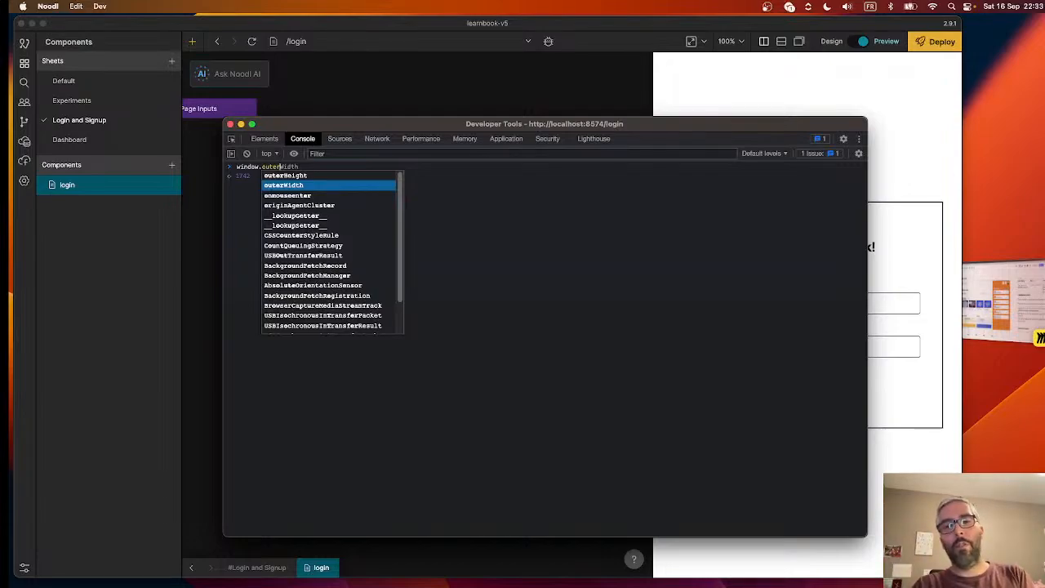
# - Evaluate window.innerWidth in the console again and return to the login node graph
pyautogui.press('BackSpace')
pyautogui.press('BackSpace')
pyautogui.press('BackSpace')
pyautogui.press('BackSpace')
pyautogui.press('BackSpace')
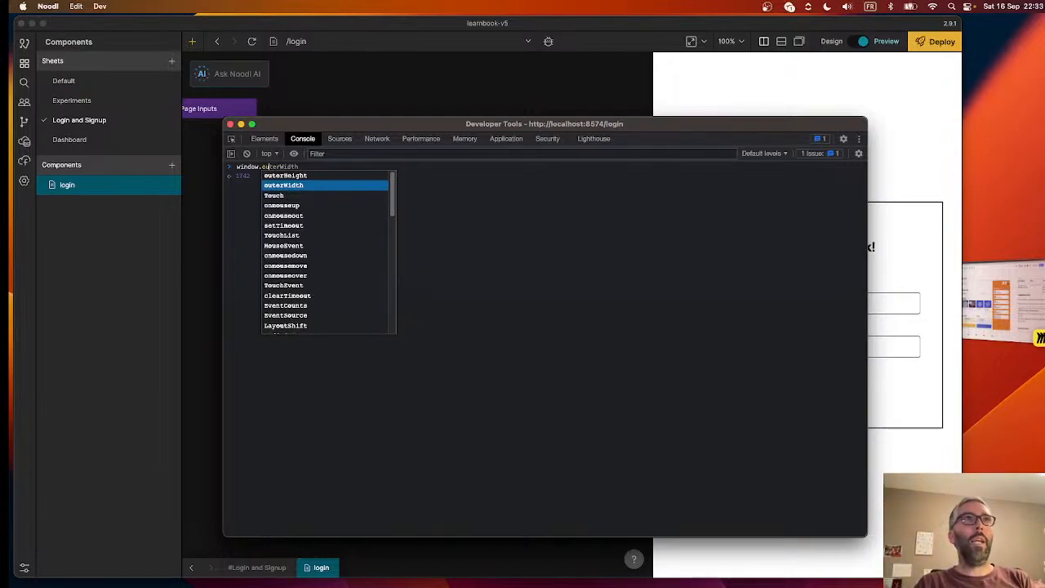
pyautogui.write('inner')
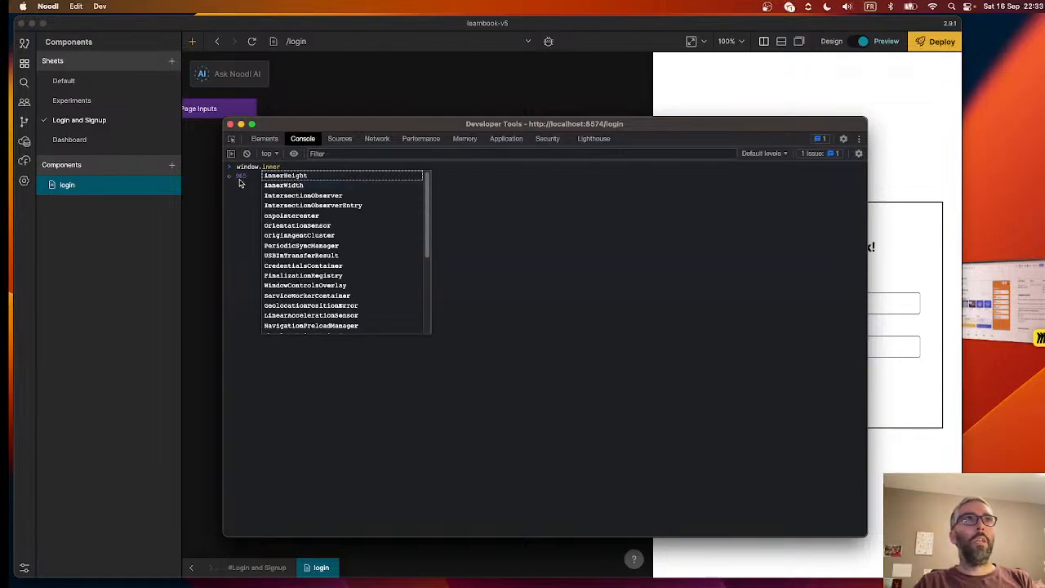
pyautogui.write('W')
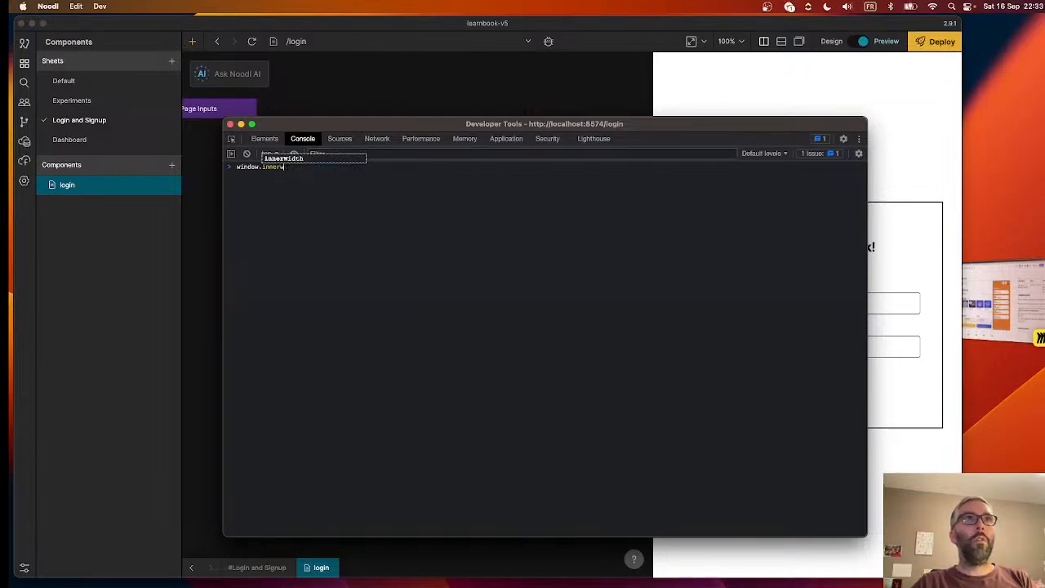
pyautogui.write('idth')
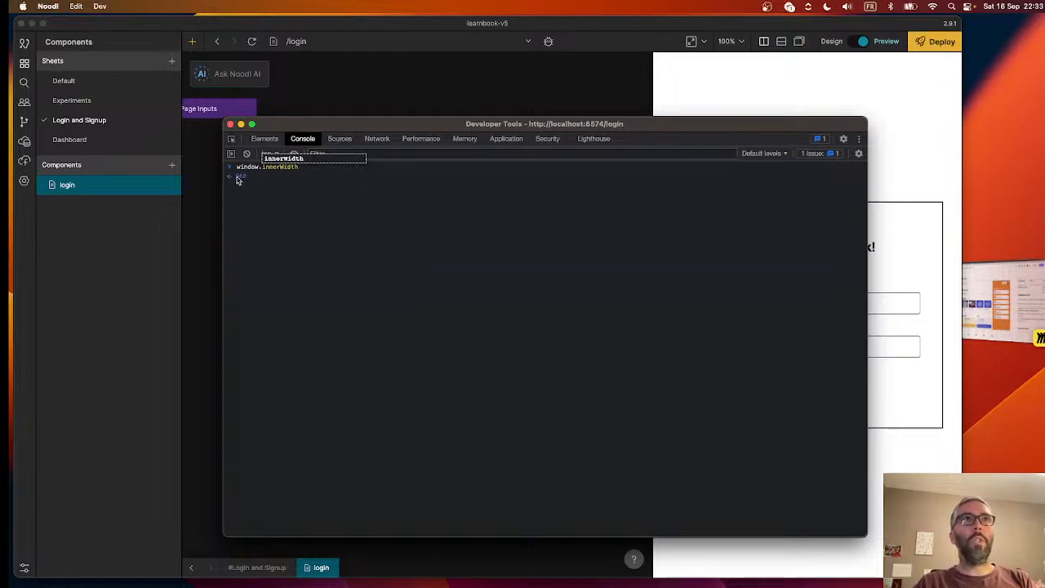
pyautogui.click(367, 102)
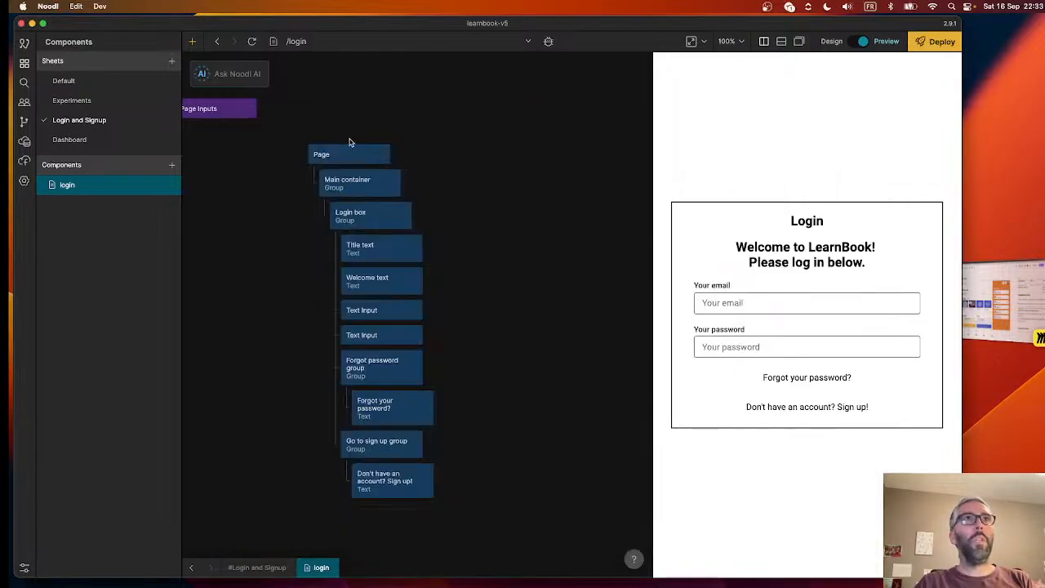
# - Show the Login box's properties and resize the preview to examine how its 40 px side padding behaves at narrow widths
pyautogui.rightClick(227, 308)
pyautogui.click(240, 330)
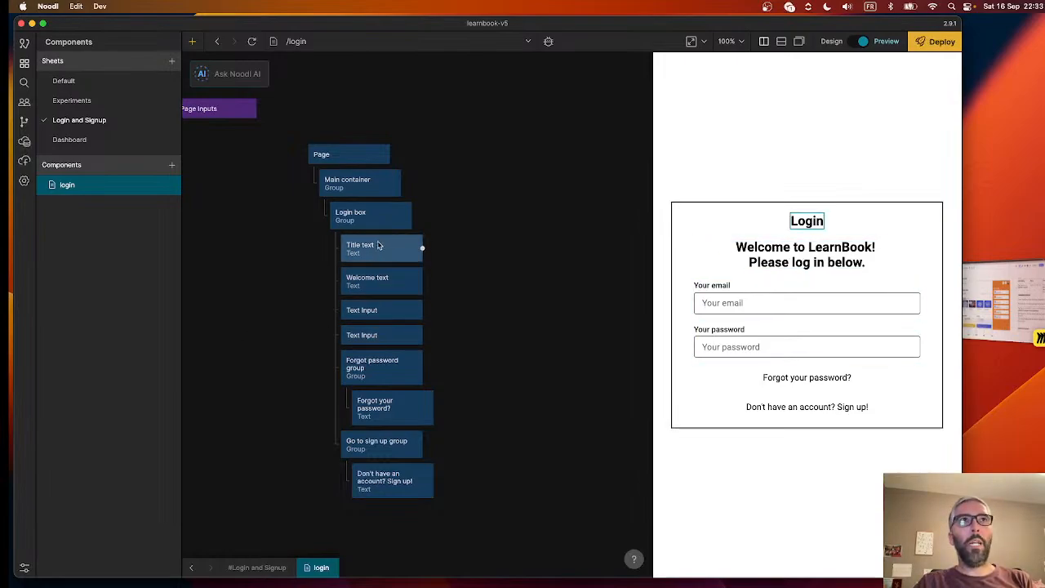
pyautogui.click(372, 216)
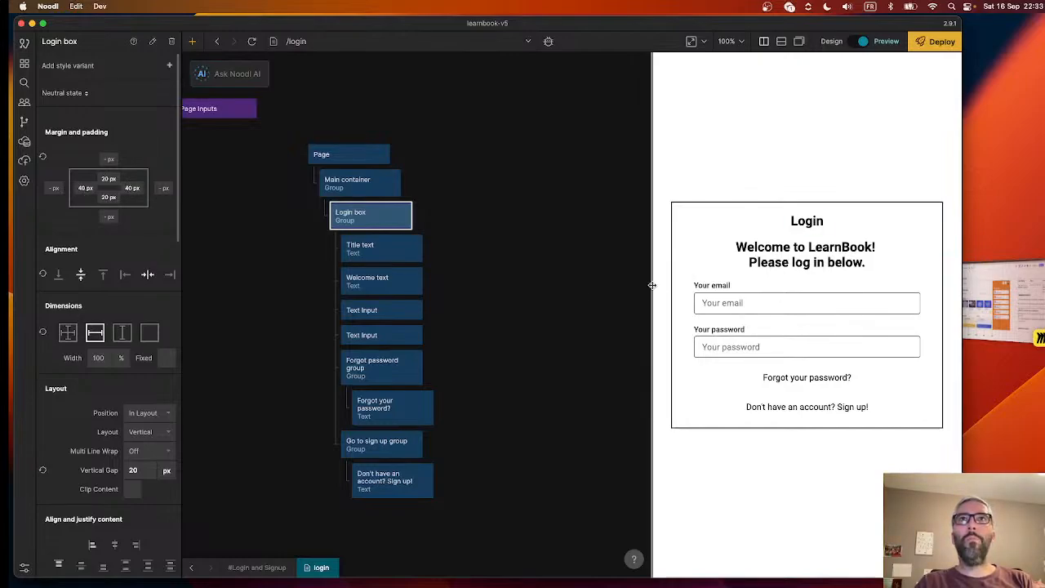
pyautogui.moveTo(653, 291); pyautogui.dragTo(777, 308)
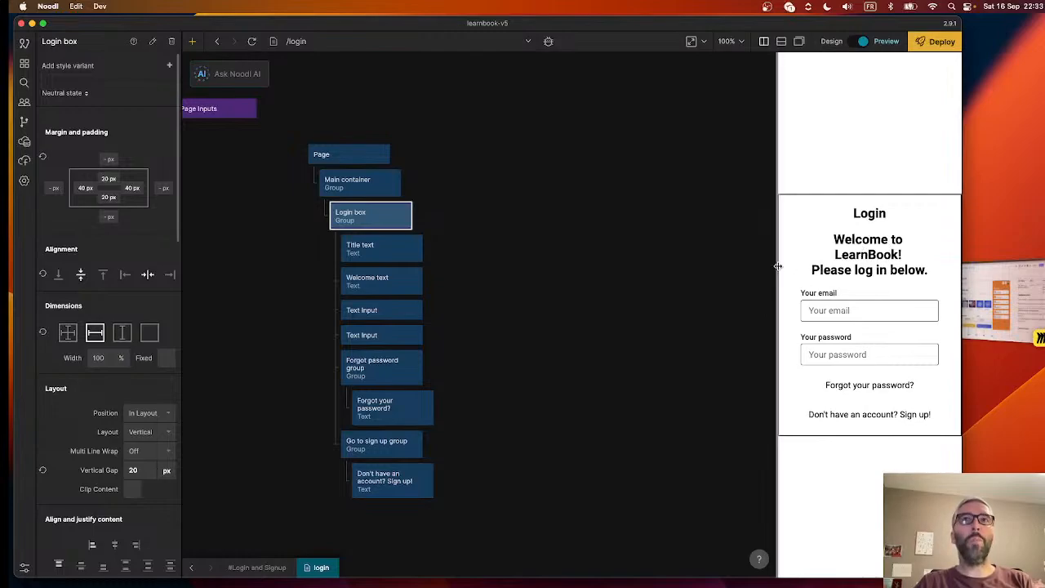
pyautogui.moveTo(778, 266); pyautogui.dragTo(685, 275)
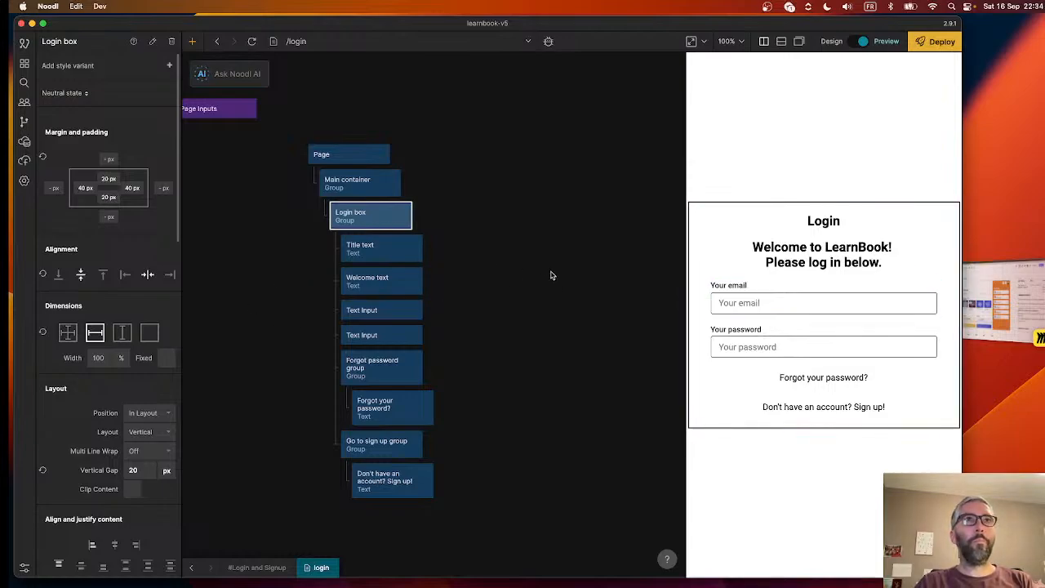
# - Look up the Function and Expression nodes, and add a Function node to the empty canvas beside the login page's node tree
pyautogui.rightClick(551, 275)
pyautogui.write('func')
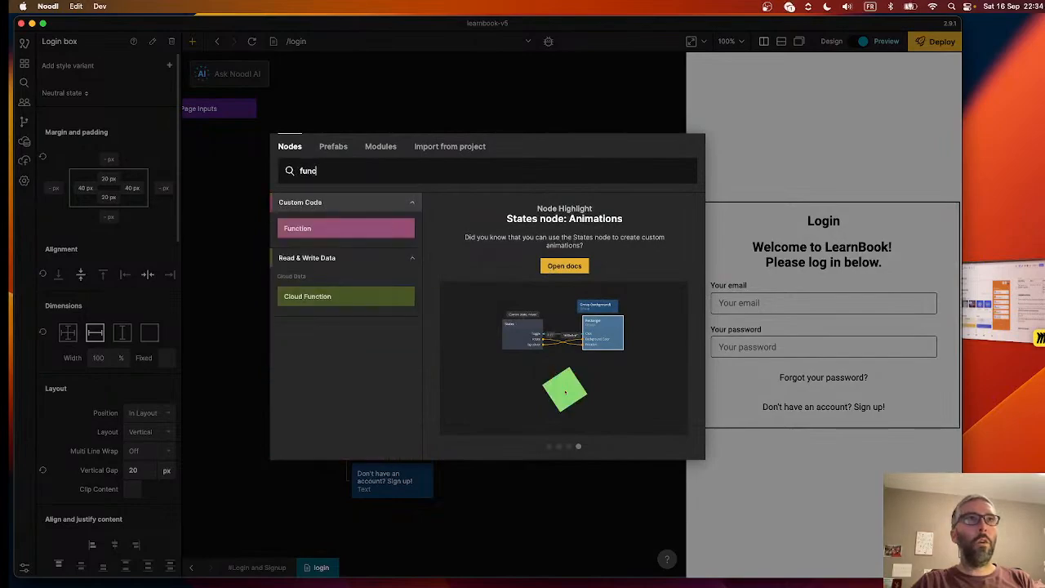
pyautogui.press('super+a')
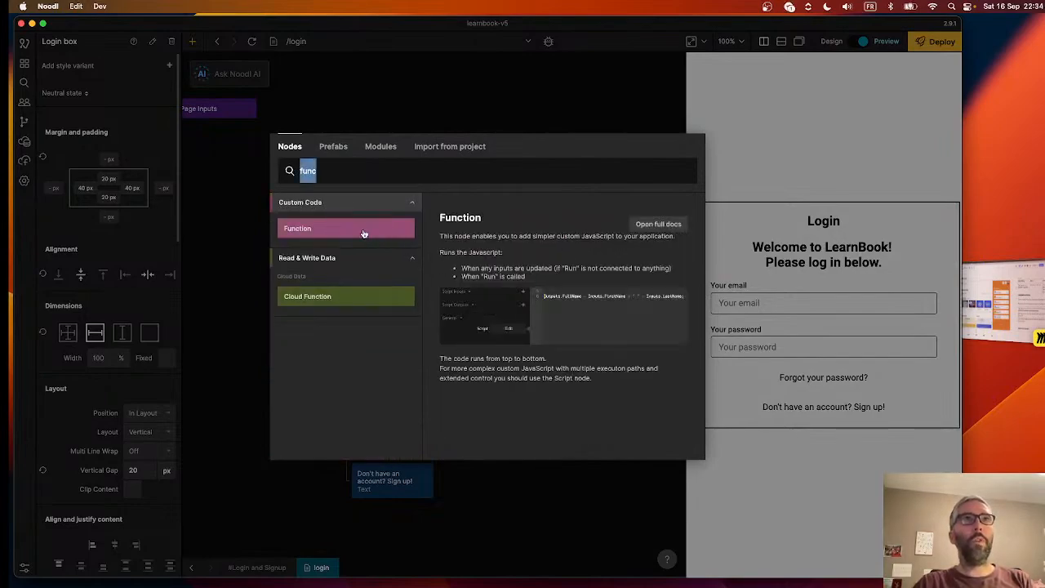
pyautogui.write('expr')
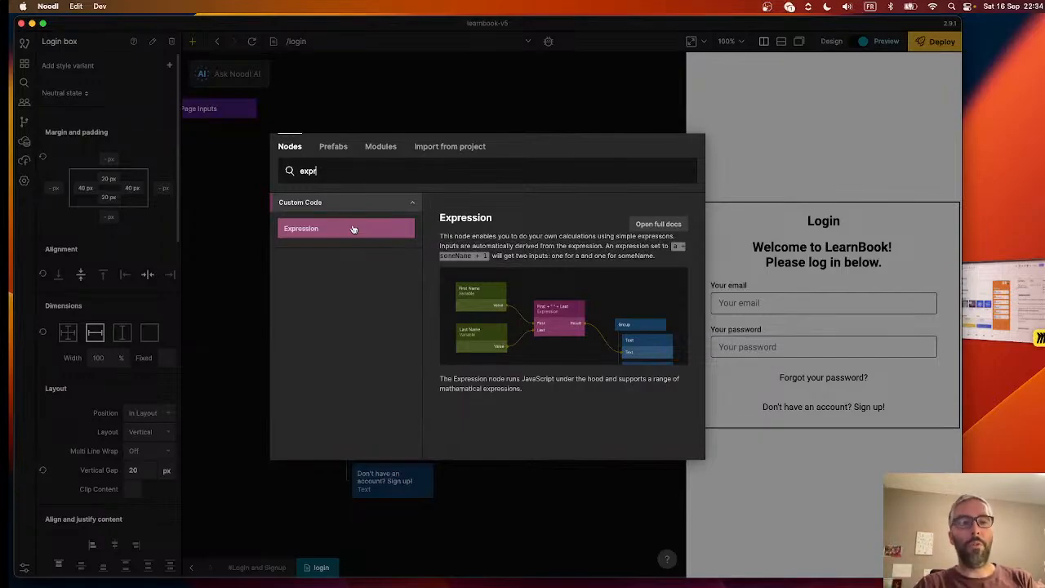
pyautogui.press('BackSpace')
pyautogui.press('BackSpace')
pyautogui.press('BackSpace')
pyautogui.press('BackSpace')
pyautogui.write('fun')
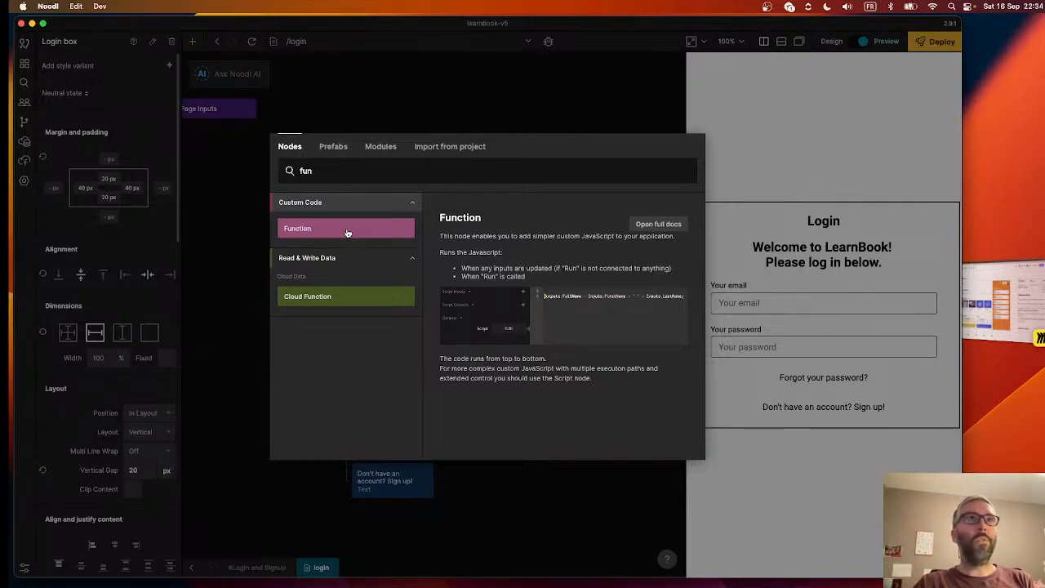
pyautogui.click(346, 229)
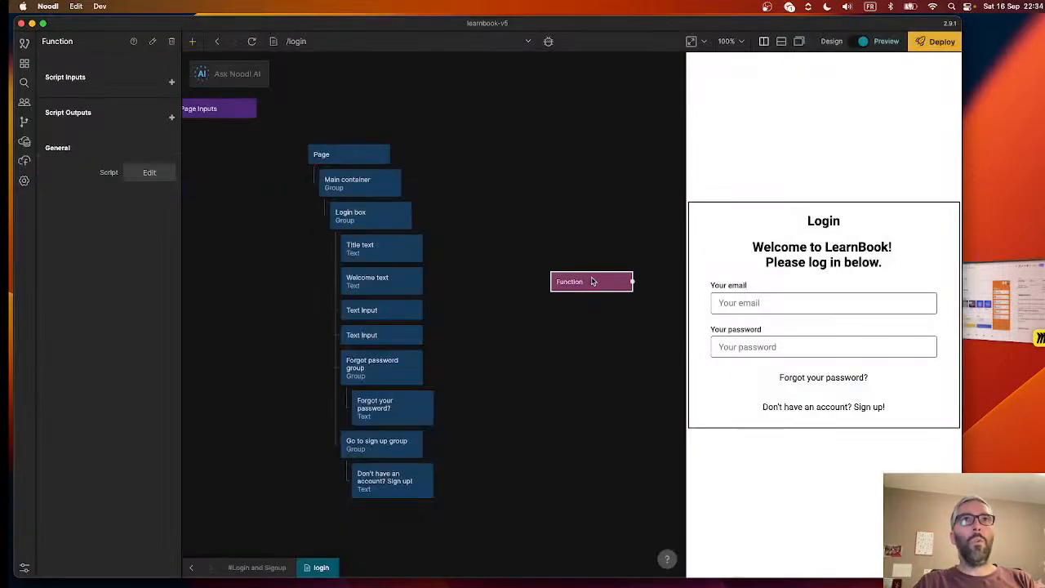
# - Move the Function node closer to the login page's node tree
pyautogui.moveTo(592, 280); pyautogui.dragTo(521, 263)
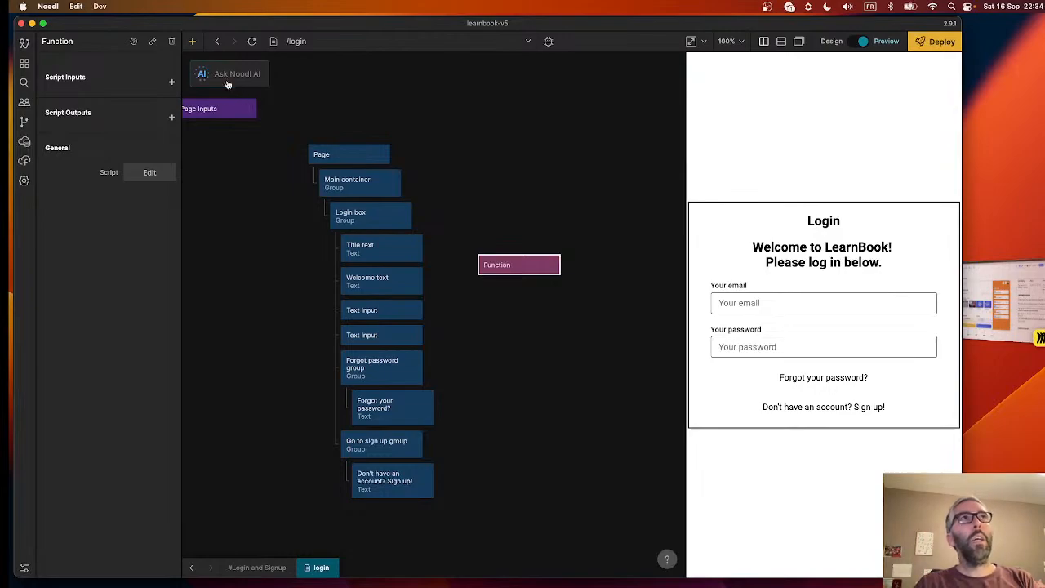
# - Have Noodl AI generate a function from the prompt "Output the window width" and place its node above the Function node
pyautogui.click(221, 73)
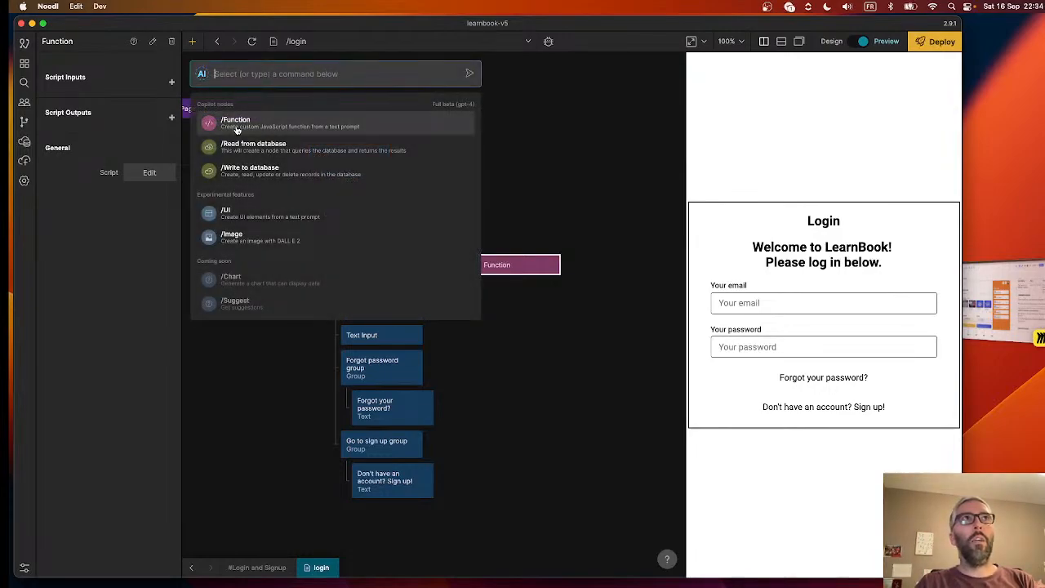
pyautogui.click(237, 127)
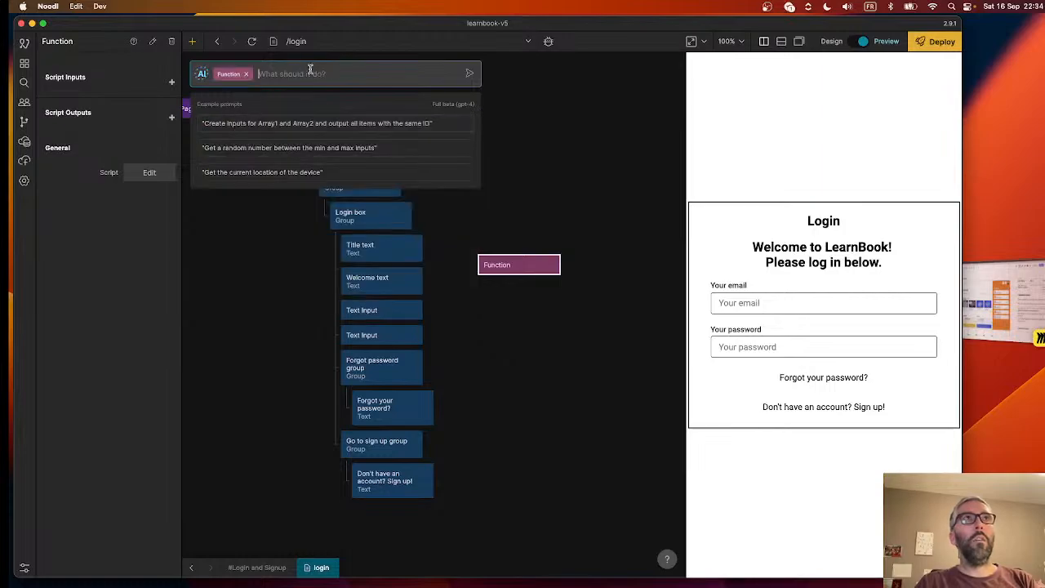
pyautogui.write('Output the sc')
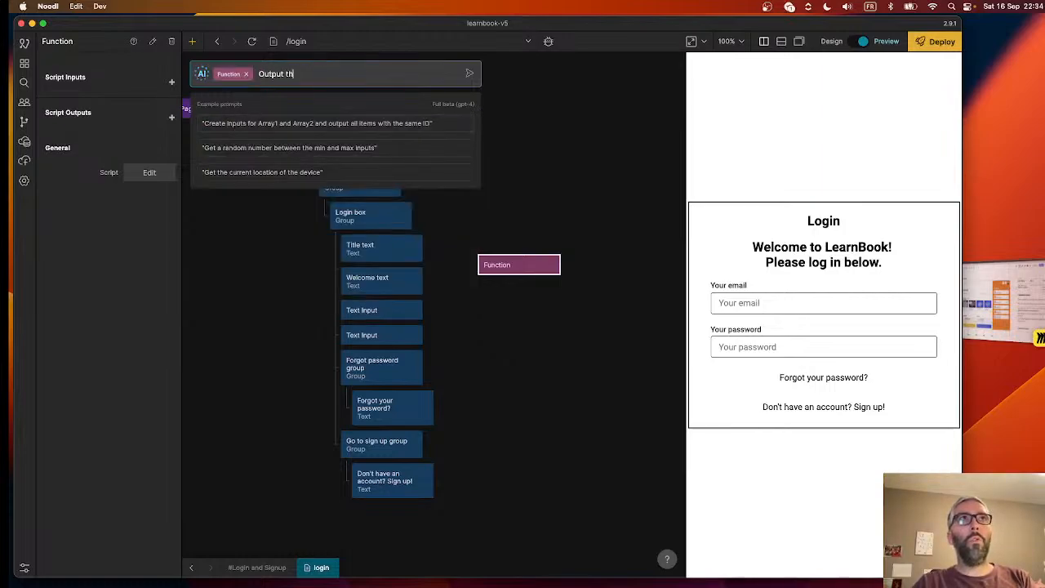
pyautogui.press('BackSpace')
pyautogui.write('wind')
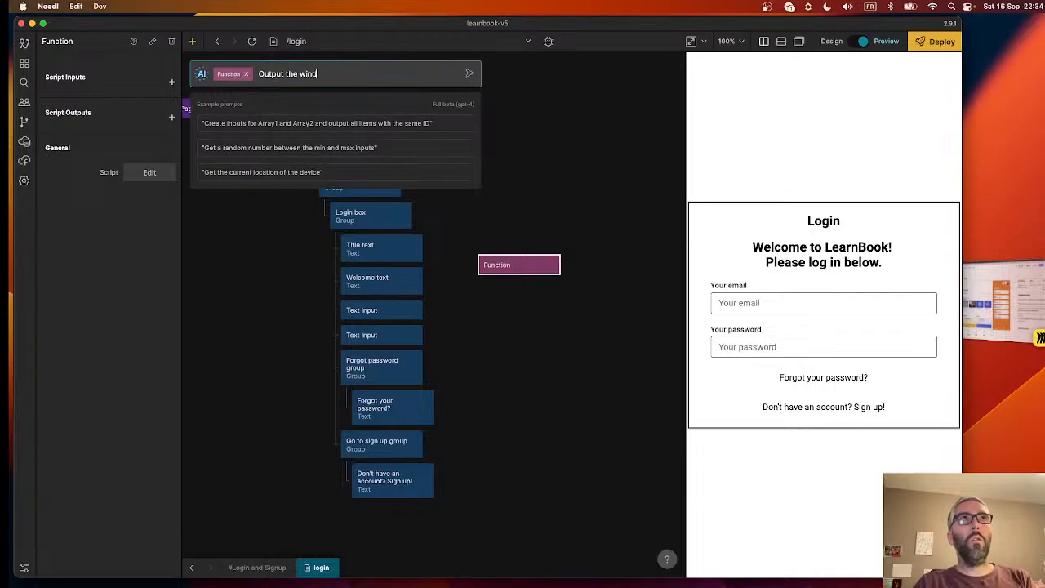
pyautogui.write('ow w')
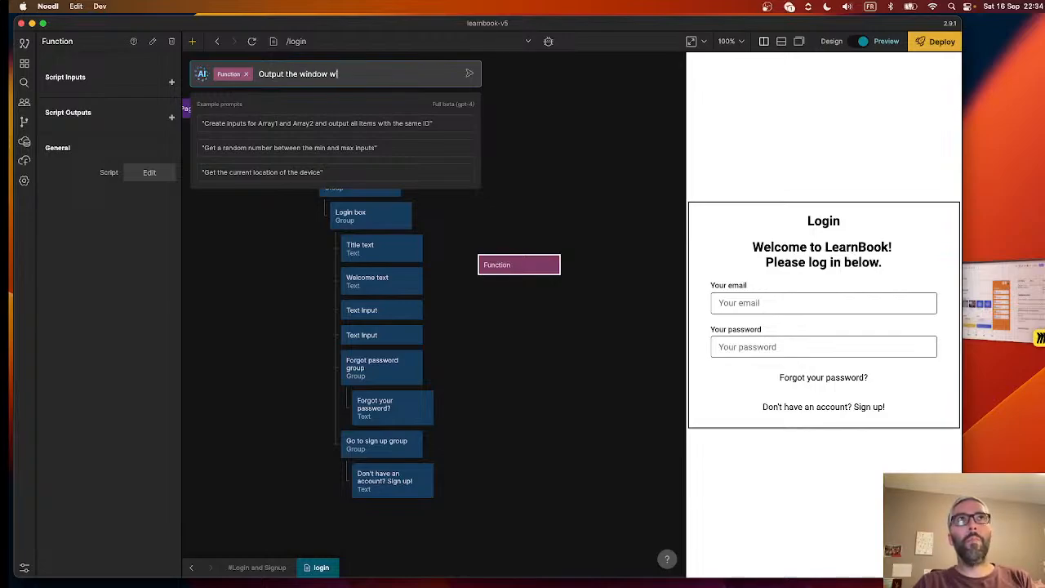
pyautogui.write('idth')
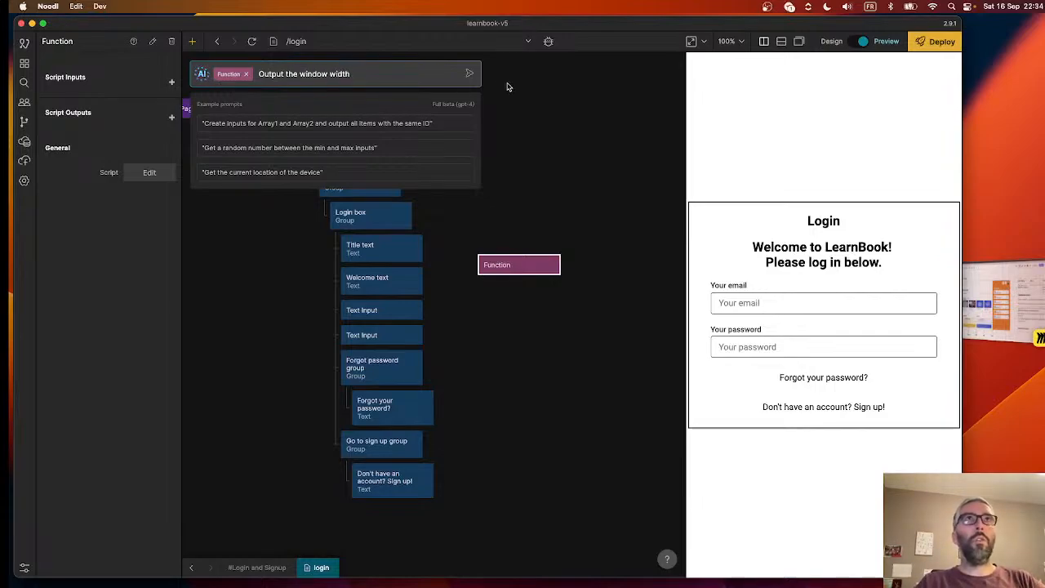
pyautogui.click(469, 73)
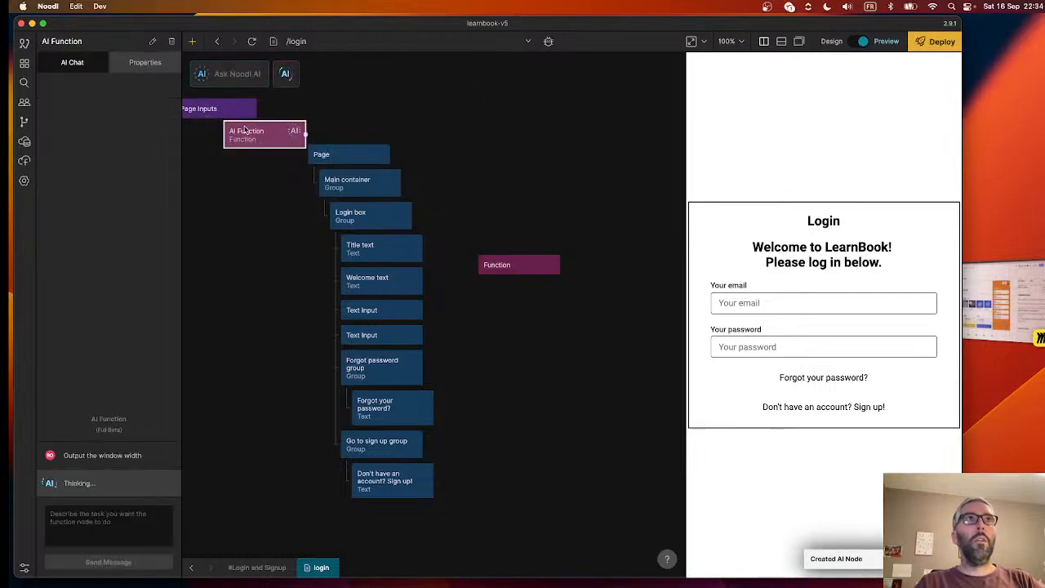
pyautogui.moveTo(245, 129); pyautogui.dragTo(536, 141)
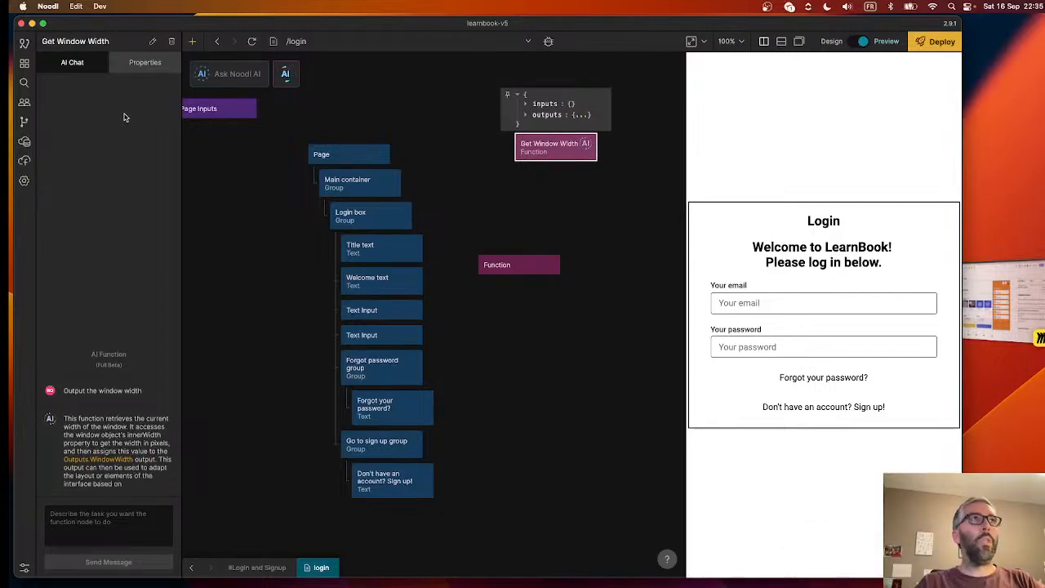
# - Examine the generated script of the Get Window Width node, including its windowWidth constant and its WindowWidth output
pyautogui.click(144, 62)
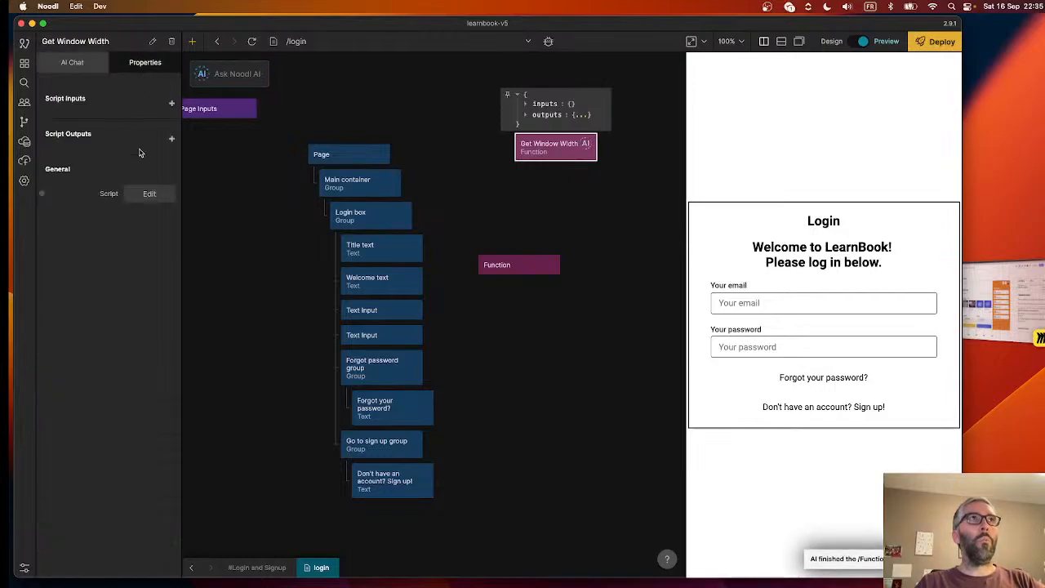
pyautogui.click(144, 196)
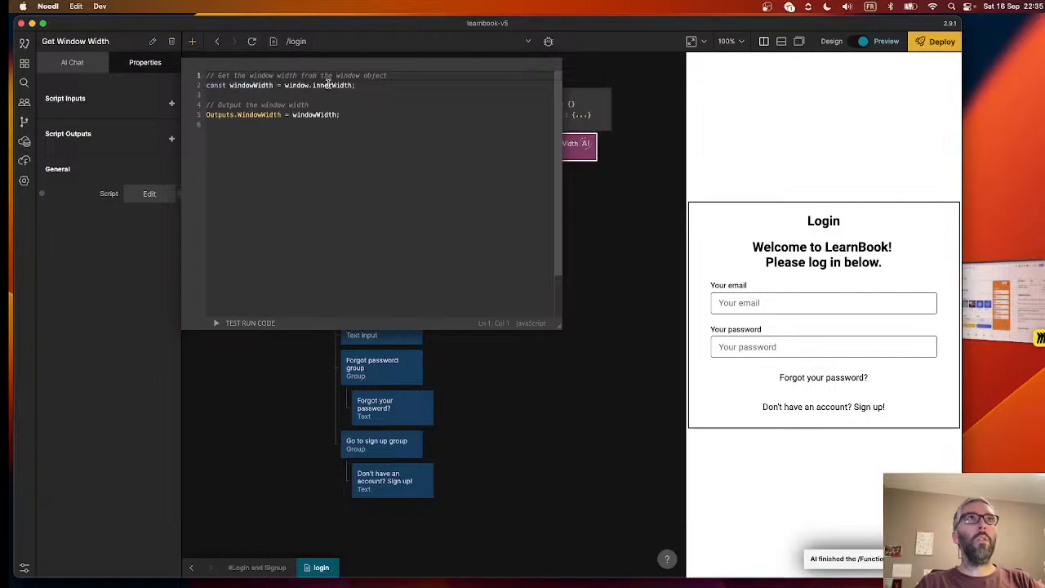
pyautogui.doubleClick(267, 115)
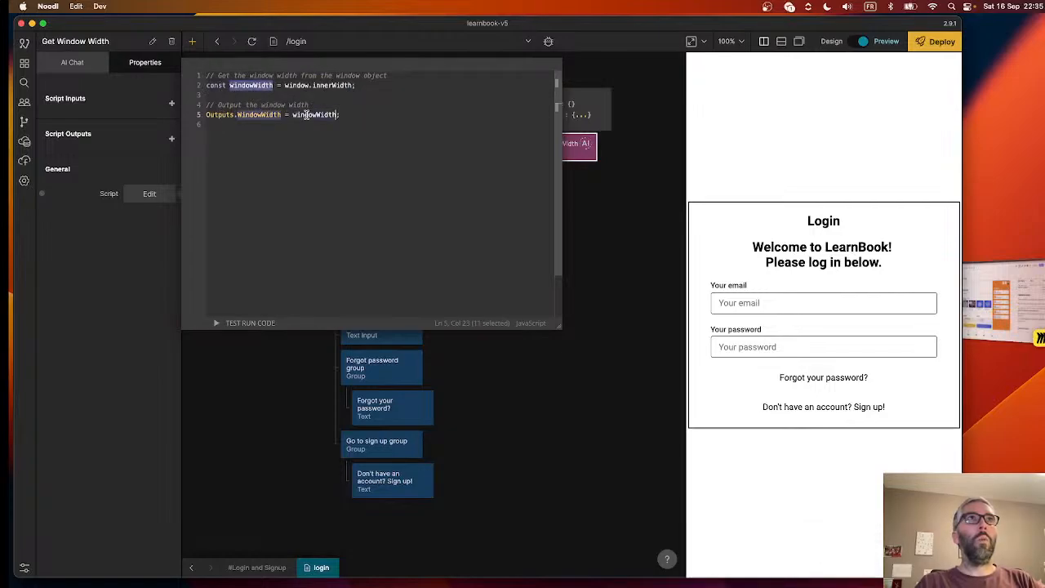
pyautogui.click(250, 92)
pyautogui.moveTo(277, 92); pyautogui.dragTo(176, 61)
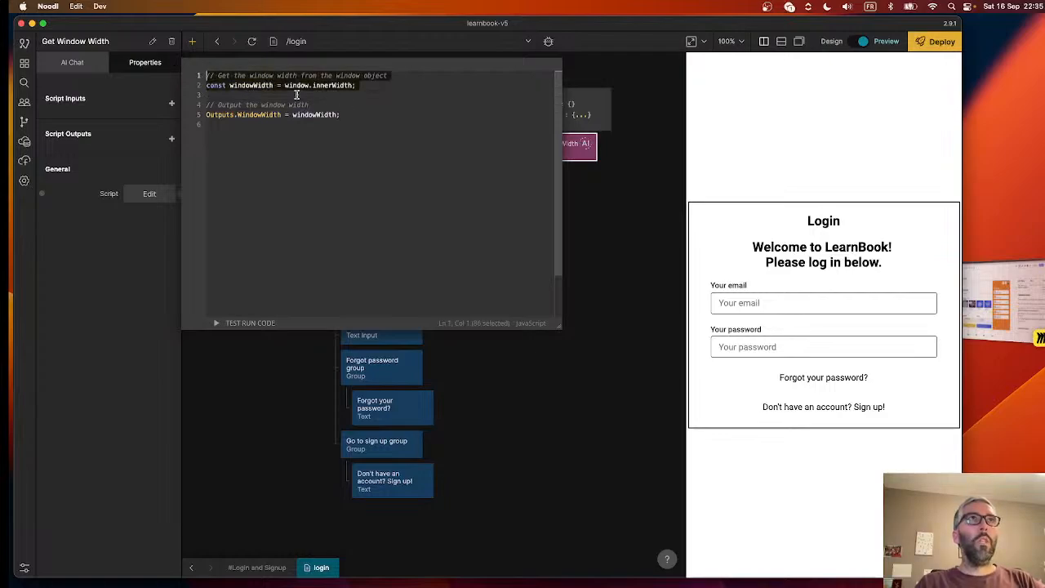
pyautogui.moveTo(294, 93); pyautogui.dragTo(373, 122)
pyautogui.click(205, 122)
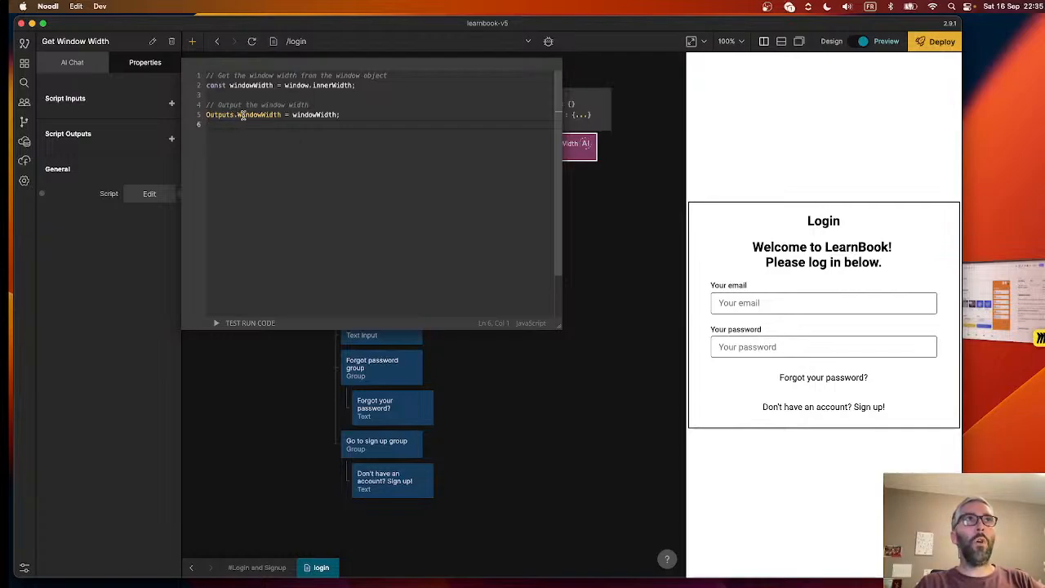
pyautogui.click(630, 241)
# - Check the possible connections from the Get Window Width node to the Login box, without making one
pyautogui.moveTo(590, 144)
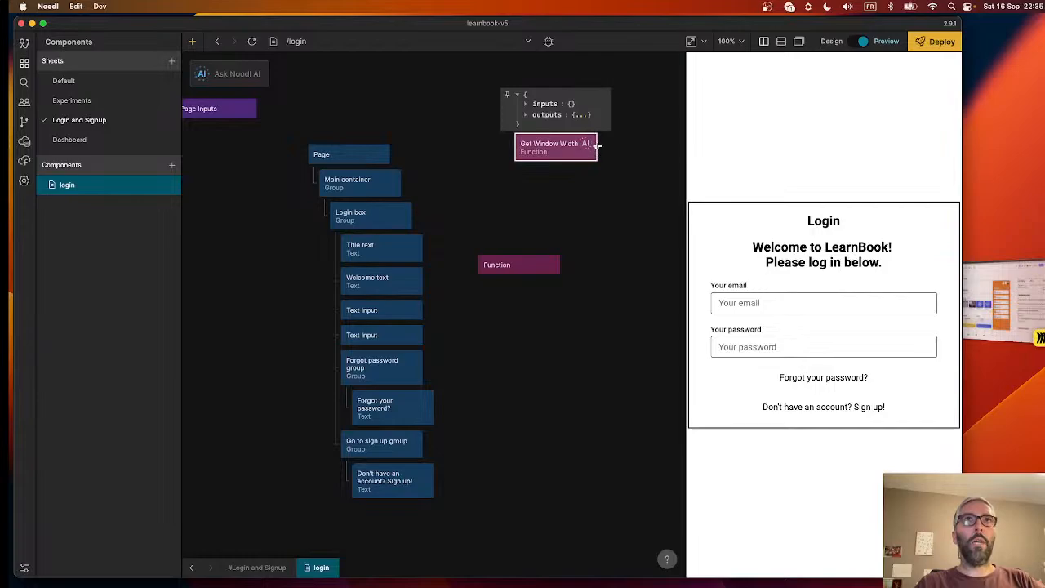
pyautogui.moveTo(597, 149); pyautogui.dragTo(372, 218)
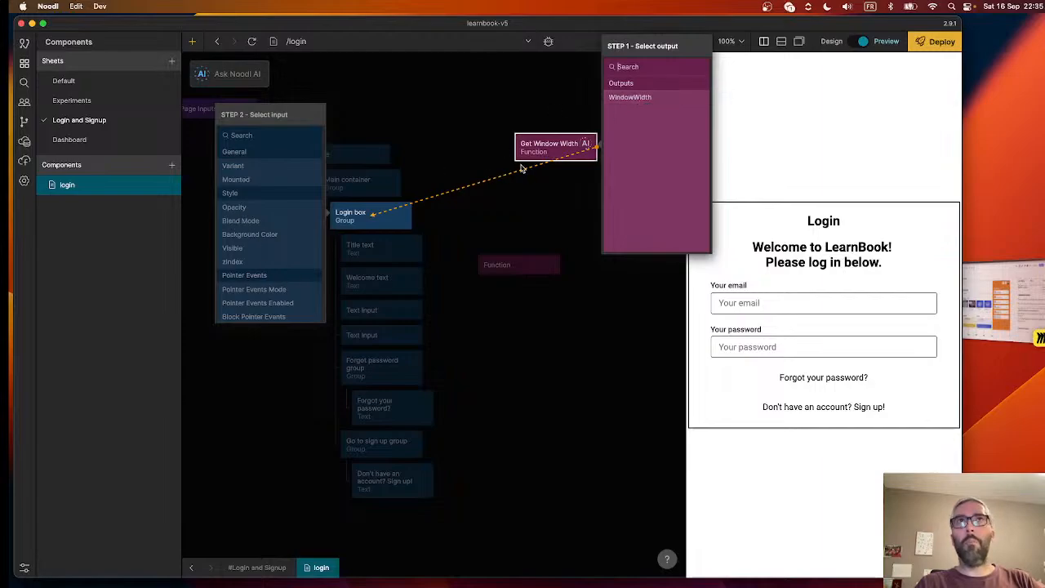
pyautogui.click(519, 231)
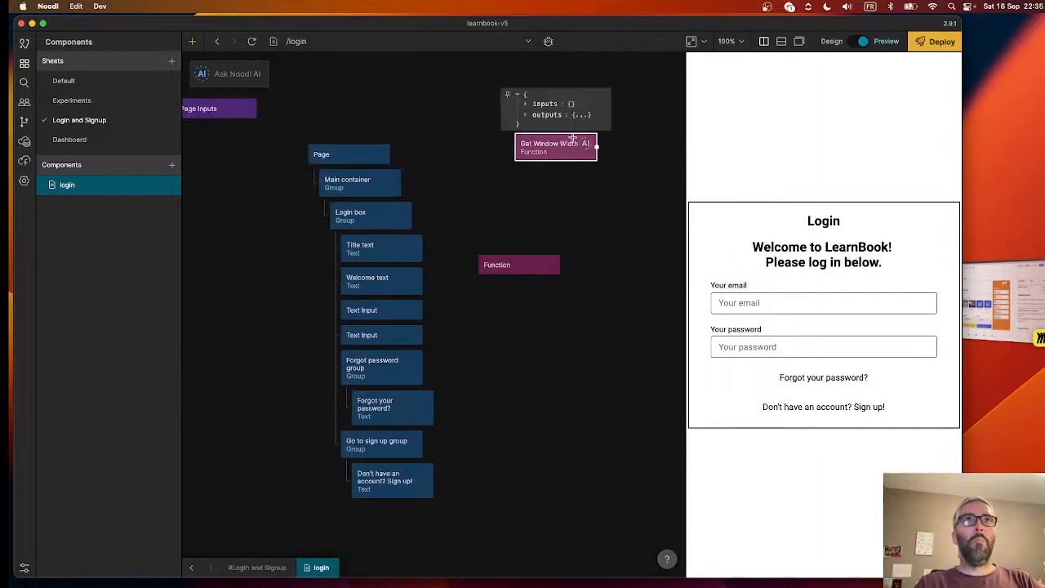
pyautogui.click(512, 266)
pyautogui.click(563, 149)
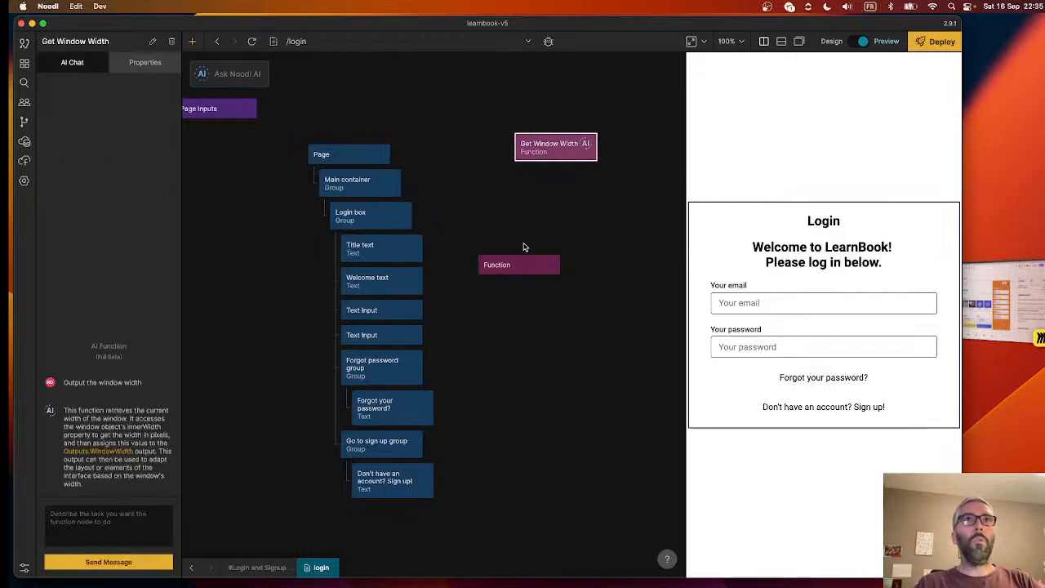
# - Write const windowWidth = window.innerWidth; in the empty Function node's script, followed by blank lines, and close the script
pyautogui.click(519, 265)
pyautogui.click(149, 172)
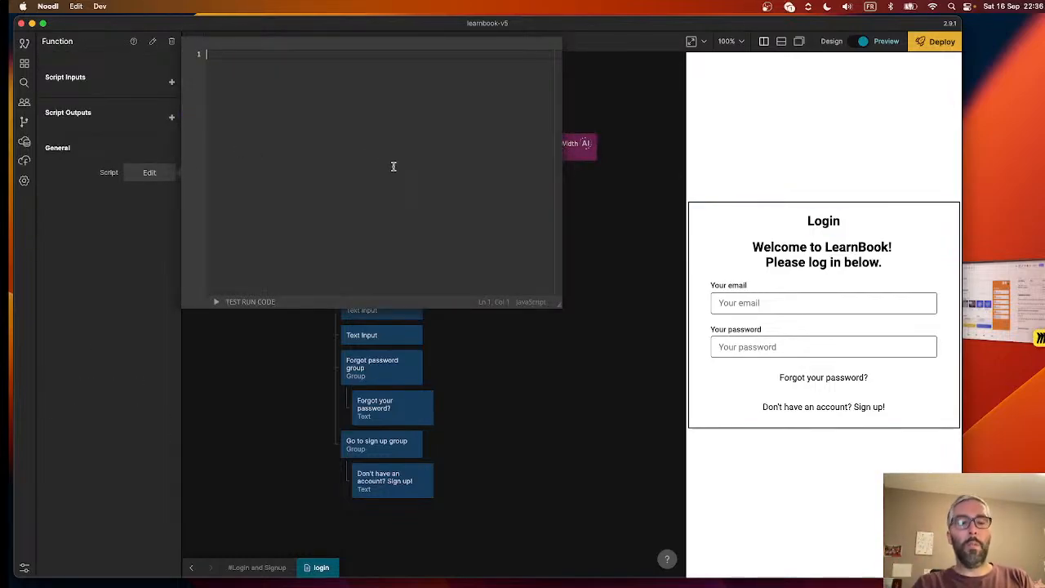
pyautogui.write('windo')
pyautogui.press('BackSpace')
pyautogui.press('BackSpace')
pyautogui.press('BackSpace')
pyautogui.press('BackSpace')
pyautogui.press('BackSpace')
pyautogui.write('const = ')
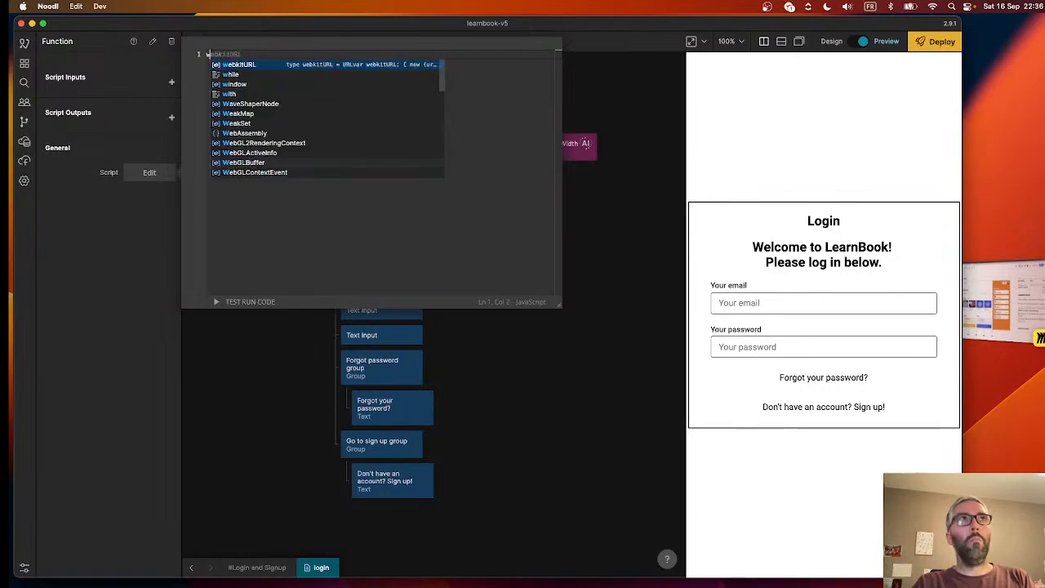
pyautogui.write('win')
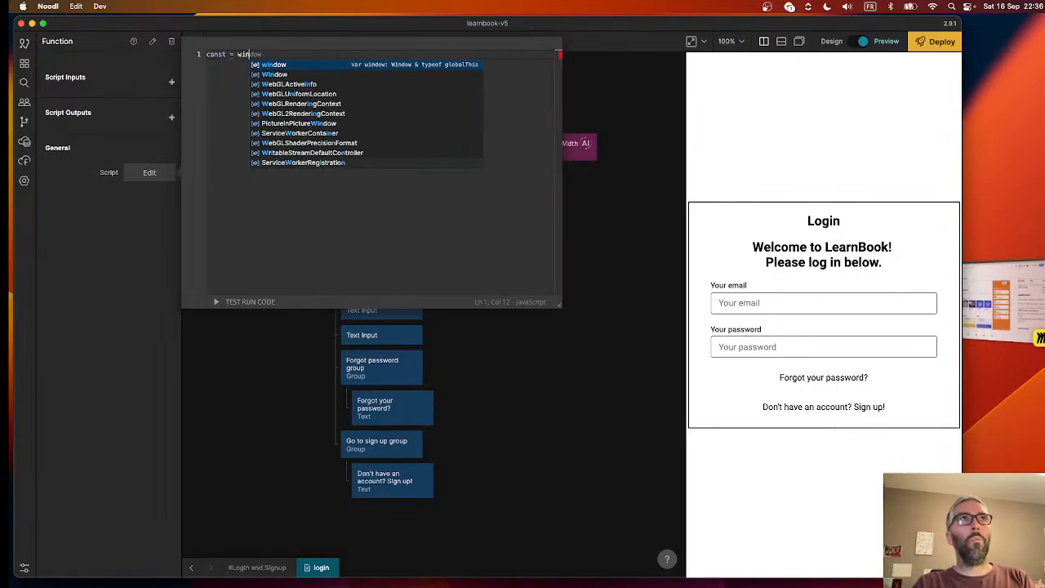
pyautogui.press('BackSpace')
pyautogui.press('BackSpace')
pyautogui.press('BackSpace')
pyautogui.press('BackSpace')
pyautogui.write('windowW')
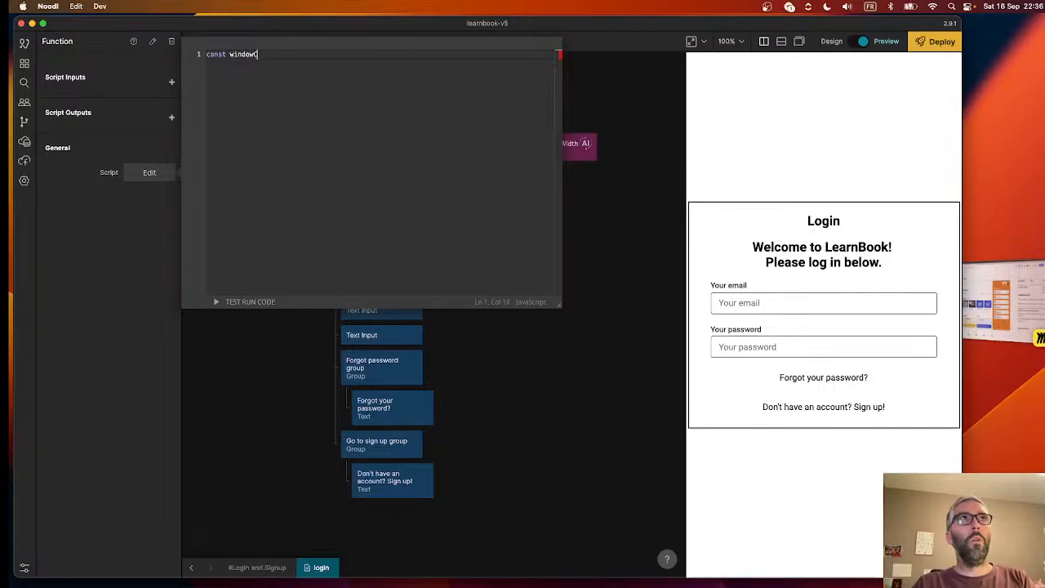
pyautogui.write('idth ')
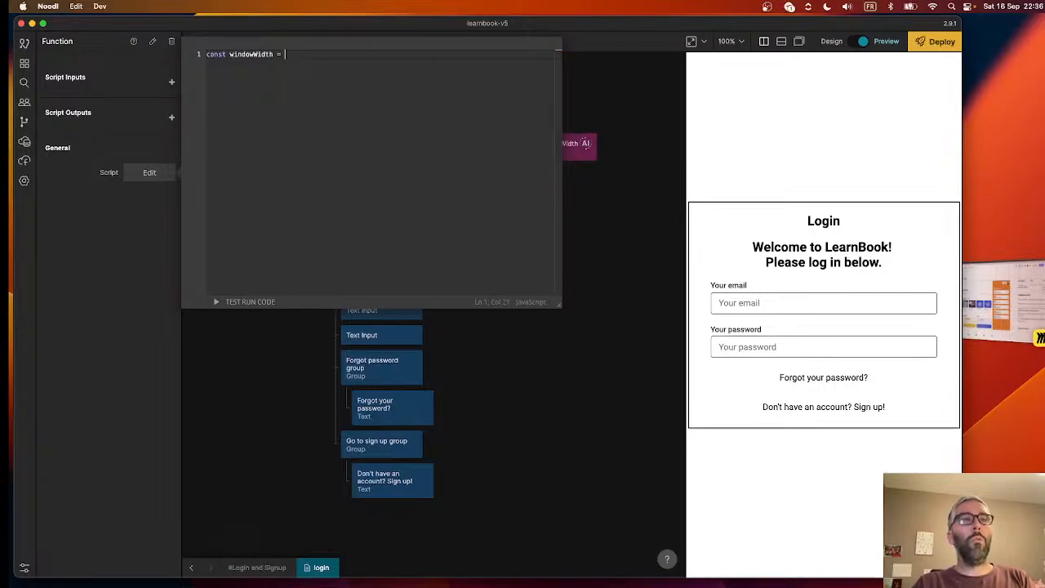
pyautogui.write('= window.')
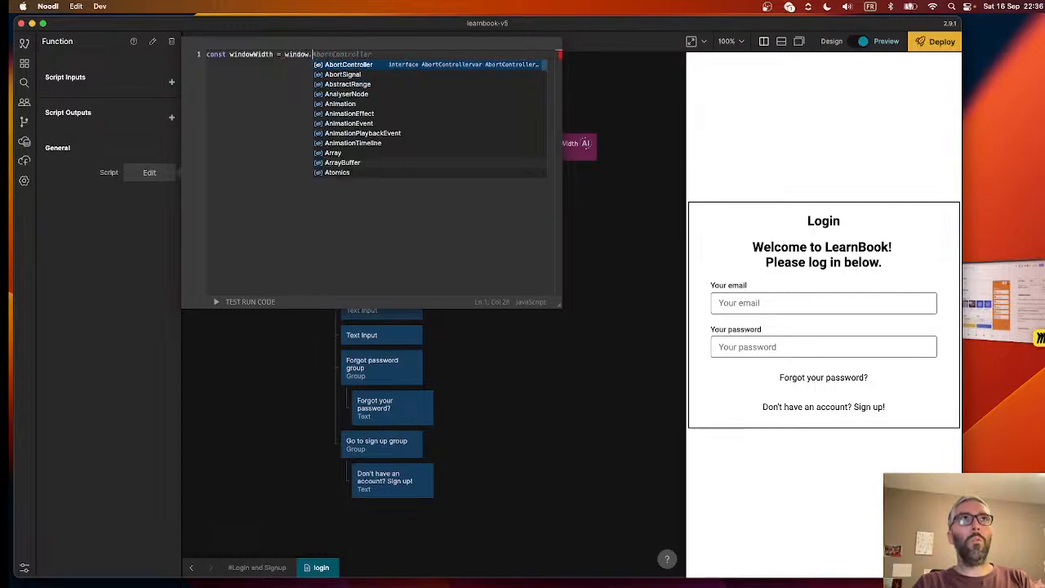
pyautogui.write('innerWidth;')
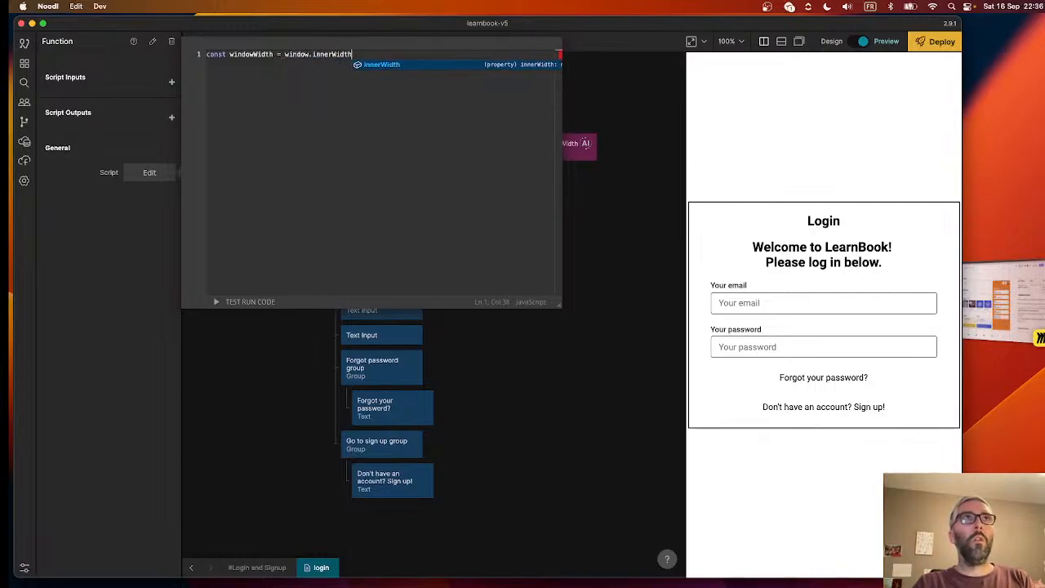
pyautogui.press('Return')
pyautogui.press('Return')
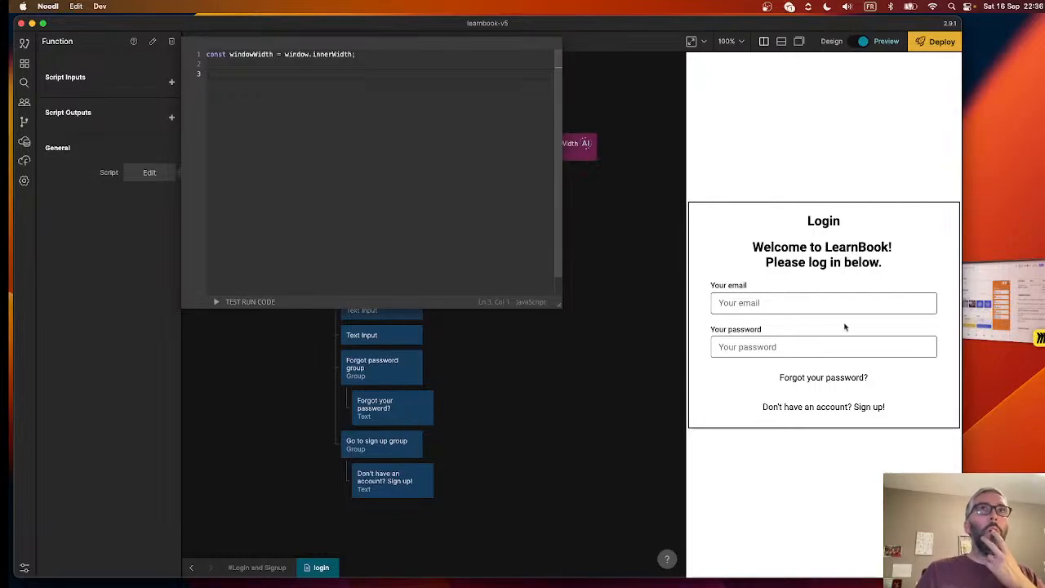
pyautogui.click(622, 263)
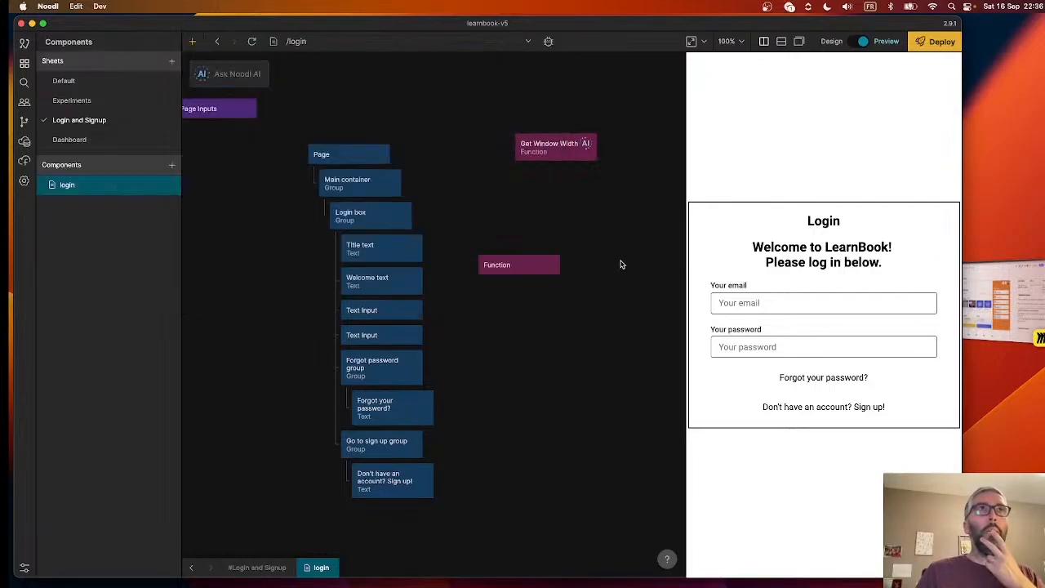
# - Check the Login box's properties and delete the AI-generated Get Window Width node
pyautogui.click(378, 220)
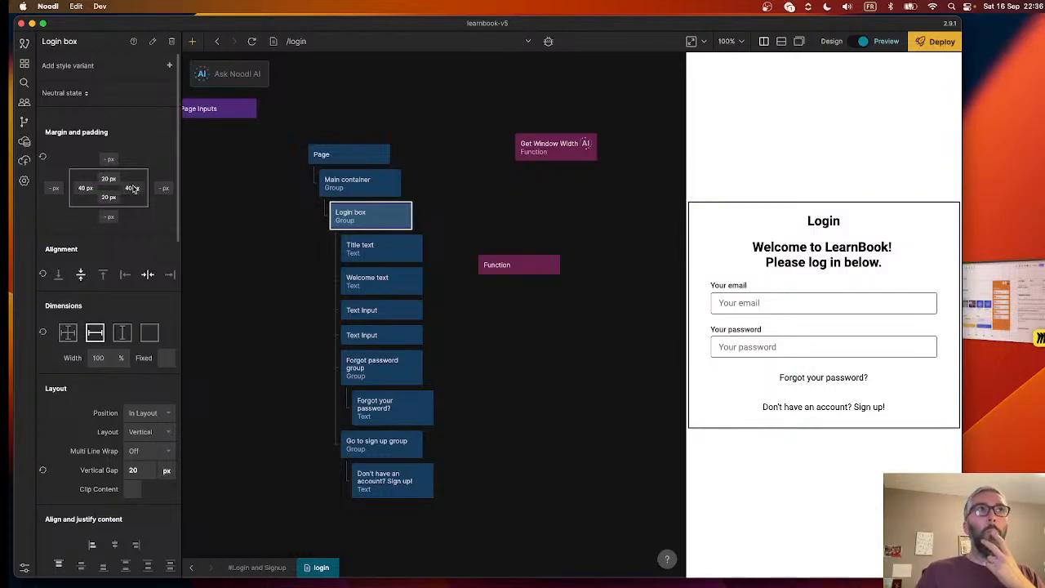
pyautogui.click(571, 147)
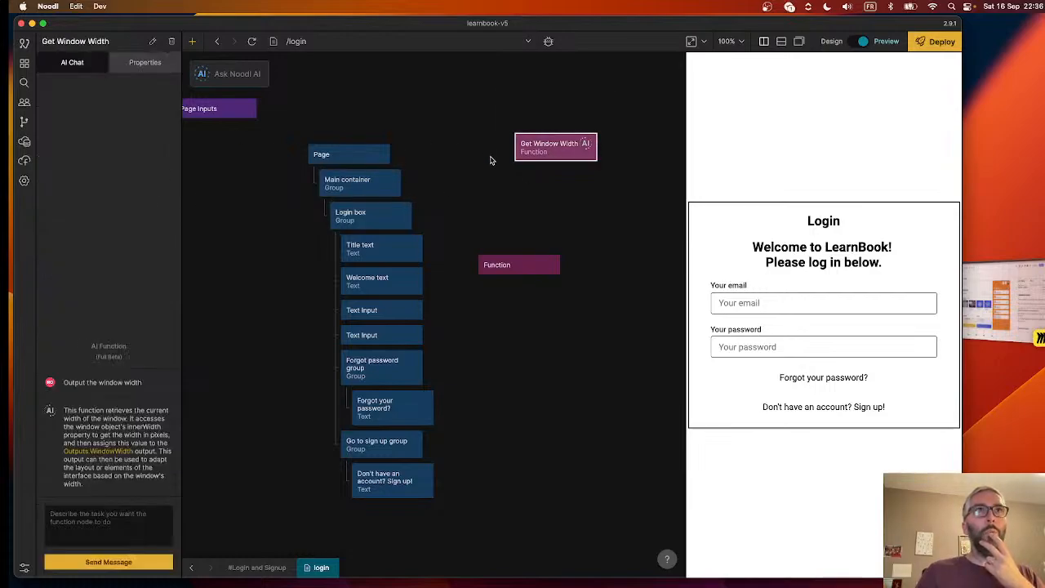
pyautogui.press('BackSpace')
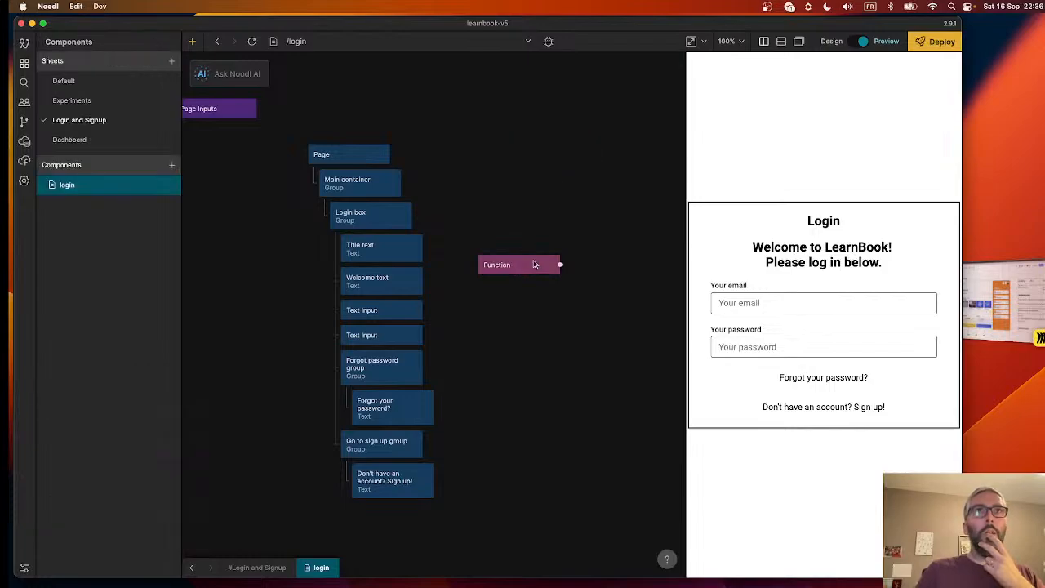
# - Rename the Function node to "Check window width"
pyautogui.click(526, 264)
pyautogui.doubleClick(68, 43)
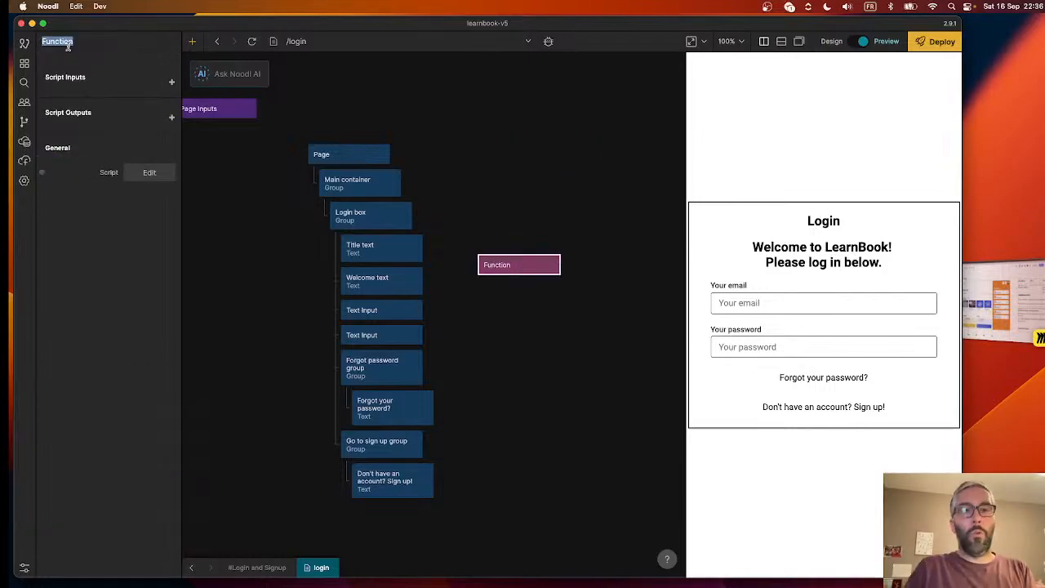
pyautogui.write('W')
pyautogui.press('BackSpace')
pyautogui.write('Check window width')
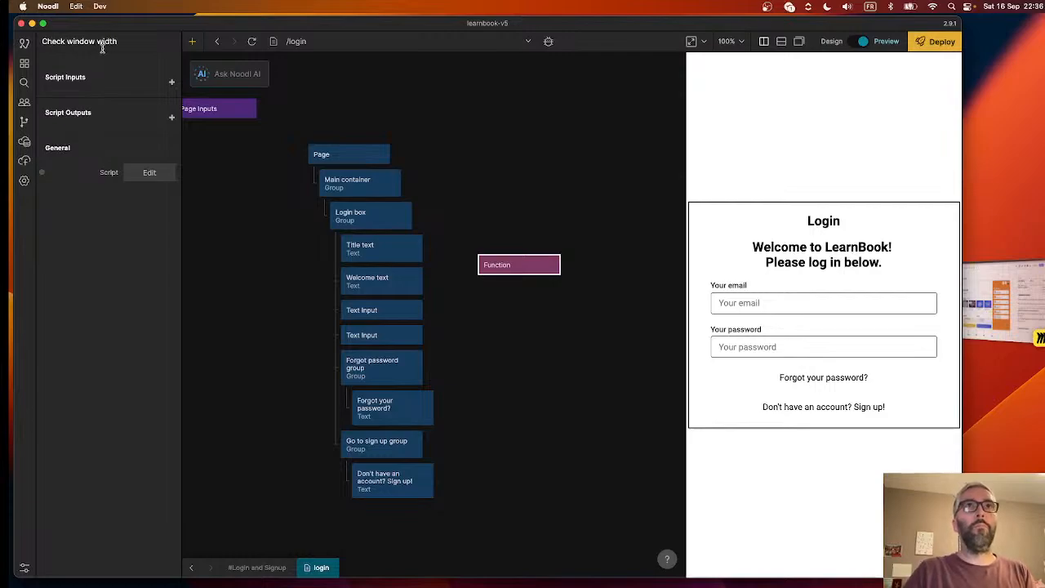
pyautogui.click(501, 277)
# - Add an if (windowWidth < 500) block containing Outputs.padding = 20; to the Check window width node's script, below the windowWidth constant
pyautogui.click(519, 265)
pyautogui.click(149, 172)
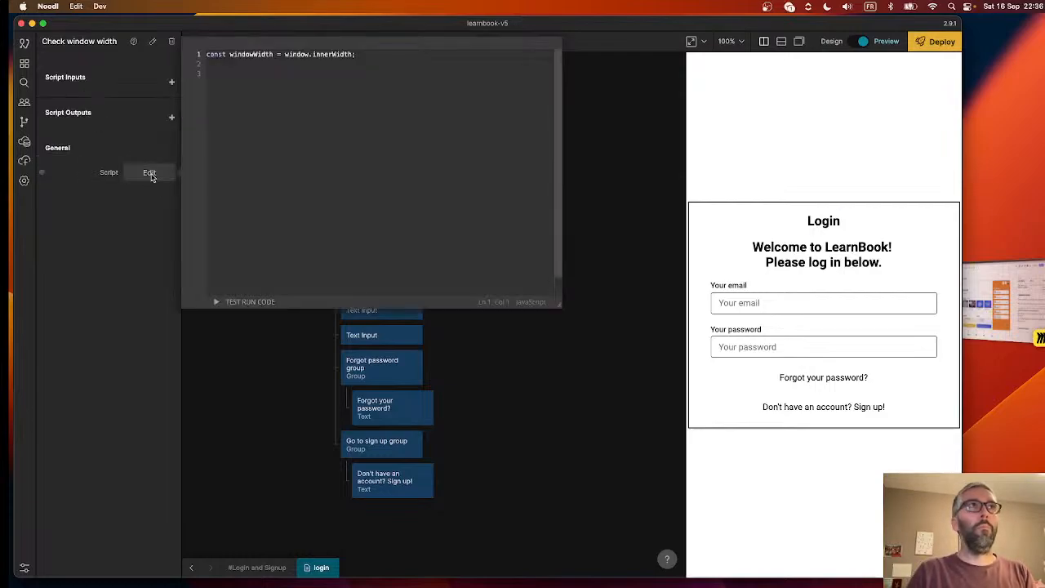
pyautogui.click(382, 95)
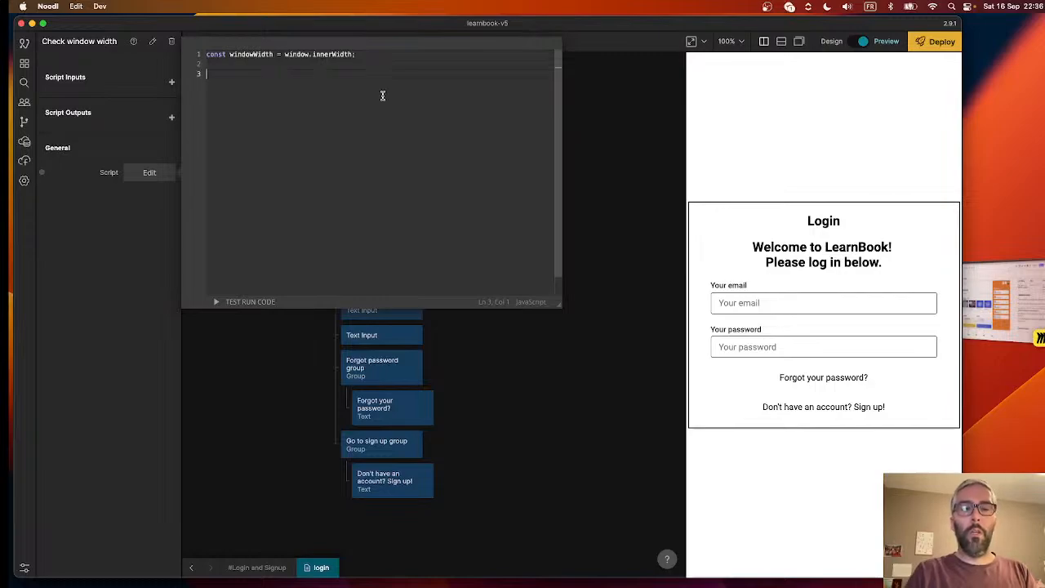
pyautogui.write('if ')
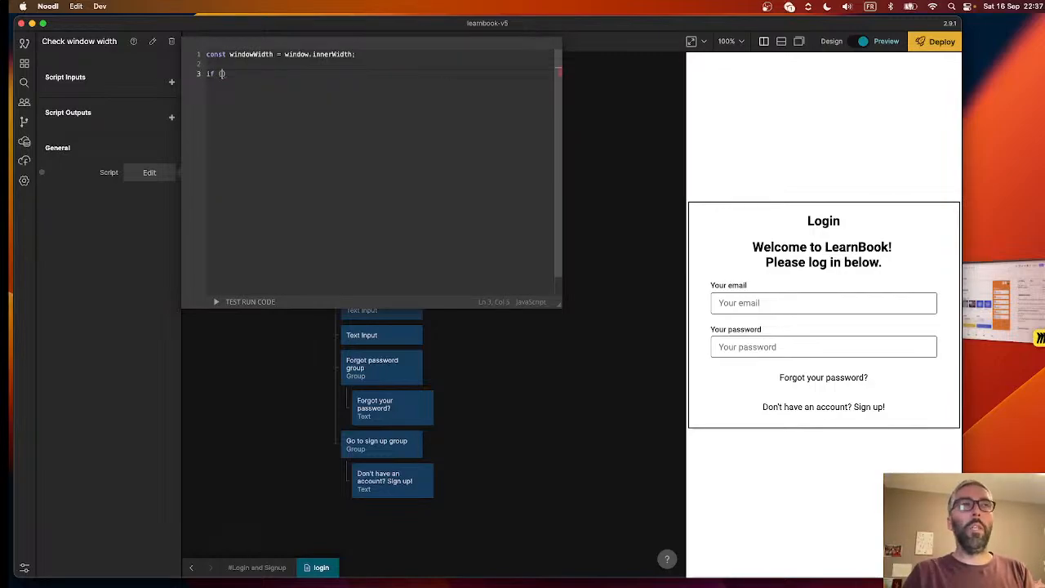
pyautogui.write('(')
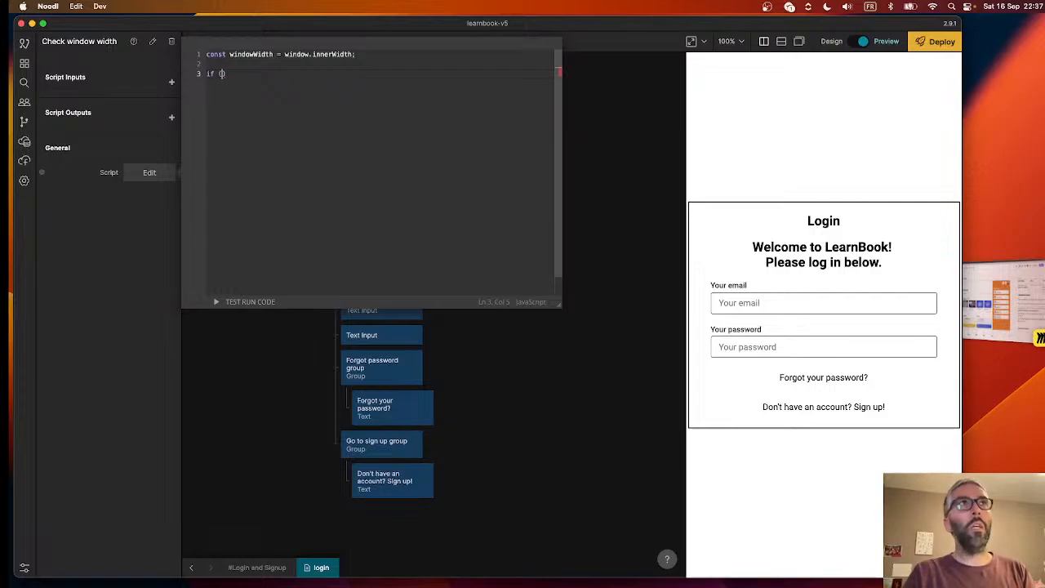
pyautogui.write('windowWidth')
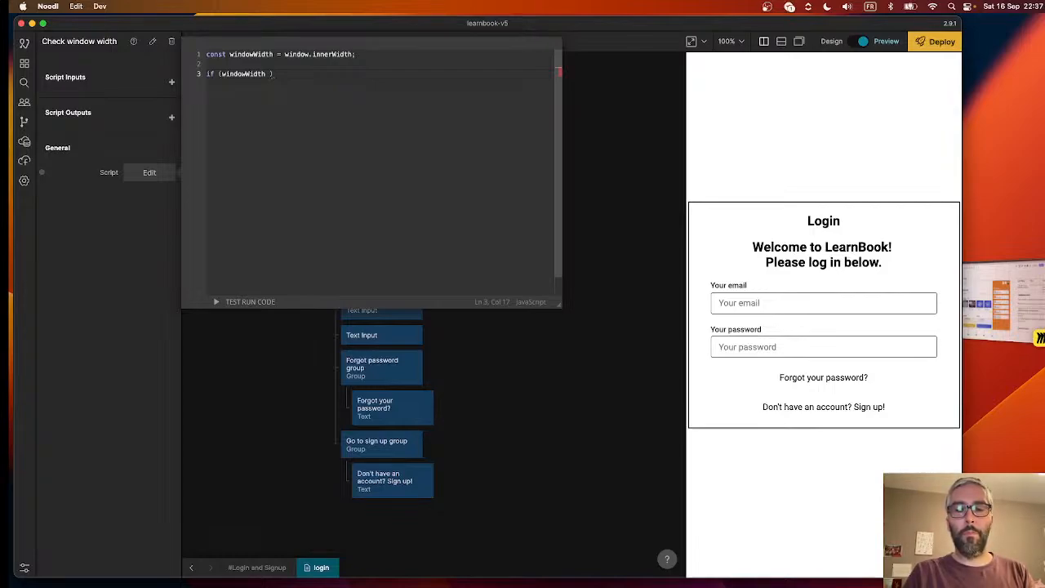
pyautogui.write('>')
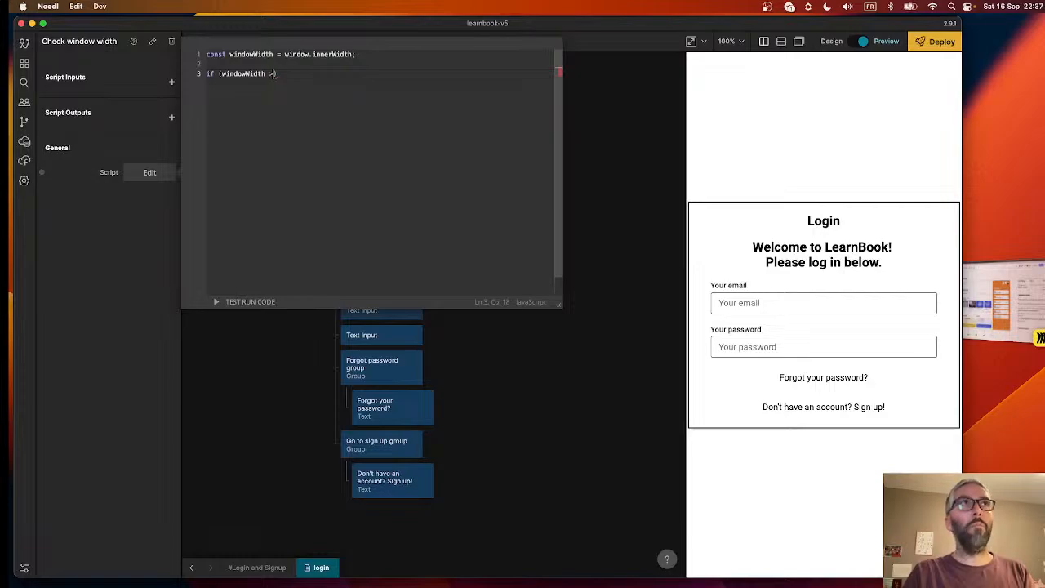
pyautogui.write('< ')
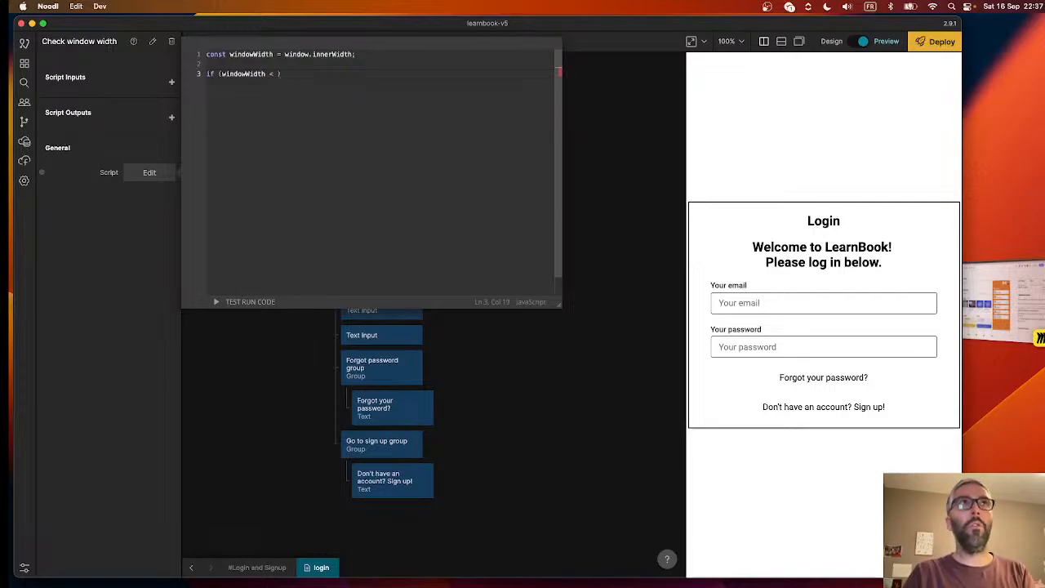
pyautogui.write('500')
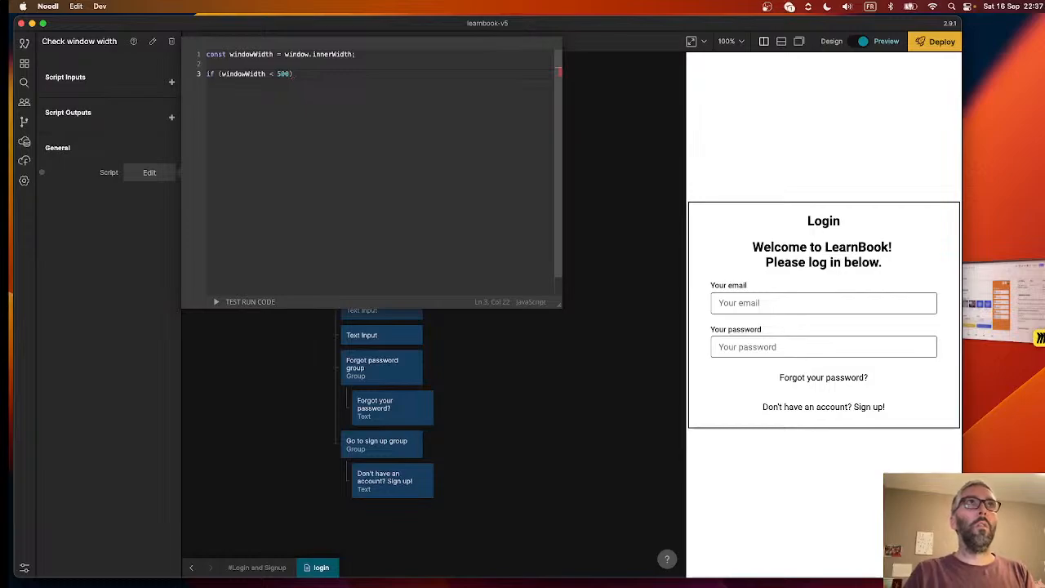
pyautogui.write('{')
pyautogui.press('Return')
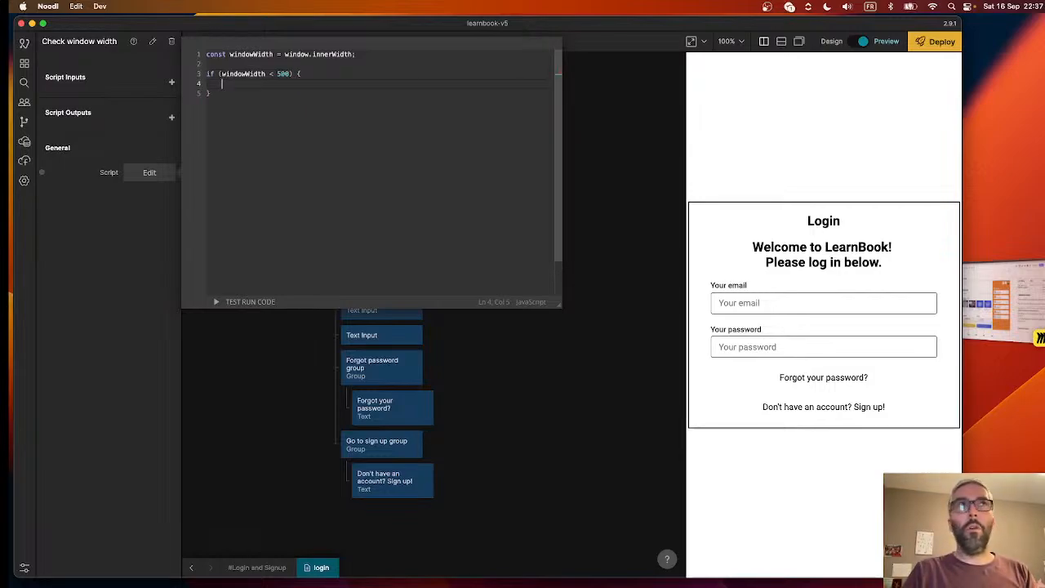
pyautogui.write('Outputs.')
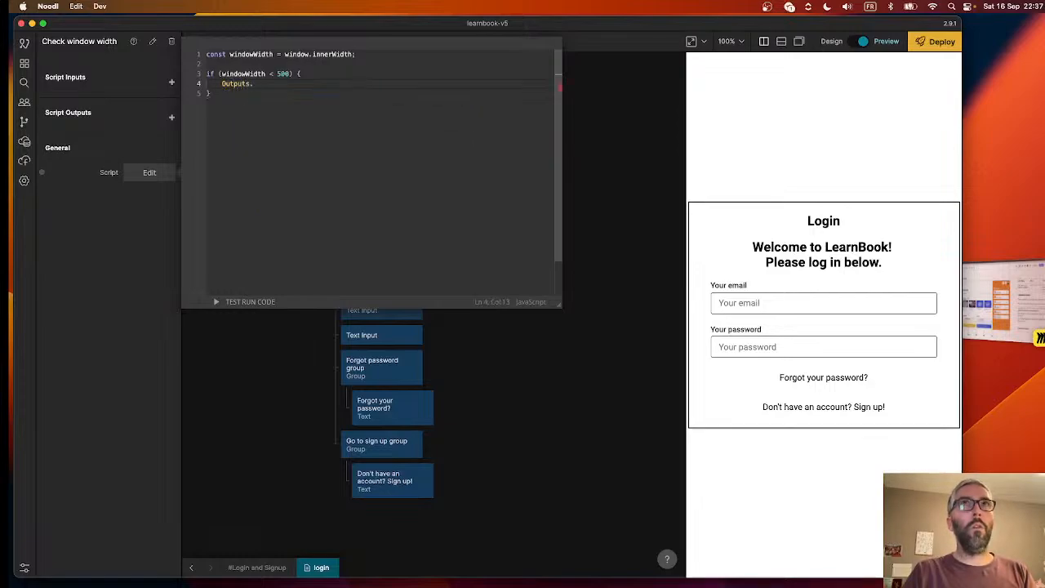
pyautogui.write('ding = 20;')
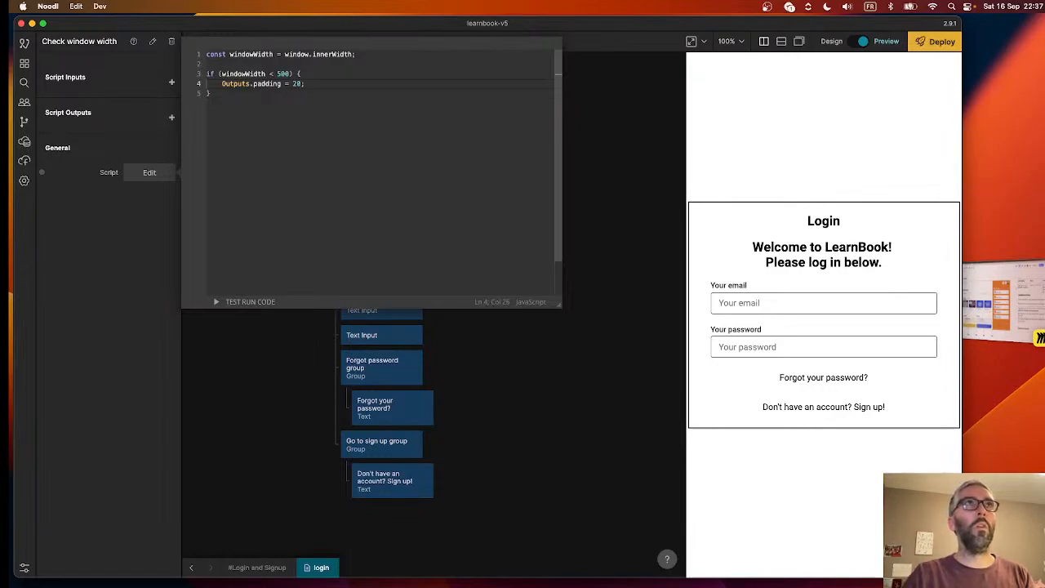
# - Add an else branch setting Outputs.padding = 40 to the script, close it and inspect the Check window width node's outputs
pyautogui.click(308, 93)
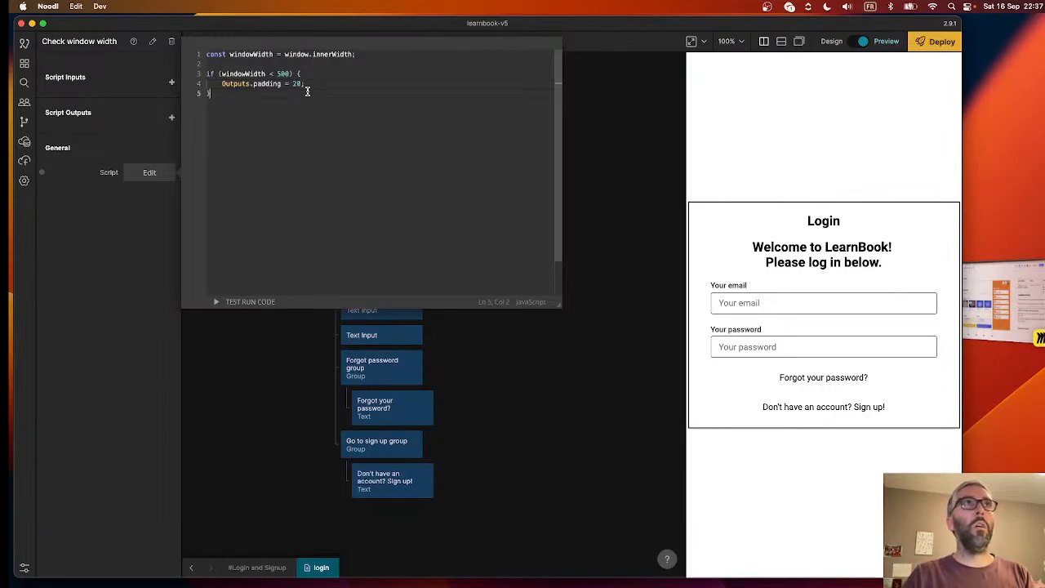
pyautogui.write('else ')
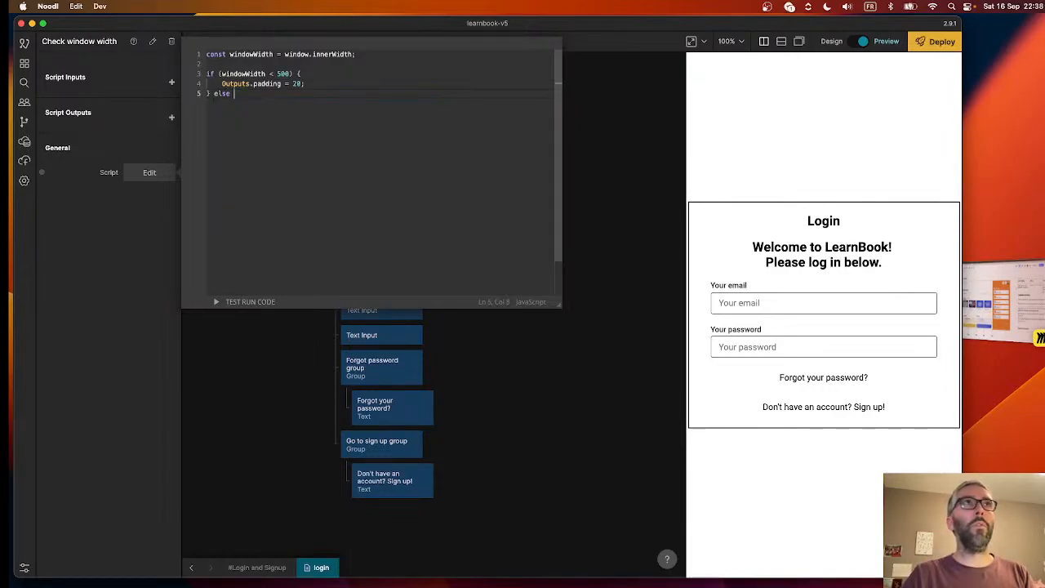
pyautogui.write('{')
pyautogui.press('Return')
pyautogui.write('Ou')
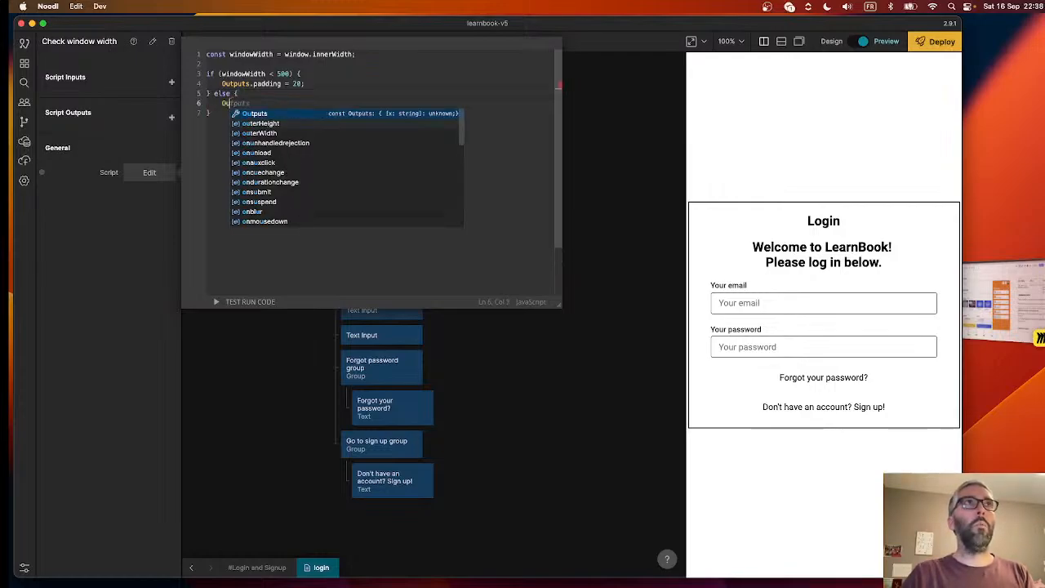
pyautogui.write('tputs.padding = 40;')
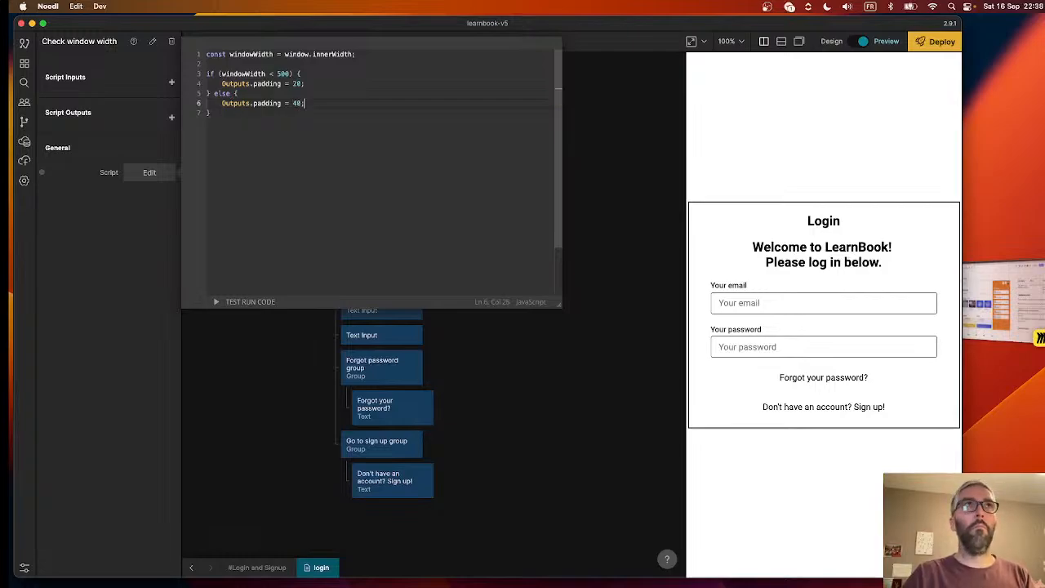
pyautogui.click(538, 369)
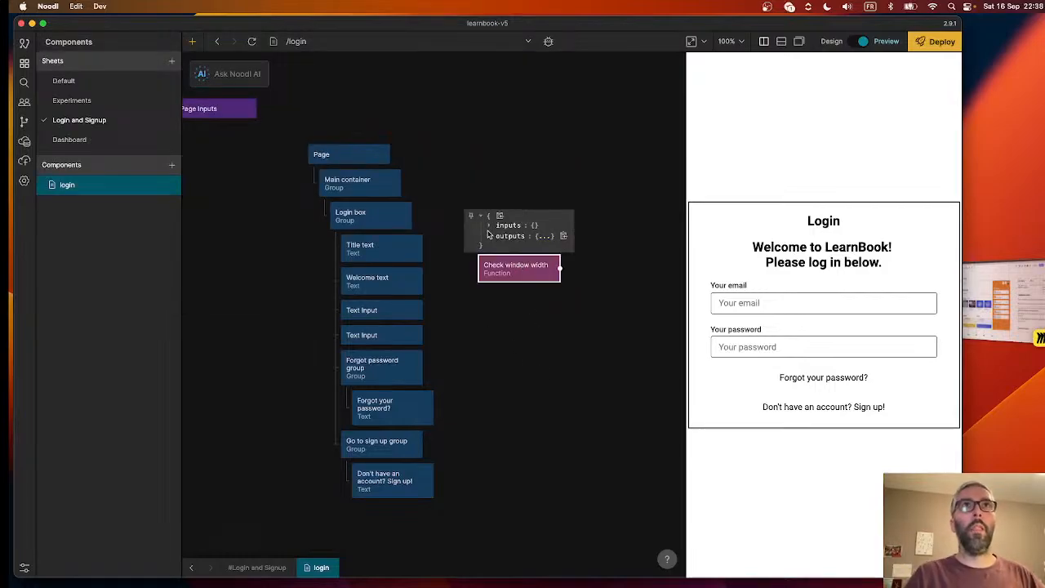
pyautogui.click(488, 235)
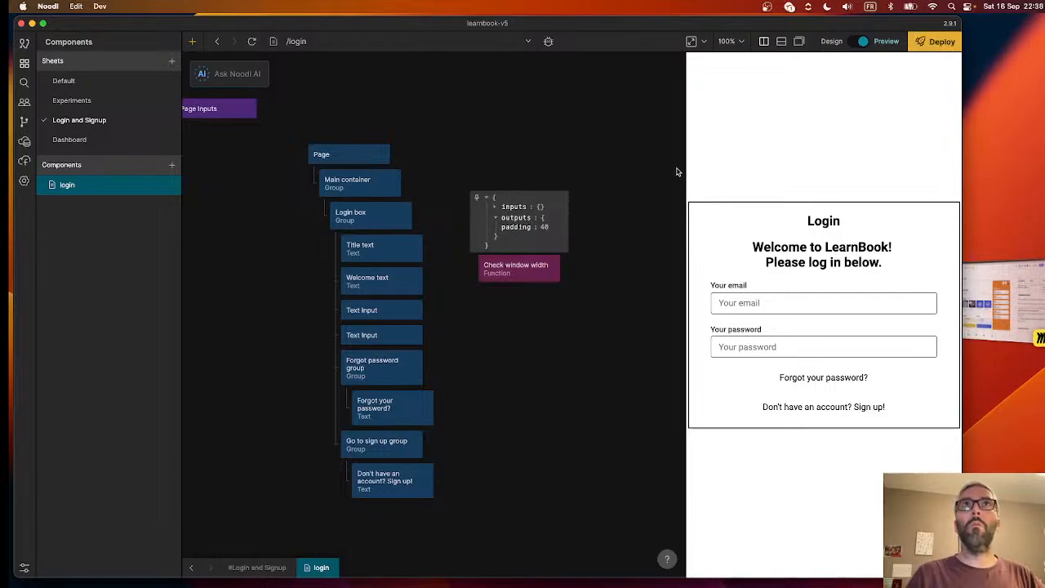
pyautogui.moveTo(685, 168); pyautogui.dragTo(683, 167)
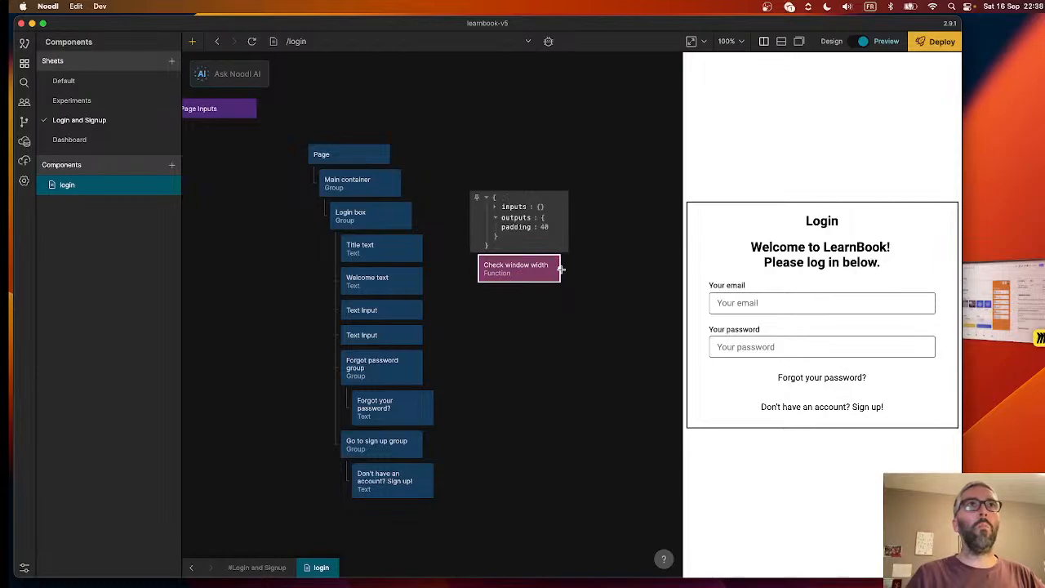
# - Connect the Check window width node's padding output to the Login box's Margin Left (px) input
pyautogui.moveTo(561, 269); pyautogui.dragTo(372, 215)
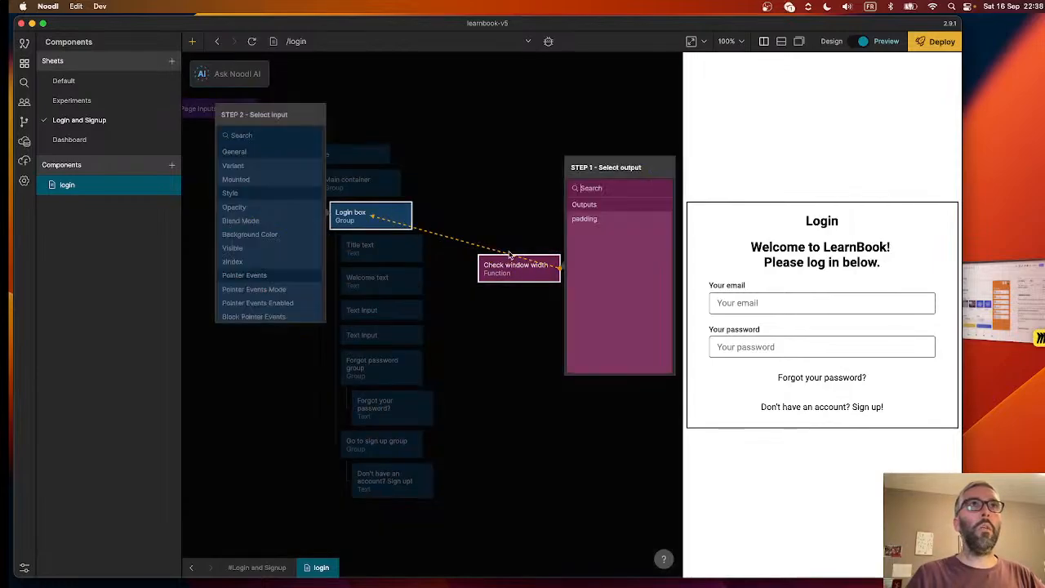
pyautogui.click(620, 220)
pyautogui.scroll(-3, 262, 259)
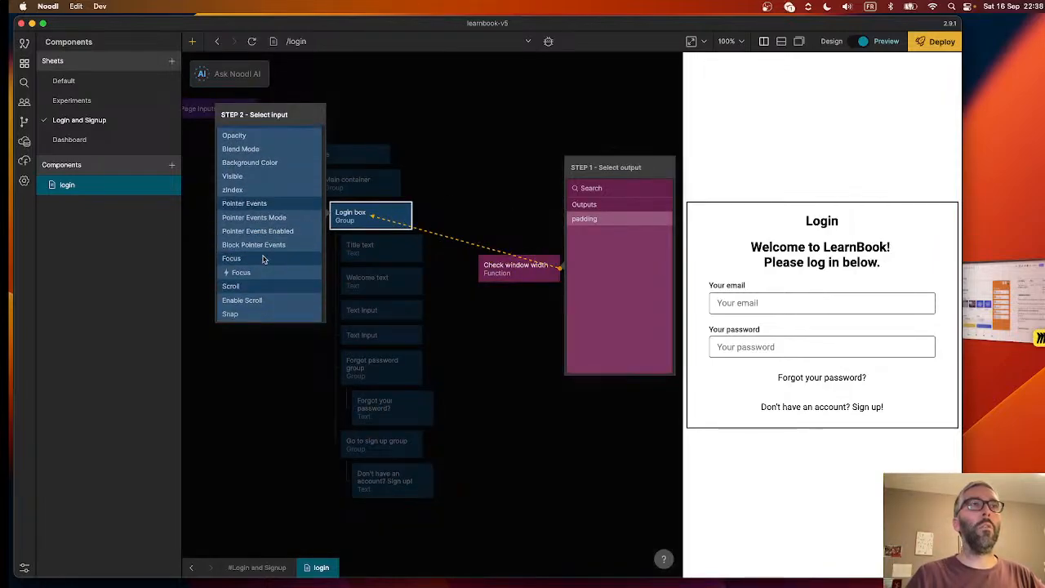
pyautogui.scroll(3, 264, 245)
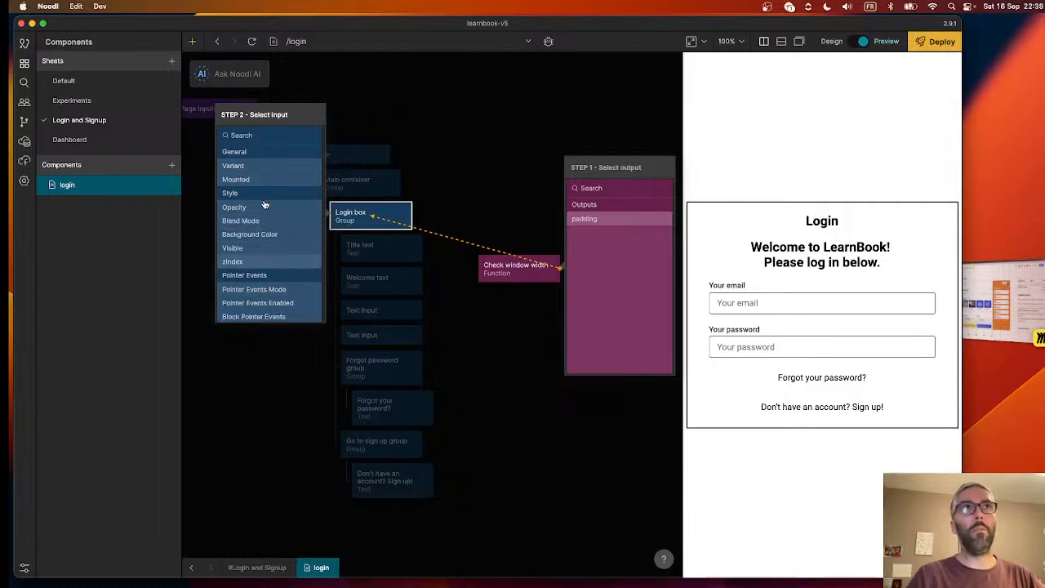
pyautogui.scroll(-2, 263, 270)
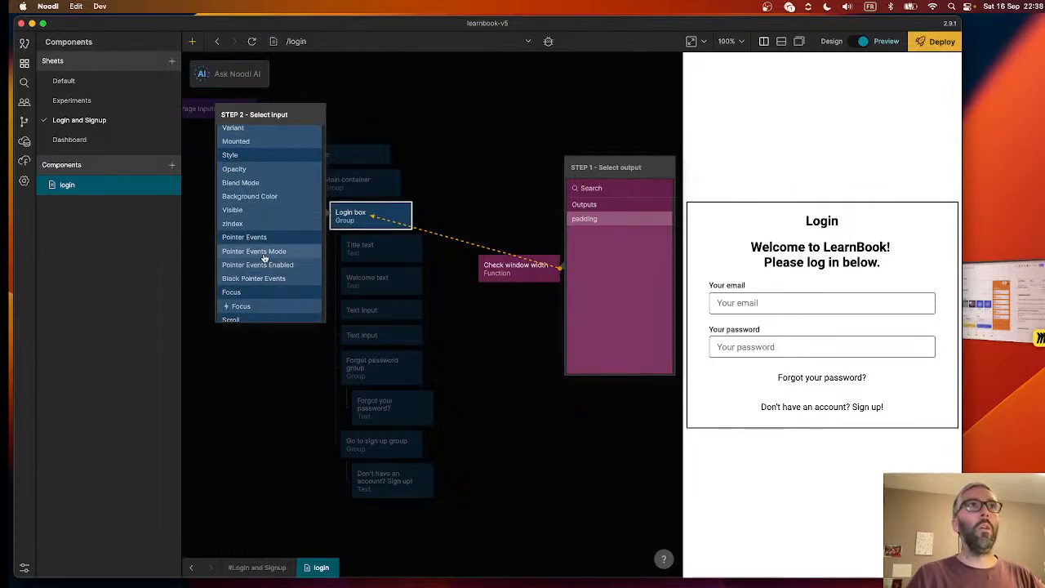
pyautogui.scroll(-2, 264, 258)
pyautogui.scroll(-5, 264, 256)
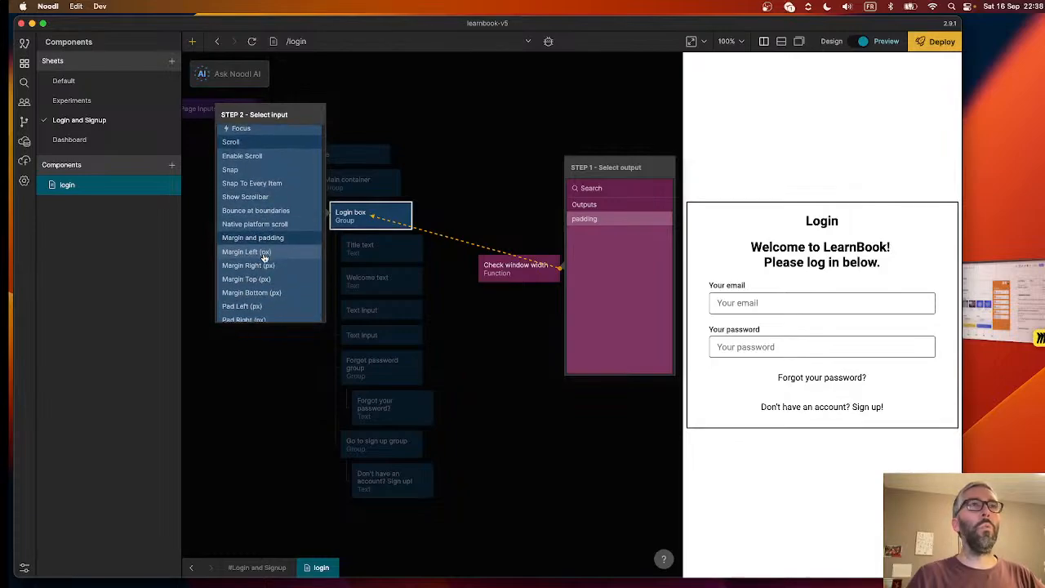
pyautogui.scroll(-2, 264, 256)
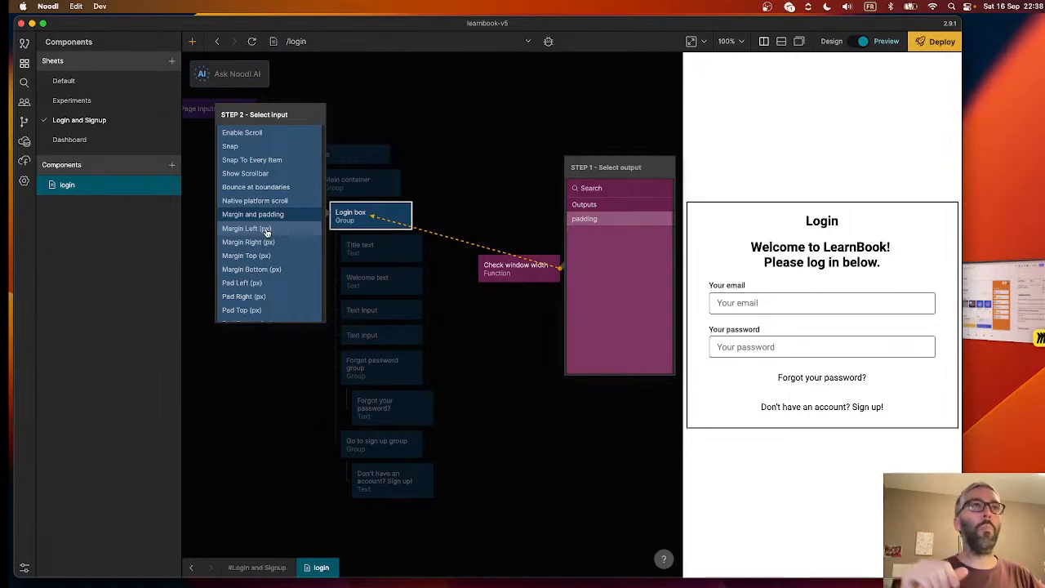
pyautogui.click(265, 230)
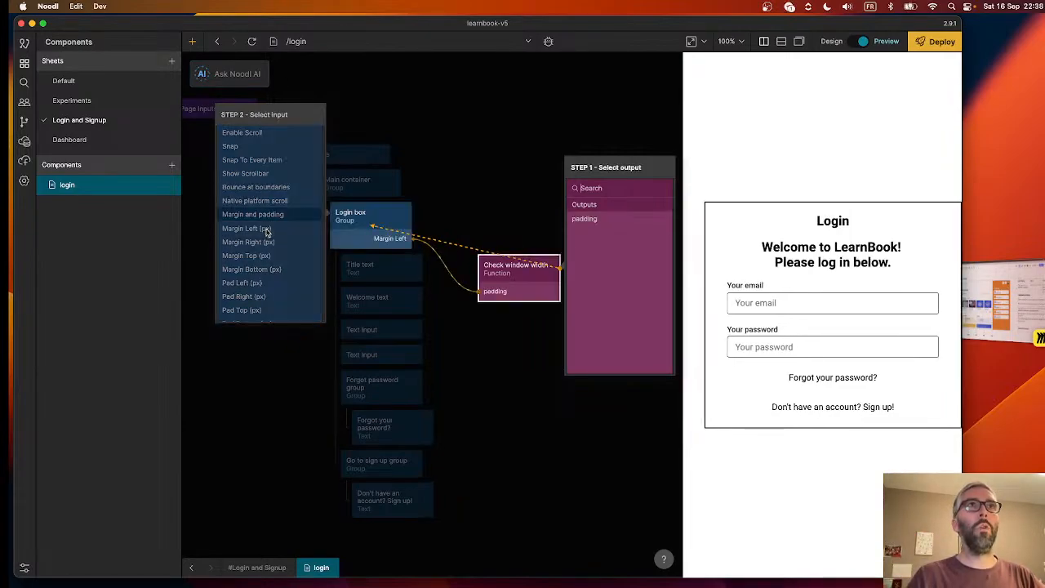
# - Connect the same padding output to the Login box's Margin Right (px) input and close the connection editor
pyautogui.click(585, 219)
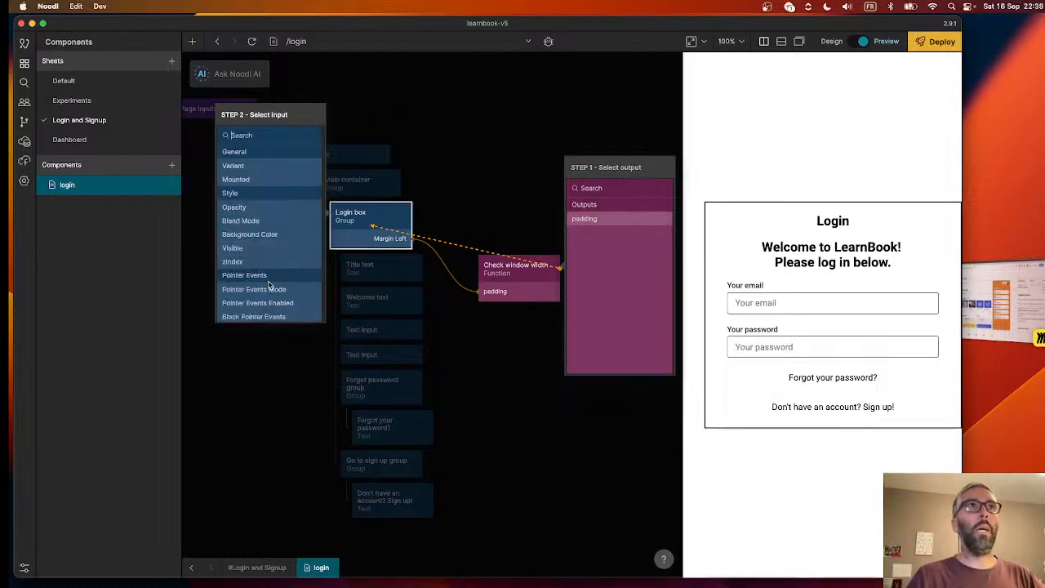
pyautogui.scroll(-10, 266, 245)
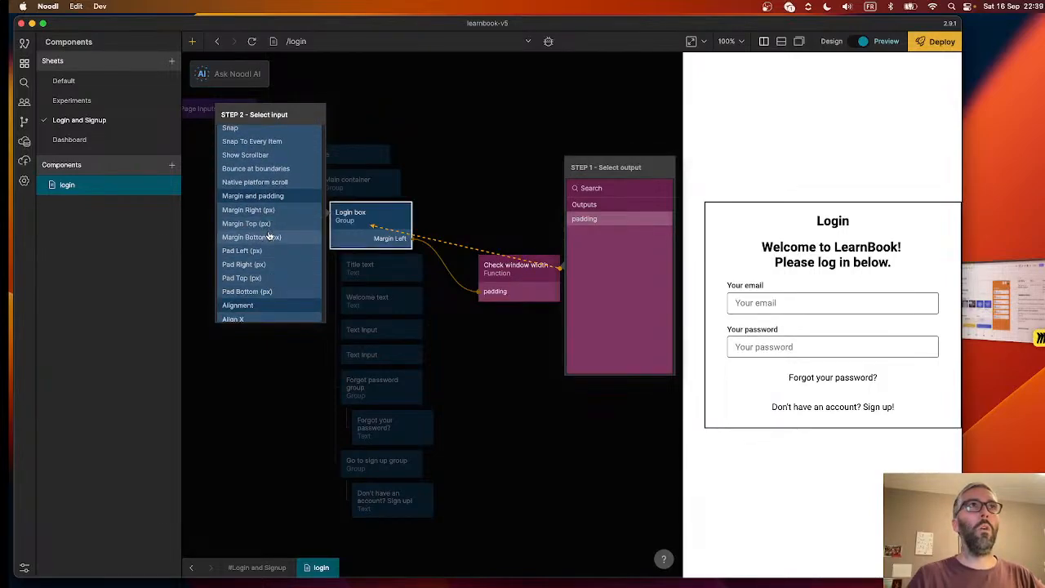
pyautogui.click(270, 214)
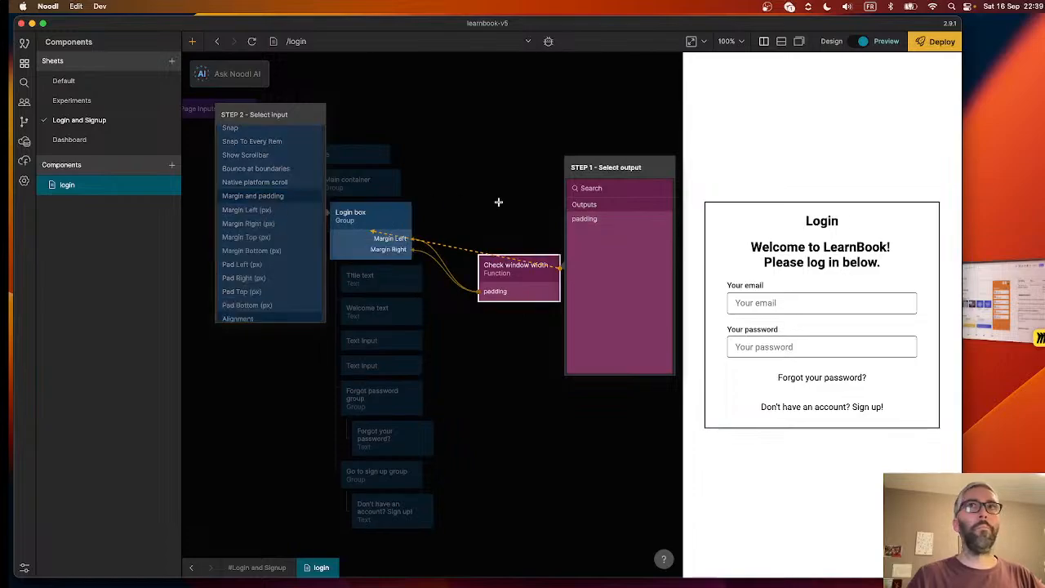
pyautogui.click(498, 202)
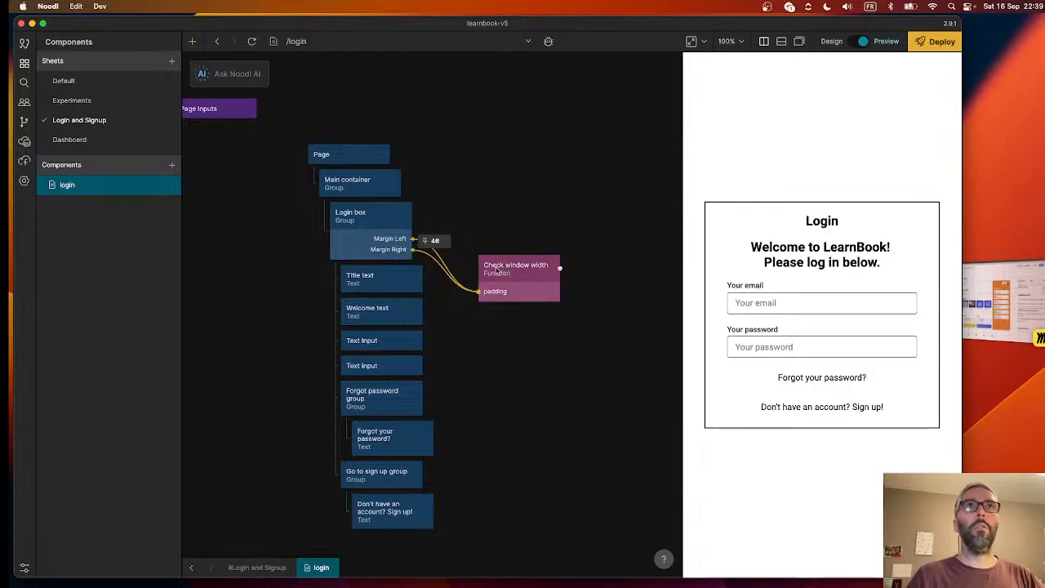
# - Inspect the function's inputs and outputs and the value passed to the Login box margins, and make the preview slightly narrower
pyautogui.moveTo(521, 282)
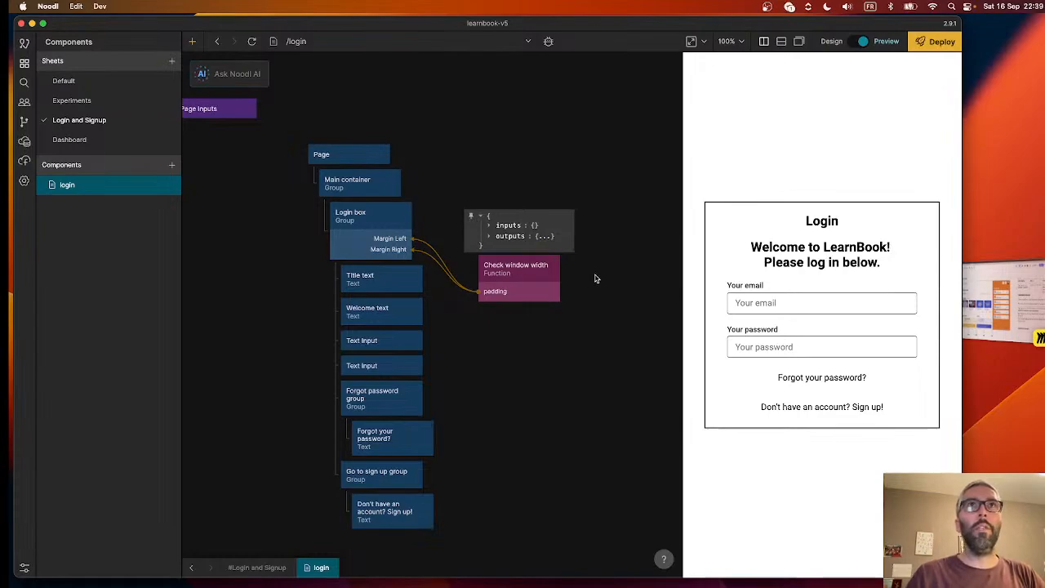
pyautogui.click(490, 237)
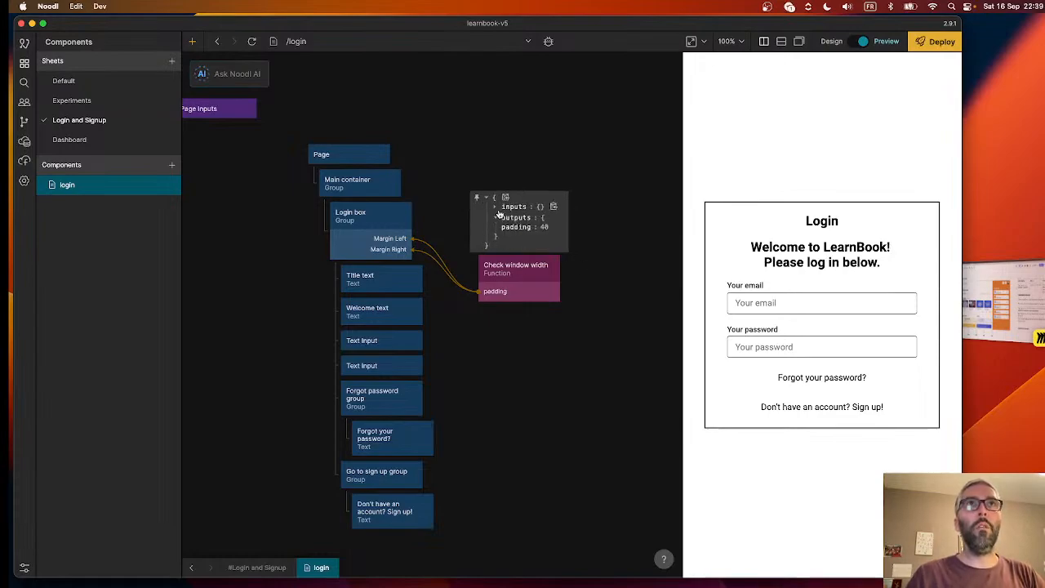
pyautogui.click(495, 208)
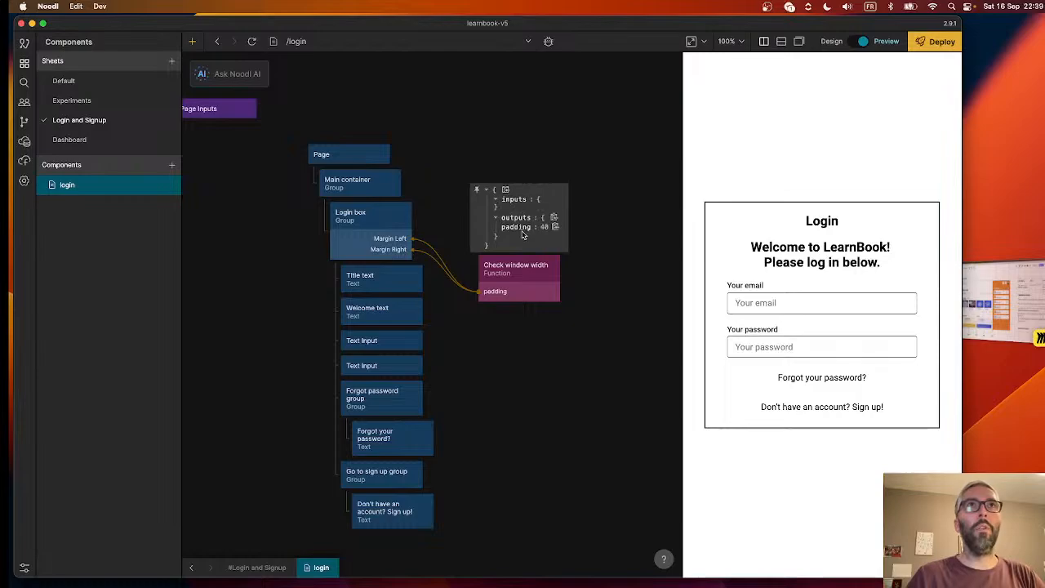
pyautogui.moveTo(433, 237)
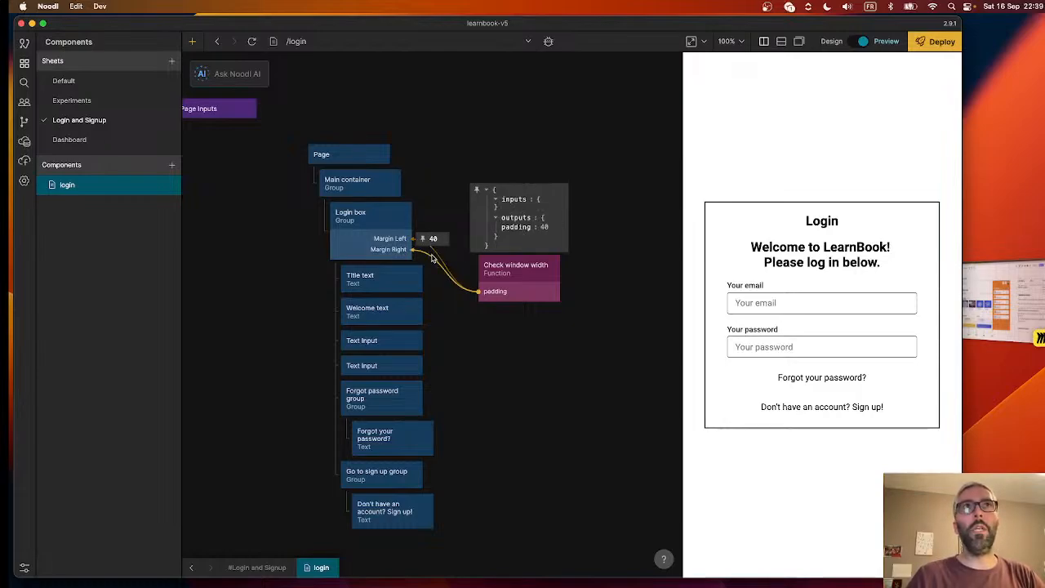
pyautogui.moveTo(433, 257); pyautogui.dragTo(486, 292)
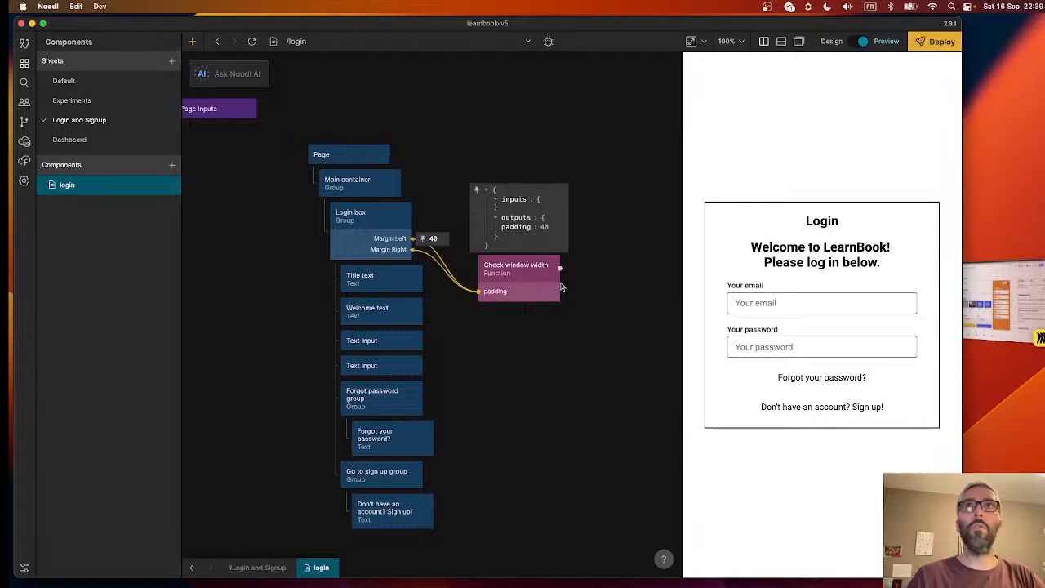
pyautogui.moveTo(682, 323); pyautogui.dragTo(697, 327)
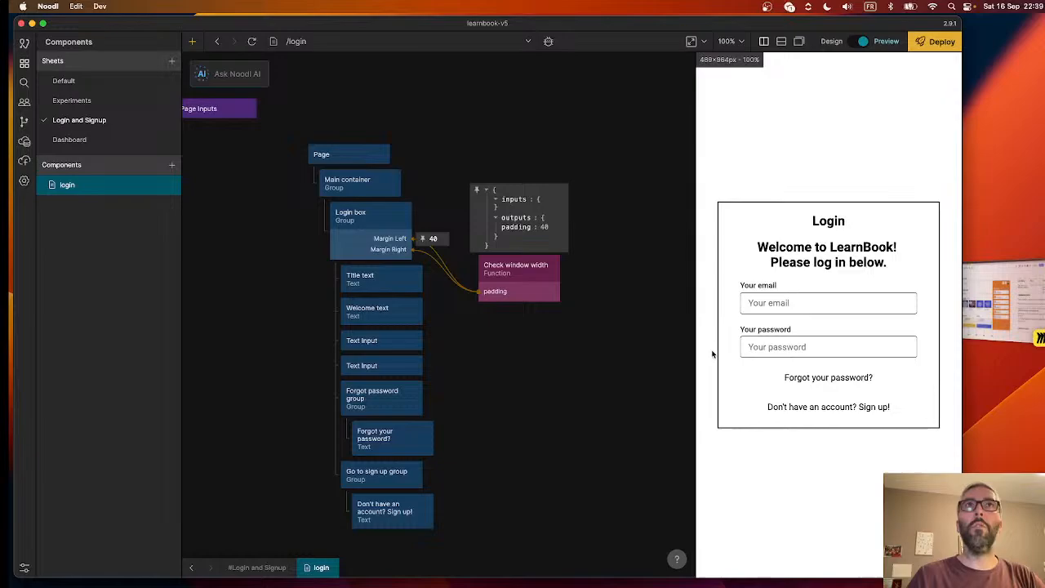
# - Select the Check window width function node and reload the preview so the script reruns at the current width
pyautogui.click(537, 283)
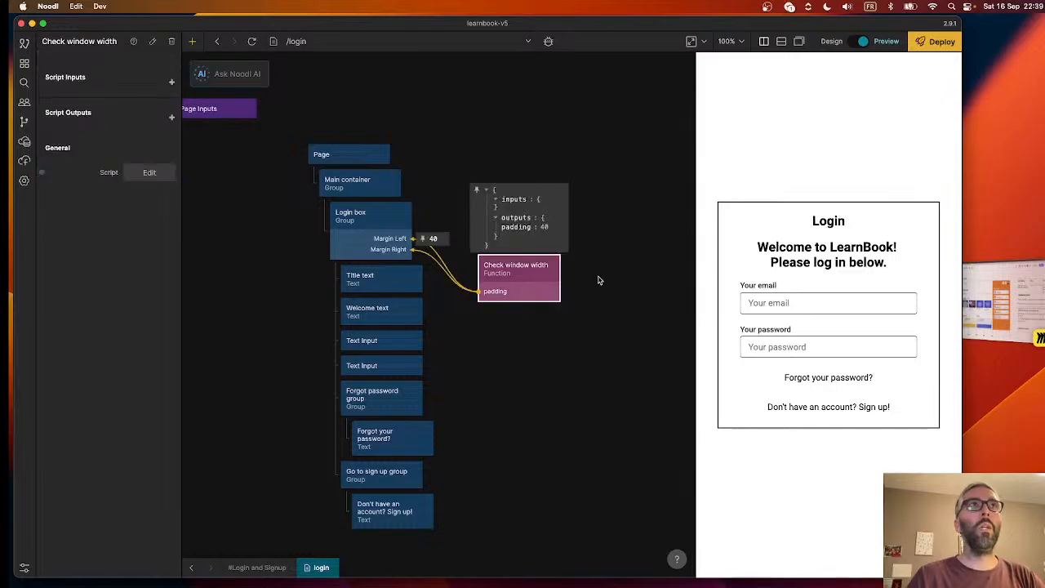
pyautogui.click(598, 280)
pyautogui.click(513, 272)
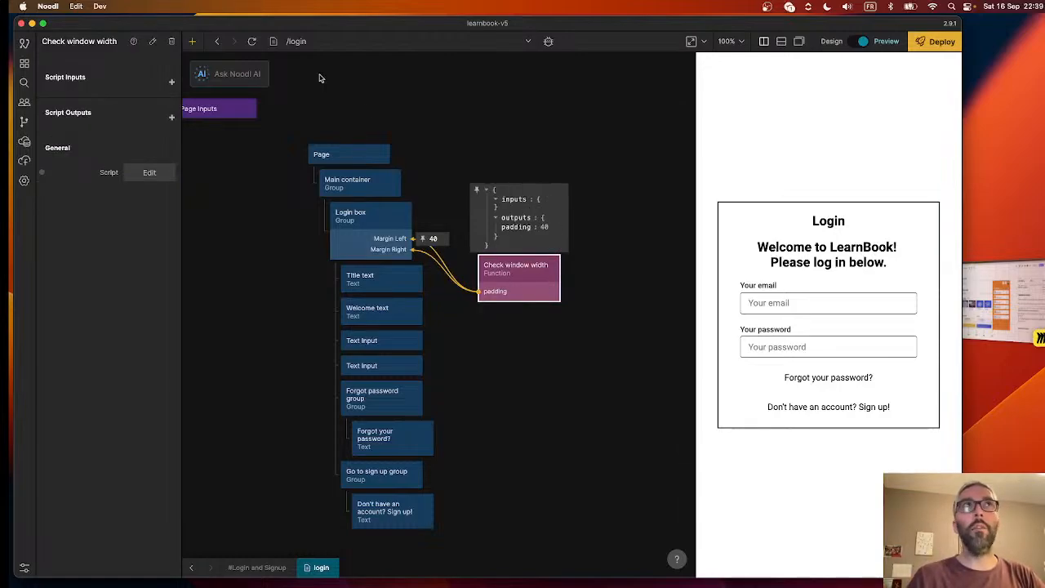
pyautogui.click(252, 41)
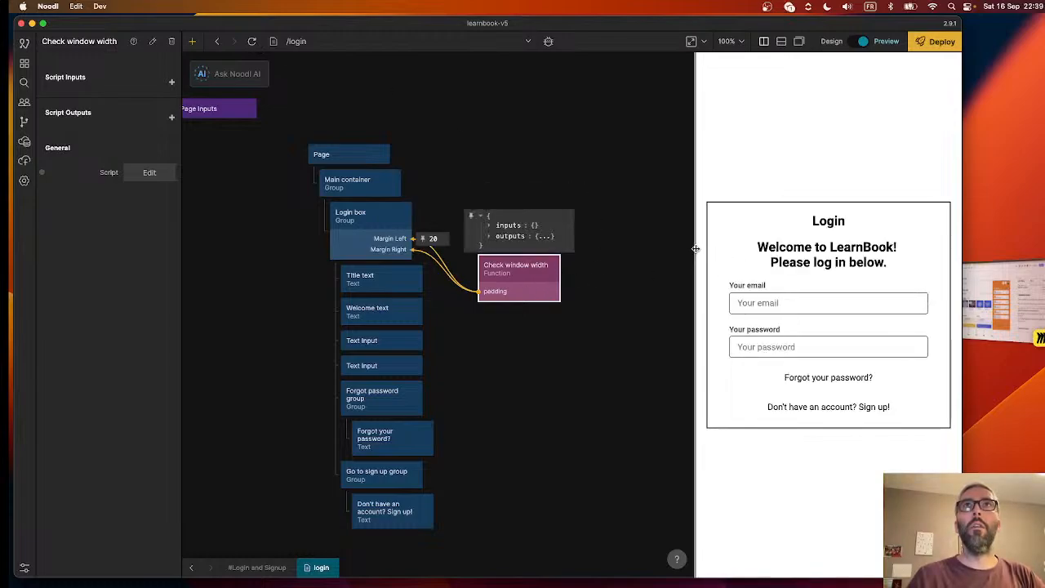
# - Test the Login box margins by resizing the preview narrower and wider, up to about 605 px, and reloading it
pyautogui.moveTo(696, 251); pyautogui.dragTo(714, 251)
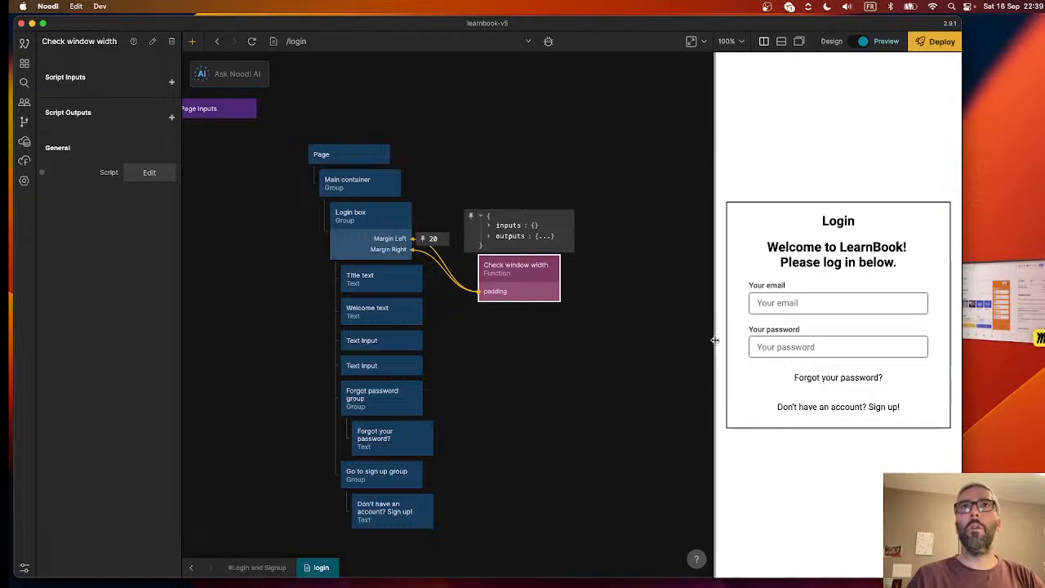
pyautogui.moveTo(713, 340); pyautogui.dragTo(686, 327)
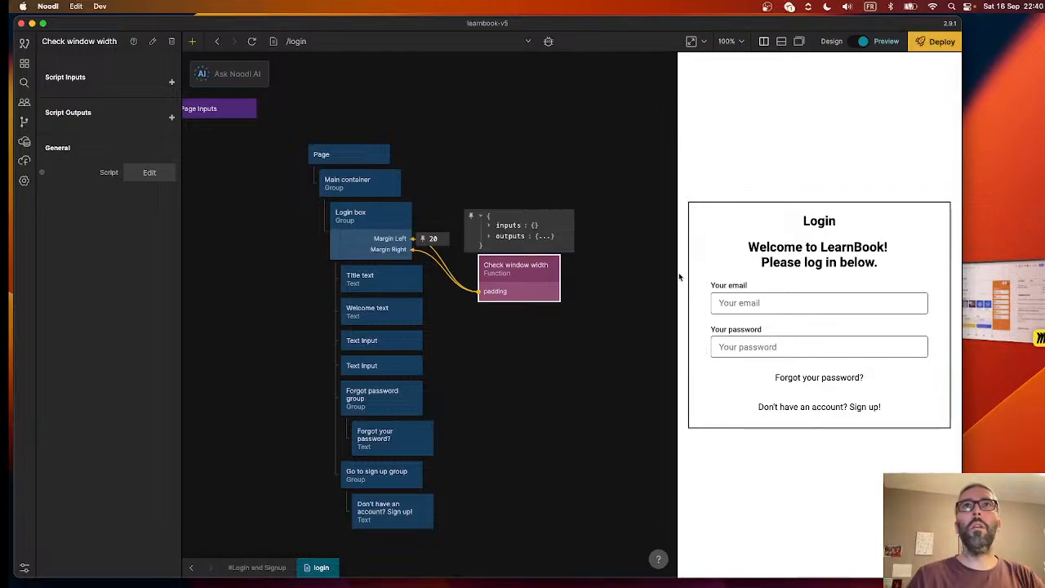
pyautogui.moveTo(678, 277); pyautogui.dragTo(633, 277)
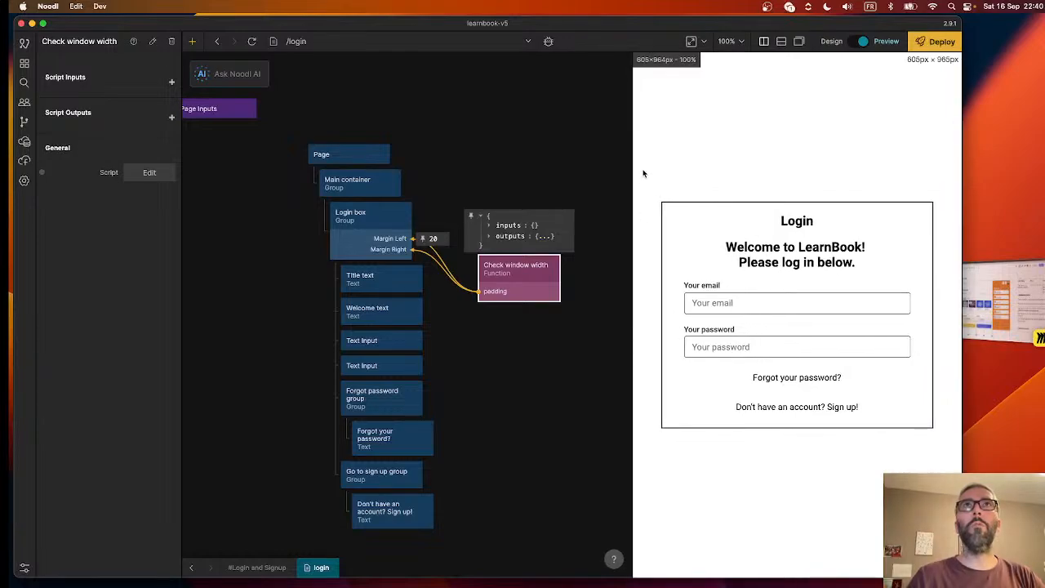
pyautogui.click(250, 41)
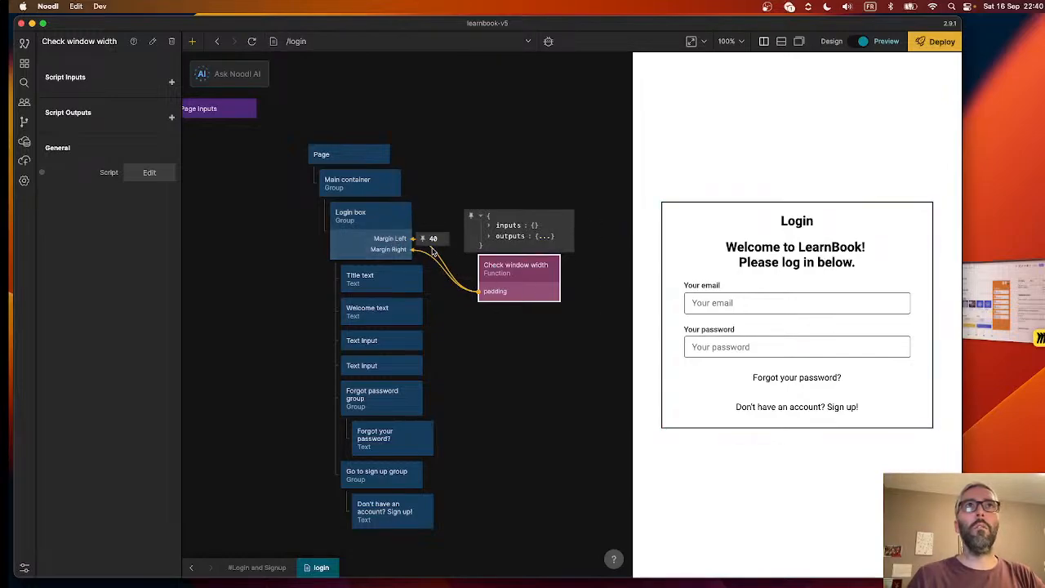
# - Review the Check window width script and examine the Login box's margin and padding settings
pyautogui.doubleClick(522, 291)
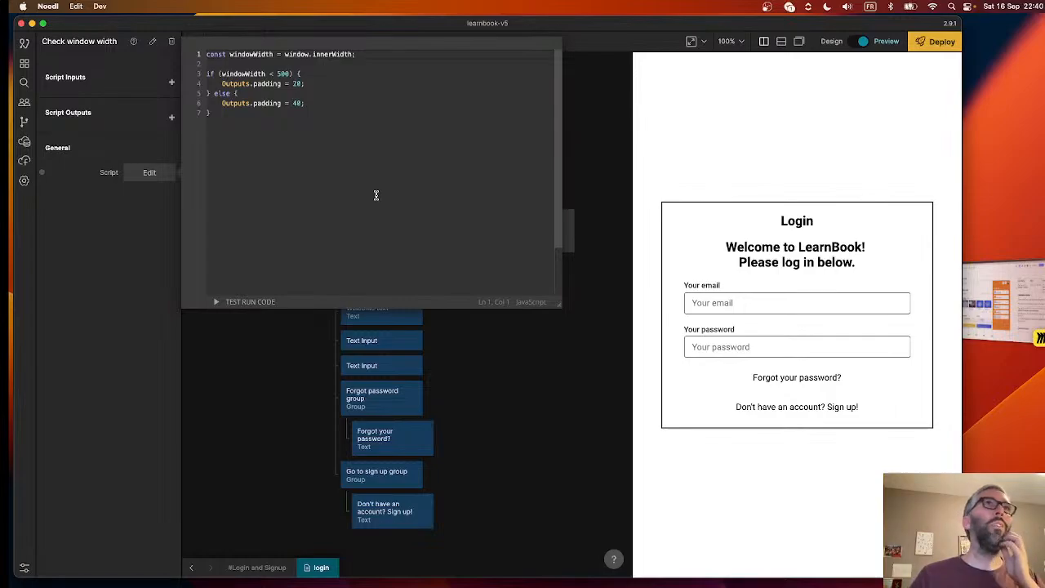
pyautogui.click(574, 449)
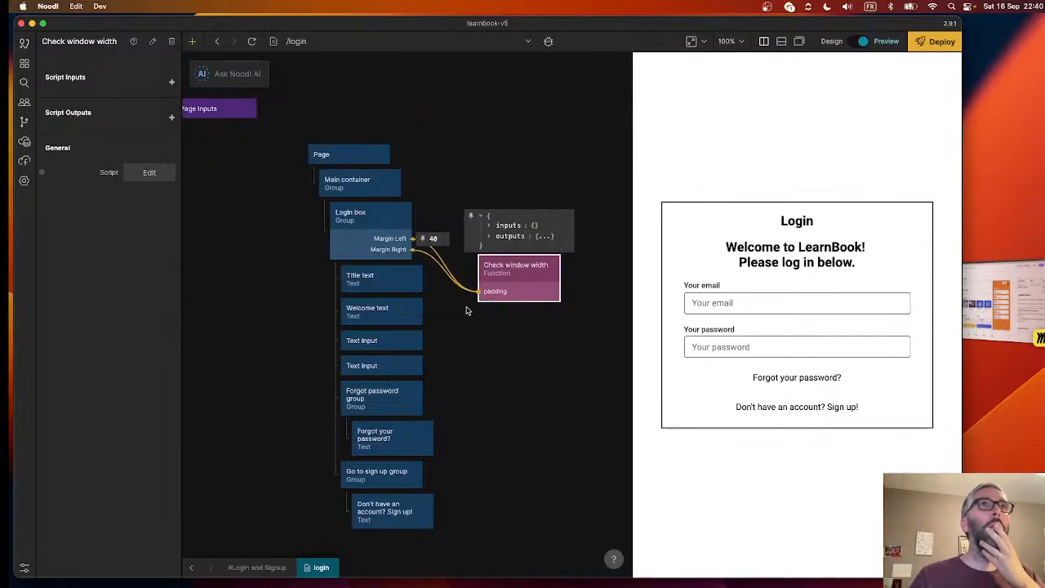
pyautogui.click(404, 248)
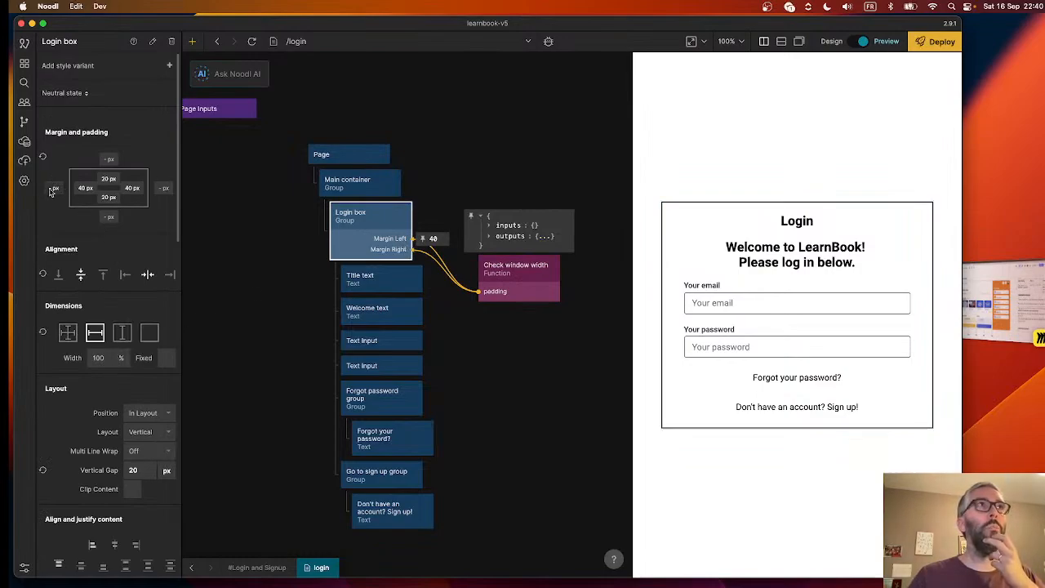
# - Remove the function's connections to the Login box margins and connect its padding output to the Login box's Pad Left (px) input
pyautogui.click(437, 255)
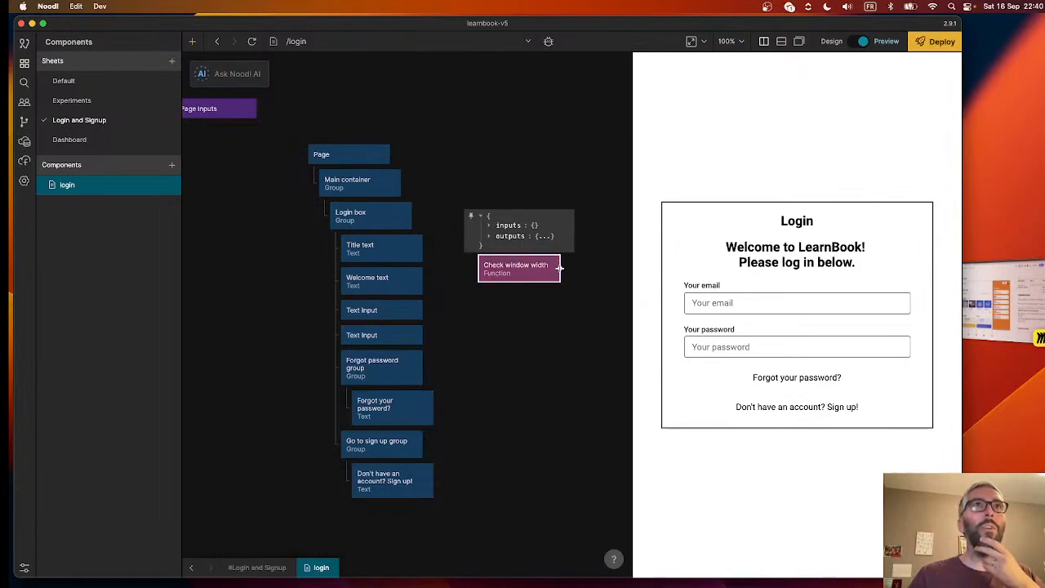
pyautogui.moveTo(559, 267); pyautogui.dragTo(406, 219)
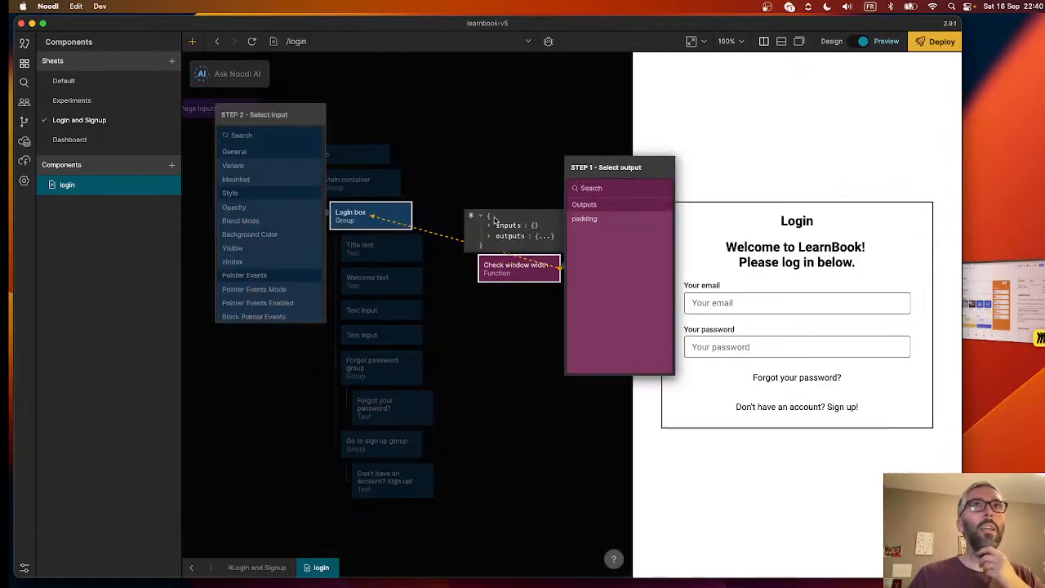
pyautogui.click(598, 218)
pyautogui.scroll(-5, 243, 286)
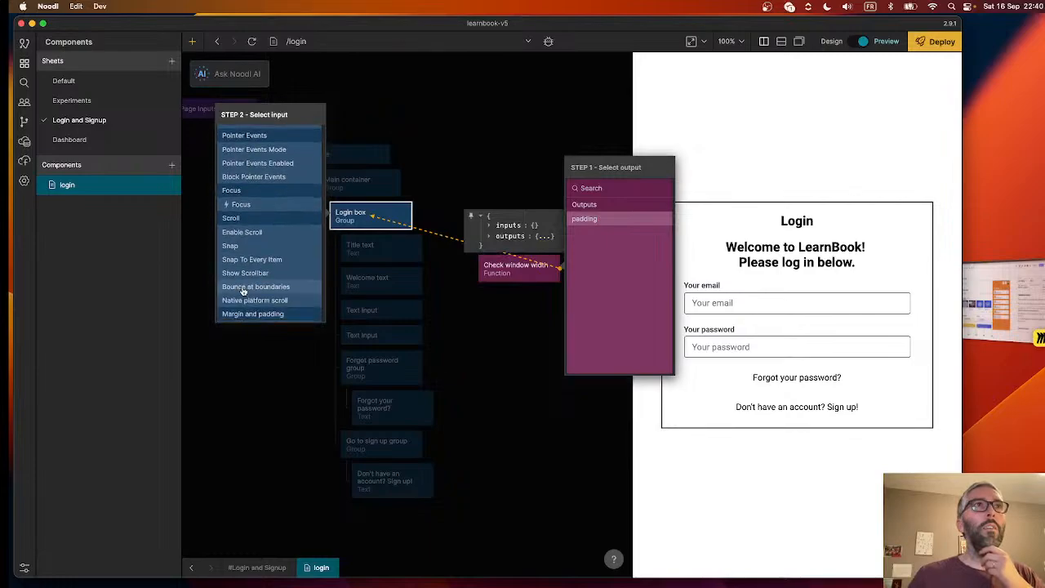
pyautogui.scroll(-5, 243, 291)
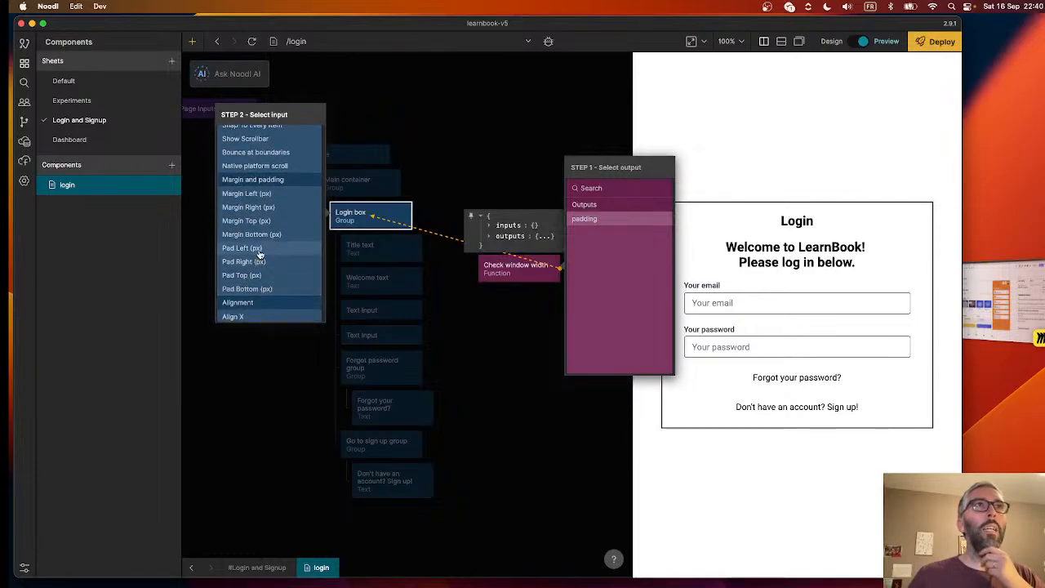
pyautogui.click(259, 250)
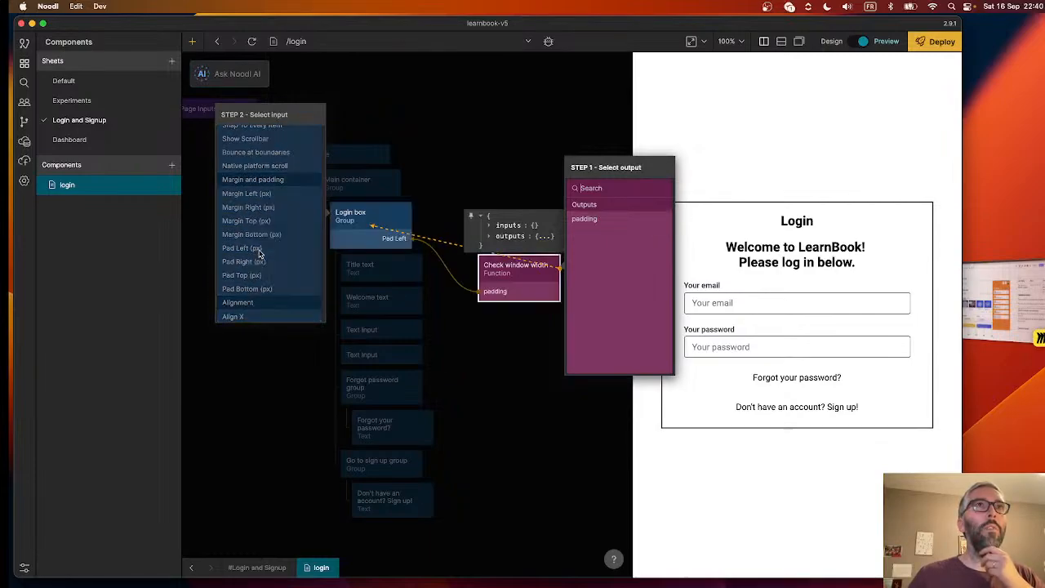
# - Connect the same padding output to the Login box's Pad Right (px) input and close the connection editor
pyautogui.click(604, 218)
pyautogui.scroll(-5, 275, 275)
pyautogui.scroll(-4, 276, 277)
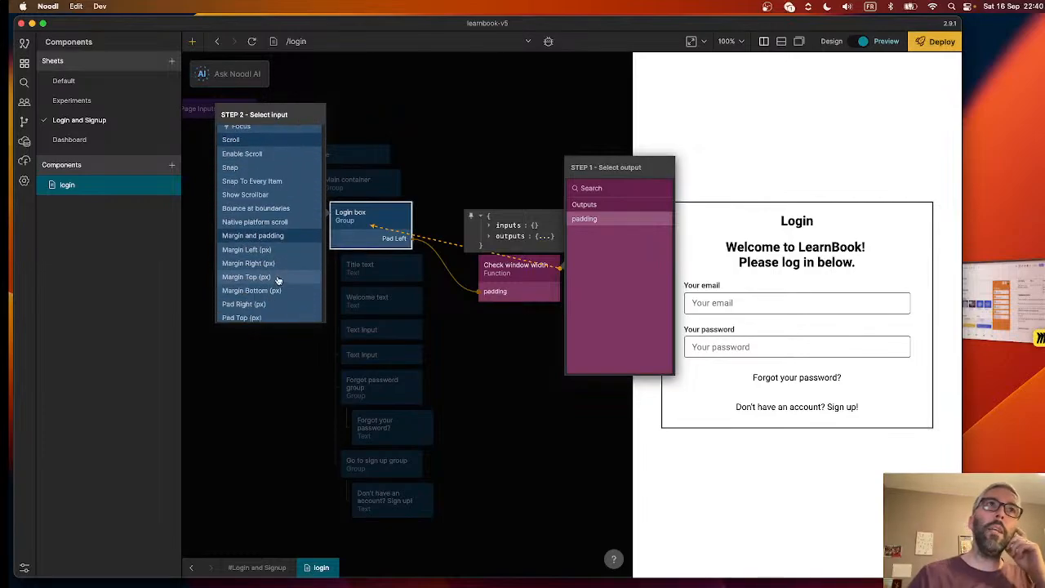
pyautogui.click(273, 266)
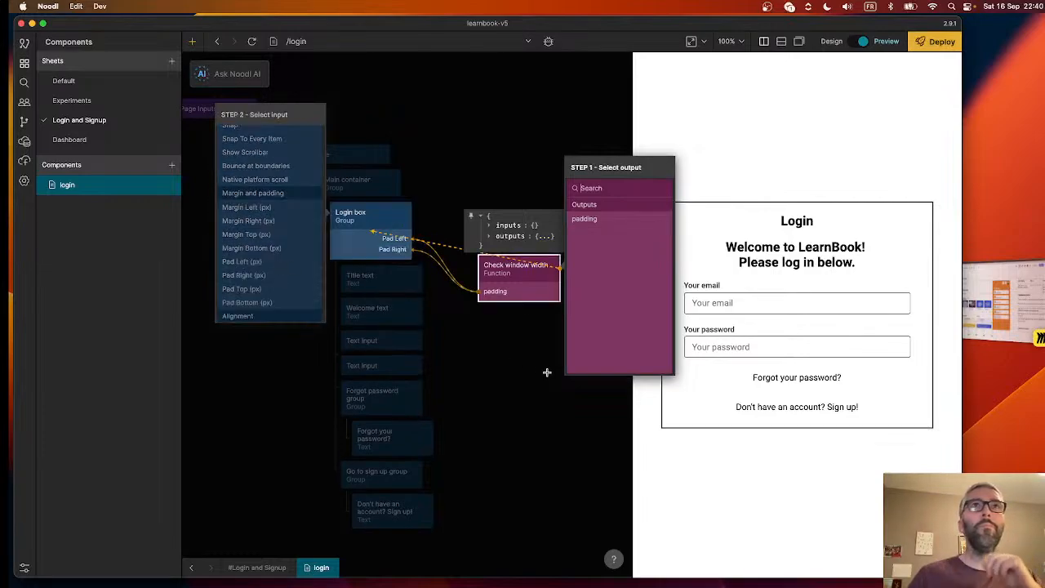
pyautogui.click(546, 369)
pyautogui.click(431, 247)
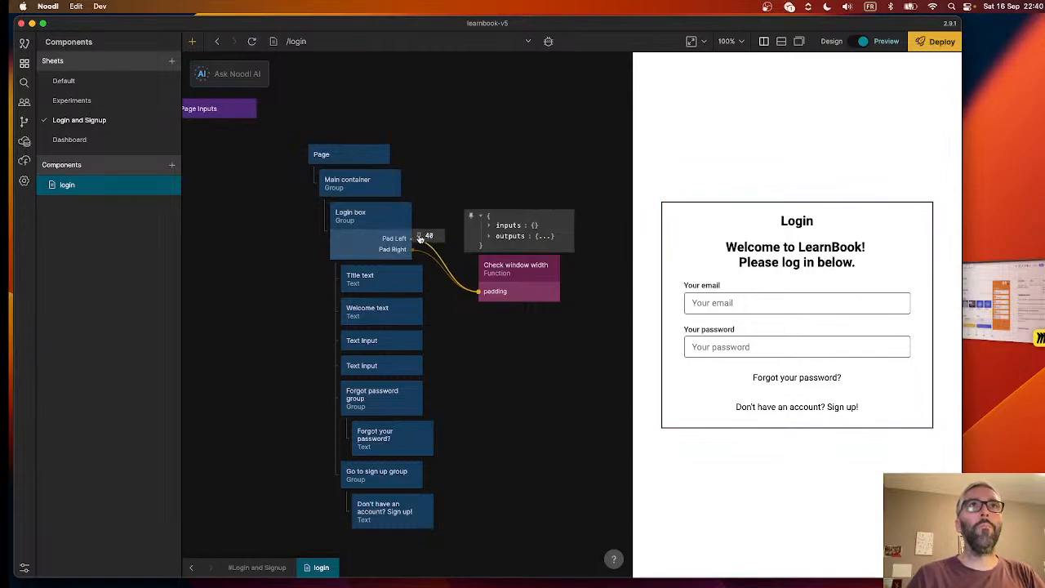
# - Narrow the preview to about 385 px and reload it, testing the Login box padding at narrower and wider widths up to about 553 px
pyautogui.moveTo(631, 232); pyautogui.dragTo(751, 247)
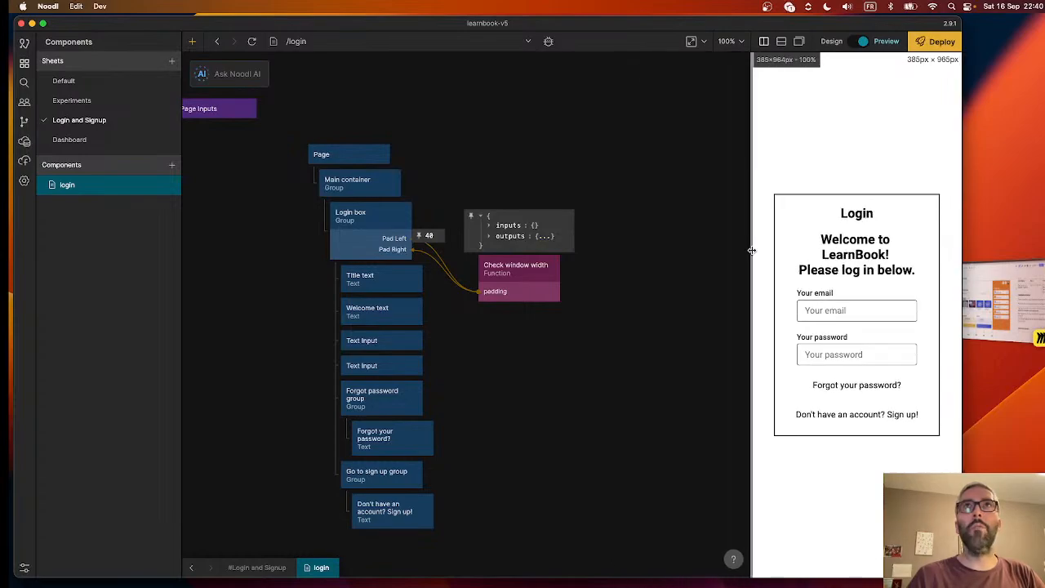
pyautogui.click(251, 41)
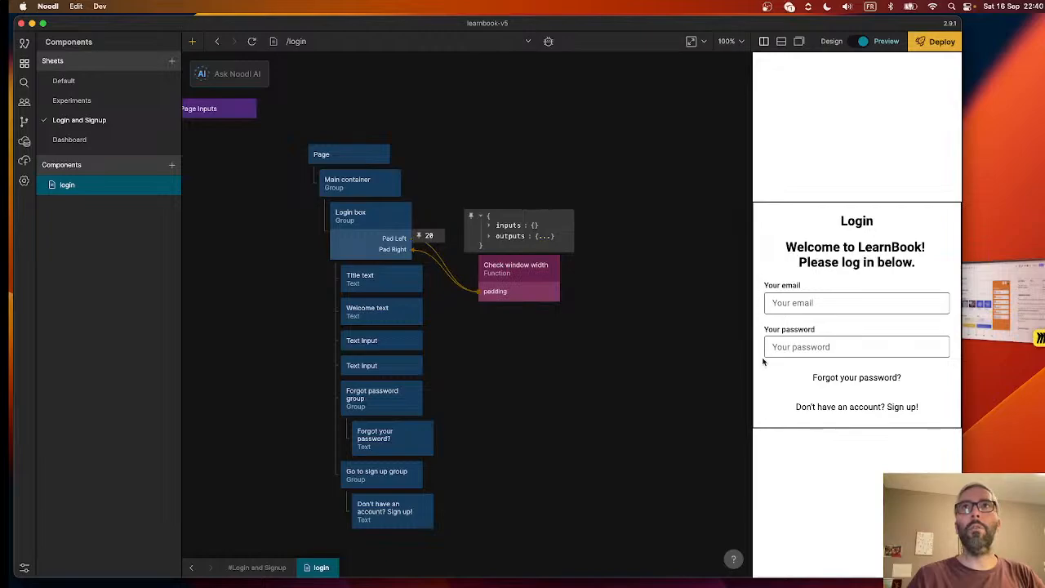
pyautogui.moveTo(752, 315); pyautogui.dragTo(794, 323)
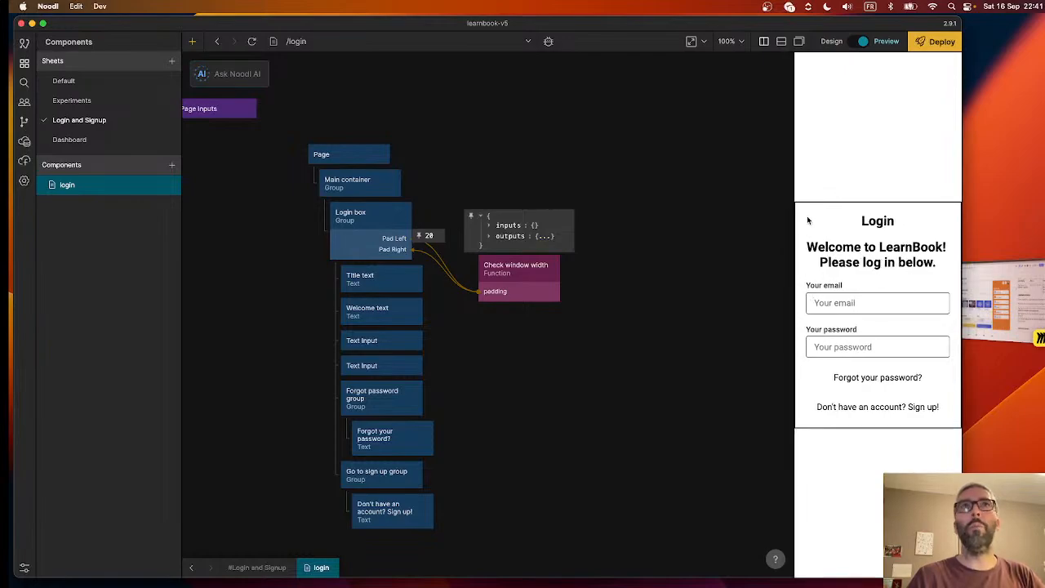
pyautogui.moveTo(794, 244); pyautogui.dragTo(661, 245)
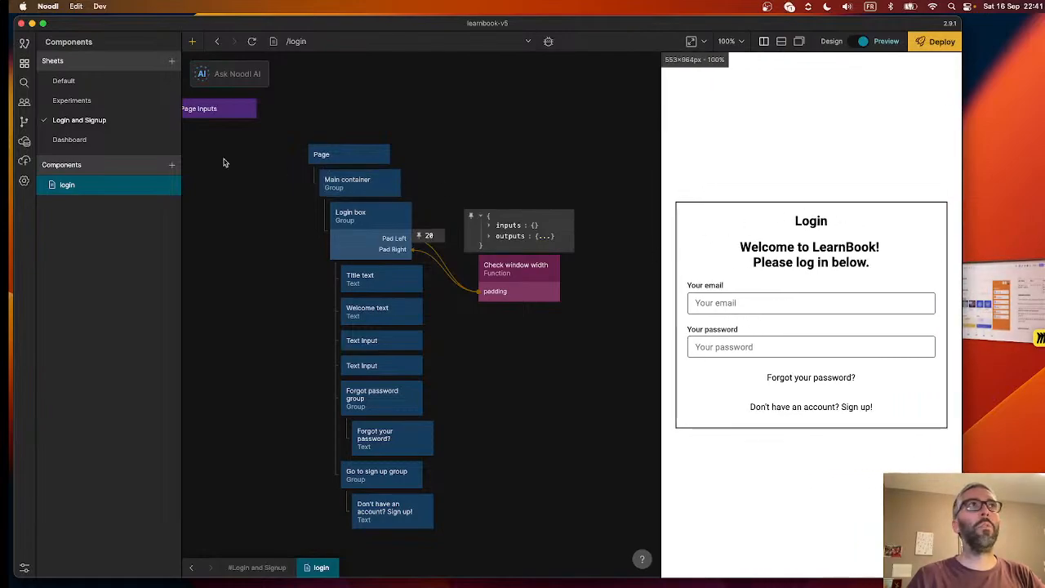
# - Set the Login box's left margin to 5 px and adjust its right margin to match
pyautogui.click(364, 228)
pyautogui.click(54, 188)
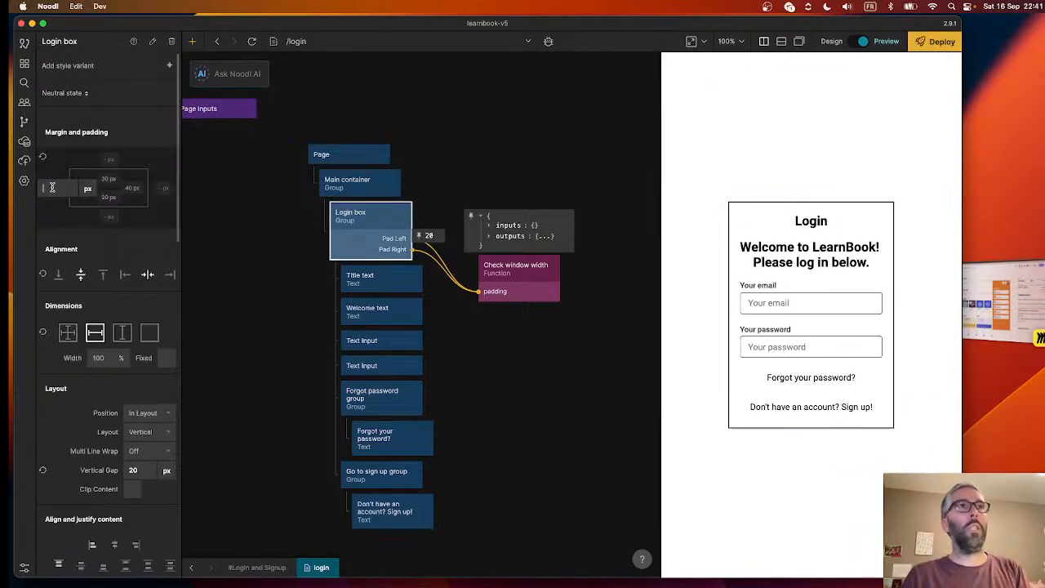
pyautogui.write('5')
pyautogui.press('Return')
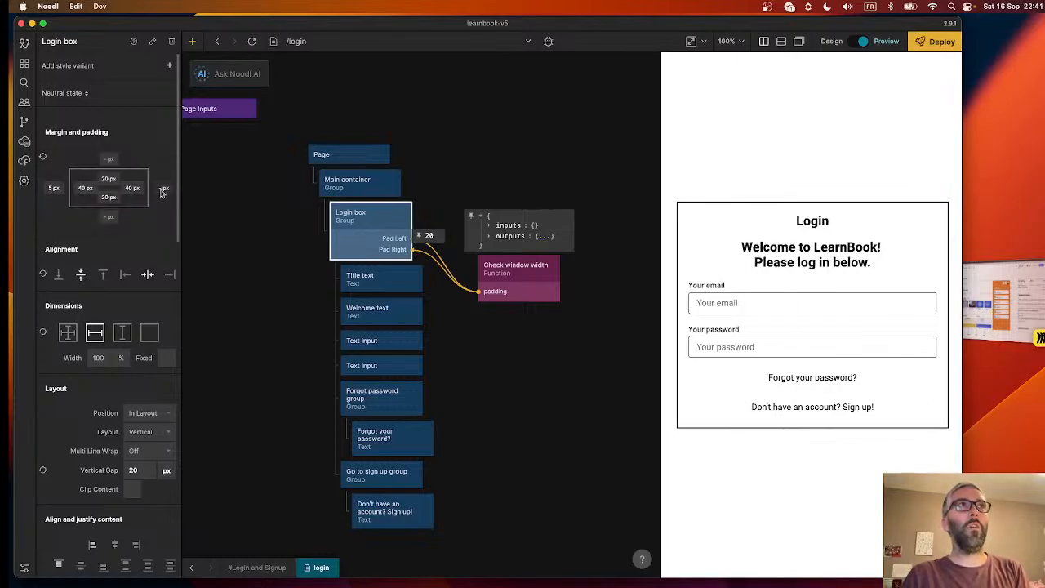
pyautogui.click(164, 189)
pyautogui.click(240, 215)
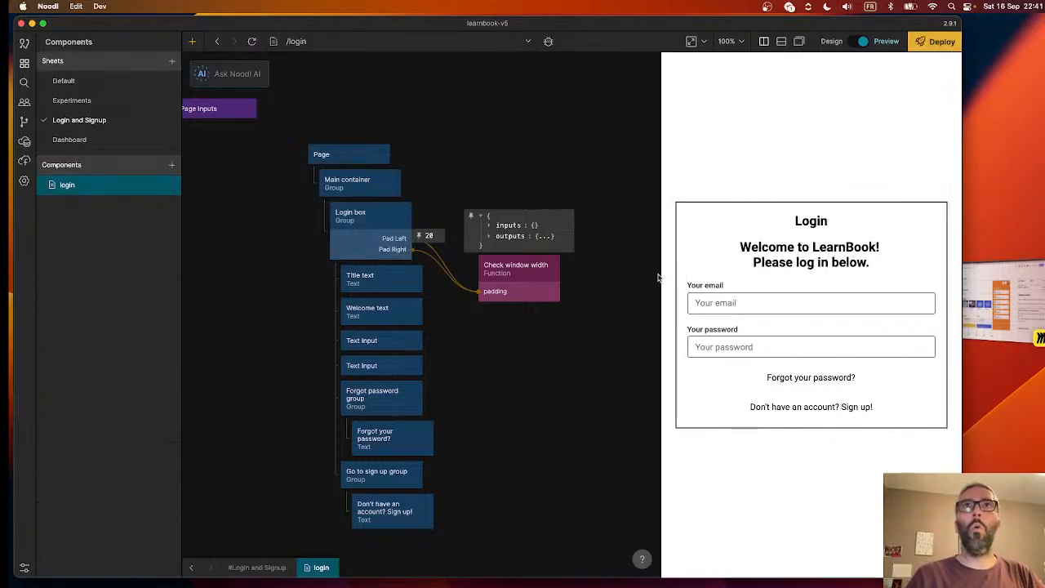
# - Widen the preview slightly and check whether the Check window width node's padding output responds to resizing
pyautogui.moveTo(658, 278); pyautogui.dragTo(641, 296)
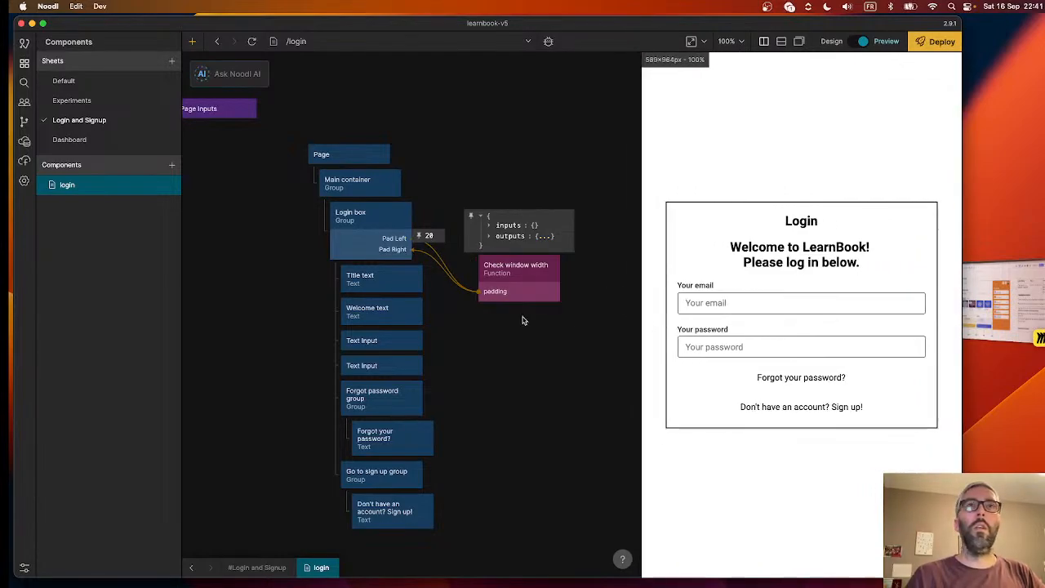
pyautogui.click(516, 275)
pyautogui.click(457, 202)
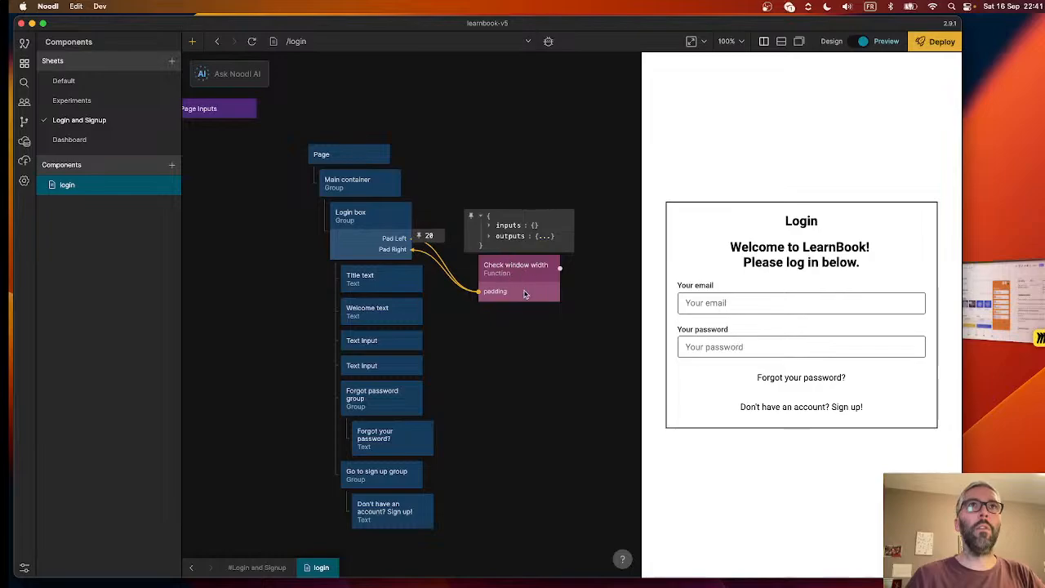
# - Generate an AI Function node from the prompt "Output every time the window innerWidth changes" and place it above Check window width
pyautogui.click(231, 75)
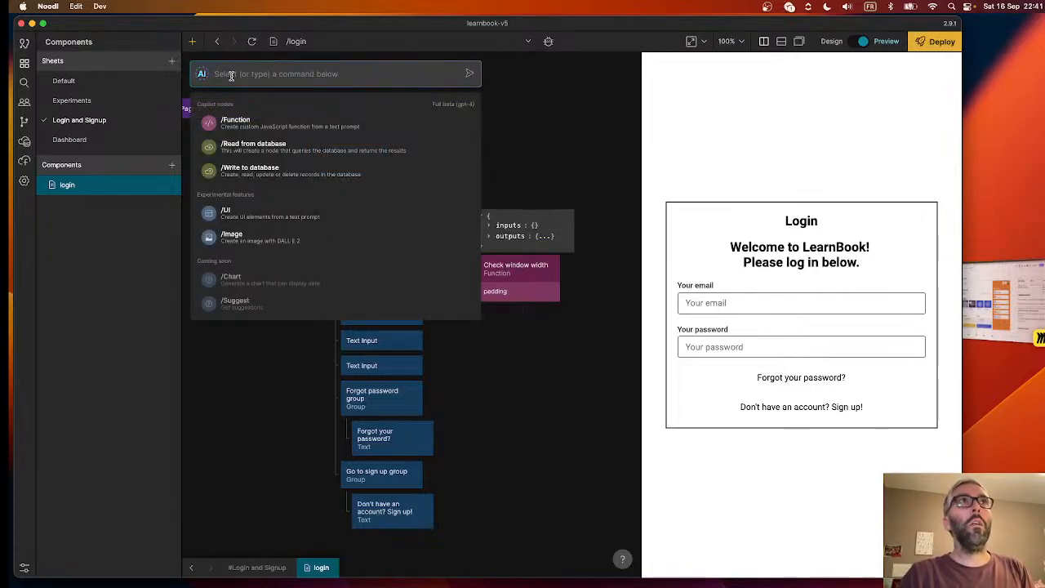
pyautogui.press('Down')
pyautogui.press('Return')
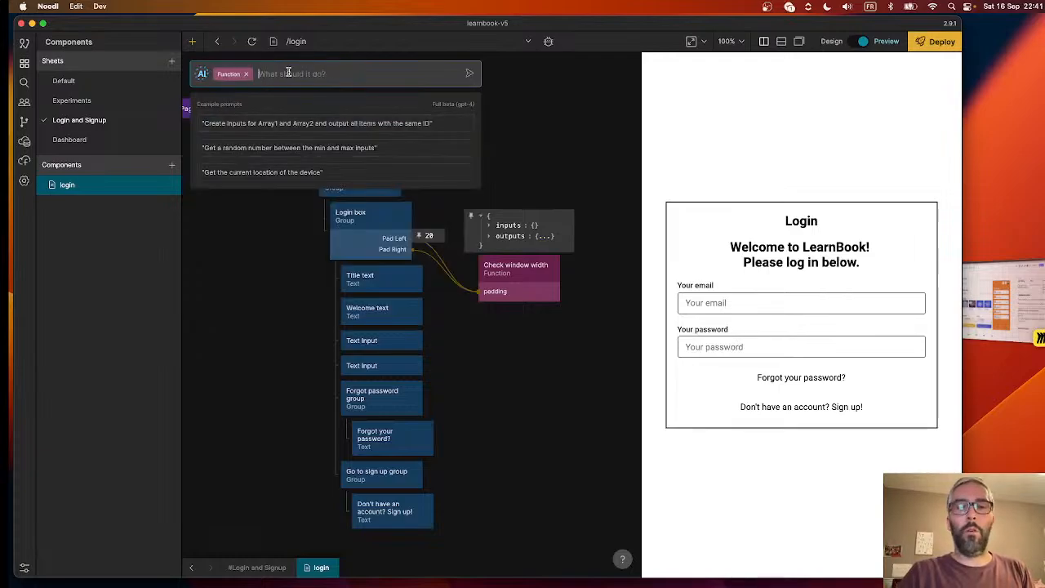
pyautogui.write('Output every time')
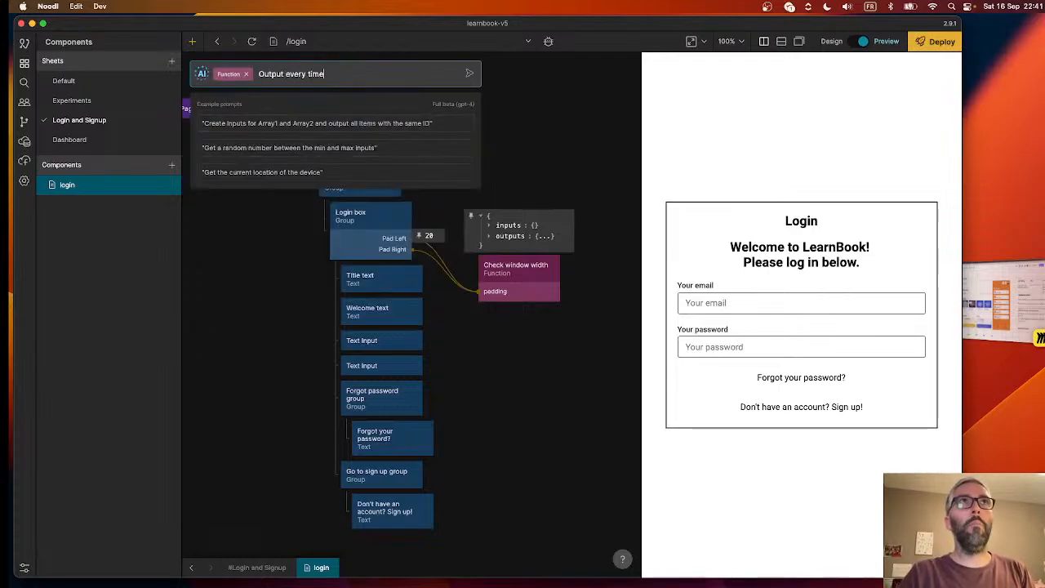
pyautogui.write(' the window inner')
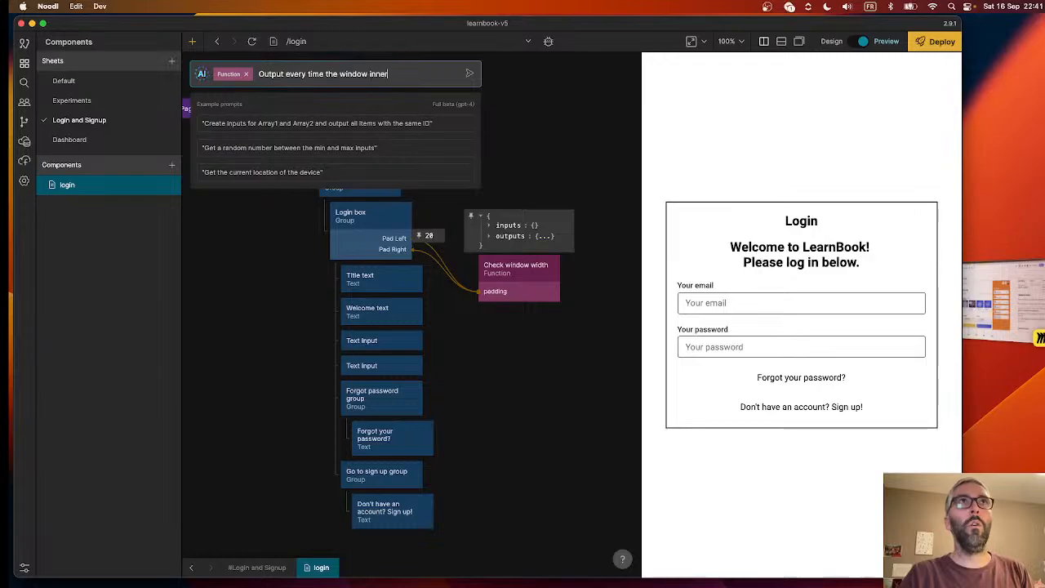
pyautogui.write('Width changes')
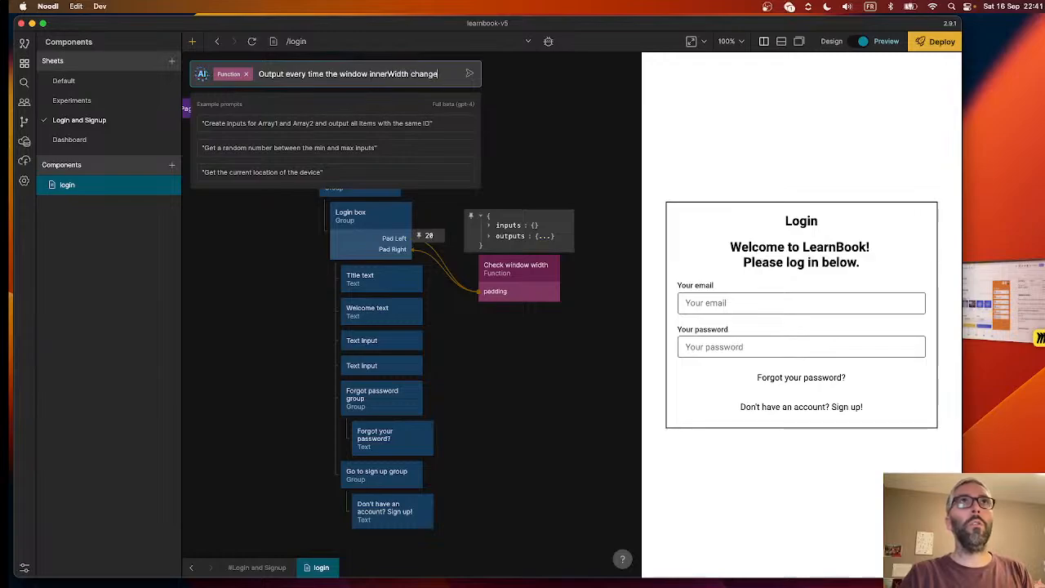
pyautogui.click(470, 75)
pyautogui.moveTo(258, 131); pyautogui.dragTo(510, 171)
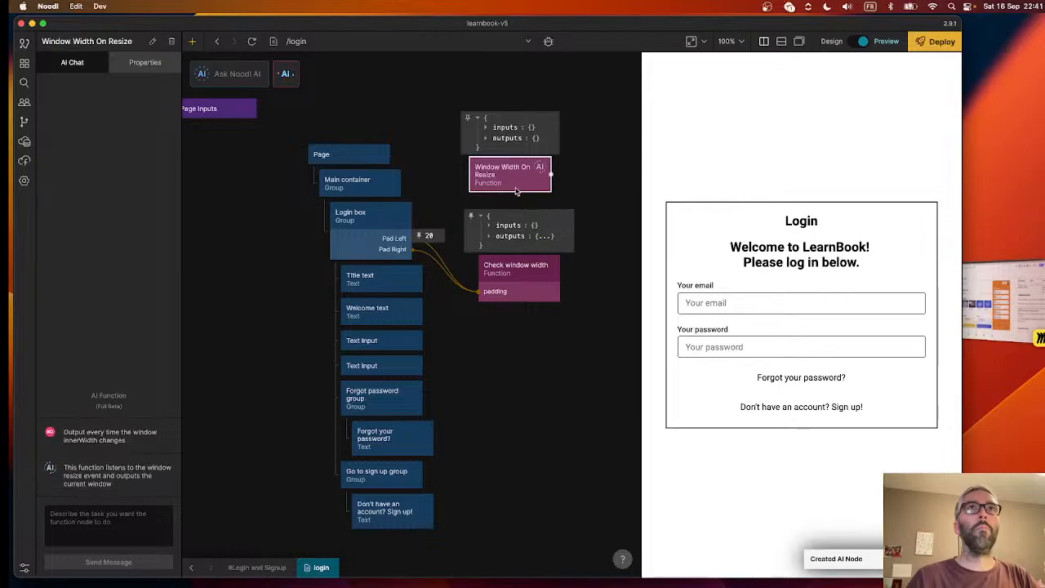
# - Open the script of the AI-generated function node and review its window resize code
pyautogui.click(142, 68)
pyautogui.click(150, 193)
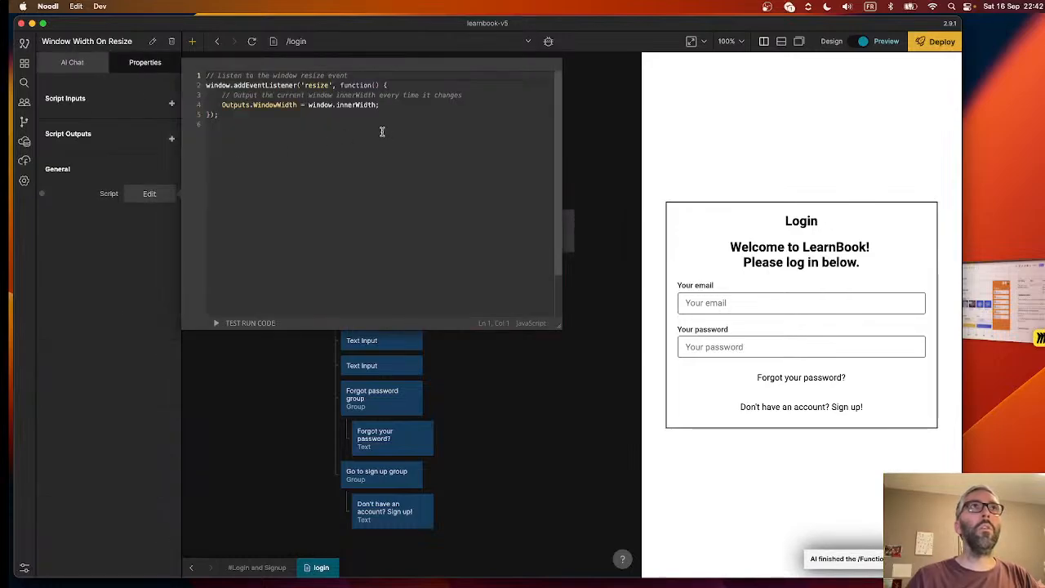
pyautogui.click(349, 152)
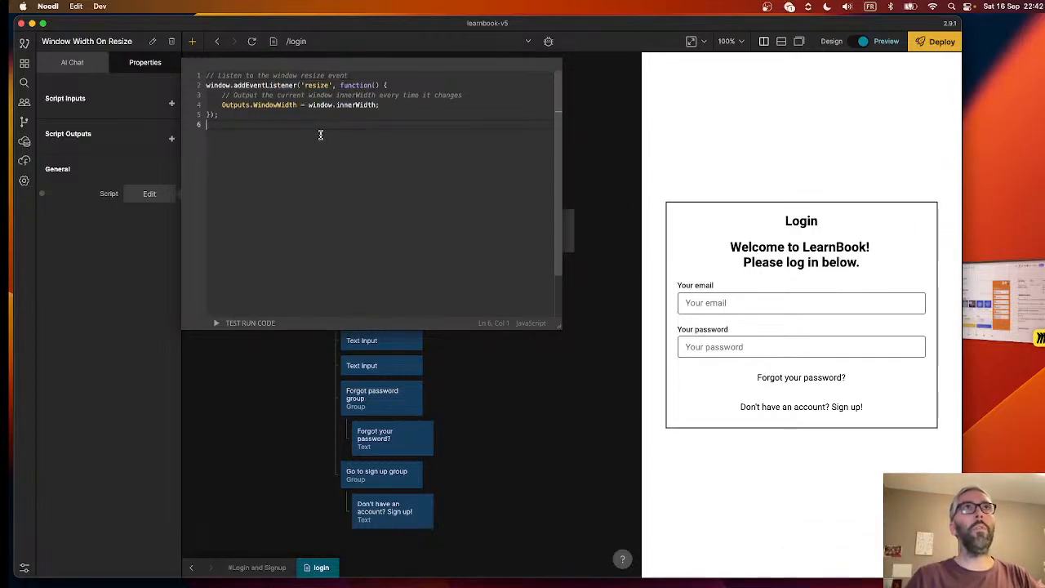
# - Copy the resize listener code from the Window Width On Resize script and paste it above the existing code in the Check window width script
pyautogui.moveTo(233, 116); pyautogui.dragTo(192, 76)
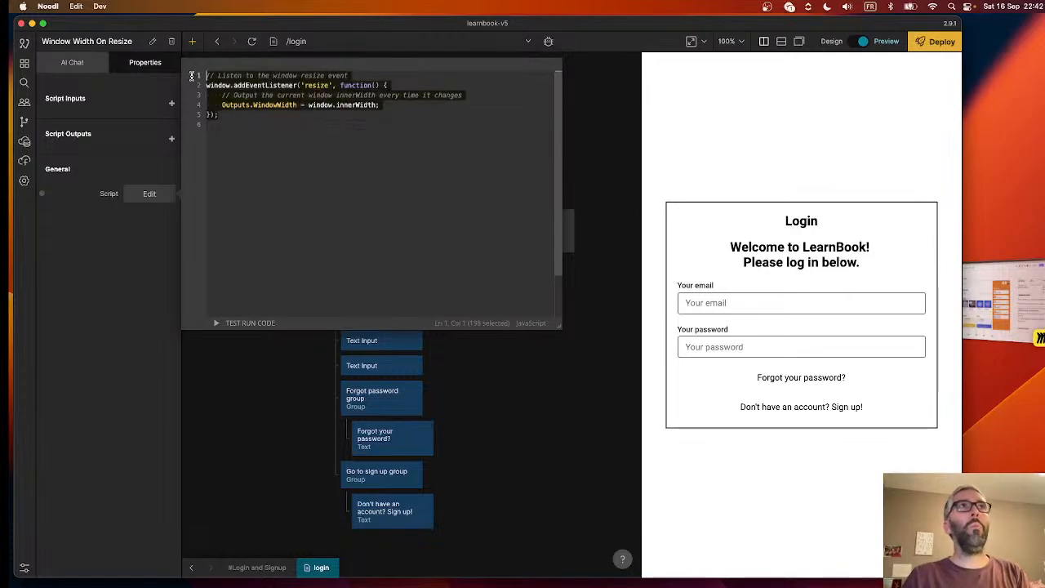
pyautogui.press('BackSpace')
pyautogui.click(596, 243)
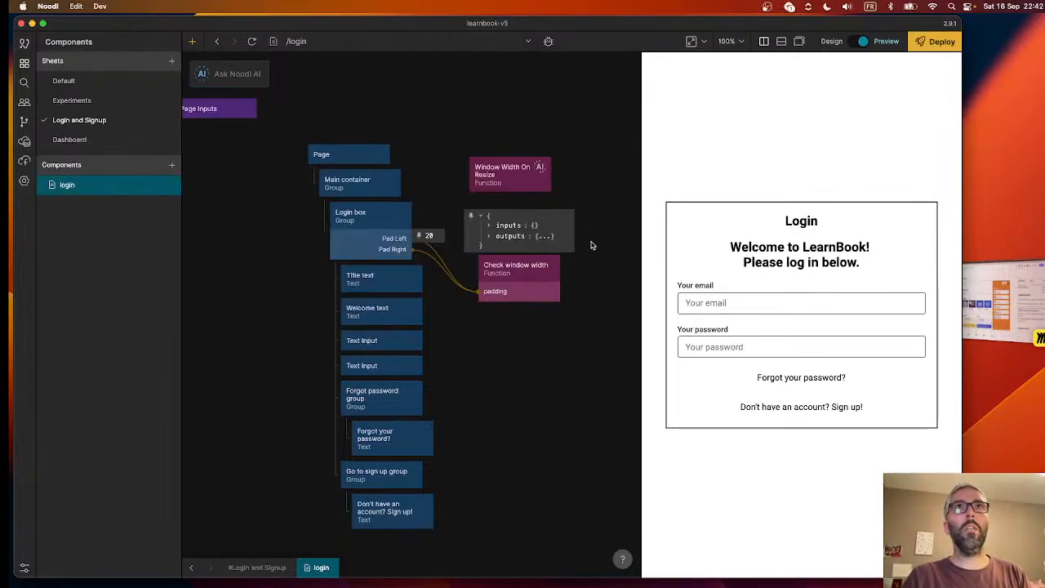
pyautogui.doubleClick(513, 283)
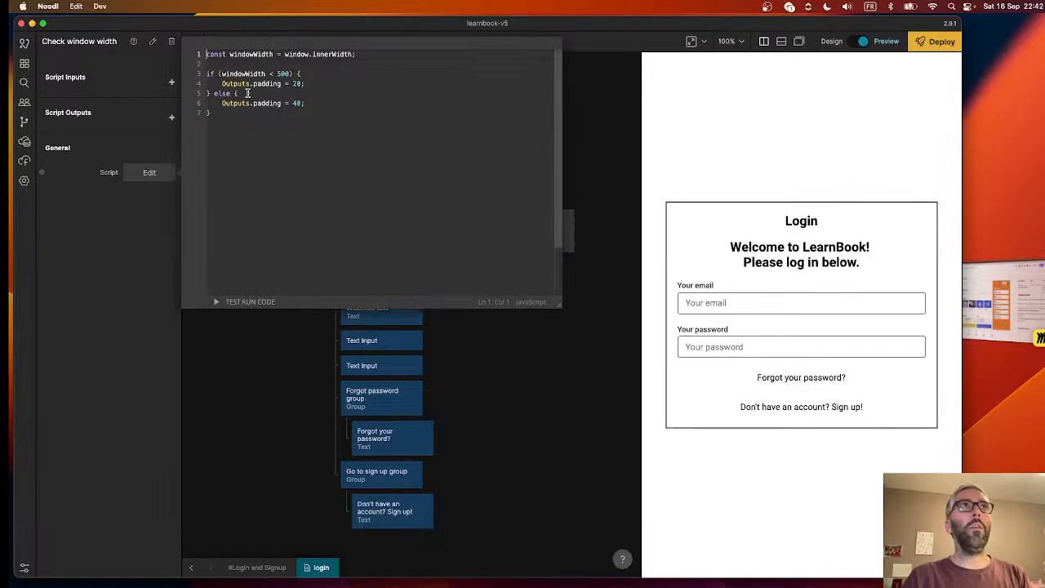
pyautogui.press('Return')
pyautogui.press('Return')
pyautogui.press('Up')
pyautogui.press('Up')
pyautogui.write("// Listen to the window resize event window.addEventListener('resize', function() {     // Output the current window innerWidth every time it changes     Outputs.WindowWidth = window.innerWidth; });")
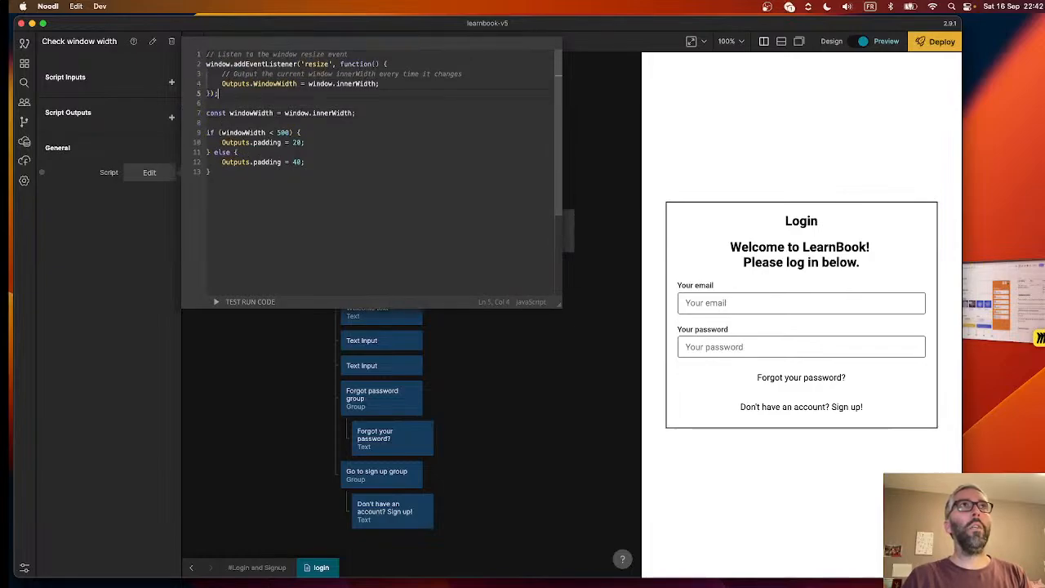
# - Move the windowWidth padding code inside the resize listener function, replacing its comment and WindowWidth output line, and refresh the preview
pyautogui.click(318, 85)
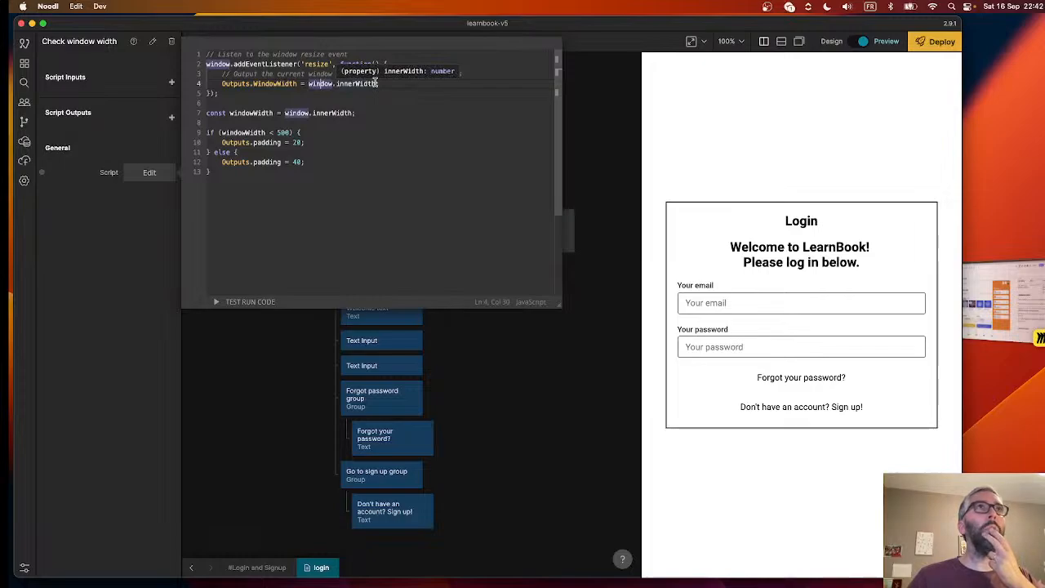
pyautogui.moveTo(377, 84); pyautogui.dragTo(223, 85)
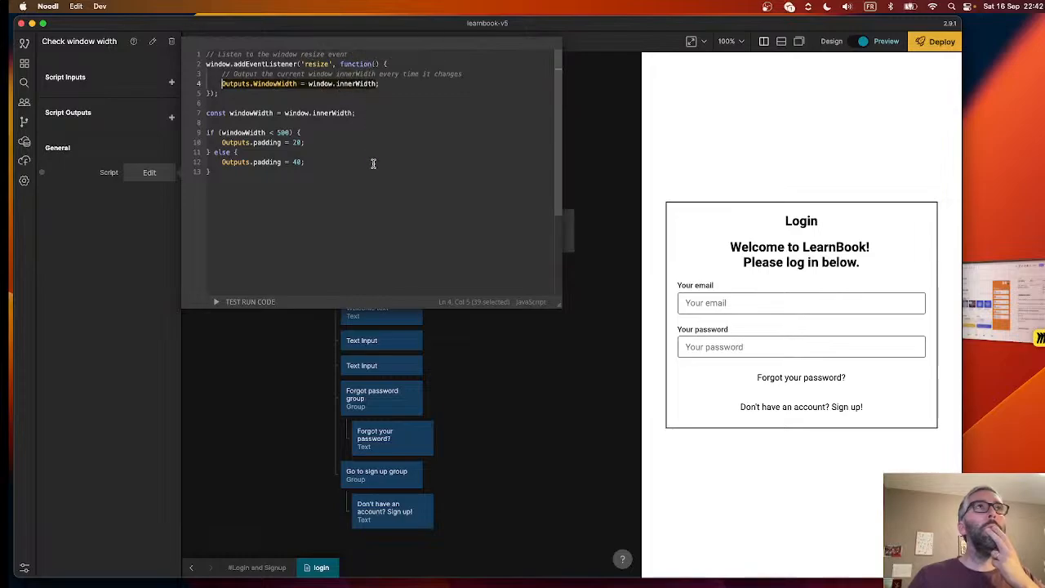
pyautogui.moveTo(236, 175); pyautogui.dragTo(201, 114)
pyautogui.press('super+c')
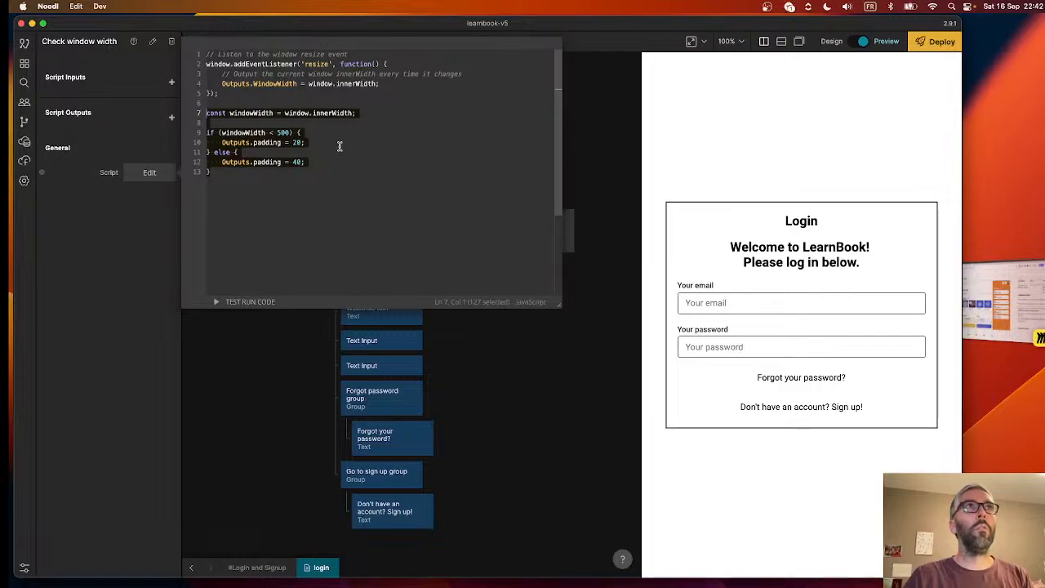
pyautogui.press('BackSpace')
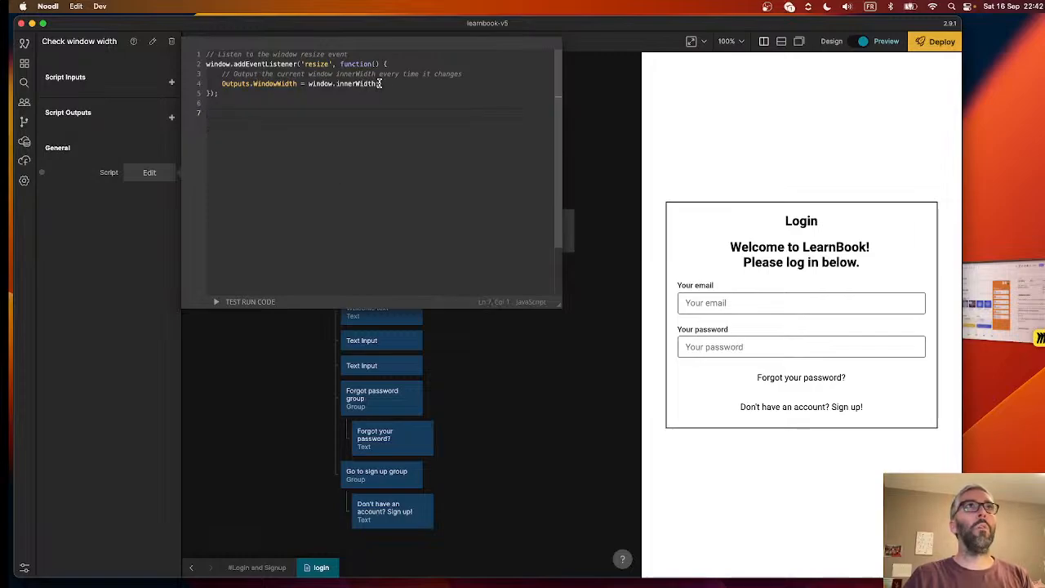
pyautogui.moveTo(385, 83); pyautogui.dragTo(209, 75)
pyautogui.press('Return')
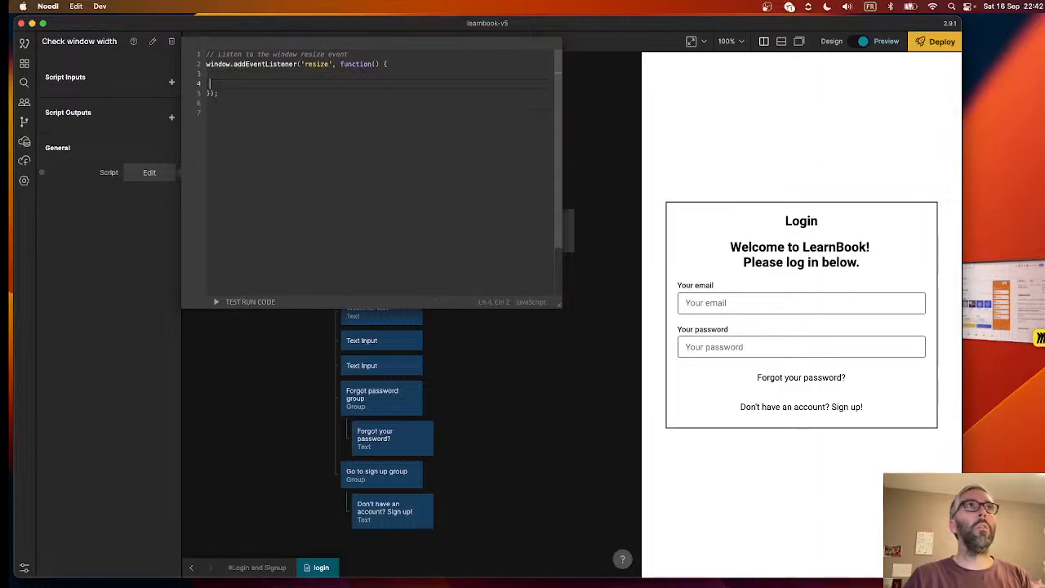
pyautogui.press('super+v')
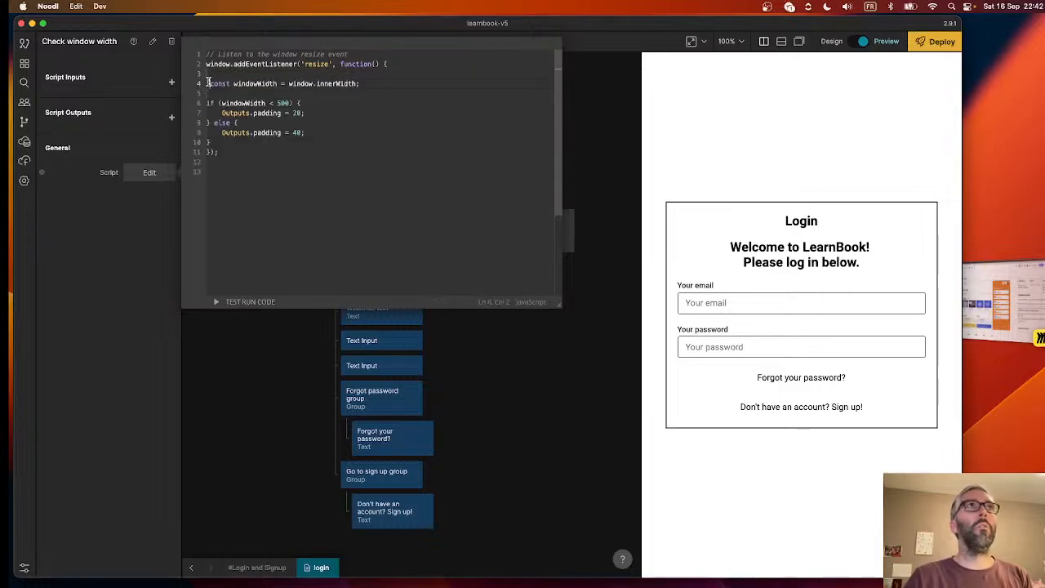
pyautogui.press('Right')
pyautogui.press('BackSpace')
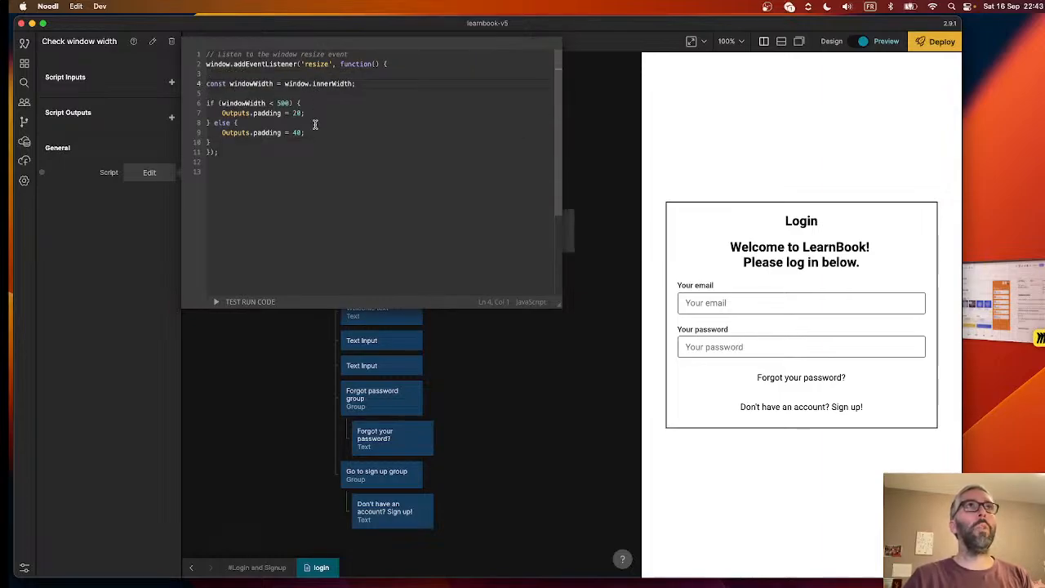
pyautogui.click(288, 145)
pyautogui.press('Return')
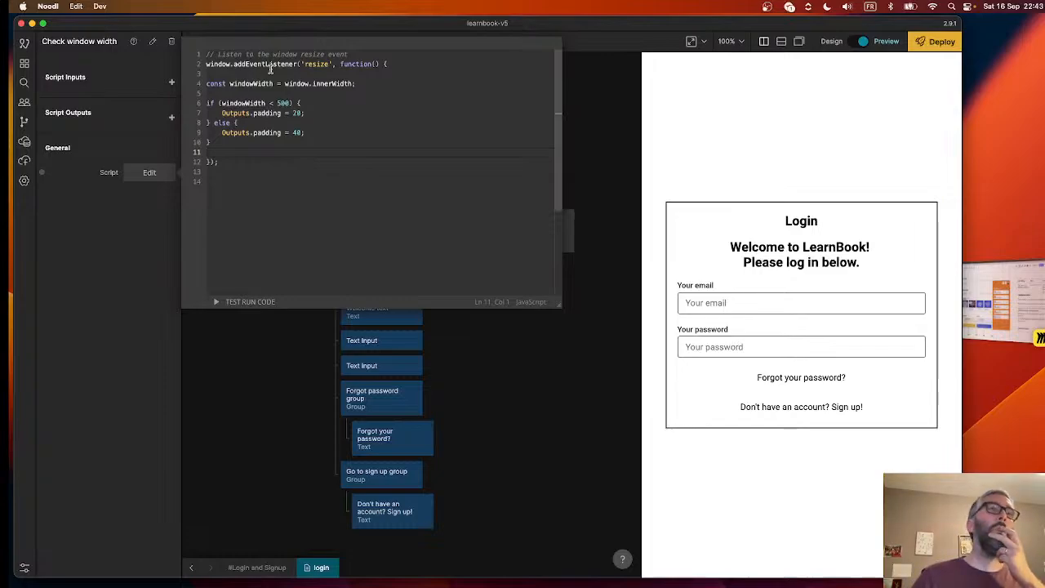
pyautogui.click(518, 468)
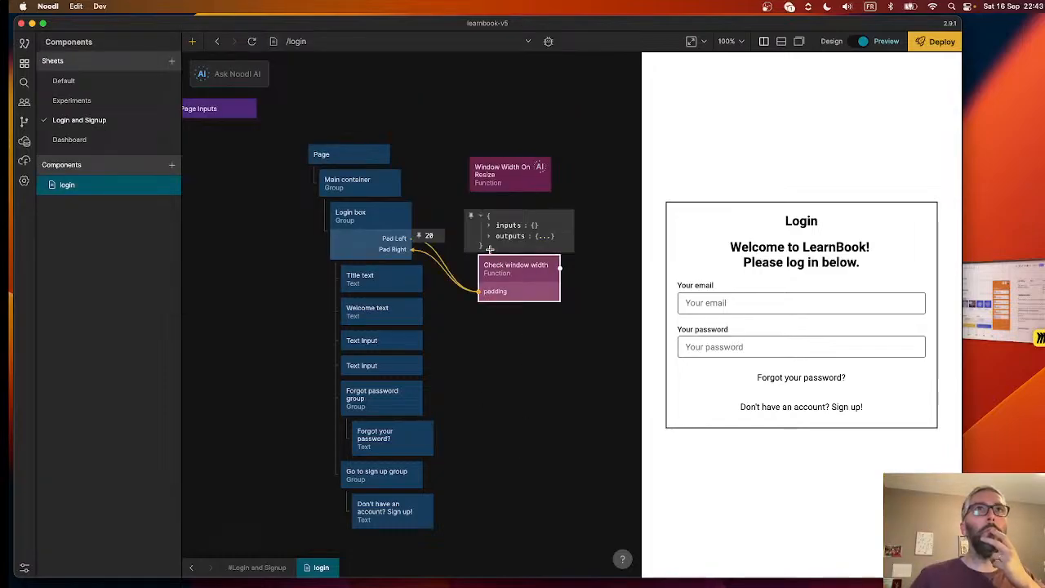
pyautogui.click(252, 41)
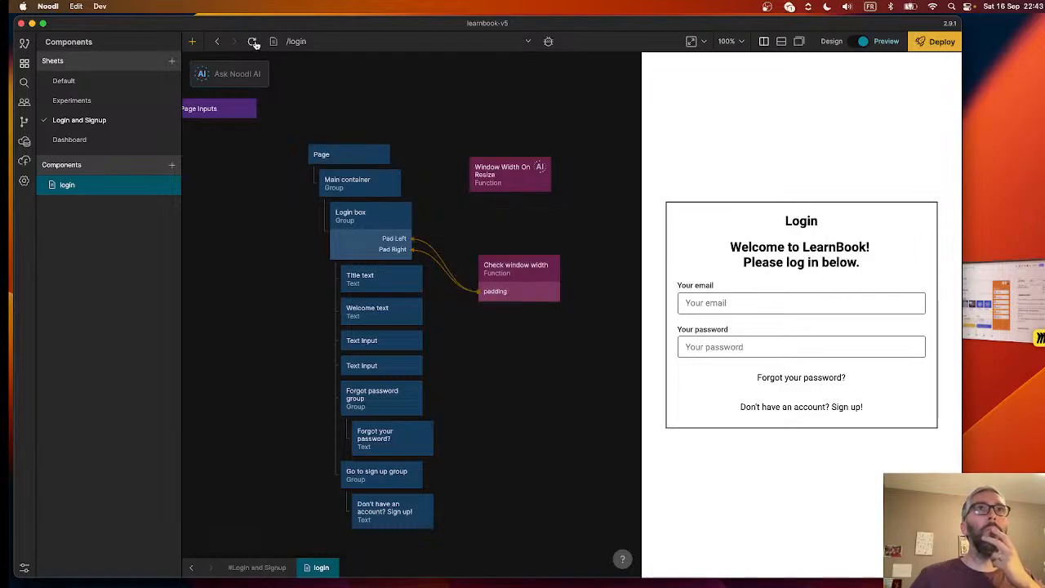
# - Copy the full Check window width script and switch to ChatGPT in Firefox
pyautogui.click(527, 287)
pyautogui.click(149, 172)
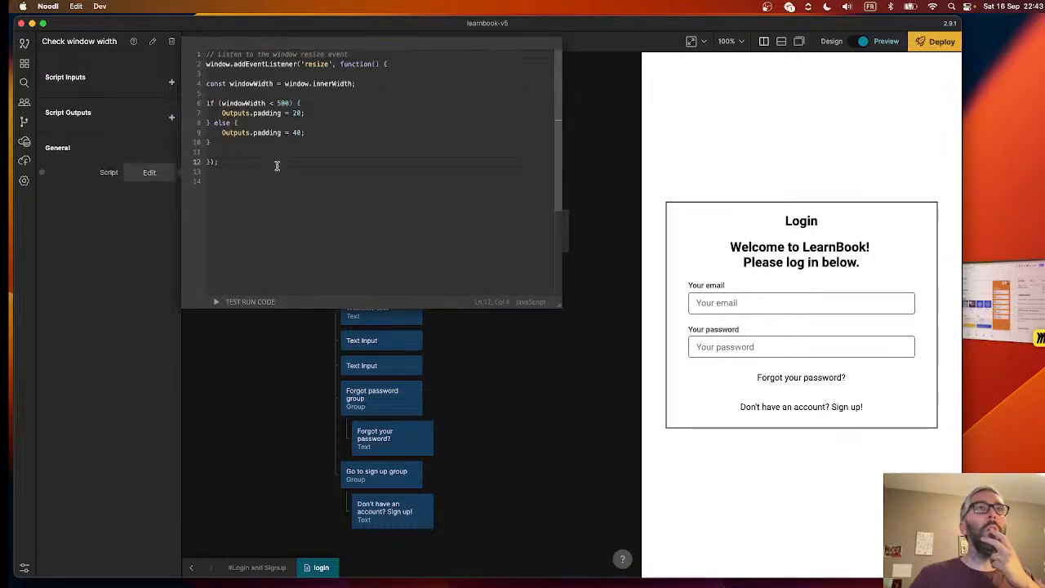
pyautogui.moveTo(276, 166); pyautogui.dragTo(206, 54)
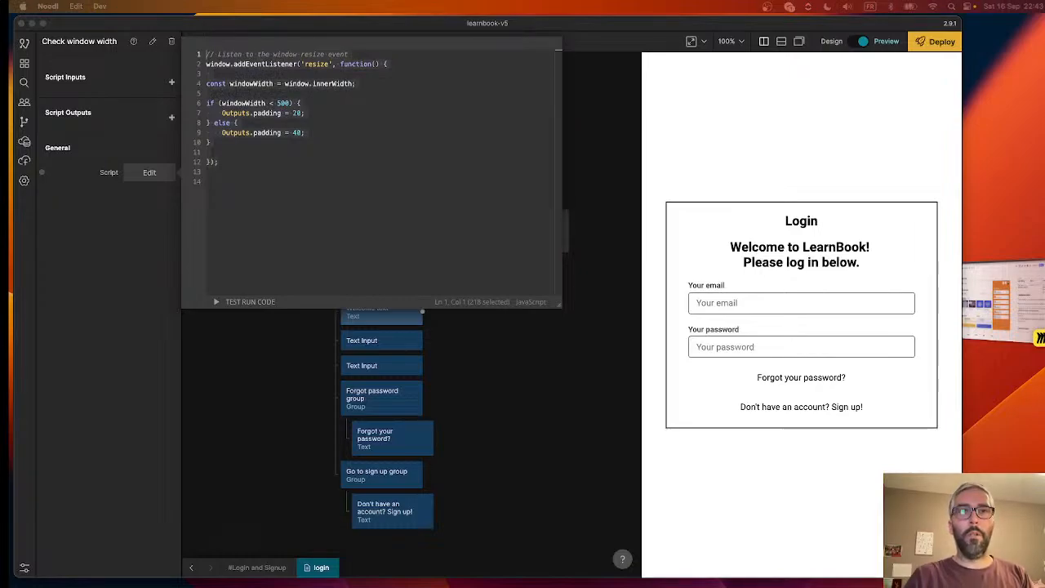
pyautogui.press('super+Tab')
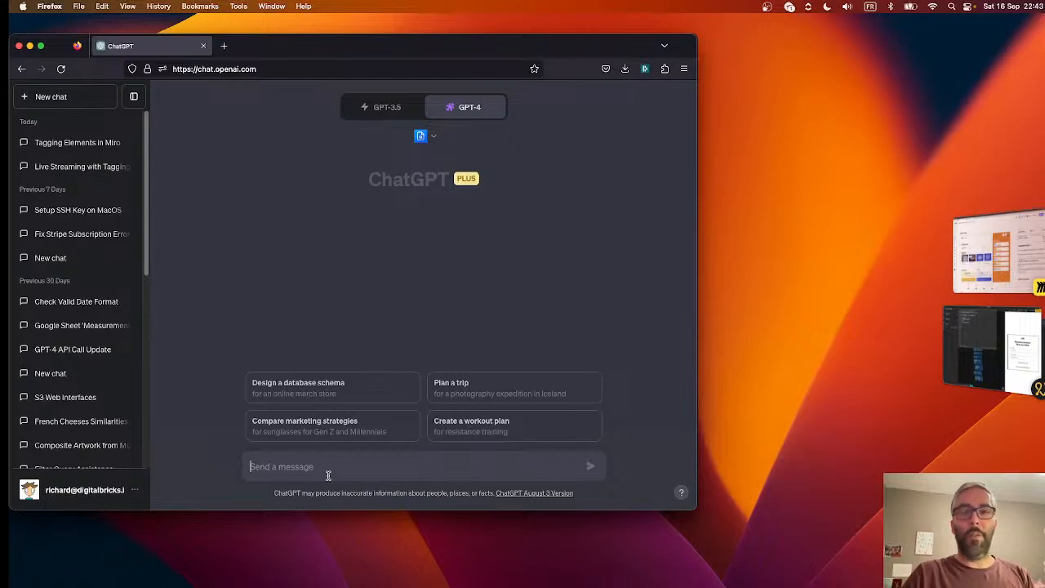
# - Ask ChatGPT to fix the pasted code so it fires whenever innerWidth changes and outputs one or another padding value, mentioning the Noodl low-code IDE
pyautogui.write('Can you please fix this code for me?')
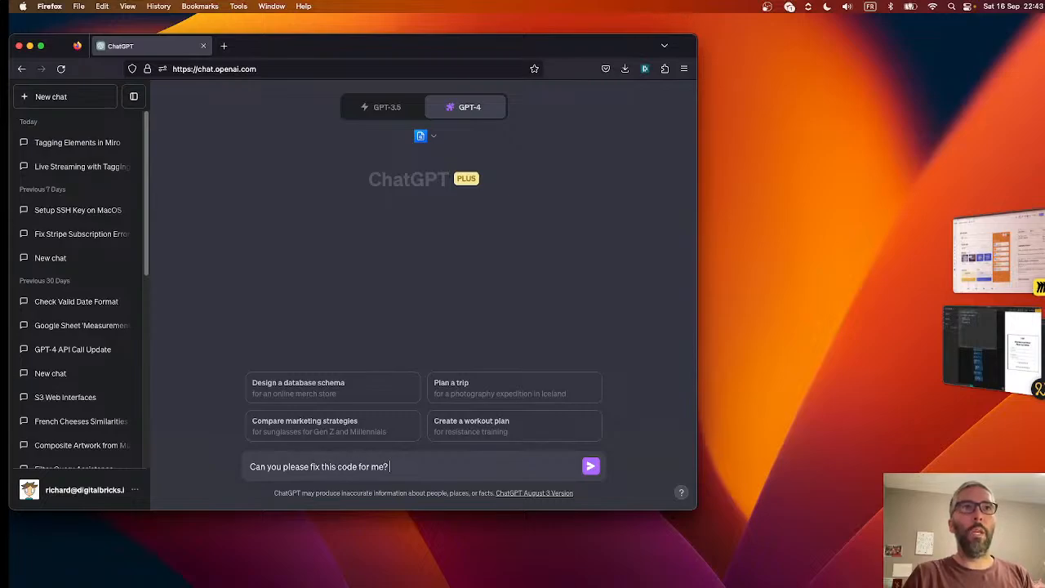
pyautogui.write('nt it to fire')
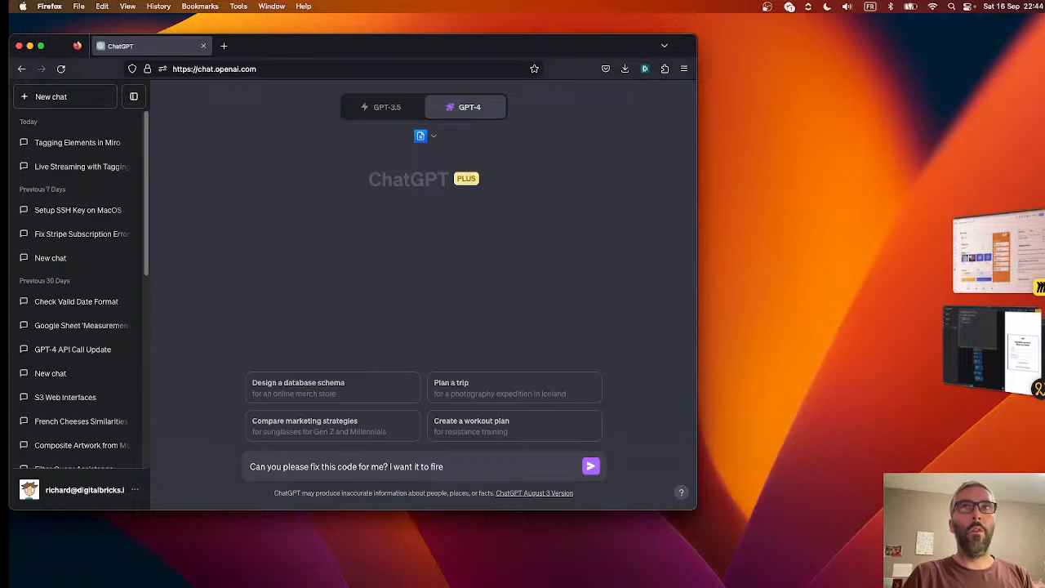
pyautogui.write(' ev')
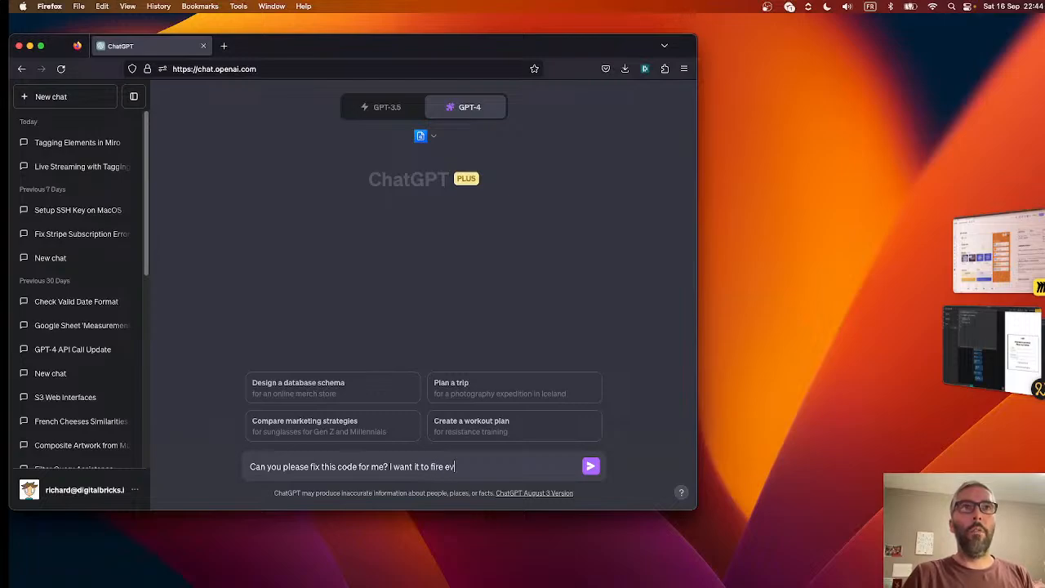
pyautogui.write('ery time the inn')
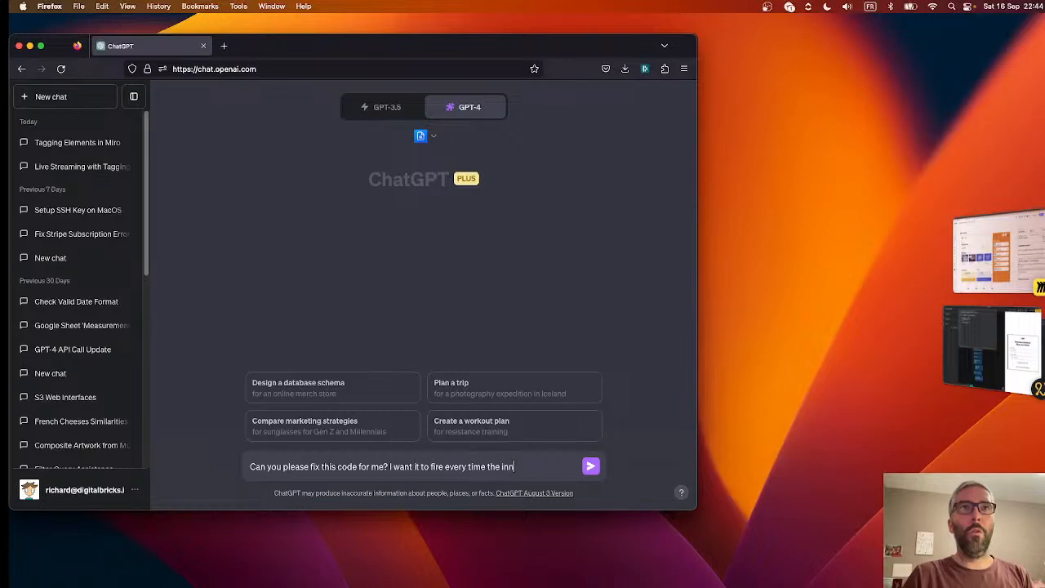
pyautogui.write('erWidth changes and output one o')
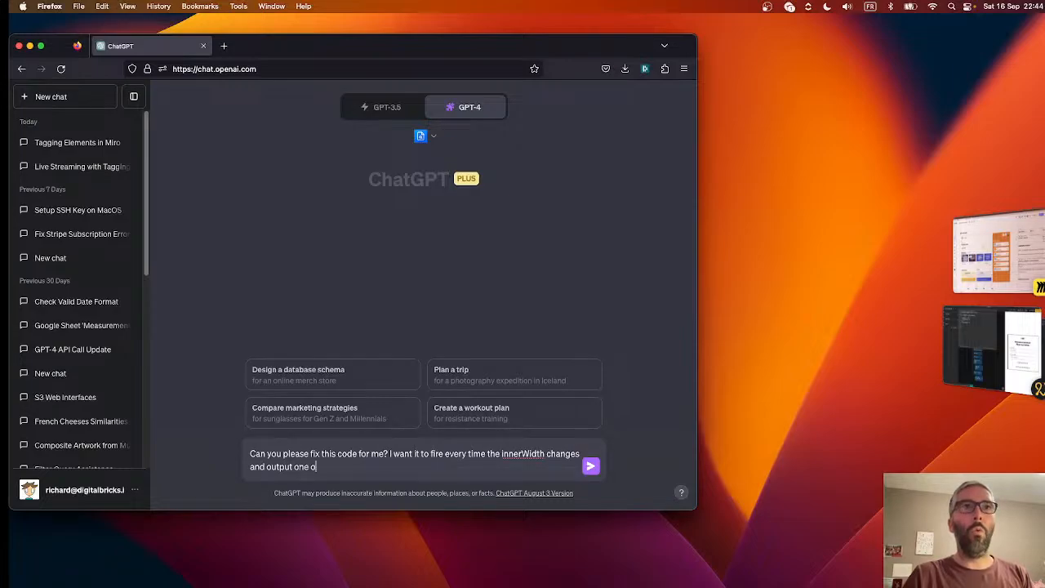
pyautogui.write('r another padding')
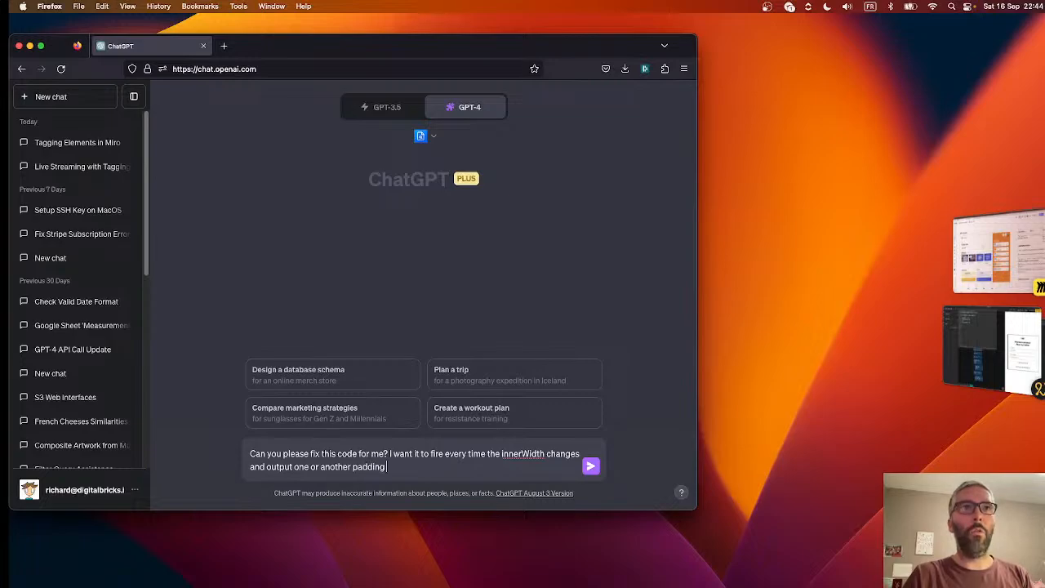
pyautogui.write(" value as a result. I'm")
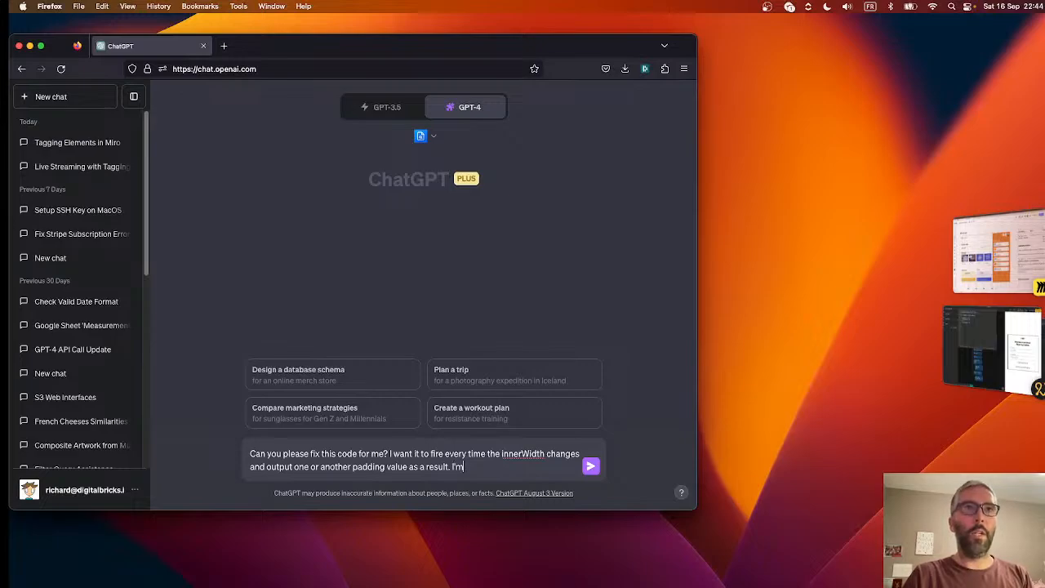
pyautogui.write(' using the Noodl low')
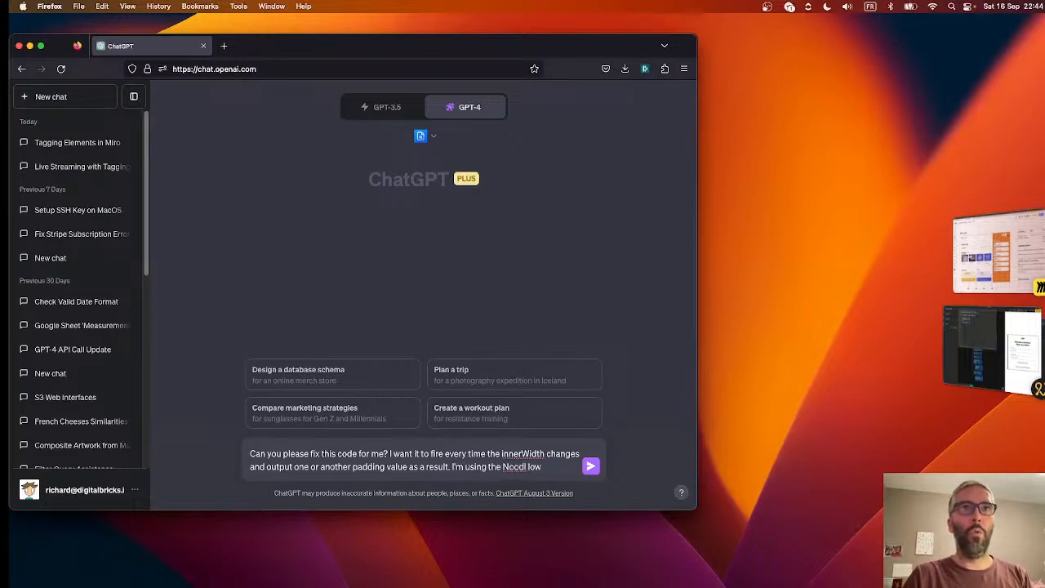
pyautogui.write('-code IDE')
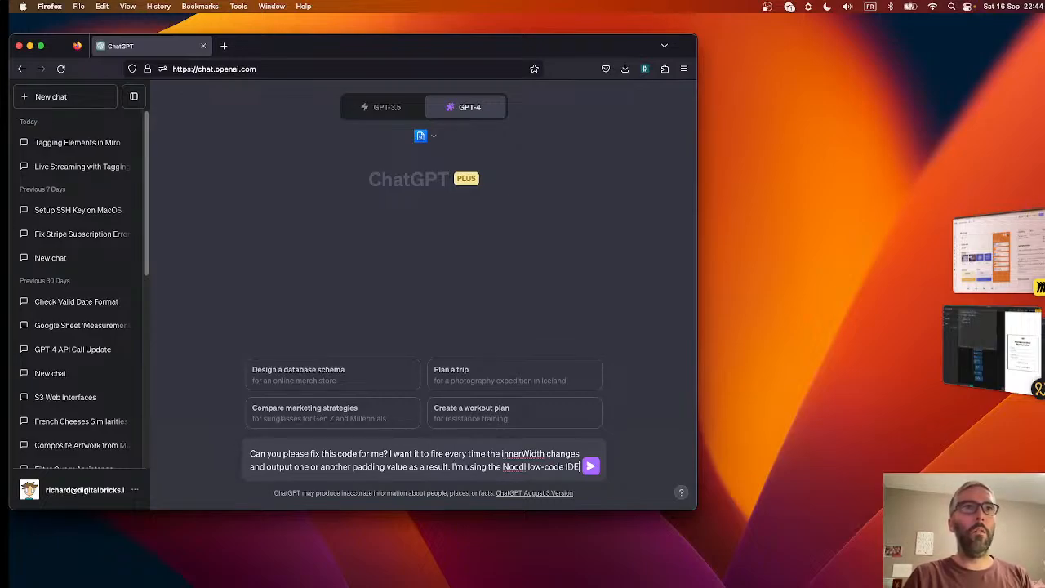
pyautogui.write('.')
pyautogui.hotkey('shift', 'Return')
pyautogui.press('super+v')
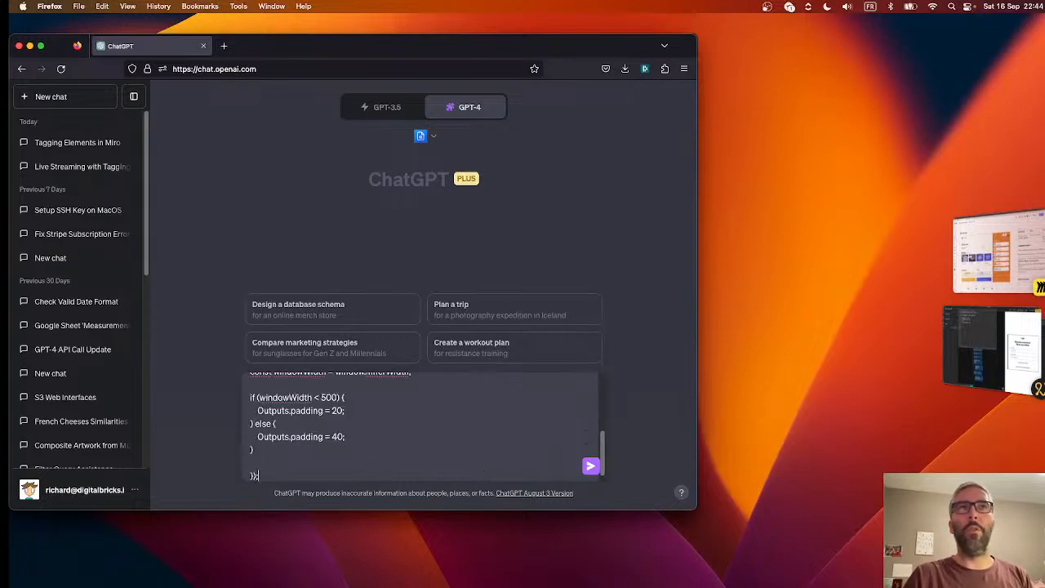
pyautogui.press('Return')
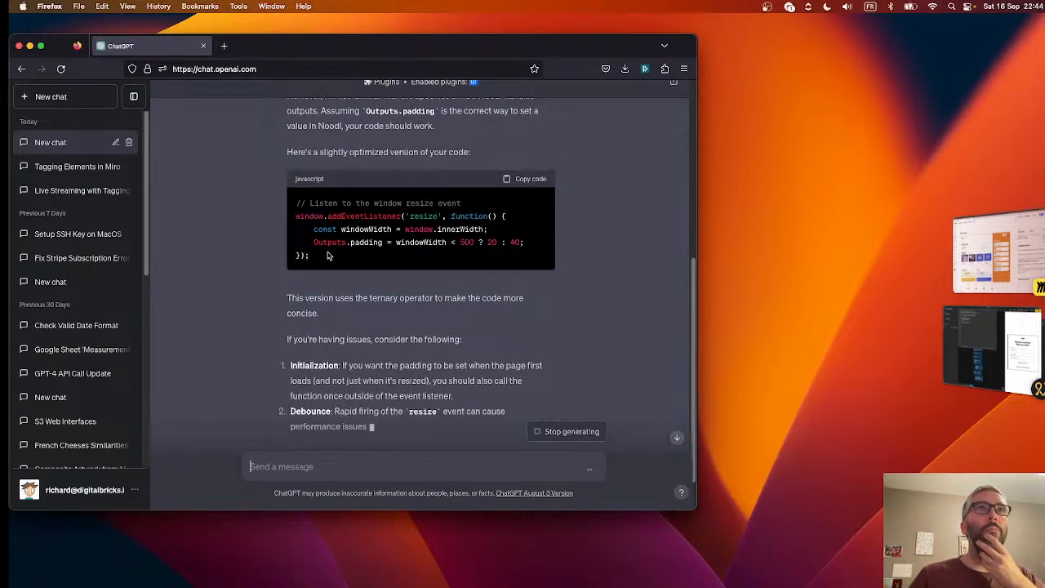
# - Replace the Check window width script in Noodl with ChatGPT's optimized resize listener, which sets padding with windowWidth < 500 ? 20 : 40
pyautogui.moveTo(323, 259); pyautogui.dragTo(295, 215)
pyautogui.moveTo(319, 256); pyautogui.dragTo(291, 201)
pyautogui.press('super+c')
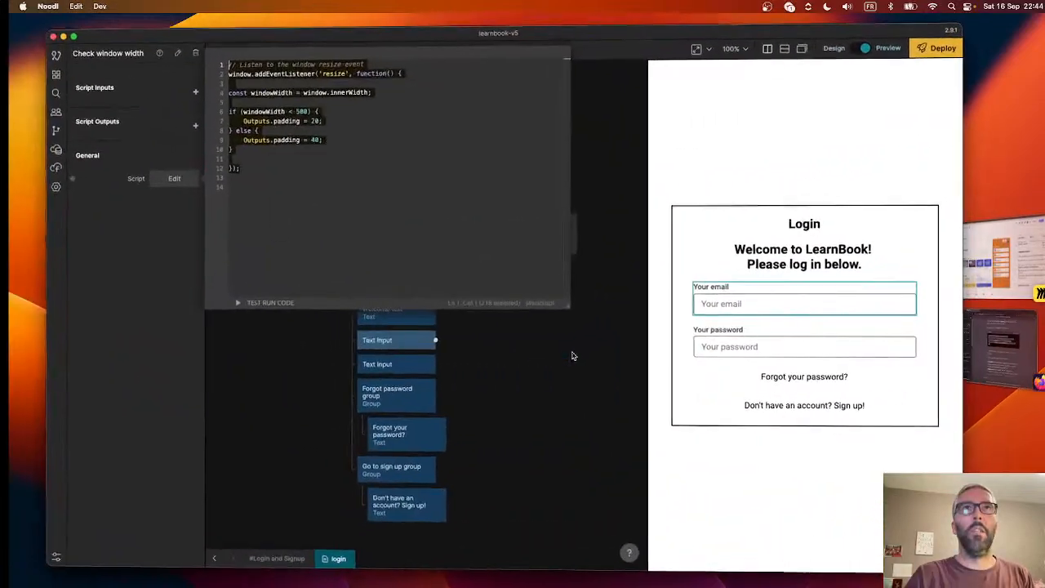
pyautogui.click(268, 166)
pyautogui.press('super+a')
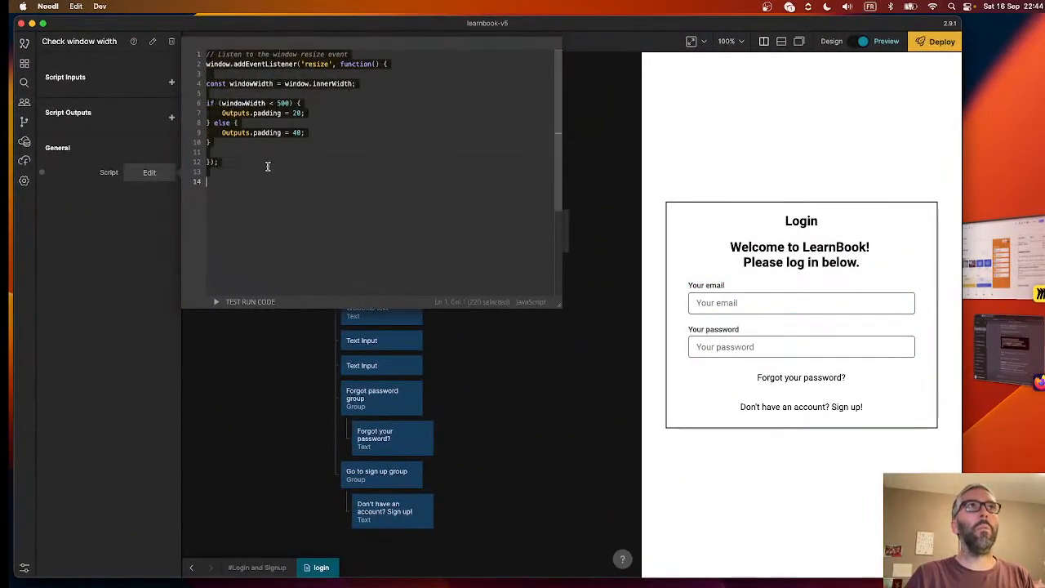
pyautogui.press('super+v')
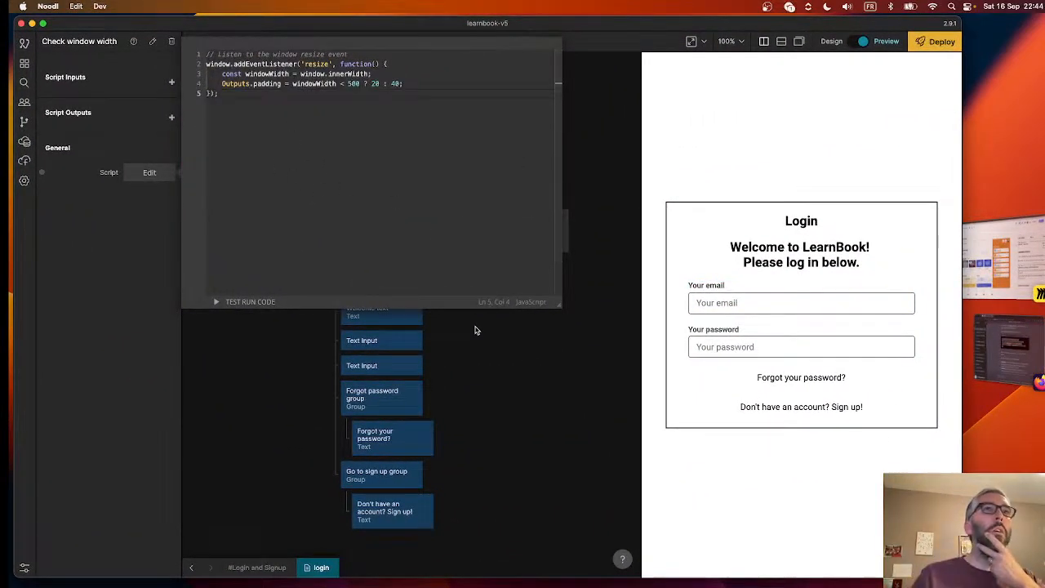
pyautogui.click(496, 367)
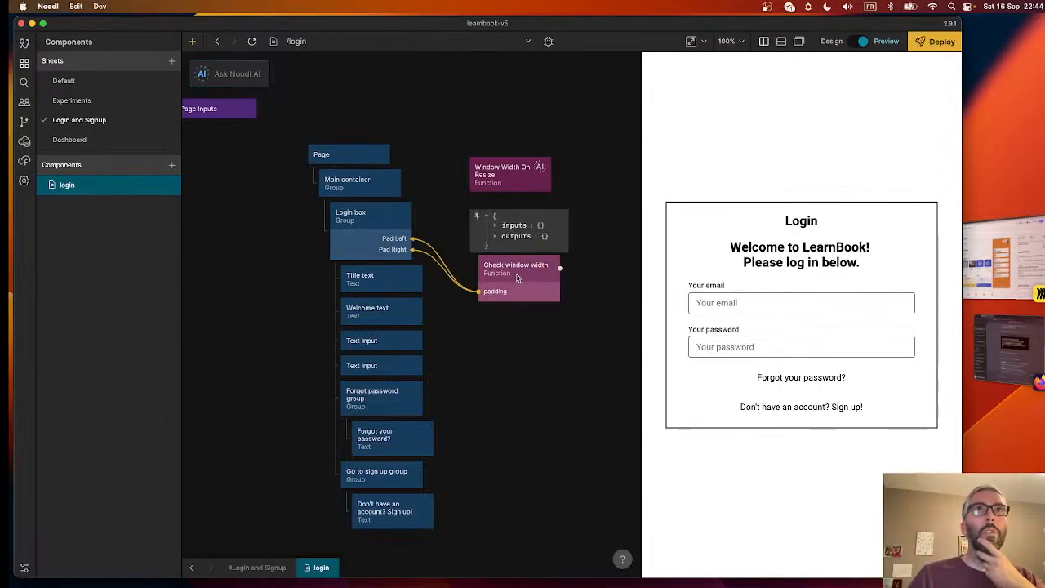
# - Delete the Window Width On Resize function node and narrow the preview to about 399 px to test the padding output
pyautogui.click(515, 166)
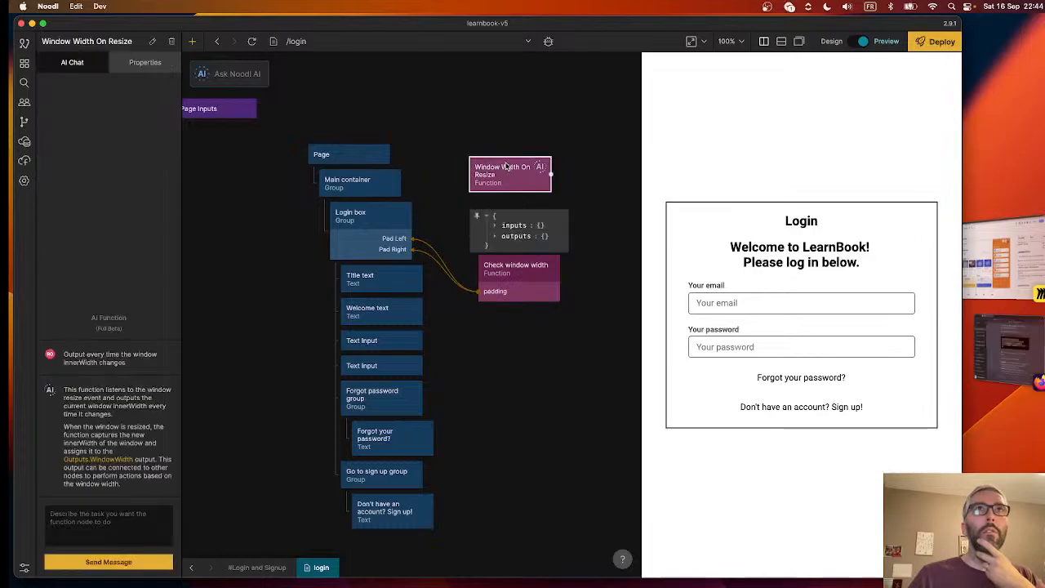
pyautogui.press('BackSpace')
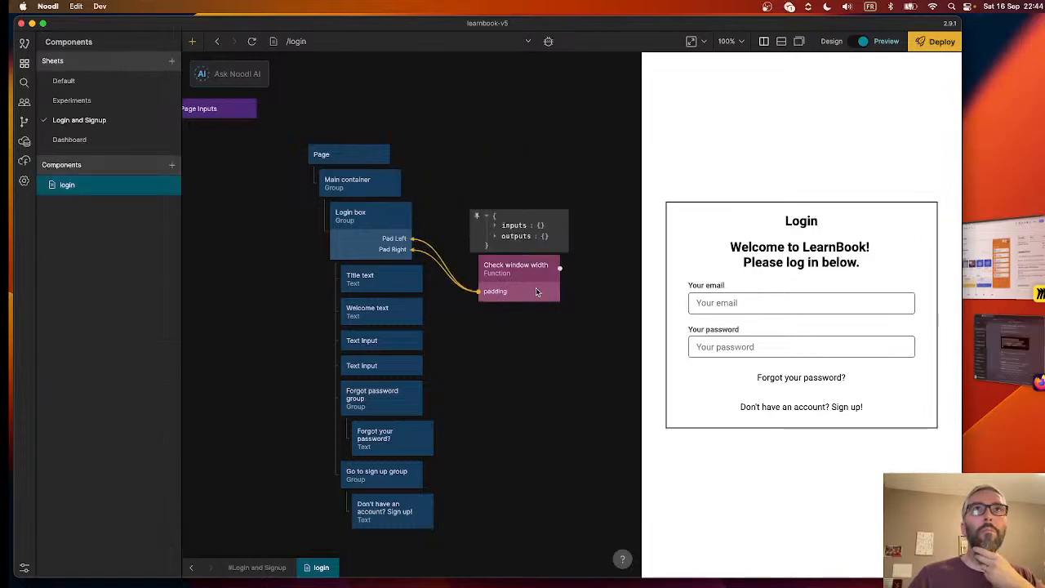
pyautogui.moveTo(642, 223); pyautogui.dragTo(744, 227)
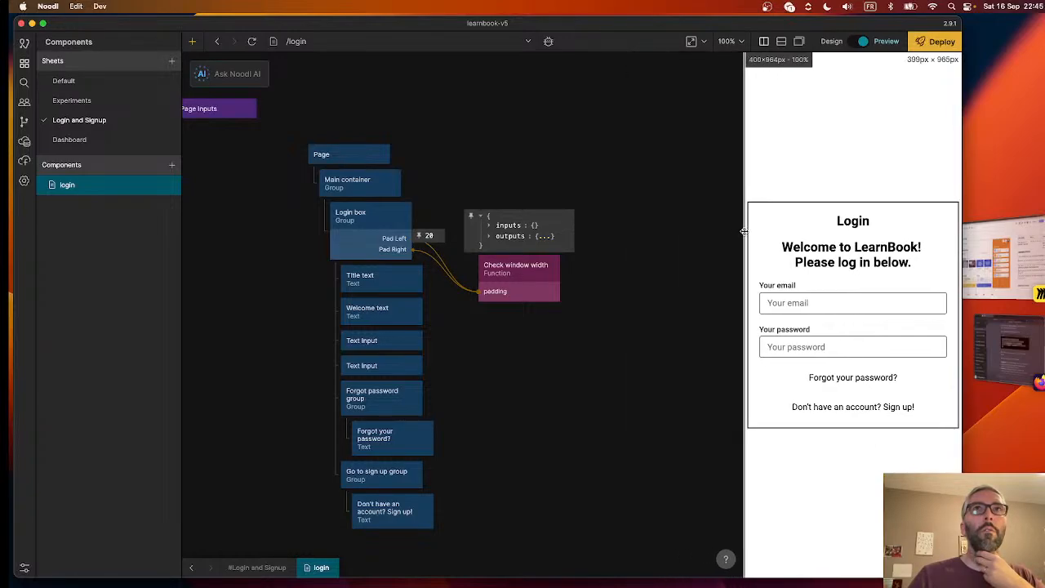
# - Expand the outputs in the Check window width inspector and widen the preview to test the padding value
pyautogui.click(489, 236)
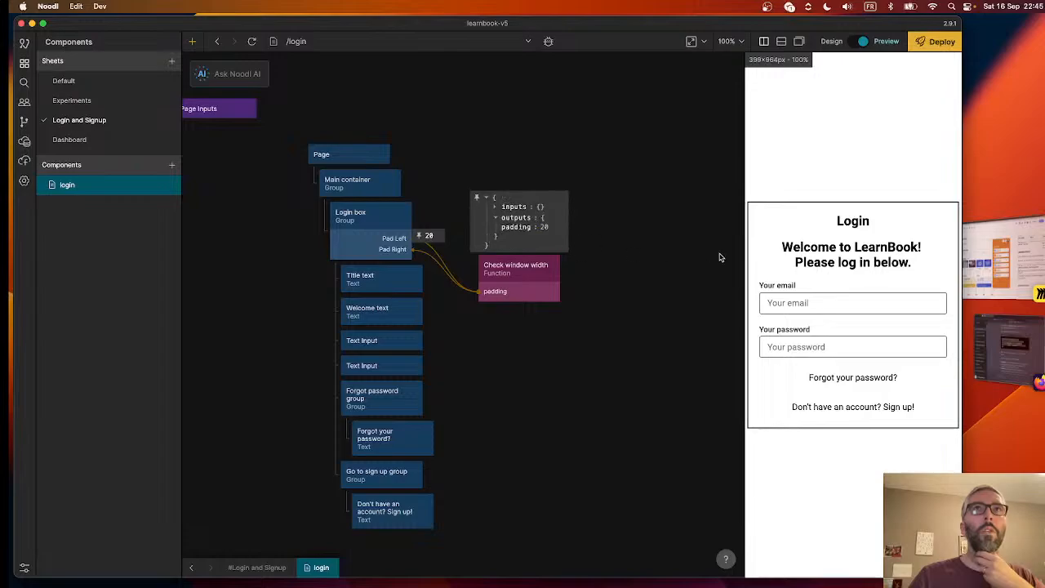
pyautogui.moveTo(742, 240); pyautogui.dragTo(709, 250)
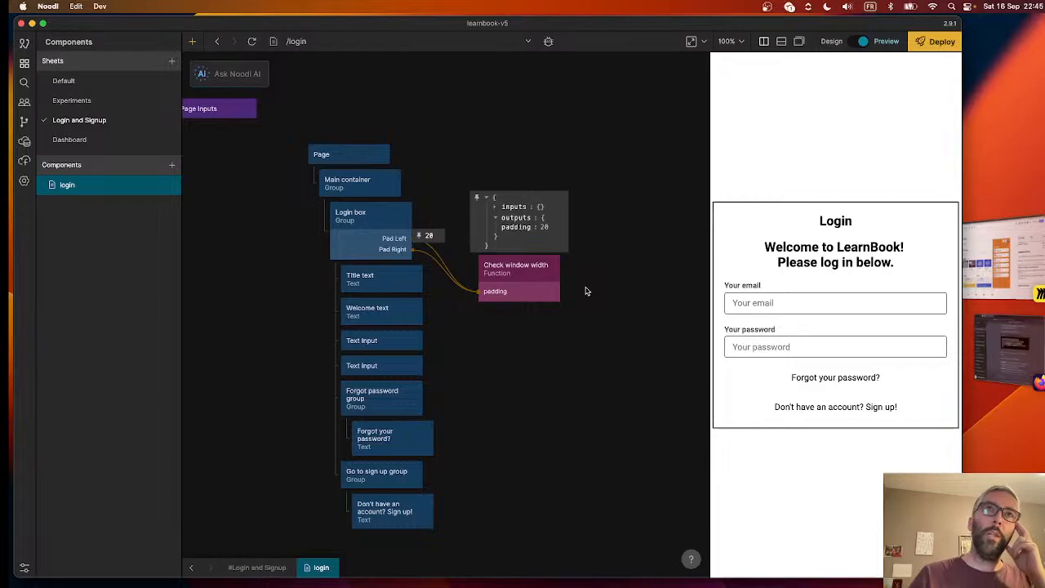
# - Add the line "const initialWindowWidth = window.innerWidth;" above the resize listener in the Check window width script
pyautogui.click(501, 276)
pyautogui.click(153, 177)
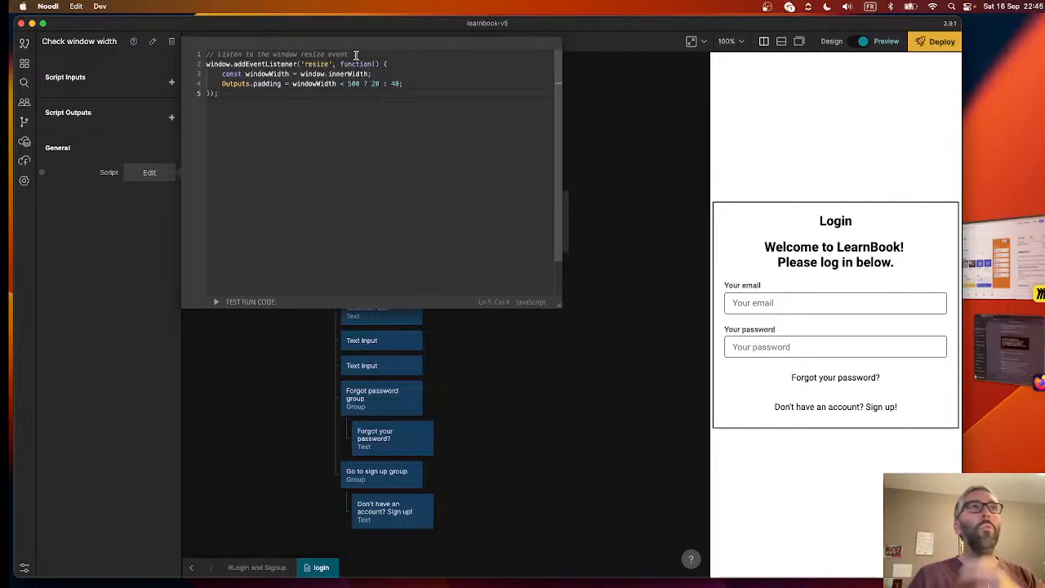
pyautogui.press('Return')
pyautogui.press('Return')
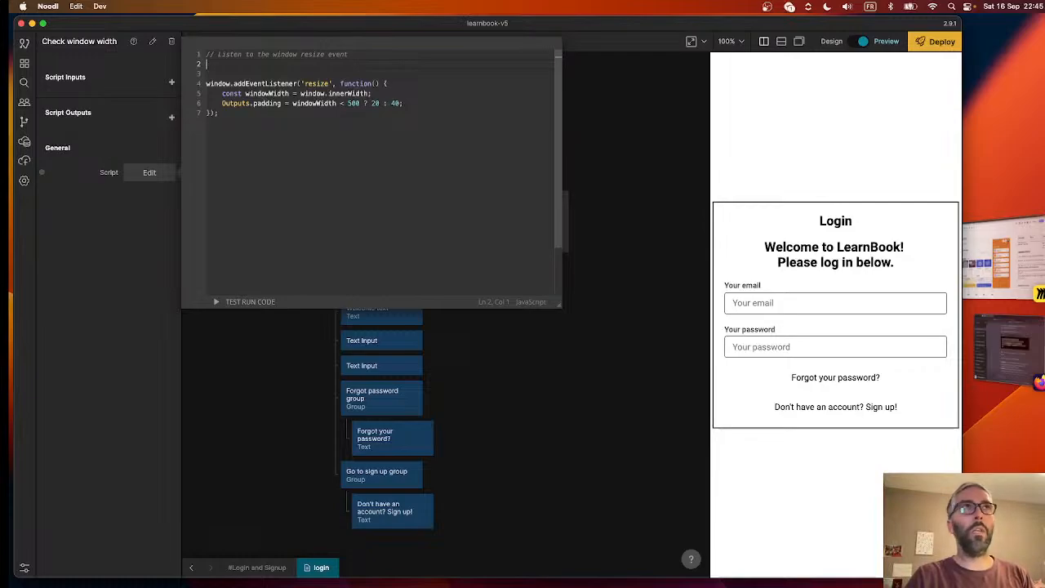
pyautogui.write('const initialWindowWidth =')
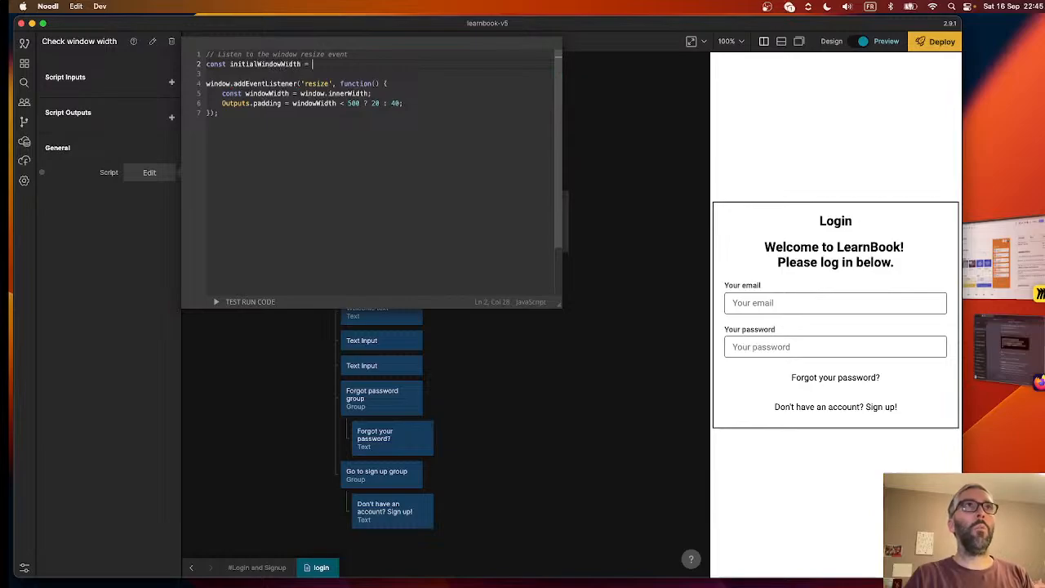
pyautogui.write('window.in')
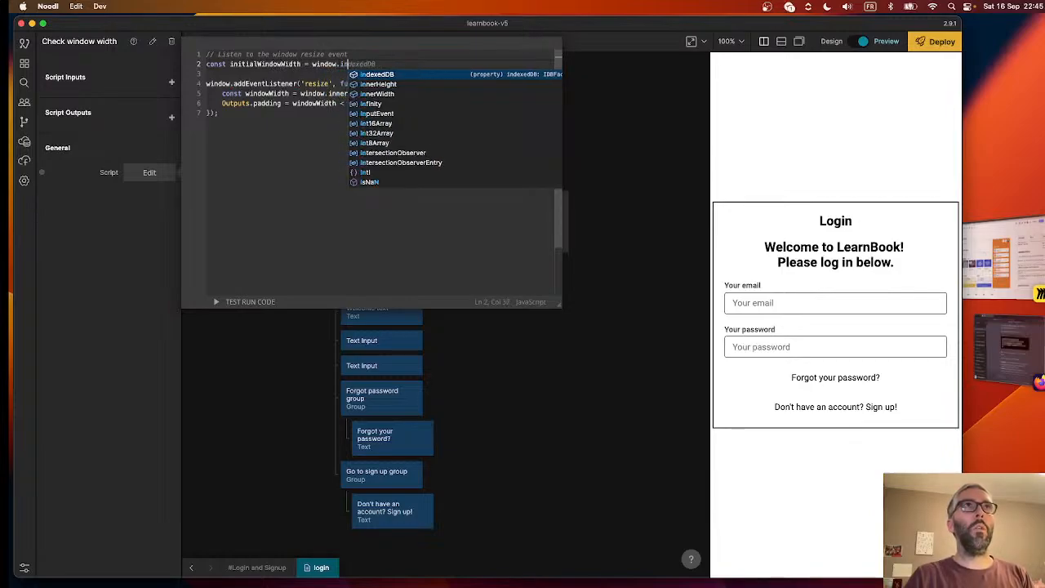
pyautogui.write('nerHei')
pyautogui.press('BackSpace')
pyautogui.press('BackSpace')
pyautogui.press('BackSpace')
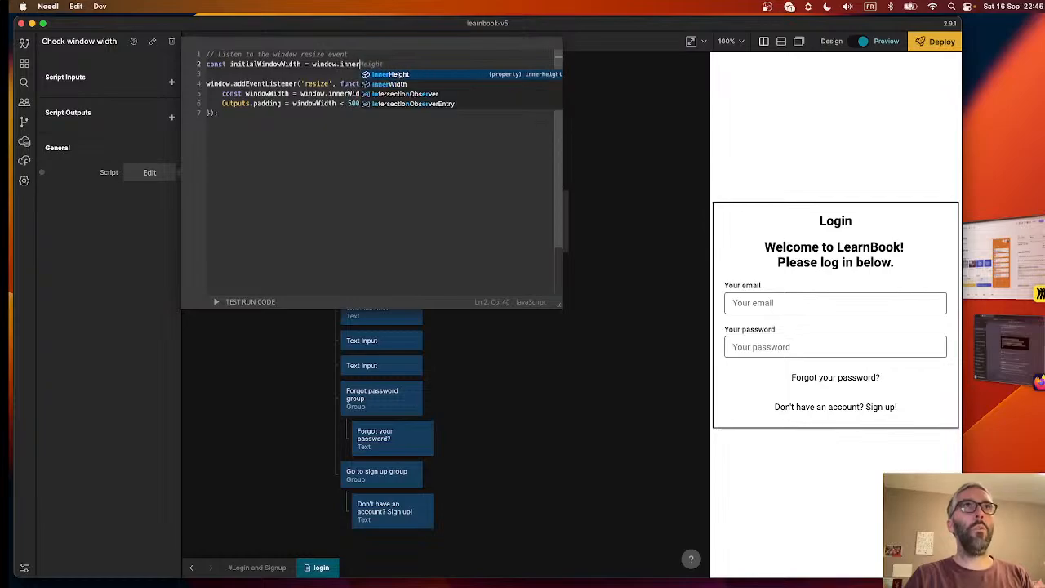
pyautogui.write('Width;')
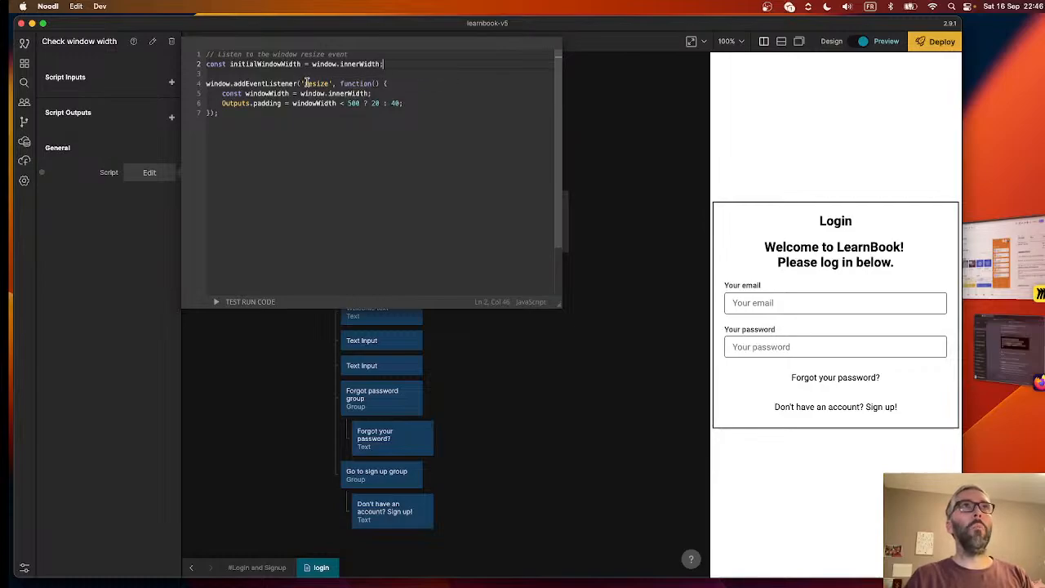
# - Copy the listener's Outputs.padding line and paste it directly below the initialWindowWidth declaration
pyautogui.moveTo(403, 104); pyautogui.dragTo(221, 104)
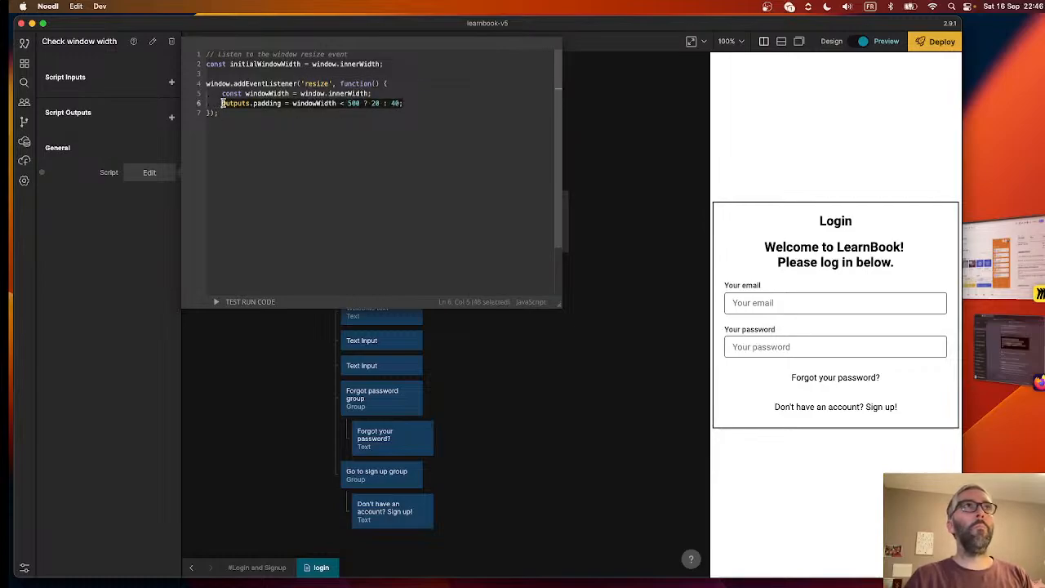
pyautogui.press('super+c')
pyautogui.click(392, 70)
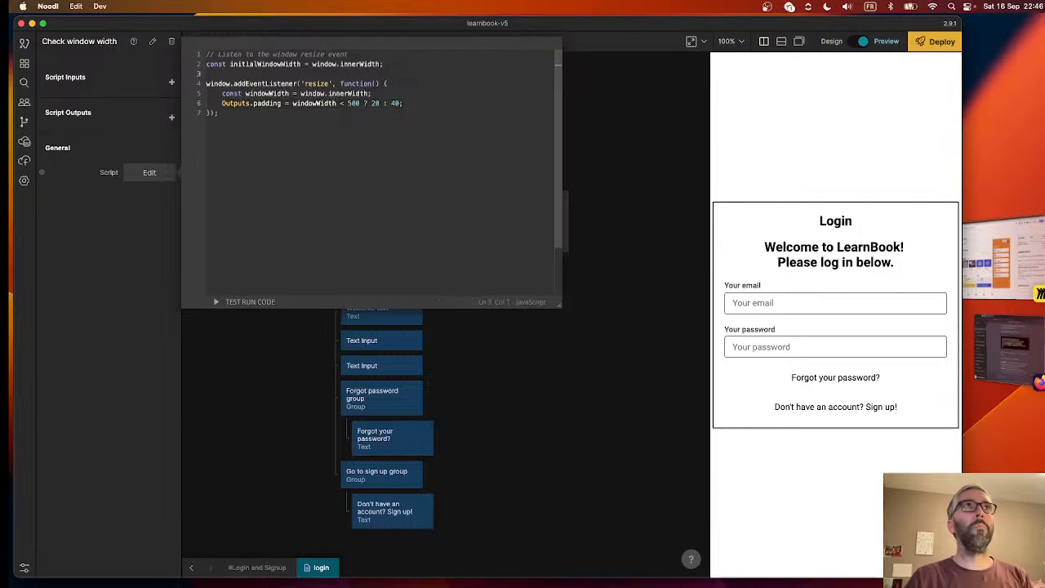
pyautogui.press('Return')
pyautogui.press('super+v')
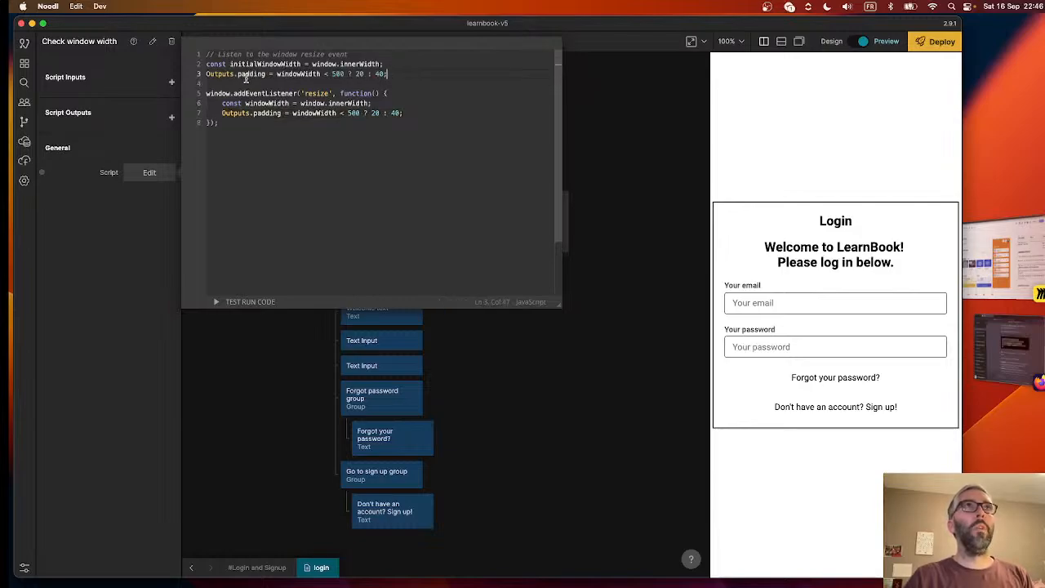
# - Move the comment "// Listen to the window resize event" from the script's first line to above the addEventListener call
pyautogui.tripleClick(303, 54)
pyautogui.press('BackSpace')
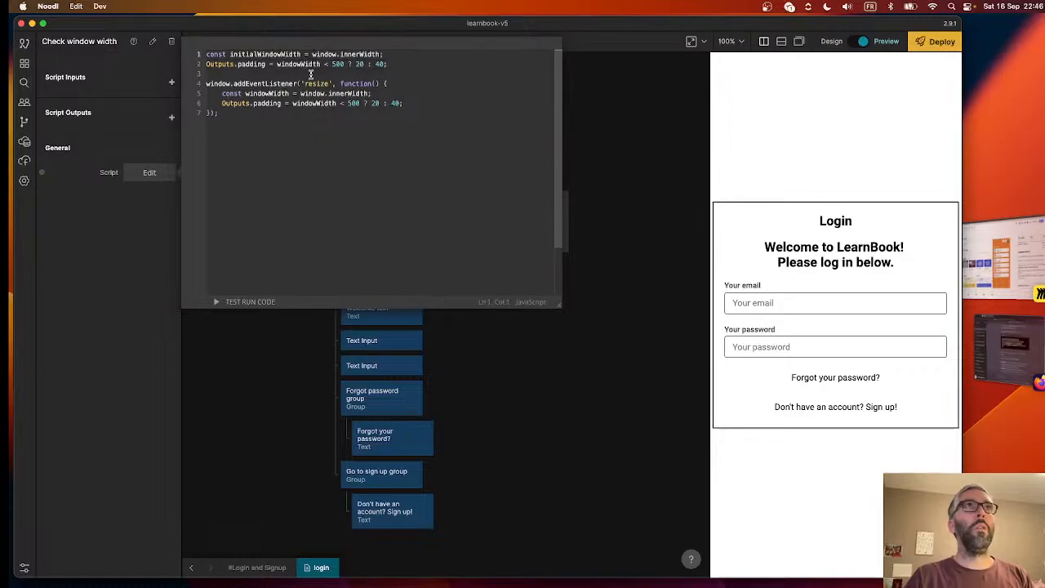
pyautogui.press('super+z')
pyautogui.press('super+z')
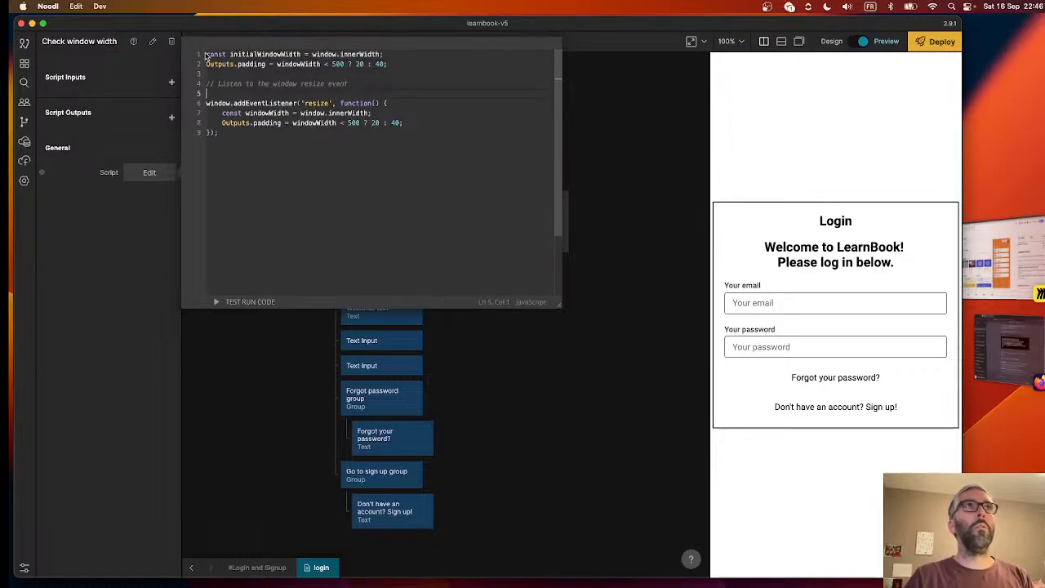
# - Add the comment "// Check window width on page load before resize event" as the first line of the script
pyautogui.click(206, 54)
pyautogui.press('Return')
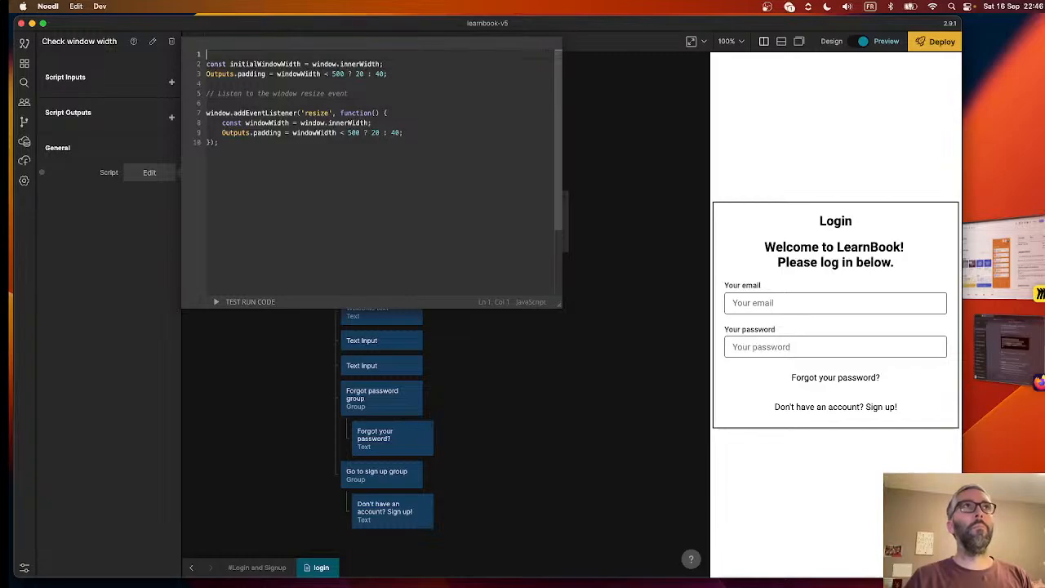
pyautogui.write('// Check ')
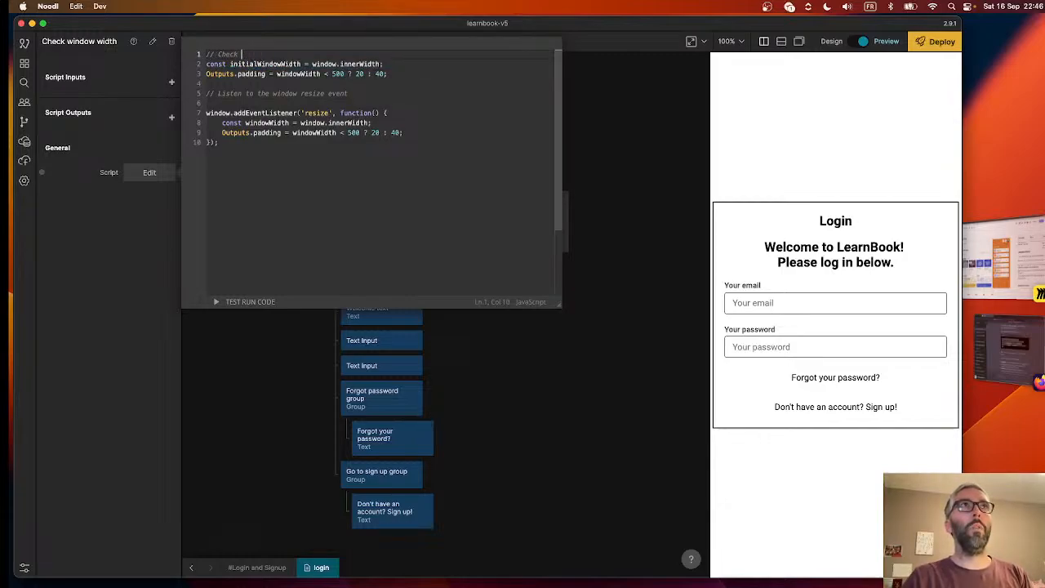
pyautogui.write('pagedo')
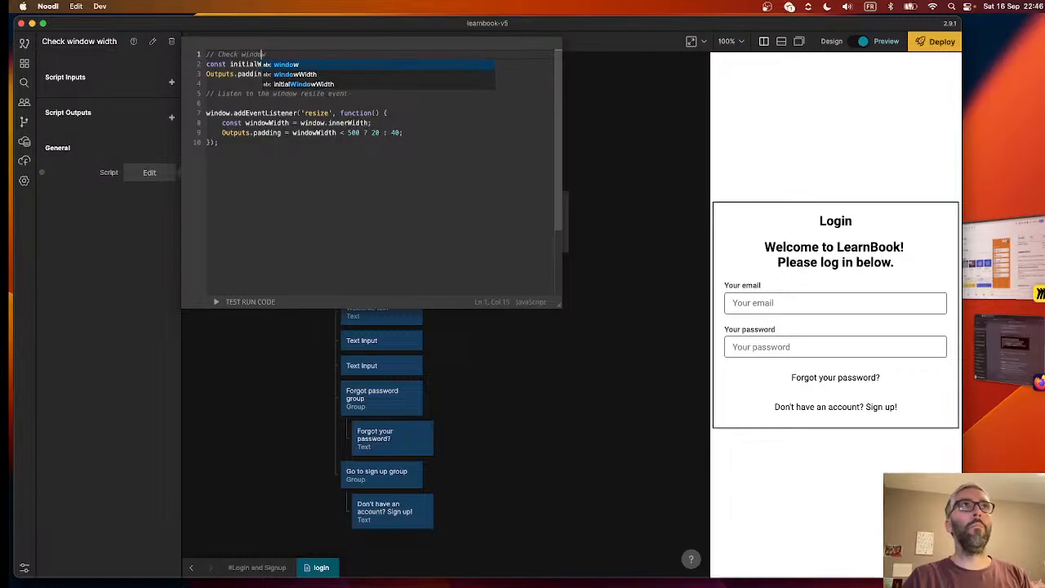
pyautogui.write('w width on page load')
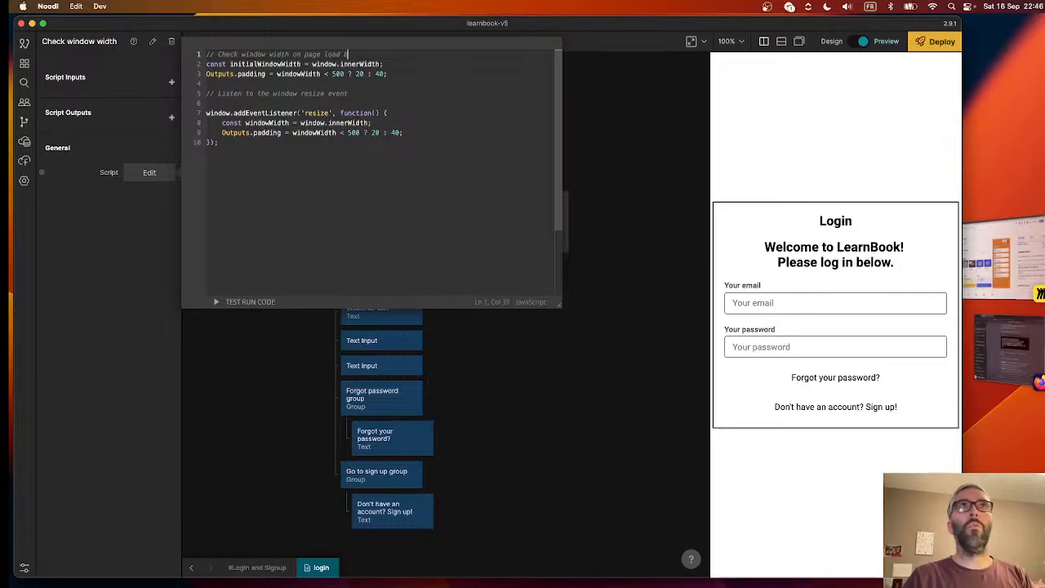
pyautogui.write(' before resize e')
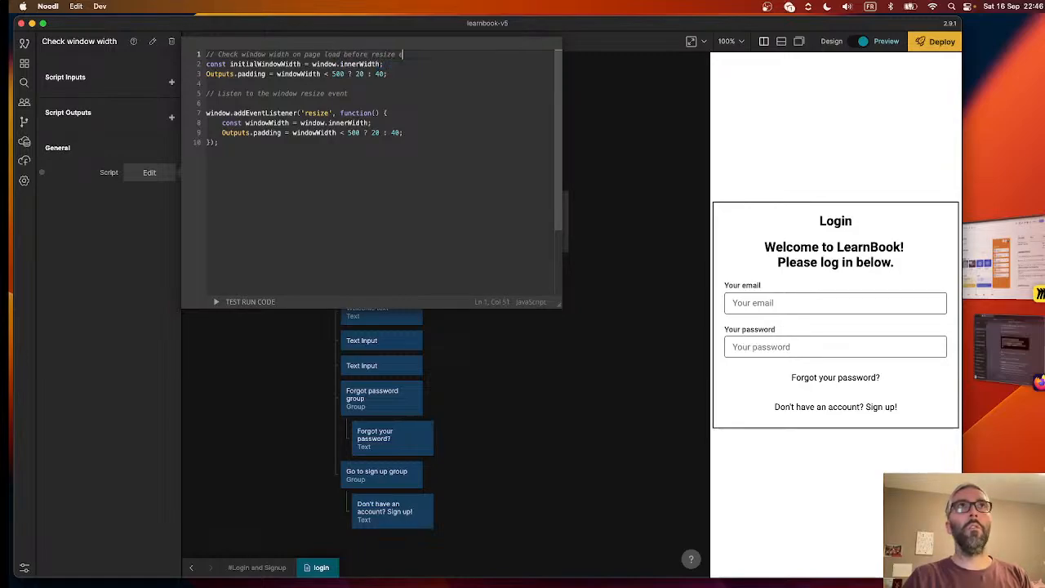
pyautogui.write('vent')
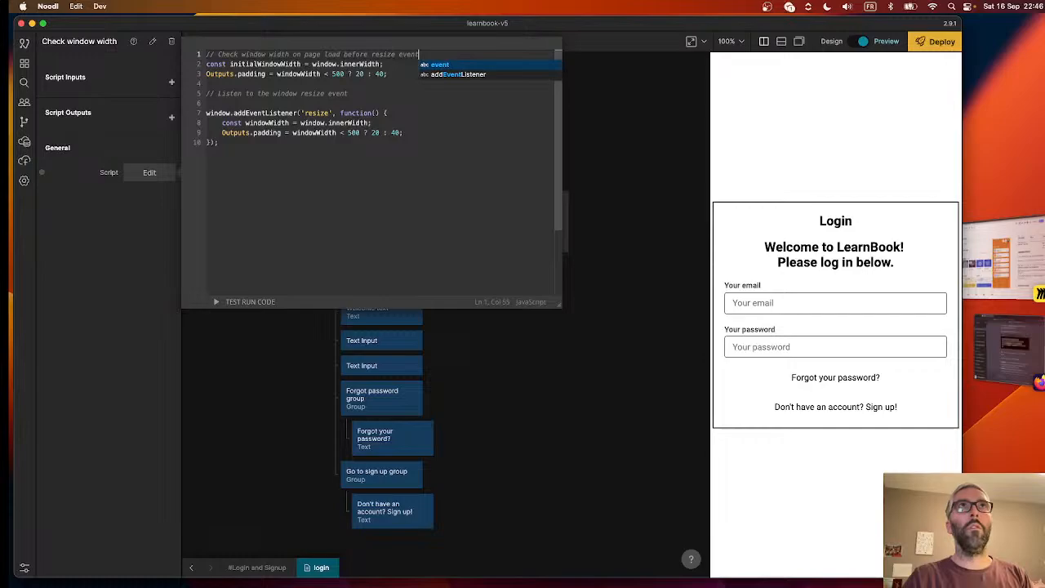
# - Remove the blank line between the resize comment and the addEventListener call, and close the script editor
pyautogui.click(212, 103)
pyautogui.press('BackSpace')
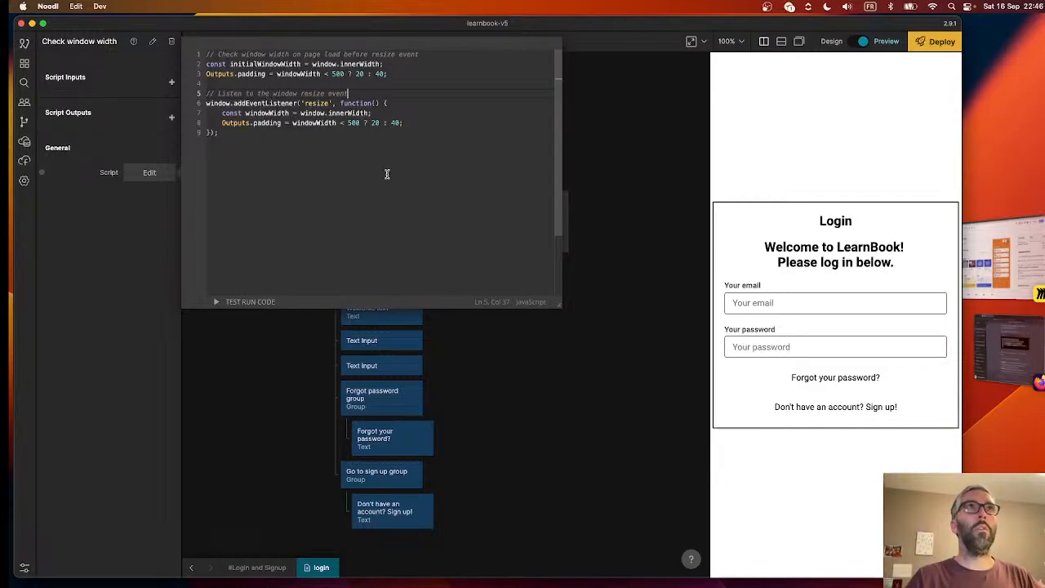
pyautogui.click(634, 367)
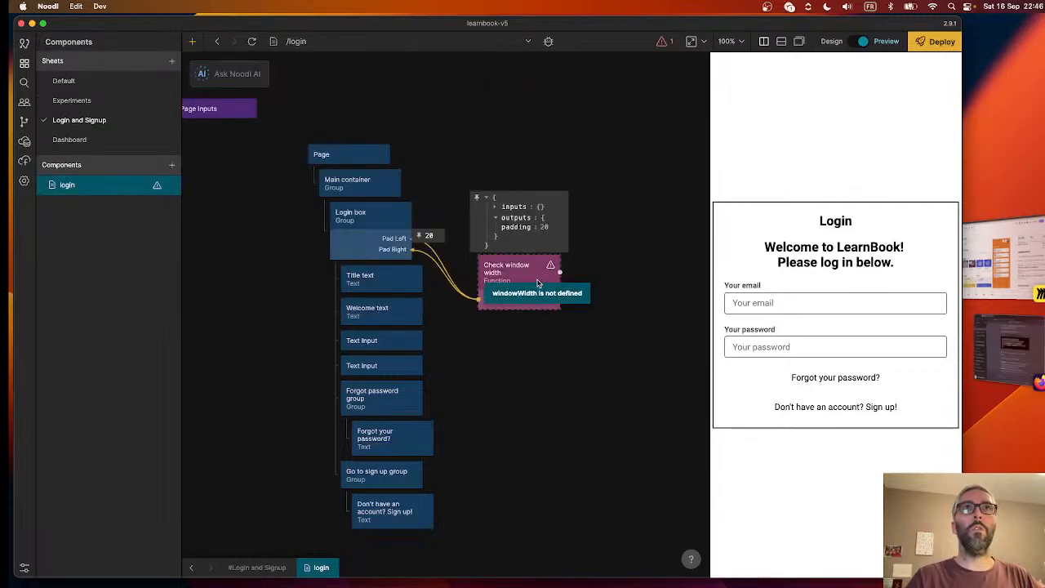
# - Replace windowWidth with initialWindowWidth in the page-load Outputs.padding line of the Check window width script
pyautogui.click(537, 282)
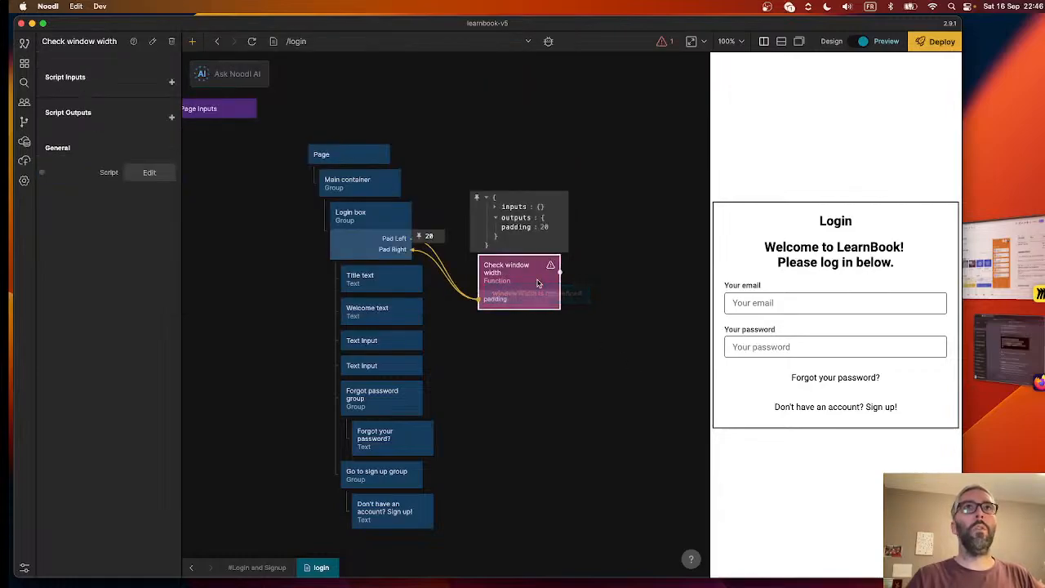
pyautogui.click(146, 173)
pyautogui.doubleClick(293, 75)
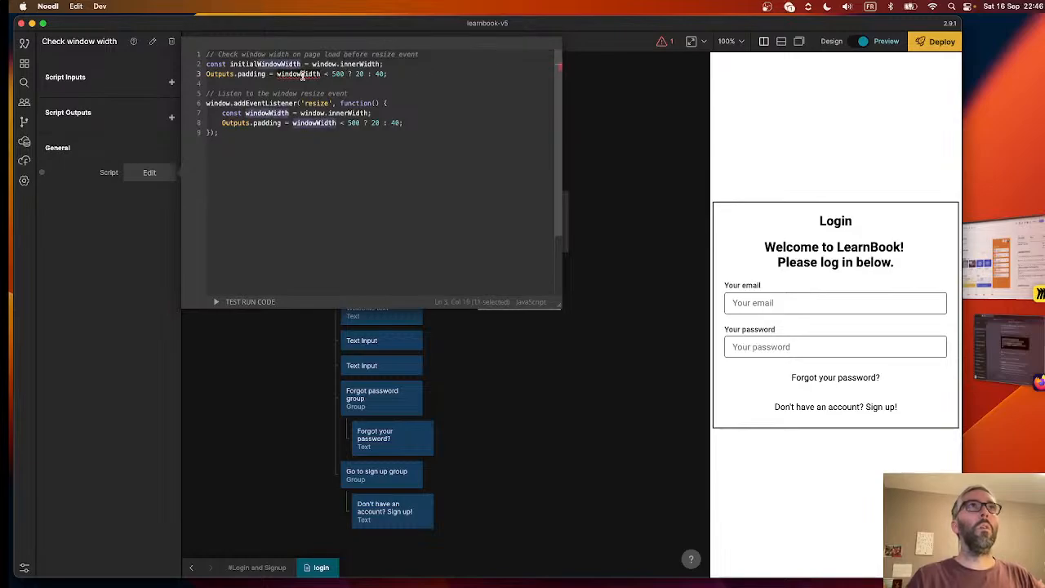
pyautogui.click(277, 74)
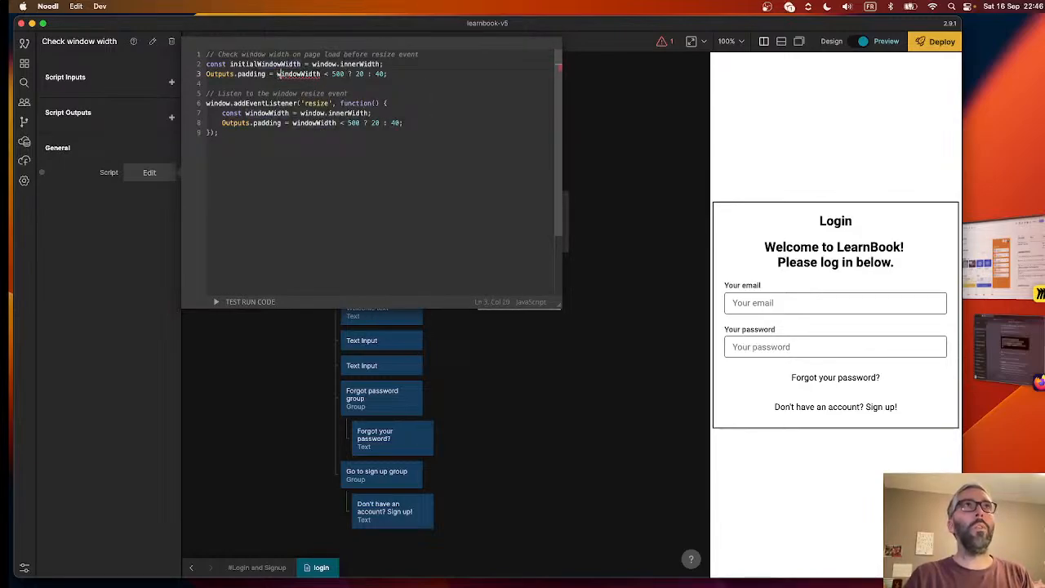
pyautogui.press('Delete')
pyautogui.write('ini')
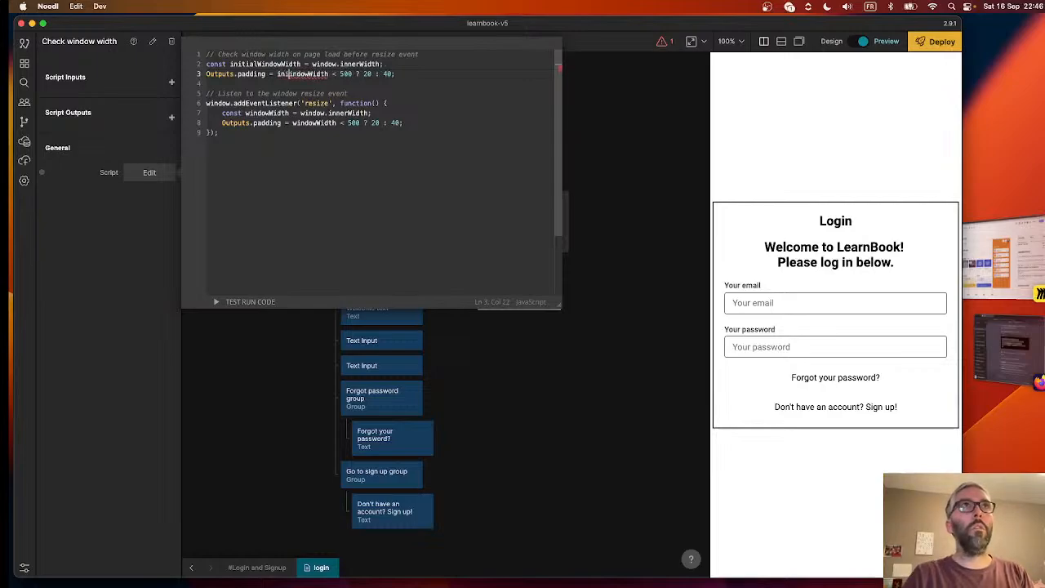
pyautogui.write('tialW')
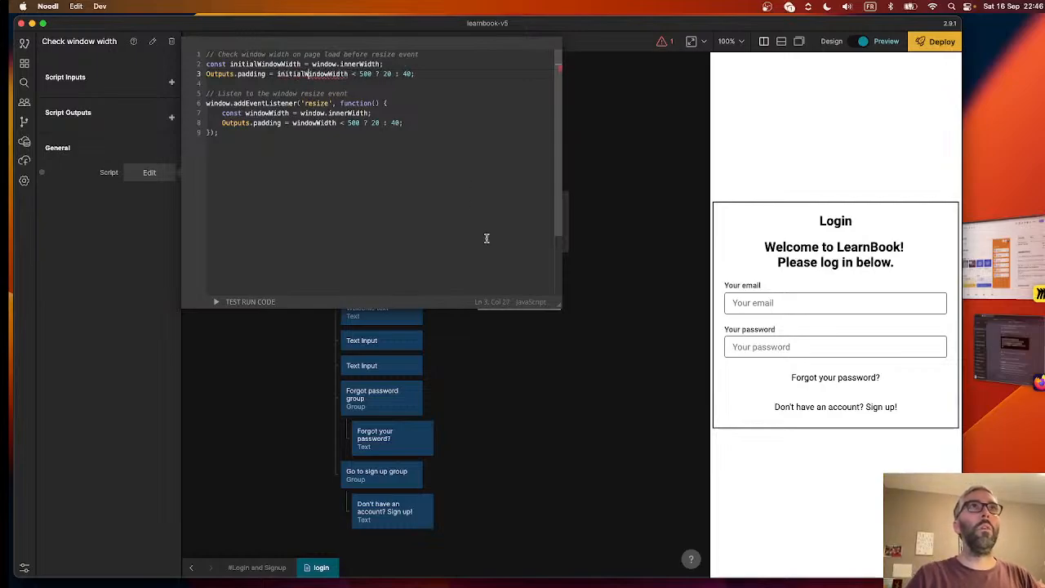
pyautogui.click(514, 353)
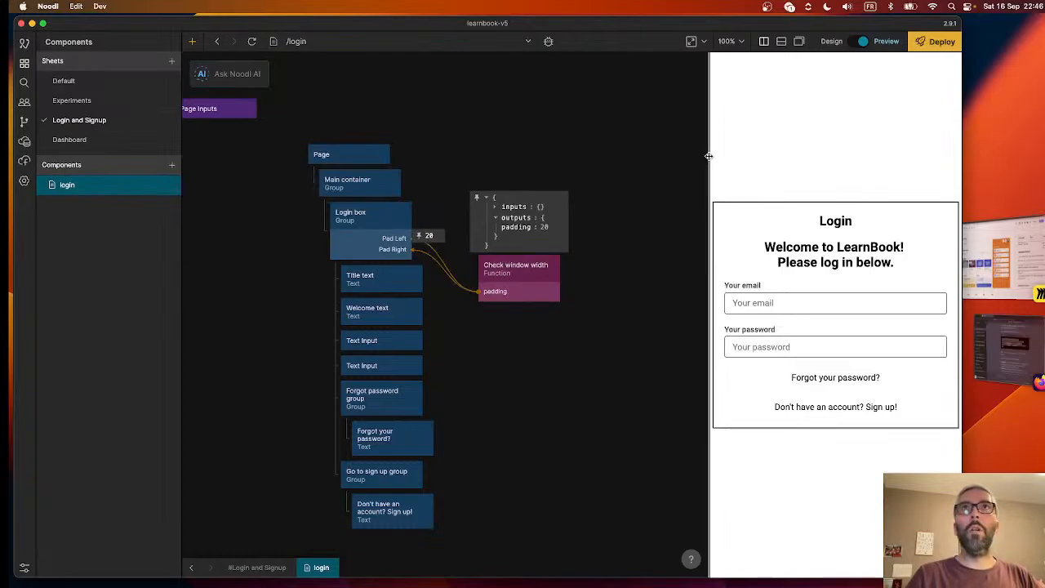
# - Widen the preview to about 611 px and expand the Check window width outputs to test the padding
pyautogui.moveTo(708, 155); pyautogui.dragTo(643, 157)
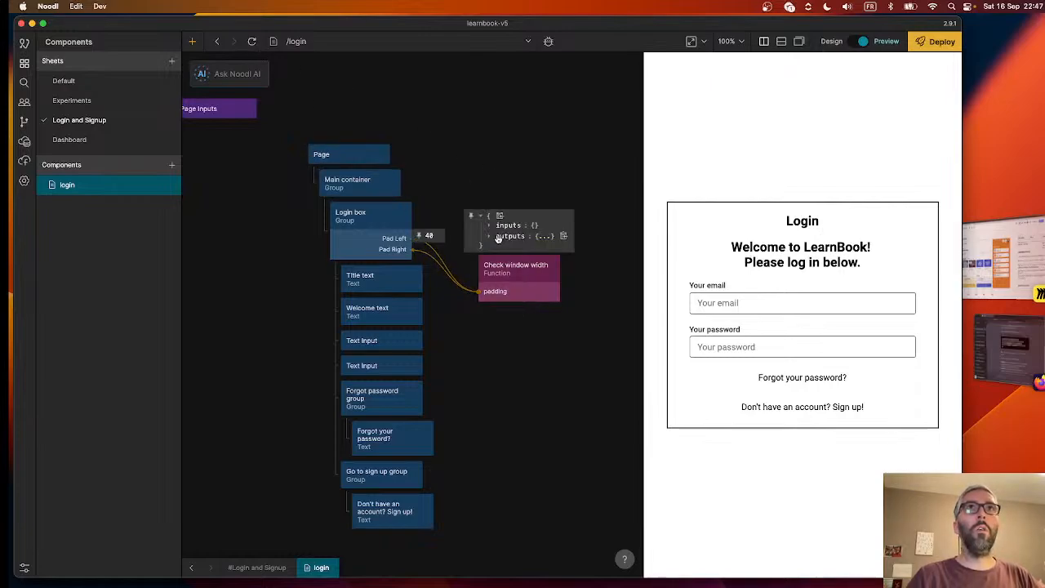
pyautogui.click(498, 237)
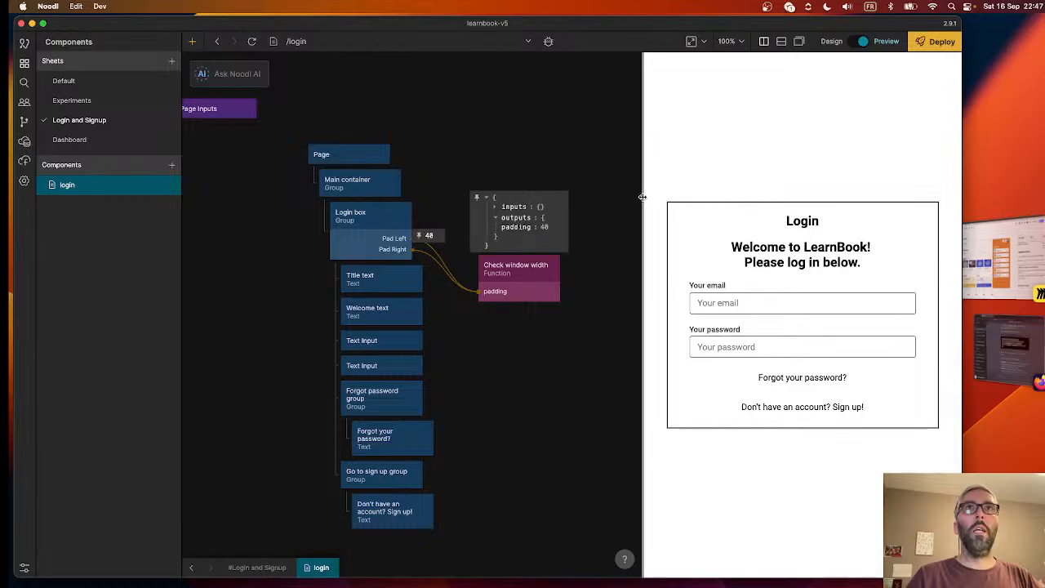
pyautogui.moveTo(644, 201)
pyautogui.mouseDown()
pyautogui.moveTo(717, 200)
pyautogui.moveTo(627, 200)
pyautogui.mouseUp()
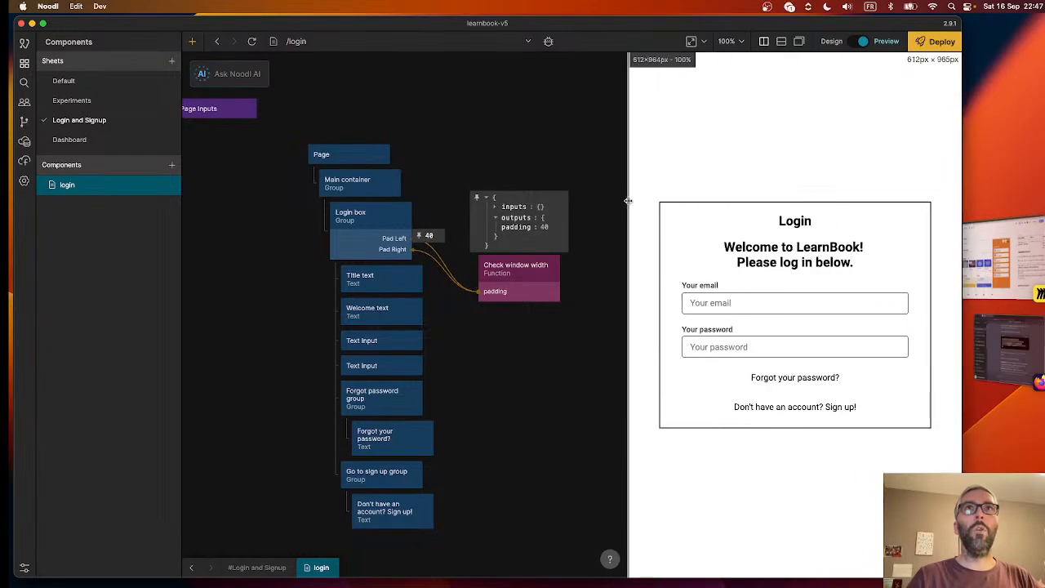
# - Review the finished Check window width script, checking both the page-load and resize padding code
pyautogui.click(518, 282)
pyautogui.click(149, 172)
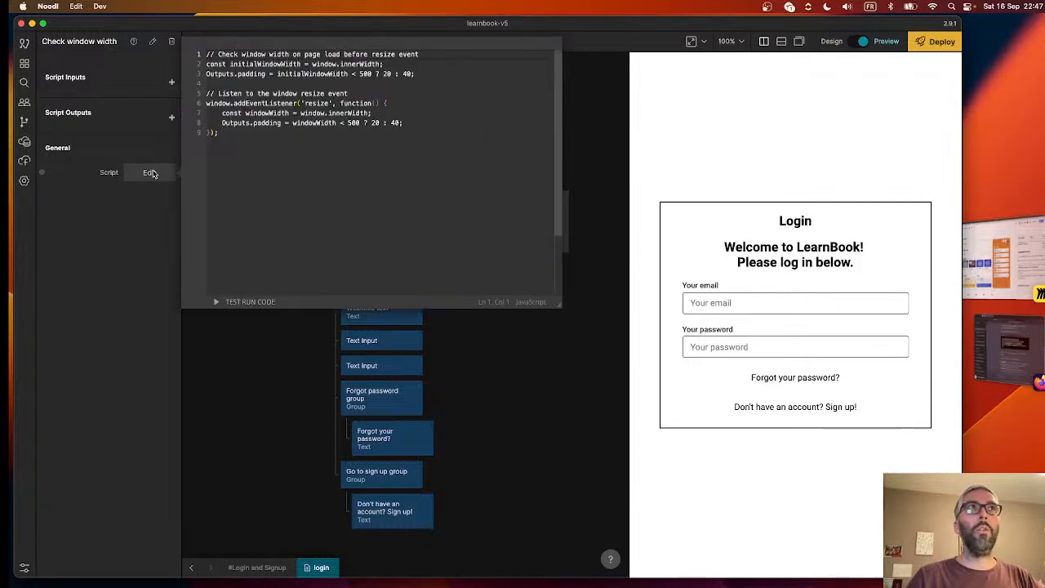
pyautogui.click(508, 367)
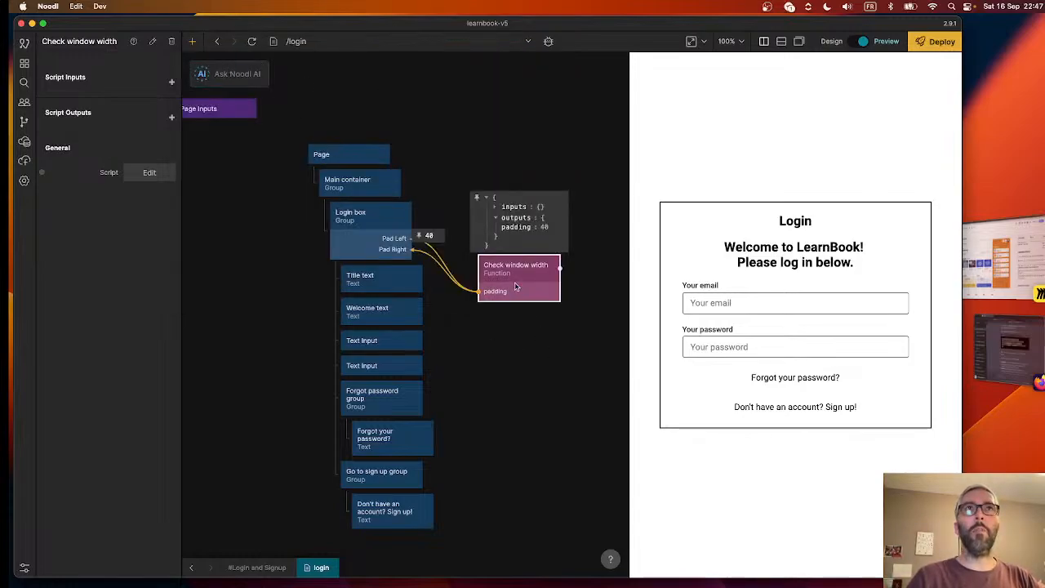
# - Move the Check window width node up so it lines up with the Login box padding connections
pyautogui.moveTo(515, 286); pyautogui.dragTo(510, 249)
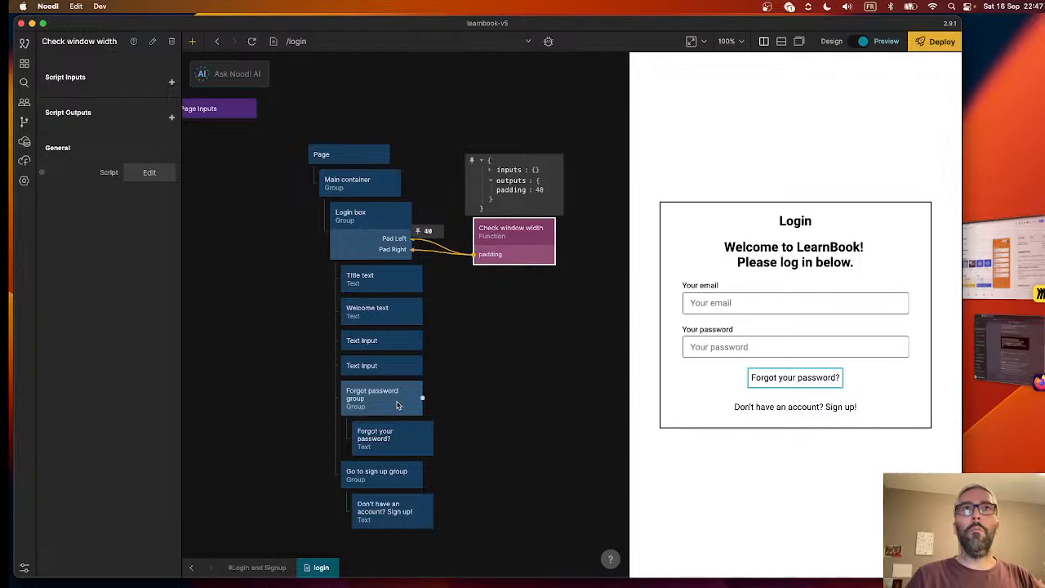
pyautogui.click(495, 367)
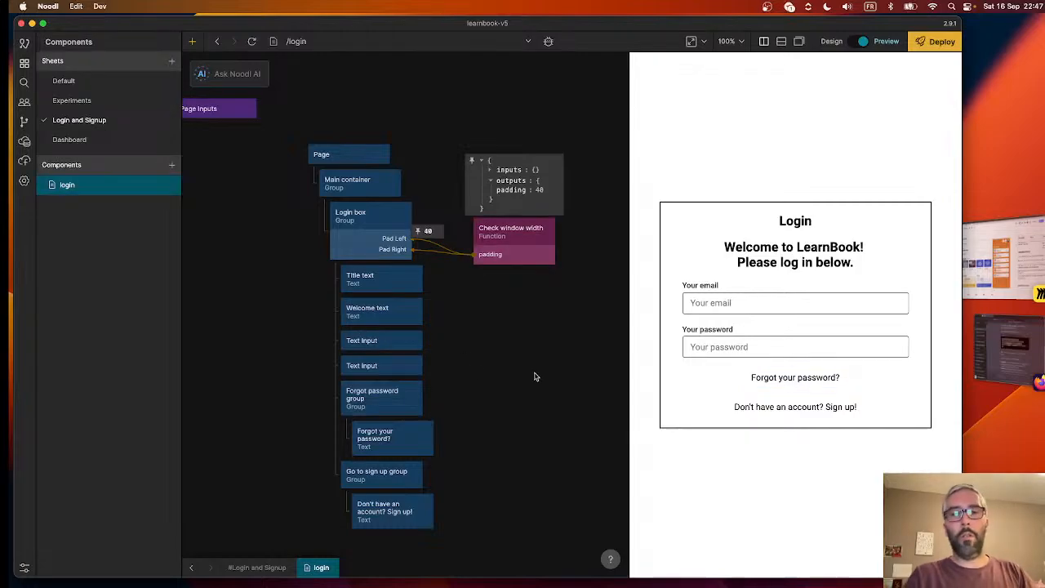
# - Add a Button node to the Login box between the second Text Input and the Forgot password group, and centre it horizontally
pyautogui.rightClick(535, 376)
pyautogui.write('button')
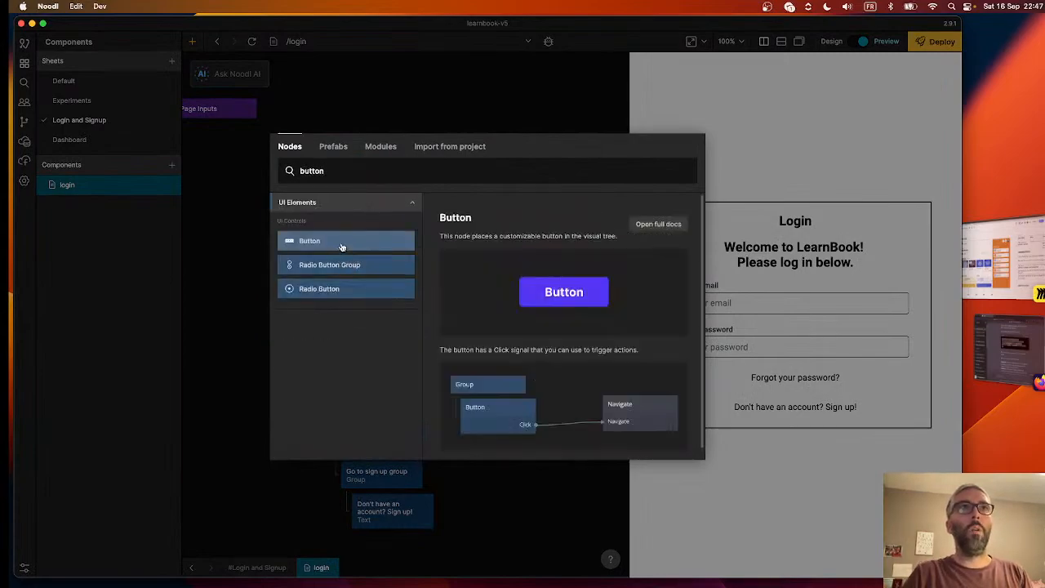
pyautogui.click(341, 247)
pyautogui.moveTo(563, 380); pyautogui.dragTo(411, 392)
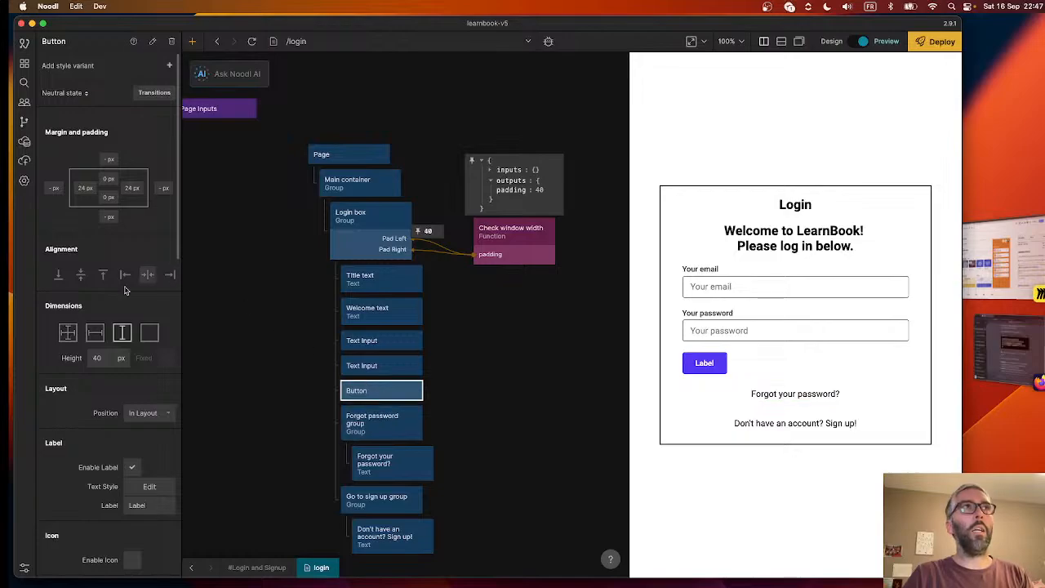
pyautogui.click(148, 275)
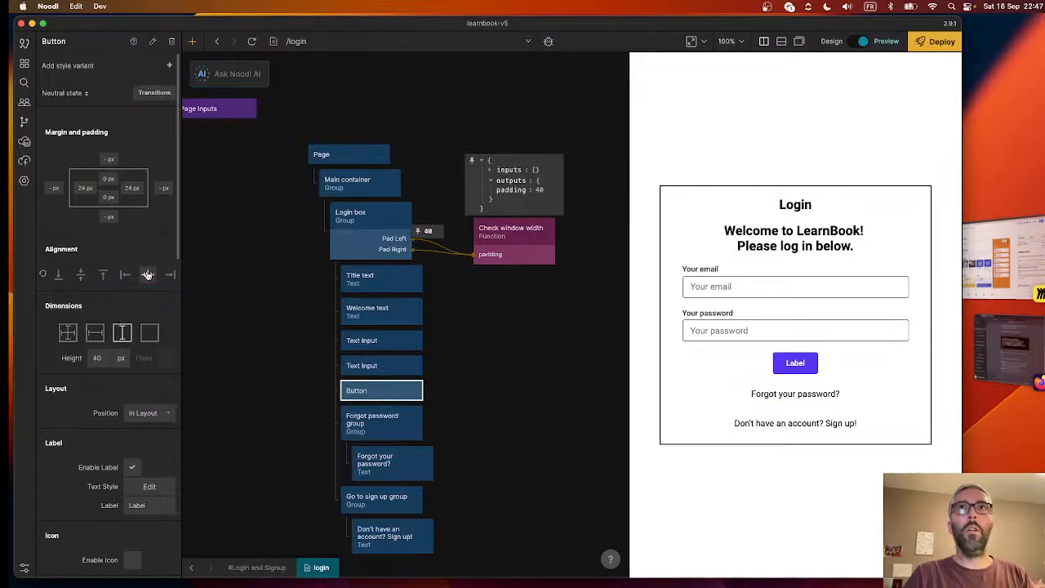
# - Set the new button's label to Login
pyautogui.scroll(-3, 91, 439)
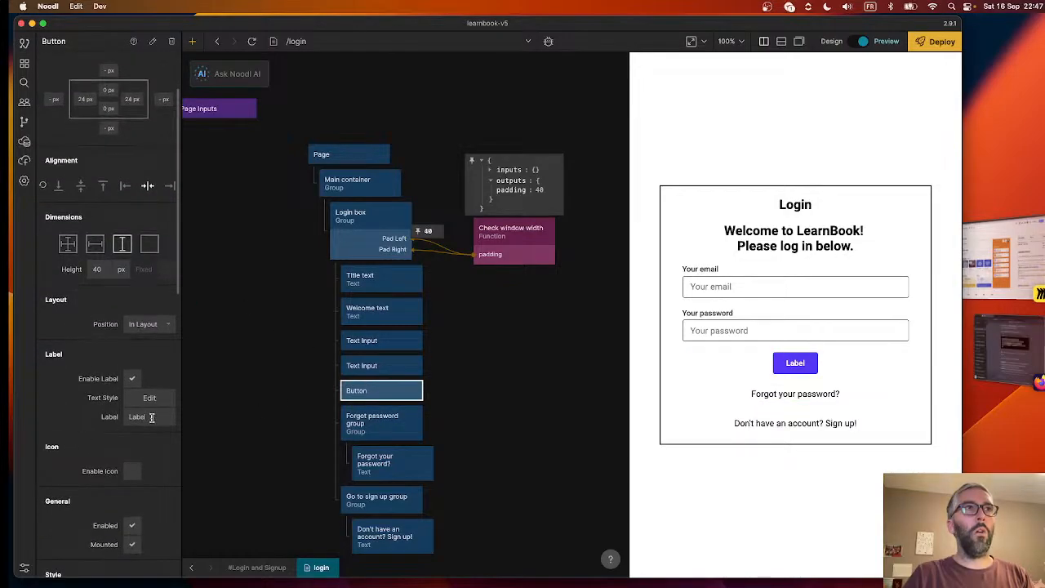
pyautogui.click(140, 417)
pyautogui.write('Login')
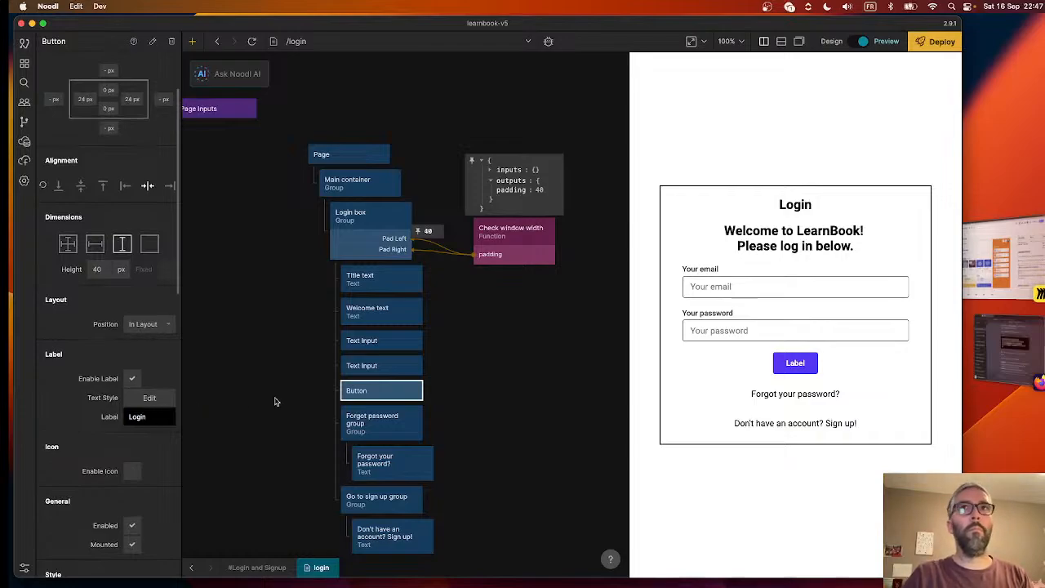
pyautogui.click(275, 401)
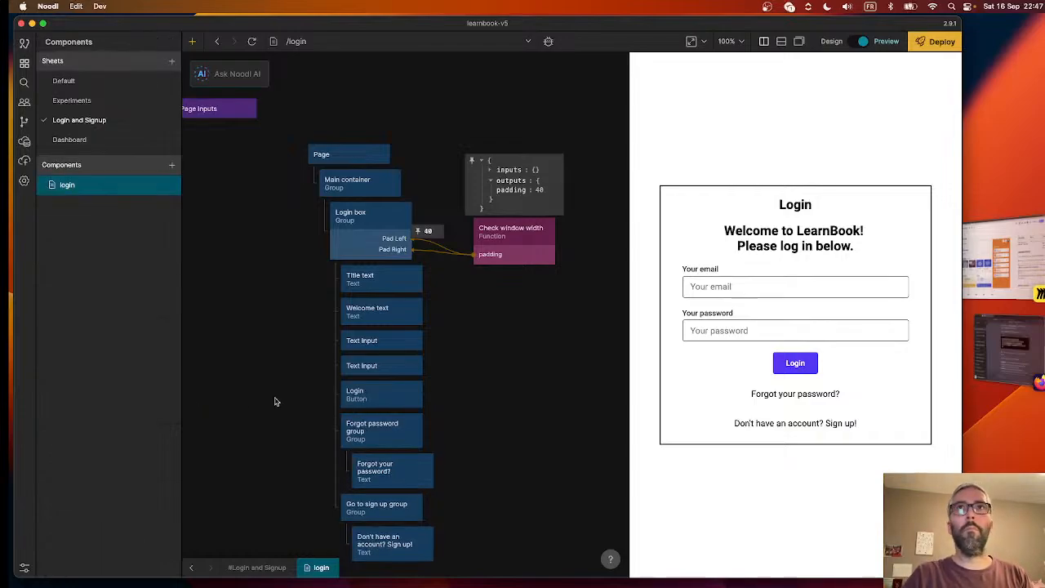
# - Look through the Login button's properties, from its style variant option to its background colour settings
pyautogui.click(377, 393)
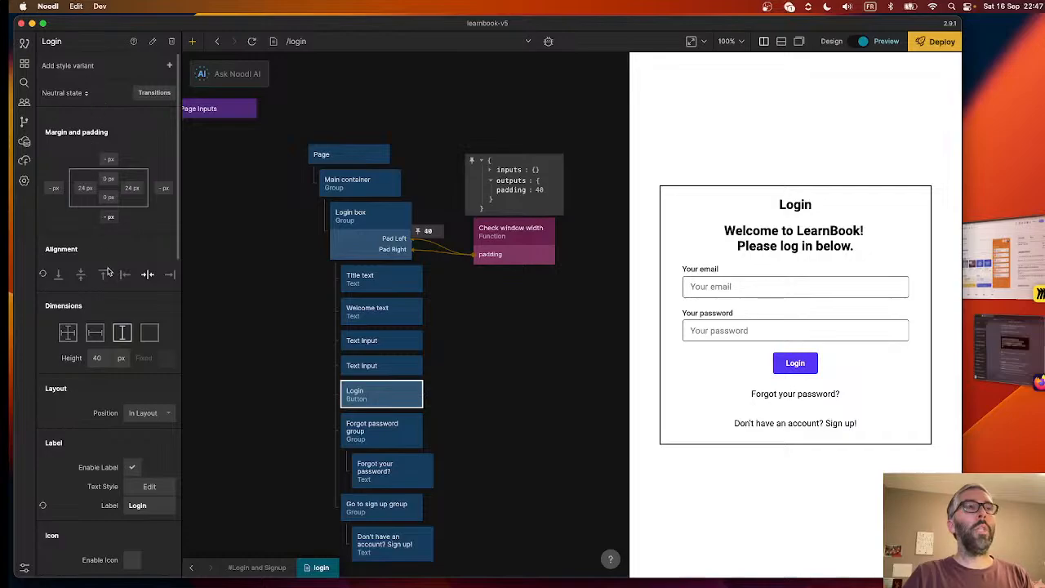
pyautogui.click(76, 67)
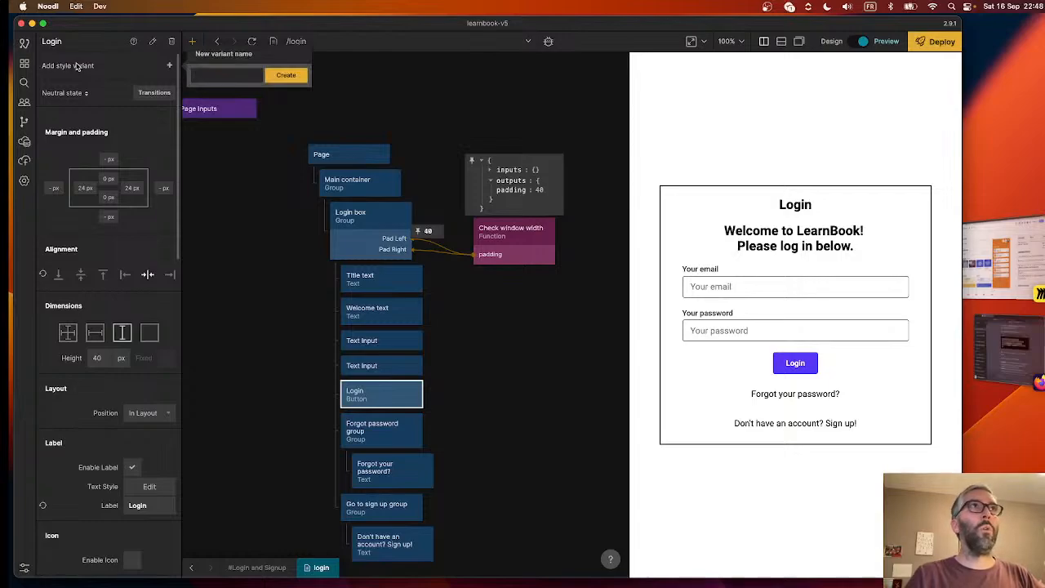
pyautogui.click(135, 124)
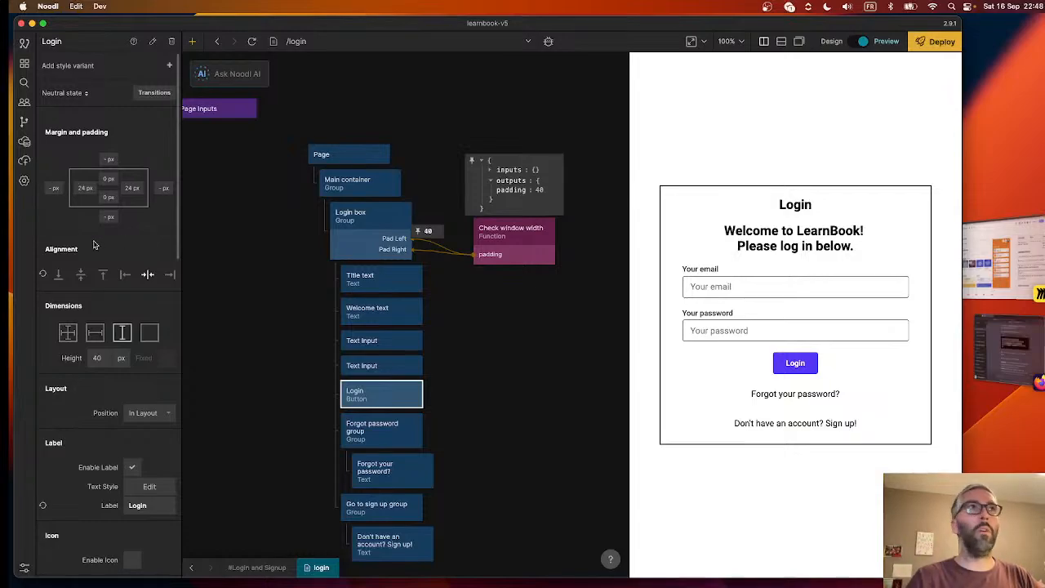
pyautogui.scroll(-2, 107, 270)
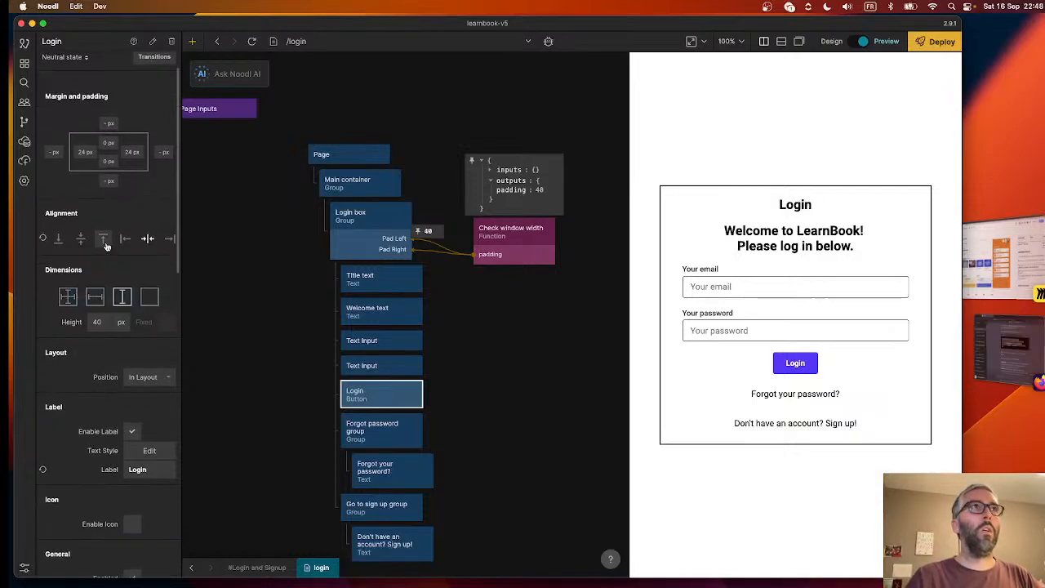
pyautogui.scroll(2, 131, 253)
pyautogui.scroll(-5, 153, 240)
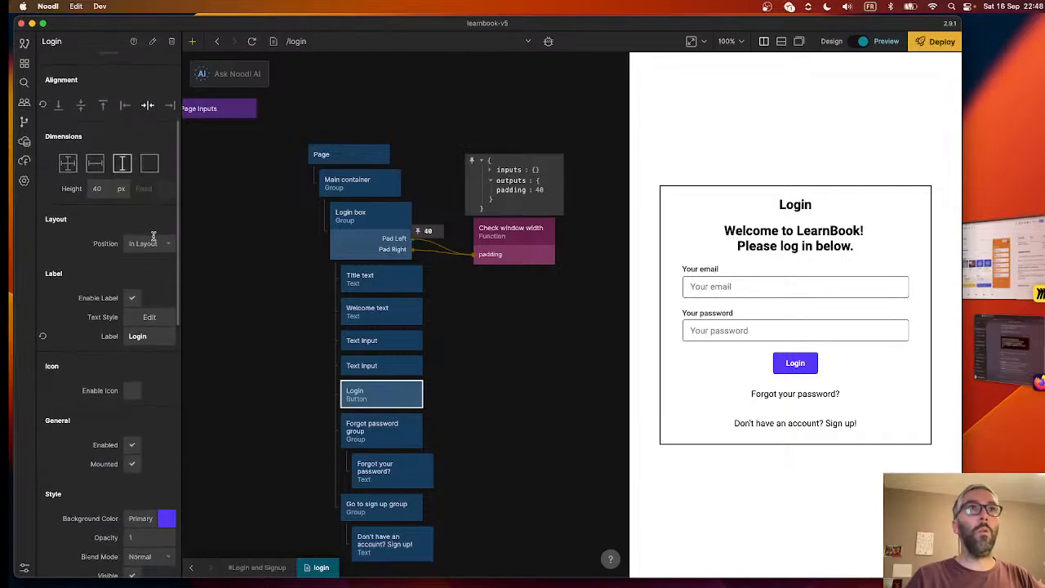
# - Check the LearnBook architecture board in Miro, bring up Storyboard-LB-Prof_1.4.pdf in Preview, and open Digital Colour Meter
pyautogui.click(1004, 253)
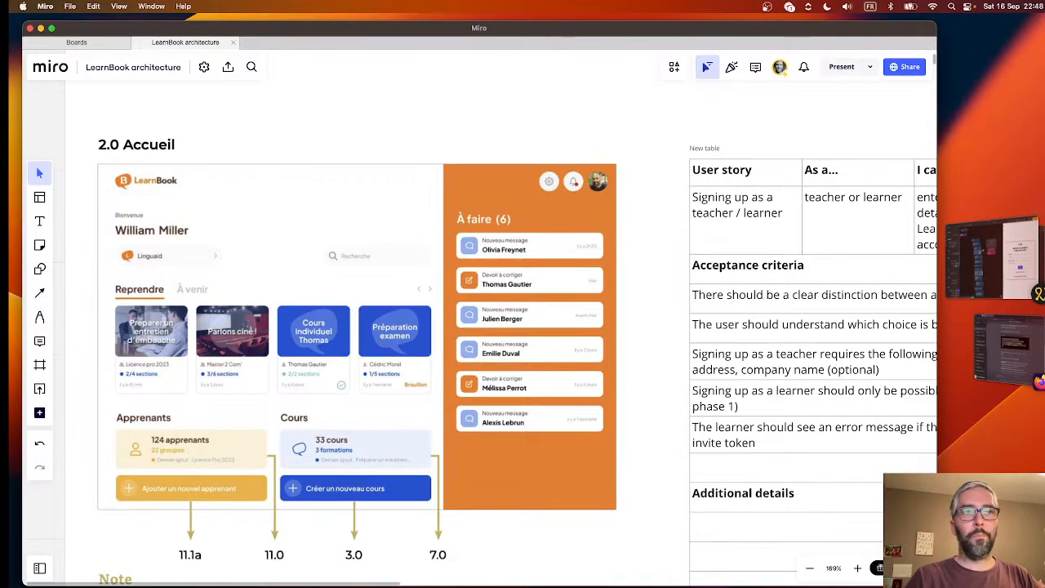
pyautogui.press('super+Tab')
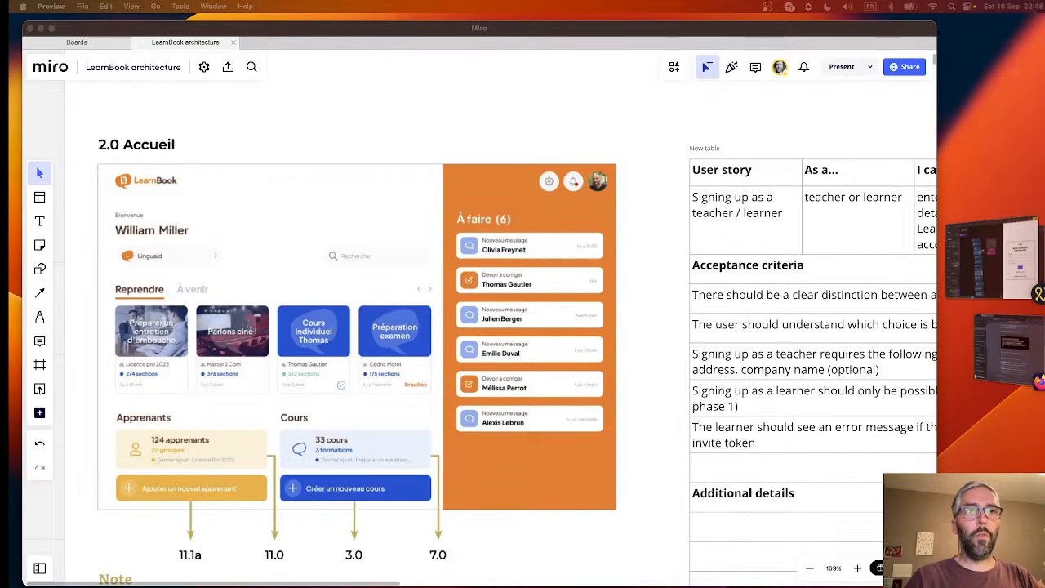
pyautogui.press('super+Tab')
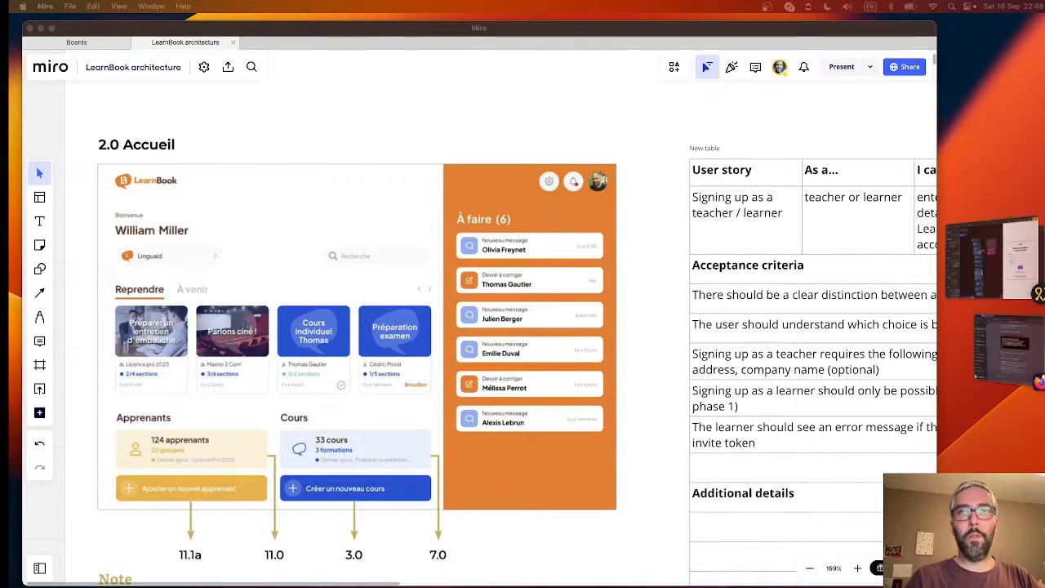
pyautogui.moveTo(1, 69); pyautogui.dragTo(426, 67)
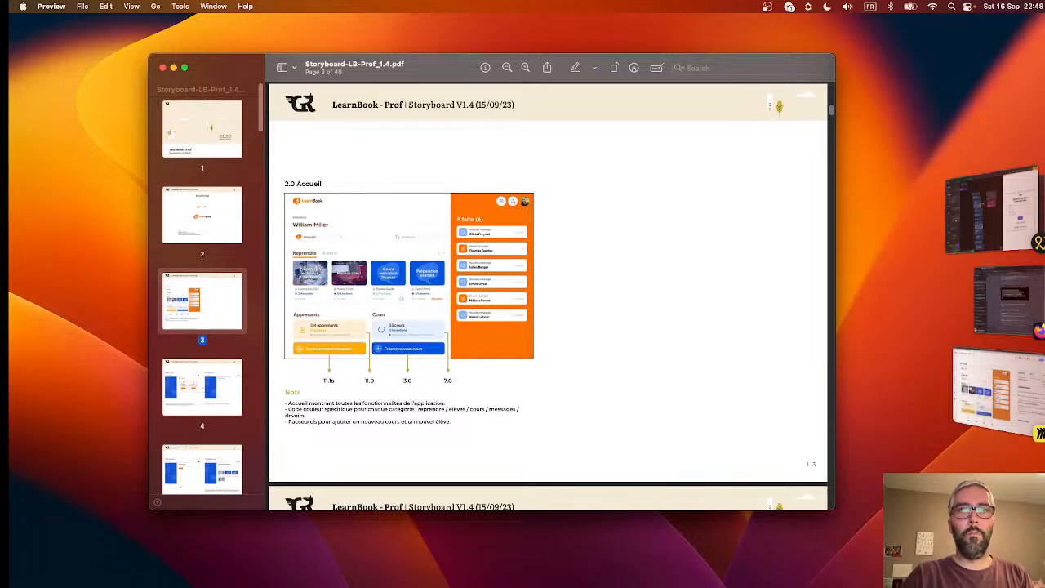
pyautogui.press('super+Tab')
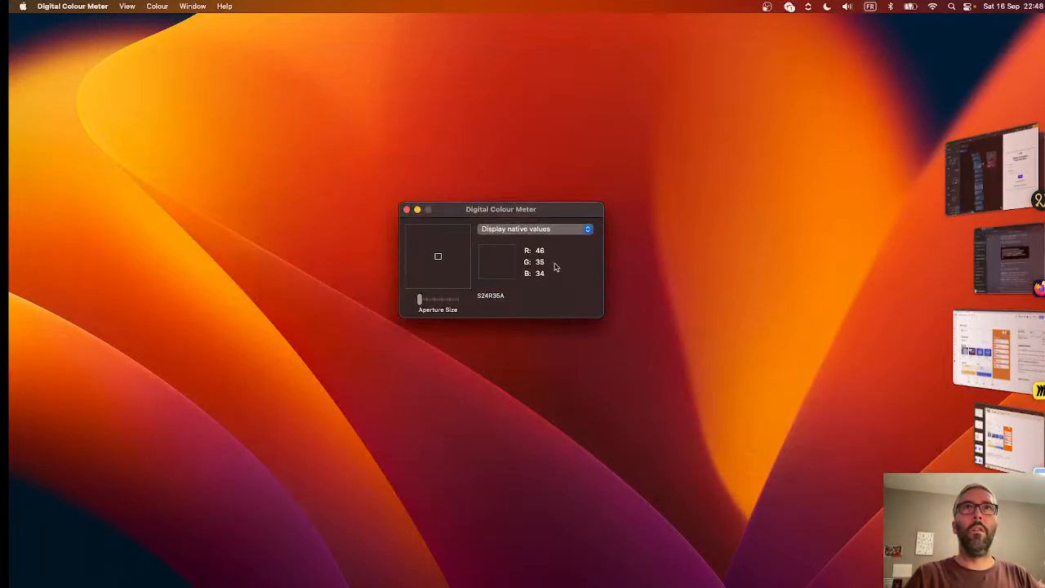
# - Arrange the storyboard PDF and Digital Colour Meter side by side so both are fully visible
pyautogui.click(1009, 447)
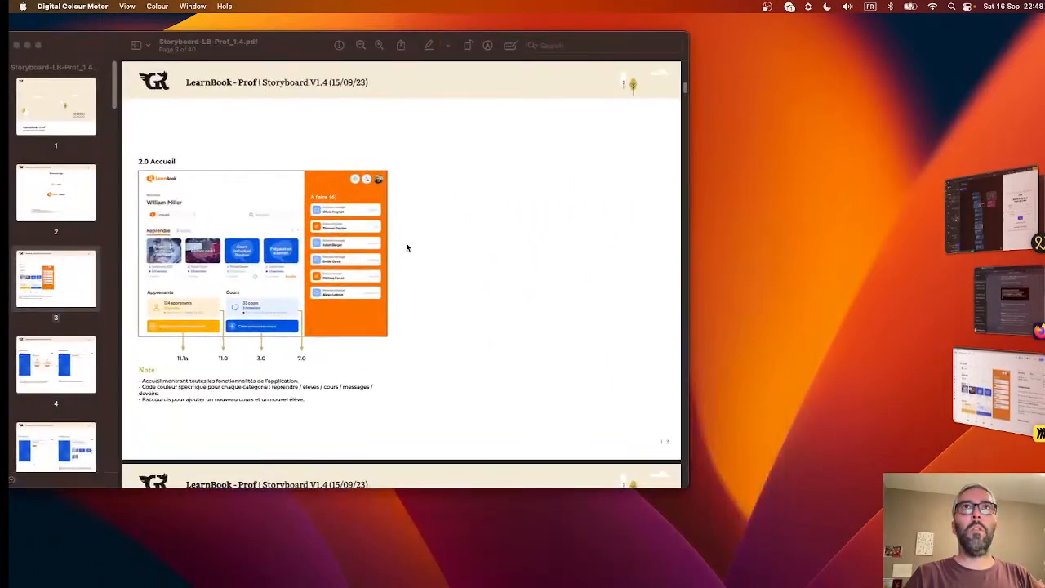
pyautogui.moveTo(508, 38); pyautogui.dragTo(523, 261)
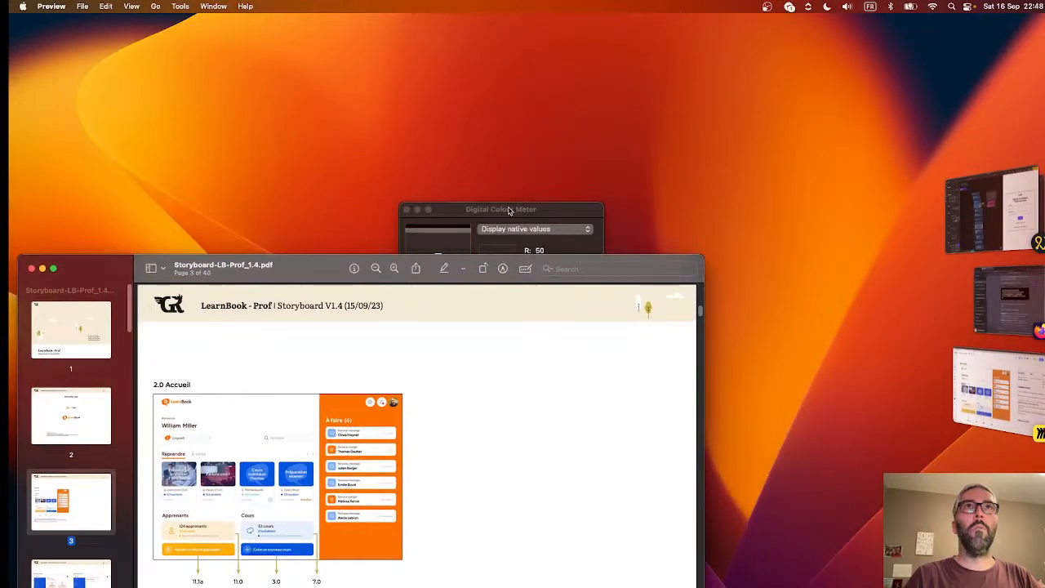
pyautogui.moveTo(511, 211); pyautogui.dragTo(838, 124)
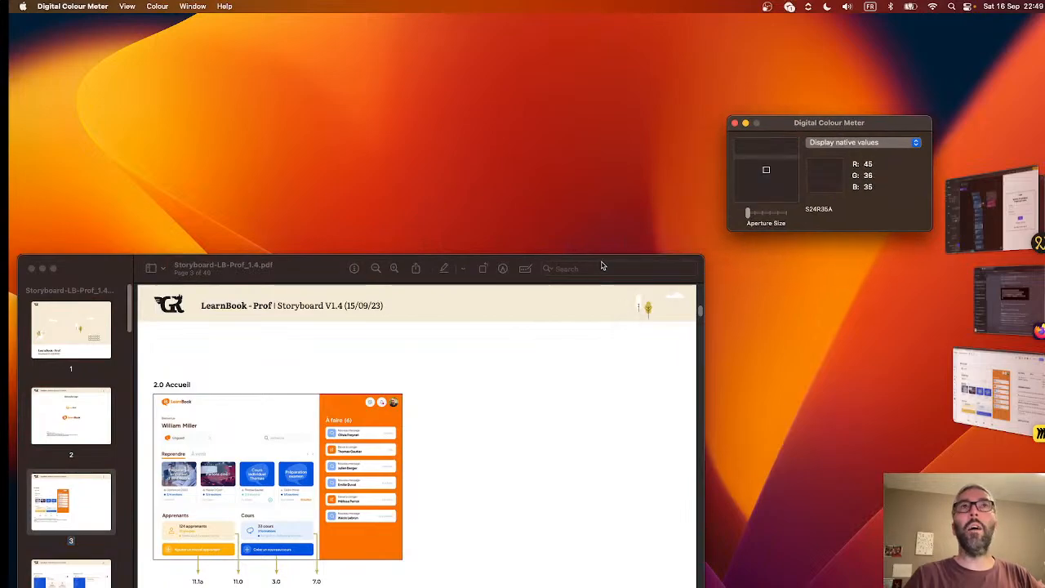
pyautogui.click(603, 268)
pyautogui.moveTo(508, 263); pyautogui.dragTo(526, 66)
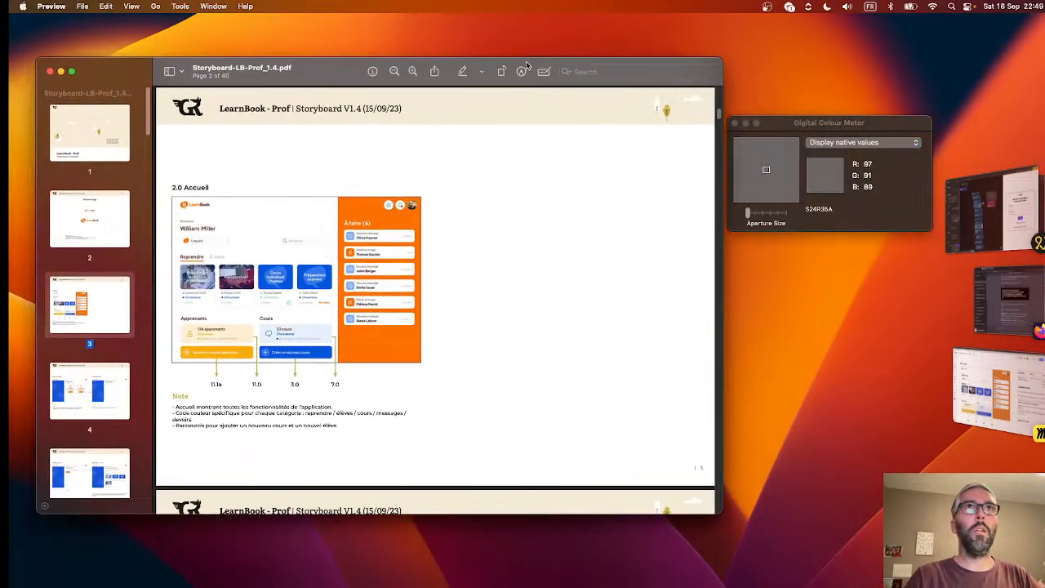
# - With Digital Colour Meter on native values, sample the orange of the 2.0 Accueil sidebar and the LearnBook logo in the storyboard
pyautogui.click(781, 138)
pyautogui.click(838, 142)
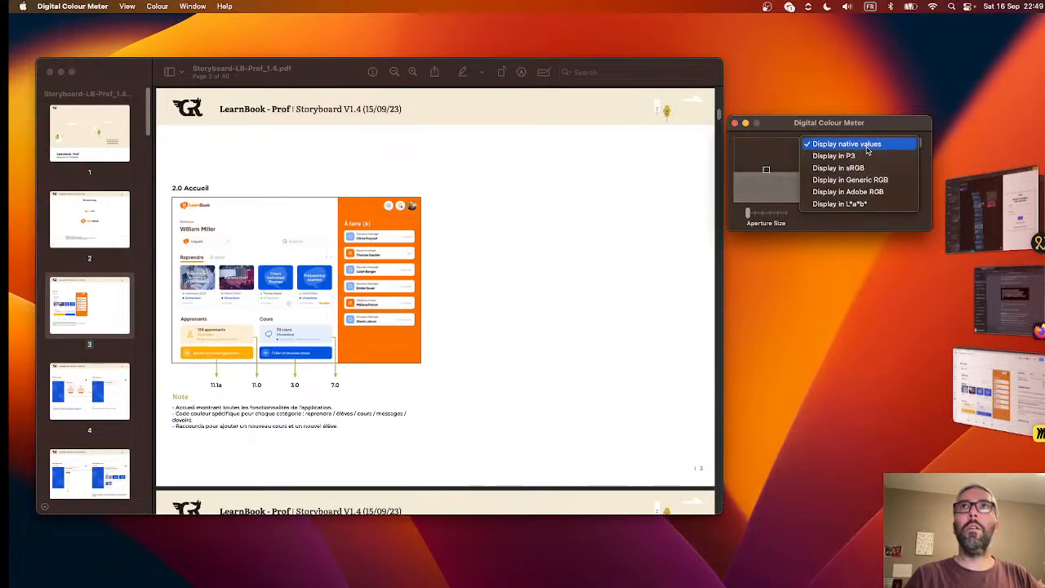
pyautogui.click(841, 144)
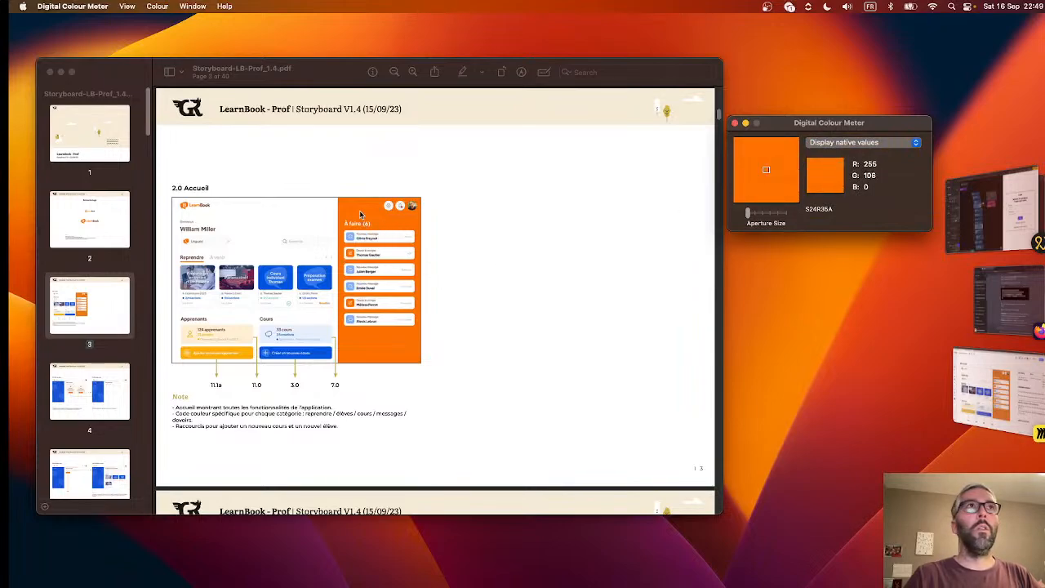
pyautogui.scroll(15, 273, 228)
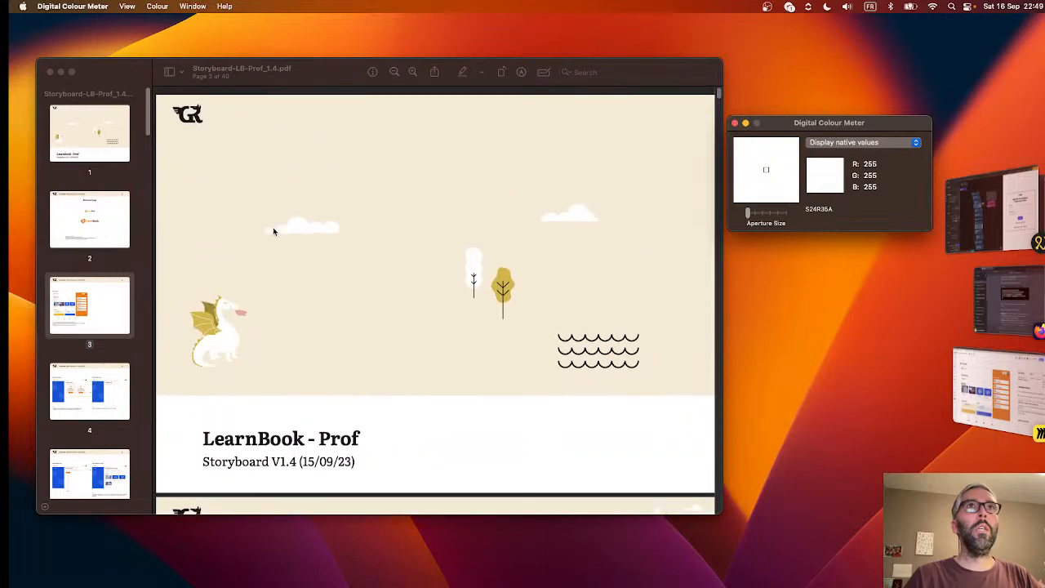
pyautogui.scroll(-6, 273, 231)
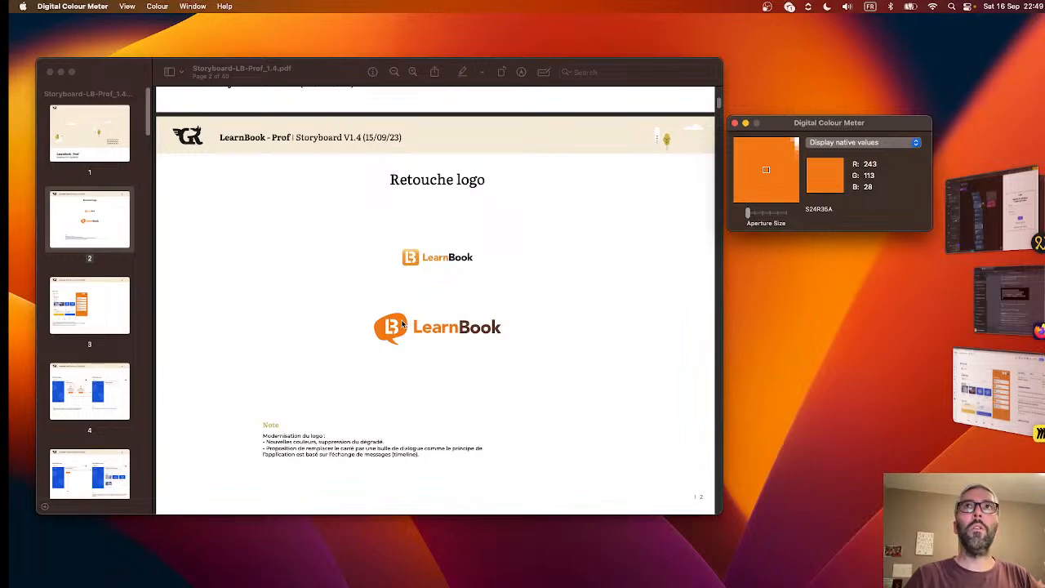
pyautogui.scroll(-5, 401, 325)
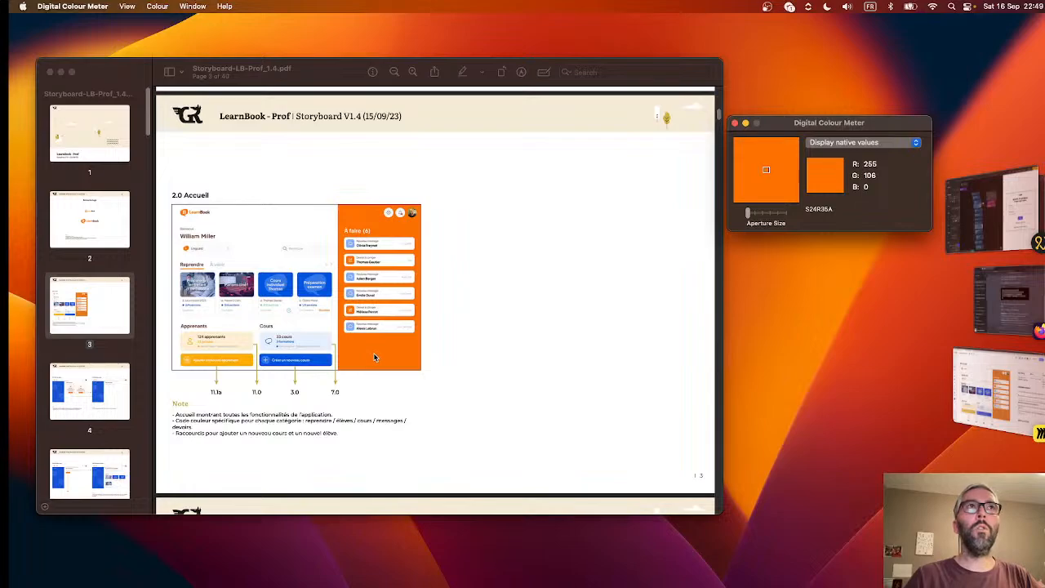
# - Zoom in on the orange "C'est parti !" button on storyboard page 4 to sample its RGB colour
pyautogui.scroll(-5, 374, 357)
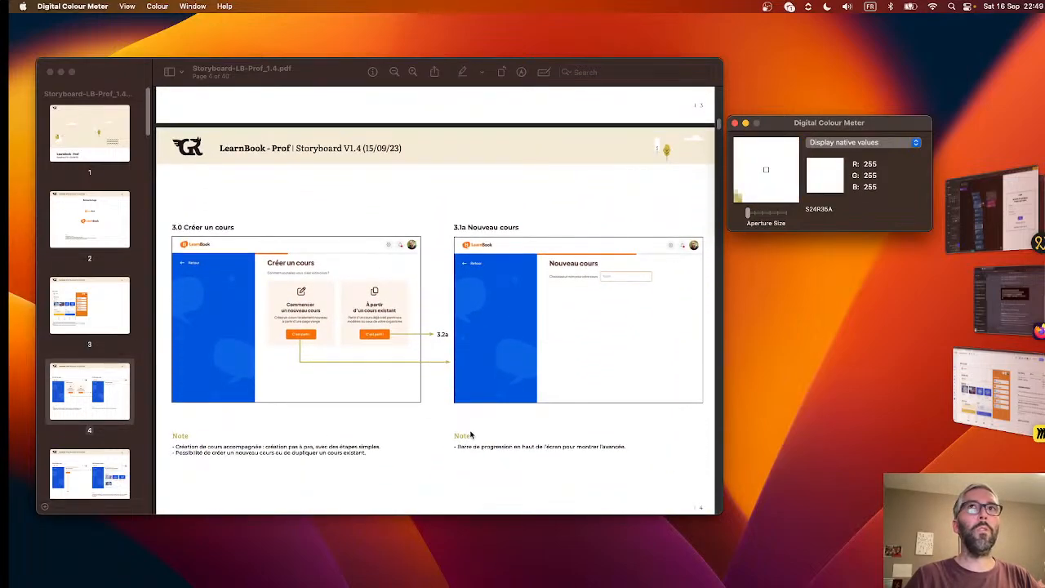
pyautogui.click(423, 410)
pyautogui.scroll(2, 376, 349)
pyautogui.scroll(10, 375, 349)
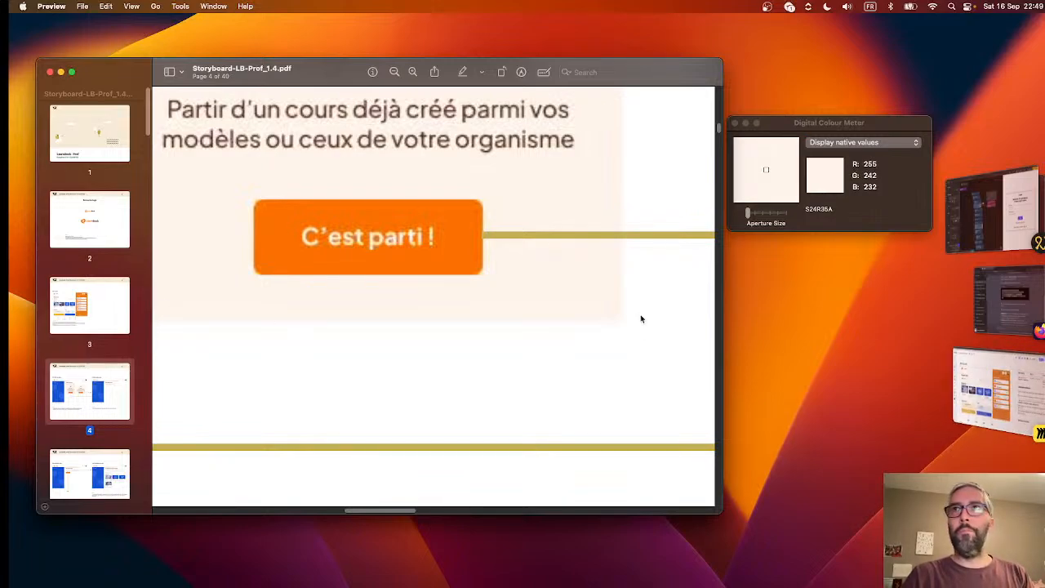
# - Switch to ChatGPT in Firefox, ask "Can you convert this RGB to HEX please? 255, 106, 0", and copy FF6A00 from the reply
pyautogui.click(1030, 302)
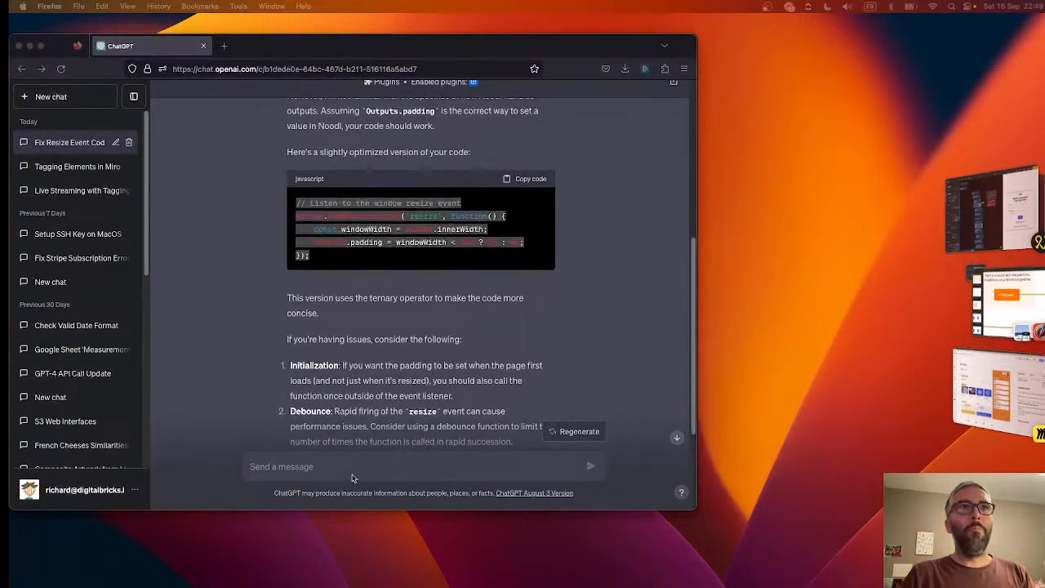
pyautogui.click(357, 462)
pyautogui.write('Can you convert this RGB to HEX please? 255')
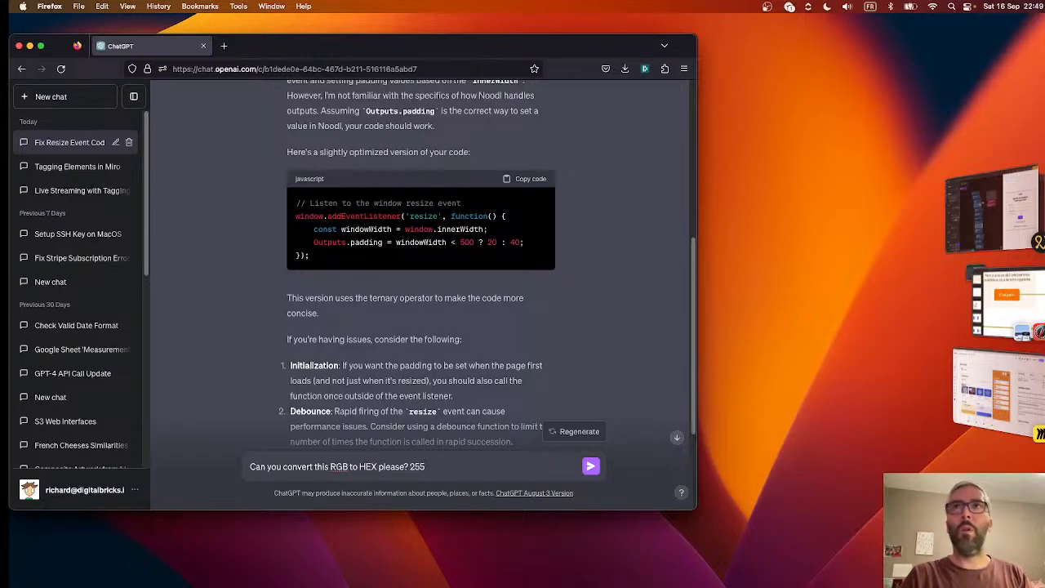
pyautogui.press('super+Tab')
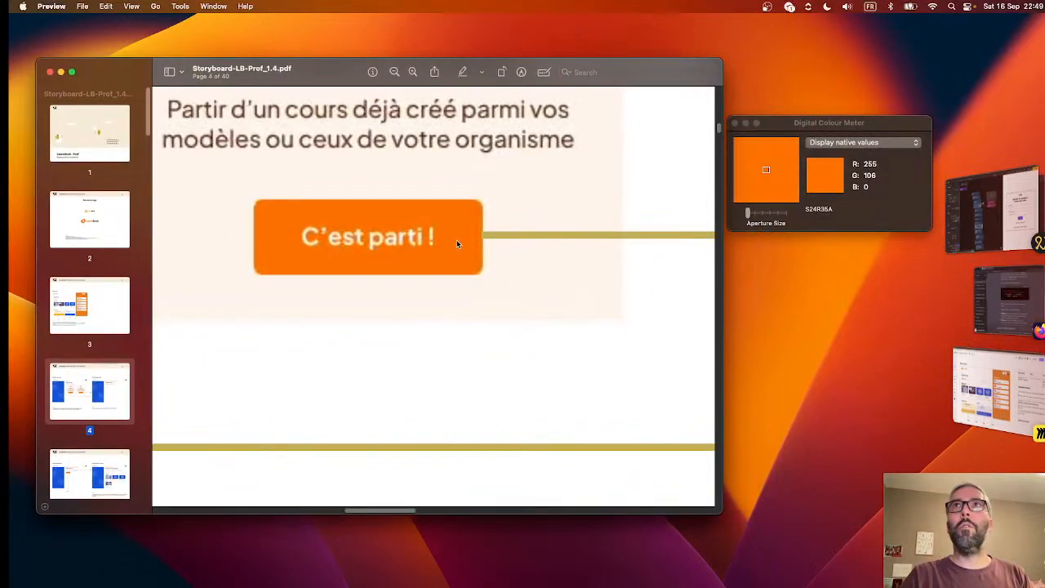
pyautogui.press('super+Tab')
pyautogui.write('255')
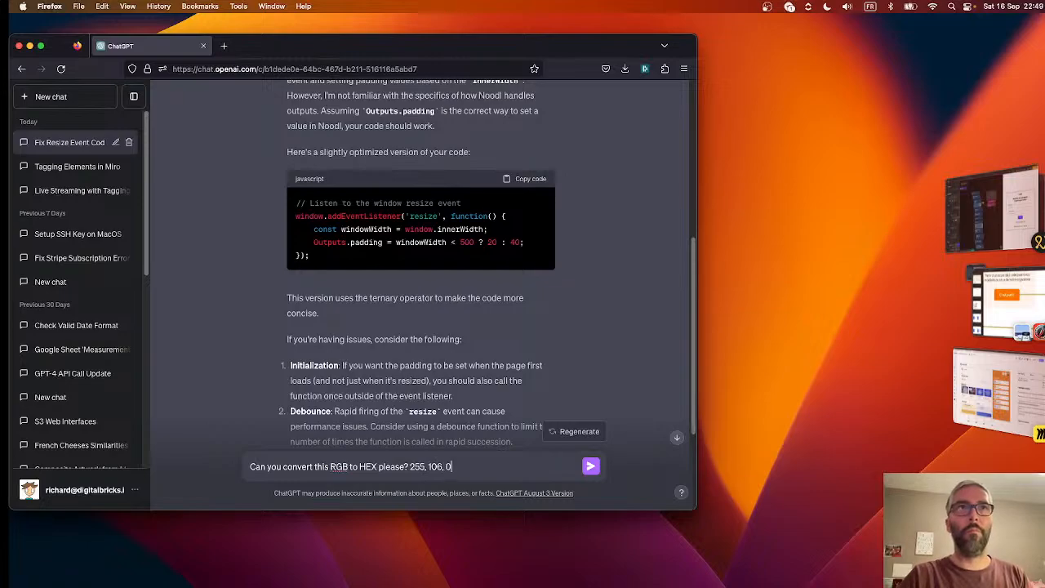
pyautogui.press('Return')
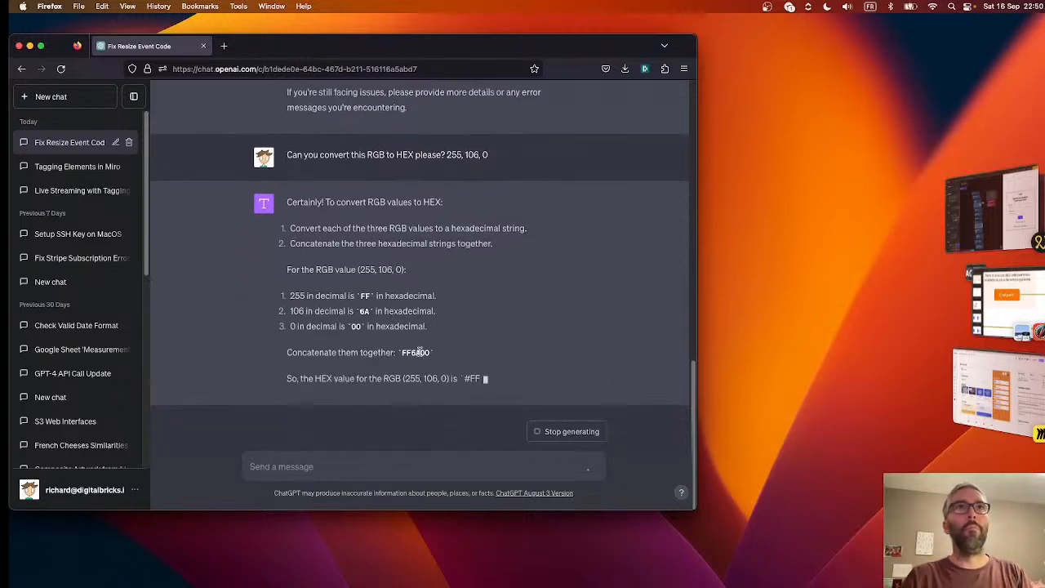
pyautogui.doubleClick(419, 352)
pyautogui.press('super+c')
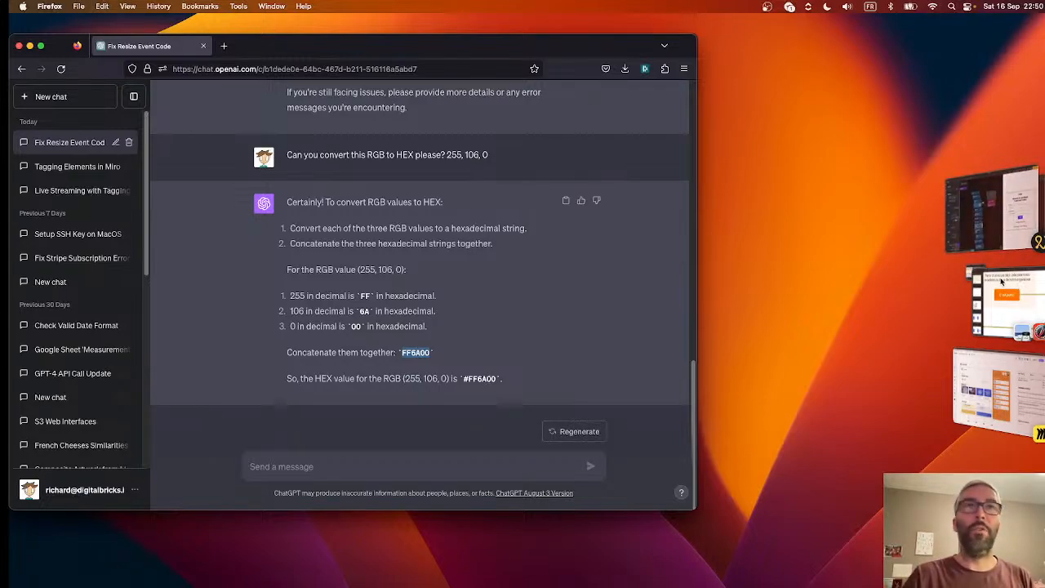
# - Switch to Noodl and create a new colour style named LearnBook Orange for the Login button's background
pyautogui.click(994, 211)
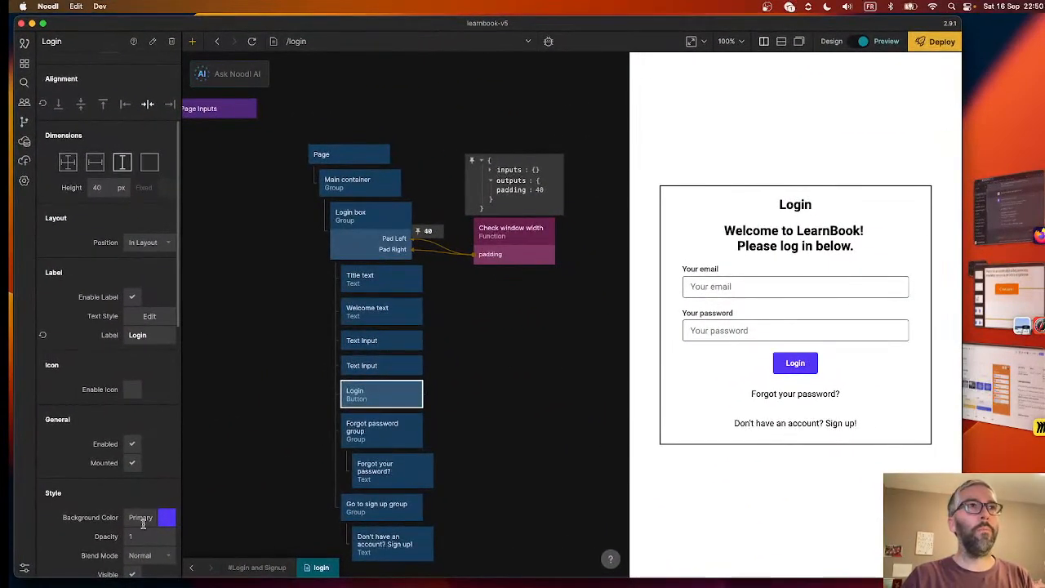
pyautogui.click(142, 519)
pyautogui.scroll(-5, 245, 453)
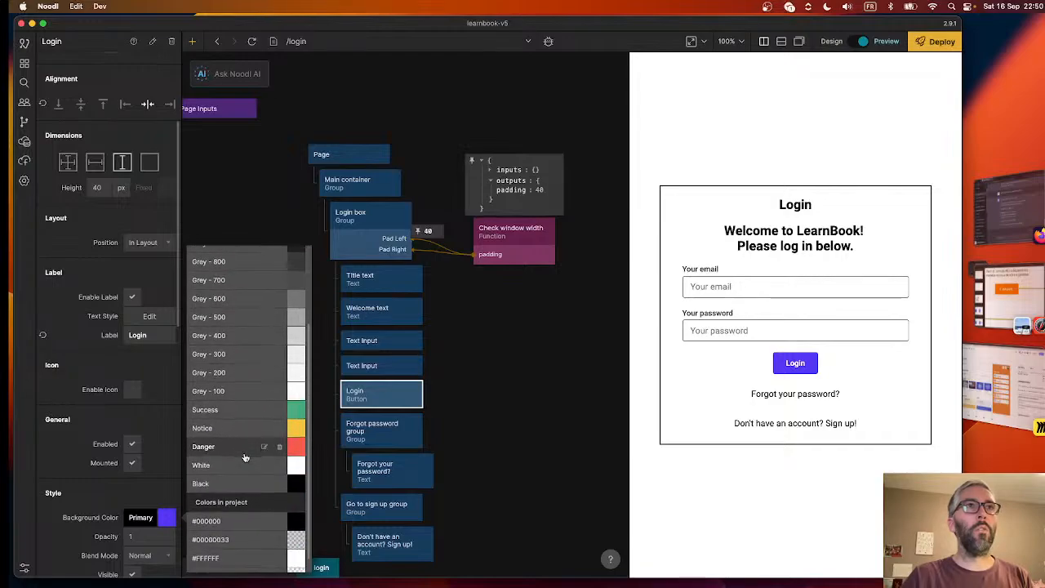
pyautogui.scroll(5, 242, 439)
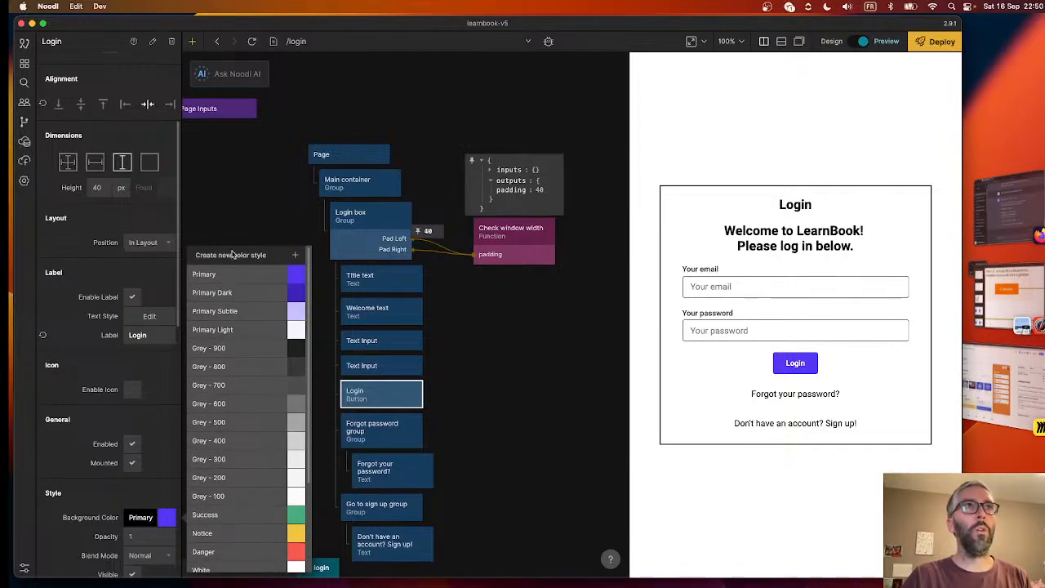
pyautogui.click(295, 255)
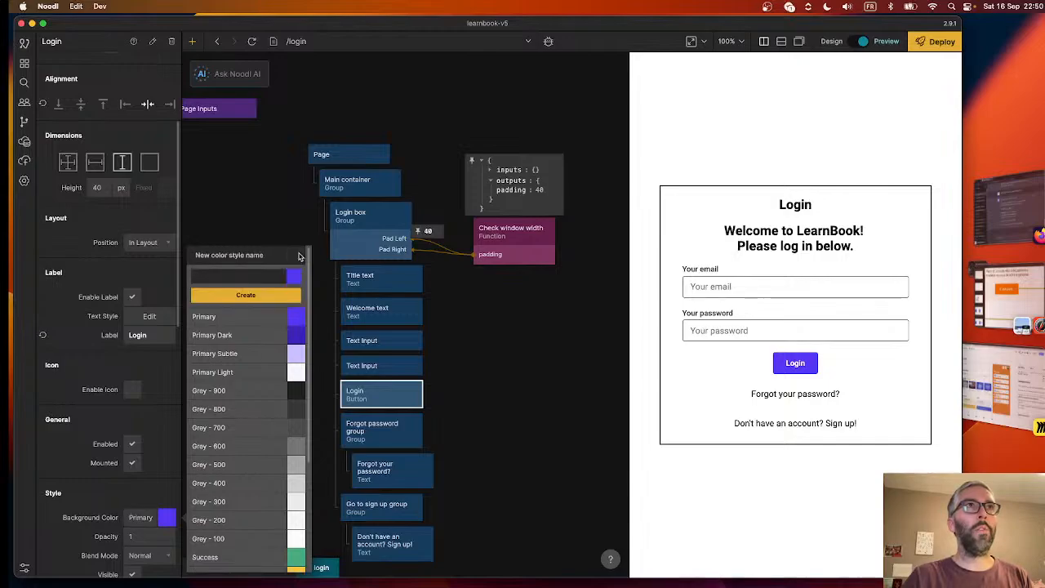
pyautogui.write('Le')
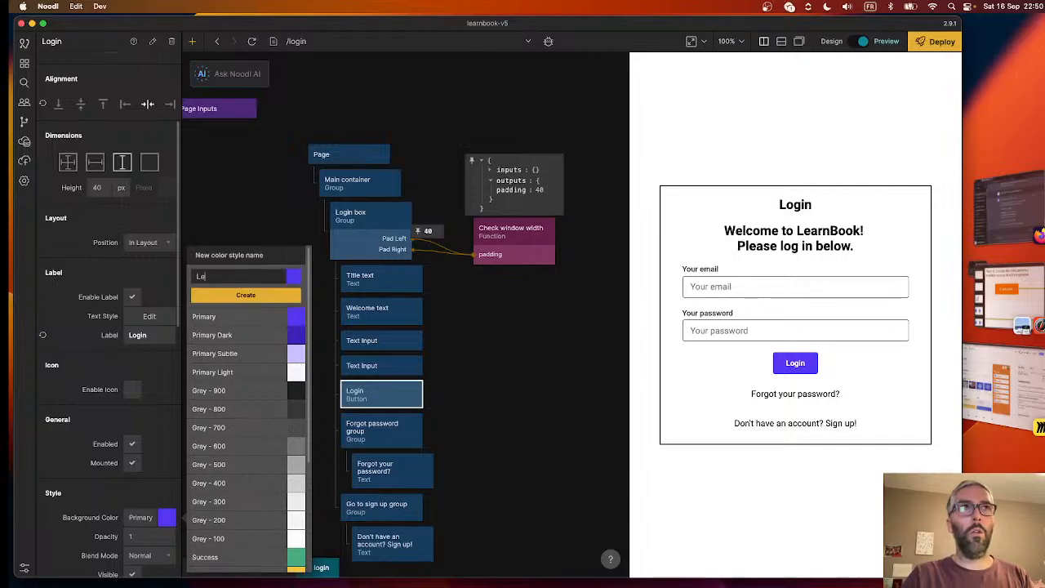
pyautogui.write('arnBook Orange')
pyautogui.press('Return')
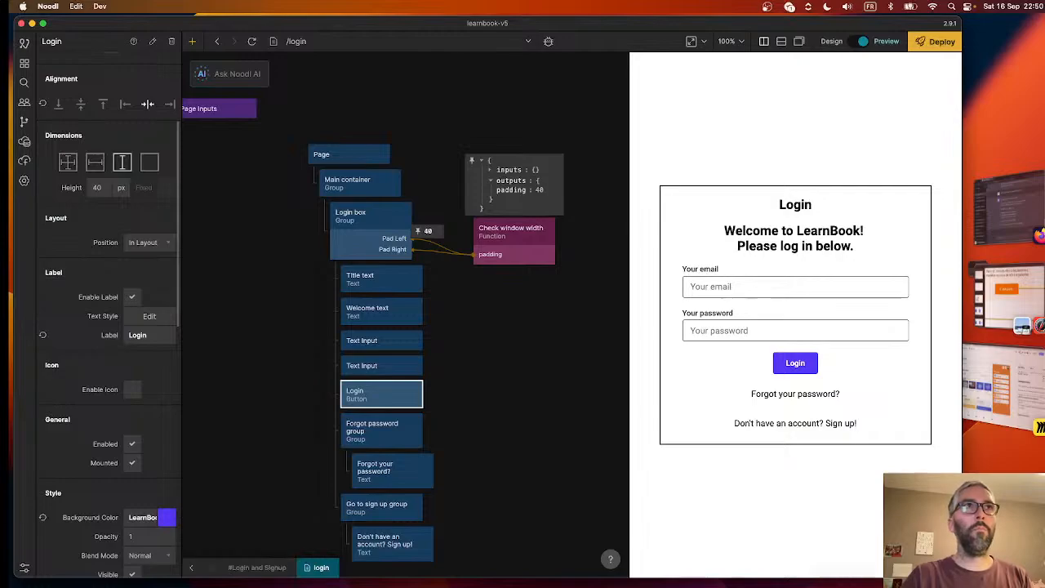
# - Set the LearnBook Orange colour style to hex #FF6A00
pyautogui.click(141, 517)
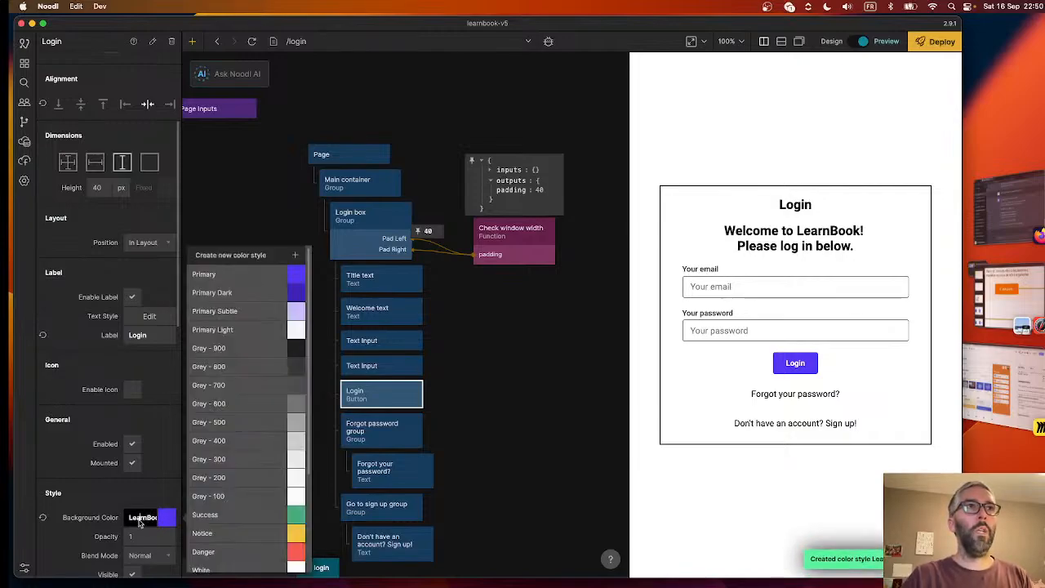
pyautogui.scroll(-5, 244, 408)
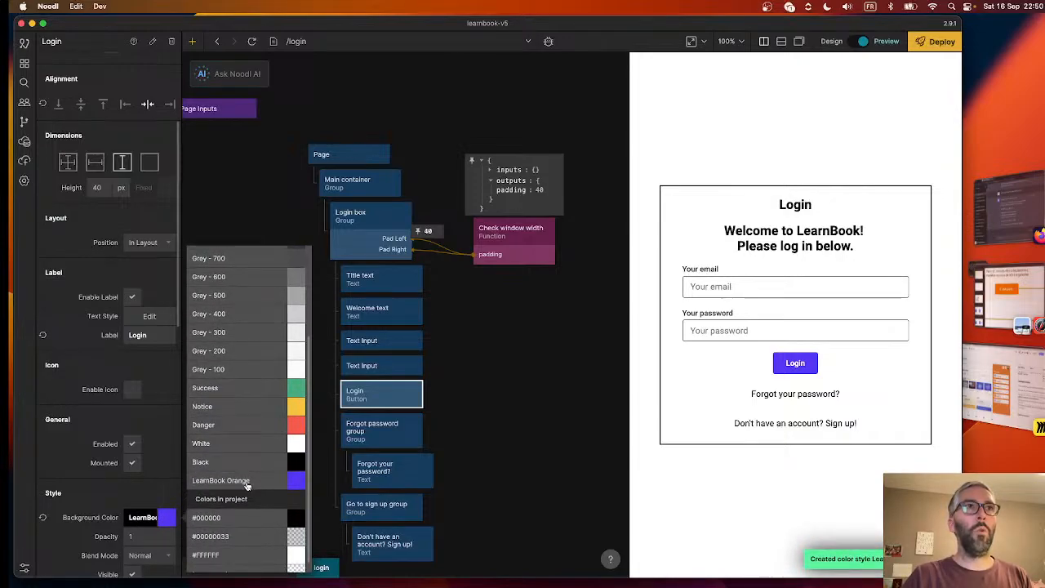
pyautogui.click(296, 480)
pyautogui.click(387, 562)
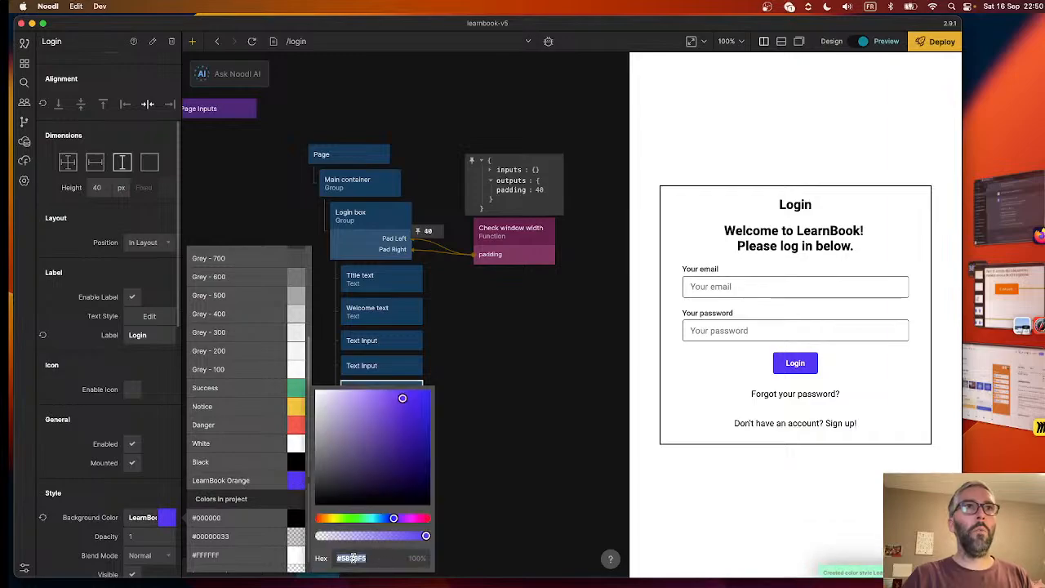
pyautogui.hotkey('ctrl', 'v')
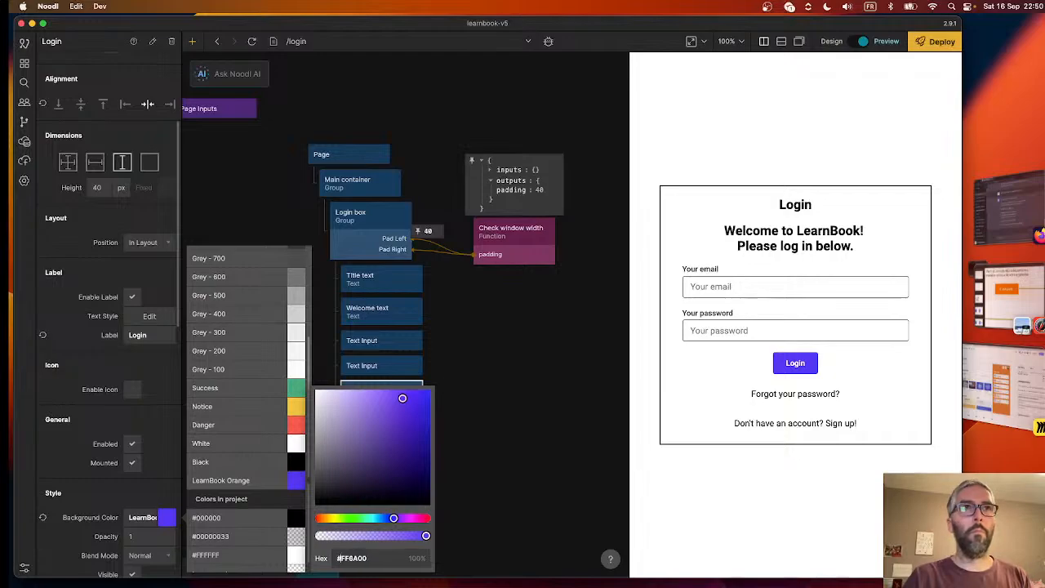
pyautogui.press('Return')
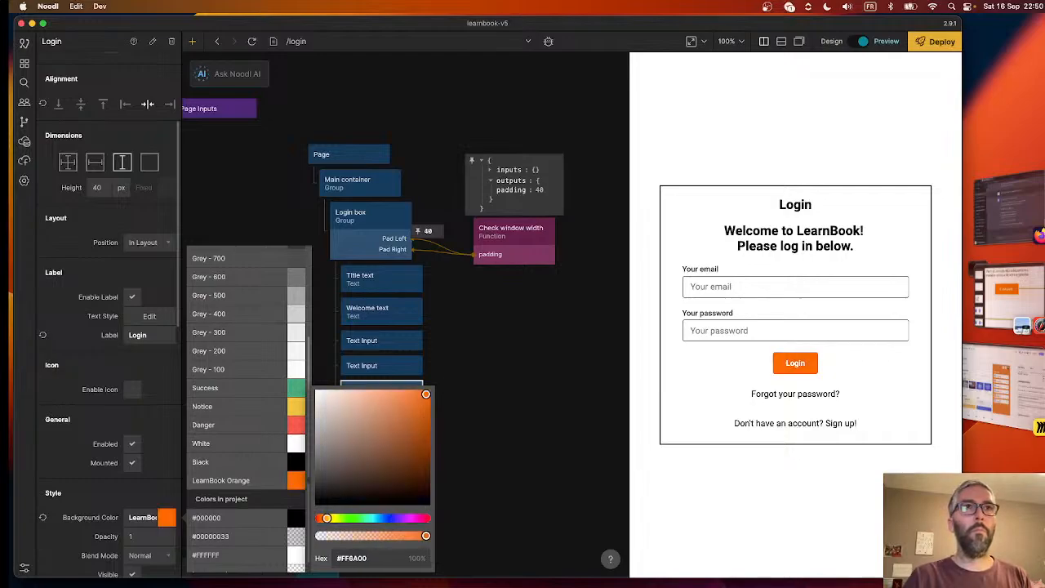
pyautogui.click(519, 495)
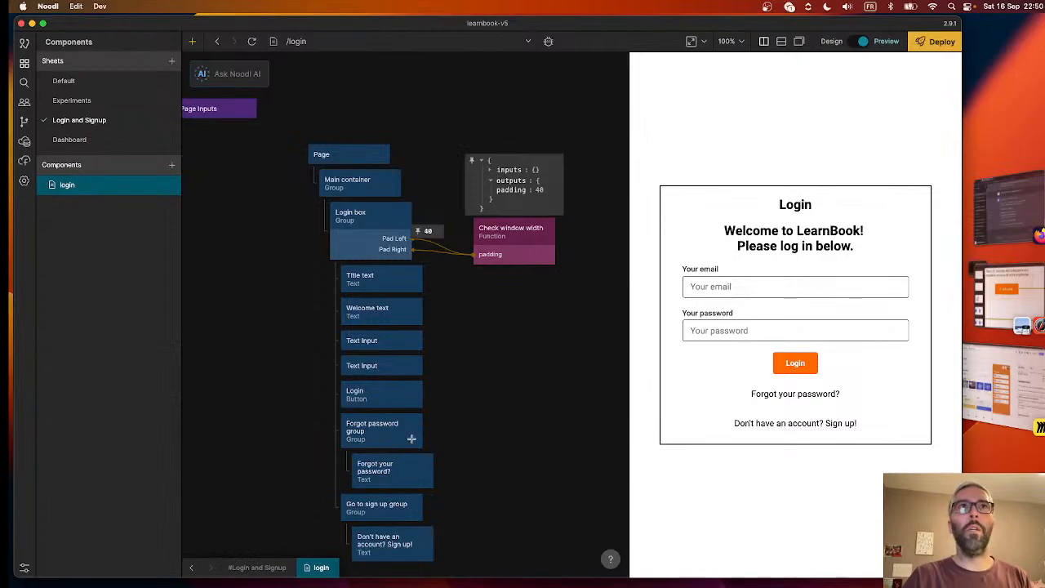
# - Try full width on the Login button, restore its content-based width, and set its minimum width to 140 px
pyautogui.click(382, 394)
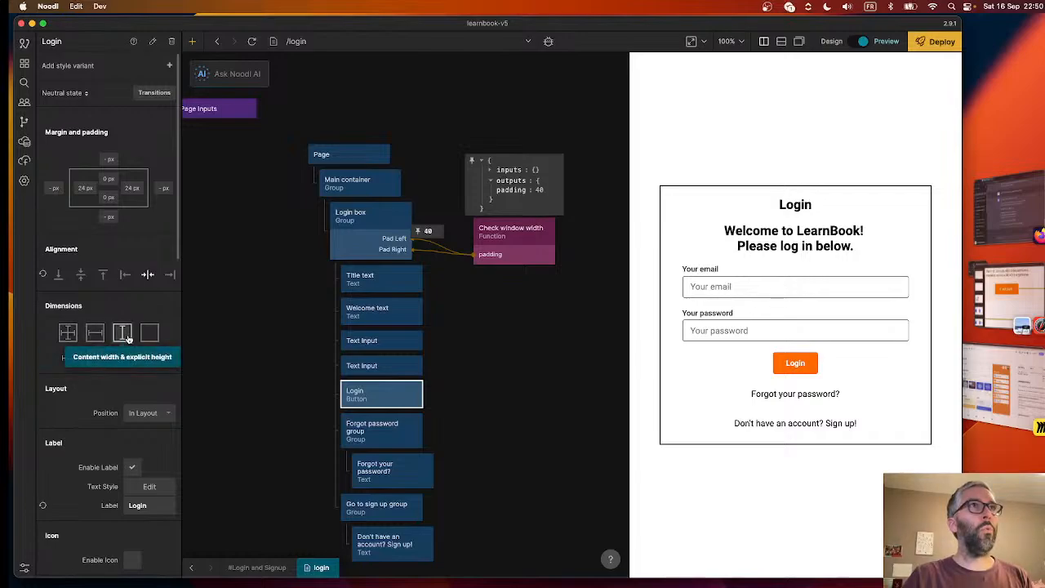
pyautogui.click(67, 332)
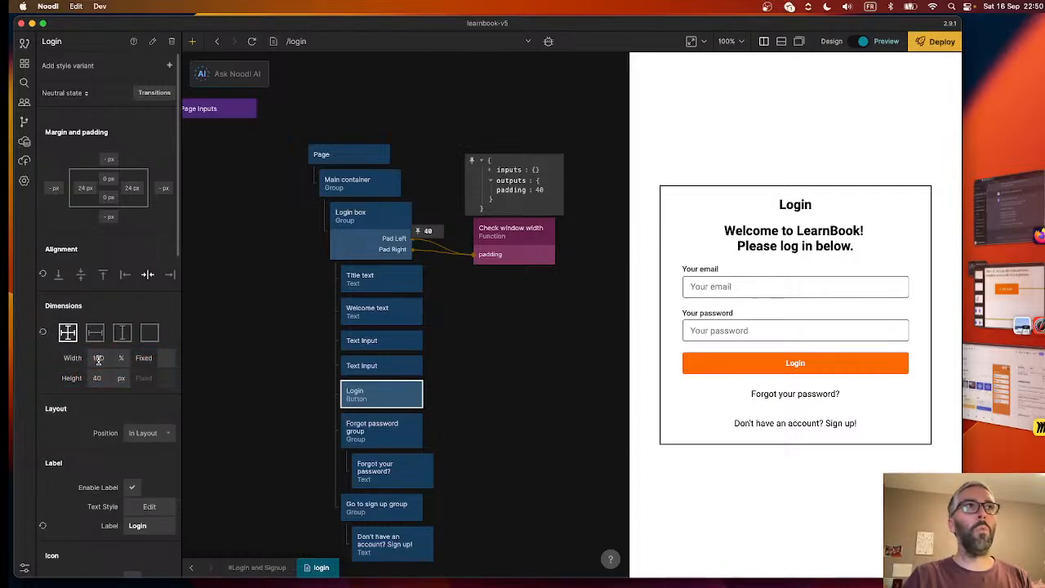
pyautogui.click(122, 332)
pyautogui.scroll(-6, 85, 424)
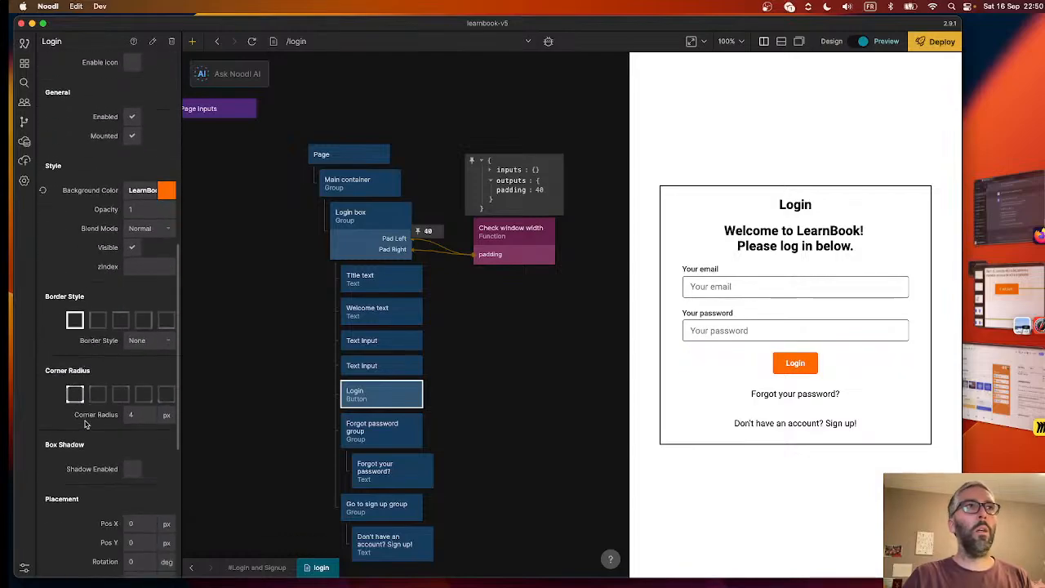
pyautogui.scroll(-6, 85, 423)
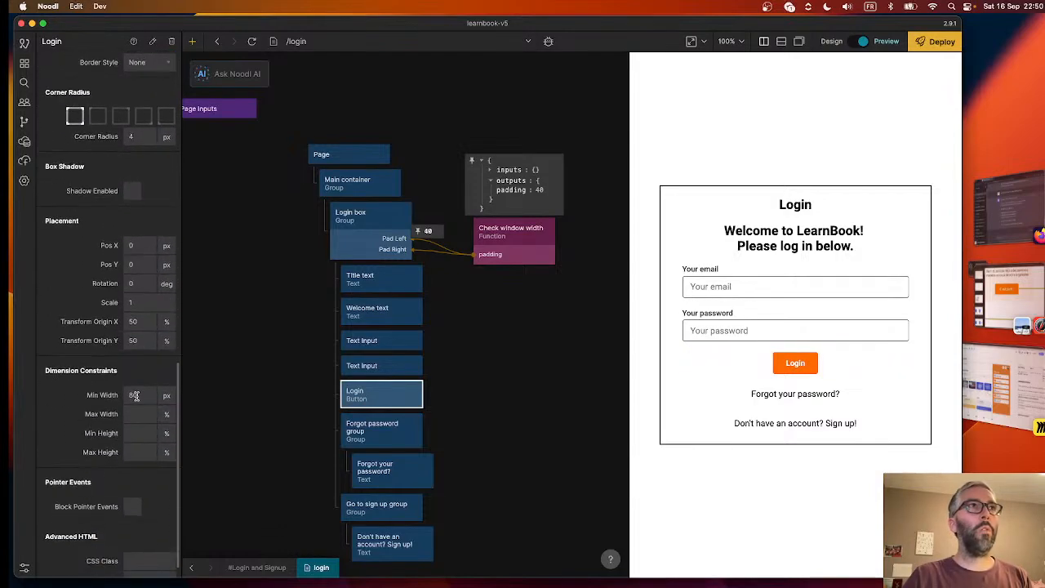
pyautogui.click(147, 395)
pyautogui.write('140')
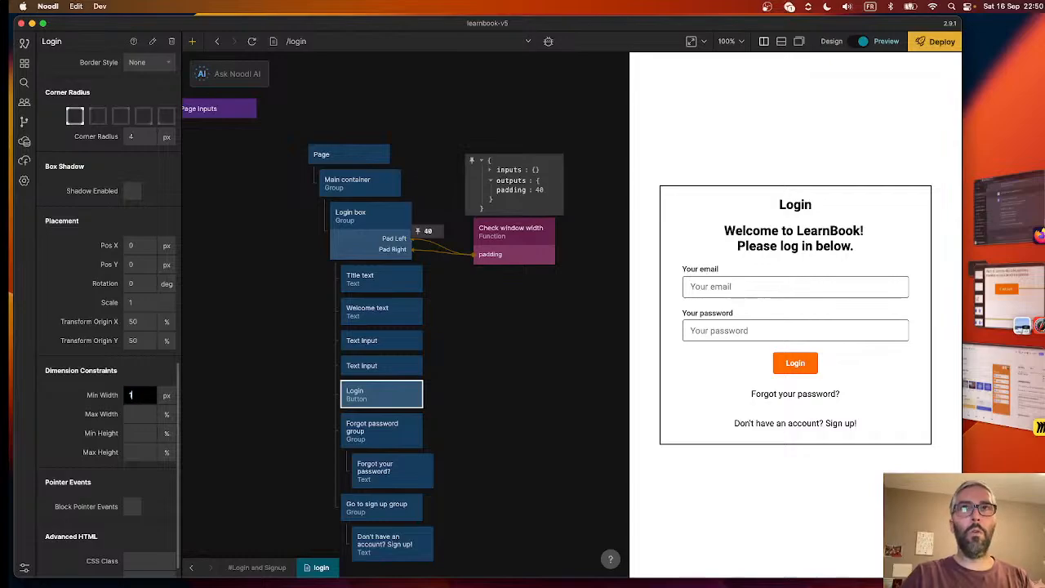
pyautogui.press('Return')
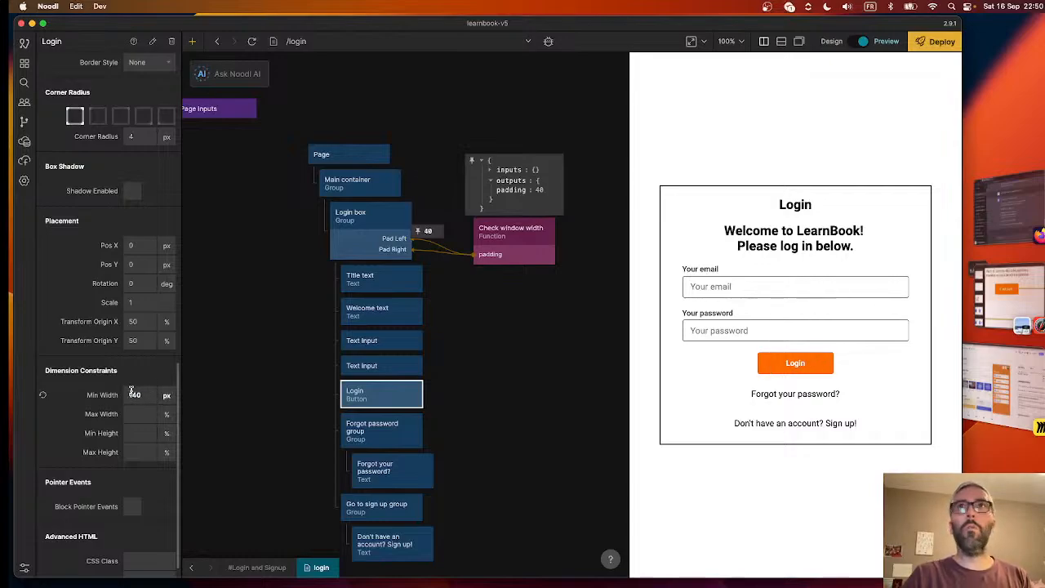
# - Switch to the storyboard PDF in Preview and examine the size and shape of the orange "C'est parti !" buttons on page 4
pyautogui.click(996, 311)
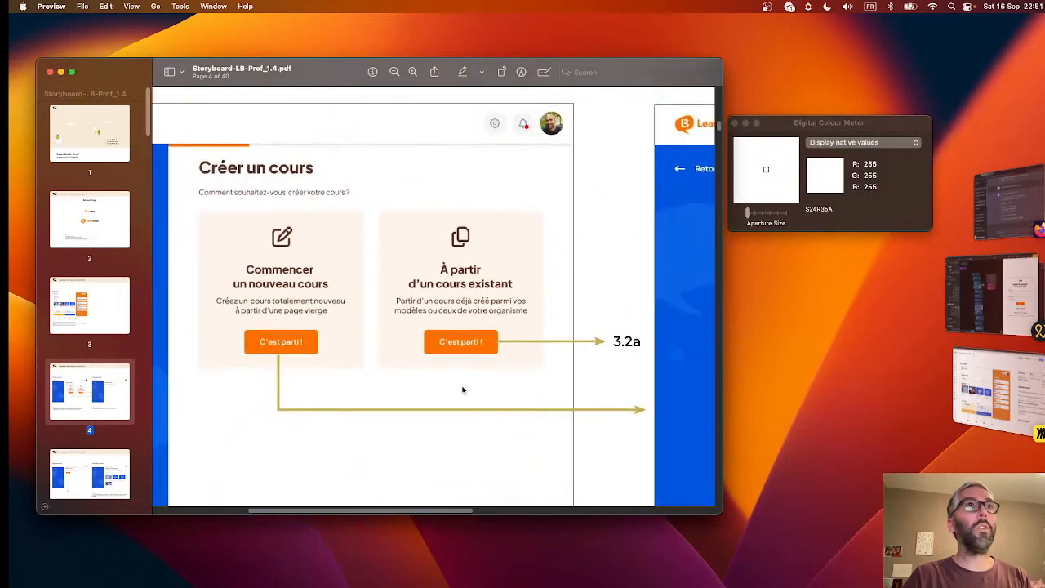
pyautogui.scroll(2, 433, 383)
pyautogui.scroll(-5, 433, 384)
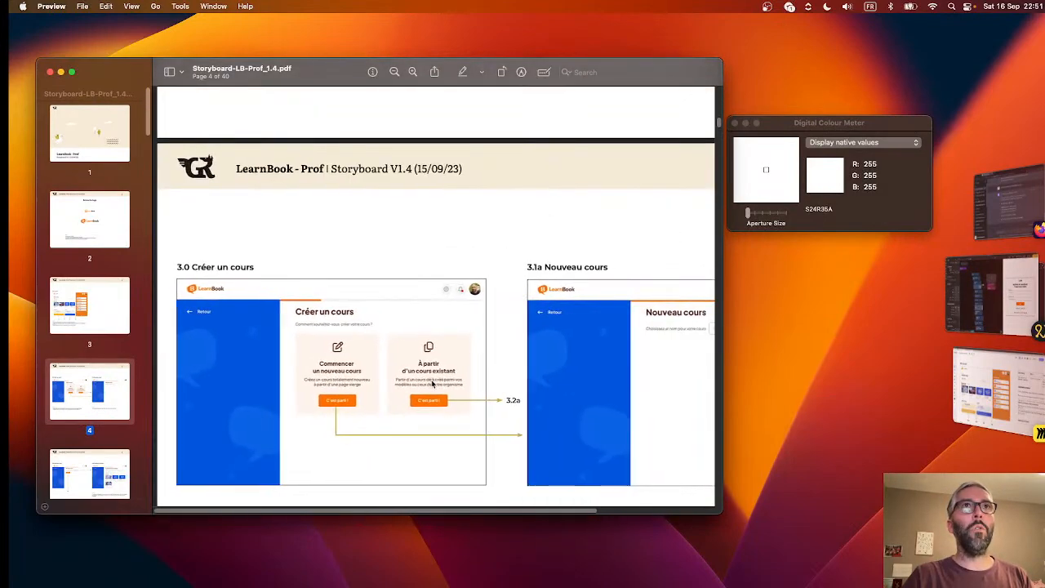
pyautogui.scroll(-2, 432, 384)
pyautogui.hscroll(2, 433, 383)
pyautogui.hscroll(-3, 432, 384)
pyautogui.scroll(6, 433, 384)
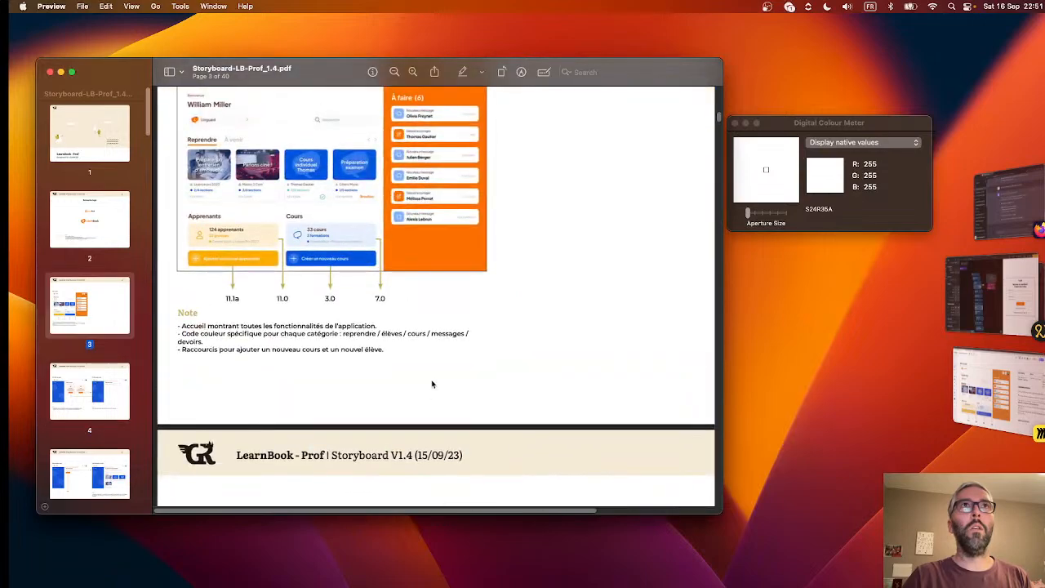
pyautogui.scroll(-6, 432, 384)
pyautogui.scroll(5, 426, 313)
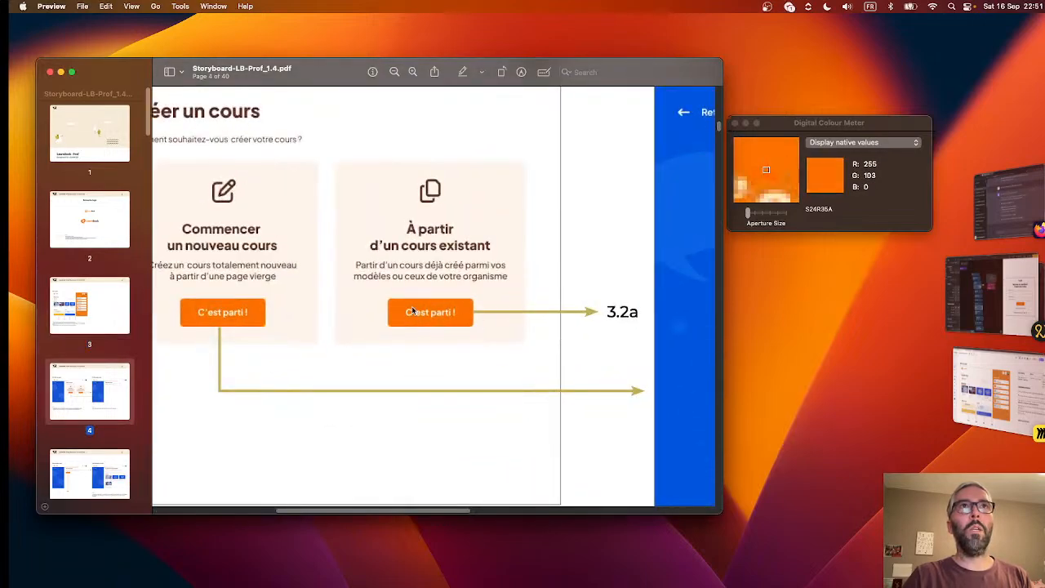
# - Return to Noodl and add a page component named dashboard to the Dashboard sheet
pyautogui.press('super+Tab')
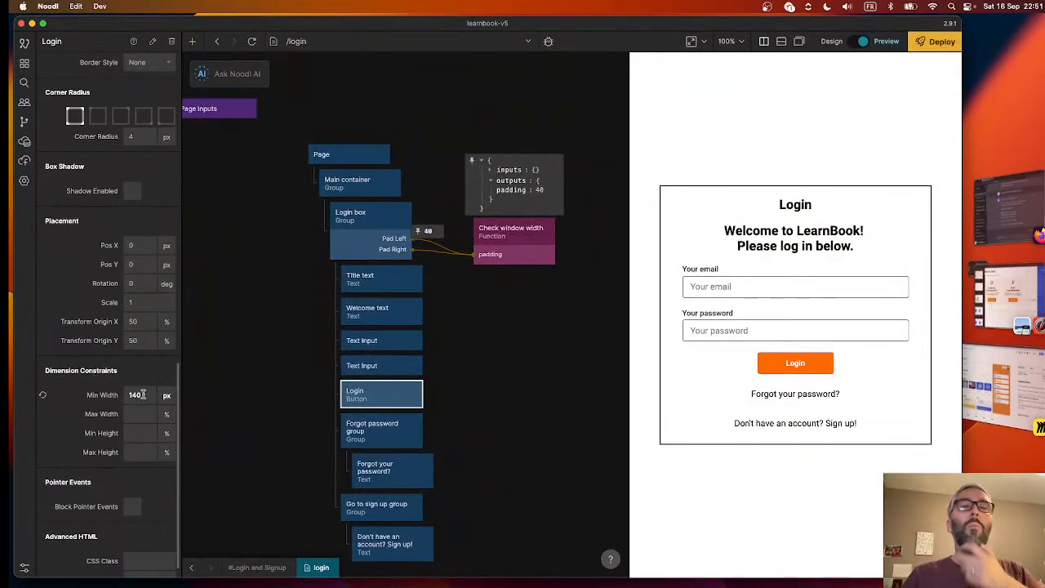
pyautogui.scroll(15, 115, 382)
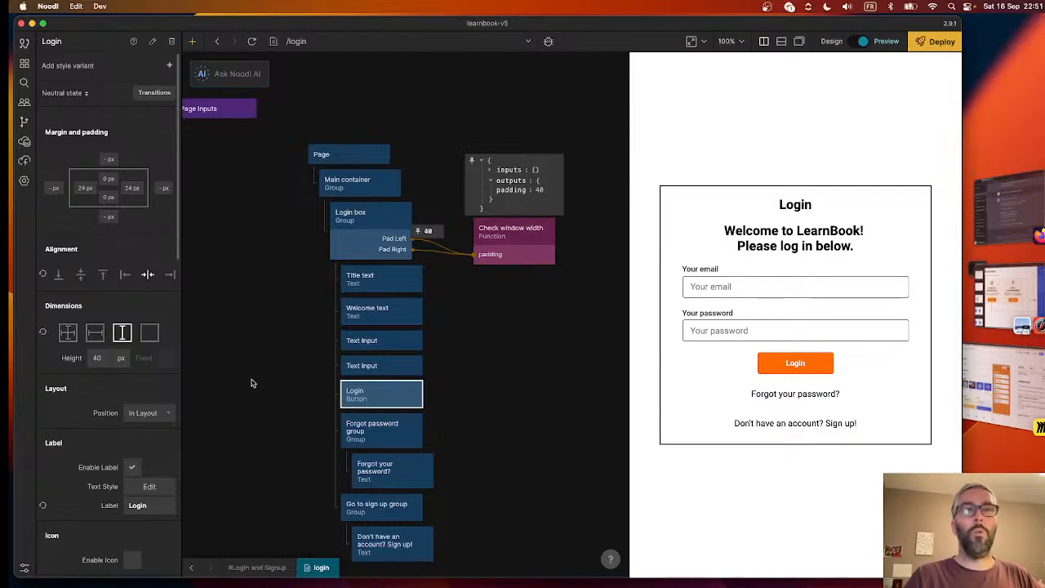
pyautogui.click(24, 63)
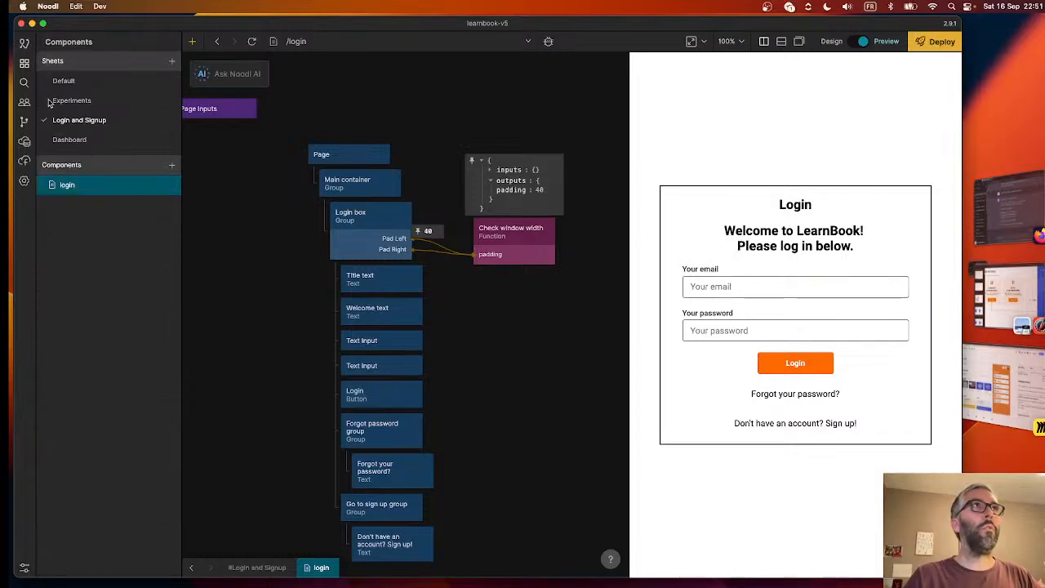
pyautogui.click(82, 141)
pyautogui.click(172, 166)
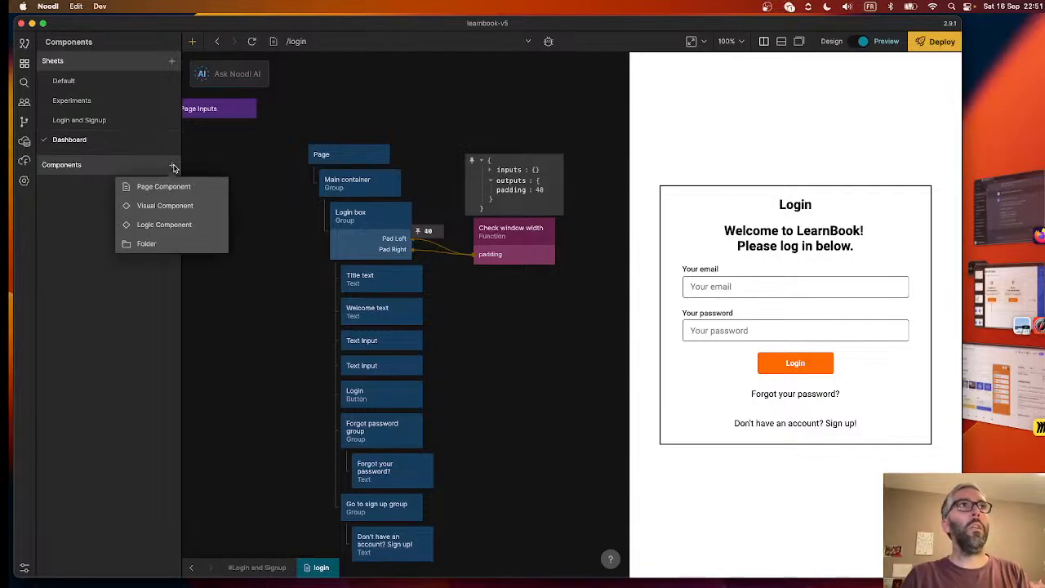
pyautogui.click(162, 186)
pyautogui.write('d')
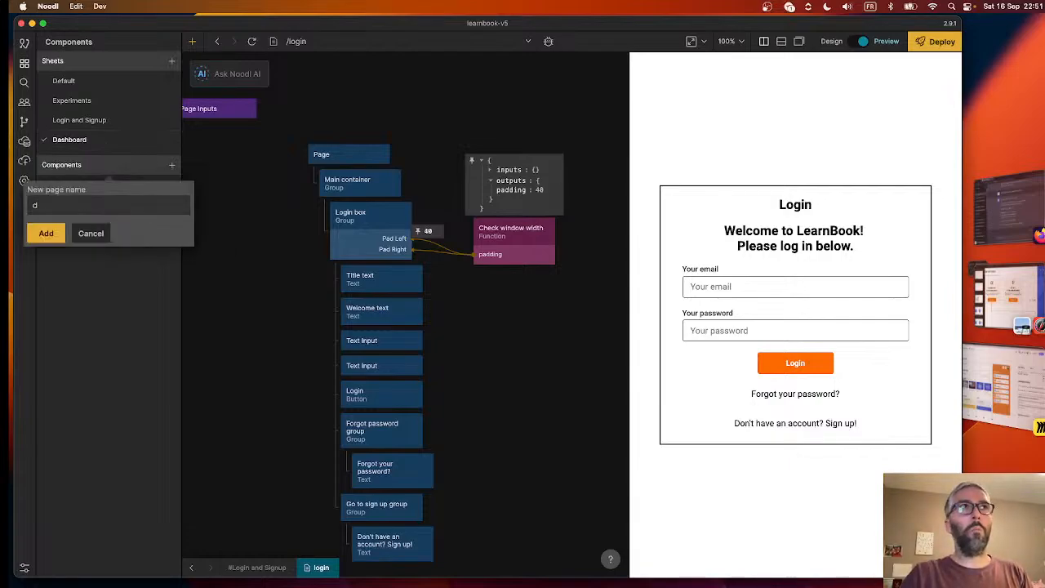
pyautogui.write('ash')
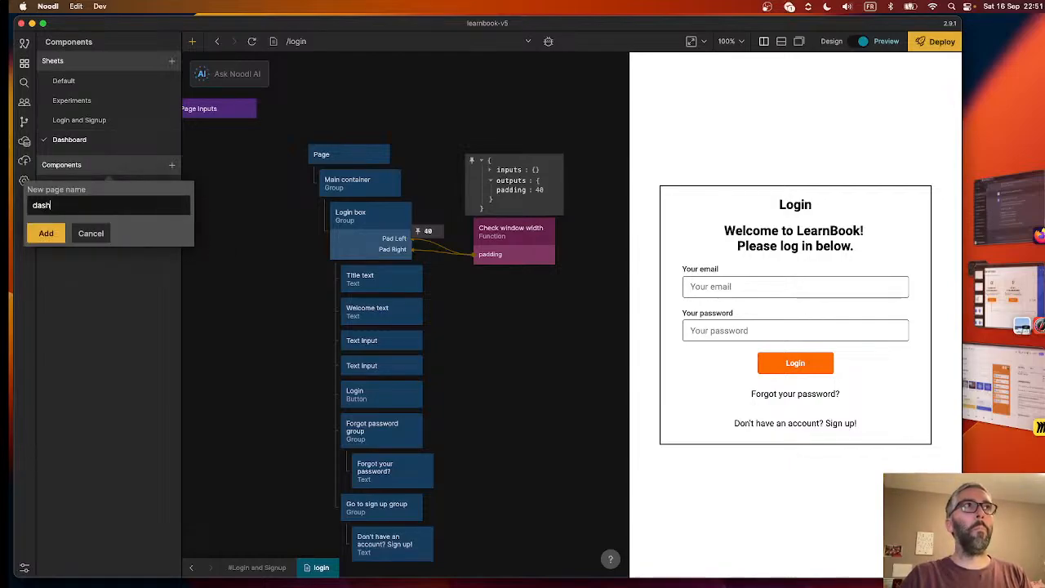
pyautogui.write('board')
pyautogui.click(46, 233)
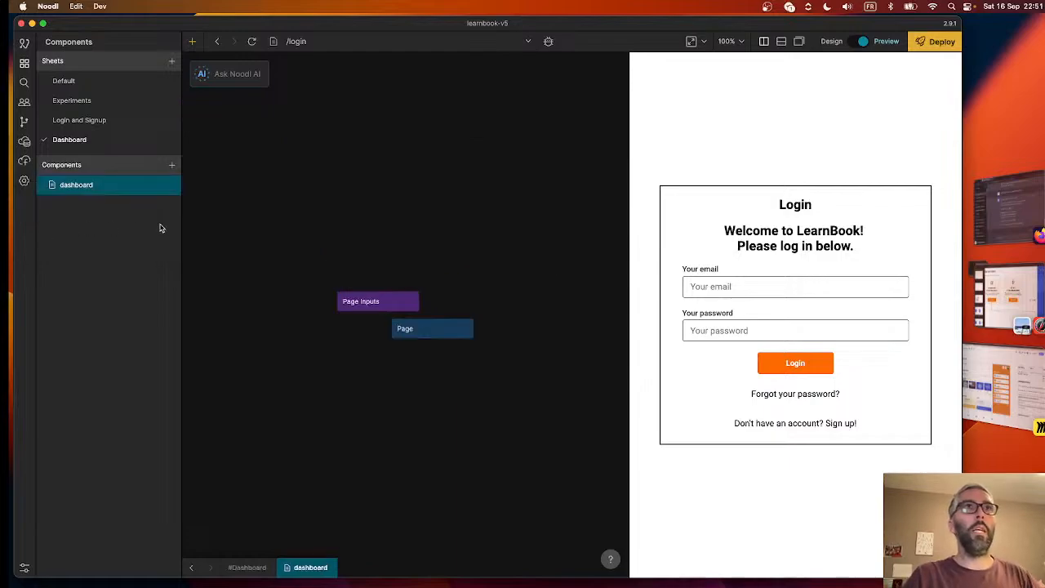
# - Open the login page in the Login and Signup sheet, followed by the App component in the Default sheet
pyautogui.click(97, 121)
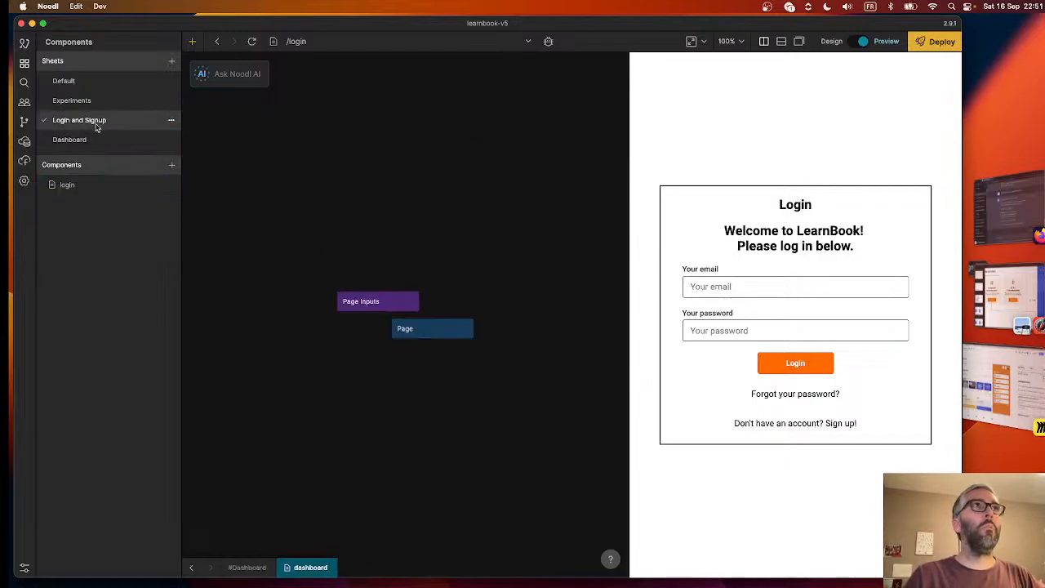
pyautogui.click(88, 188)
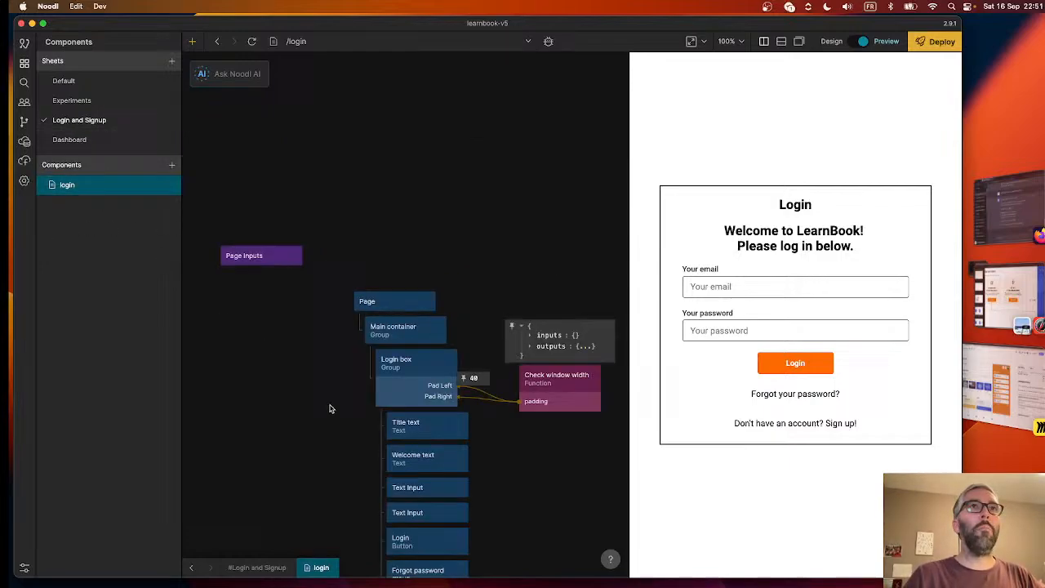
pyautogui.click(82, 85)
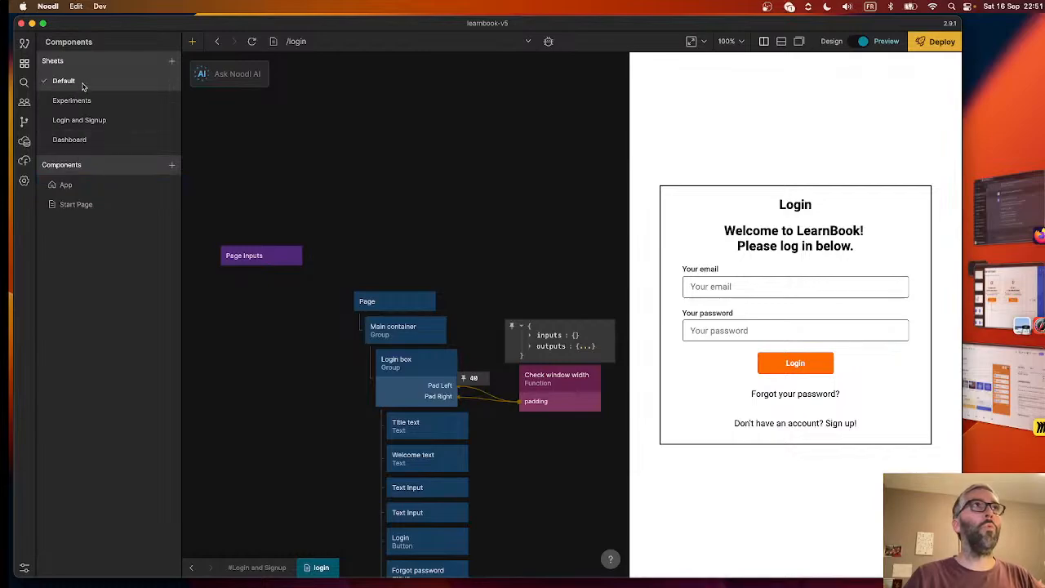
pyautogui.click(80, 187)
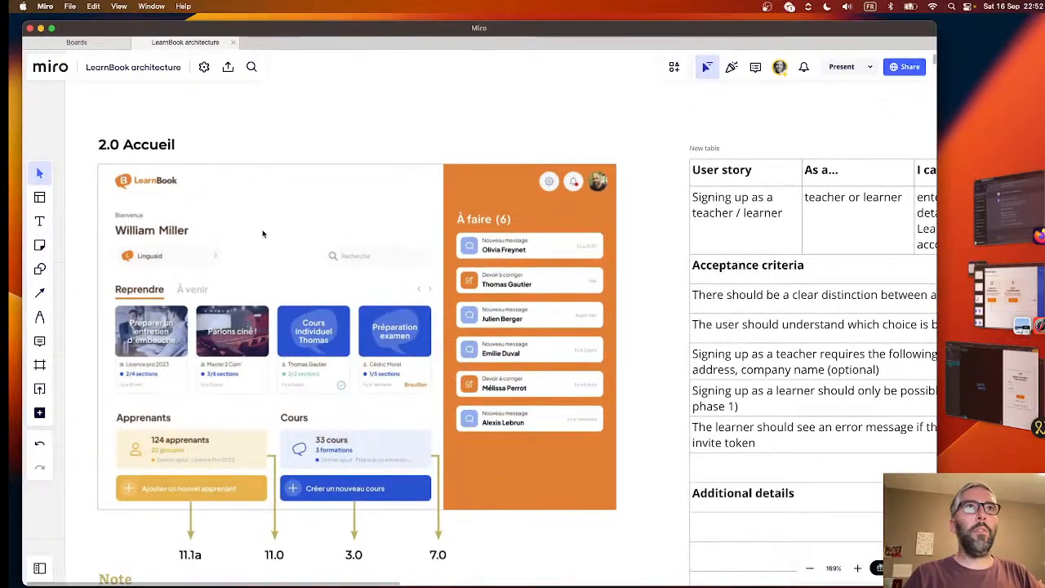
# - In Miro, look through the LearnBook architecture board's storyboard screens from 2.0 Accueil to 7.0 Cours and zoom in on 7.0
pyautogui.scroll(-5, 315, 324)
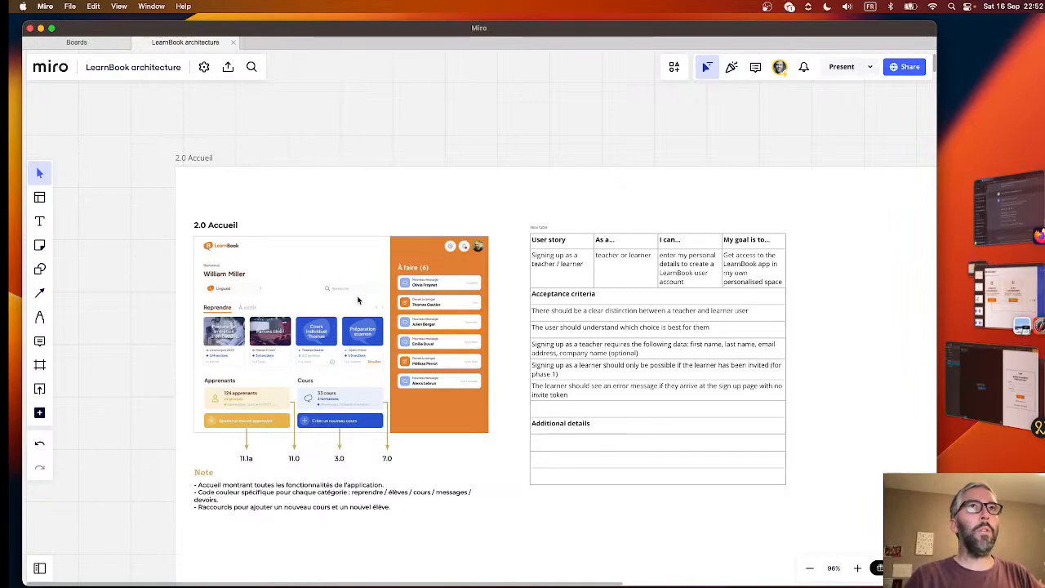
pyautogui.scroll(-15, 357, 301)
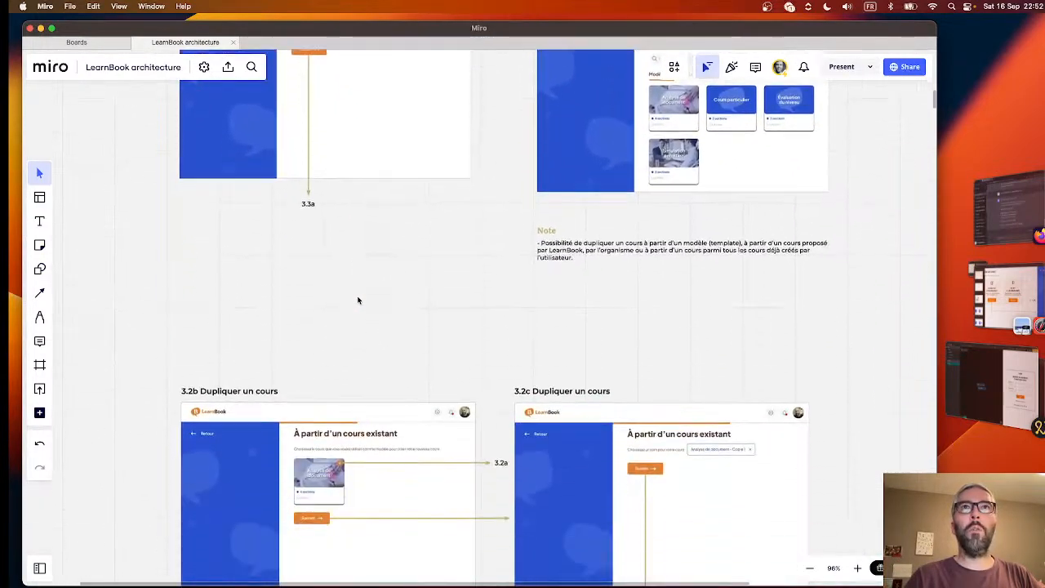
pyautogui.scroll(-15, 358, 300)
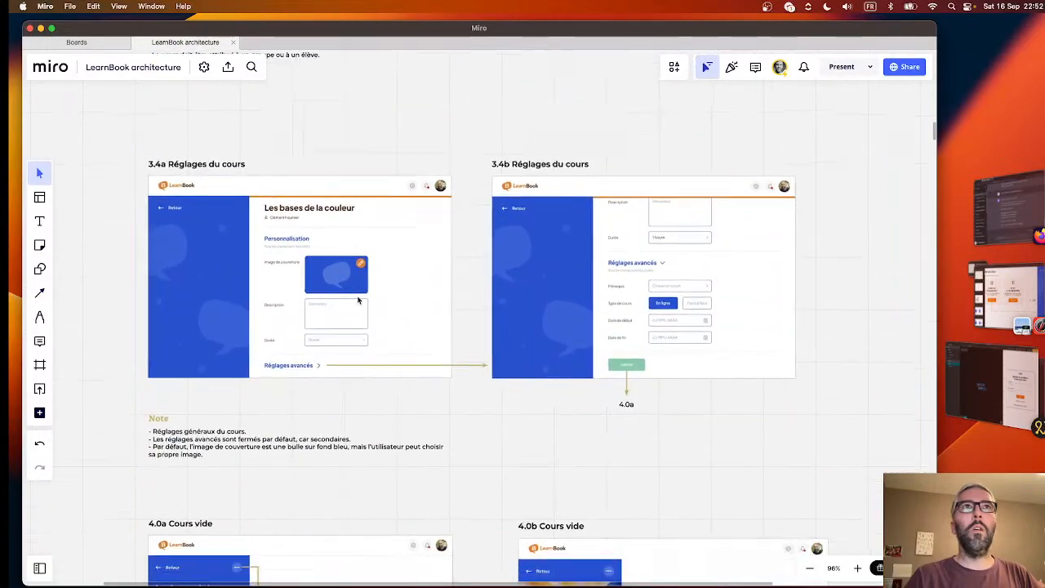
pyautogui.scroll(-20, 358, 301)
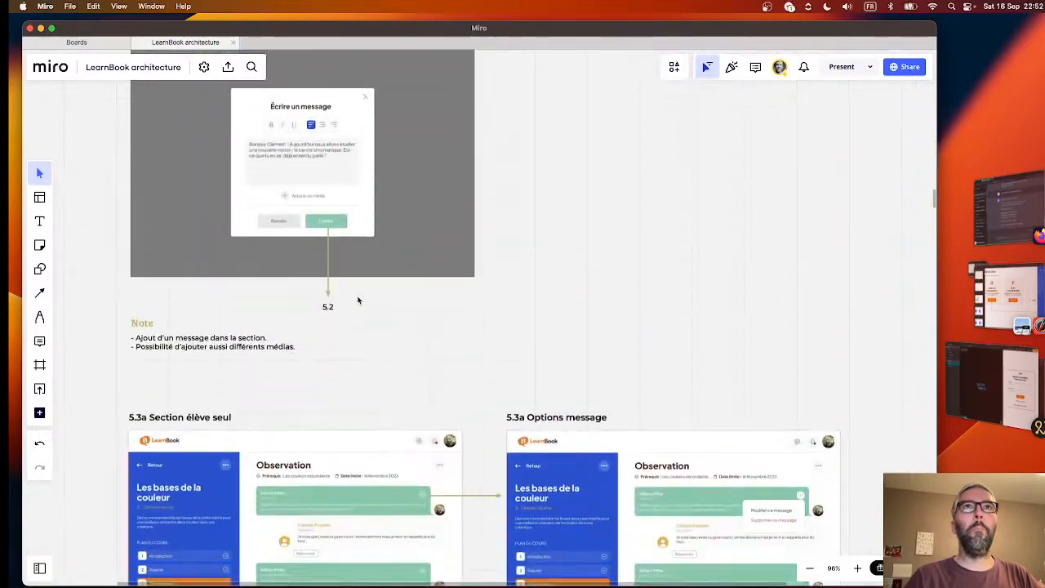
pyautogui.scroll(-20, 358, 301)
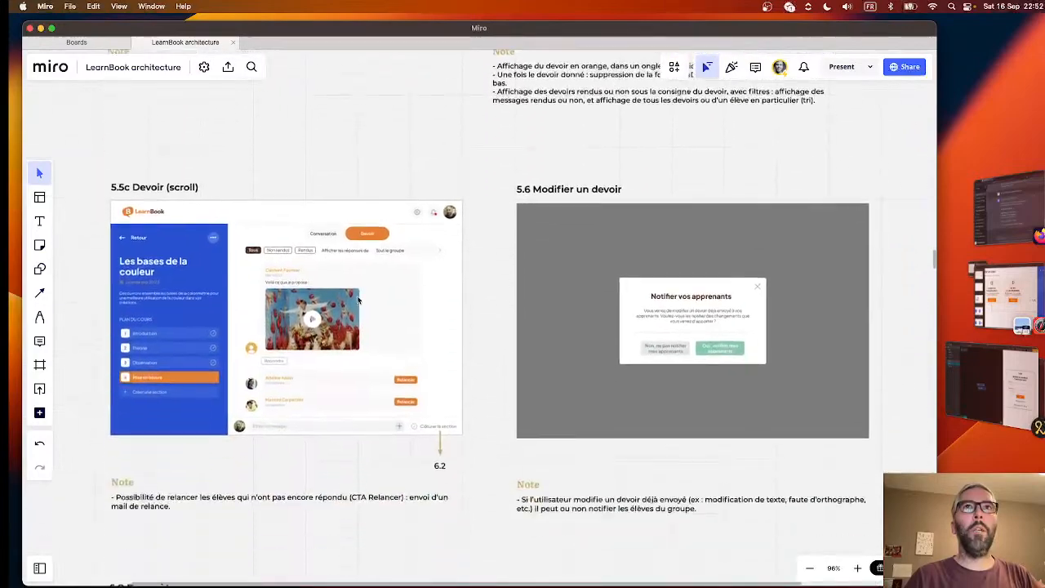
pyautogui.scroll(-20, 358, 300)
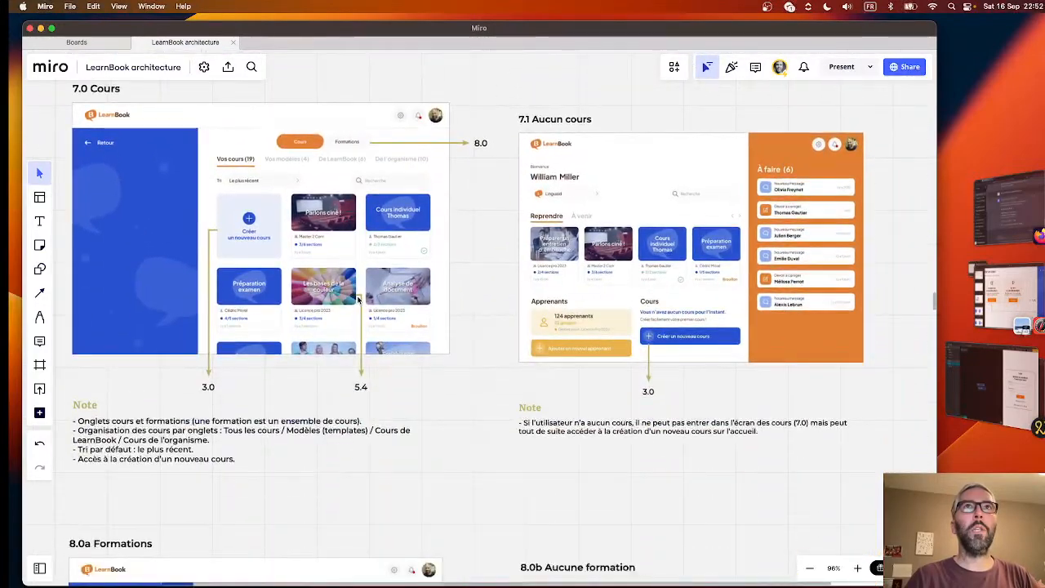
pyautogui.scroll(5, 253, 173)
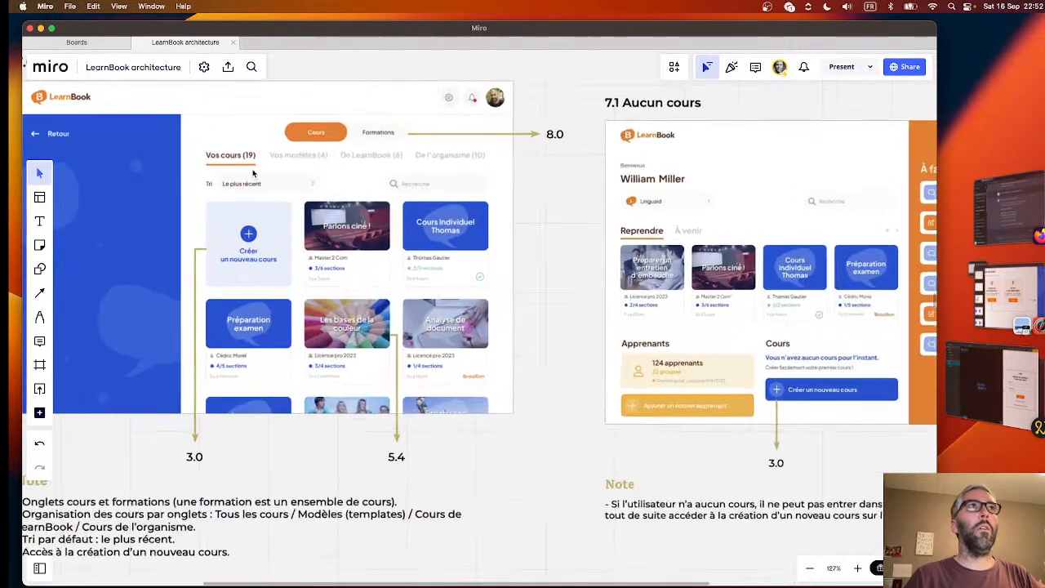
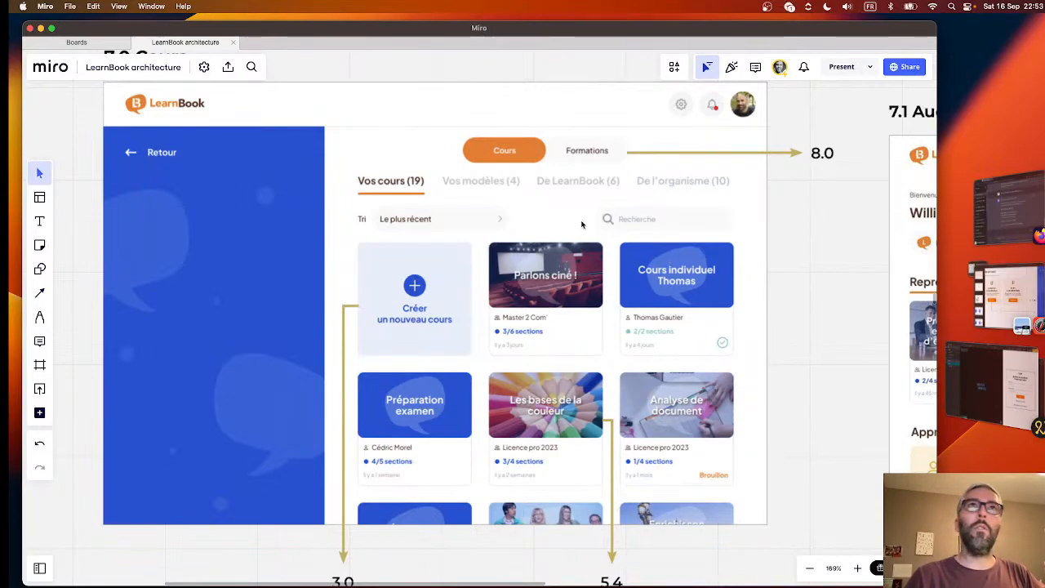
# - Switch to Noodl, check the pages listed in the App component's Page Router, and return to the login component
pyautogui.click(984, 384)
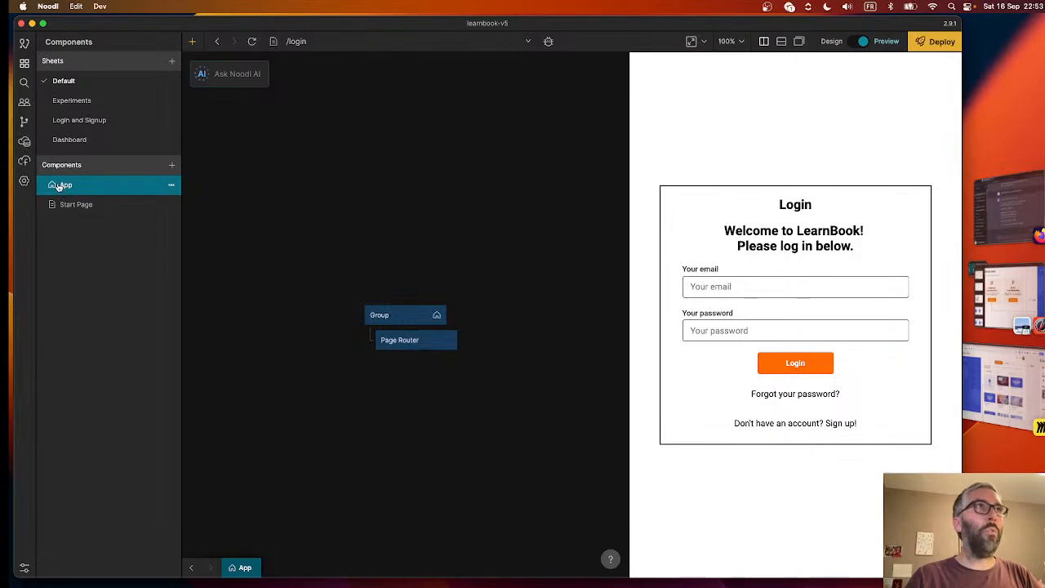
pyautogui.click(422, 342)
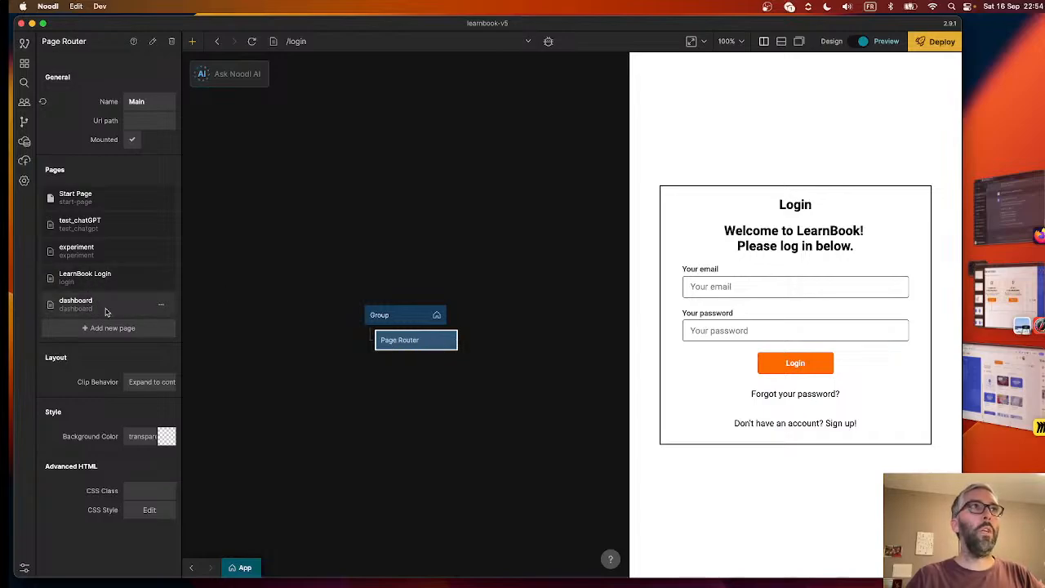
pyautogui.click(190, 568)
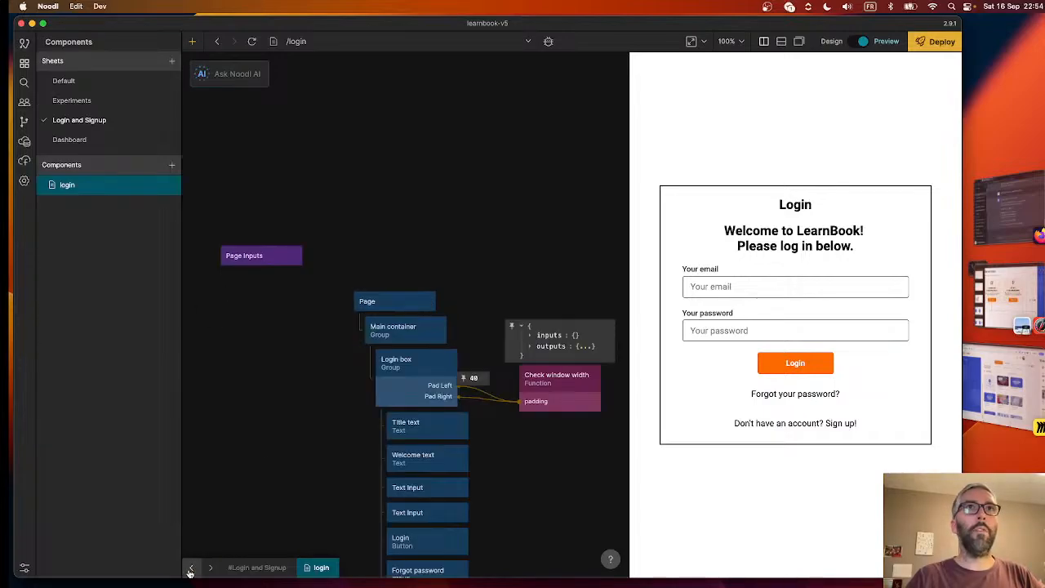
pyautogui.scroll(-5, 522, 466)
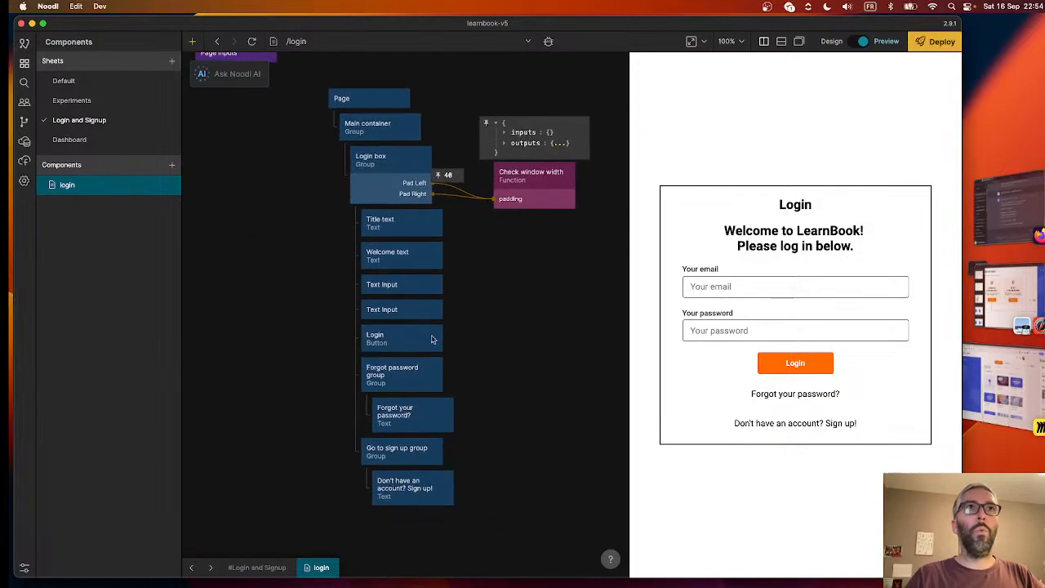
pyautogui.rightClick(546, 345)
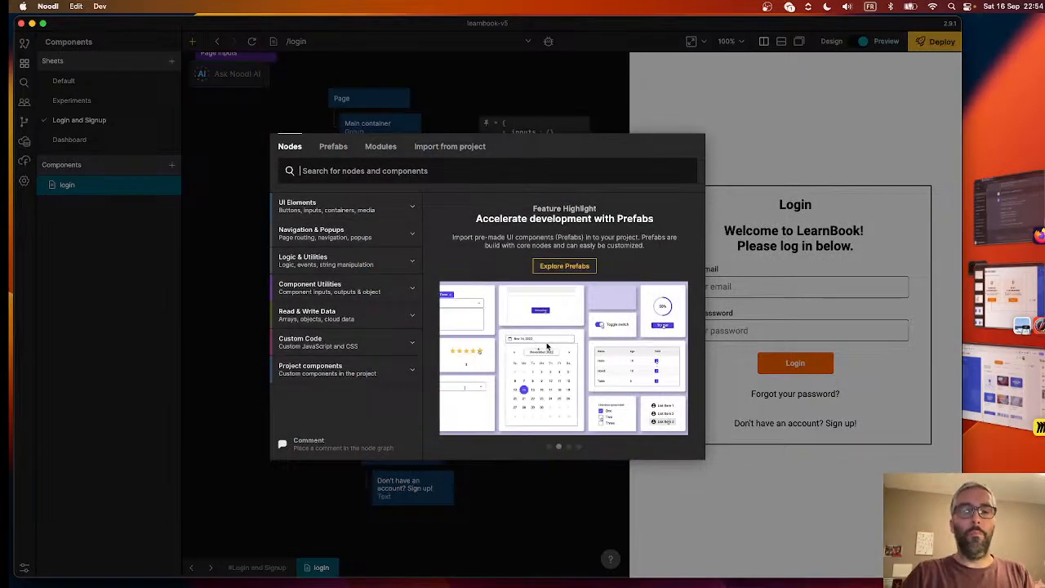
pyautogui.click(326, 315)
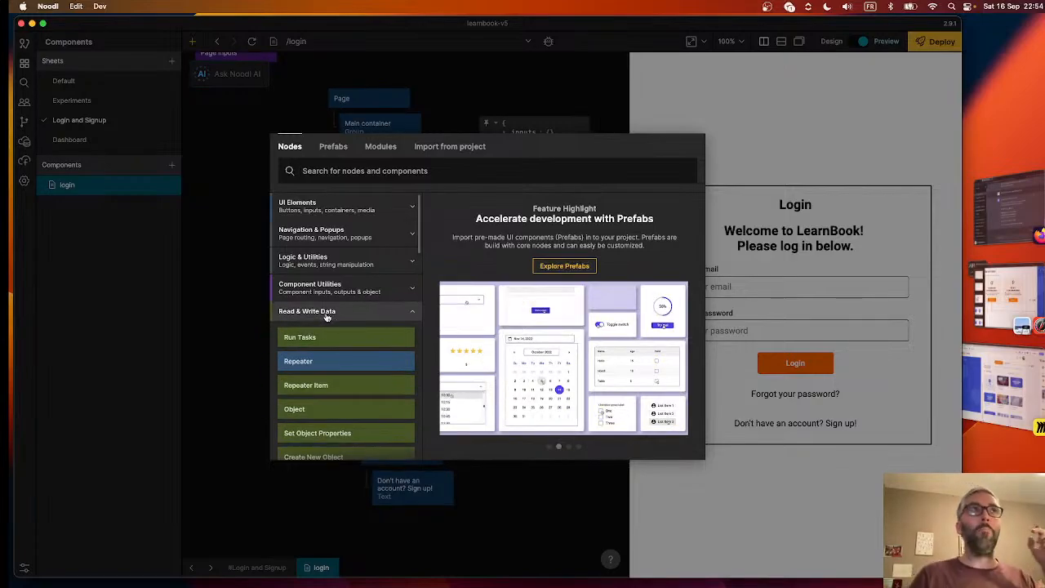
pyautogui.click(234, 284)
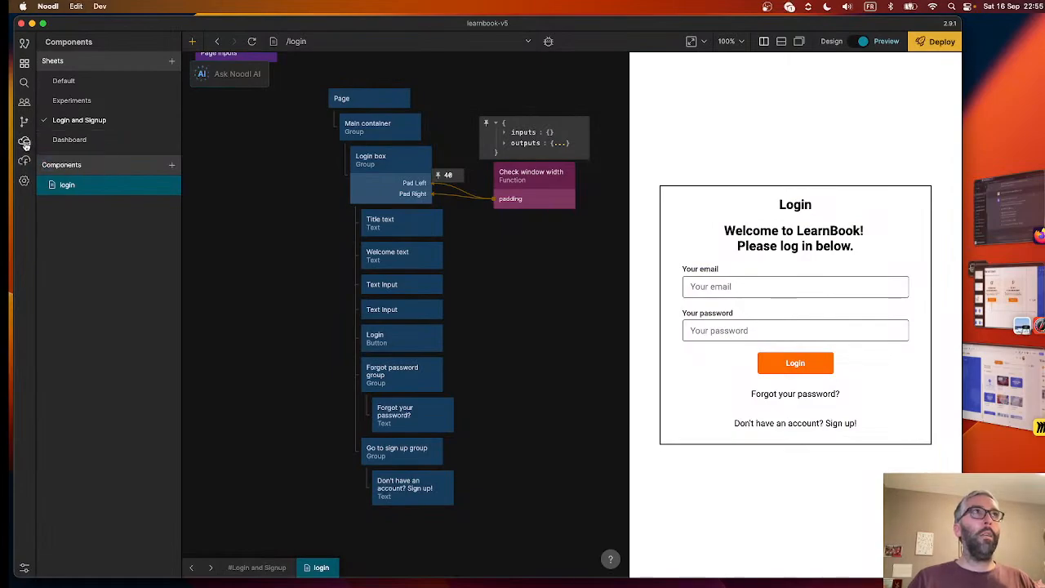
# - Open the learnbook cloud service's dashboard, look at its _Role and _User classes, and close it
pyautogui.click(24, 143)
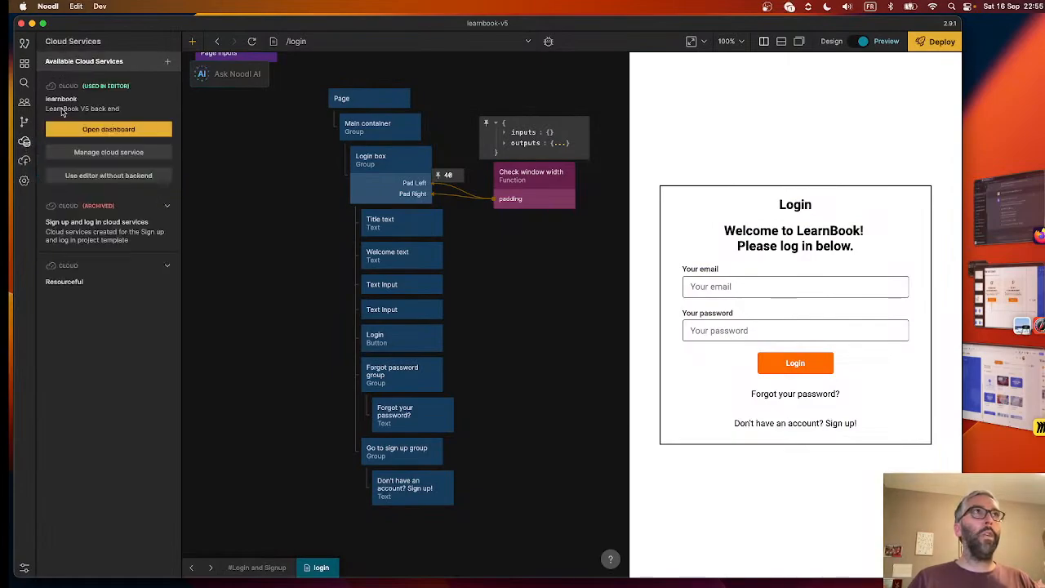
pyautogui.click(101, 130)
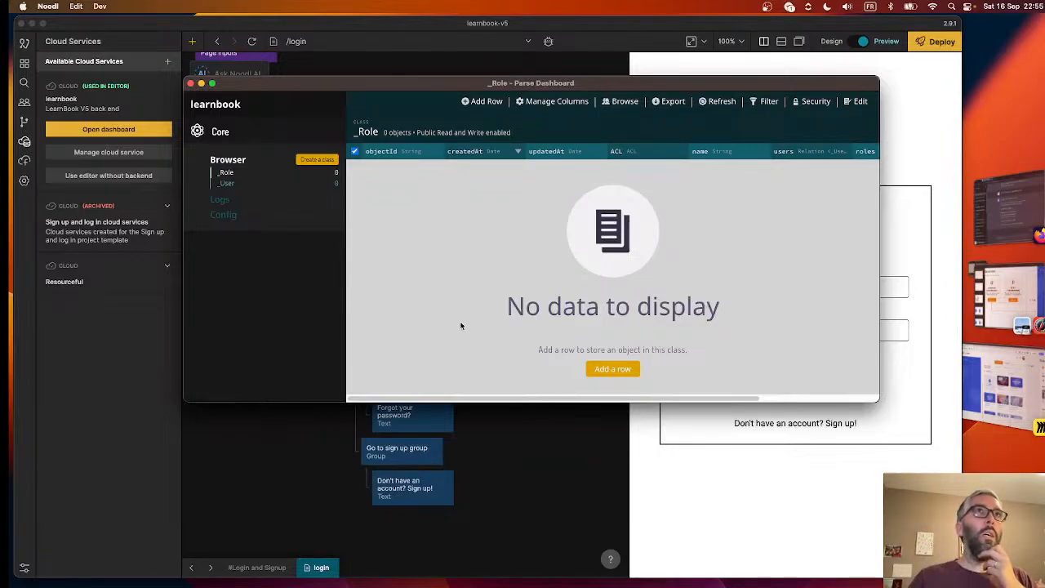
pyautogui.click(244, 187)
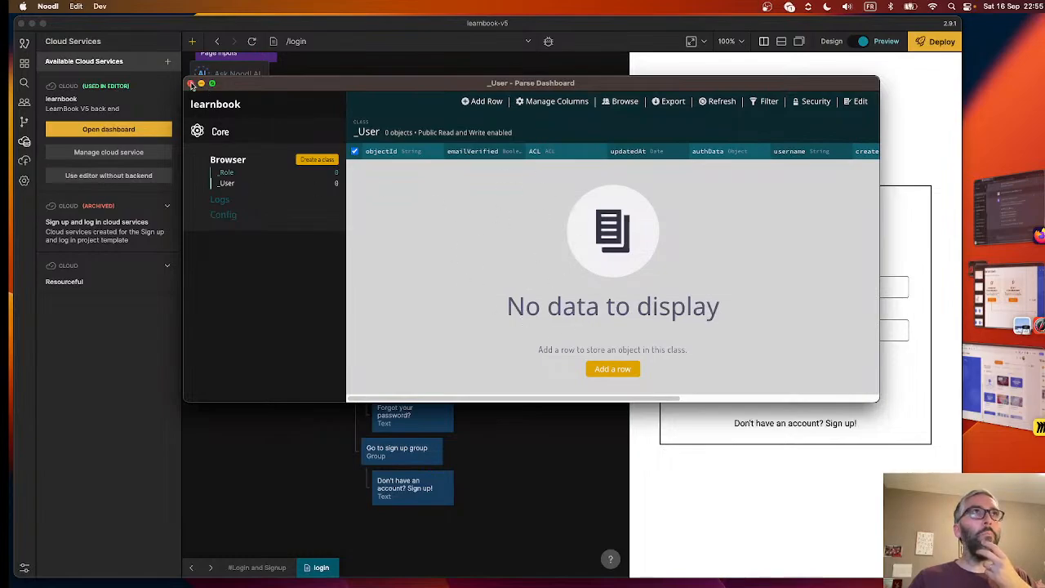
pyautogui.click(190, 84)
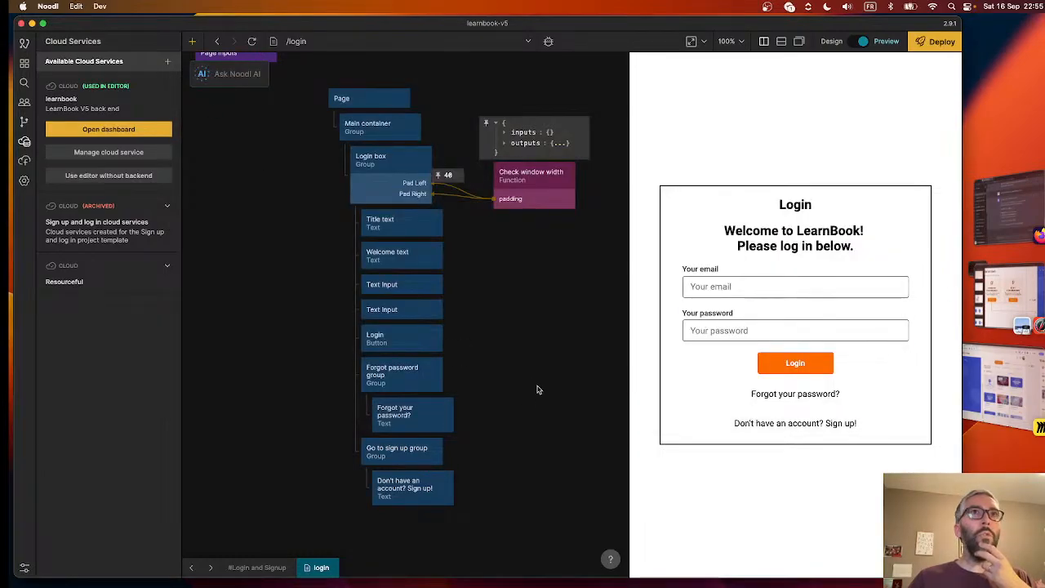
# - Add a Log In node from the User group of Read & Write Data and place it beside the login page's text inputs
pyautogui.rightClick(509, 341)
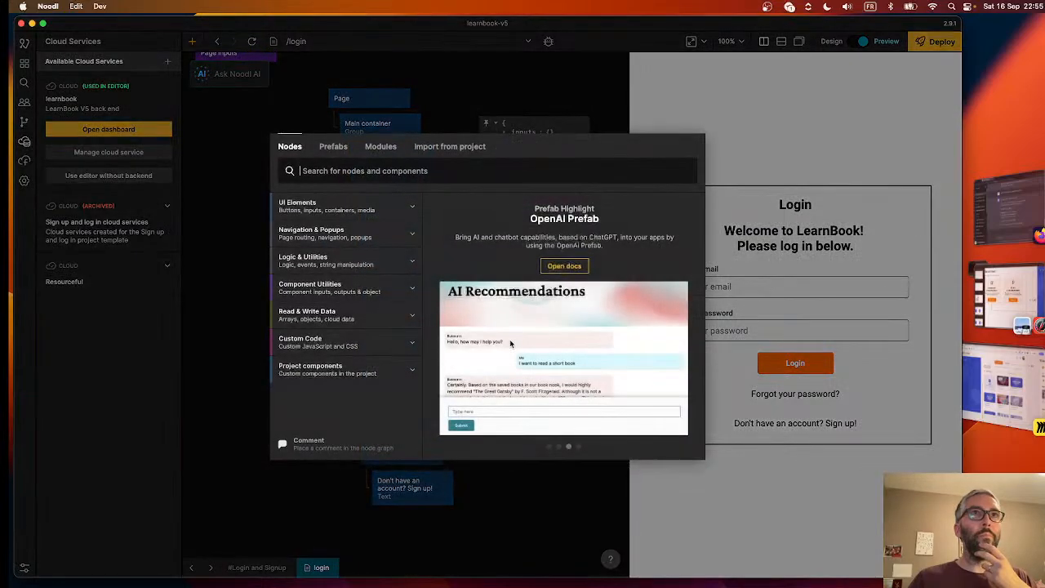
pyautogui.click(306, 315)
pyautogui.scroll(-2, 351, 367)
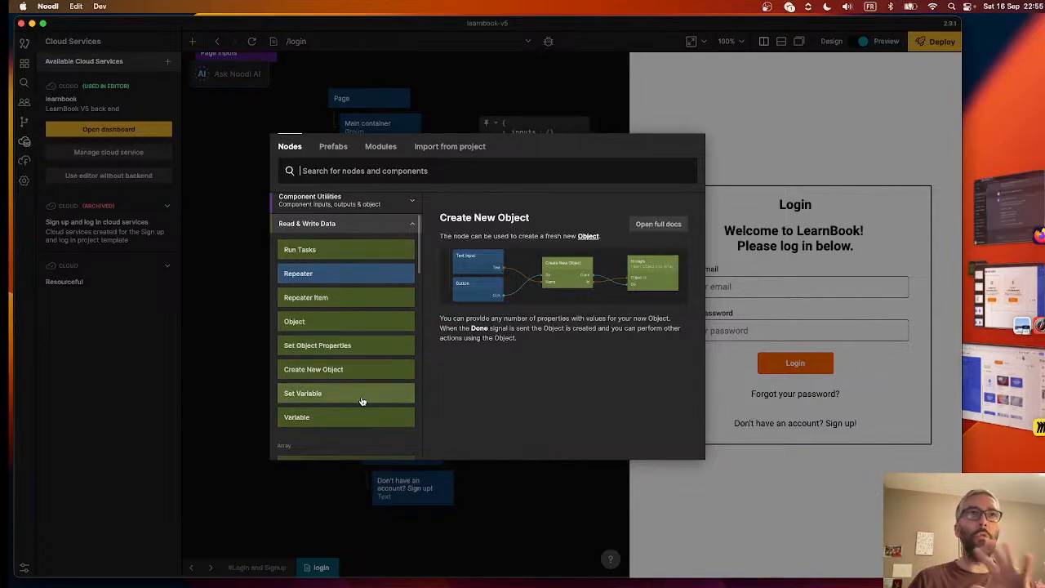
pyautogui.scroll(-3, 354, 333)
pyautogui.scroll(-5, 340, 373)
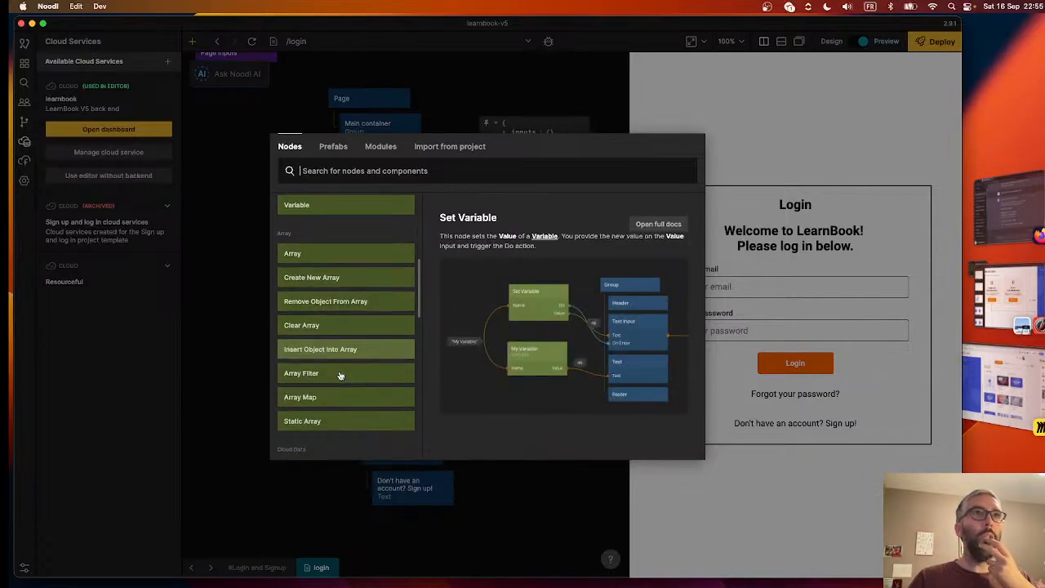
pyautogui.scroll(-2, 306, 353)
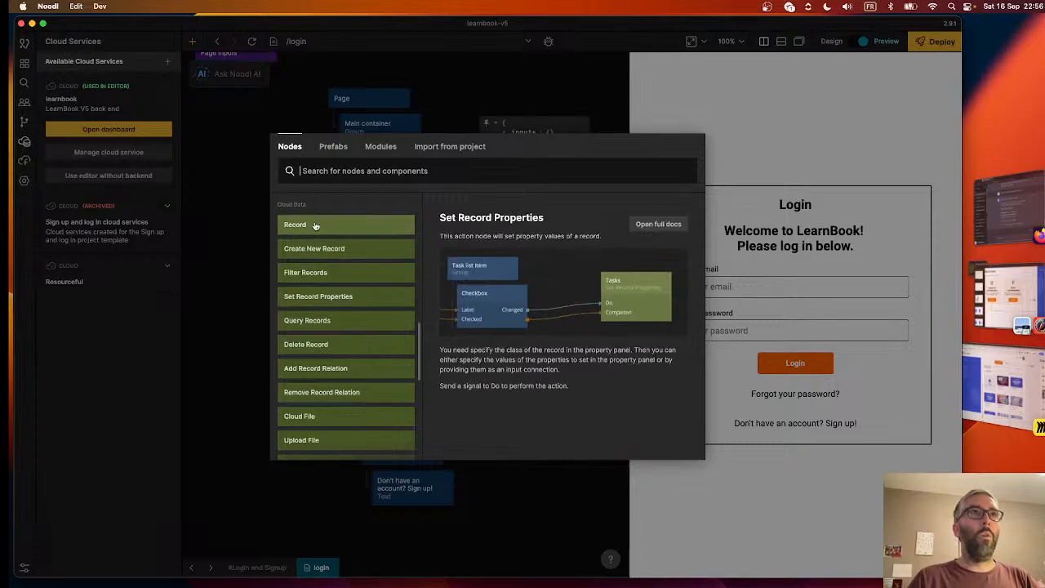
pyautogui.scroll(-5, 322, 367)
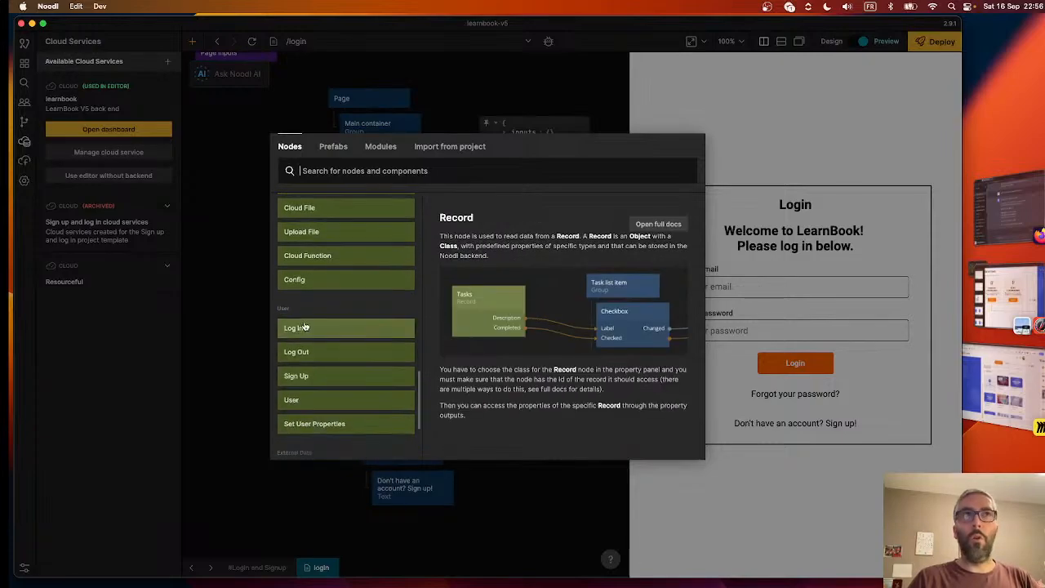
pyautogui.click(303, 327)
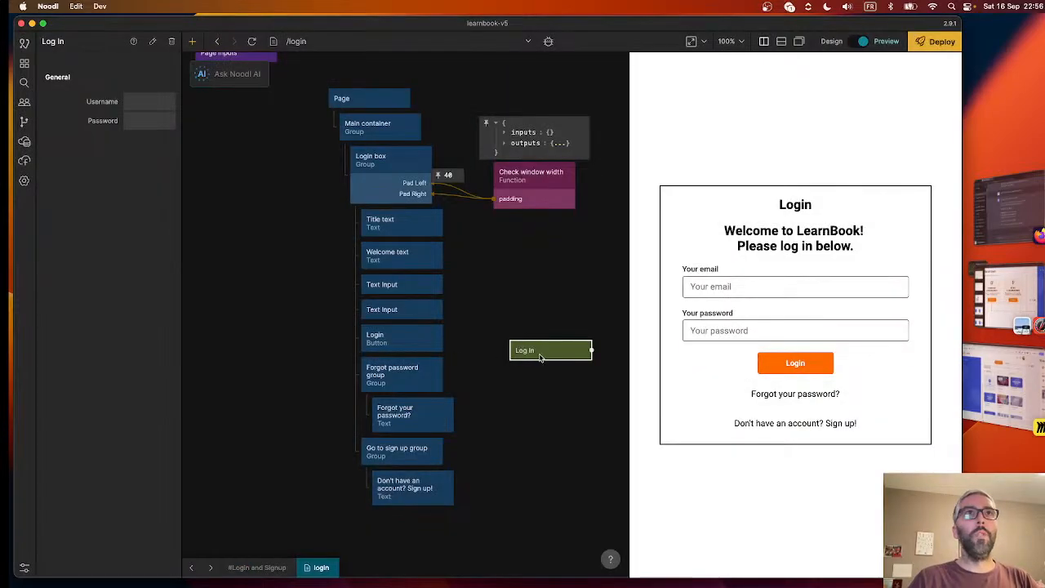
pyautogui.moveTo(539, 357); pyautogui.dragTo(531, 334)
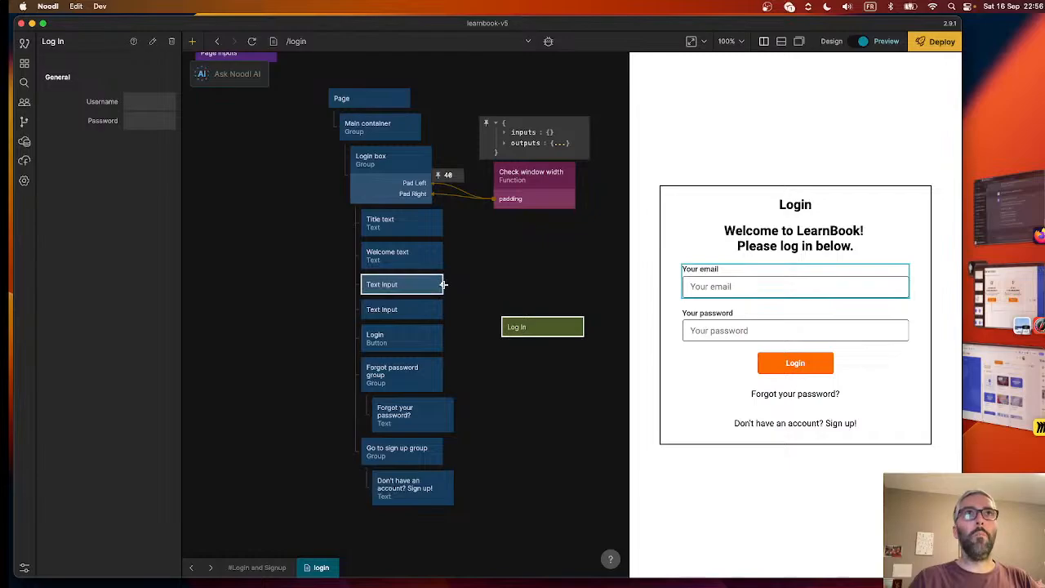
# - Connect the Text output of the email Text Input to the Username input of the Log In node
pyautogui.moveTo(446, 284); pyautogui.dragTo(541, 326)
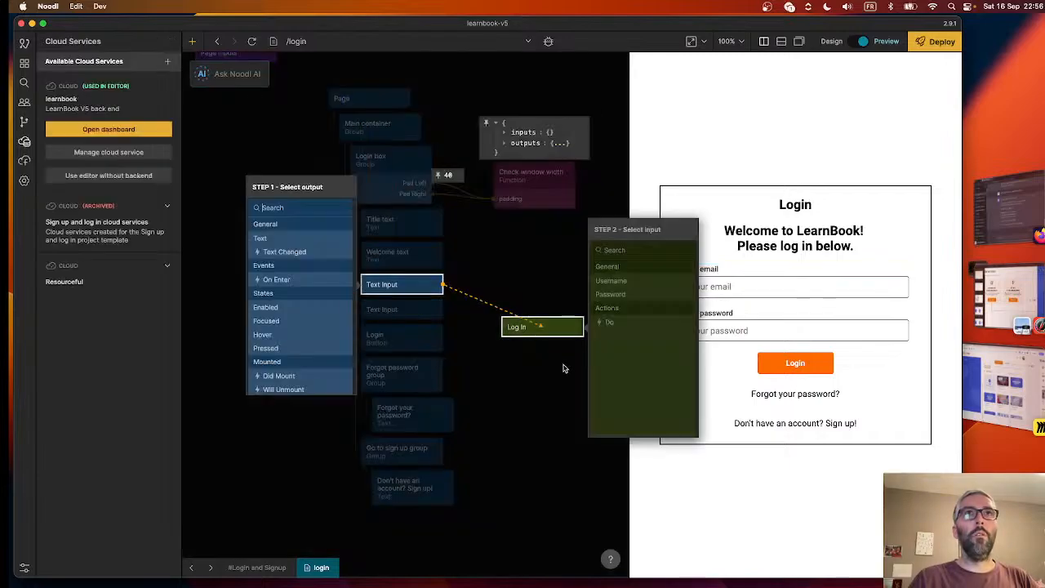
pyautogui.click(276, 240)
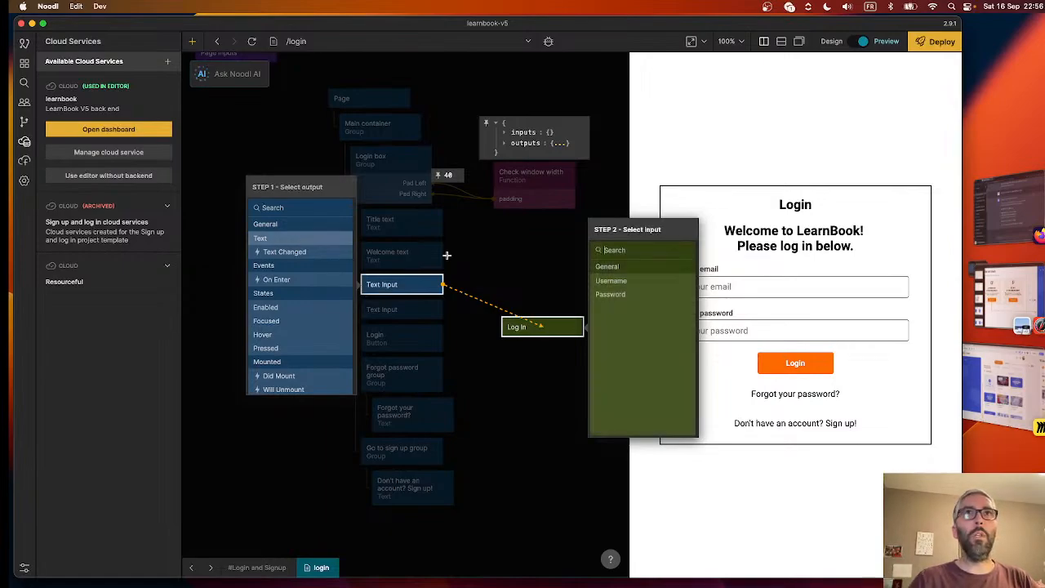
pyautogui.click(610, 280)
# - Rename the first Text Input node as "Email input" and the second as "Password input"
pyautogui.click(380, 298)
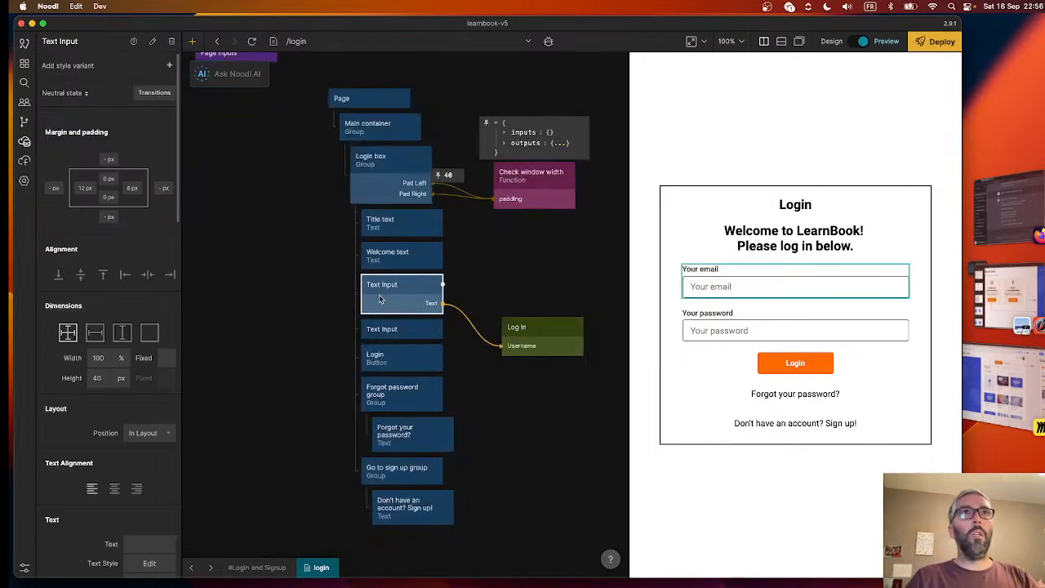
pyautogui.click(65, 41)
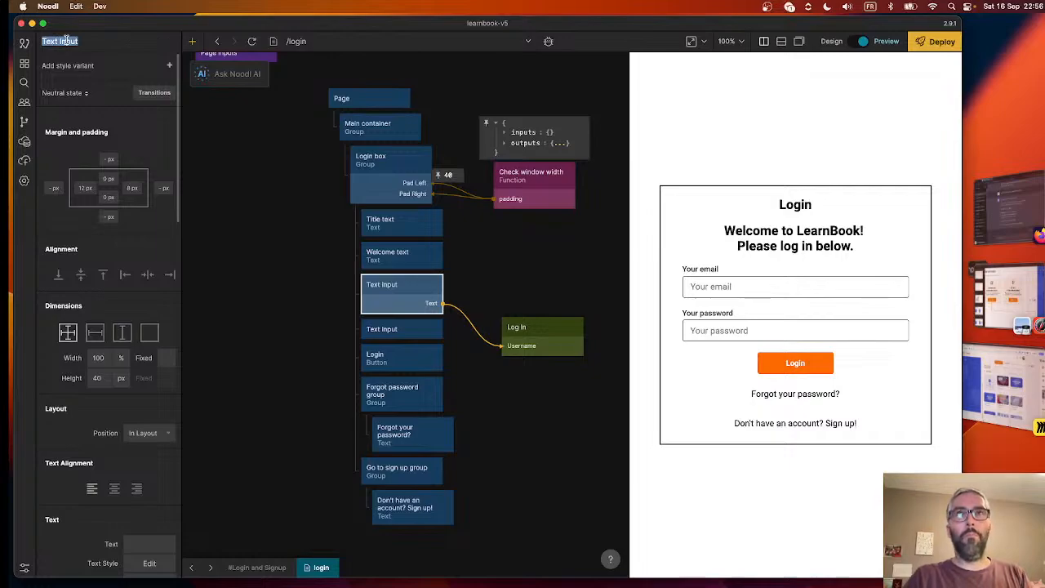
pyautogui.write('Email')
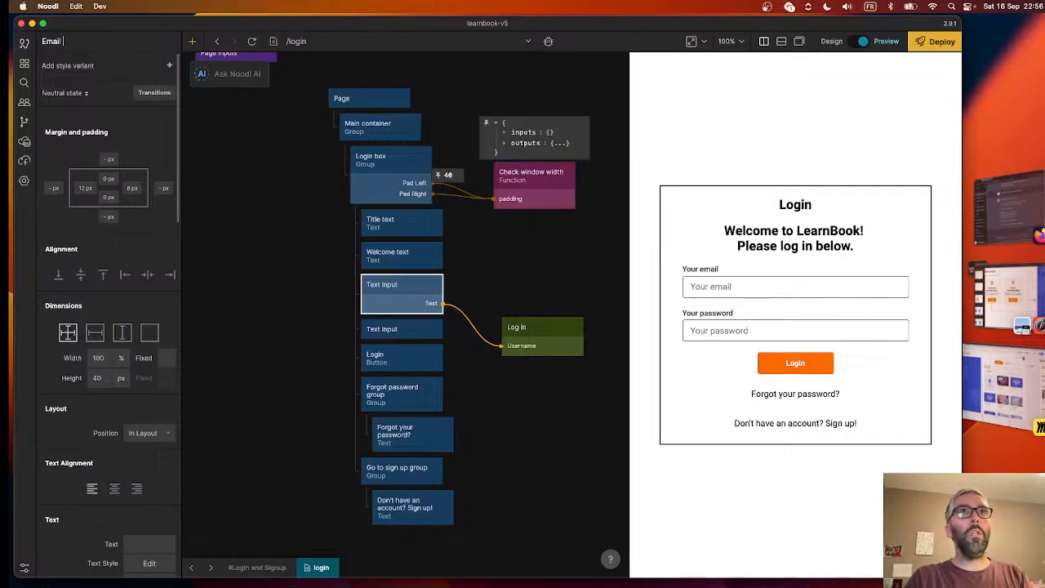
pyautogui.write(' input')
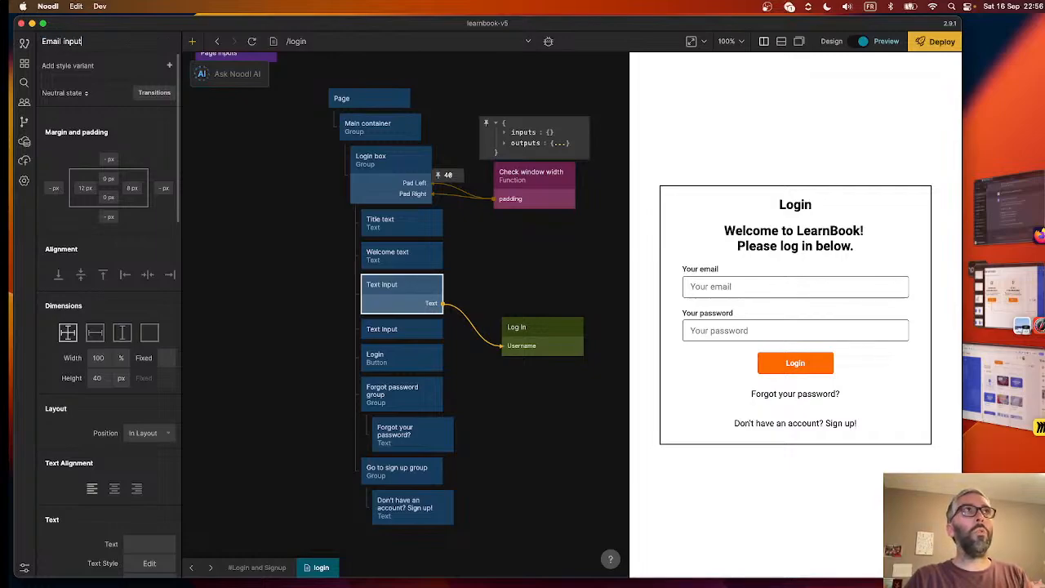
pyautogui.click(411, 334)
pyautogui.click(65, 41)
pyautogui.write('Pas')
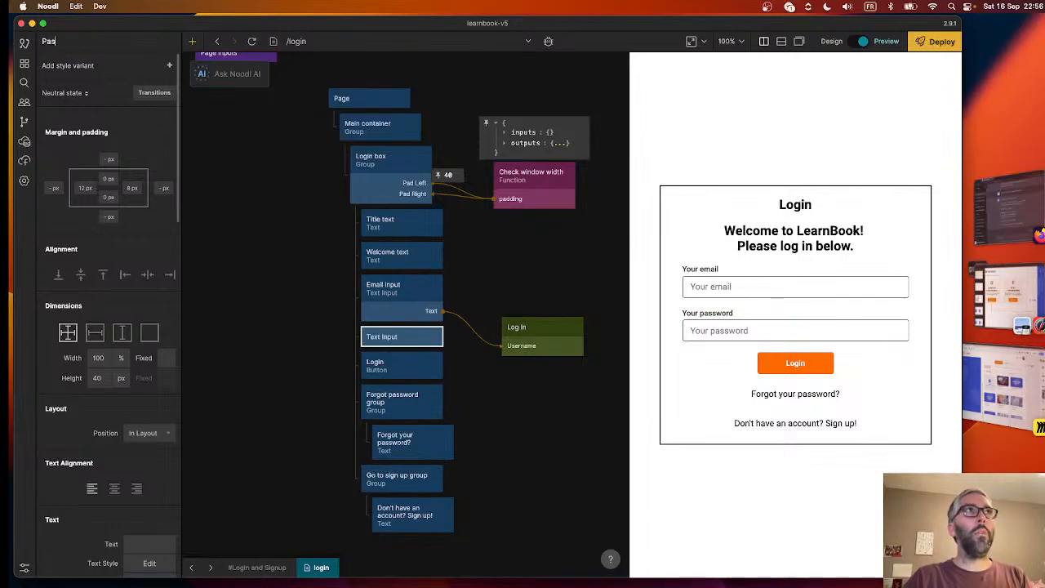
pyautogui.write('sword input')
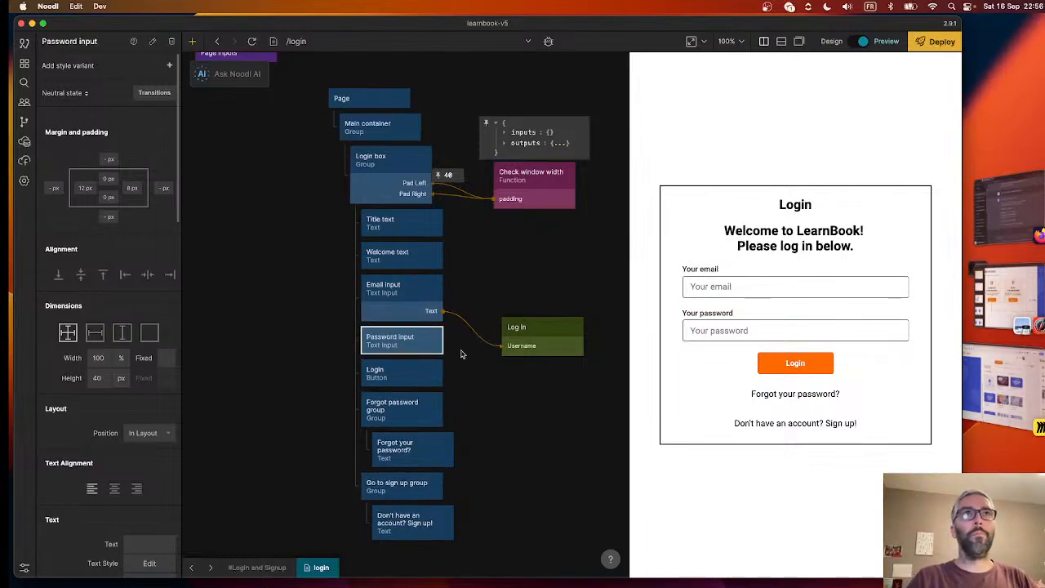
# - Connect the Text output of Password input to the Password input of the Log In node
pyautogui.click(494, 273)
pyautogui.moveTo(433, 340); pyautogui.dragTo(530, 367)
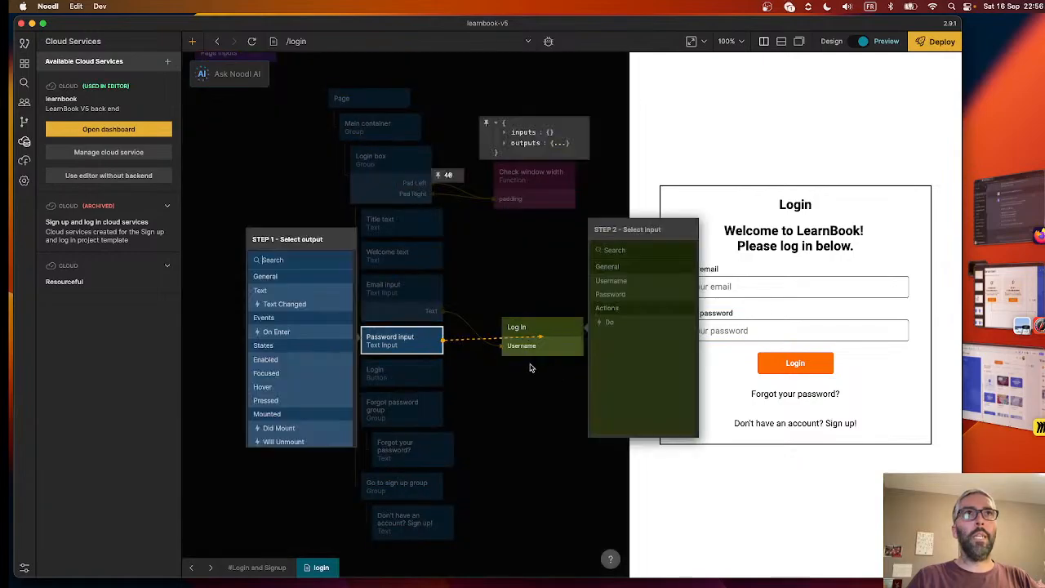
pyautogui.click(294, 290)
pyautogui.click(618, 296)
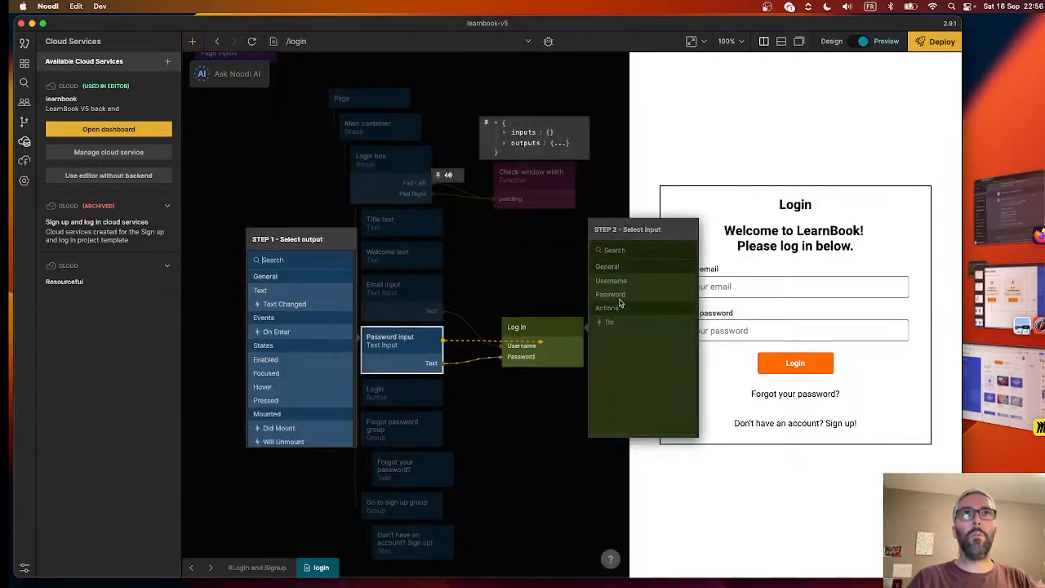
pyautogui.click(499, 287)
# - Enter the beginning of an e-mail address in the preview's email field and pin the live values of both Log In connections
pyautogui.scroll(-1, 483, 315)
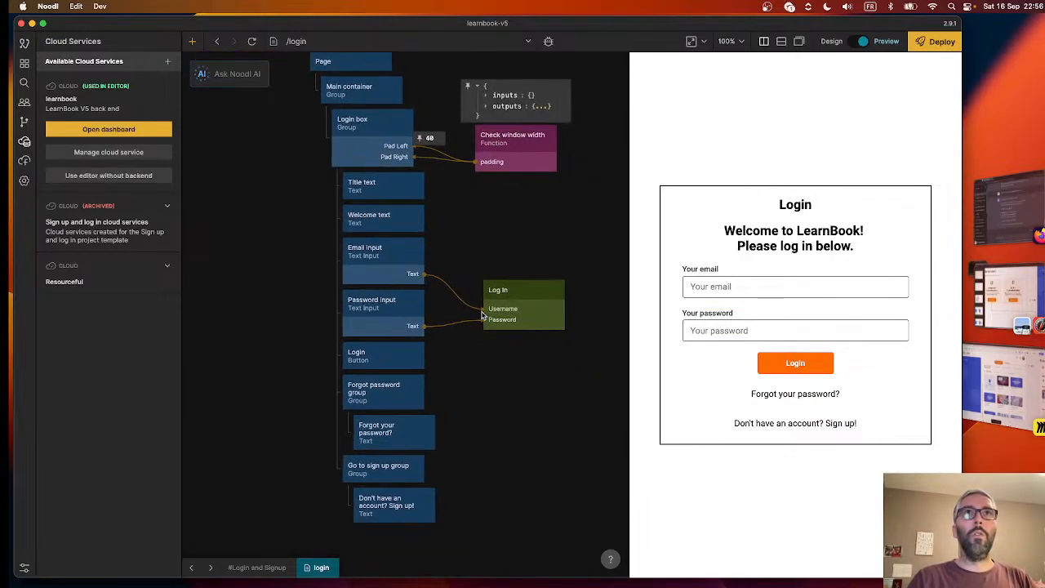
pyautogui.click(744, 284)
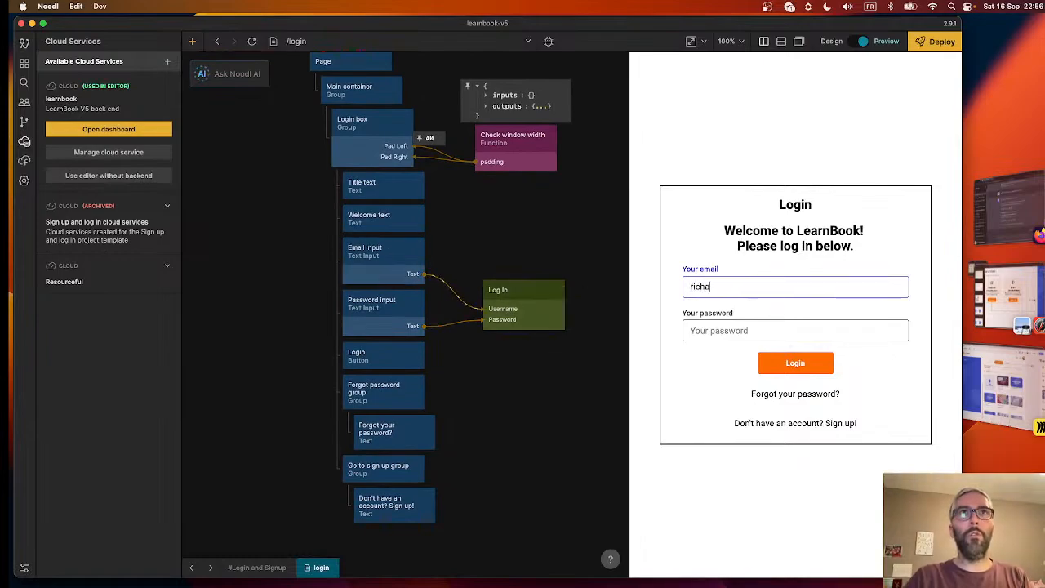
pyautogui.click(423, 279)
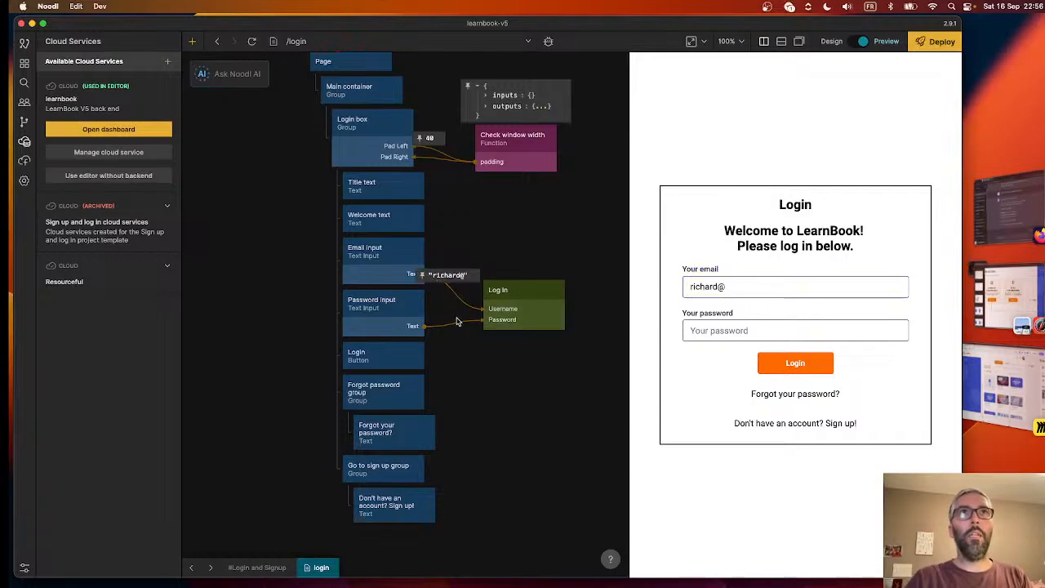
pyautogui.click(448, 315)
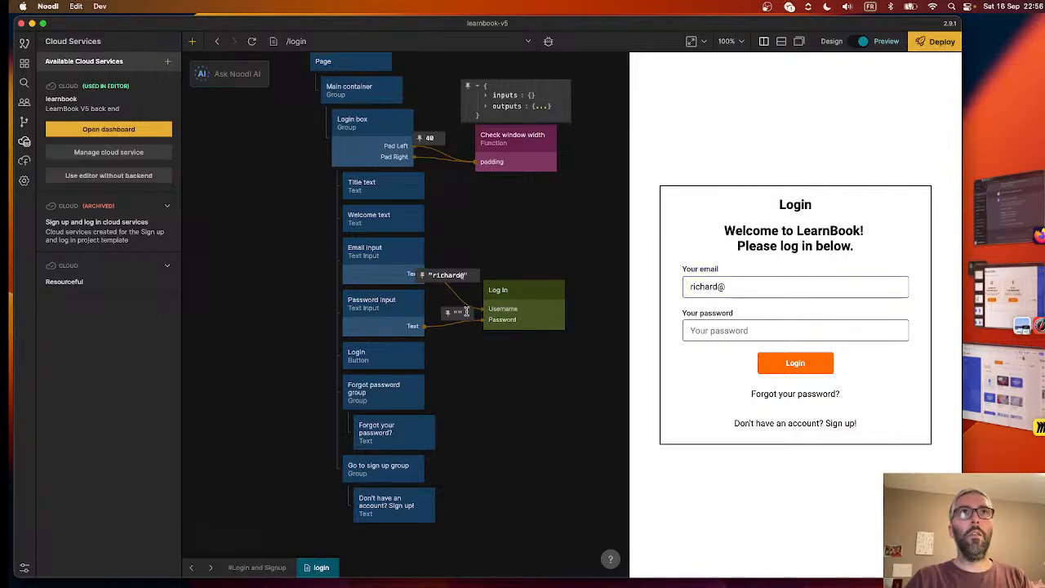
# - Complete the e-mail address in the preview's email field and enter a test password in the password field
pyautogui.click(761, 287)
pyautogui.write('digitalbricks.io')
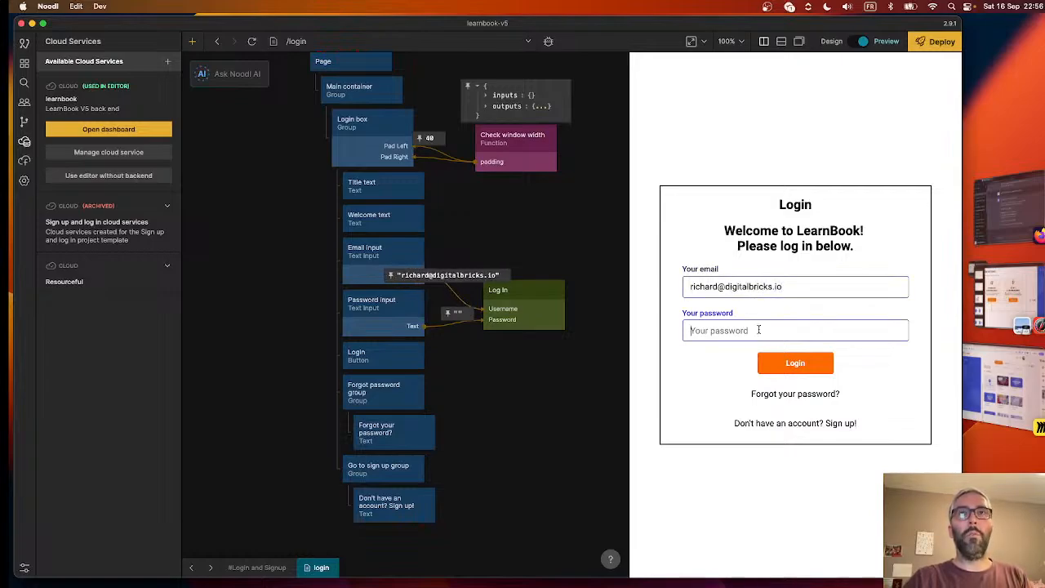
pyautogui.write('password')
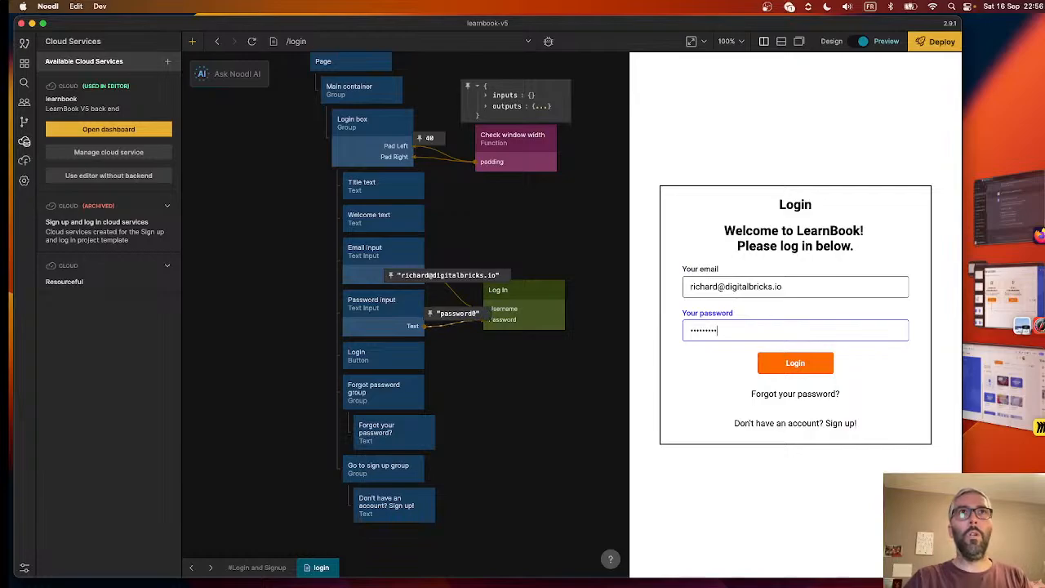
pyautogui.write('0')
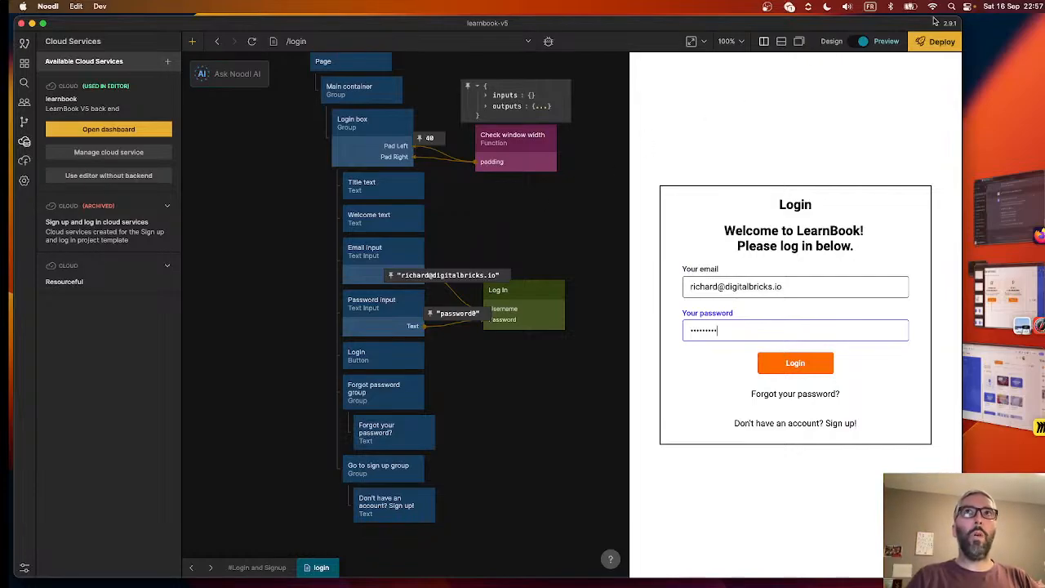
pyautogui.click(935, 41)
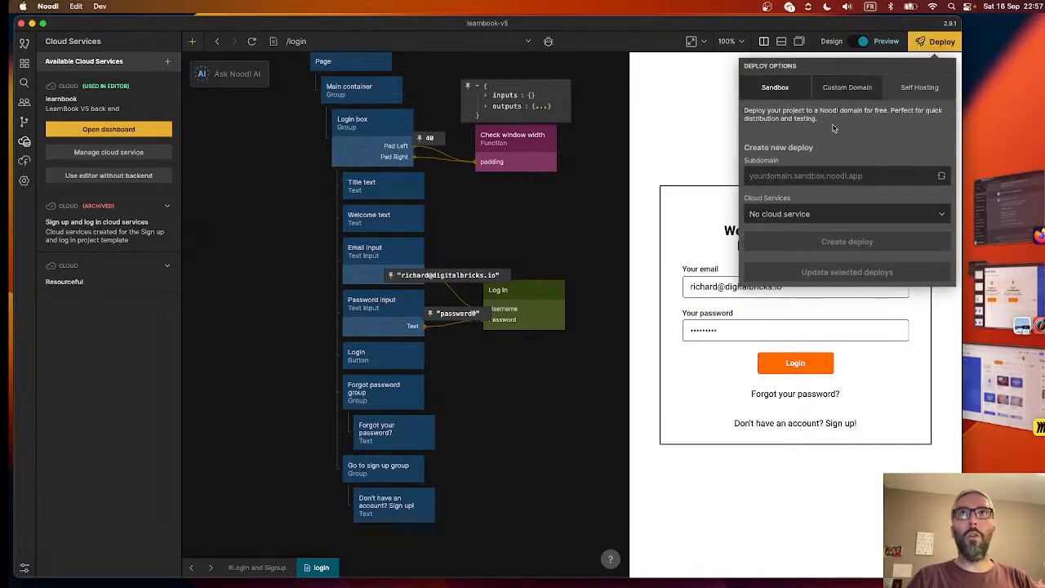
pyautogui.click(560, 211)
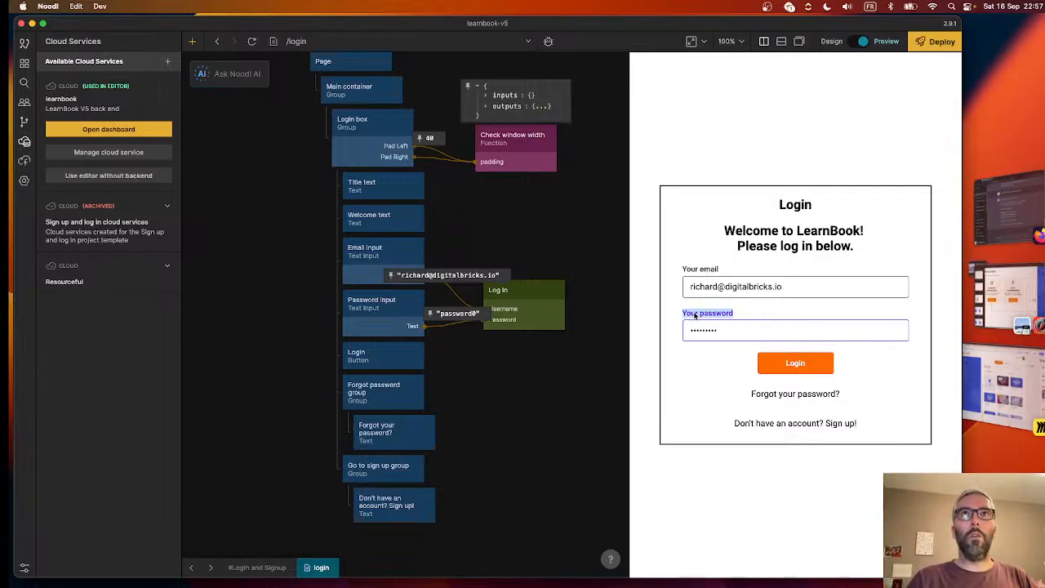
pyautogui.click(390, 304)
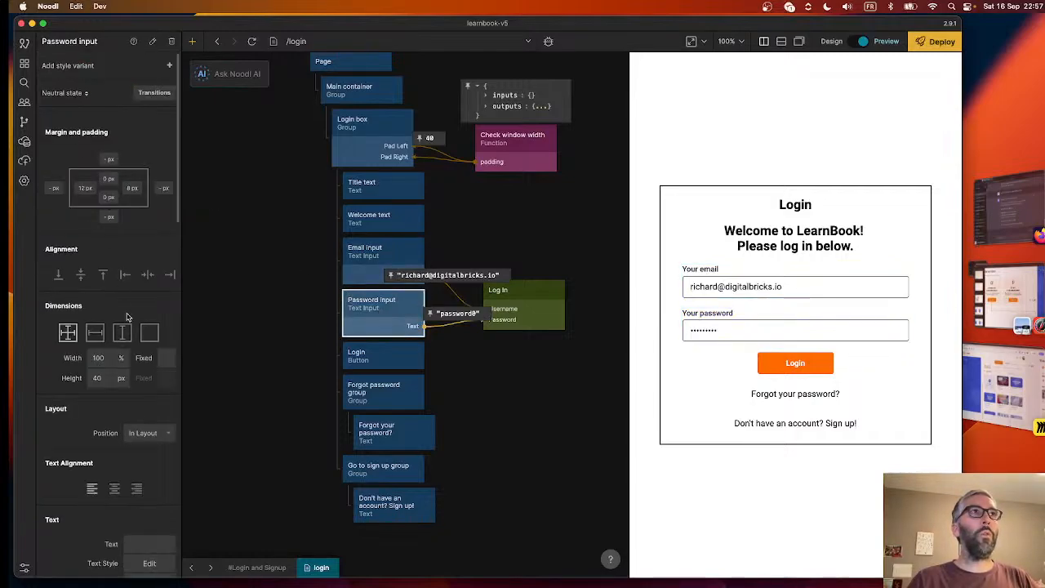
pyautogui.scroll(-10, 126, 317)
pyautogui.scroll(10, 126, 317)
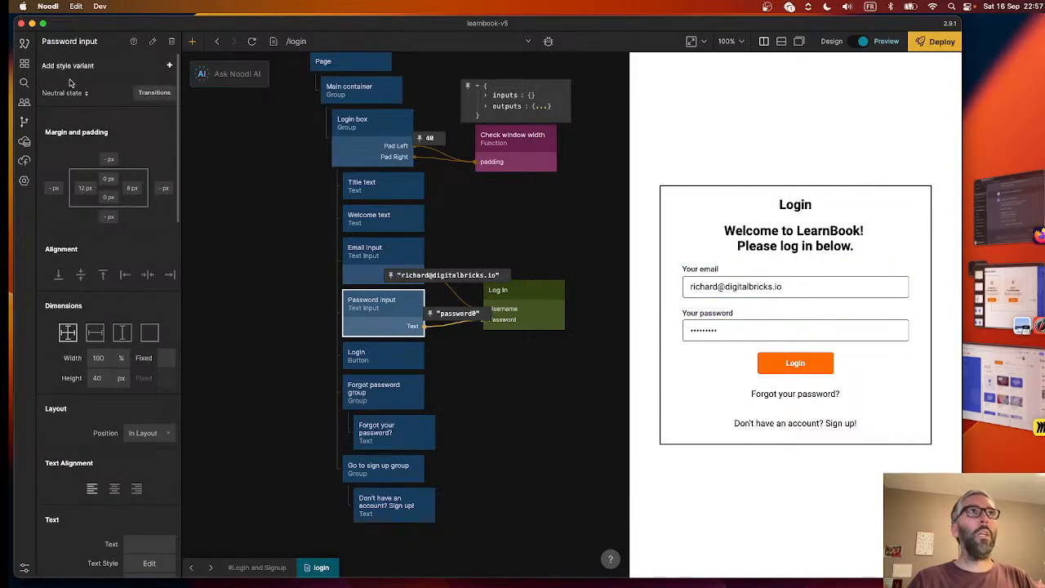
pyautogui.click(457, 342)
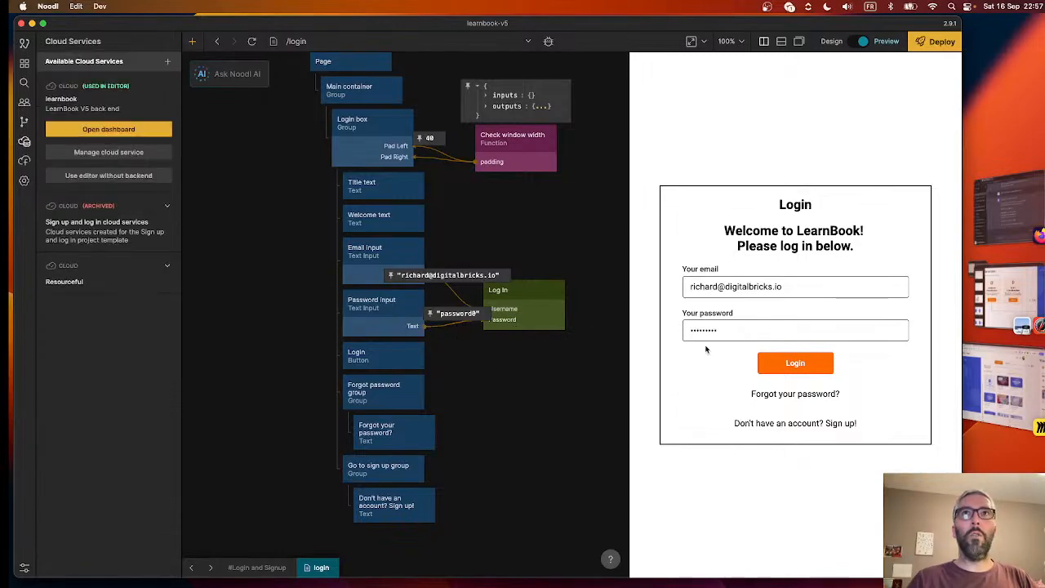
pyautogui.click(24, 63)
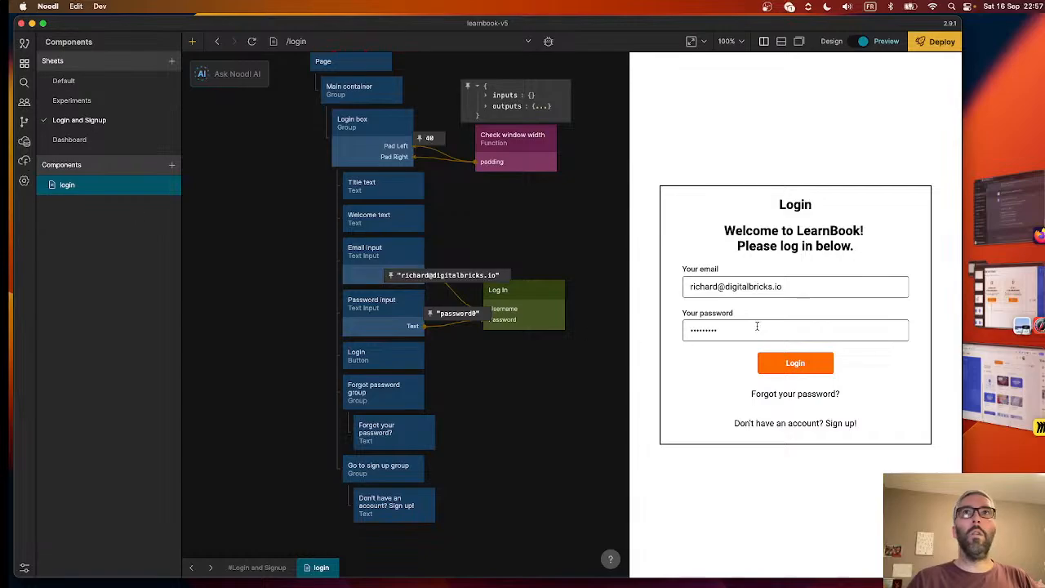
# - Switch the Password input node's properties to the Focused state and focus the preview's password field to check its highlight
pyautogui.click(359, 318)
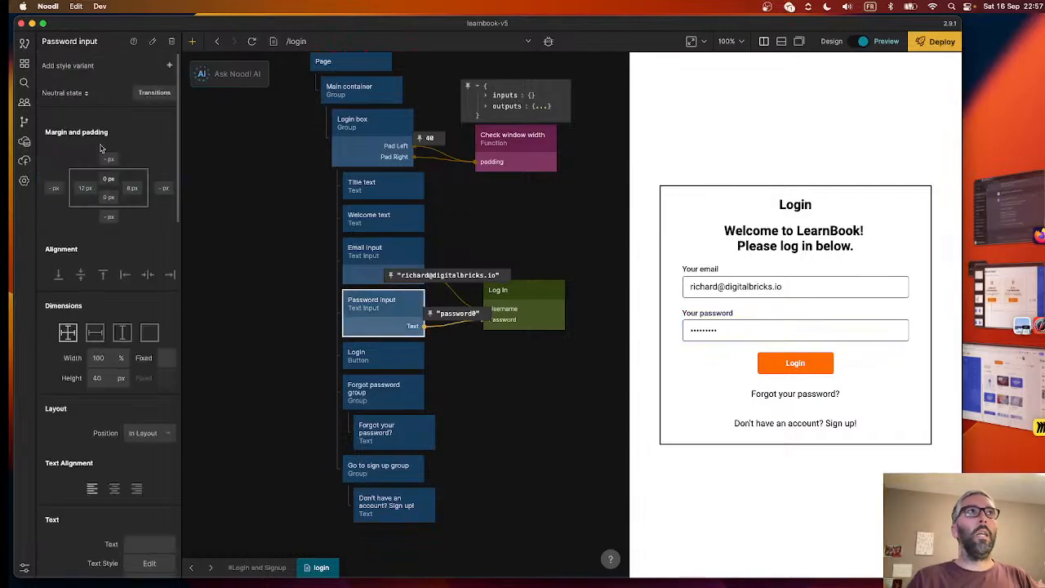
pyautogui.click(63, 93)
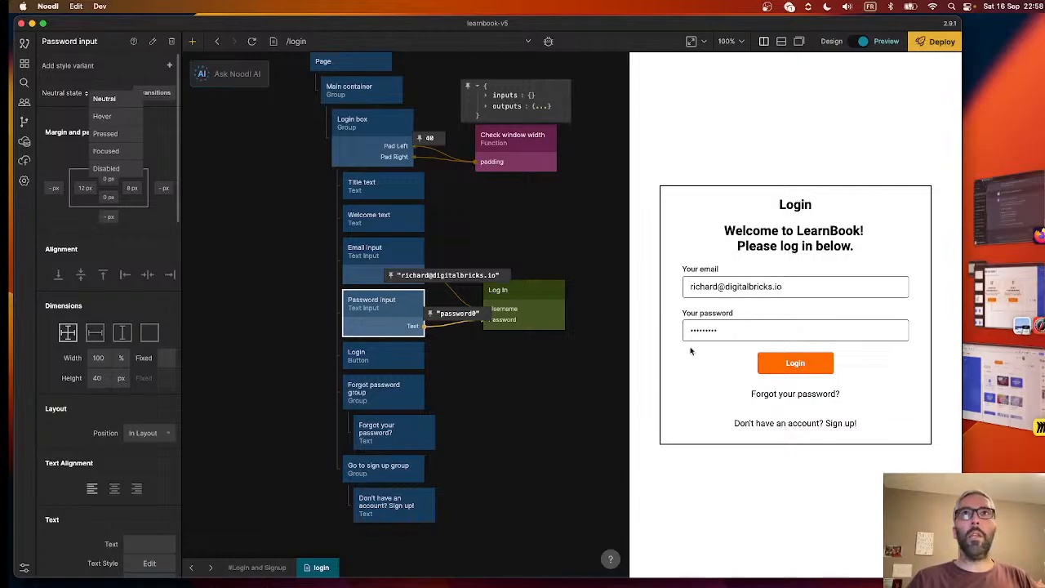
pyautogui.click(106, 152)
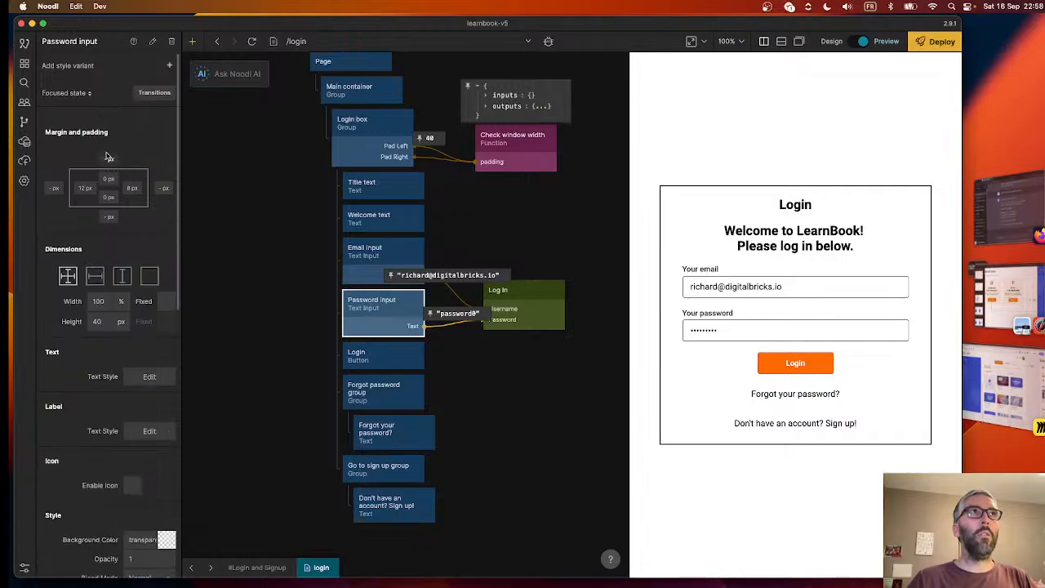
pyautogui.click(701, 323)
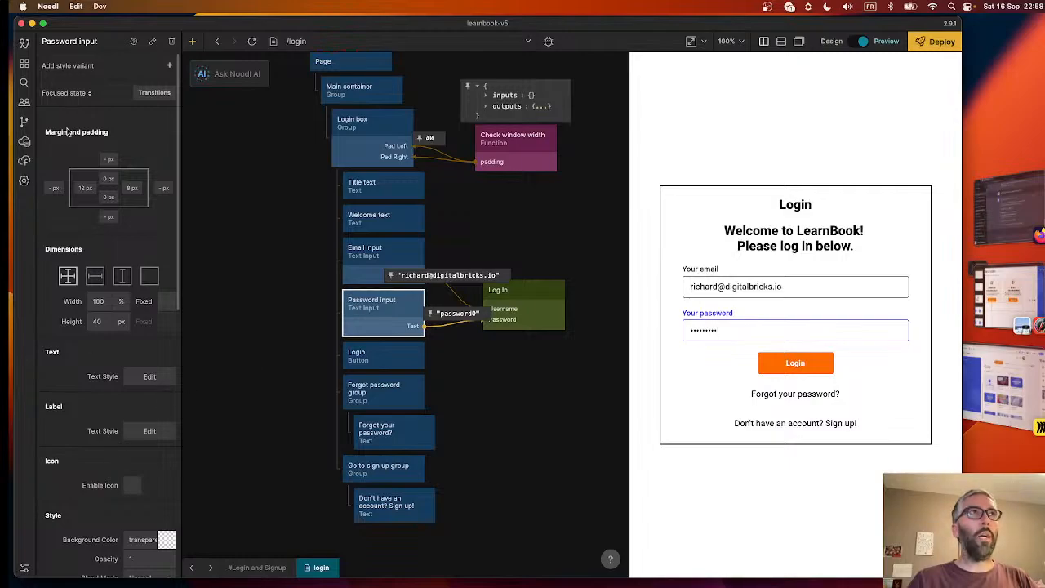
# - Set the label text color of the Password input's Focused state to LearnBook Orange
pyautogui.scroll(-4, 82, 264)
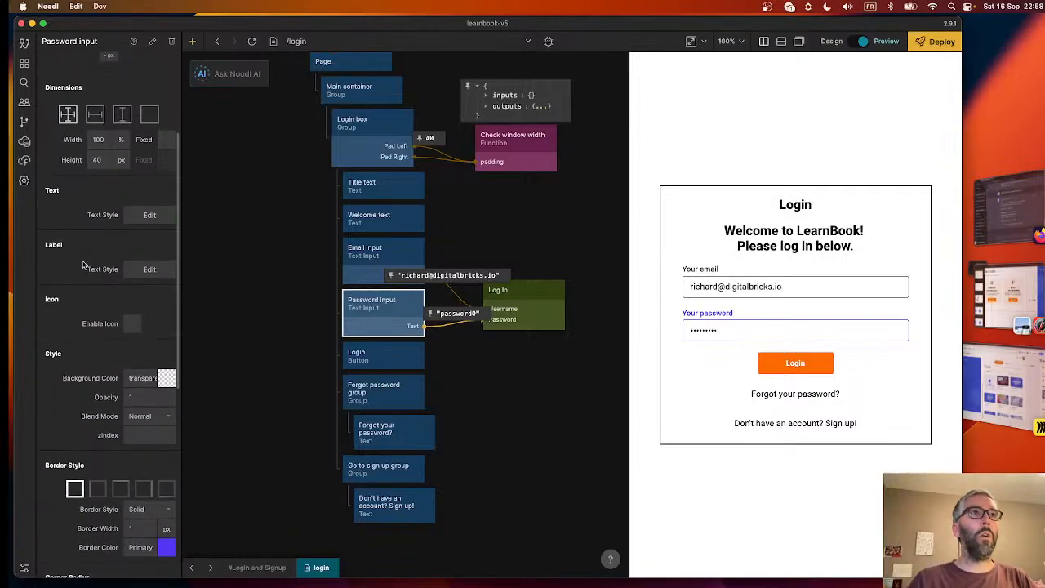
pyautogui.scroll(-3, 82, 264)
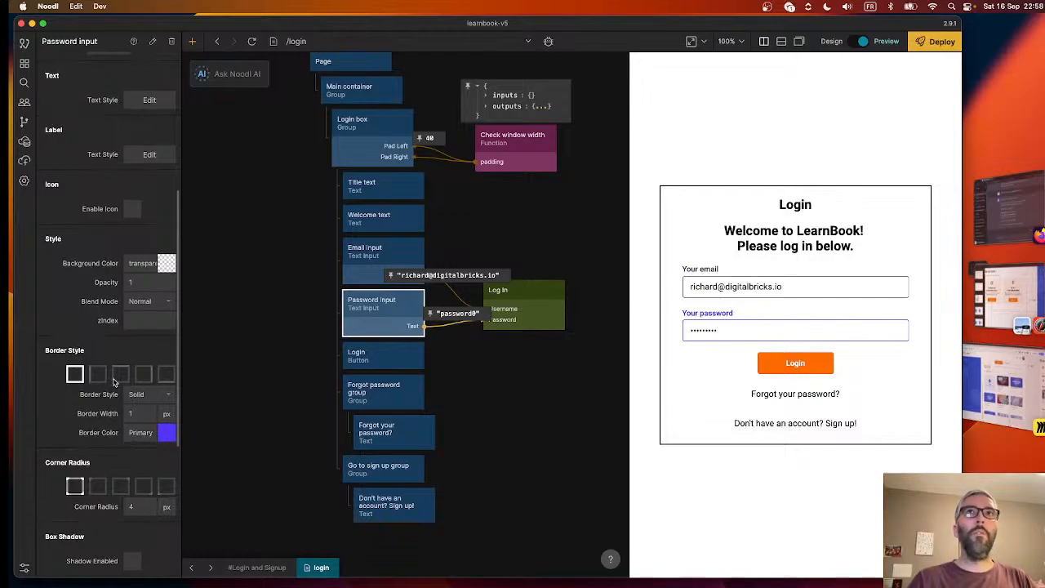
pyautogui.scroll(-3, 114, 381)
pyautogui.scroll(5, 122, 359)
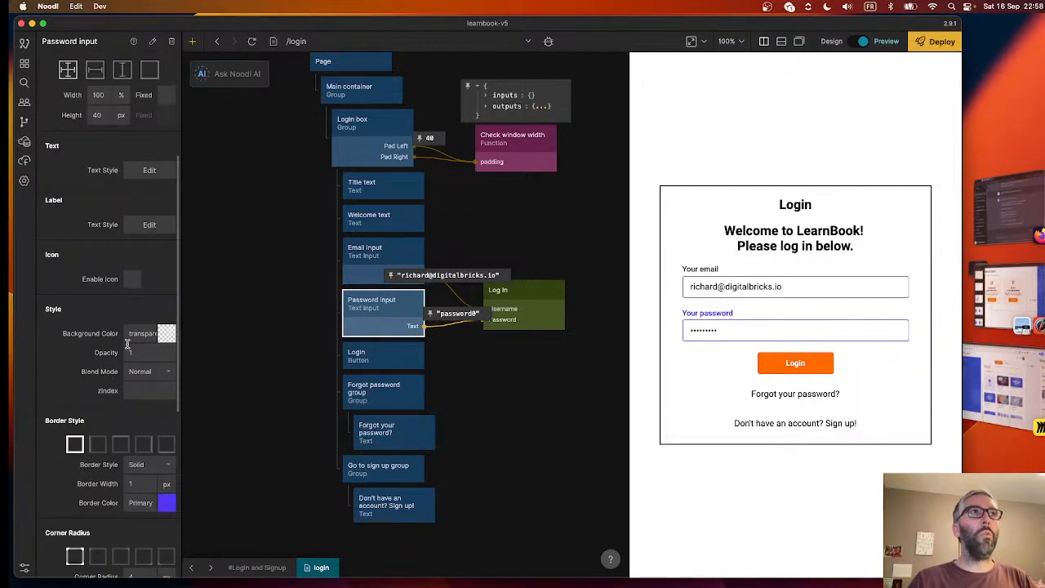
pyautogui.scroll(2, 130, 318)
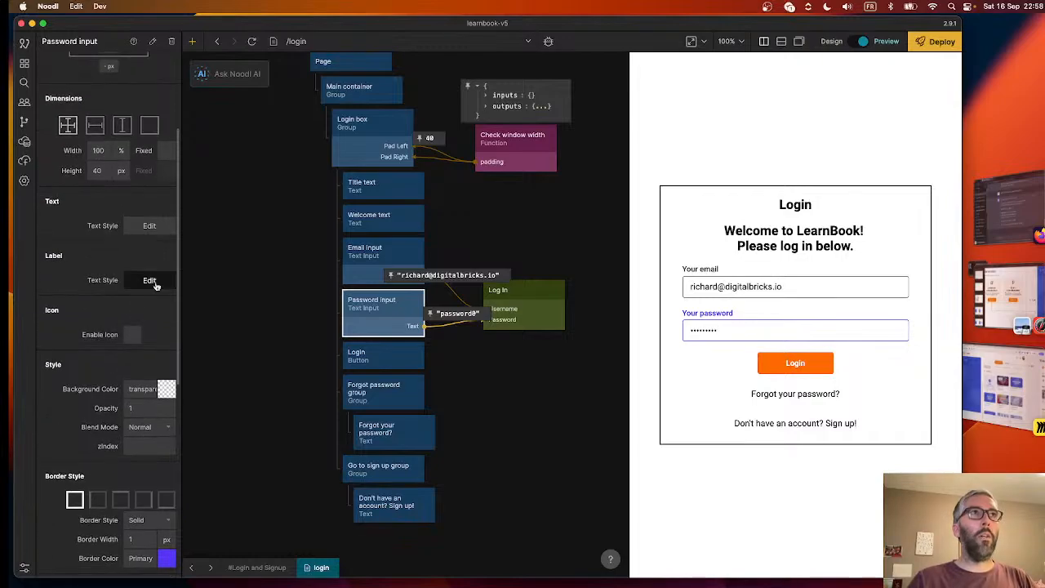
pyautogui.click(129, 281)
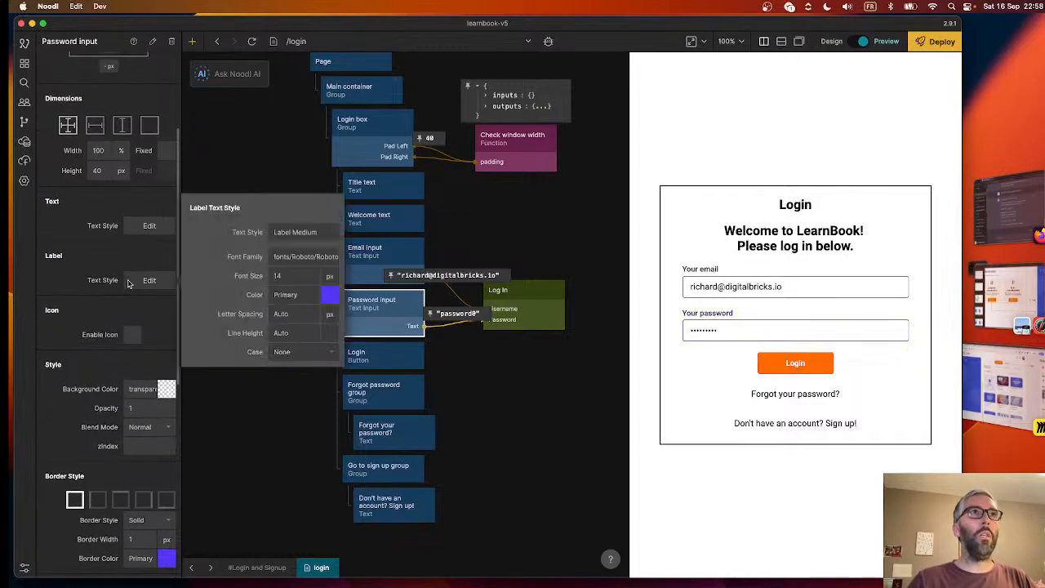
pyautogui.click(308, 294)
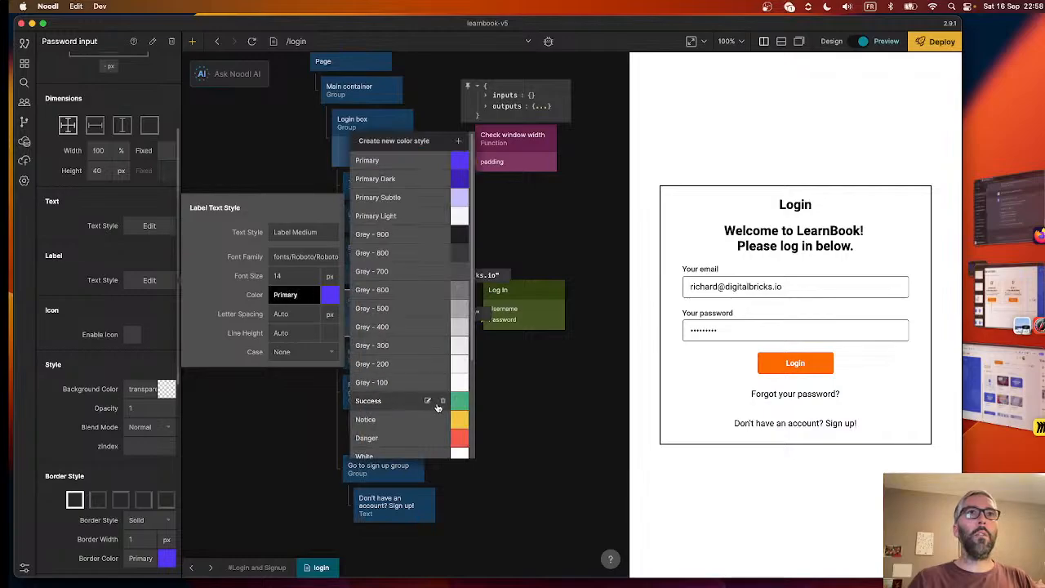
pyautogui.scroll(-3, 408, 400)
pyautogui.click(409, 383)
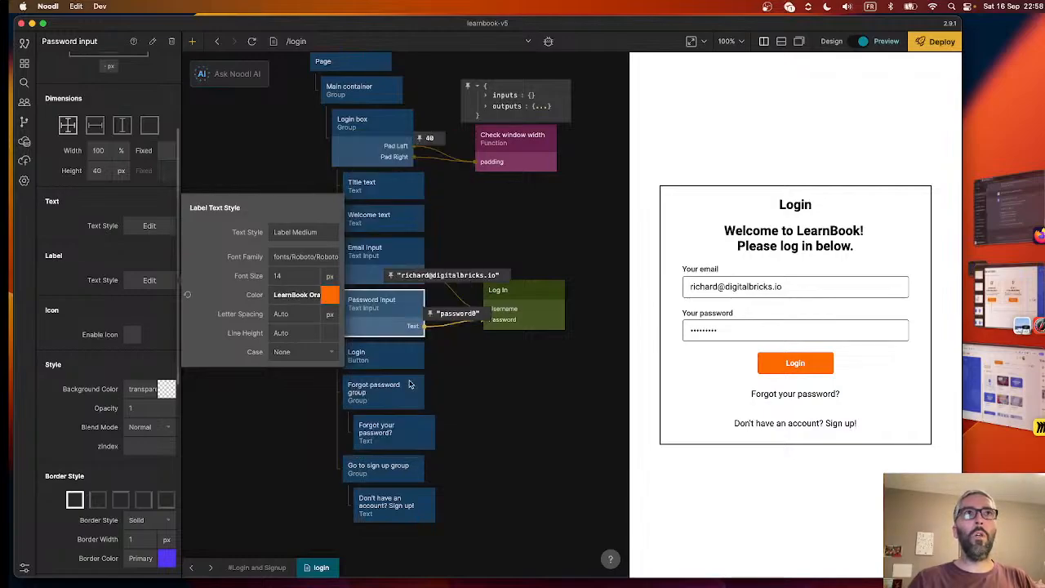
# - Set the border color of the Password input's Focused state to LearnBook Orange
pyautogui.scroll(-3, 69, 443)
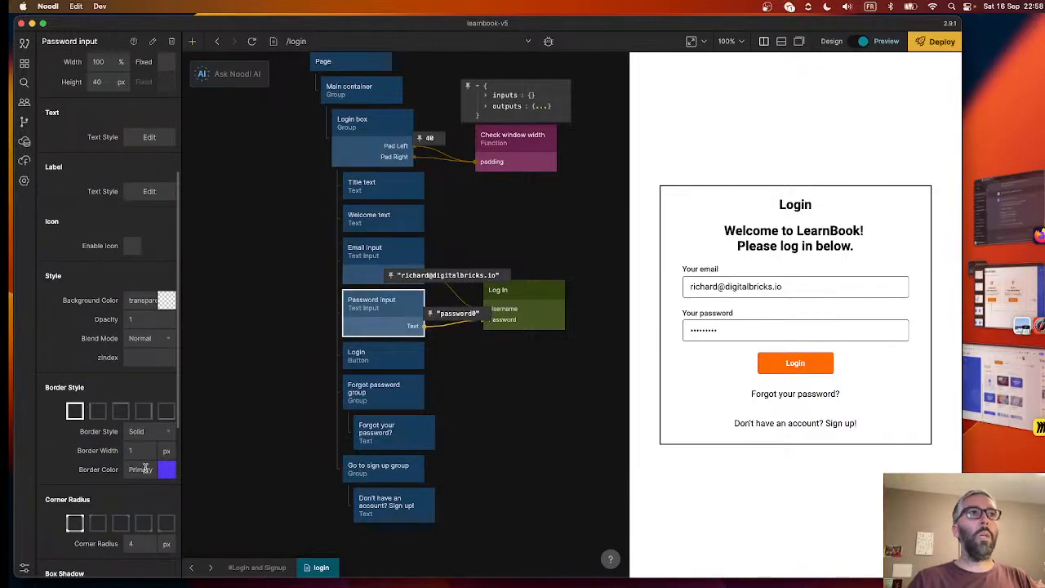
pyautogui.click(145, 467)
pyautogui.scroll(-3, 237, 457)
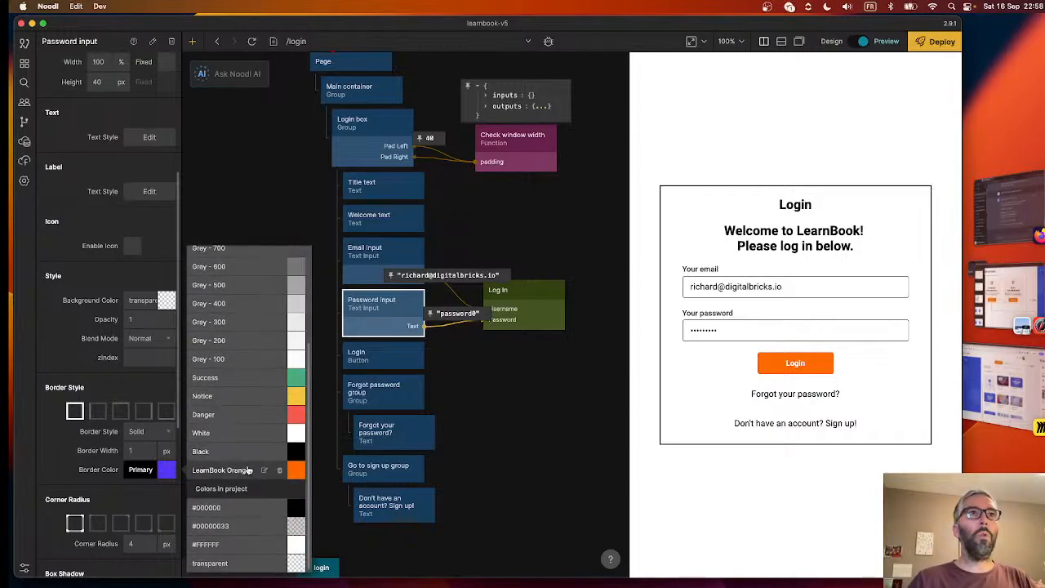
pyautogui.click(248, 470)
# - Create a style variant named "Standard orange input" from the Password input node
pyautogui.scroll(1, 128, 322)
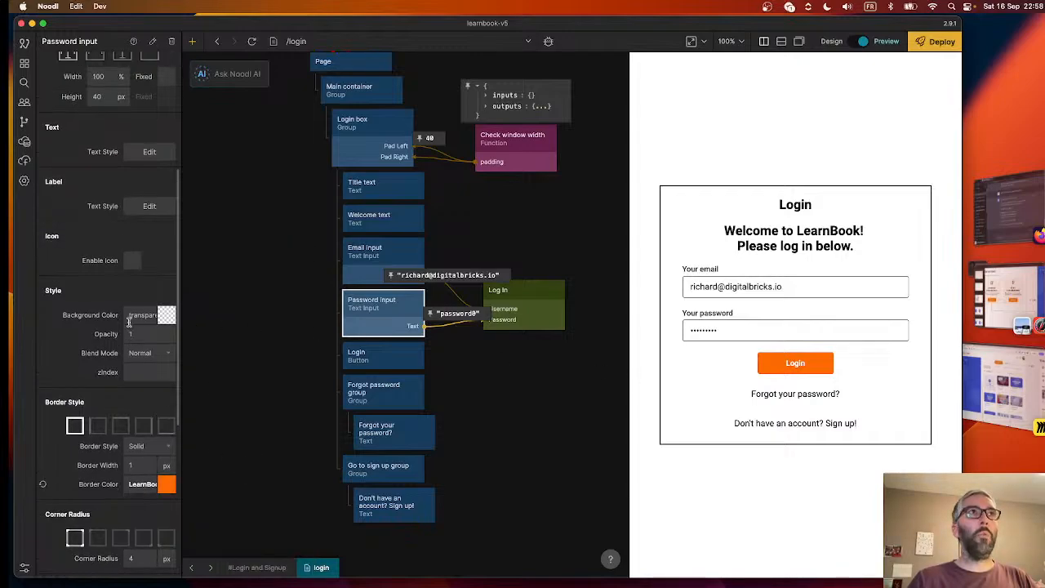
pyautogui.scroll(8, 128, 323)
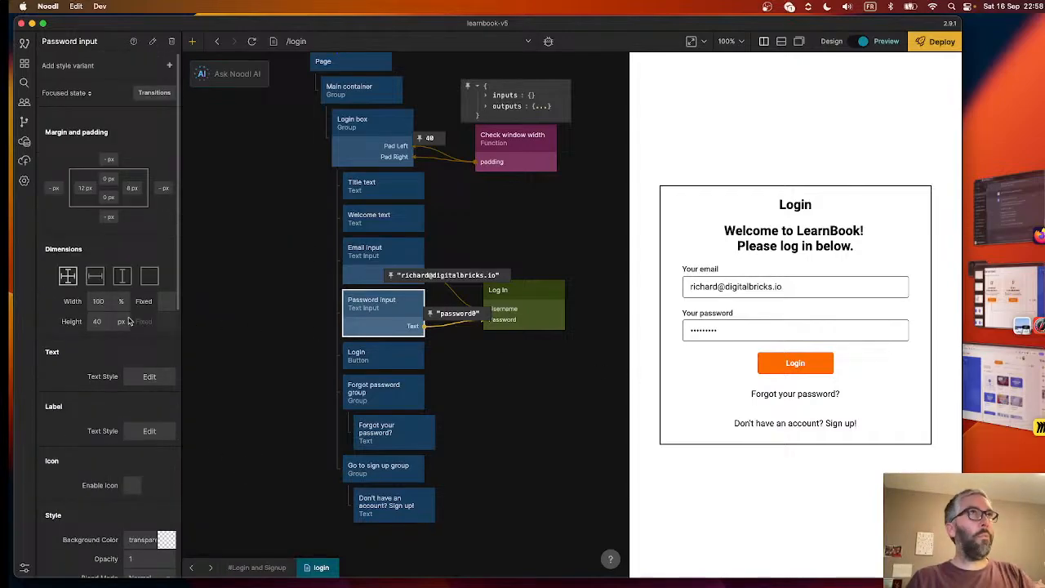
pyautogui.click(69, 97)
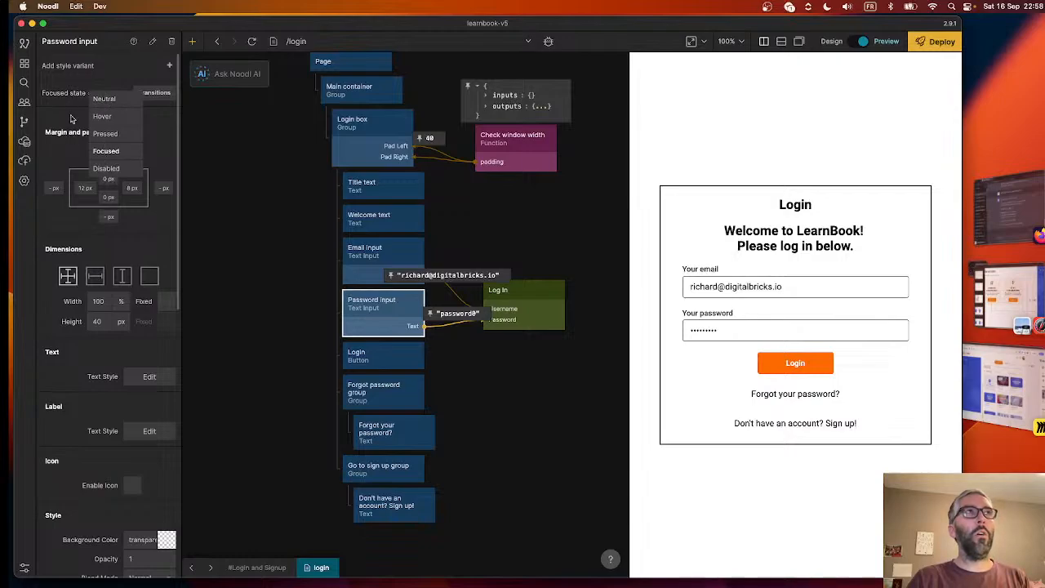
pyautogui.click(91, 69)
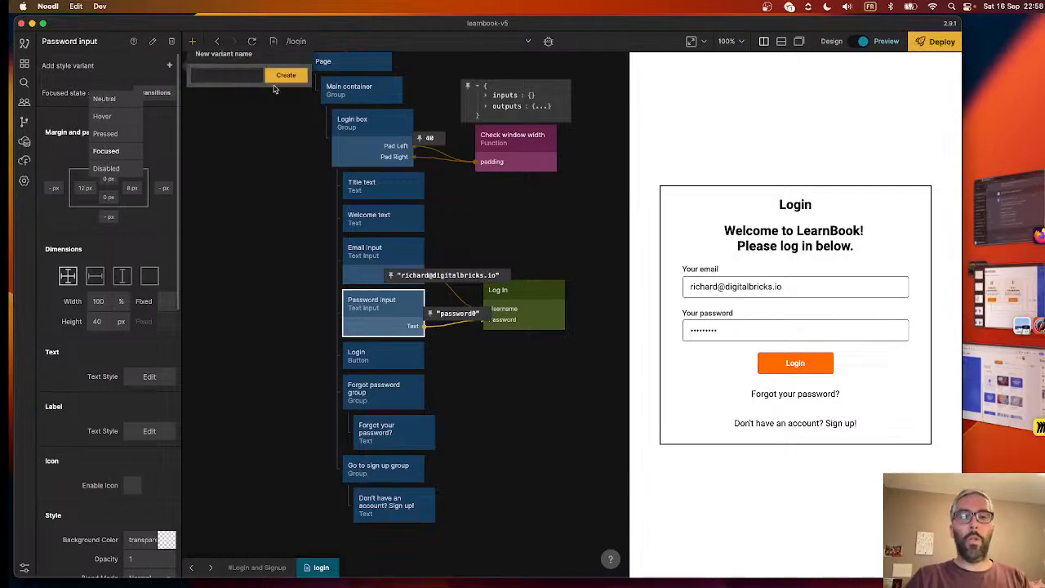
pyautogui.write('Standa')
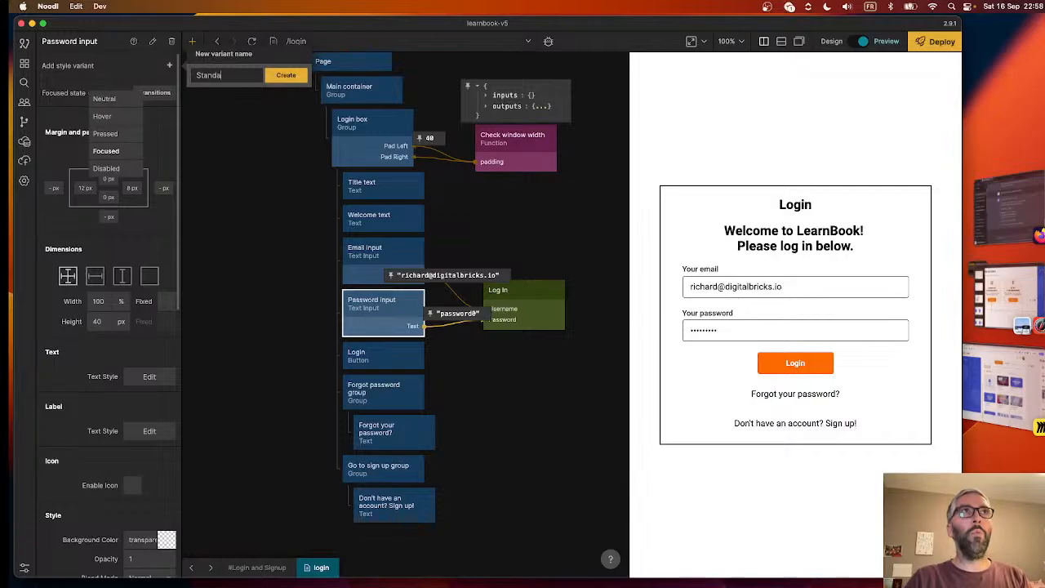
pyautogui.write('rd ')
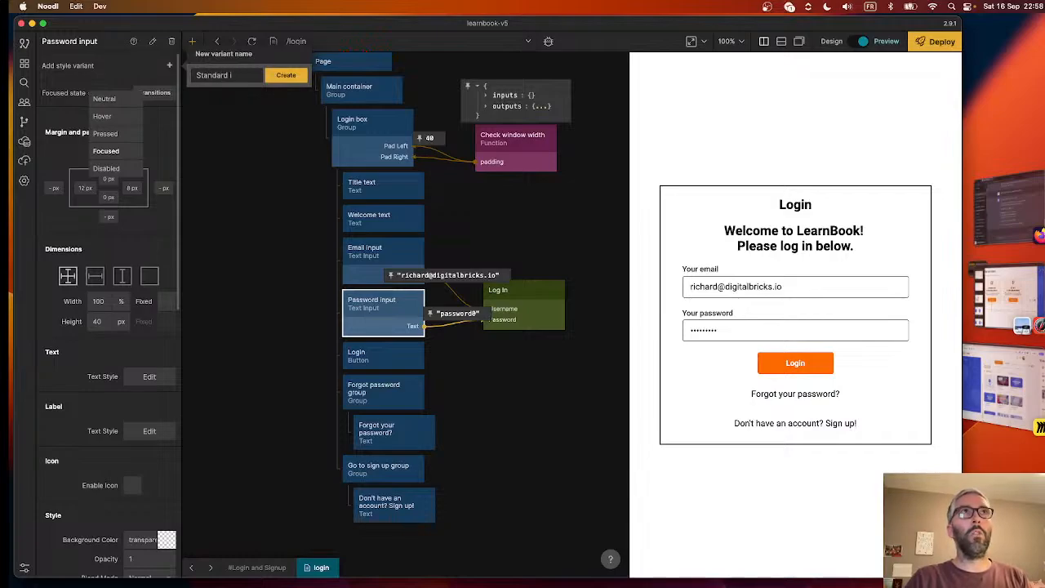
pyautogui.write('ora')
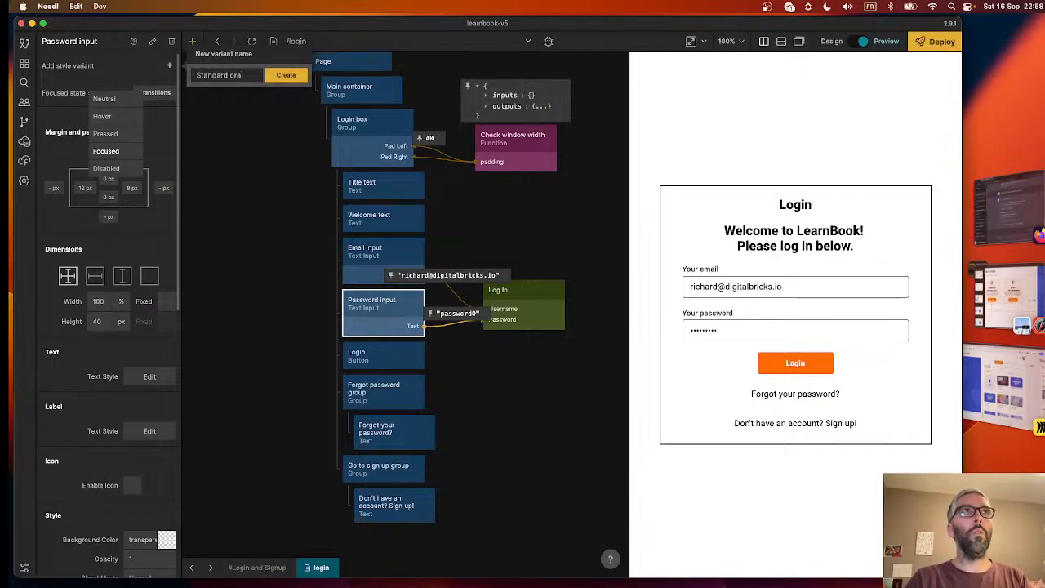
pyautogui.write('nge input')
pyautogui.press('Return')
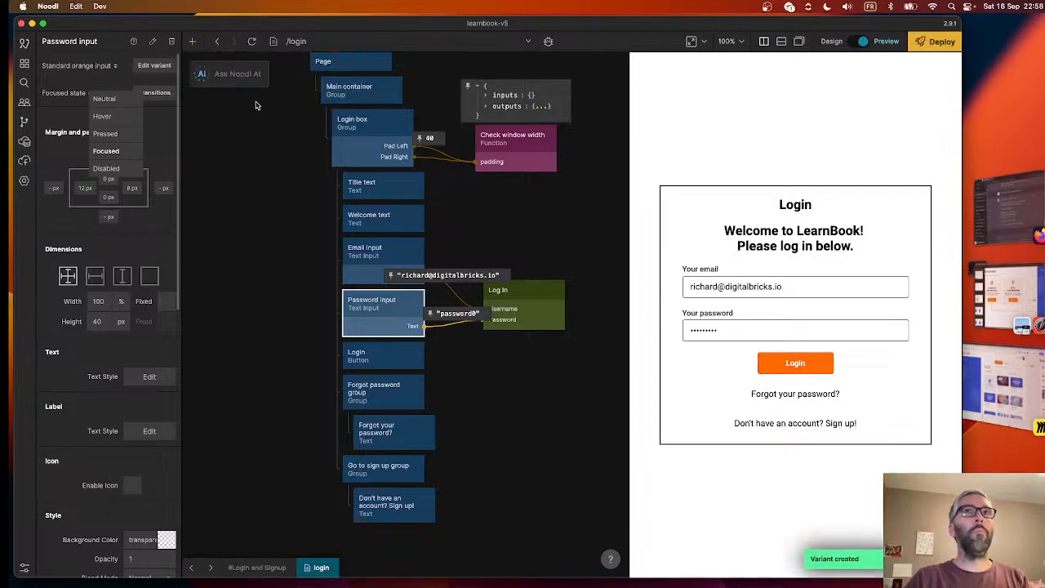
pyautogui.click(242, 237)
# - Apply the "Standard orange input" variant to the Email input node and check the focus styling in the preview's password field
pyautogui.click(367, 260)
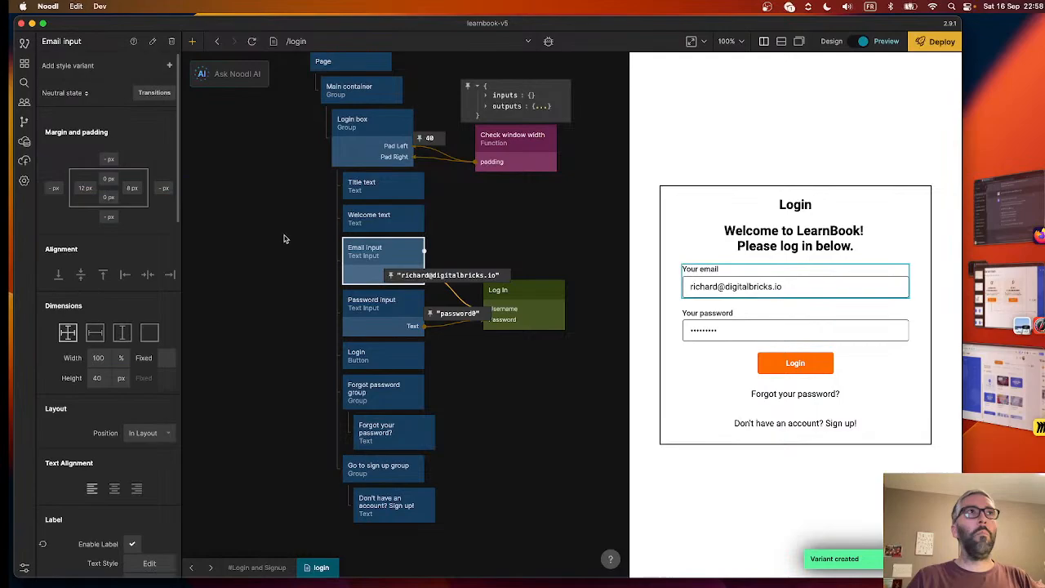
pyautogui.click(84, 66)
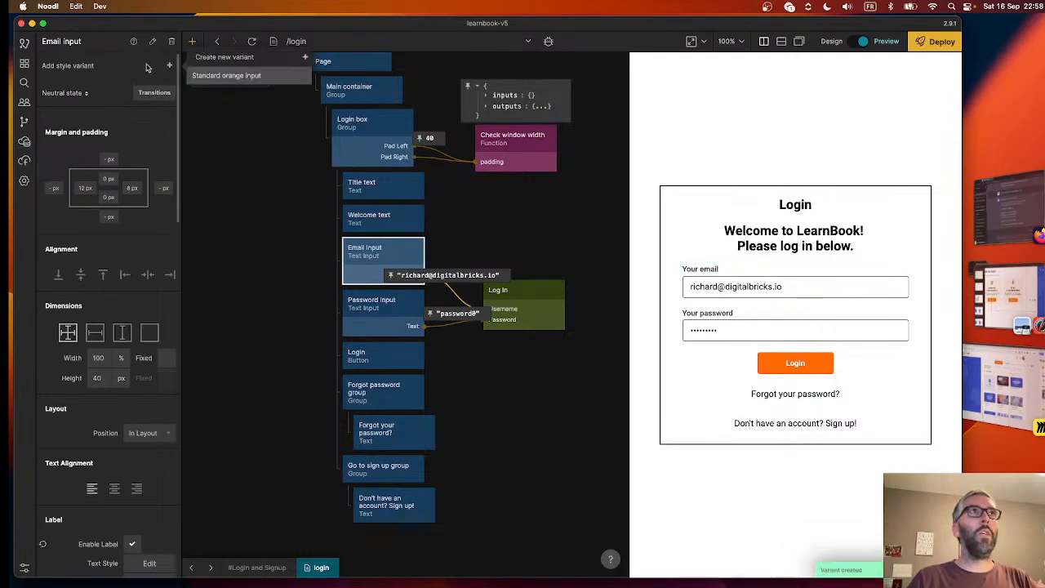
pyautogui.click(223, 76)
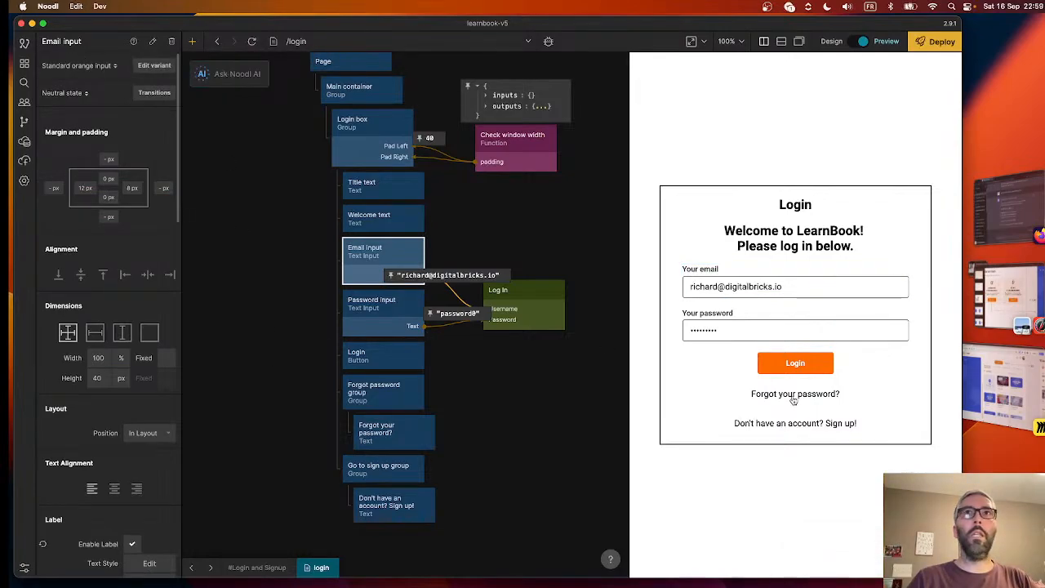
pyautogui.click(751, 331)
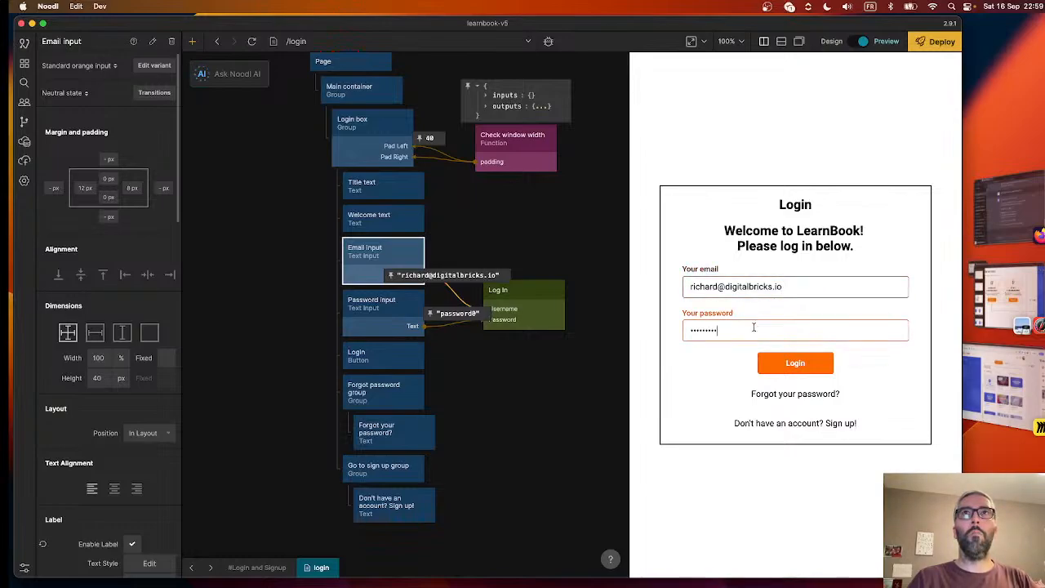
pyautogui.click(528, 361)
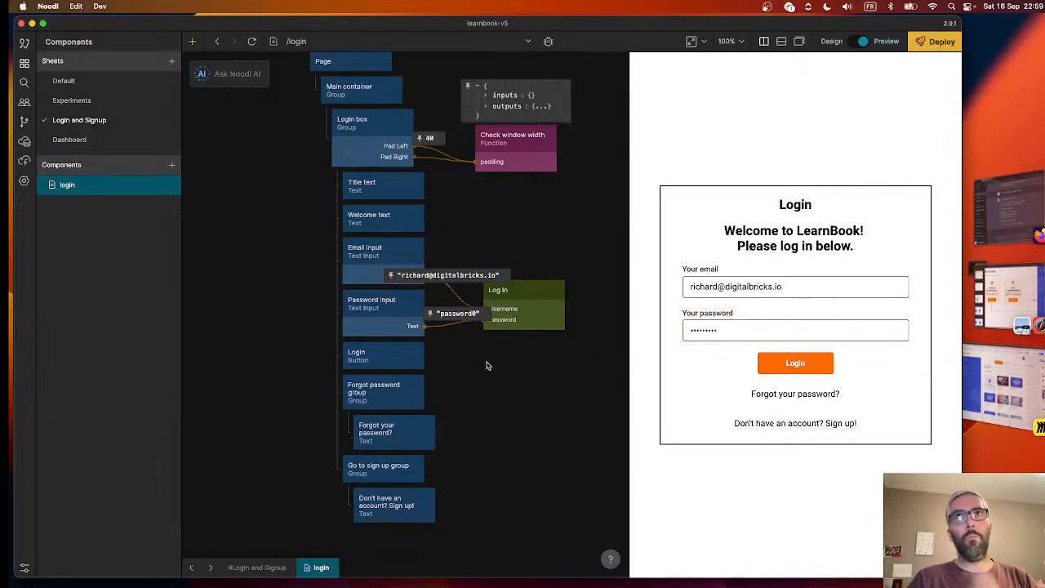
# - Move the Log In node up beside the inputs and connect the Login button's Click output to its Do input
pyautogui.moveTo(521, 299); pyautogui.dragTo(555, 278)
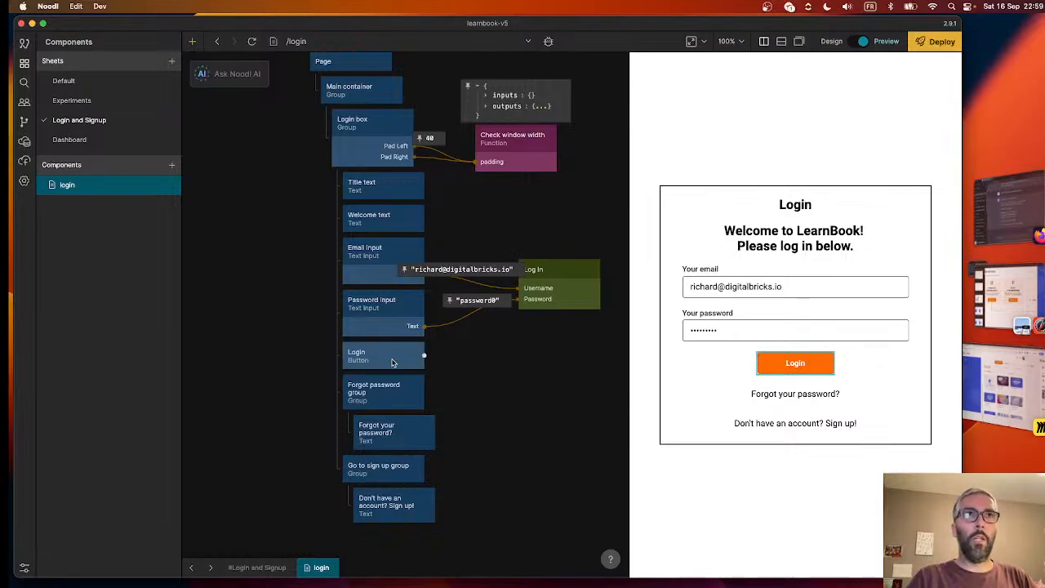
pyautogui.moveTo(424, 356); pyautogui.dragTo(557, 288)
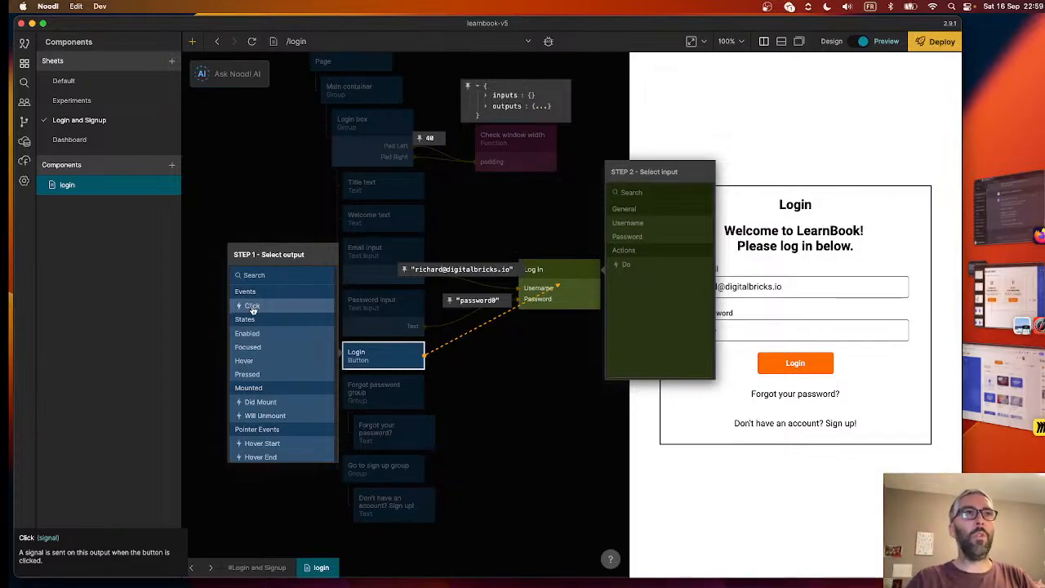
pyautogui.scroll(-2, 261, 400)
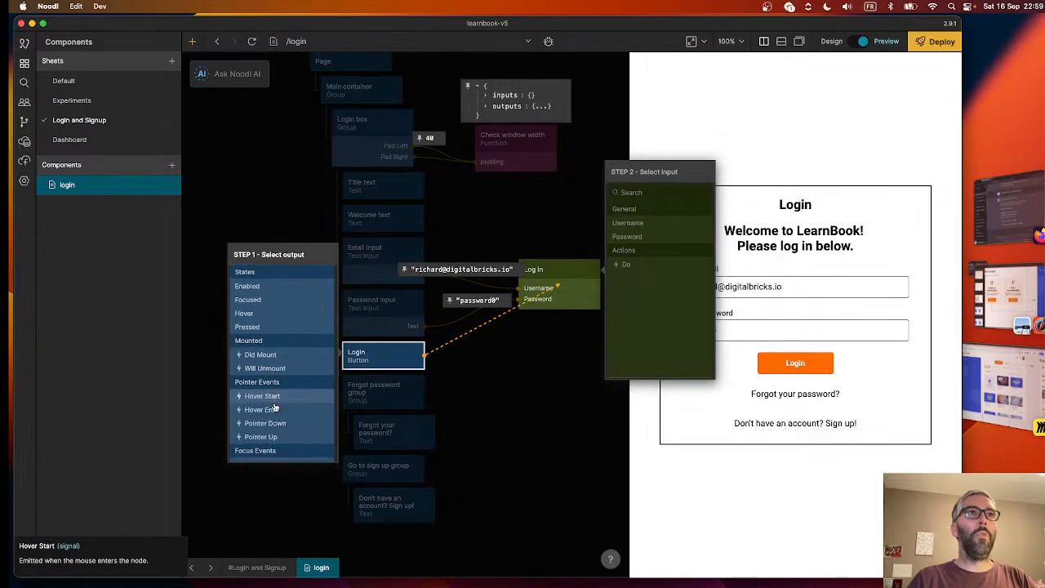
pyautogui.scroll(2, 272, 426)
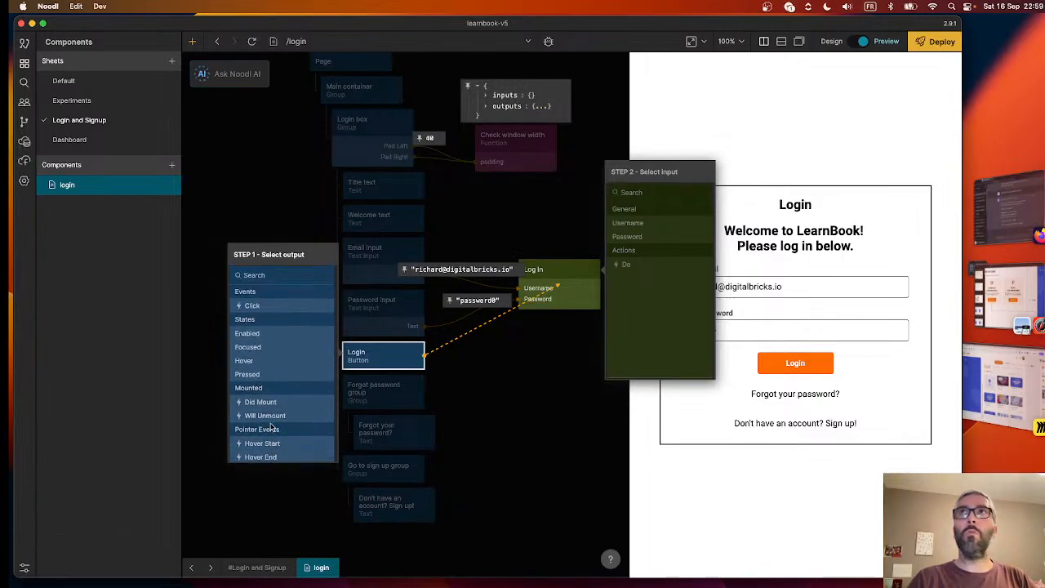
pyautogui.click(252, 306)
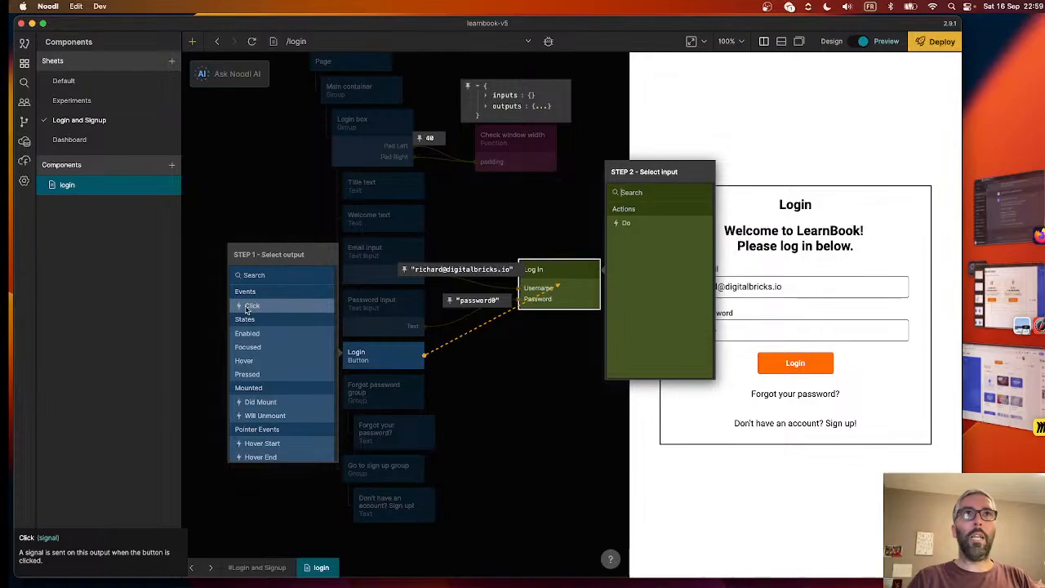
pyautogui.click(622, 225)
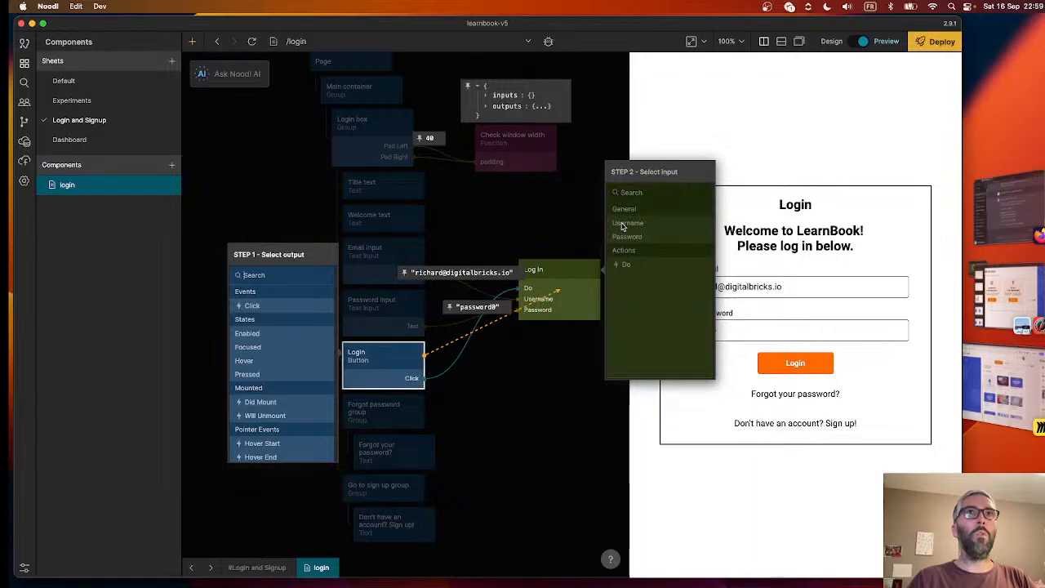
pyautogui.click(515, 246)
pyautogui.moveTo(458, 357)
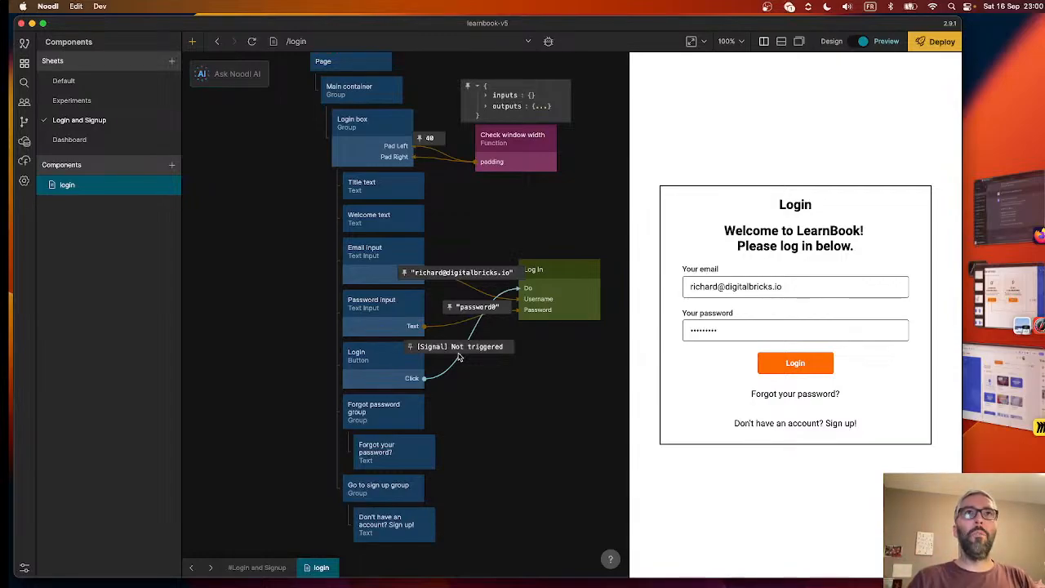
# - Test the Login button in the preview, try different preview widths, and check the Log In node
pyautogui.hscroll(5, 555, 357)
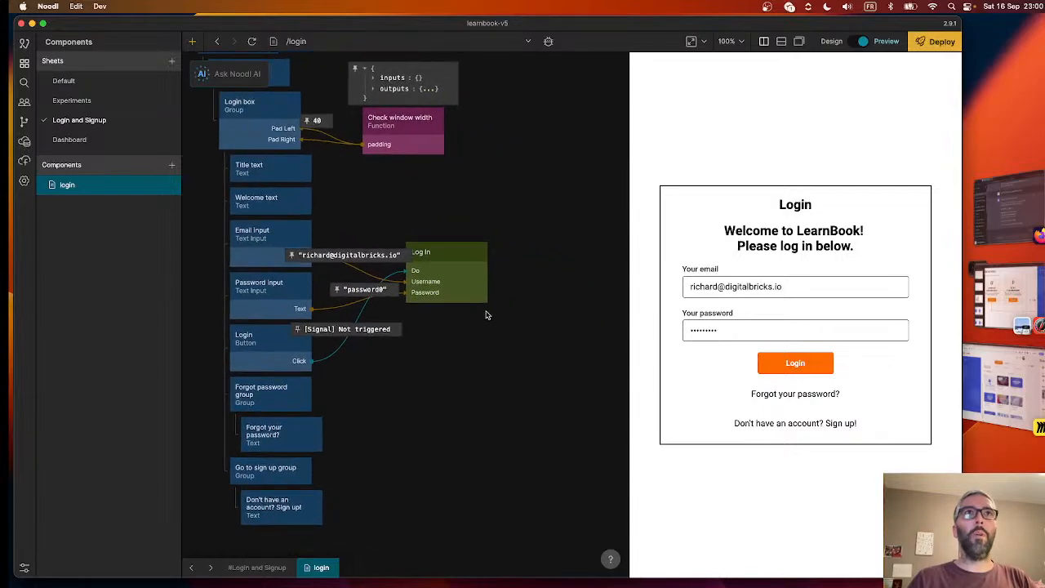
pyautogui.click(794, 364)
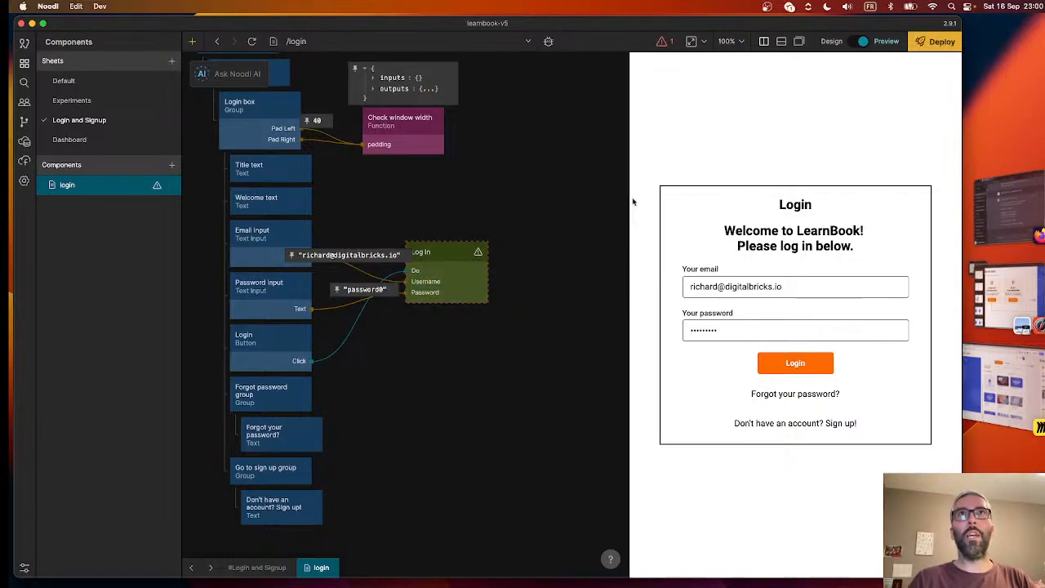
pyautogui.moveTo(629, 199); pyautogui.dragTo(321, 220)
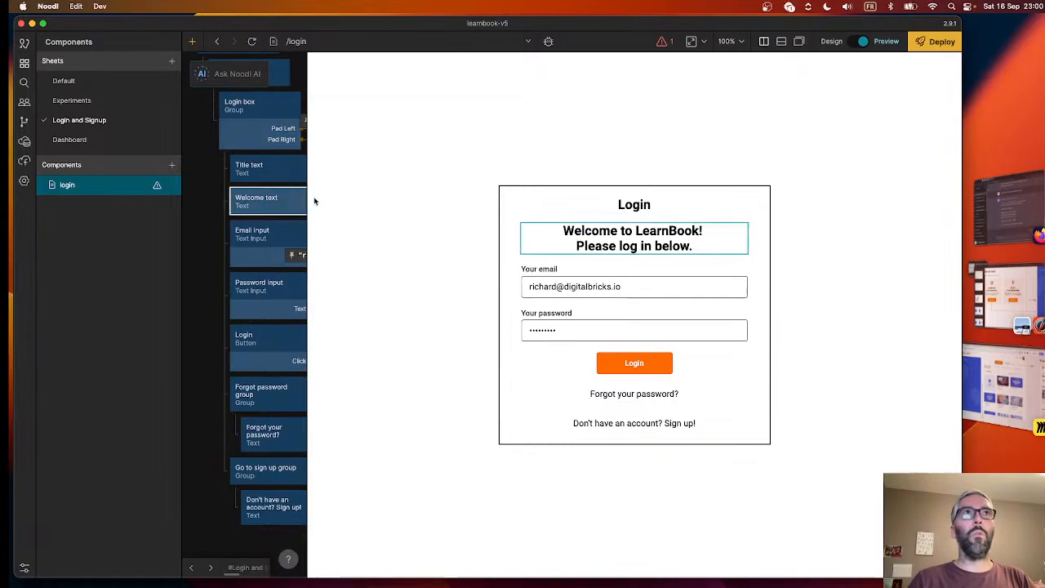
pyautogui.moveTo(310, 200); pyautogui.dragTo(646, 227)
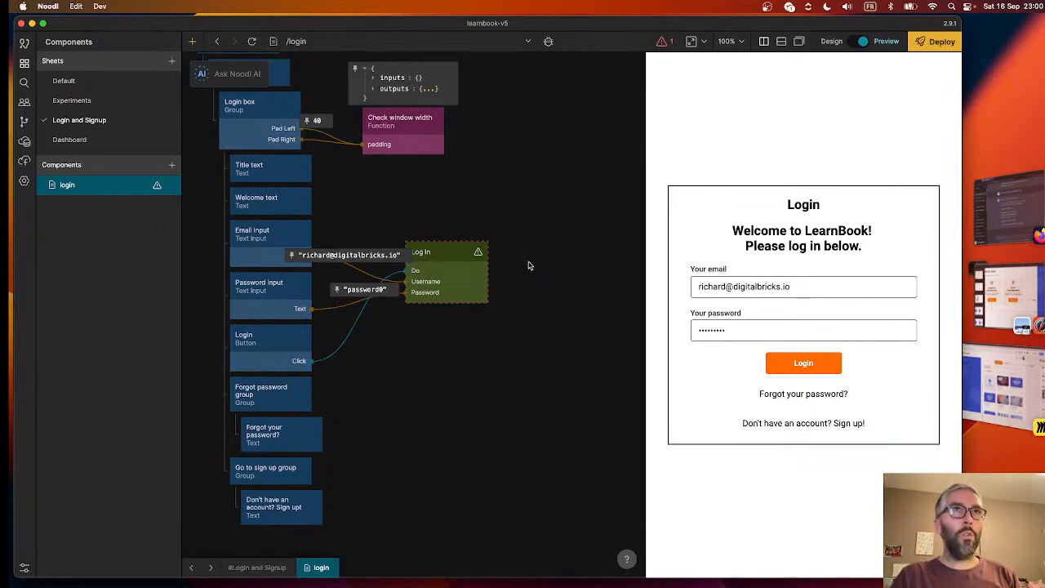
pyautogui.moveTo(444, 267)
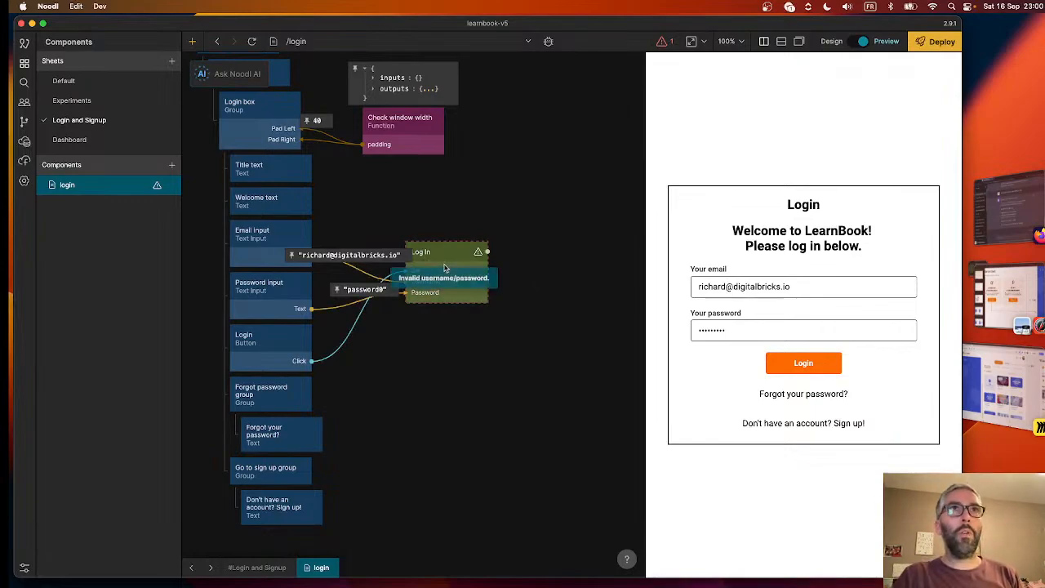
# - Search the prefabs for Toast and clone the Toast prefab into the project
pyautogui.rightClick(511, 206)
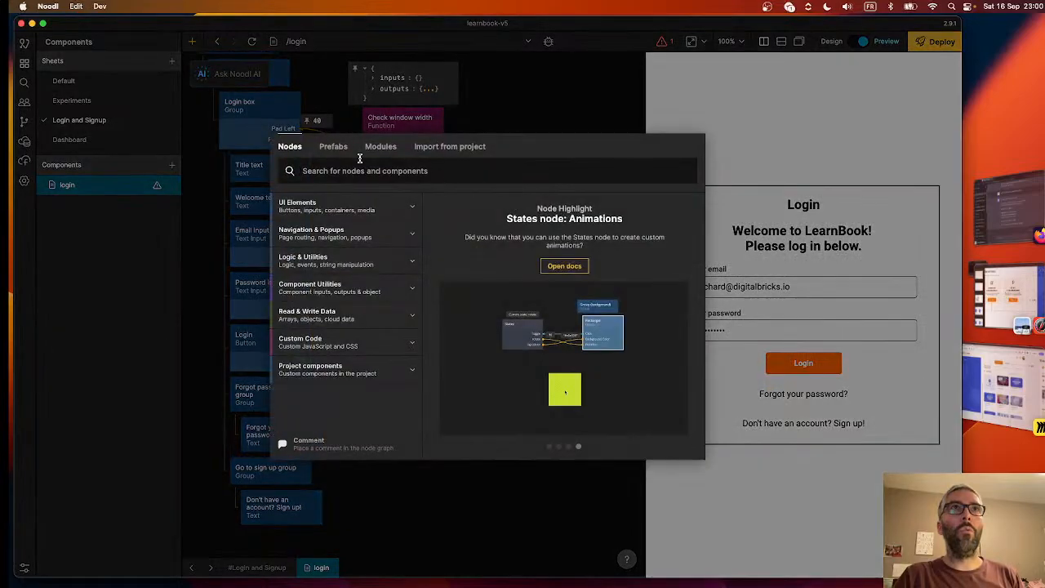
pyautogui.click(334, 147)
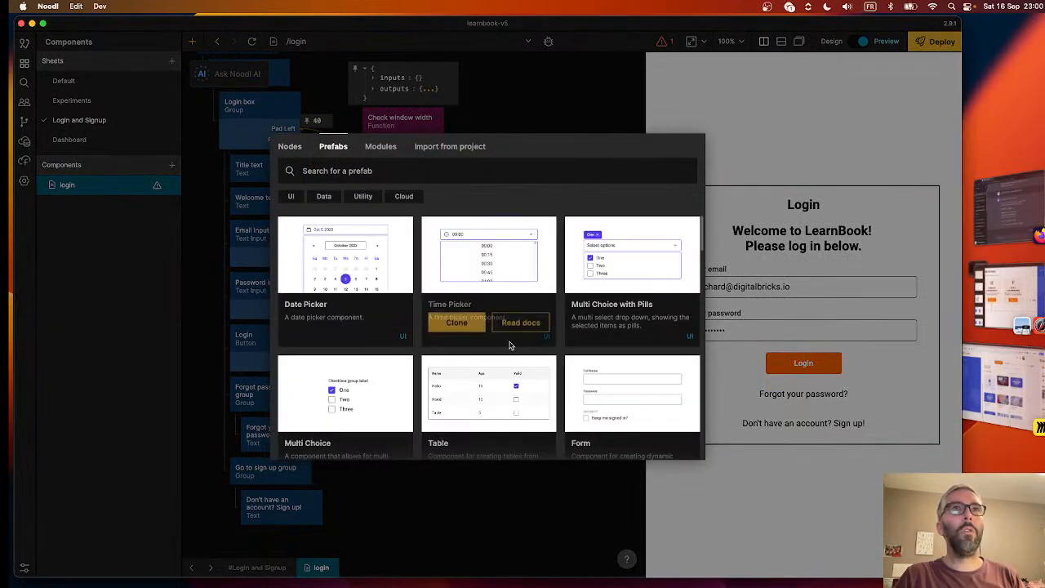
pyautogui.write('toas')
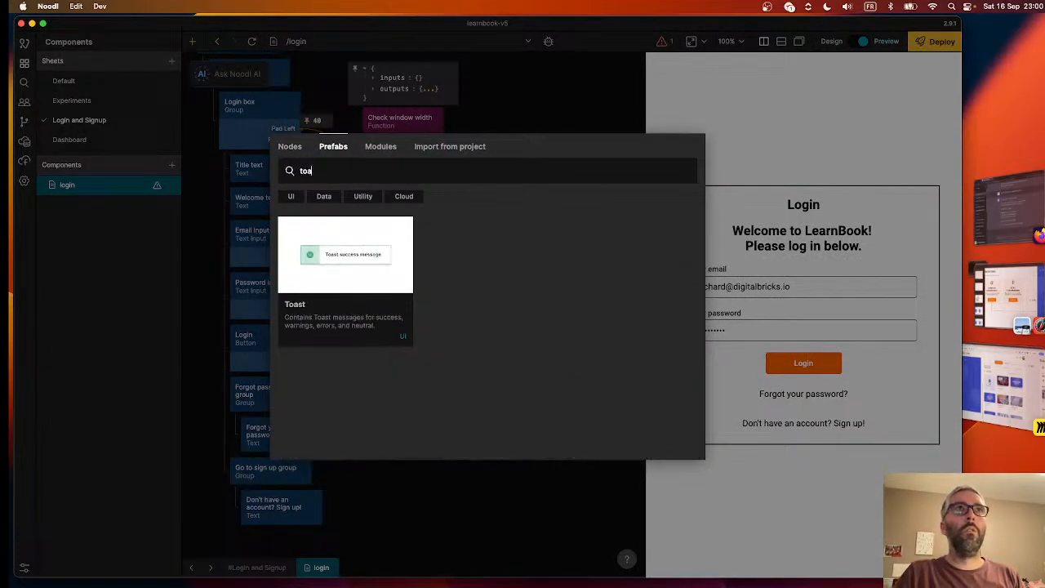
pyautogui.moveTo(349, 336)
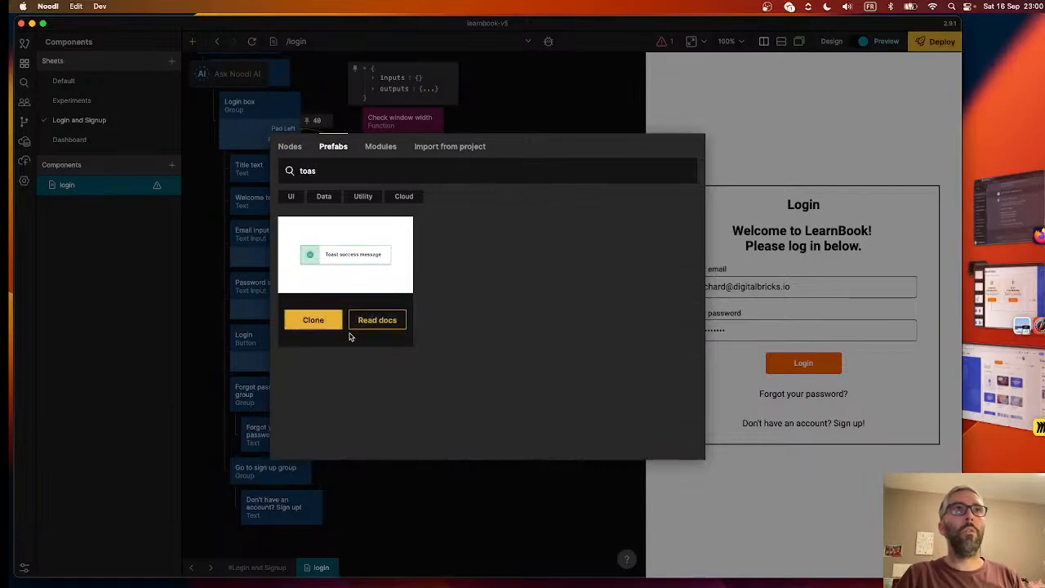
pyautogui.click(308, 320)
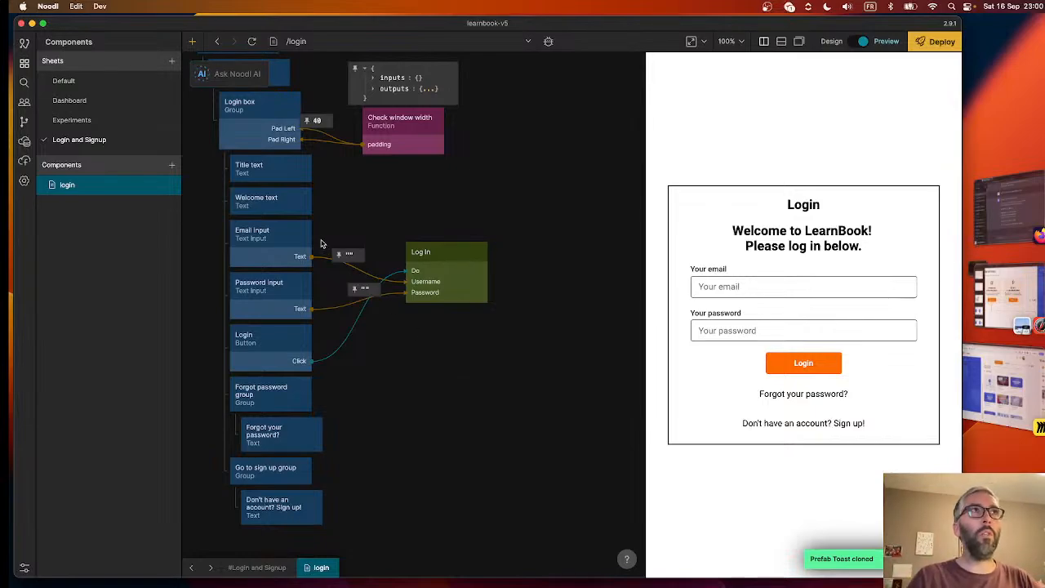
# - Add the Show Toast project component to the login page and place it above and beside the Log In node
pyautogui.rightClick(504, 338)
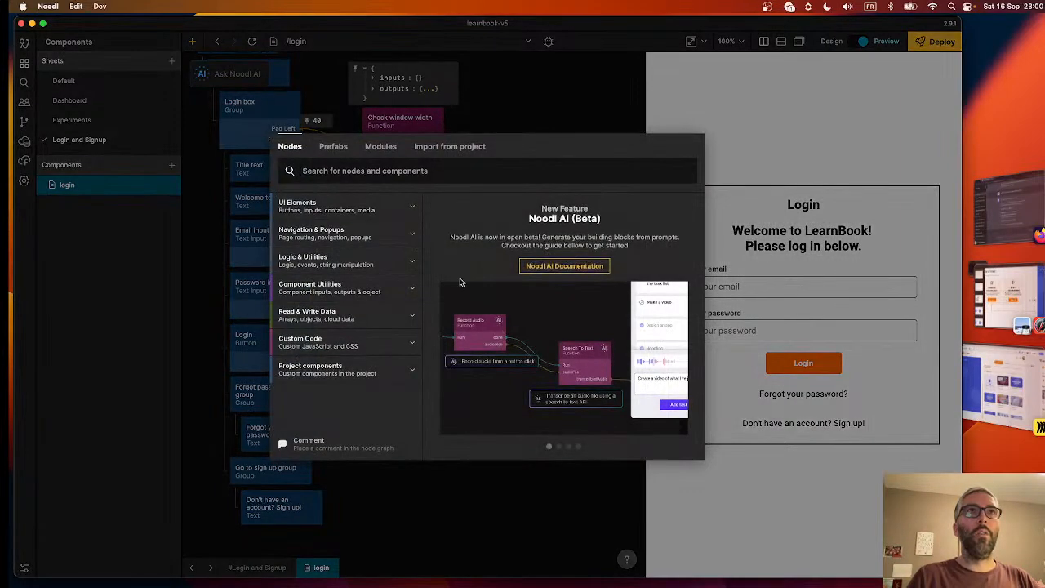
pyautogui.click(323, 372)
pyautogui.scroll(-5, 323, 374)
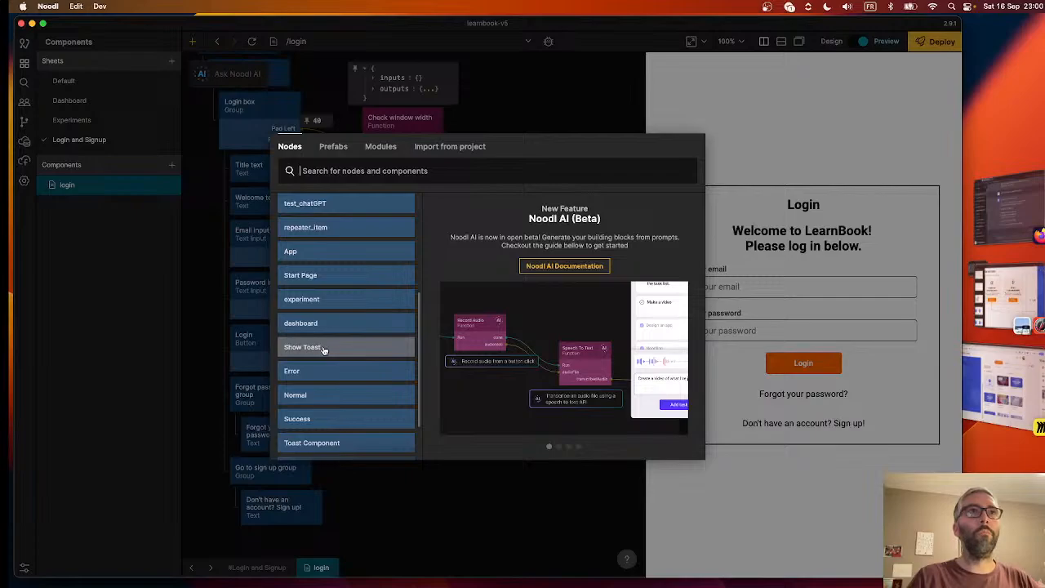
pyautogui.click(323, 349)
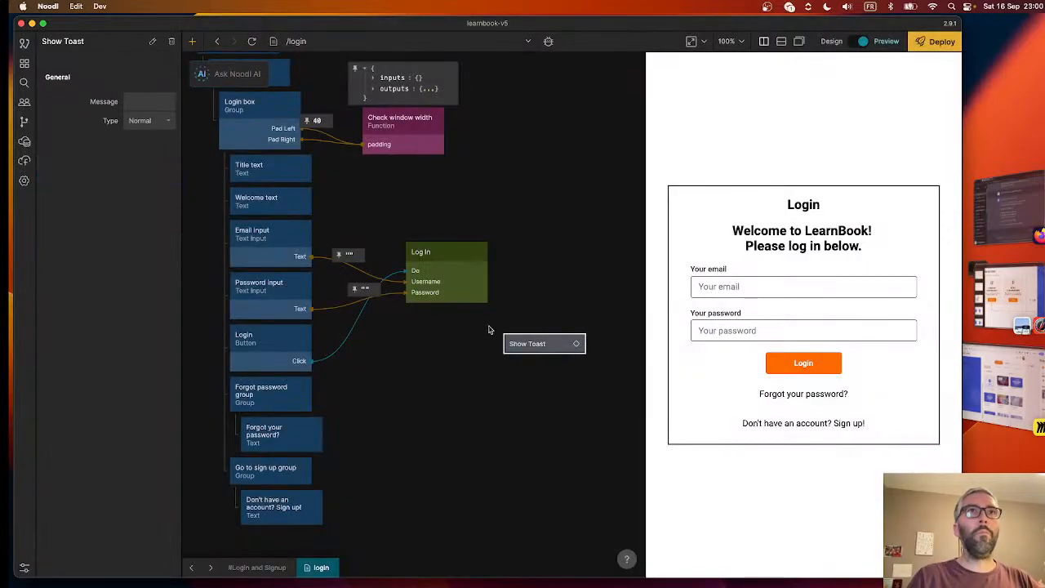
pyautogui.moveTo(540, 347); pyautogui.dragTo(510, 213)
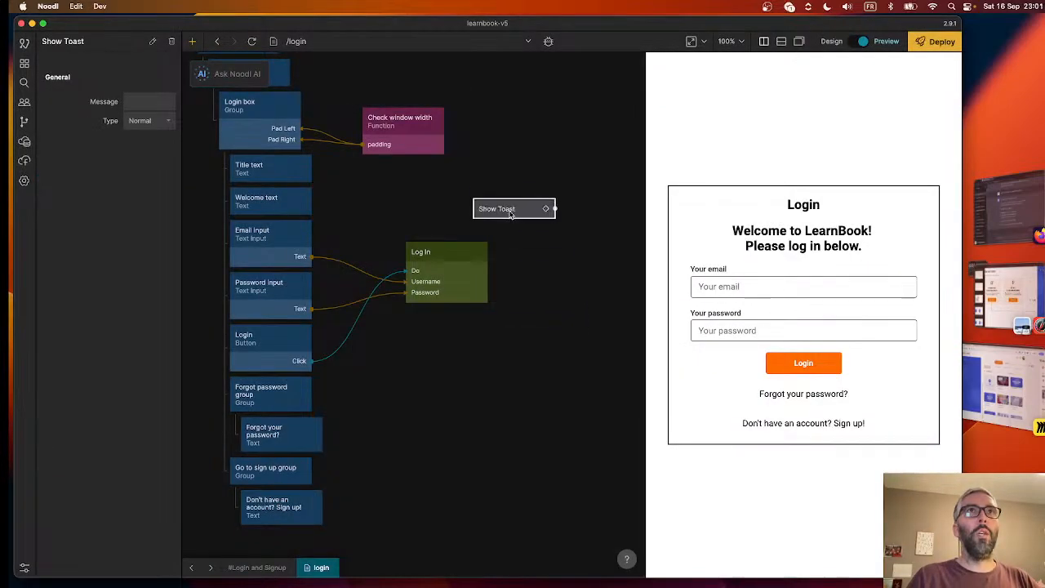
pyautogui.click(505, 161)
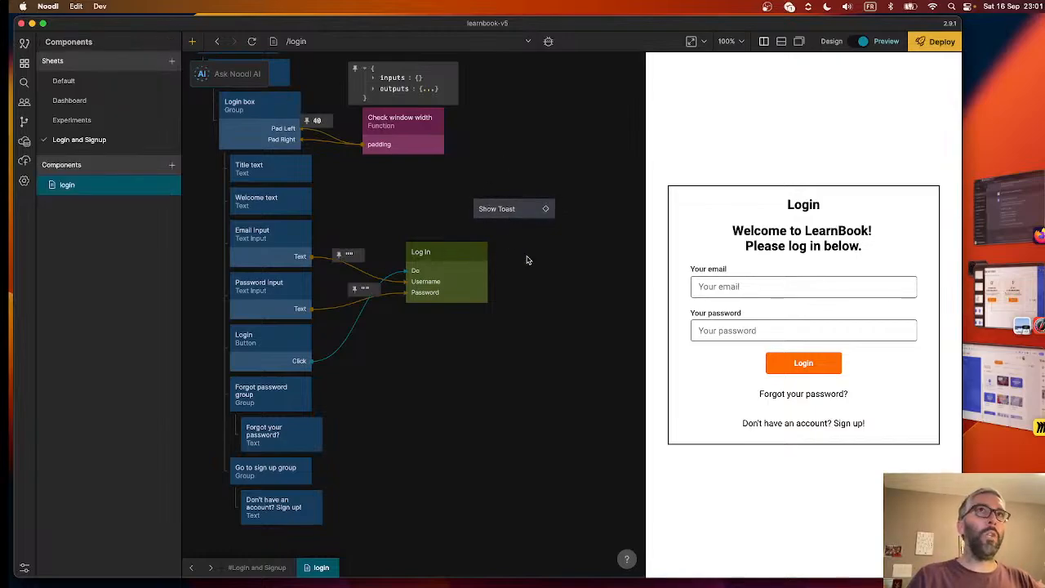
pyautogui.moveTo(499, 210); pyautogui.dragTo(519, 189)
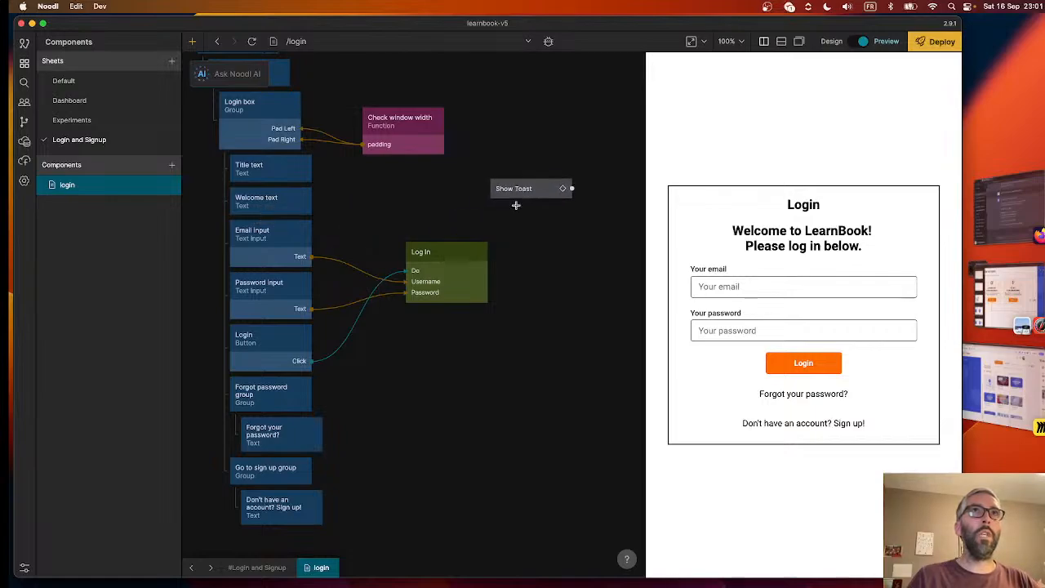
pyautogui.click(410, 133)
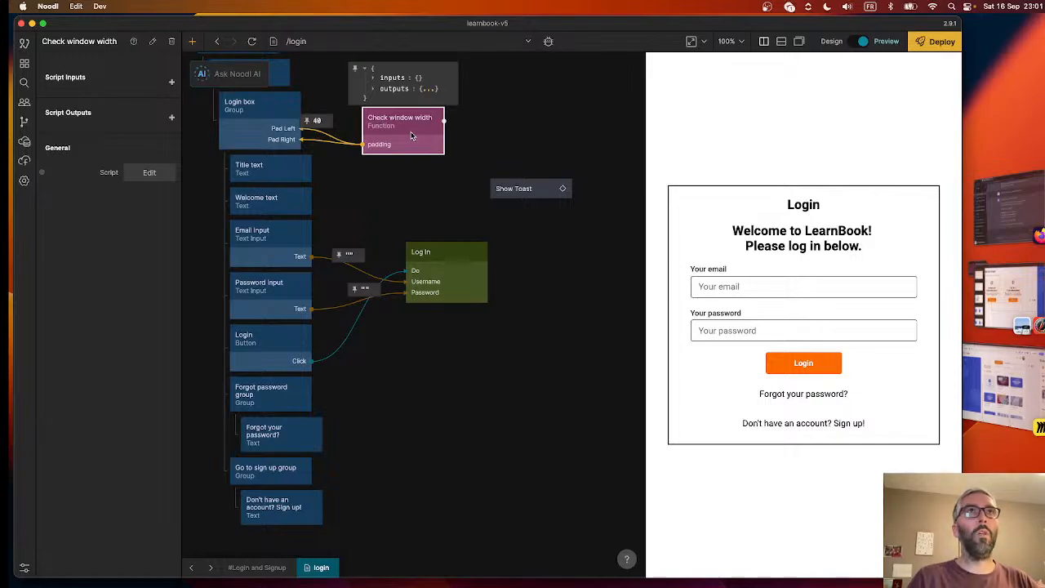
pyautogui.click(456, 297)
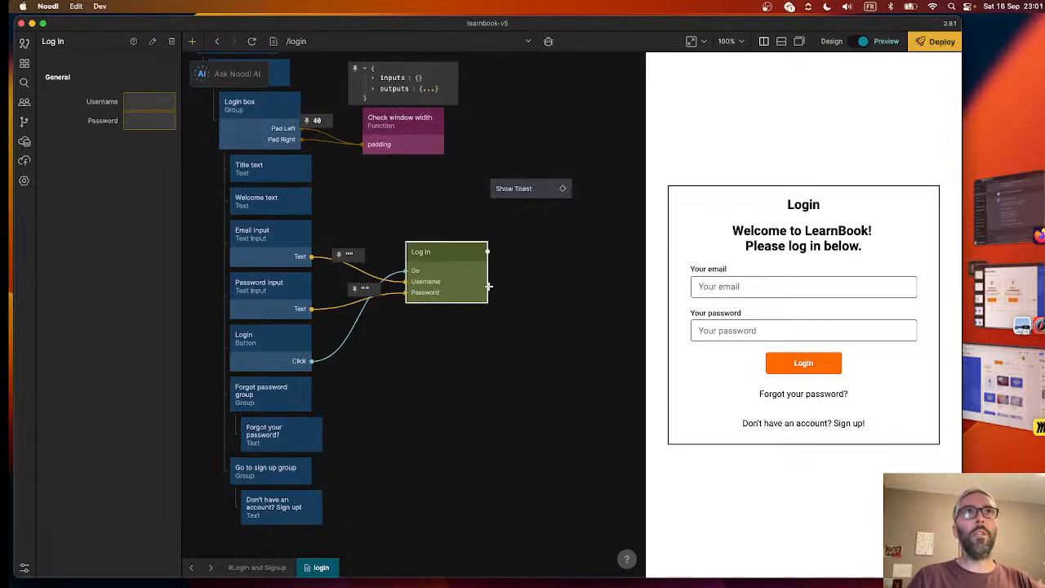
pyautogui.hscroll(-1, 378, 198)
pyautogui.hscroll(-5, 378, 198)
pyautogui.scroll(2, 377, 198)
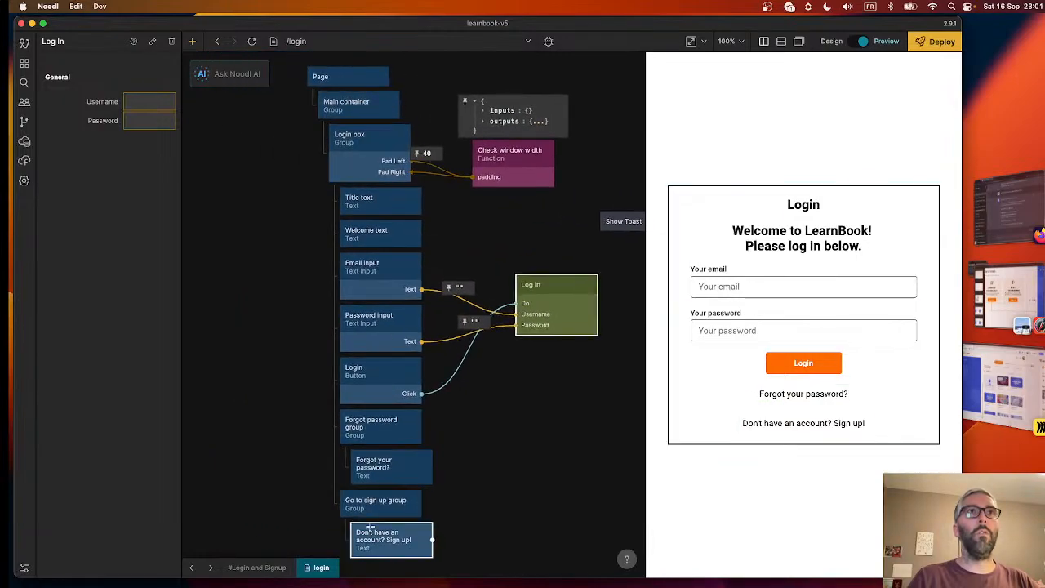
pyautogui.hscroll(7, 552, 216)
pyautogui.scroll(-1, 552, 217)
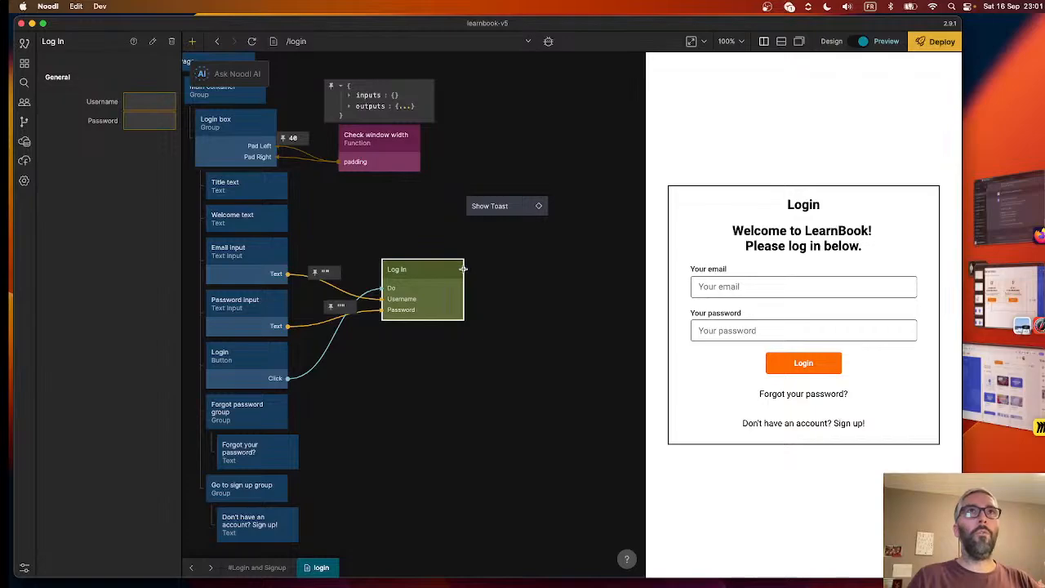
# - Examine the node graphs inside Show Toast and its Toast Component, and return to the login page
pyautogui.click(502, 207)
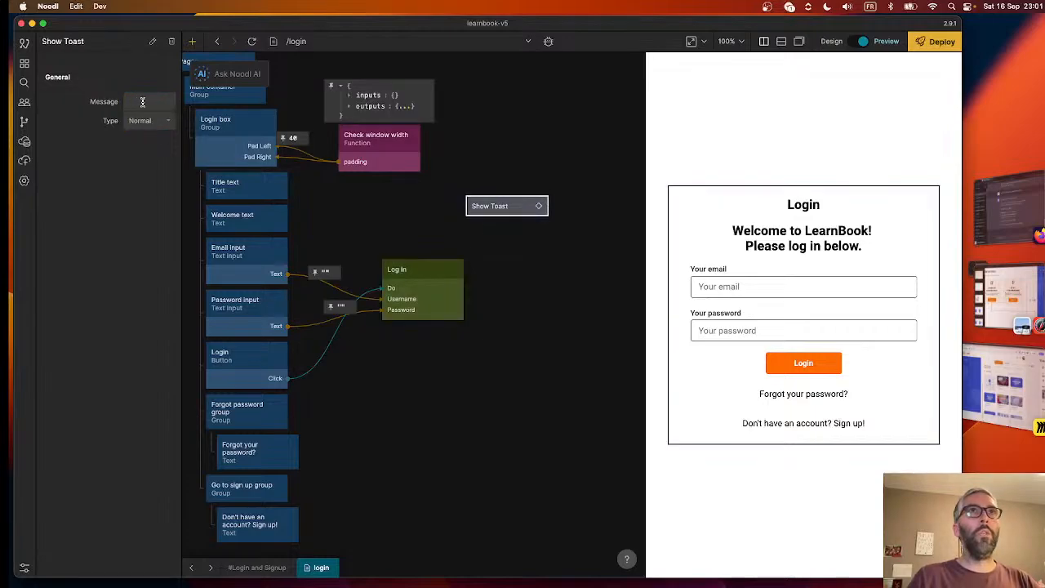
pyautogui.doubleClick(503, 206)
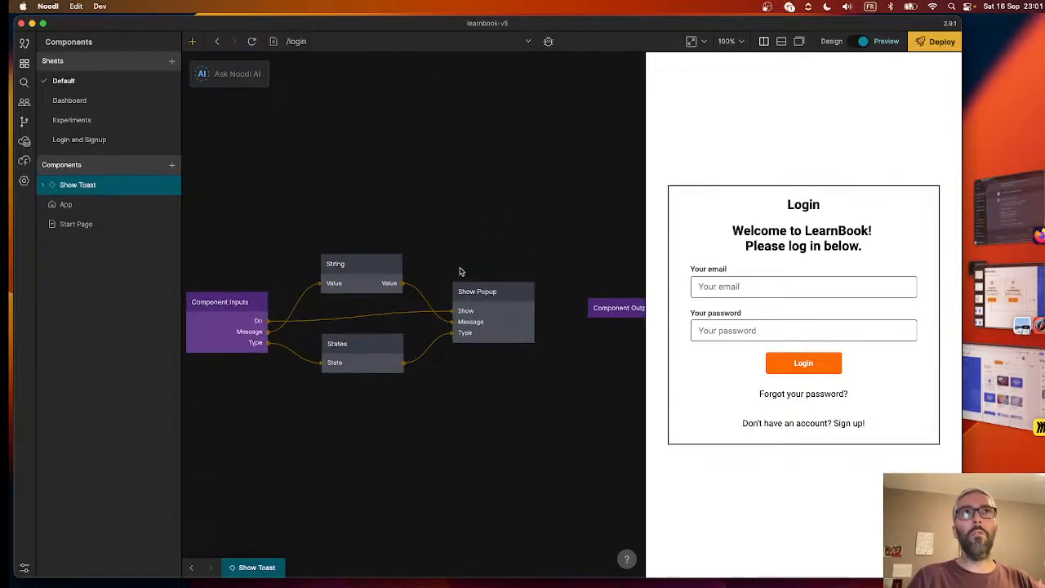
pyautogui.scroll(-2, 459, 271)
pyautogui.click(517, 286)
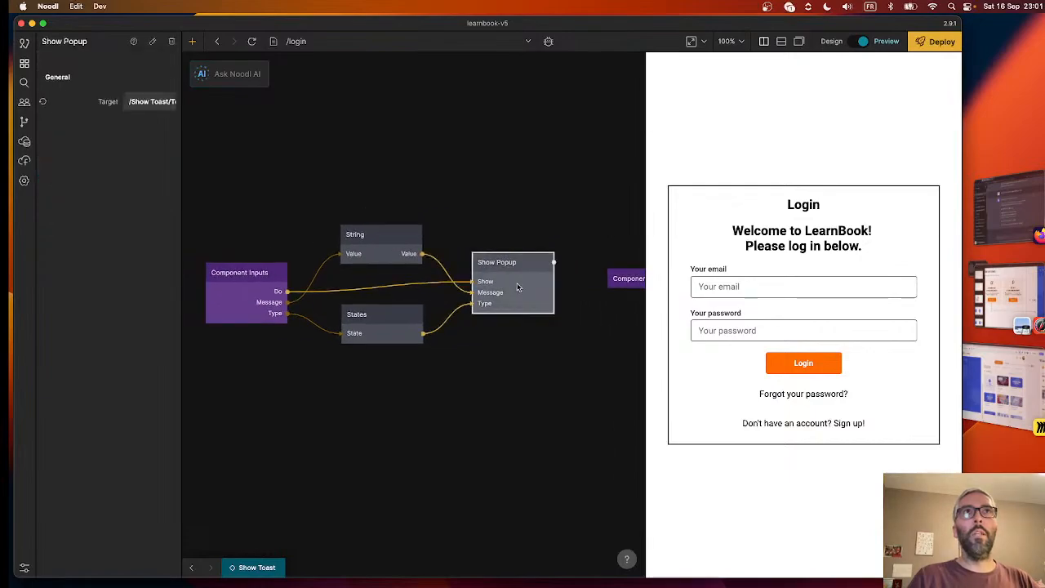
pyautogui.doubleClick(517, 286)
pyautogui.hscroll(3, 517, 310)
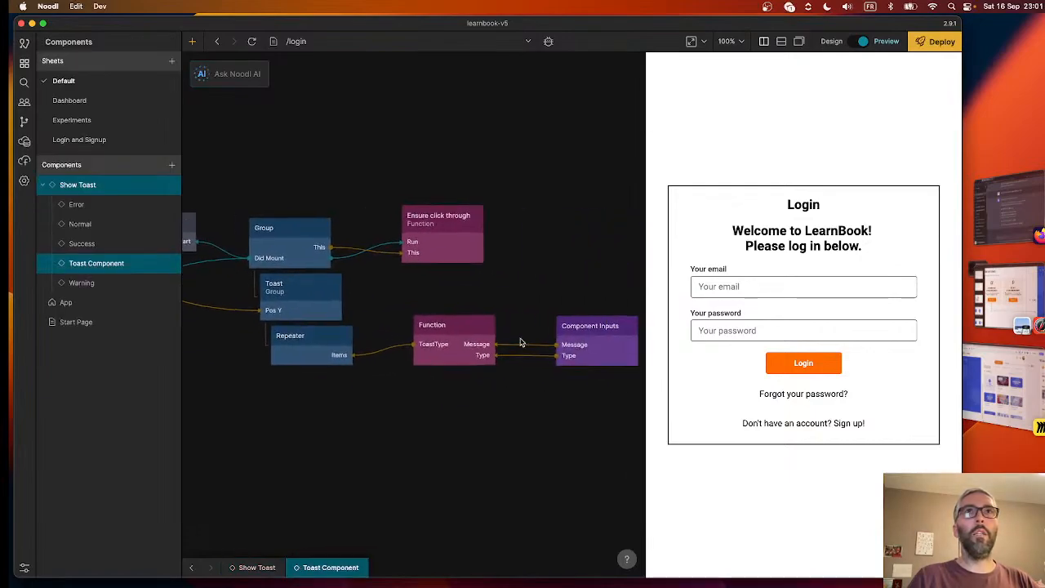
pyautogui.click(191, 567)
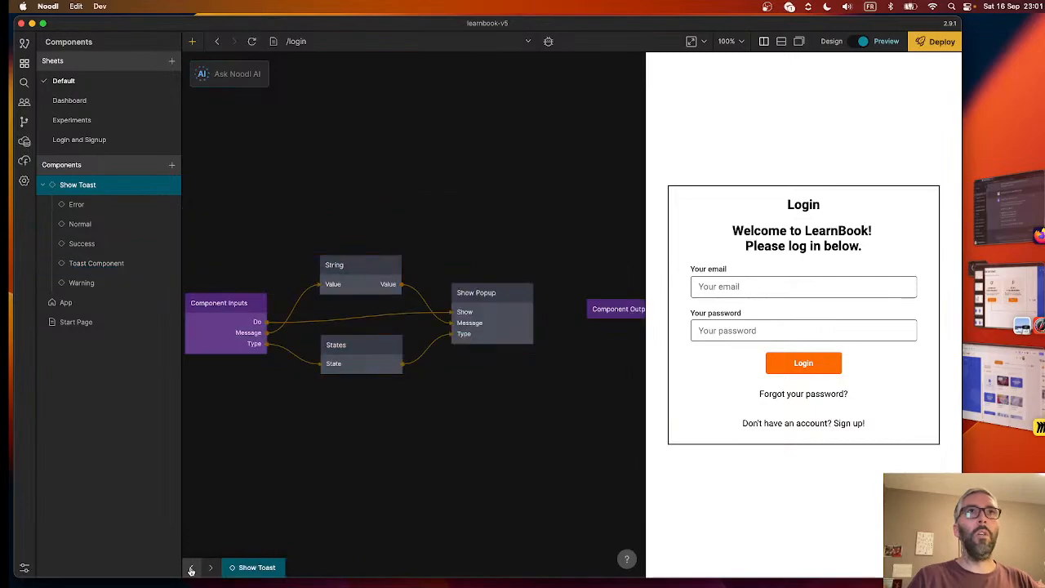
pyautogui.click(191, 568)
# - Set the Show Toast node's type to Warning and its message to "Sorry, something went wrong. Please check your details and try again."
pyautogui.scroll(-3, 541, 310)
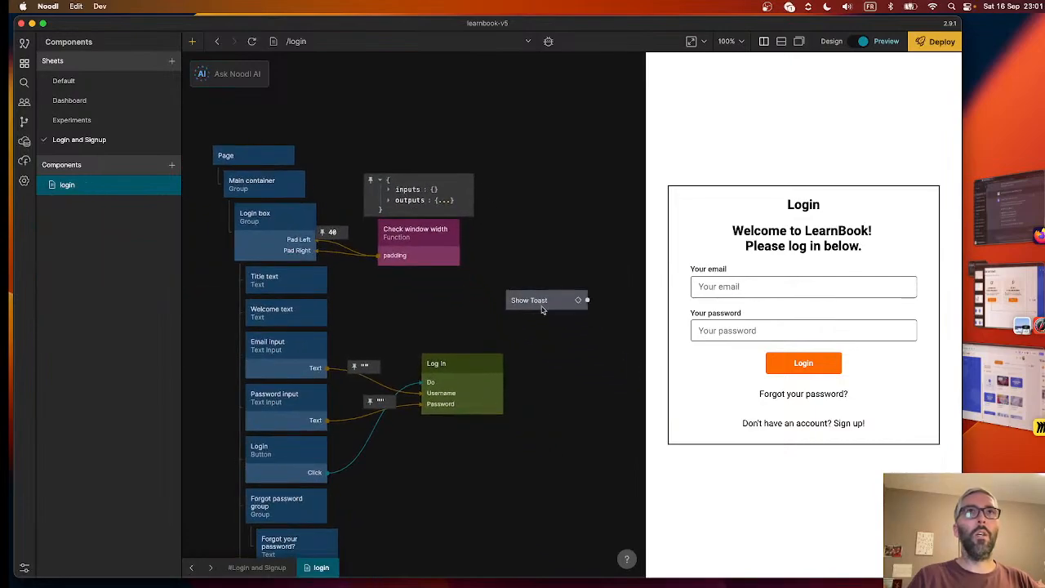
pyautogui.scroll(-1, 535, 342)
pyautogui.click(523, 282)
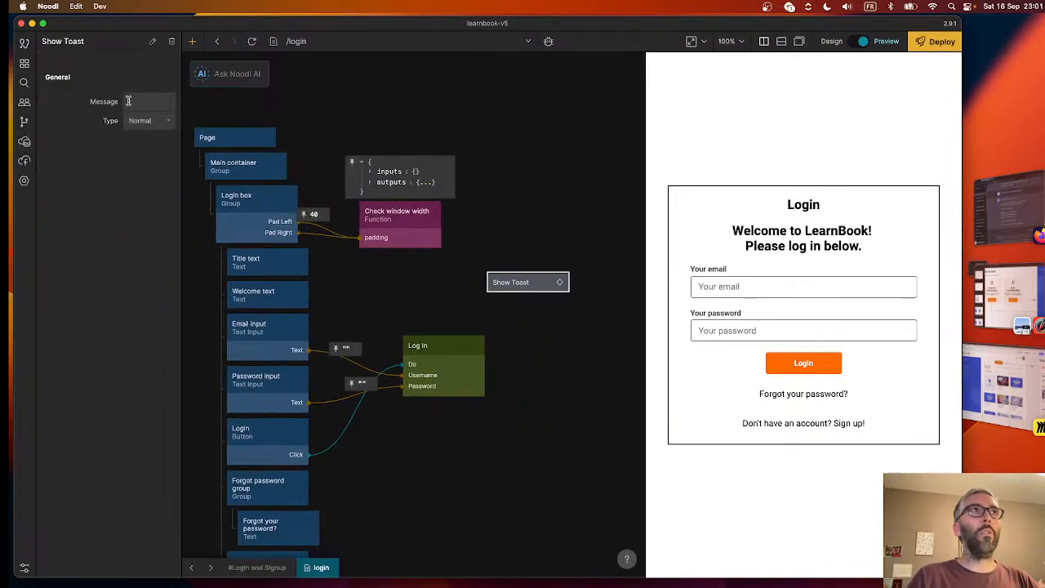
pyautogui.click(144, 121)
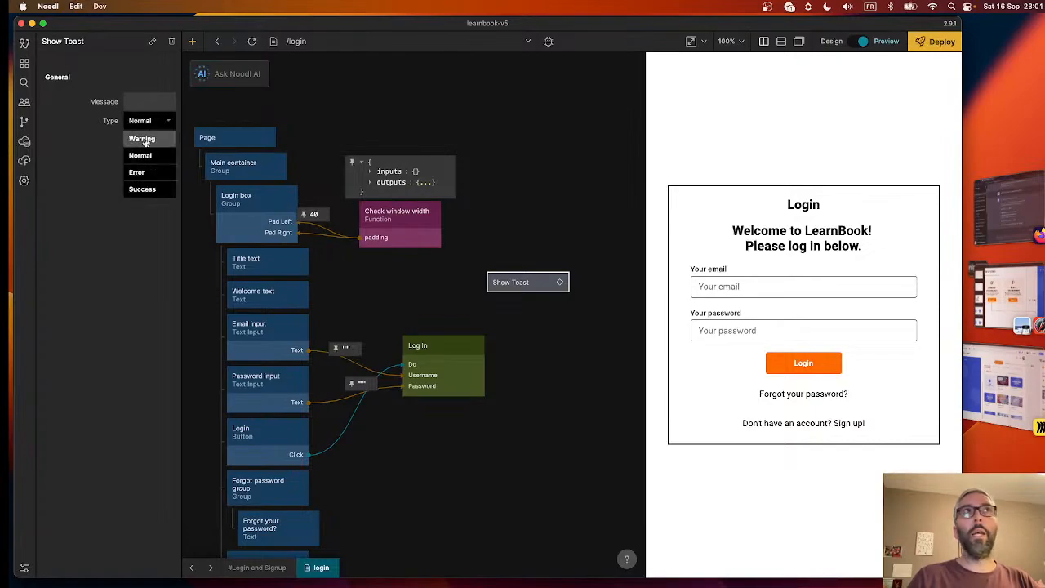
pyautogui.click(142, 139)
pyautogui.click(141, 101)
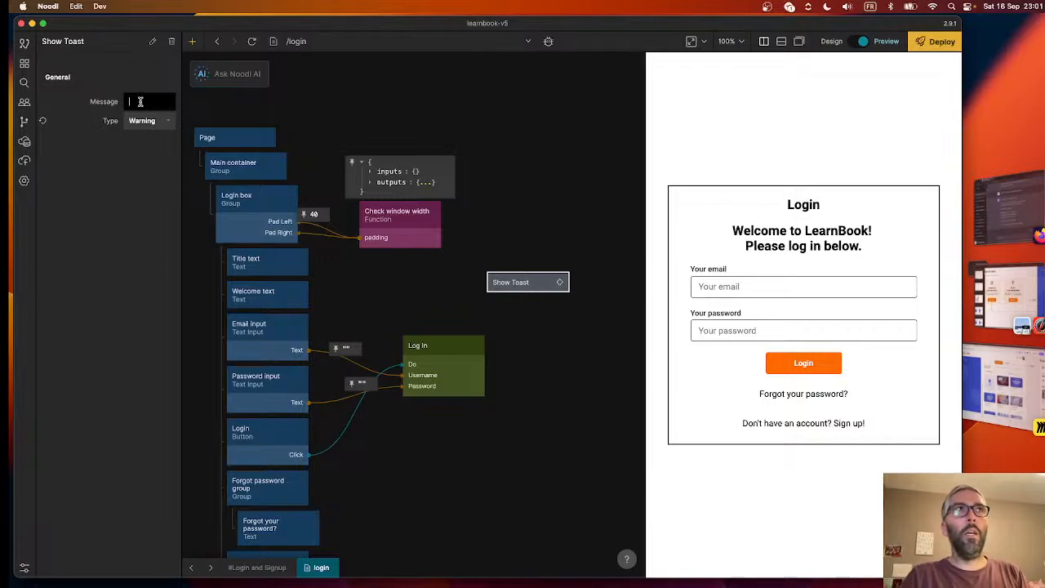
pyautogui.write('So')
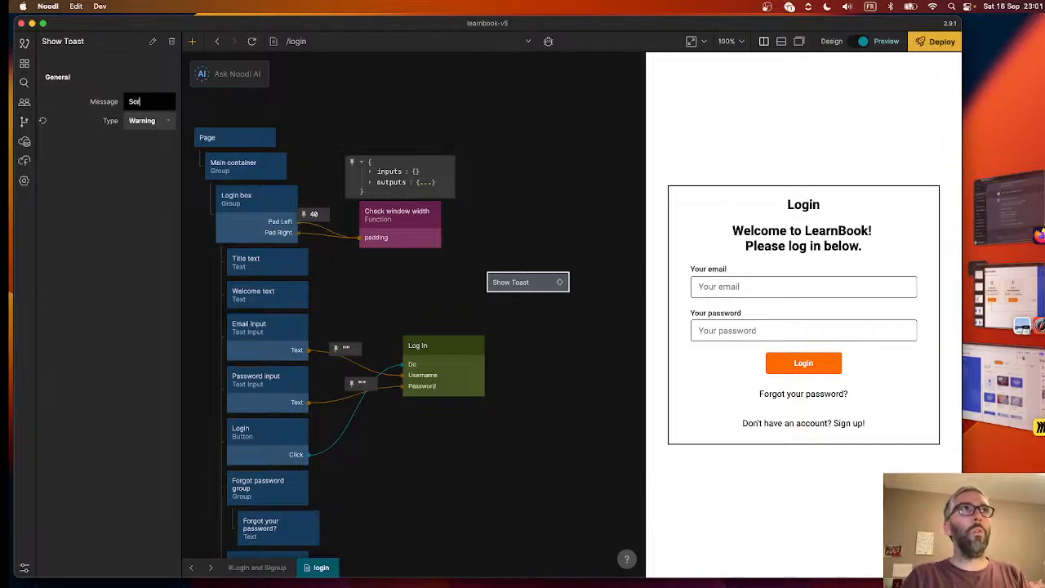
pyautogui.write('rry, somet')
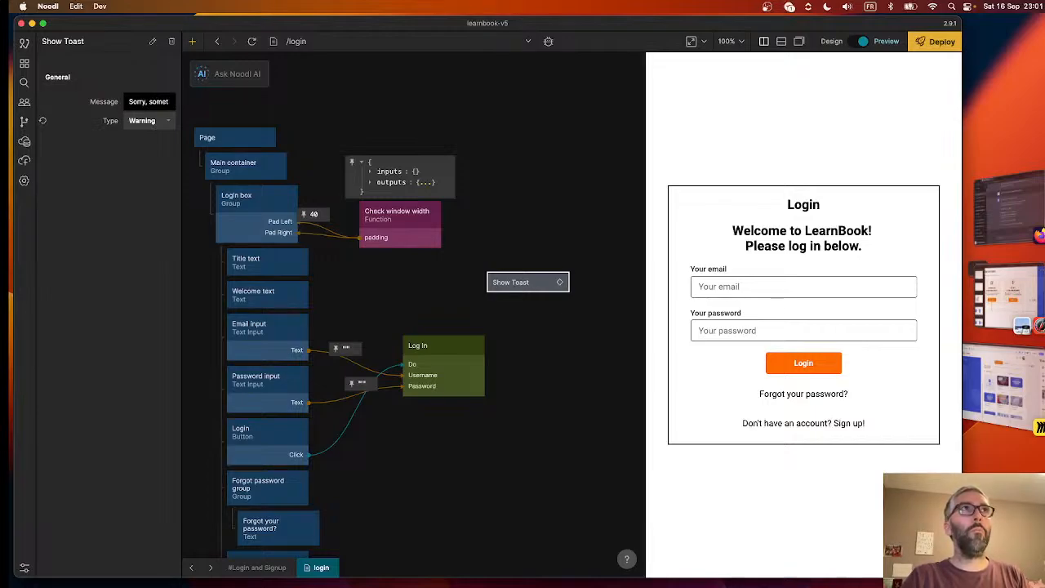
pyautogui.write('hing went wrong.')
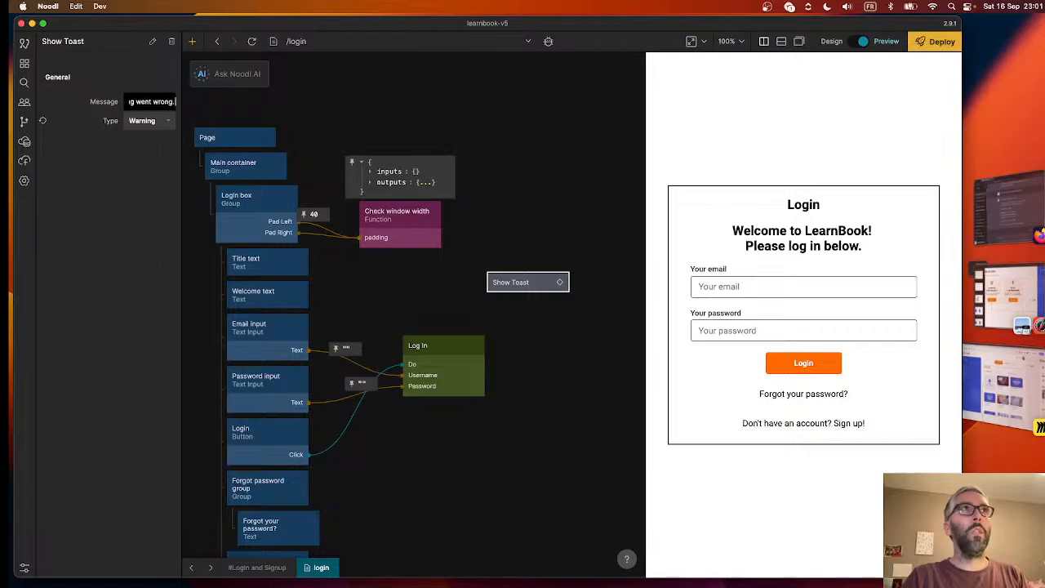
pyautogui.write(' Please')
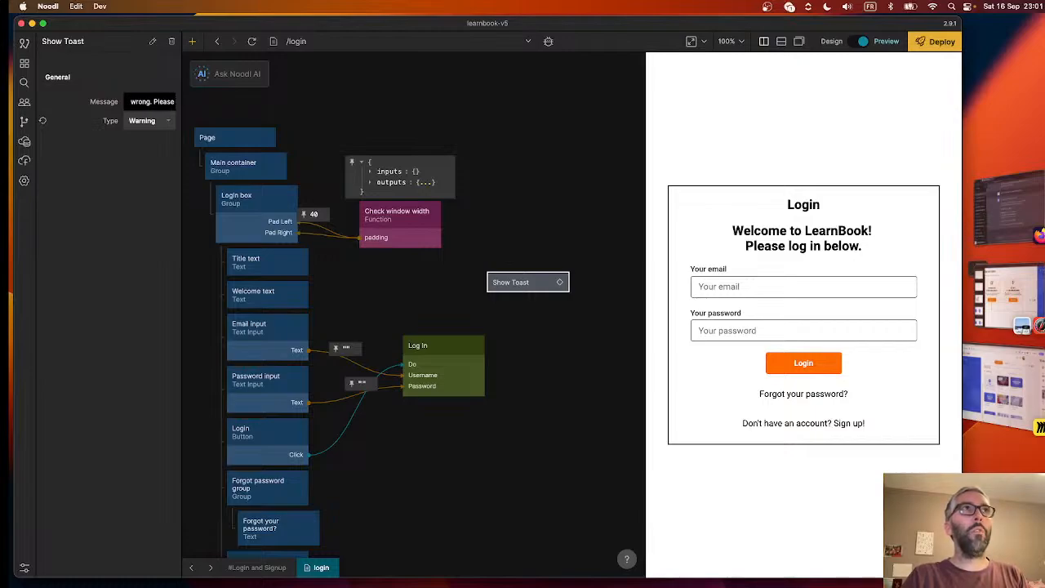
pyautogui.write(' check you')
pyautogui.write('r details and t')
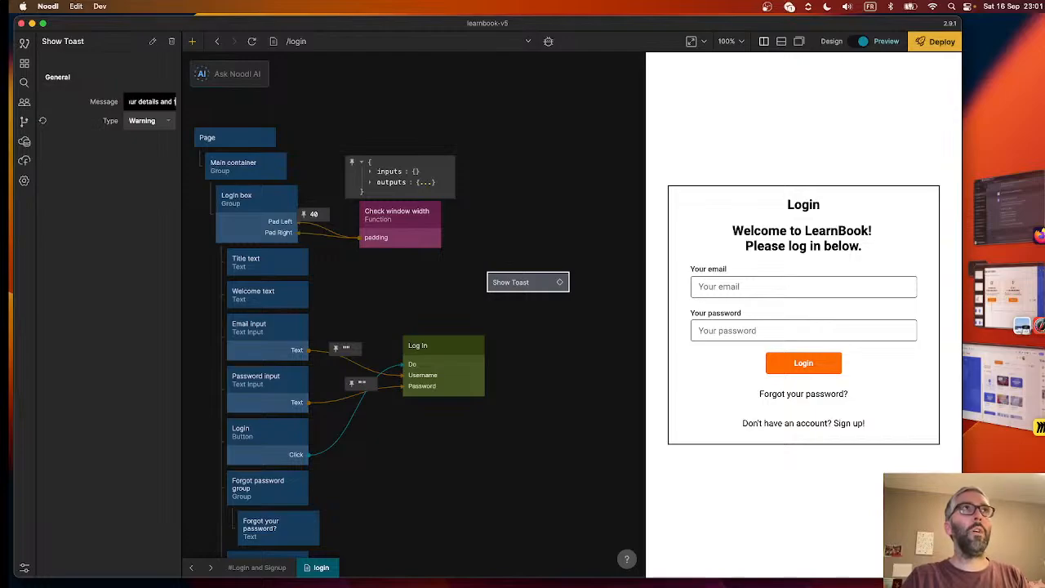
pyautogui.write('ry again.')
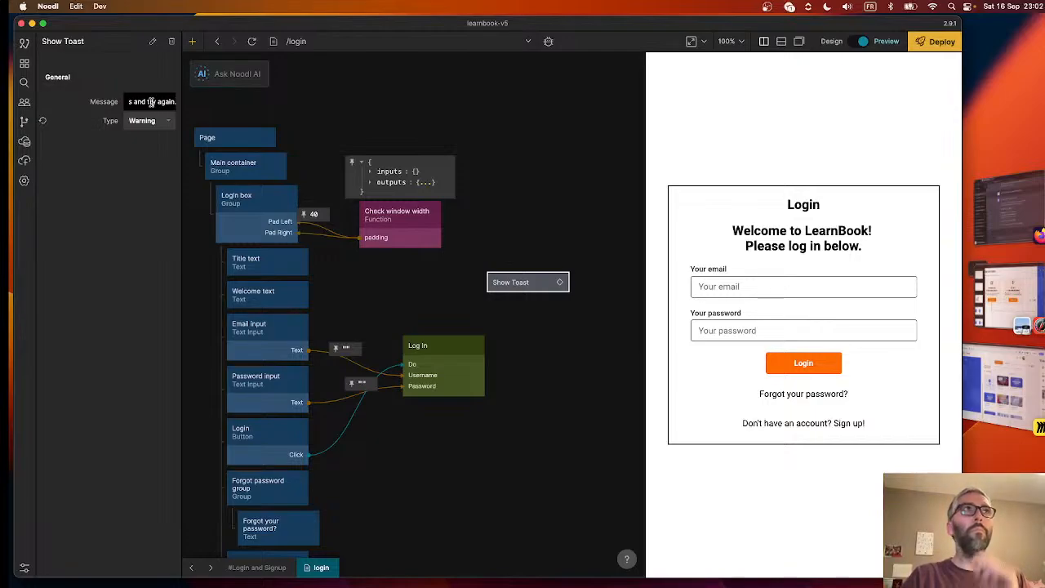
pyautogui.click(469, 297)
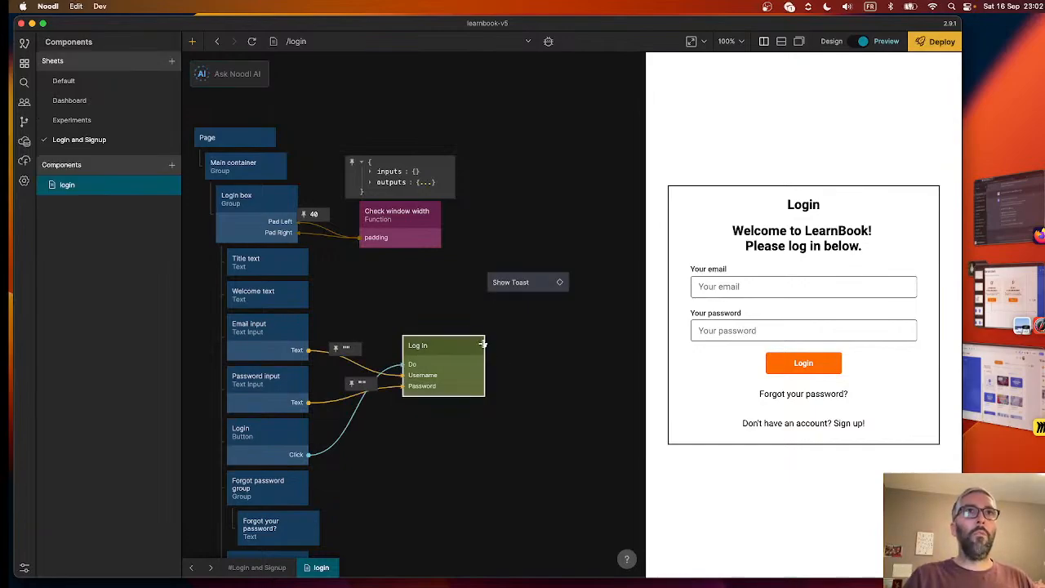
# - Connect the Log In node's Failure output to the Do action of the Show Toast node
pyautogui.moveTo(485, 346); pyautogui.dragTo(507, 281)
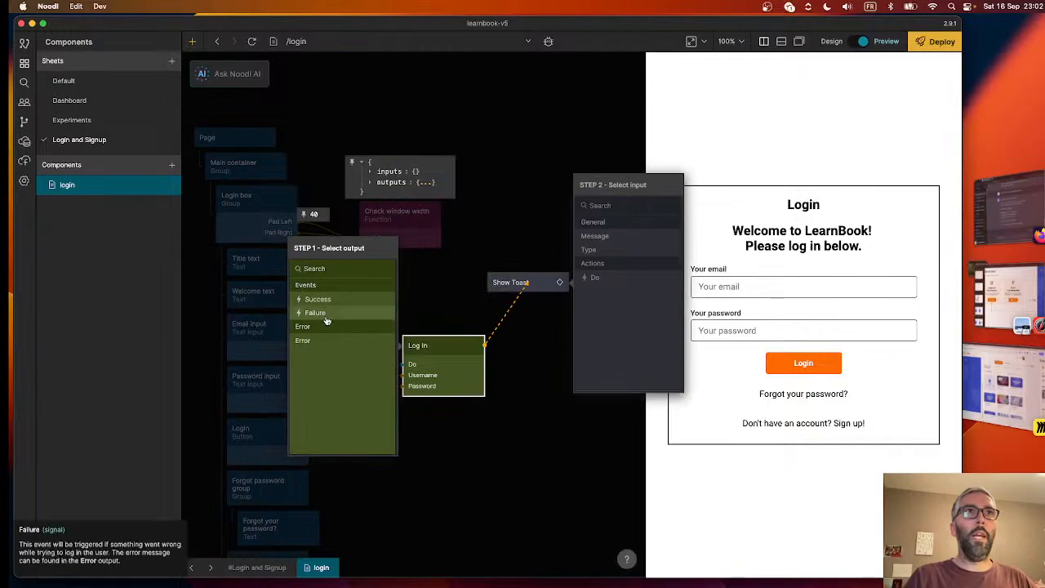
pyautogui.click(326, 320)
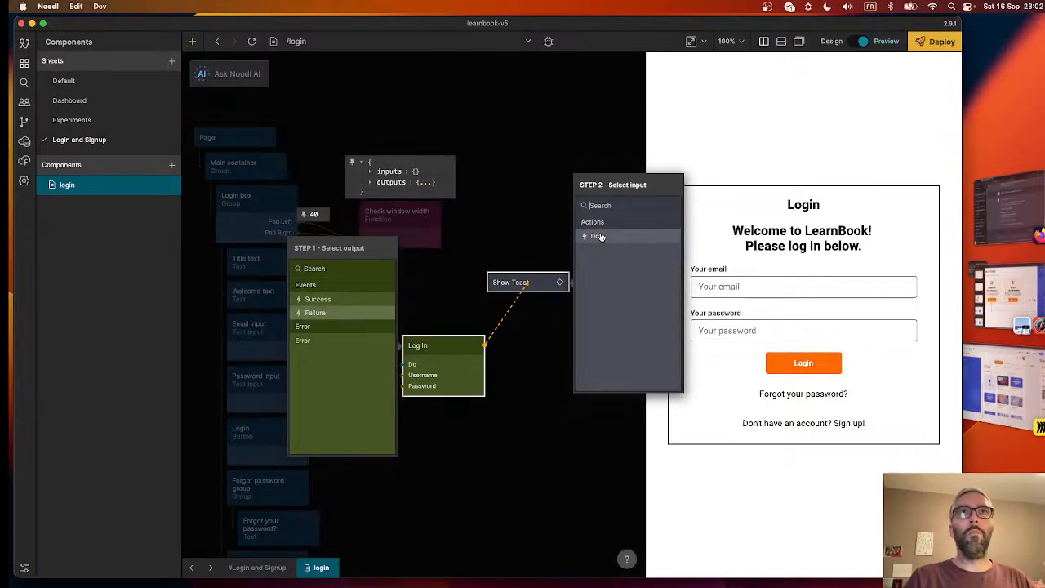
pyautogui.click(598, 235)
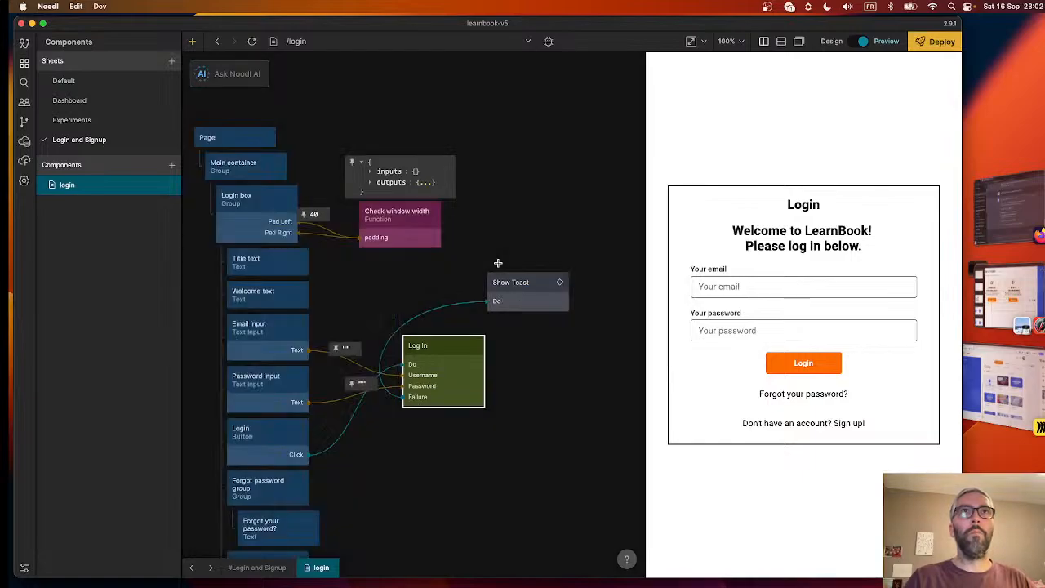
# - Duplicate the Show Toast node and place the copy below the Log In node
pyautogui.click(520, 300)
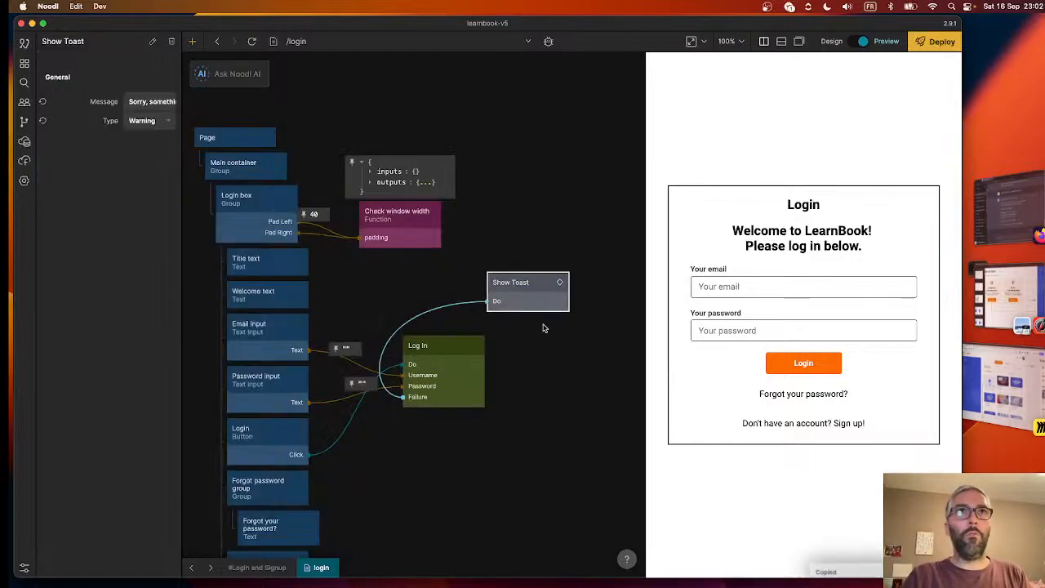
pyautogui.hotkey('ctrl', 'c')
pyautogui.hotkey('ctrl', 'v')
pyautogui.moveTo(515, 401); pyautogui.dragTo(501, 443)
# - Set the copied Show Toast node's type to Success and its message to "Login successful! Redirecting to dashboard."
pyautogui.click(152, 123)
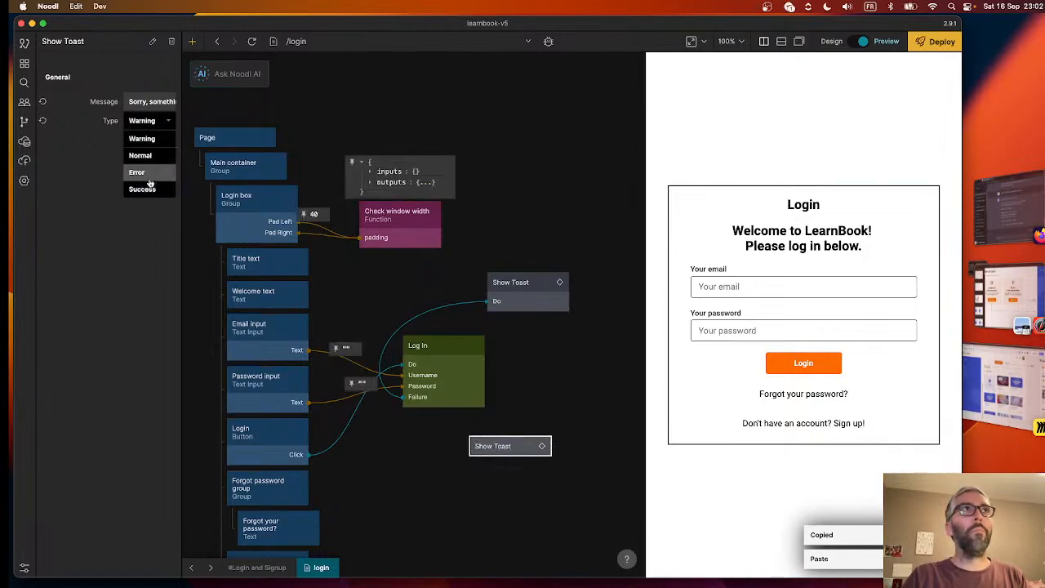
pyautogui.click(149, 170)
pyautogui.click(147, 101)
pyautogui.press('super+a')
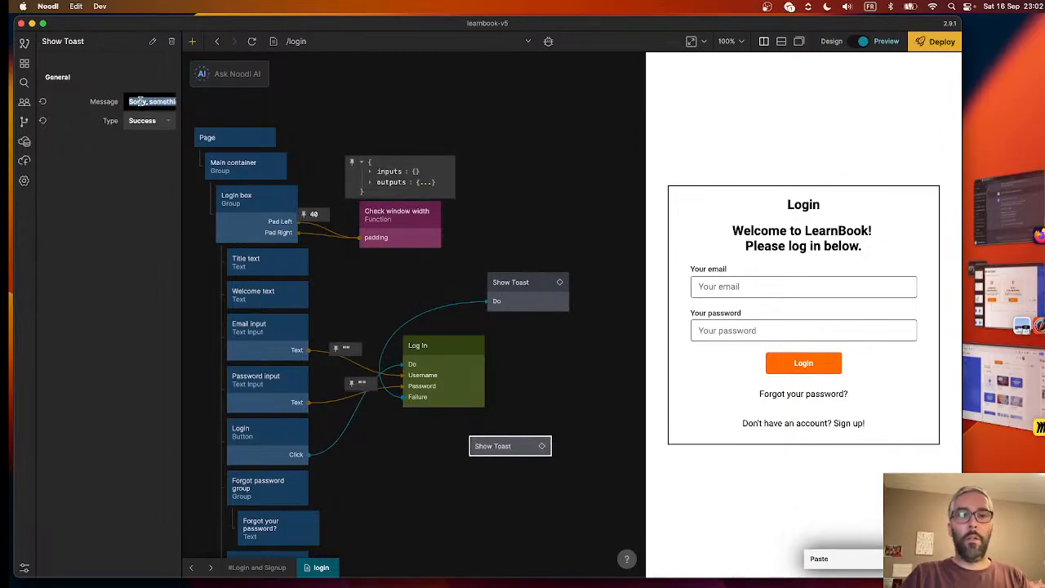
pyautogui.write('Login succe')
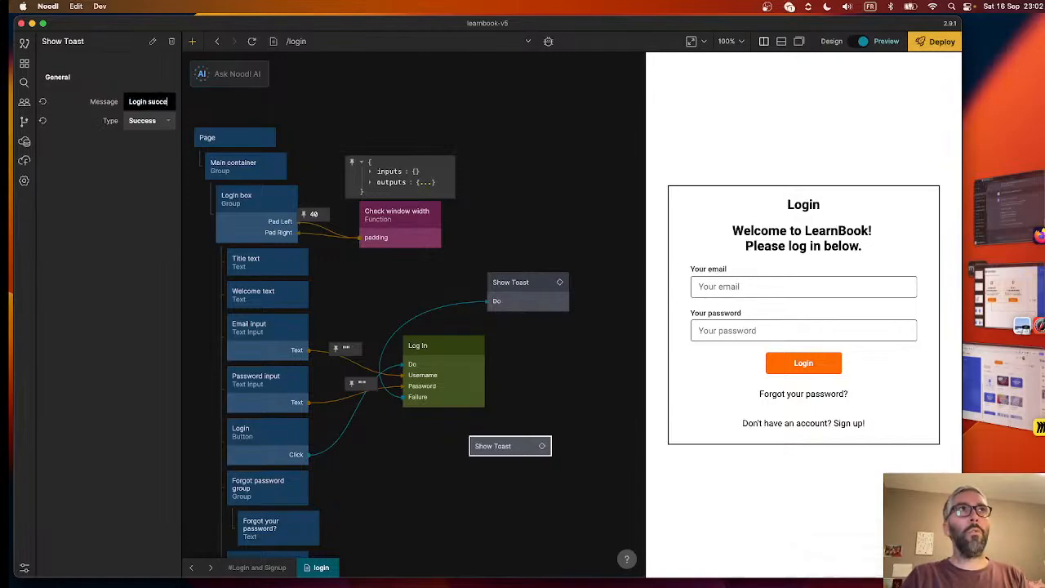
pyautogui.write('ssful! R')
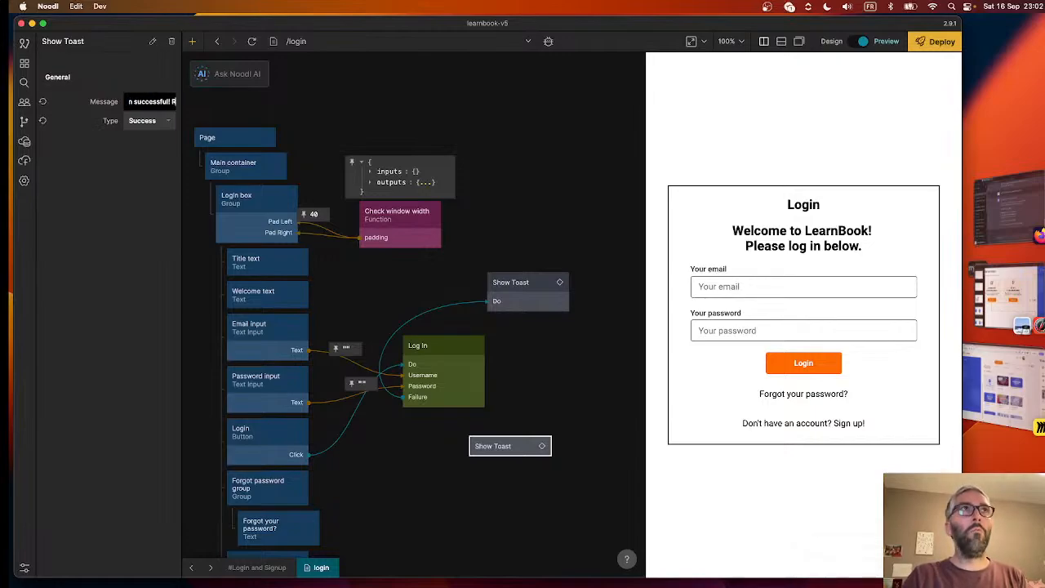
pyautogui.write('edirecting tho dashboard.')
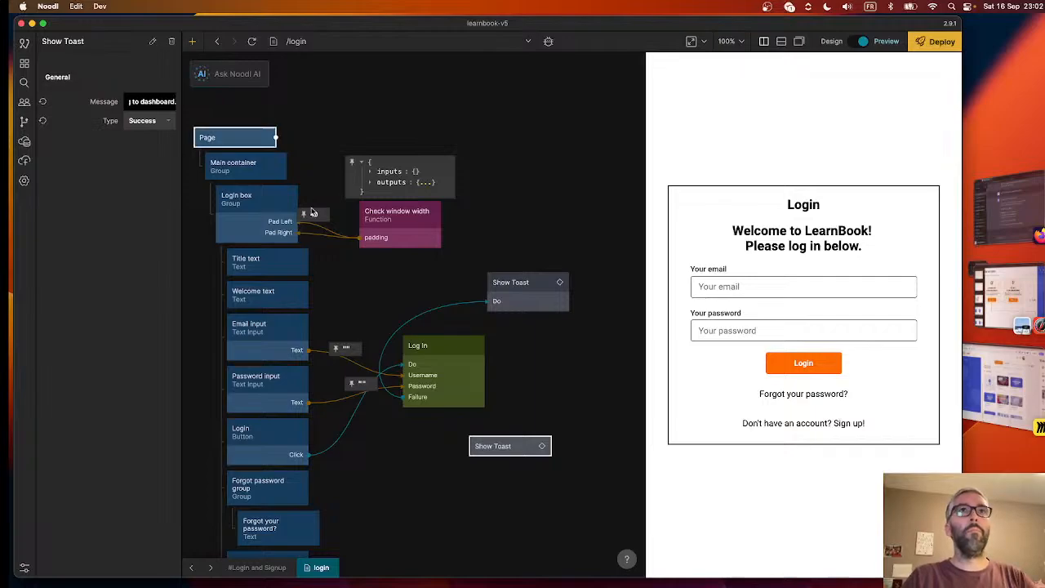
pyautogui.click(533, 415)
# - Connect the Log In node's Success output to the Do action of the lower Show Toast node
pyautogui.moveTo(486, 346); pyautogui.dragTo(508, 445)
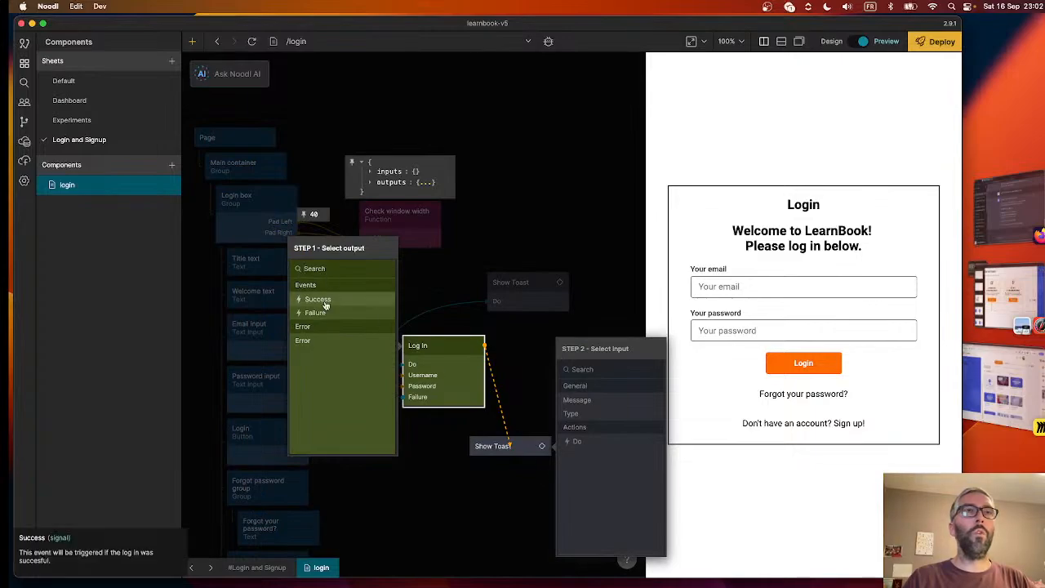
pyautogui.click(325, 300)
pyautogui.click(604, 401)
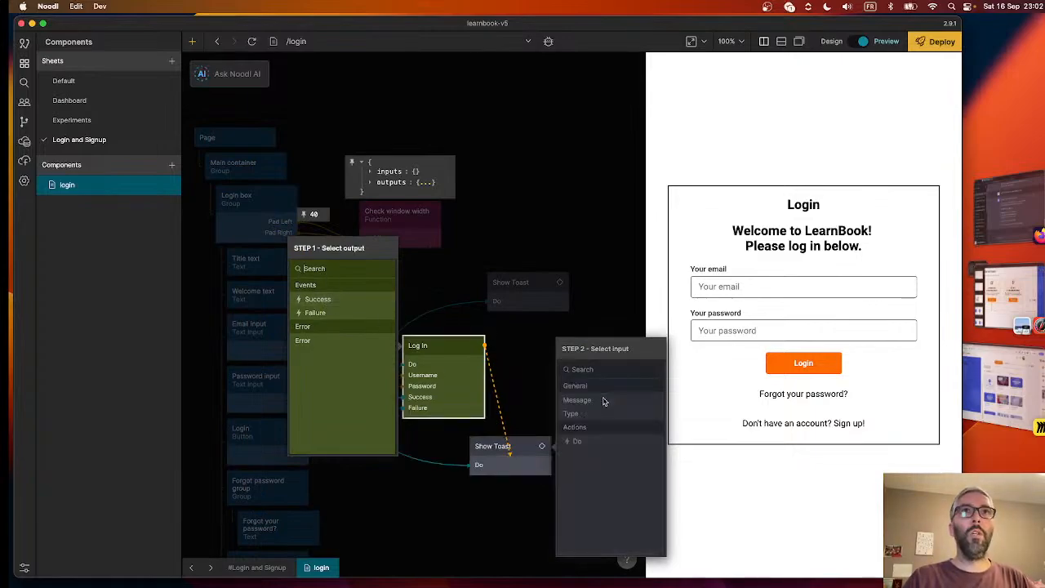
pyautogui.click(532, 411)
# - Line up the two Show Toast nodes directly above and below the Log In node, leaving small gaps
pyautogui.scroll(-1, 531, 412)
pyautogui.moveTo(478, 411); pyautogui.dragTo(498, 414)
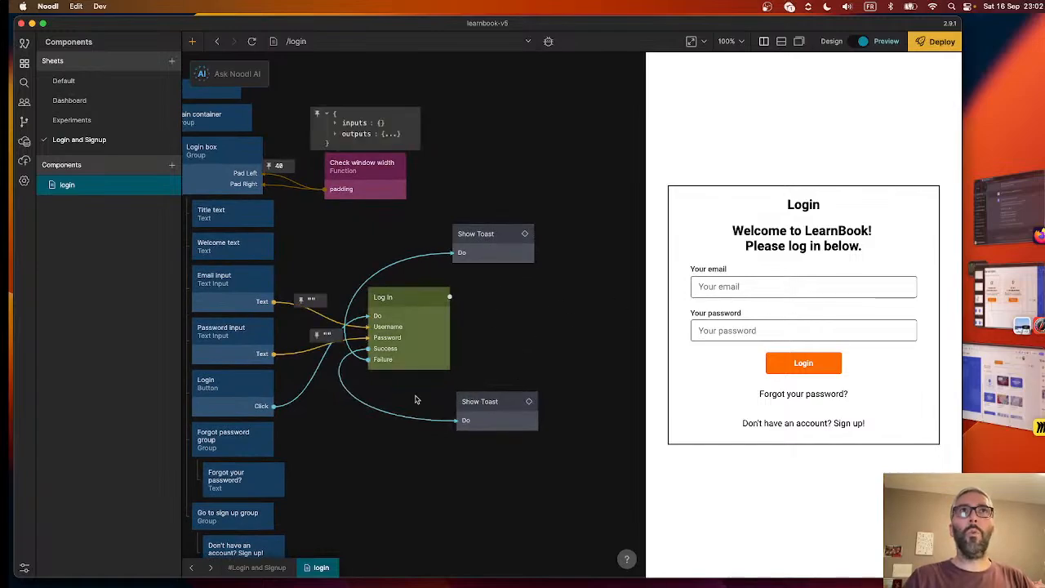
pyautogui.moveTo(476, 235); pyautogui.dragTo(393, 262)
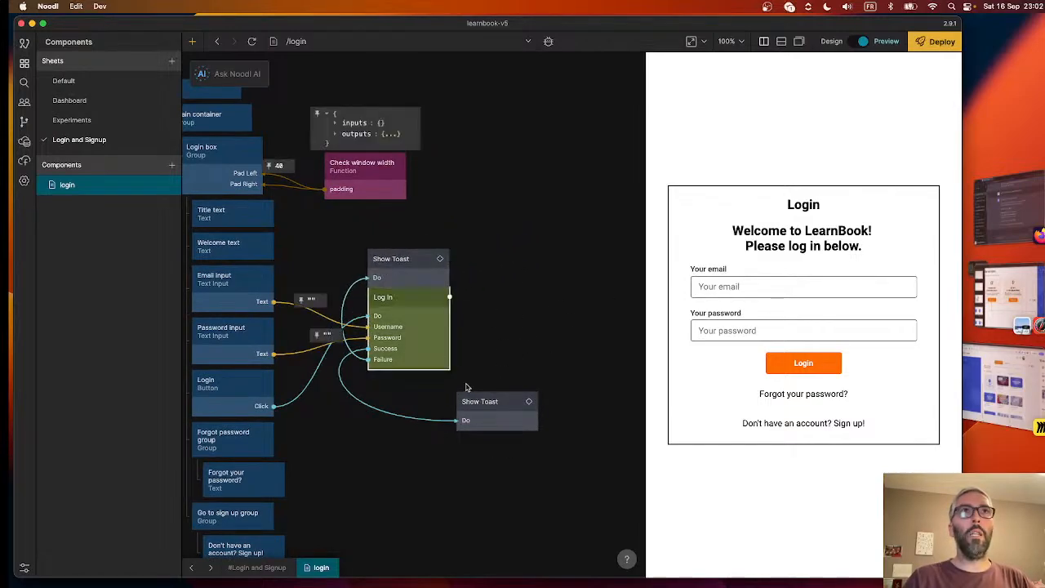
pyautogui.moveTo(477, 401); pyautogui.dragTo(391, 375)
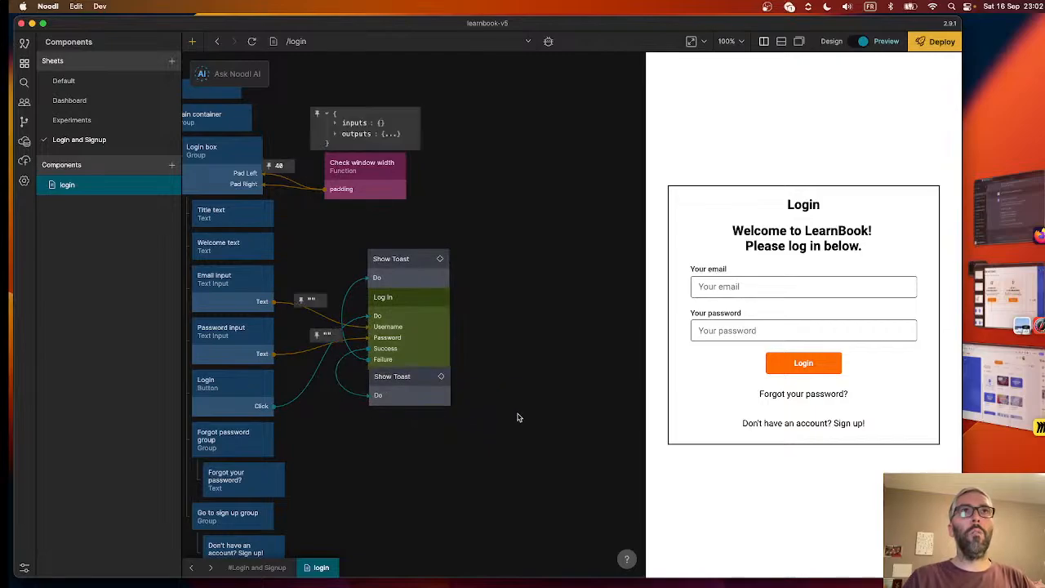
pyautogui.moveTo(416, 279); pyautogui.dragTo(417, 274)
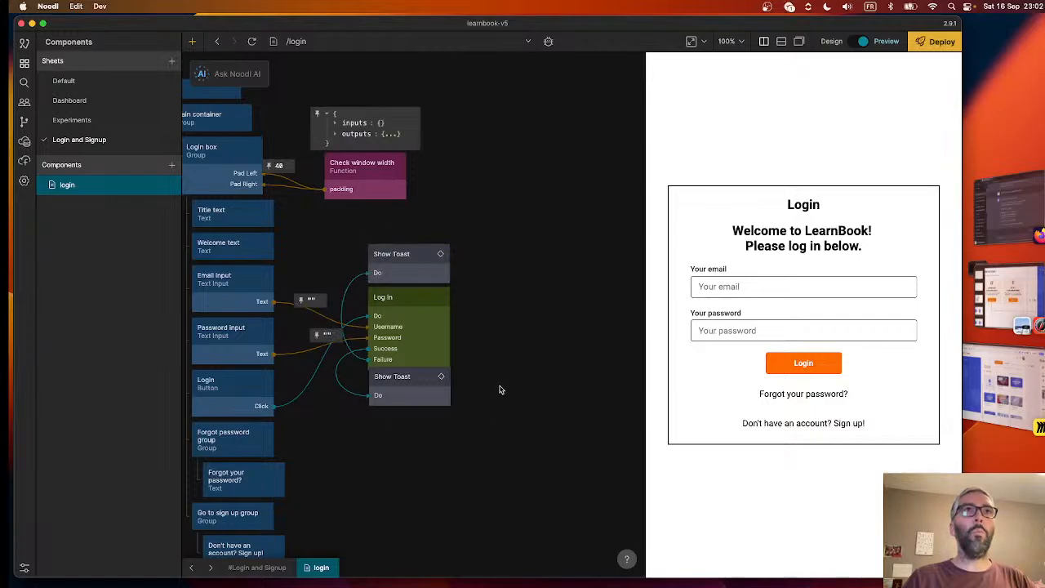
pyautogui.moveTo(391, 389); pyautogui.dragTo(391, 397)
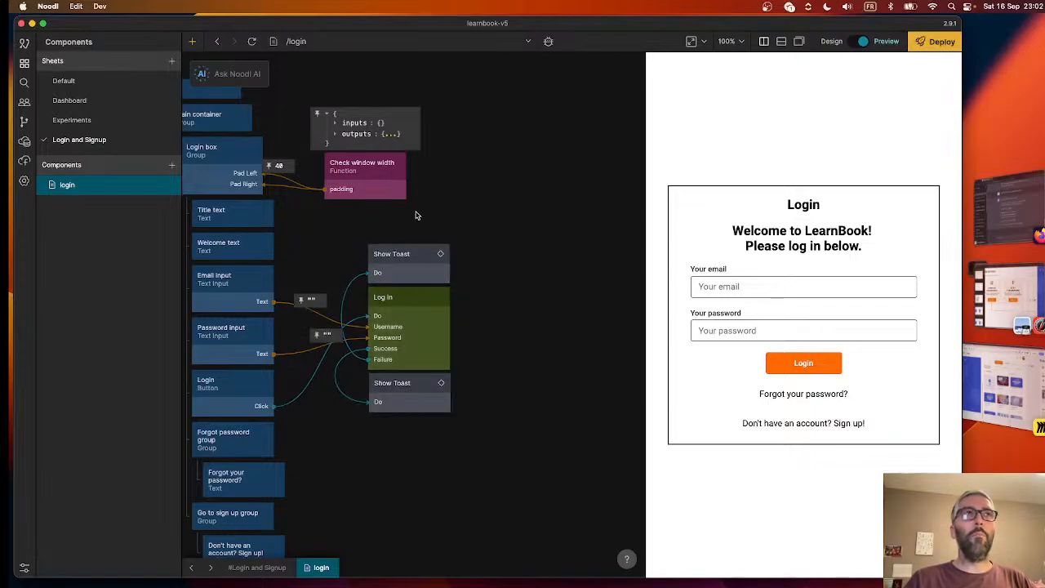
pyautogui.click(171, 185)
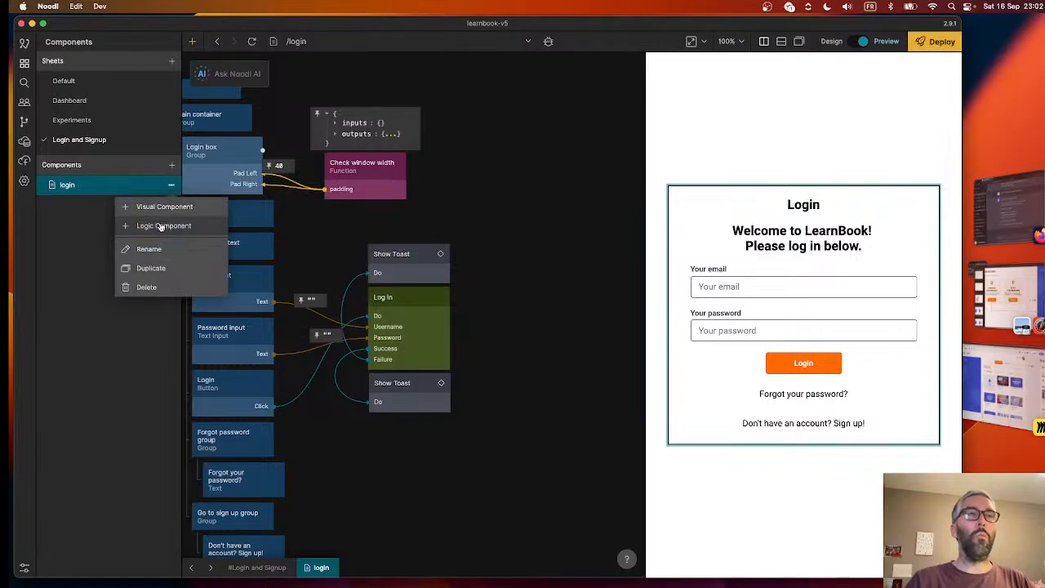
pyautogui.click(518, 337)
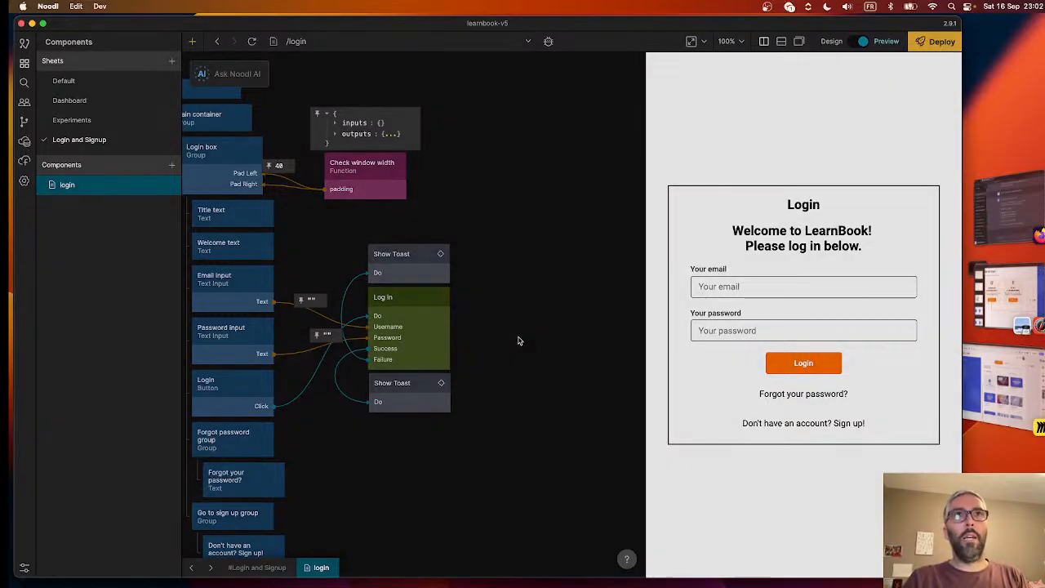
# - Add a Navigate node beside the Log In node and set its target page to dashboard
pyautogui.rightClick(518, 340)
pyautogui.write('nav')
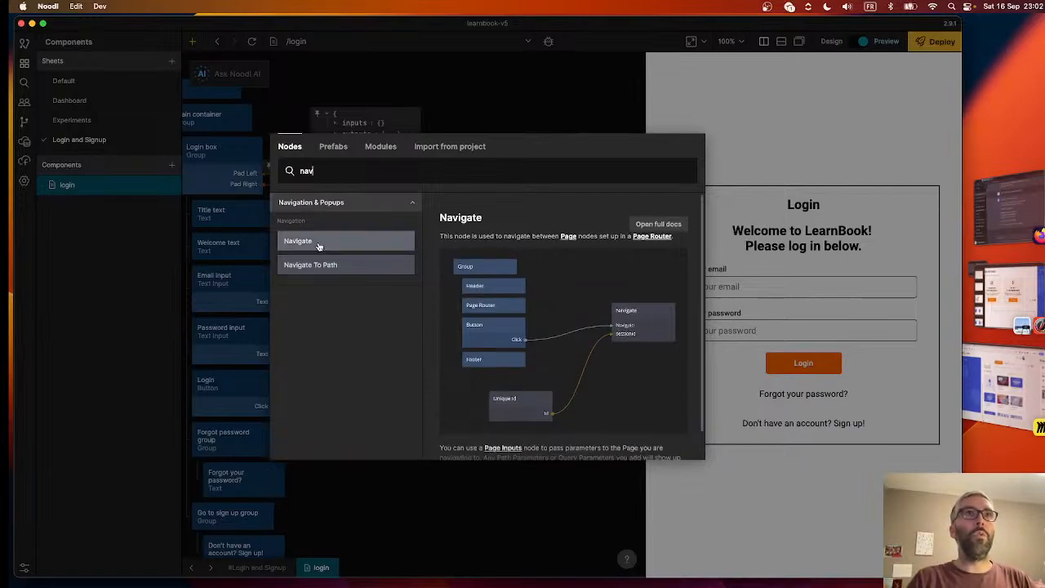
pyautogui.click(318, 243)
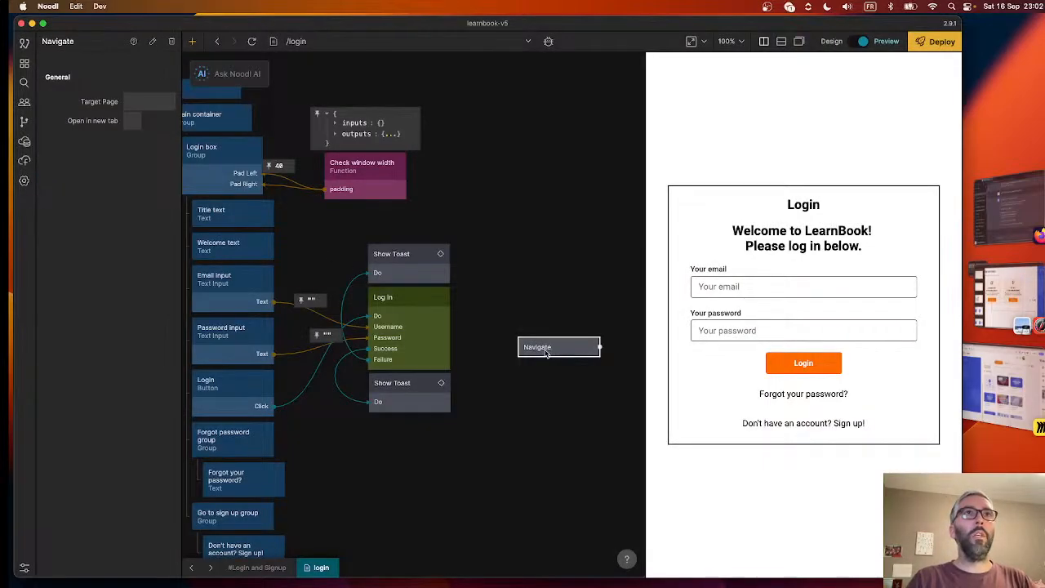
pyautogui.click(133, 100)
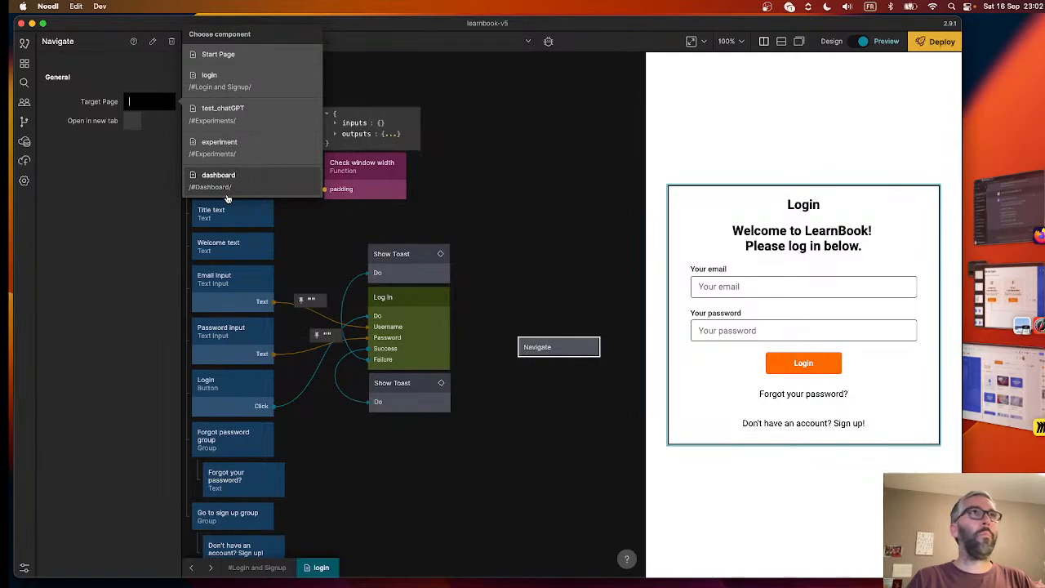
pyautogui.click(228, 190)
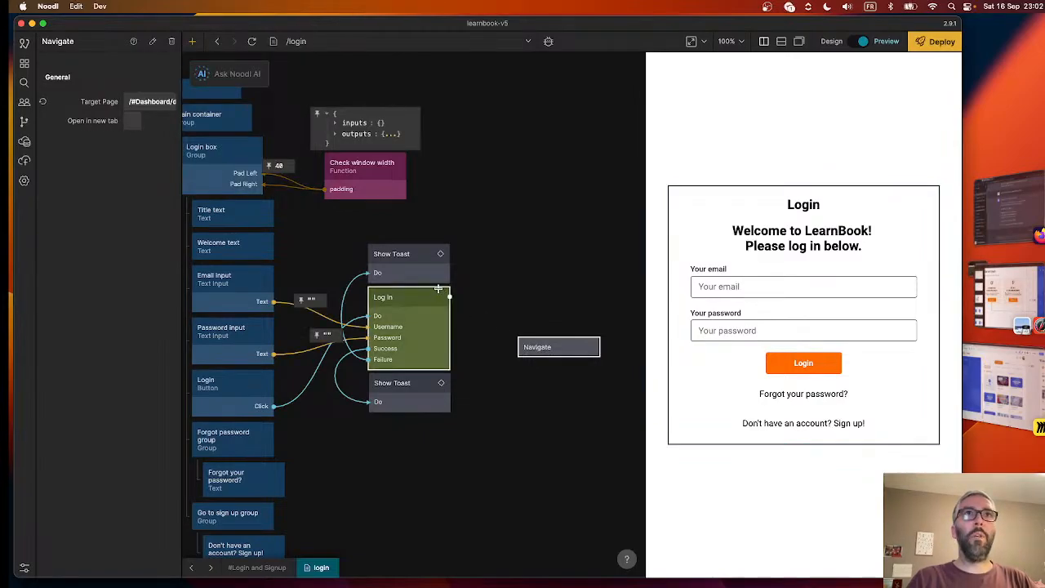
# - Connect the Log In node's Success output to the Navigate action of the Navigate node
pyautogui.moveTo(448, 296); pyautogui.dragTo(536, 348)
pyautogui.click(313, 251)
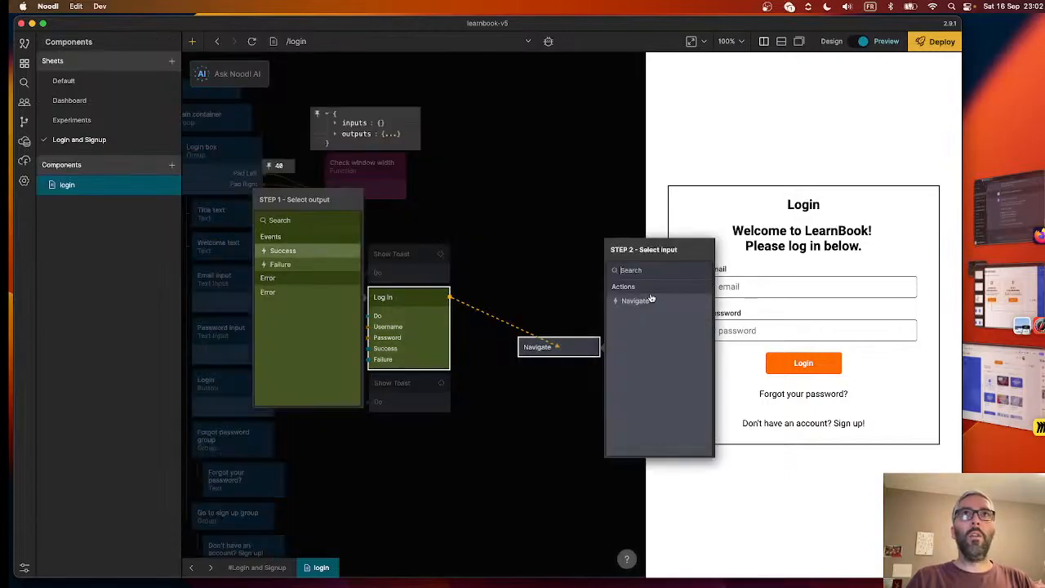
pyautogui.click(635, 301)
pyautogui.click(428, 400)
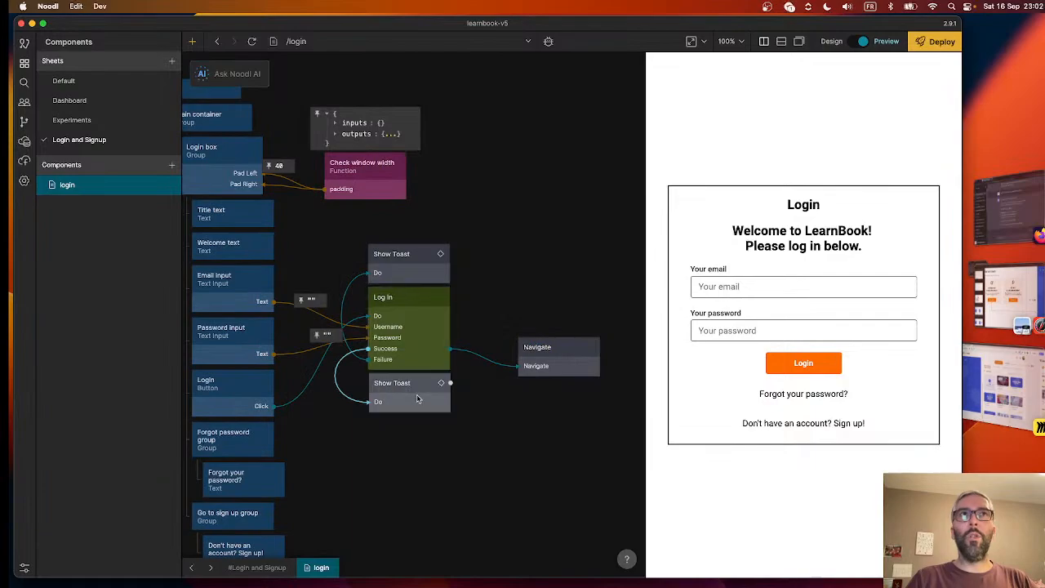
# - Replace the connection from Log In to Navigate with one from the lower Show Toast node's Success output to the Navigate action
pyautogui.moveTo(447, 382); pyautogui.dragTo(555, 359)
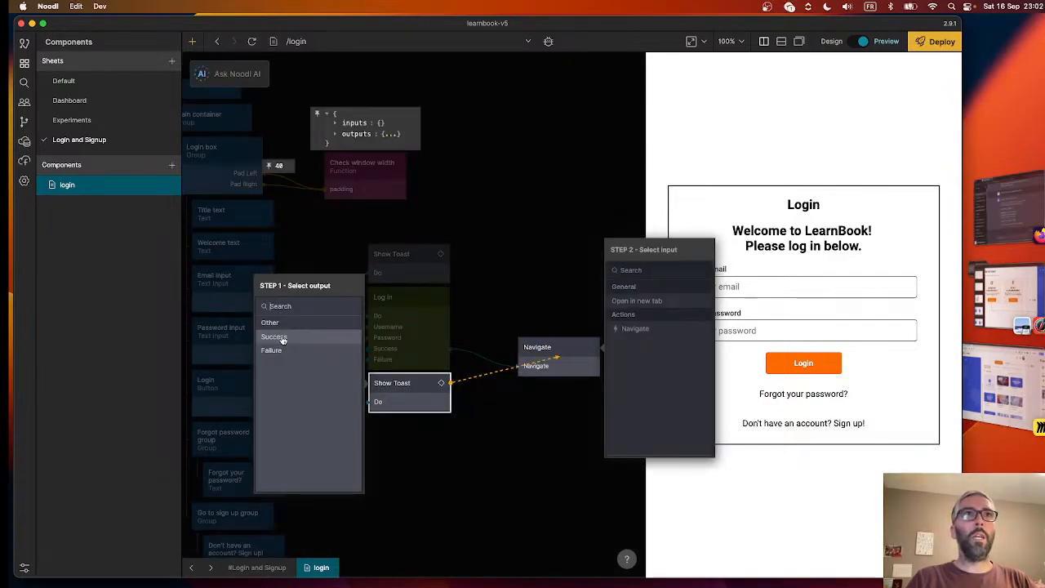
pyautogui.click(535, 312)
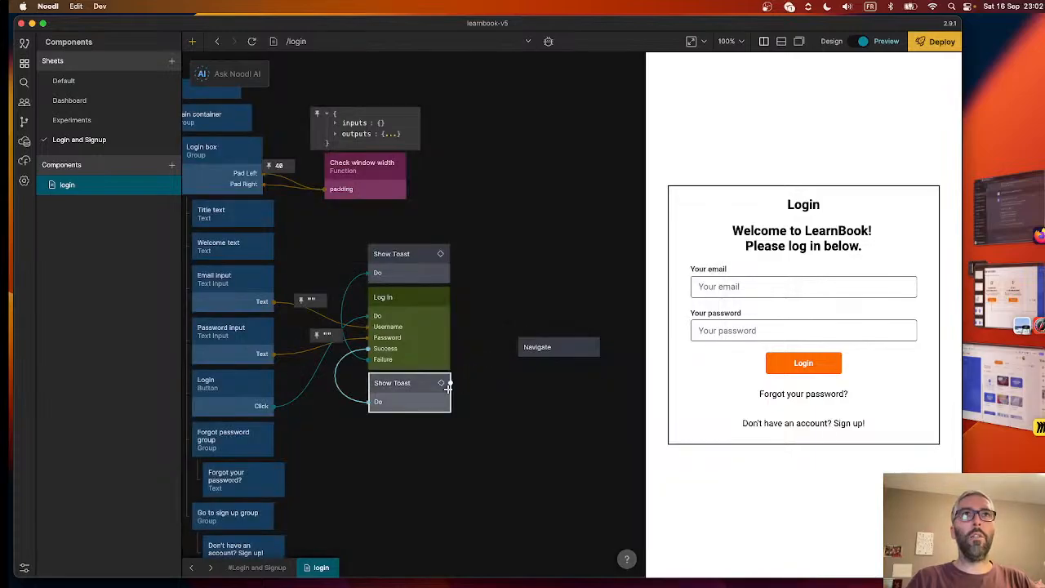
pyautogui.moveTo(447, 384); pyautogui.dragTo(542, 351)
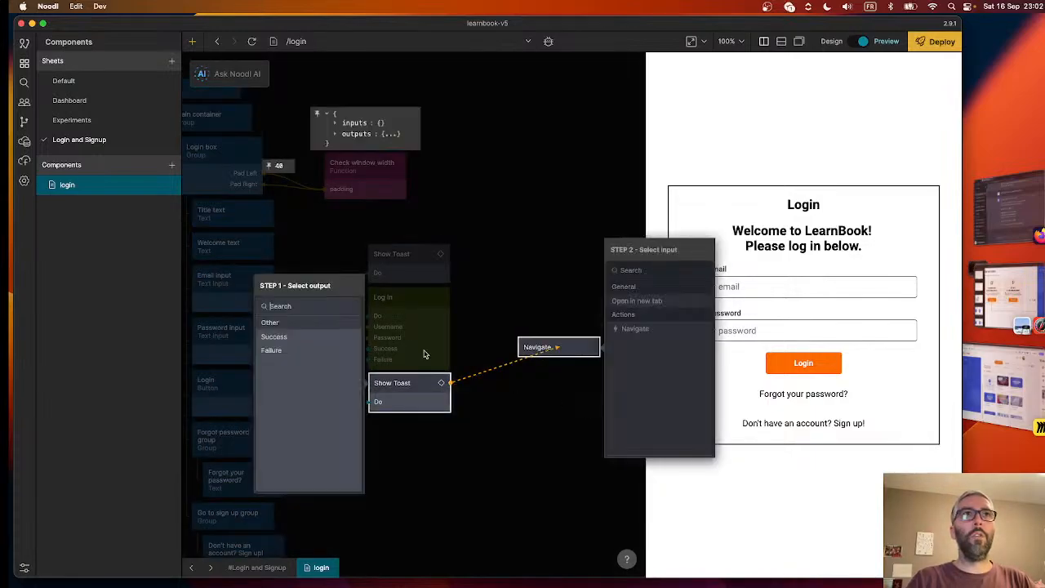
pyautogui.click(297, 338)
pyautogui.click(637, 328)
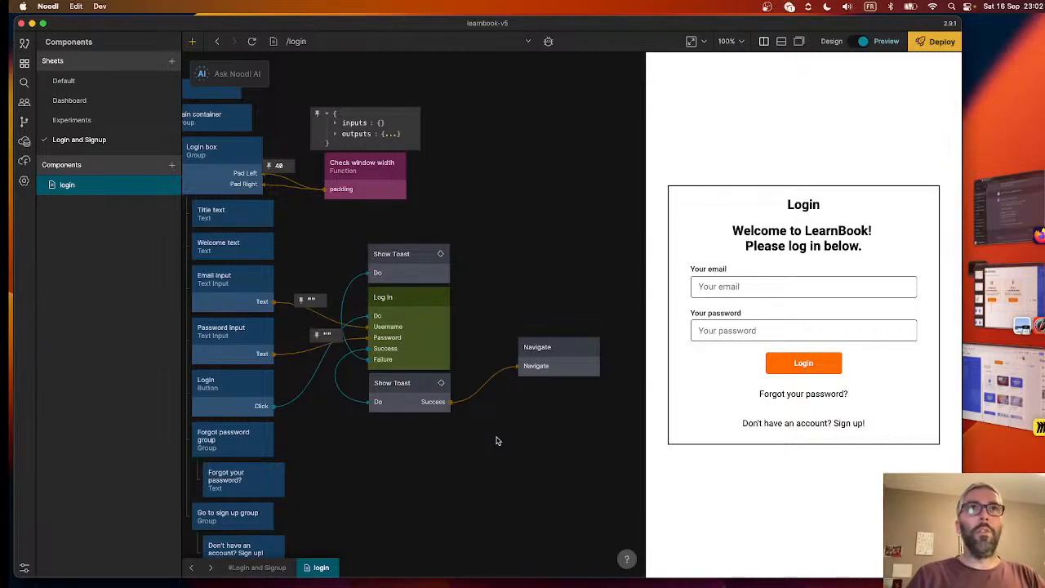
# - Test the previewed login form by entering the user's email and the account password and submitting it
pyautogui.click(739, 286)
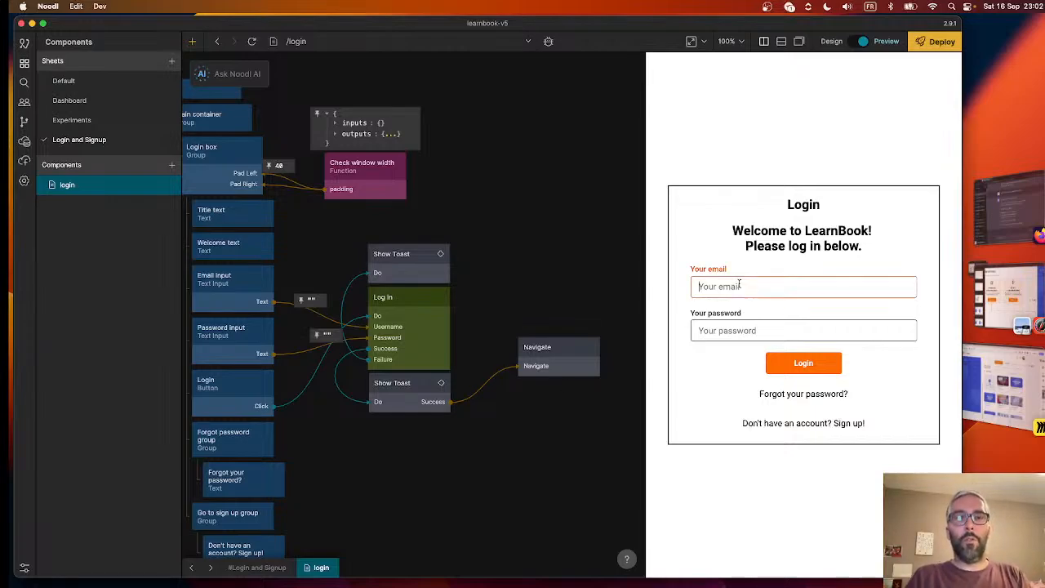
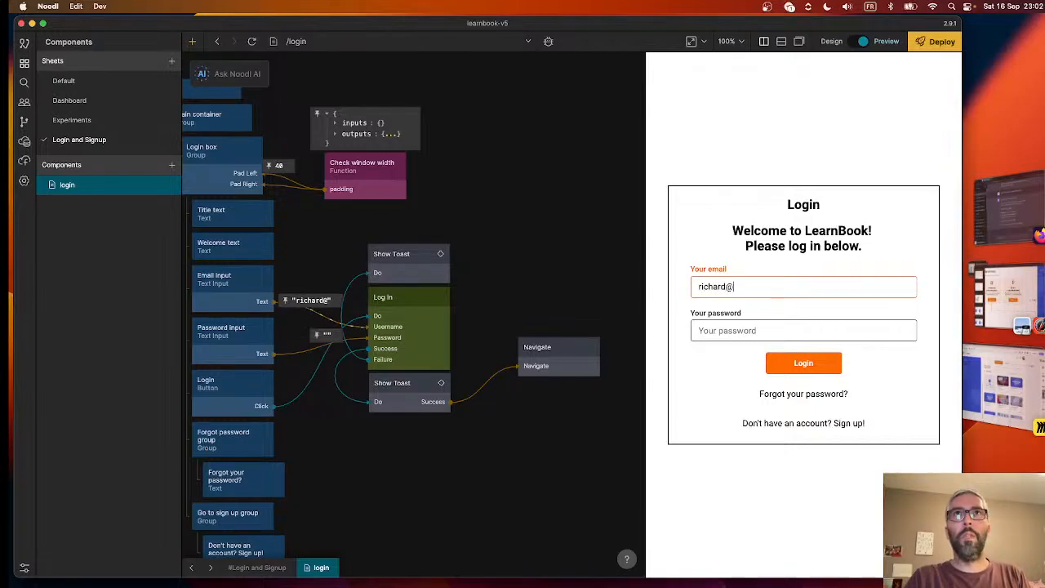
pyautogui.press('Tab')
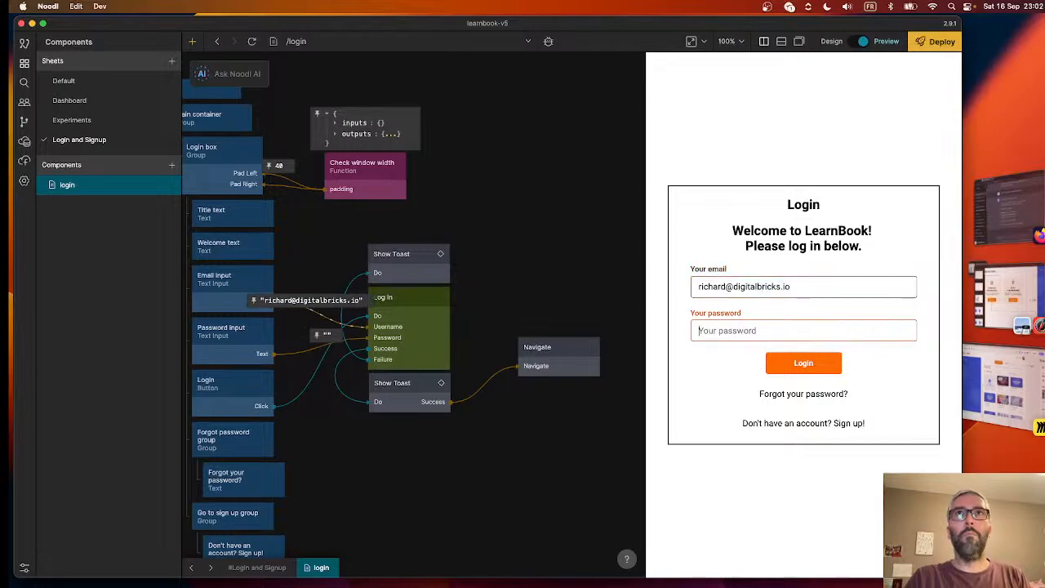
pyautogui.write('password')
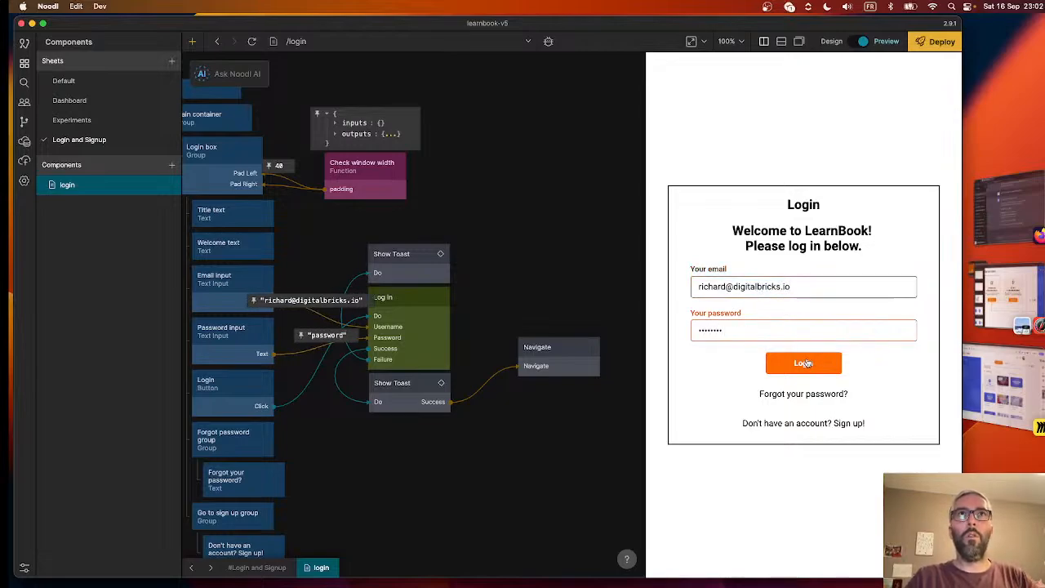
pyautogui.click(806, 362)
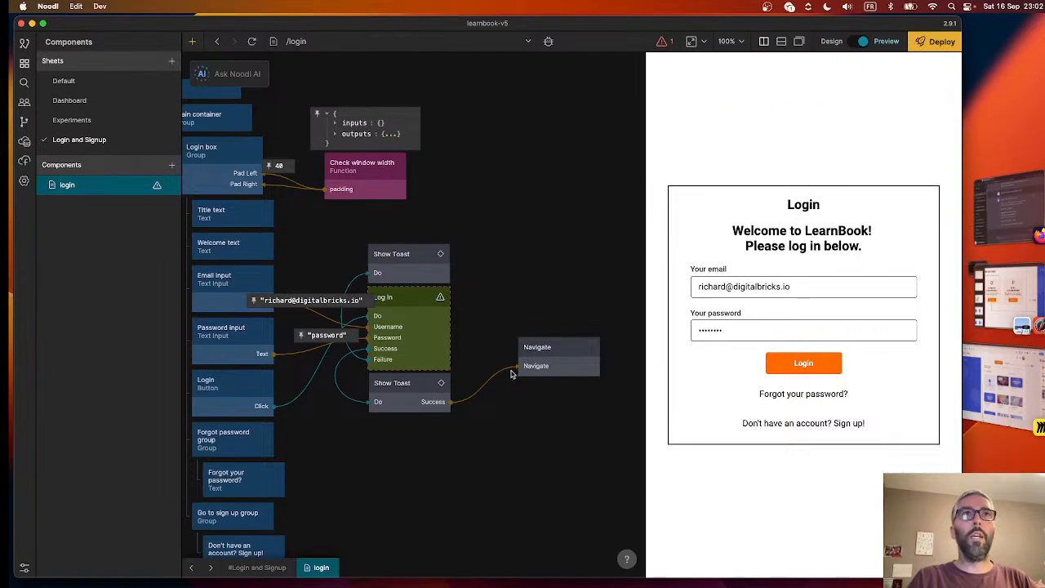
# - Open the learnbook cloud service's dashboard and start a new row in the _User class
pyautogui.moveTo(389, 320)
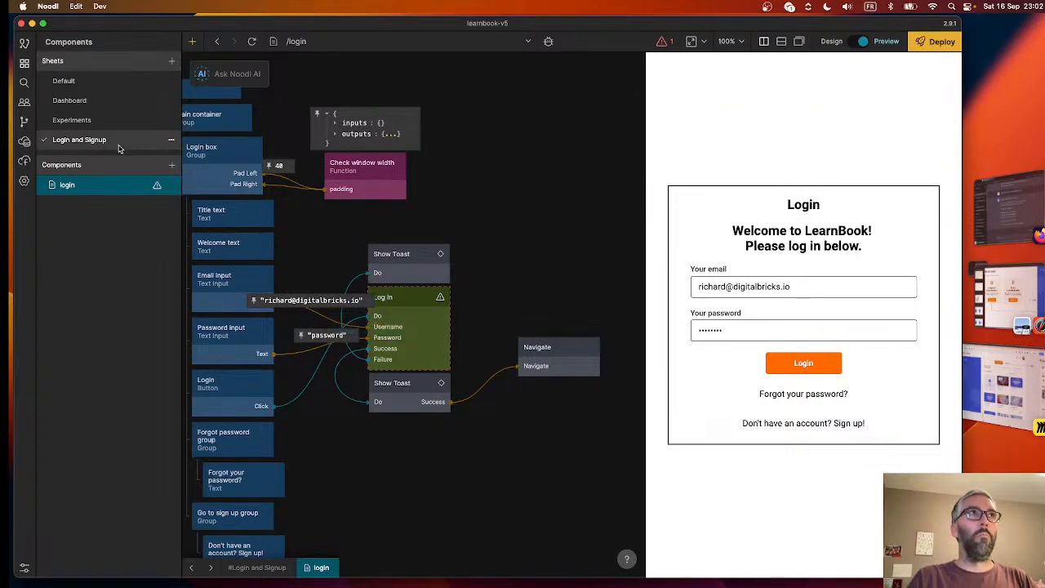
pyautogui.click(24, 141)
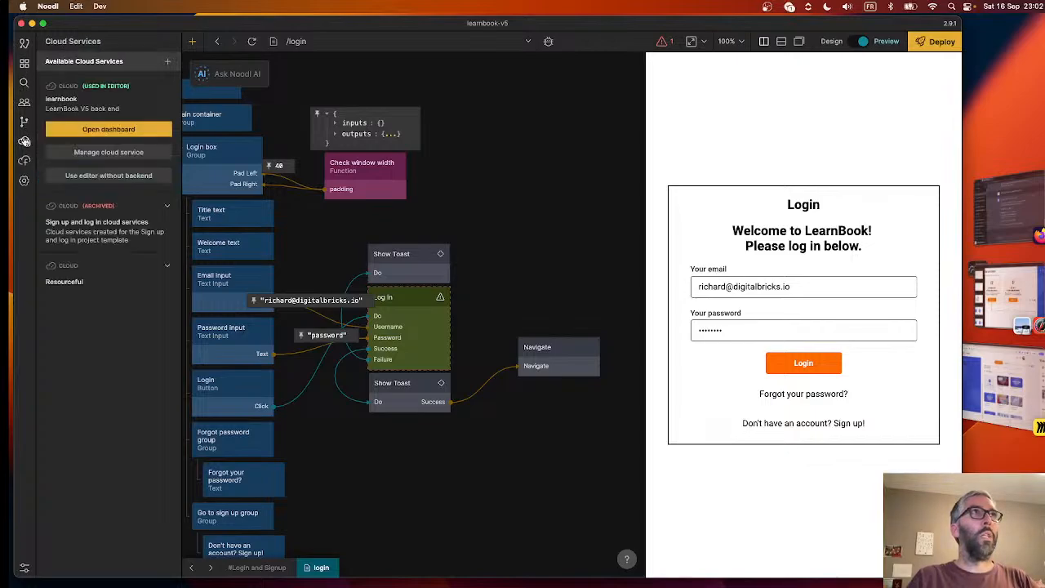
pyautogui.click(100, 129)
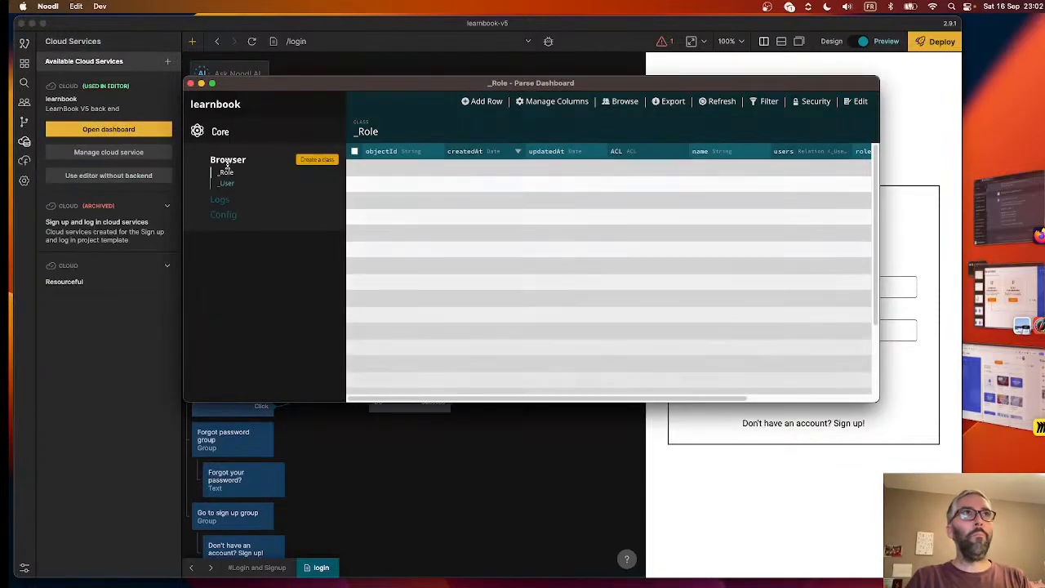
pyautogui.click(229, 184)
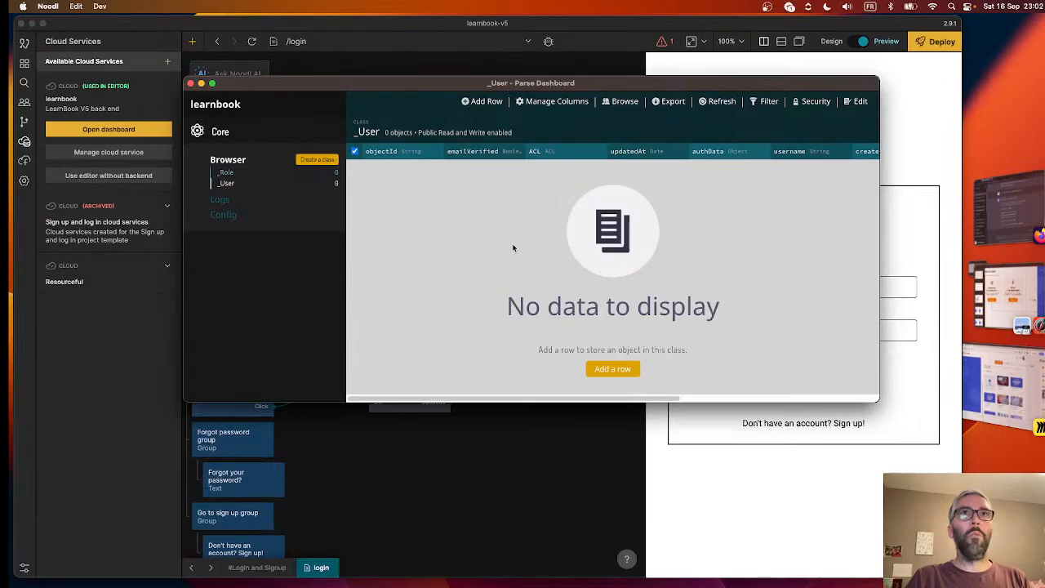
pyautogui.click(614, 368)
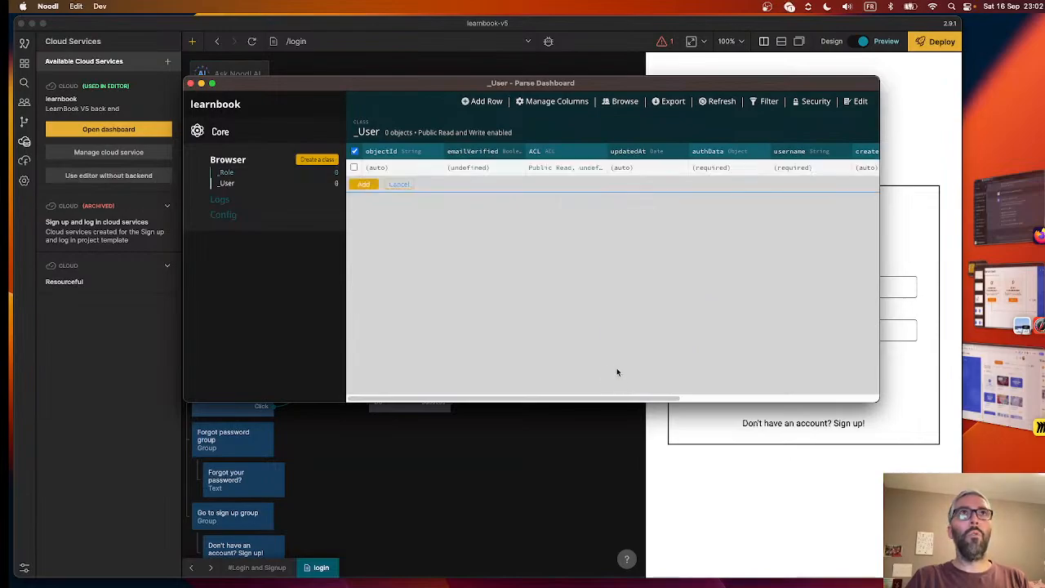
# - Set emailVerified to True in the new _User row and enter the user's email address as the username
pyautogui.click(505, 169)
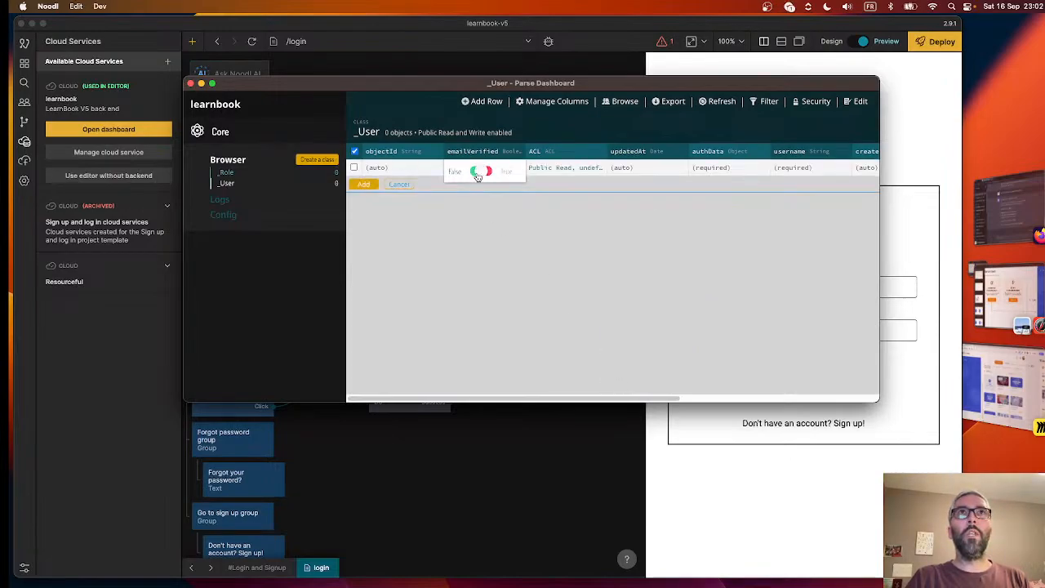
pyautogui.click(478, 172)
pyautogui.click(654, 173)
pyautogui.click(744, 172)
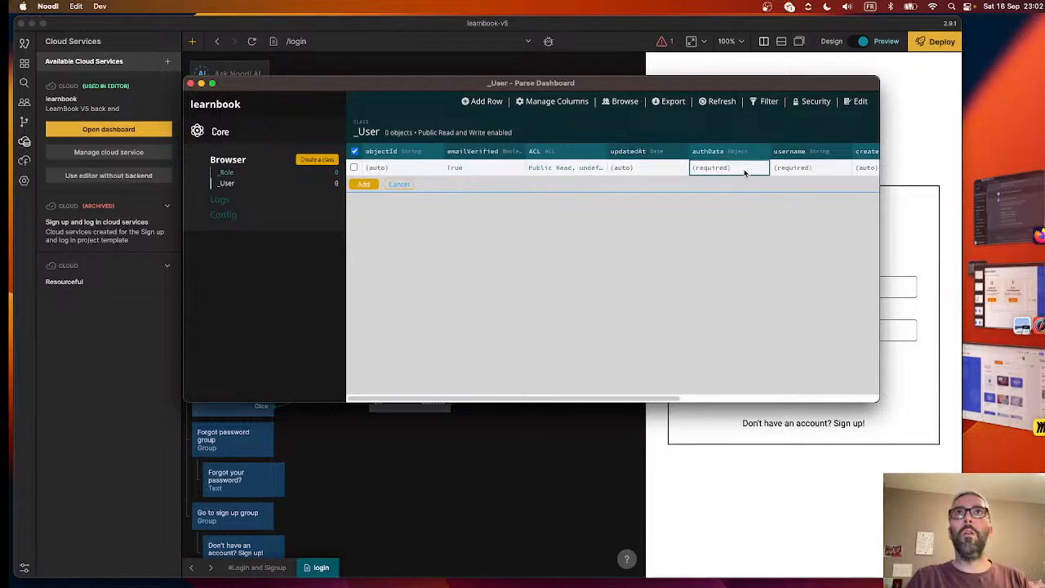
pyautogui.click(780, 168)
pyautogui.click(780, 167)
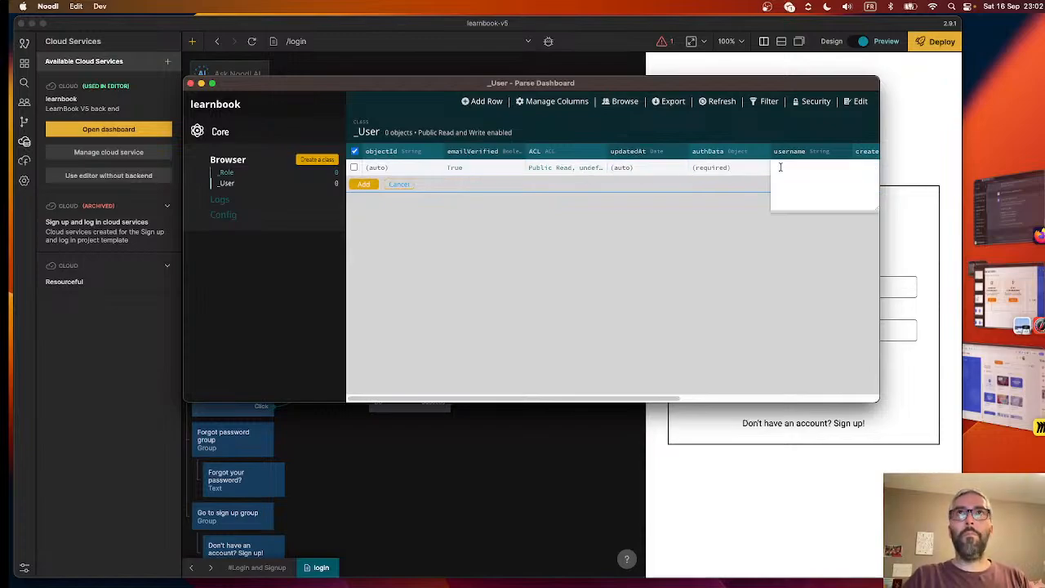
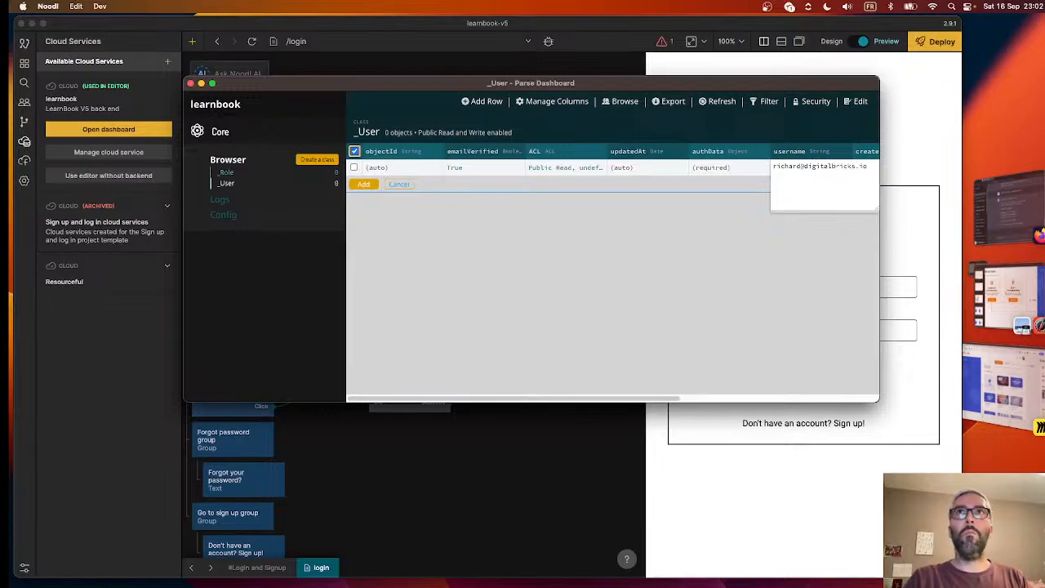
pyautogui.press('Return')
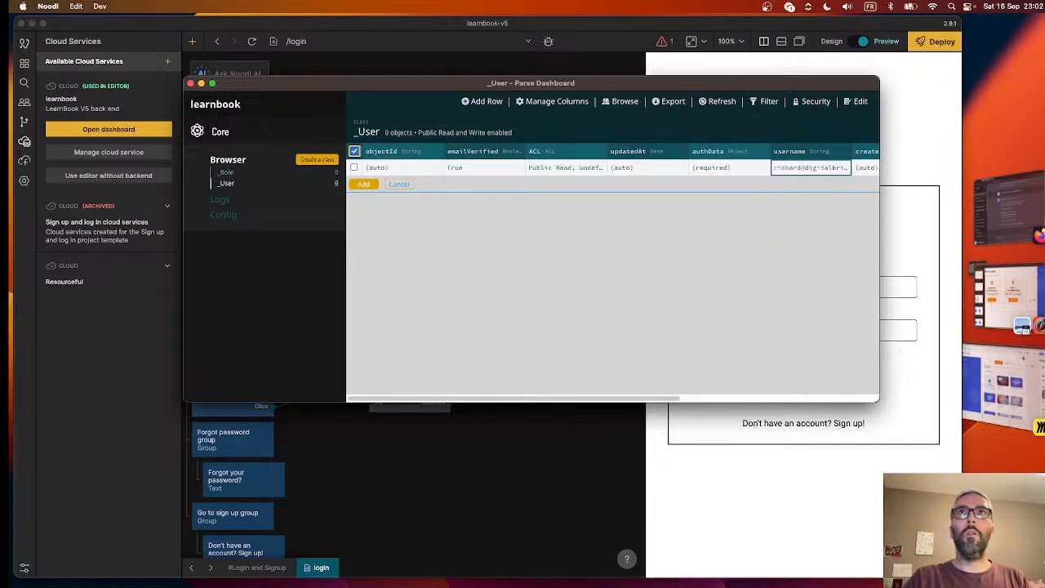
# - Fill in the account password and the user's email in the new _User row
pyautogui.hscroll(5, 747, 345)
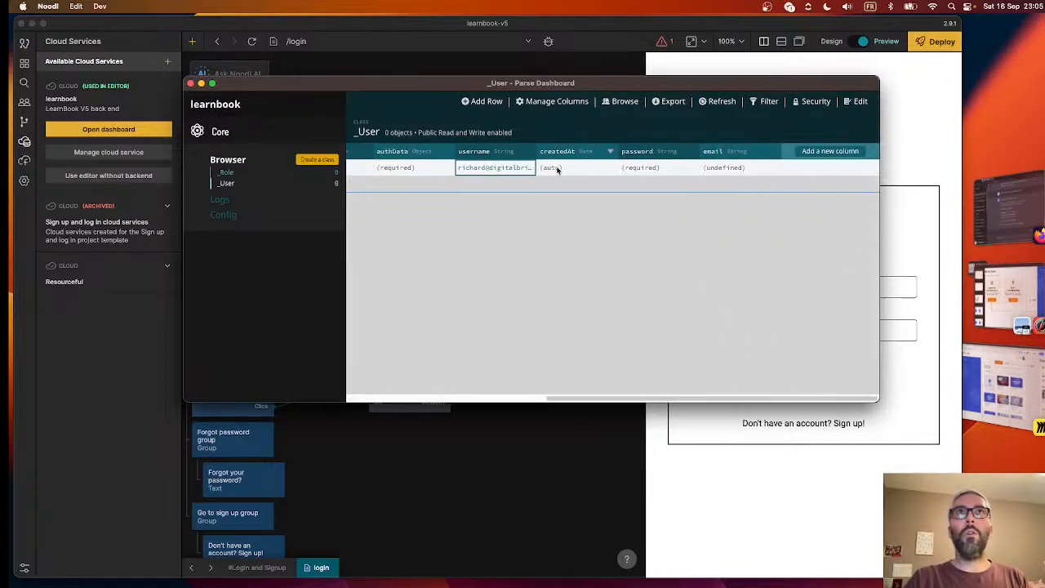
pyautogui.doubleClick(666, 170)
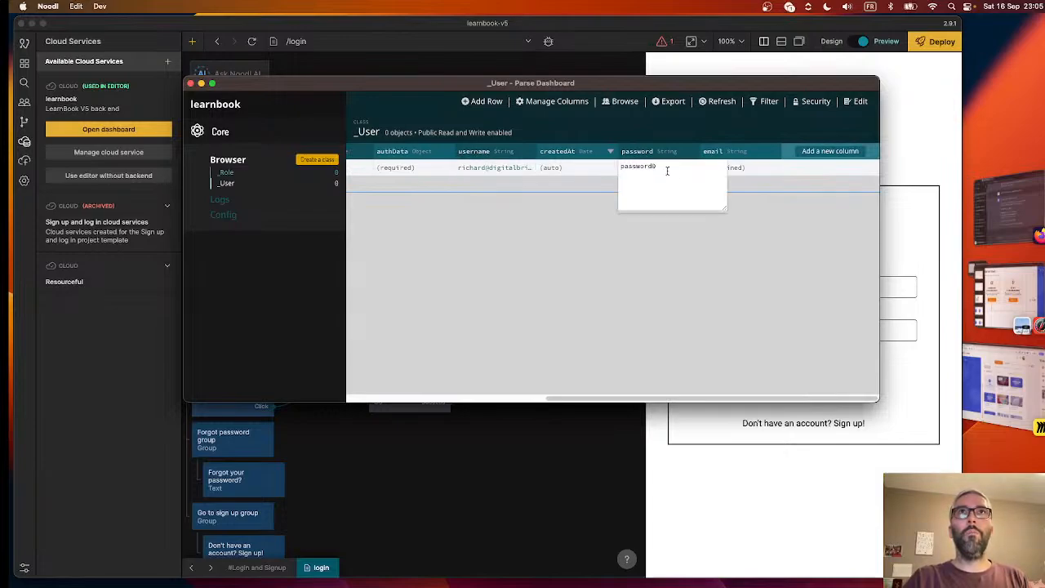
pyautogui.press('Return')
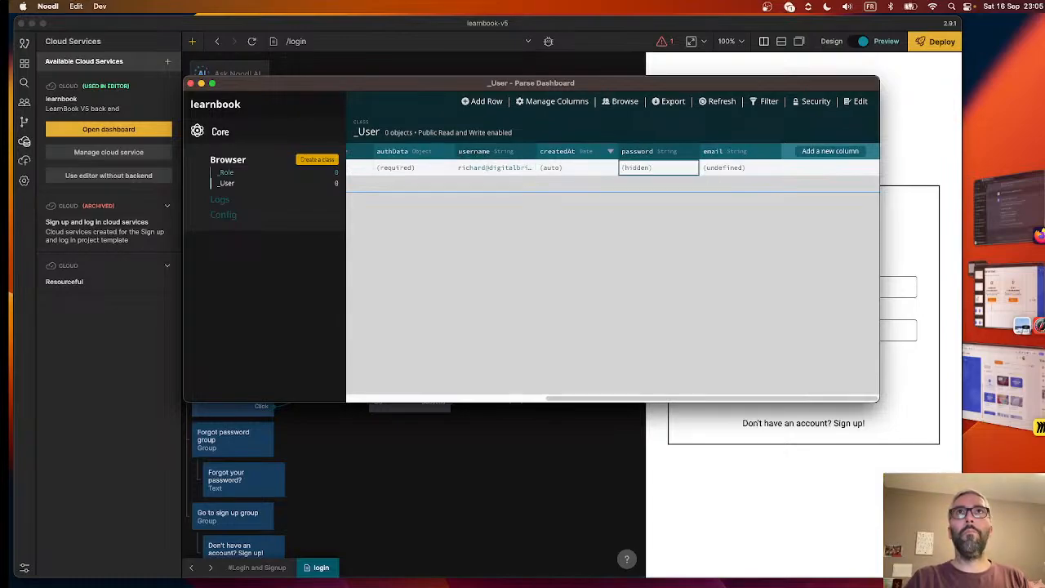
pyautogui.doubleClick(724, 169)
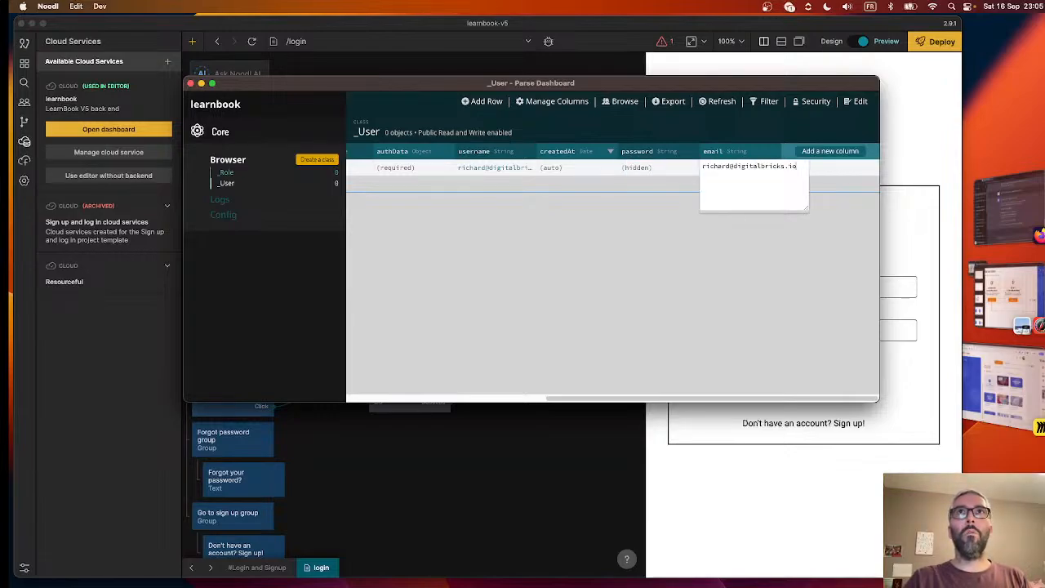
pyautogui.press('Return')
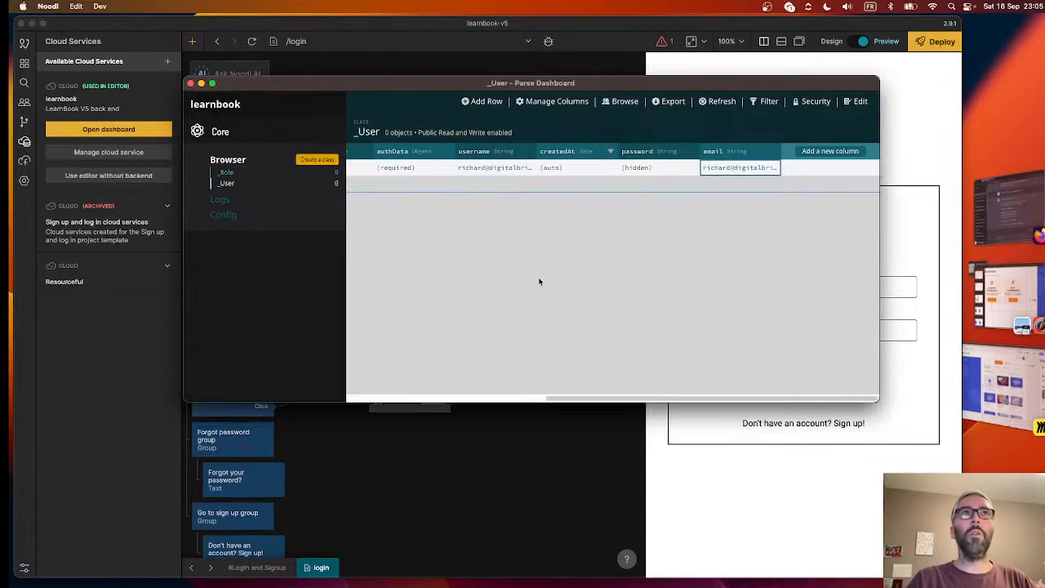
# - Save the new row to the _User class and close the Parse Dashboard
pyautogui.hscroll(-1, 503, 276)
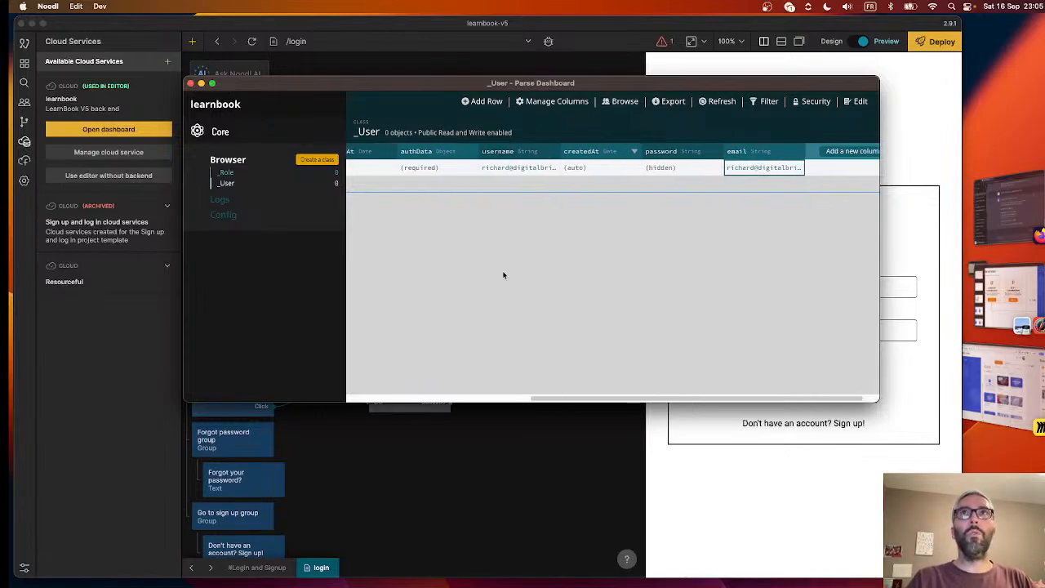
pyautogui.hscroll(-5, 503, 275)
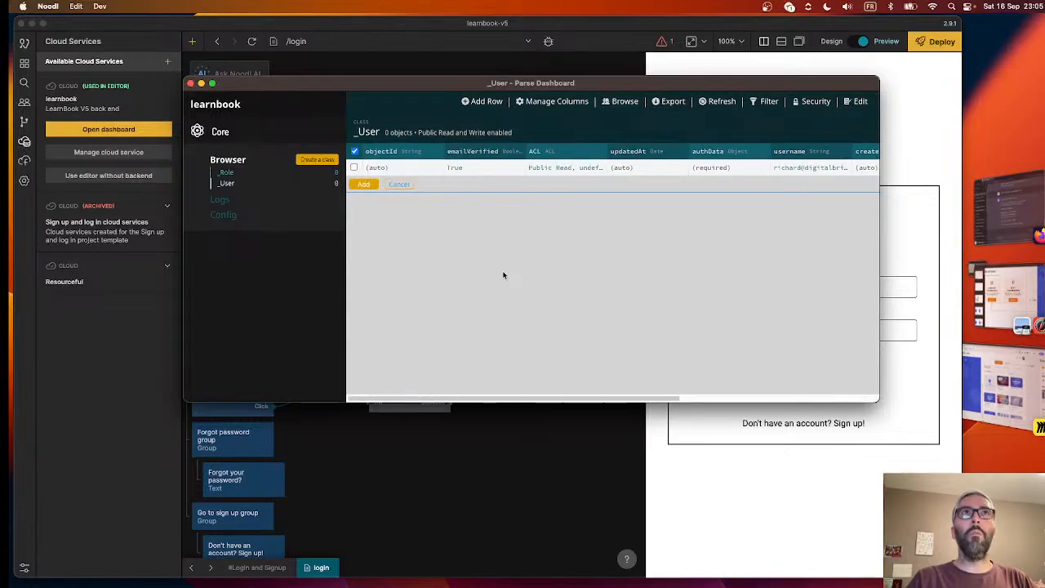
pyautogui.click(363, 185)
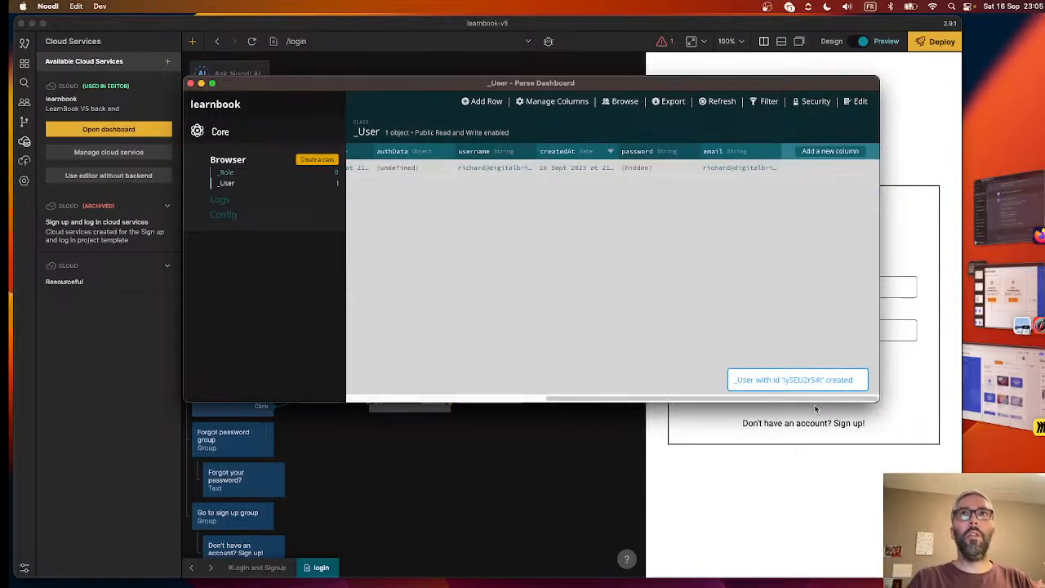
pyautogui.hscroll(-5, 556, 241)
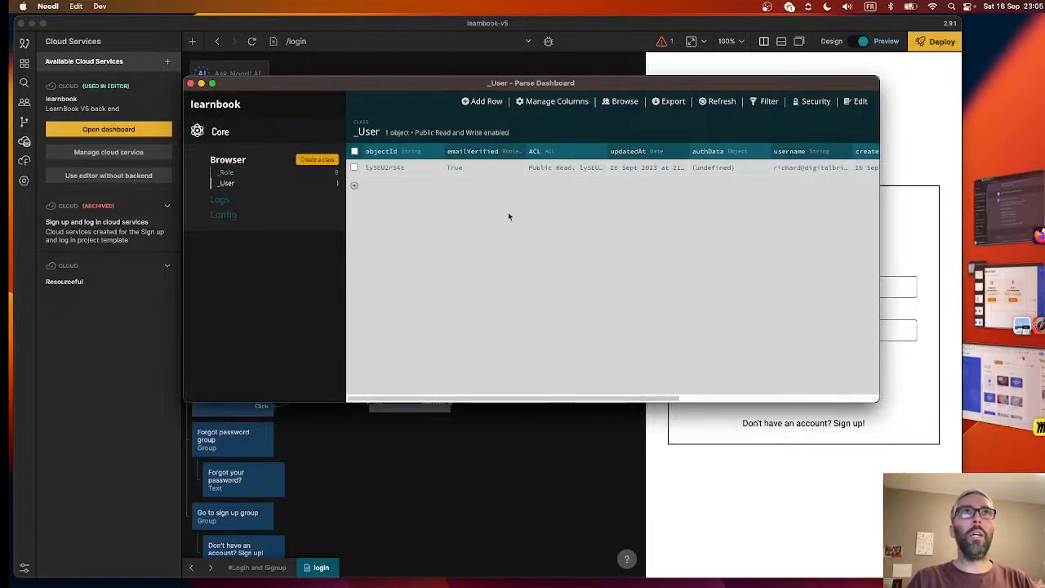
pyautogui.click(190, 83)
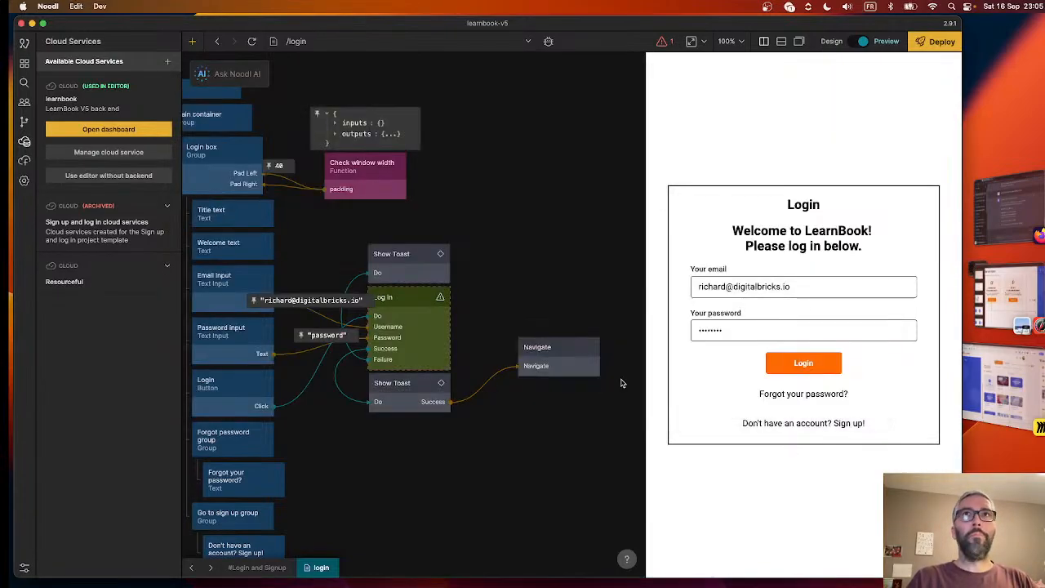
# - Replace the password in the previewed login form with the new user's account password and submit the login again
pyautogui.doubleClick(769, 331)
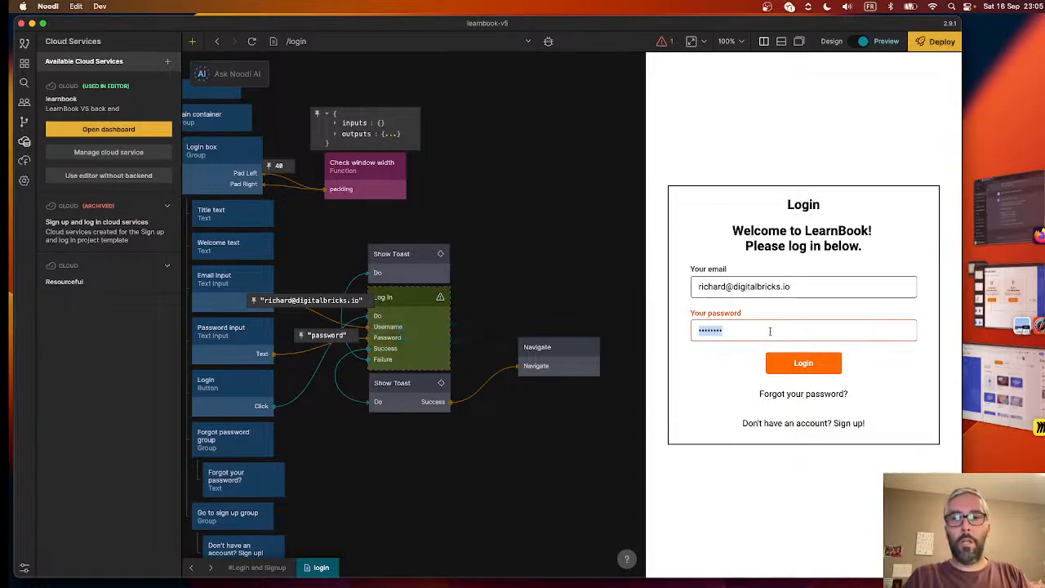
pyautogui.write('password0')
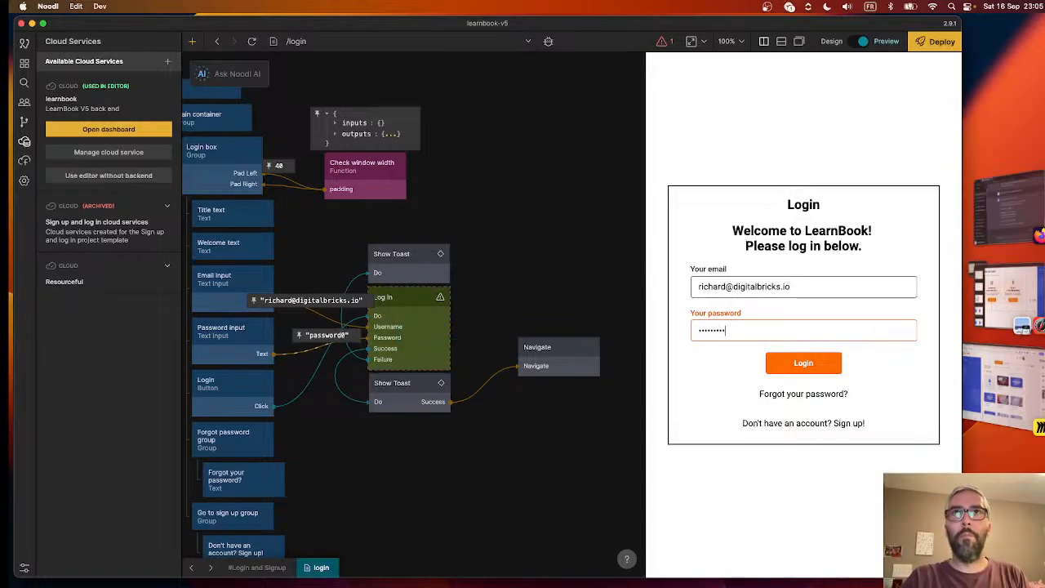
pyautogui.click(798, 365)
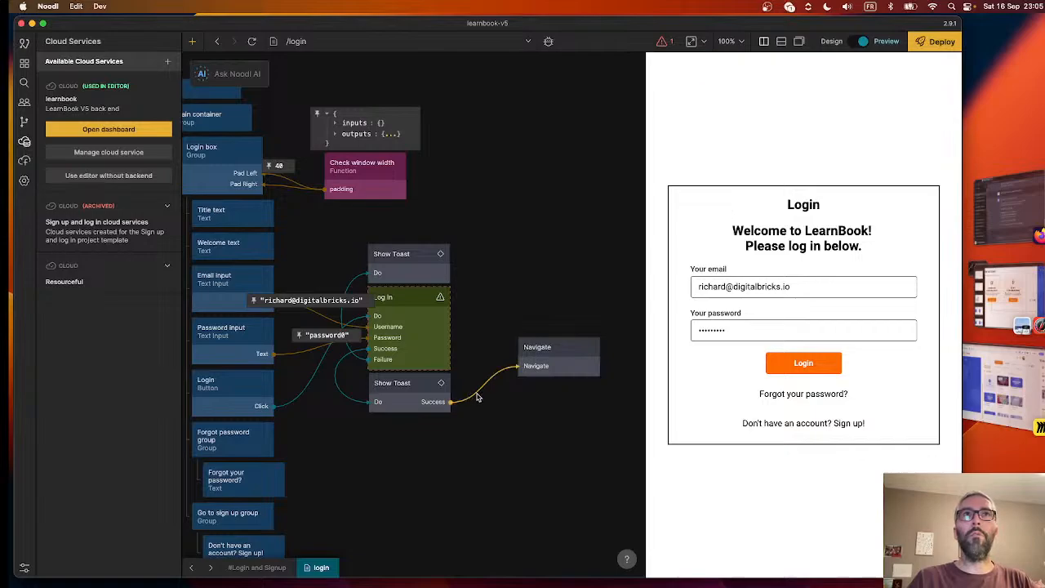
# - Inside the Show Toast component, connect Show Popup's Closed signal to the Success component output, and return to the login page's nodes
pyautogui.doubleClick(438, 394)
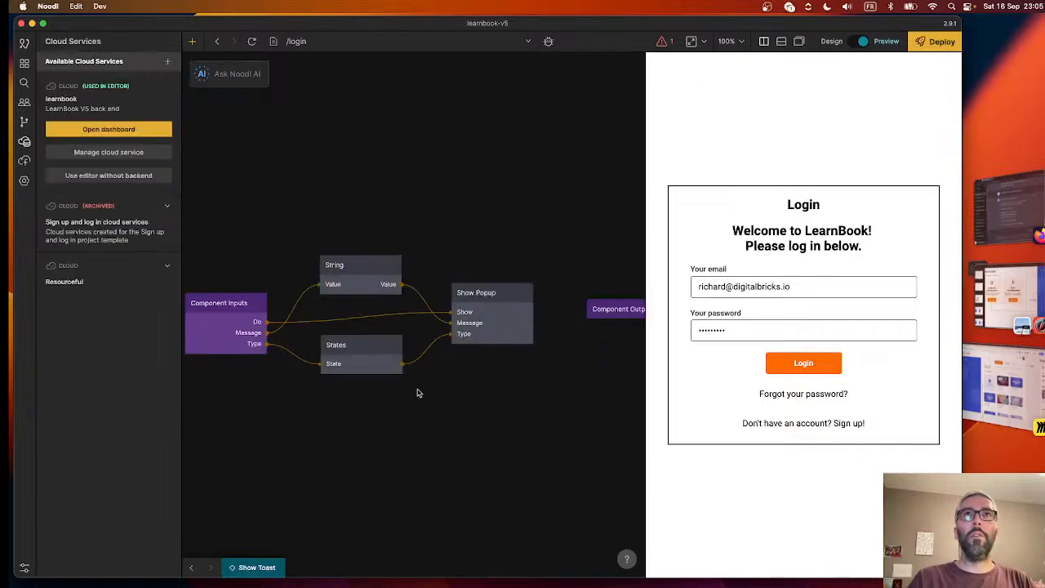
pyautogui.hscroll(5, 506, 381)
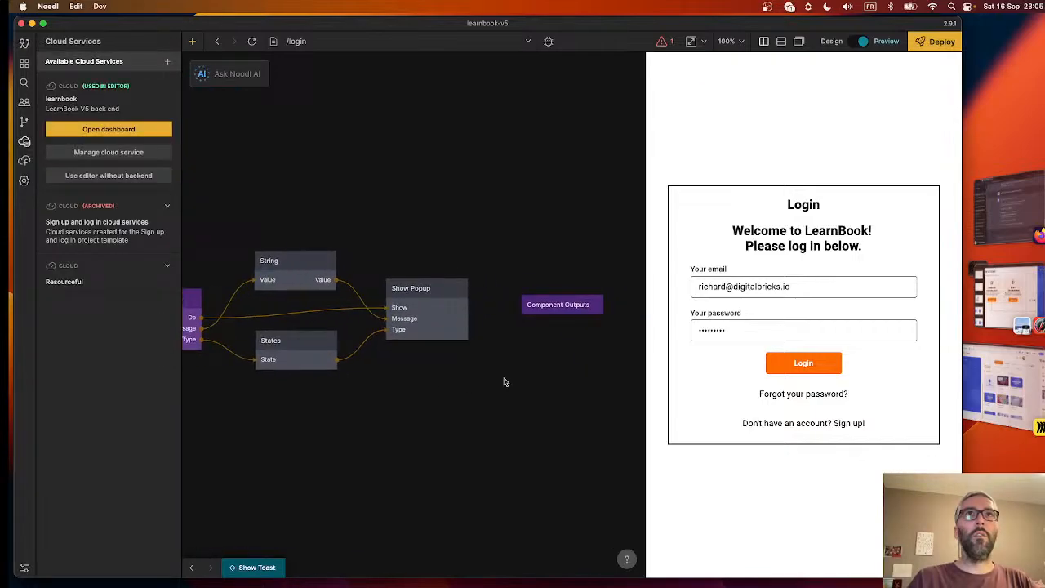
pyautogui.click(543, 304)
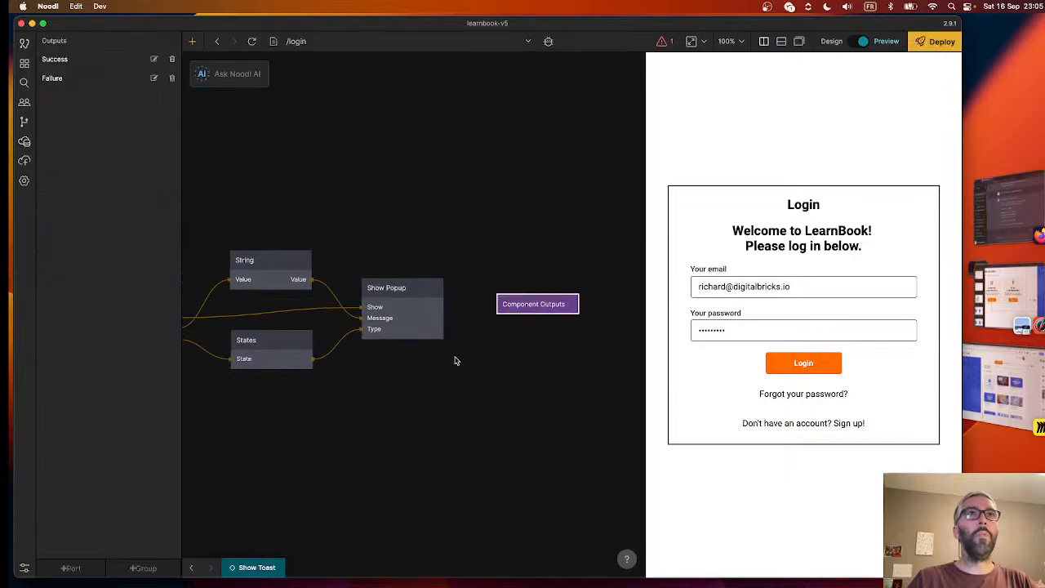
pyautogui.hscroll(-5, 455, 361)
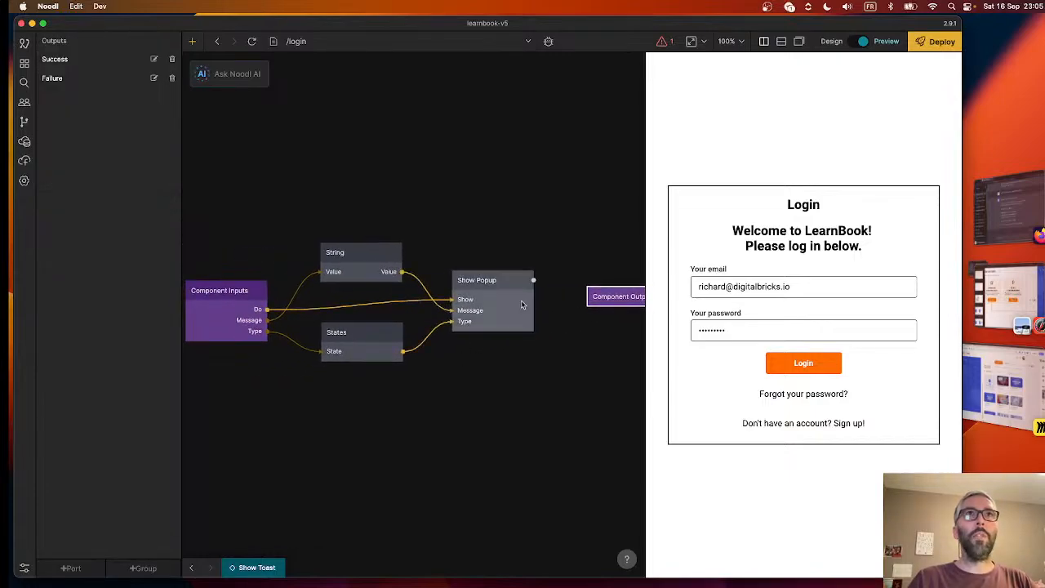
pyautogui.moveTo(532, 280); pyautogui.dragTo(618, 297)
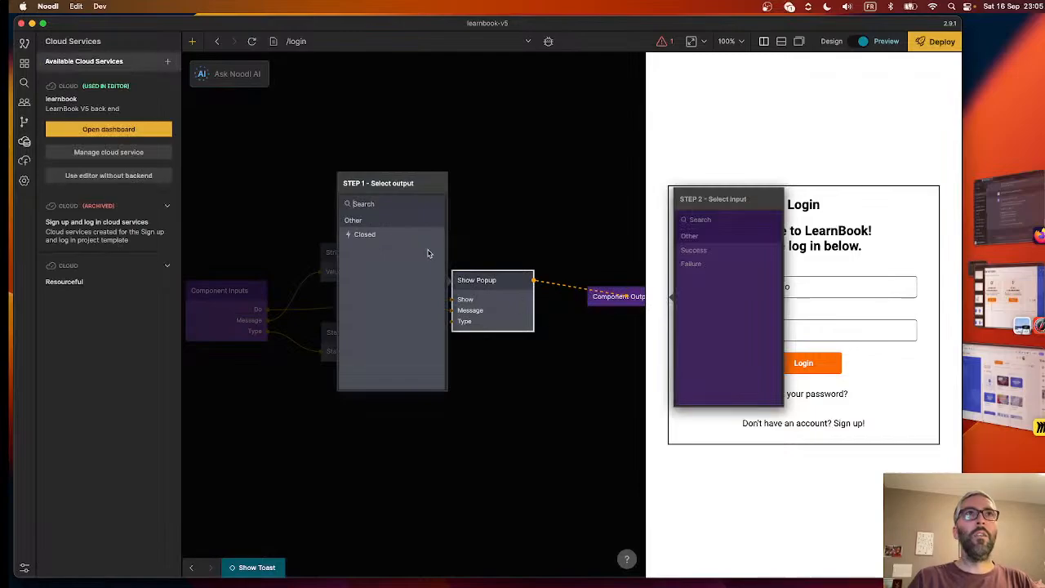
pyautogui.click(392, 239)
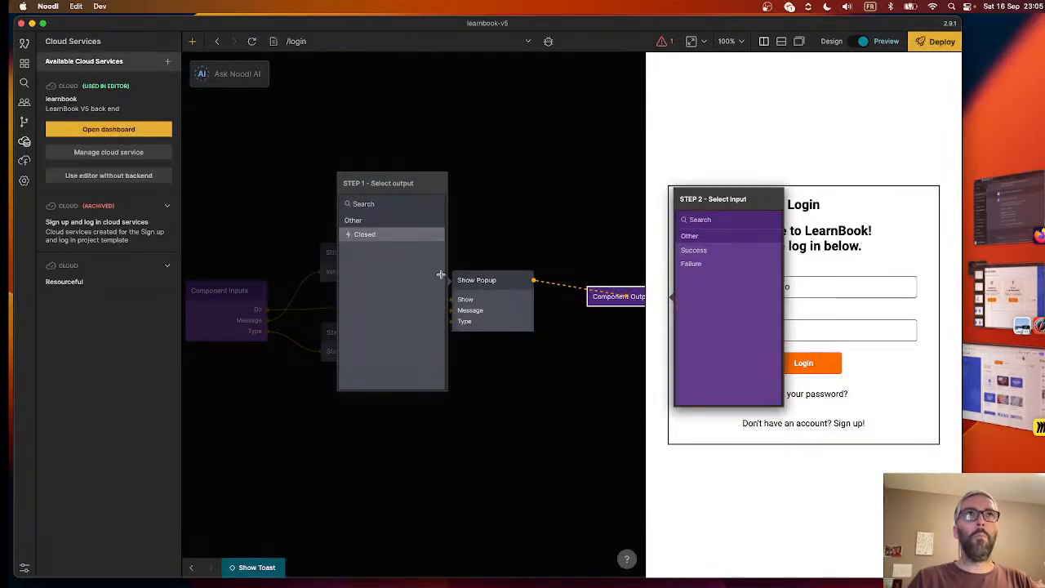
pyautogui.click(735, 251)
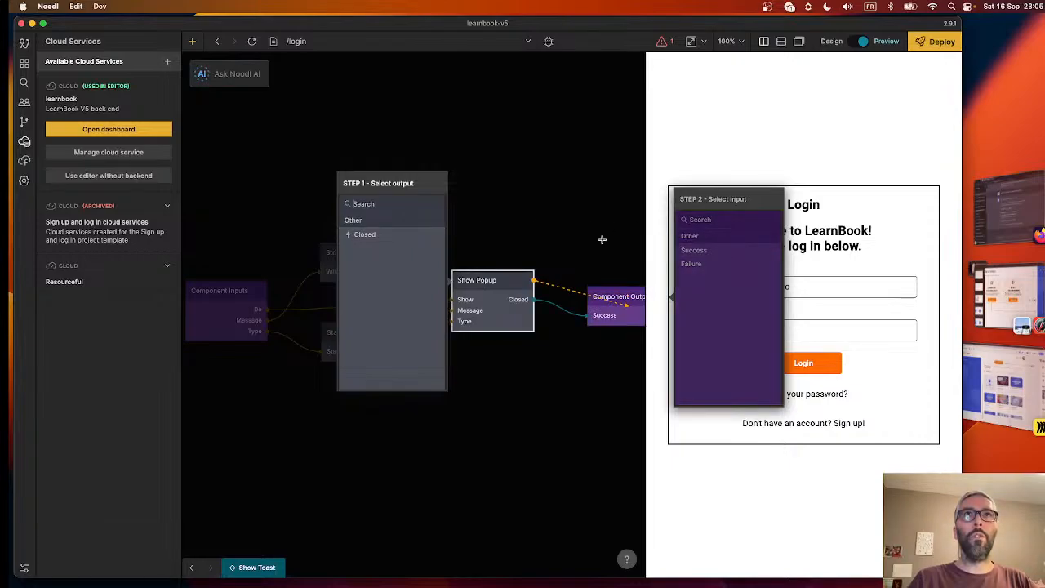
pyautogui.click(576, 236)
pyautogui.click(191, 567)
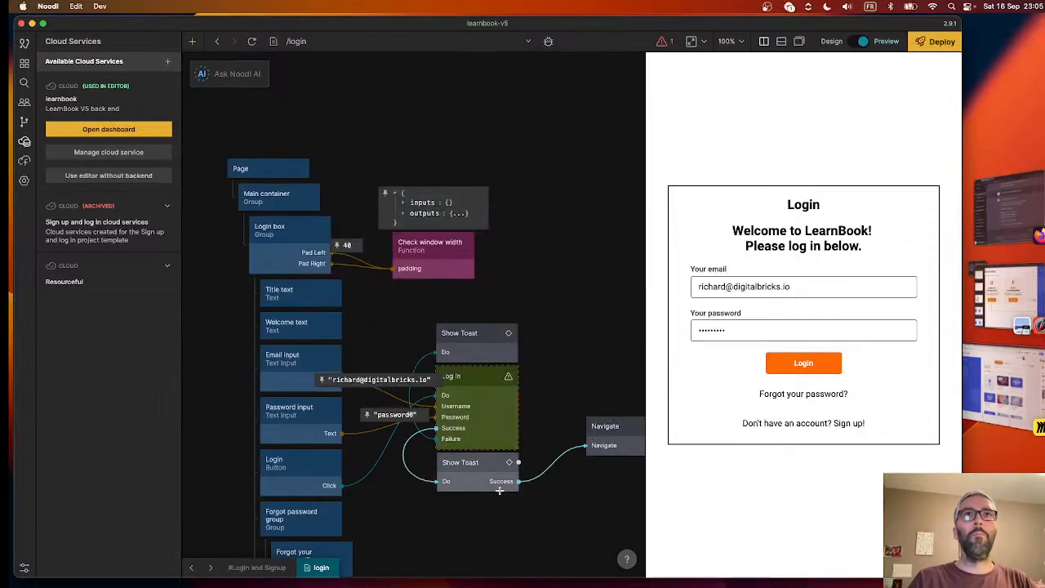
# - Submit the filled-in login form in the preview to test the dashboard redirect, and go back to the /login page
pyautogui.hscroll(5, 500, 490)
pyautogui.scroll(-3, 499, 490)
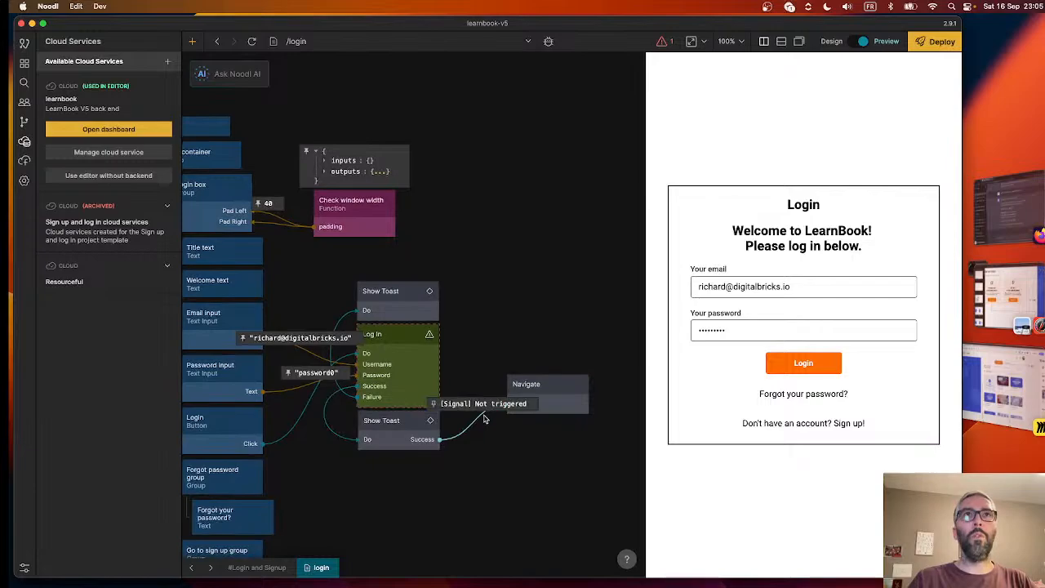
pyautogui.click(823, 367)
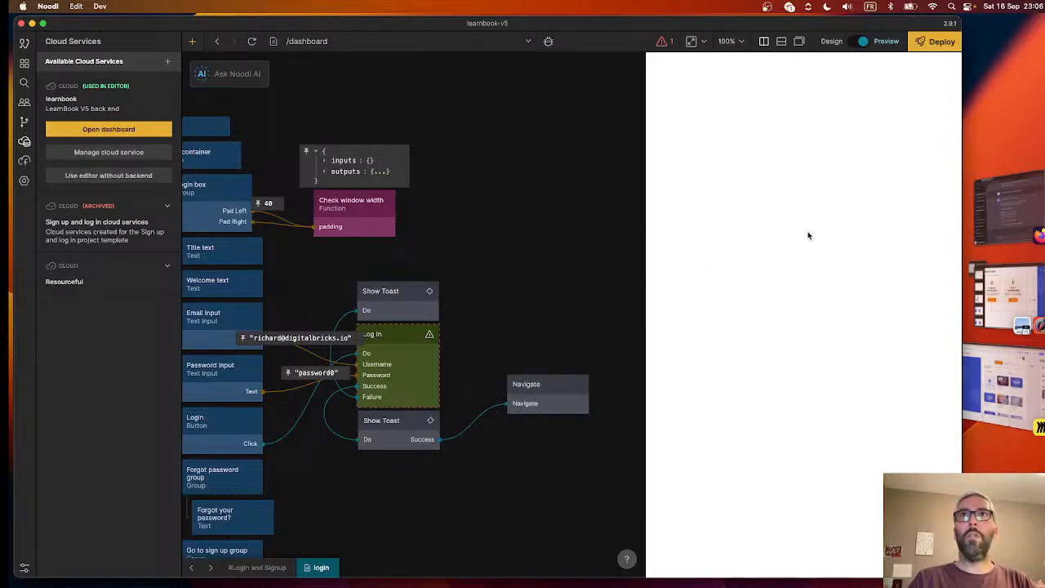
pyautogui.click(217, 42)
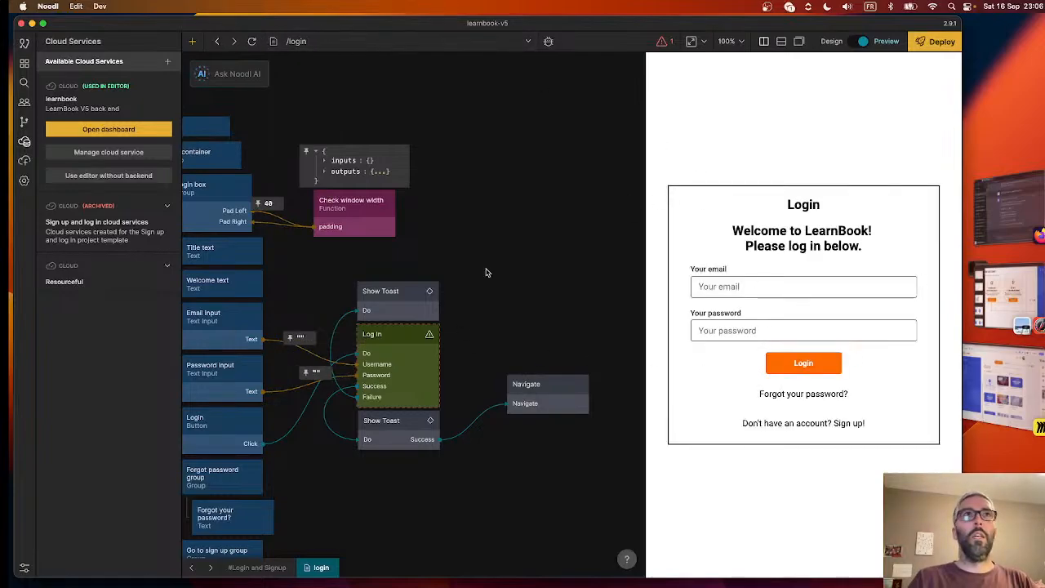
# - Review the login page's node graph, from the form inputs through the Log In node to the toasts and Navigate node
pyautogui.hscroll(-5, 487, 272)
pyautogui.scroll(-3, 487, 273)
pyautogui.scroll(2, 473, 477)
pyautogui.hscroll(2, 473, 477)
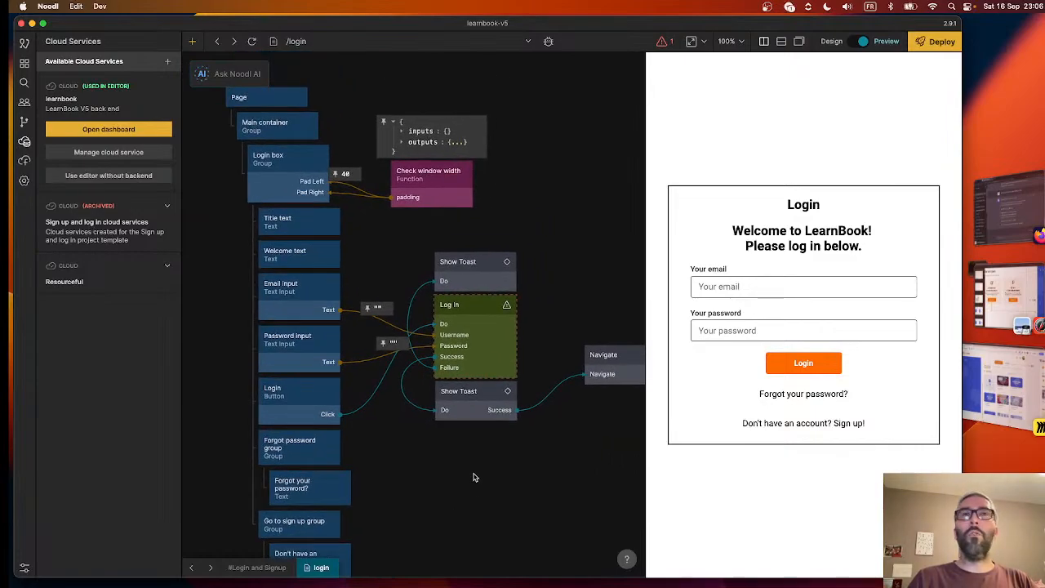
pyautogui.hscroll(3, 478, 450)
pyautogui.scroll(-1, 478, 450)
pyautogui.hscroll(-3, 466, 303)
pyautogui.scroll(1, 466, 302)
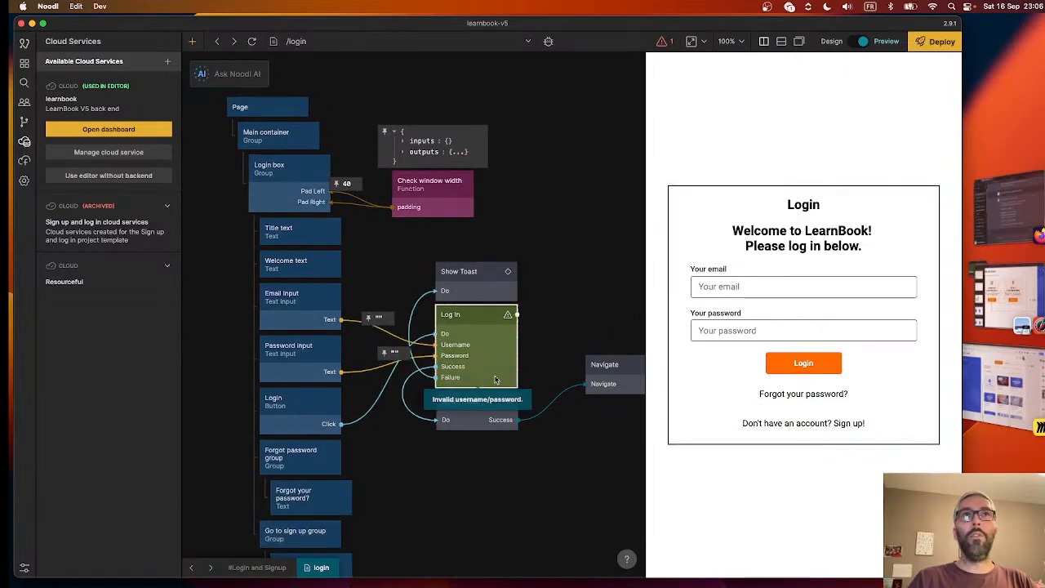
pyautogui.hscroll(-2, 547, 490)
pyautogui.scroll(-1, 548, 490)
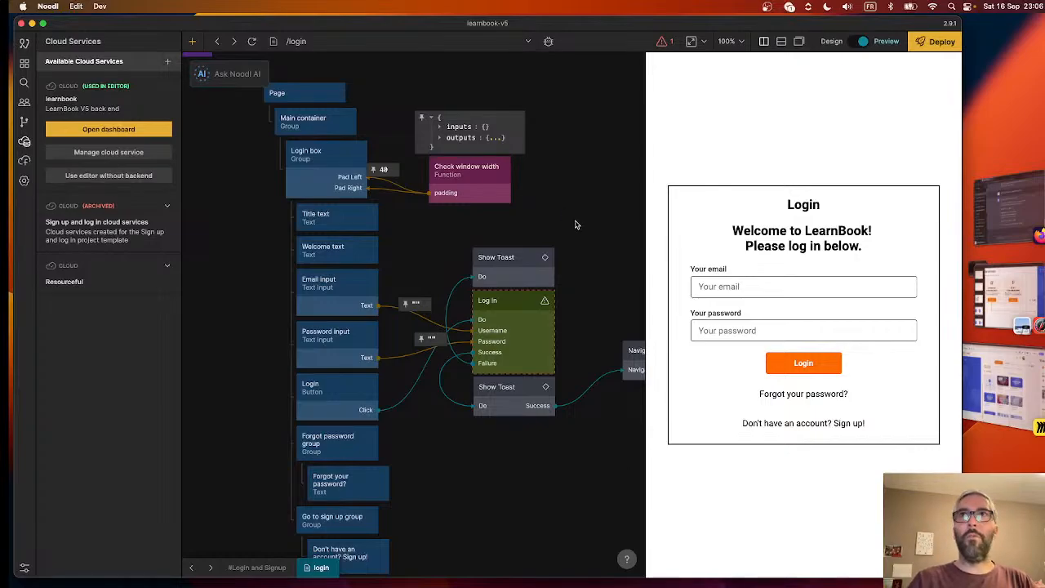
# - Switch to the LearnBook architecture board in Miro and examine the 2.0 Accueil frame with its user story and acceptance criteria
pyautogui.click(1000, 381)
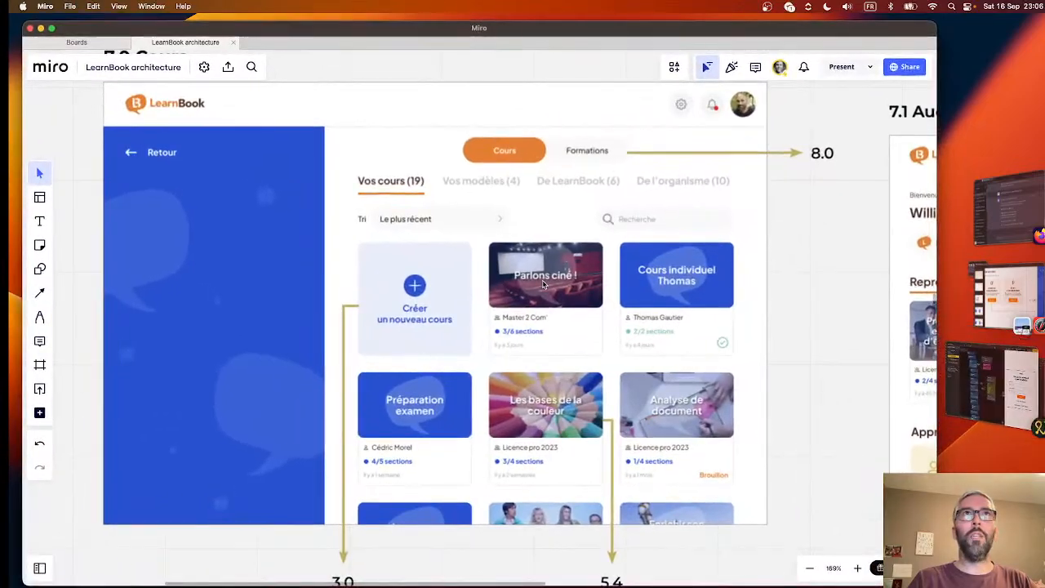
pyautogui.scroll(7, 543, 284)
pyautogui.scroll(-5, 544, 284)
pyautogui.scroll(4, 543, 284)
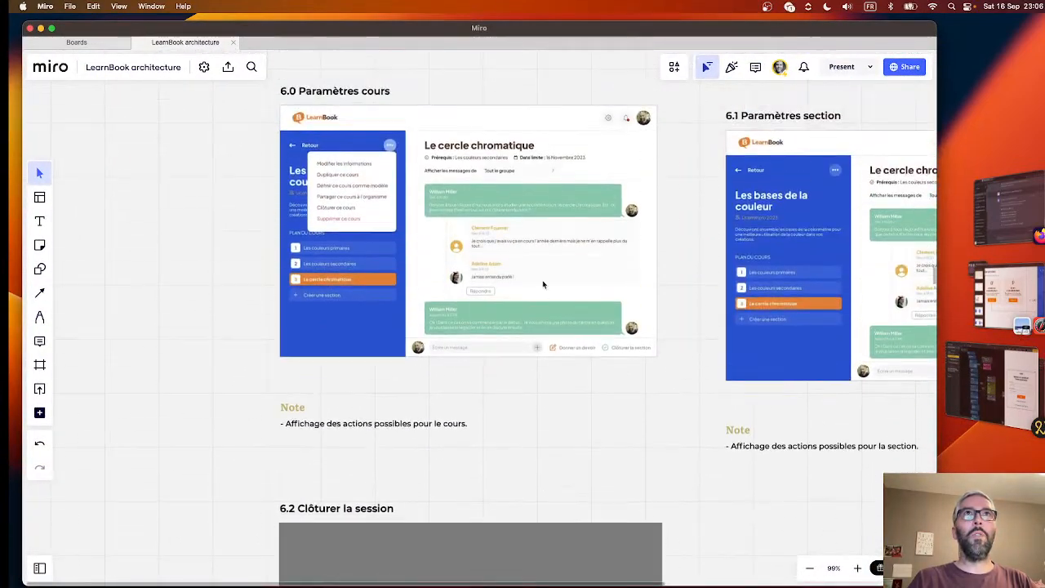
pyautogui.scroll(15, 542, 284)
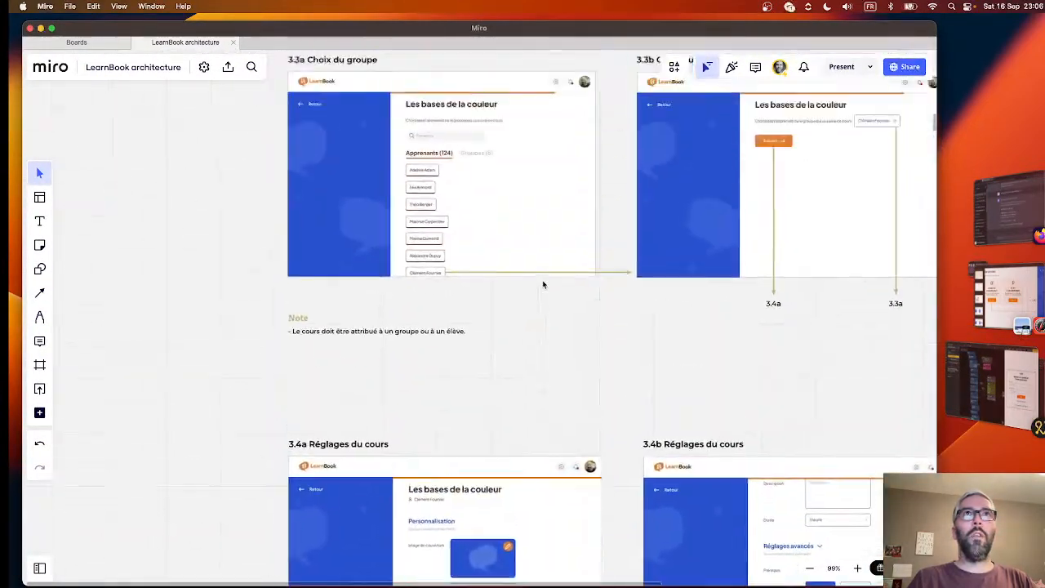
pyautogui.scroll(10, 543, 284)
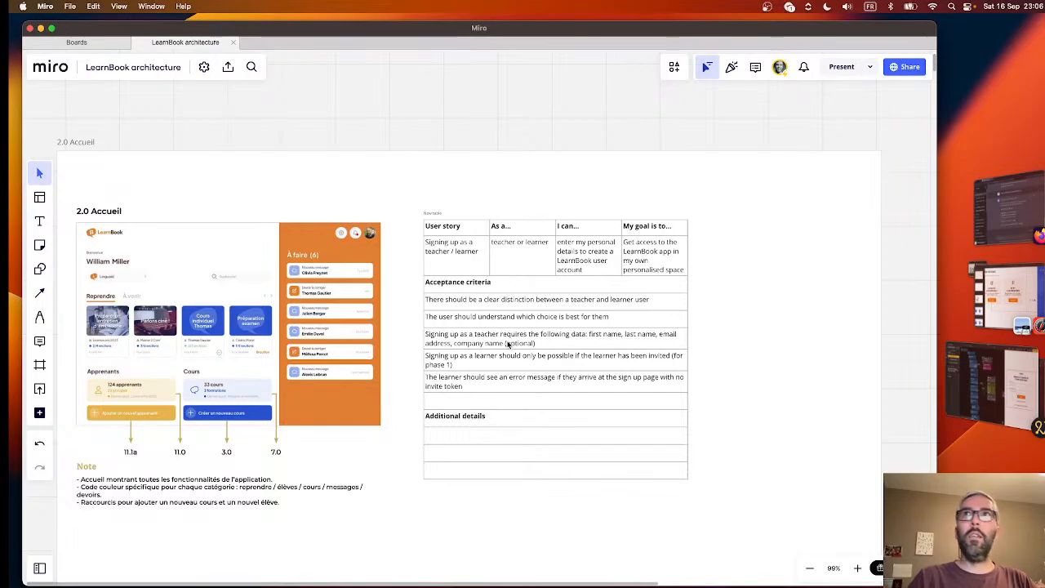
# - Return to Noodl and check the login form's responsiveness by widening the preview pane and narrowing it to a small width
pyautogui.click(992, 386)
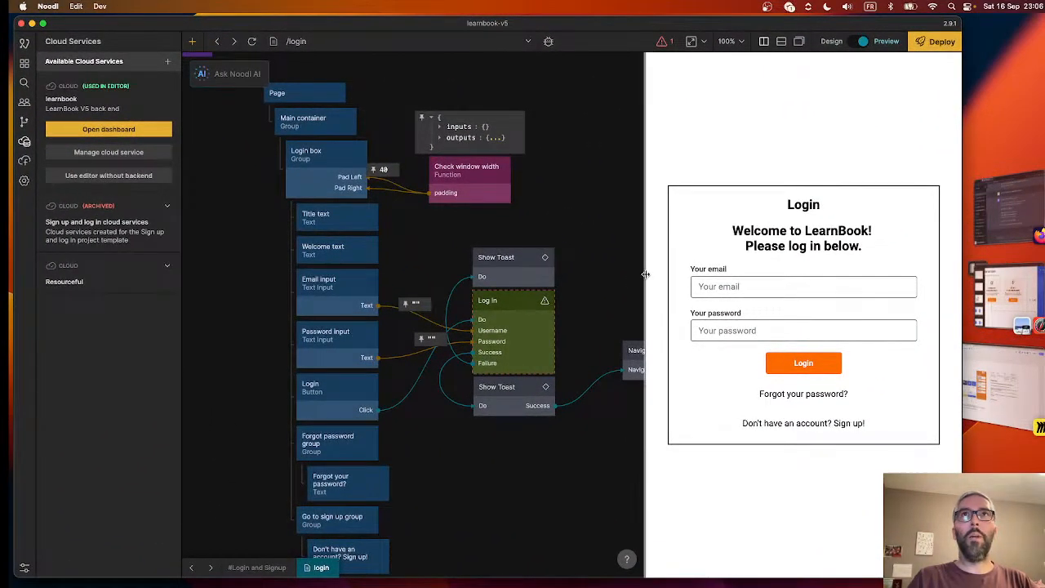
pyautogui.moveTo(645, 274)
pyautogui.mouseDown()
pyautogui.moveTo(751, 269)
pyautogui.moveTo(657, 261)
pyautogui.mouseUp()
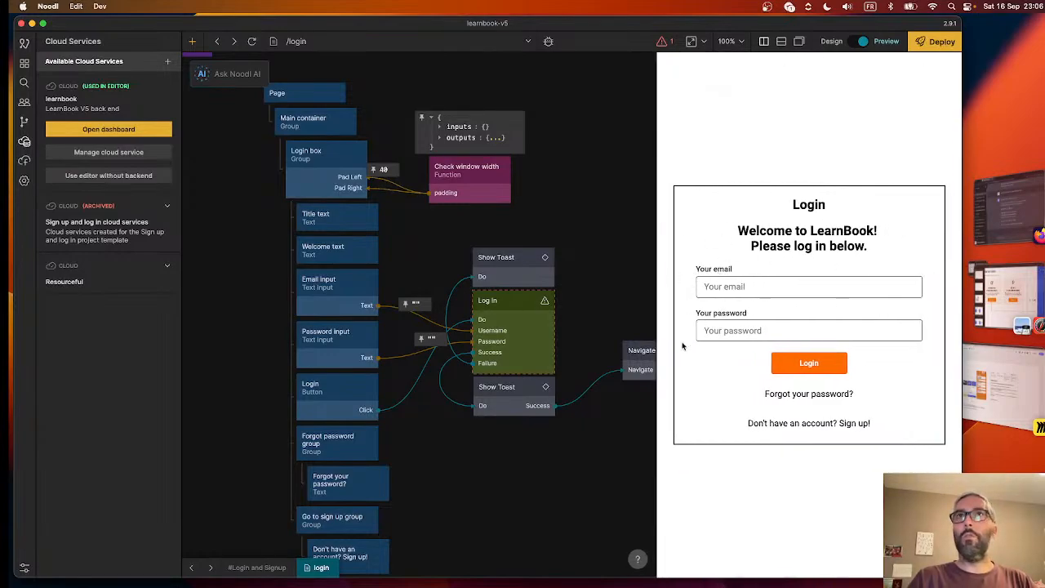
pyautogui.moveTo(655, 306); pyautogui.dragTo(63, 317)
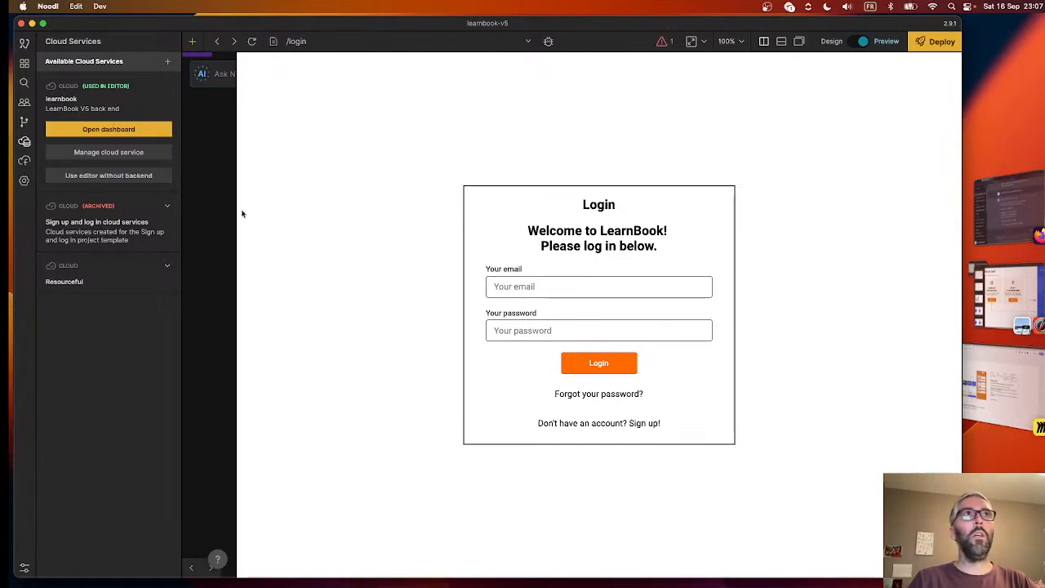
pyautogui.moveTo(234, 213); pyautogui.dragTo(731, 219)
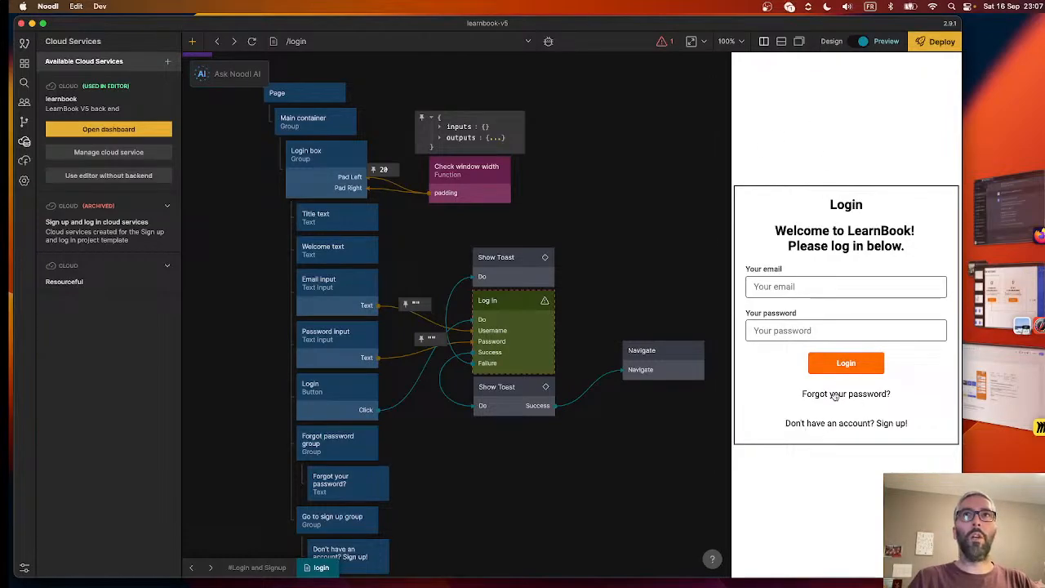
pyautogui.scroll(-2, 618, 278)
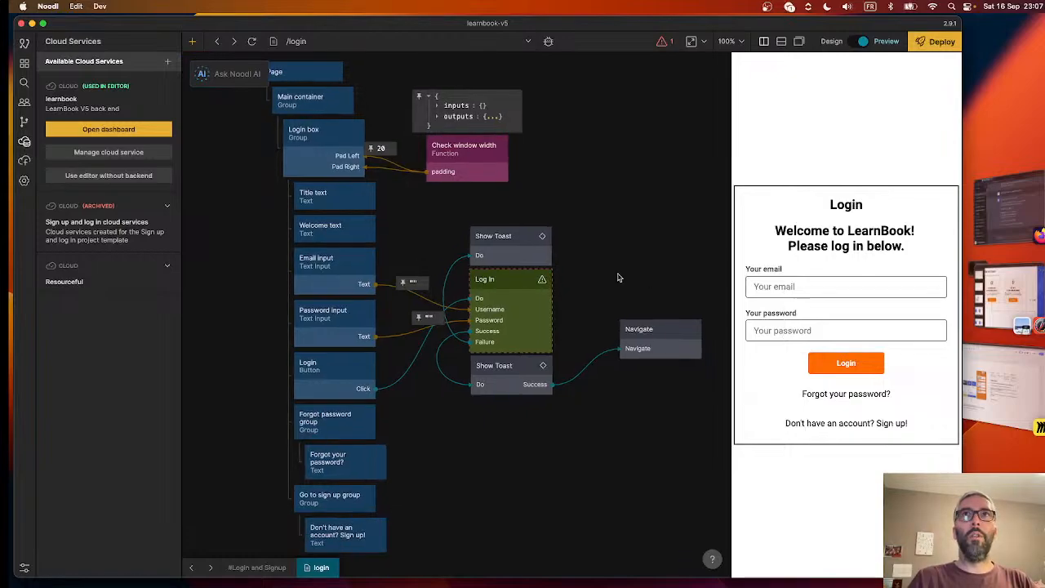
pyautogui.scroll(-3, 618, 276)
pyautogui.scroll(5, 617, 276)
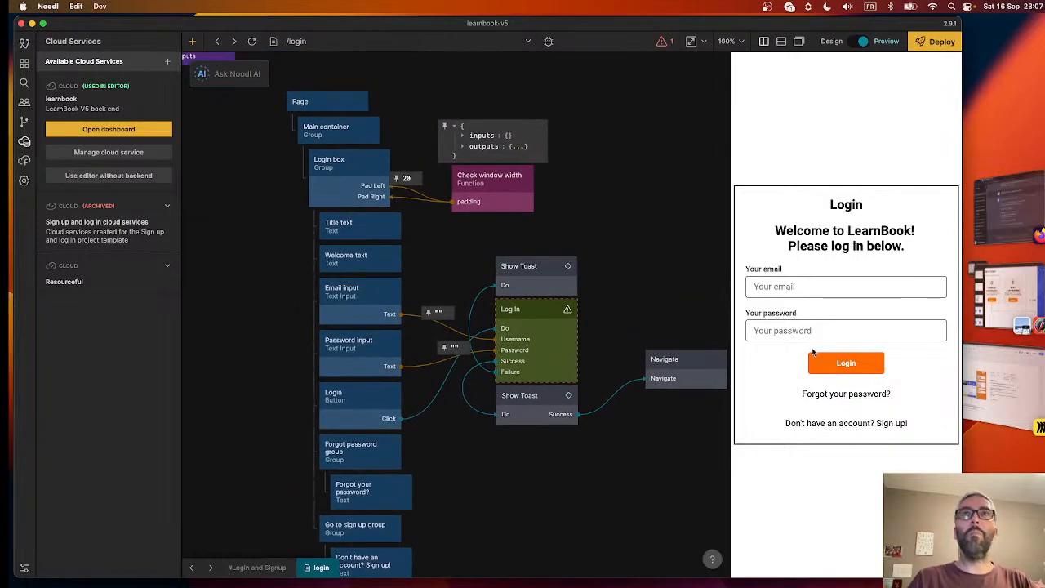